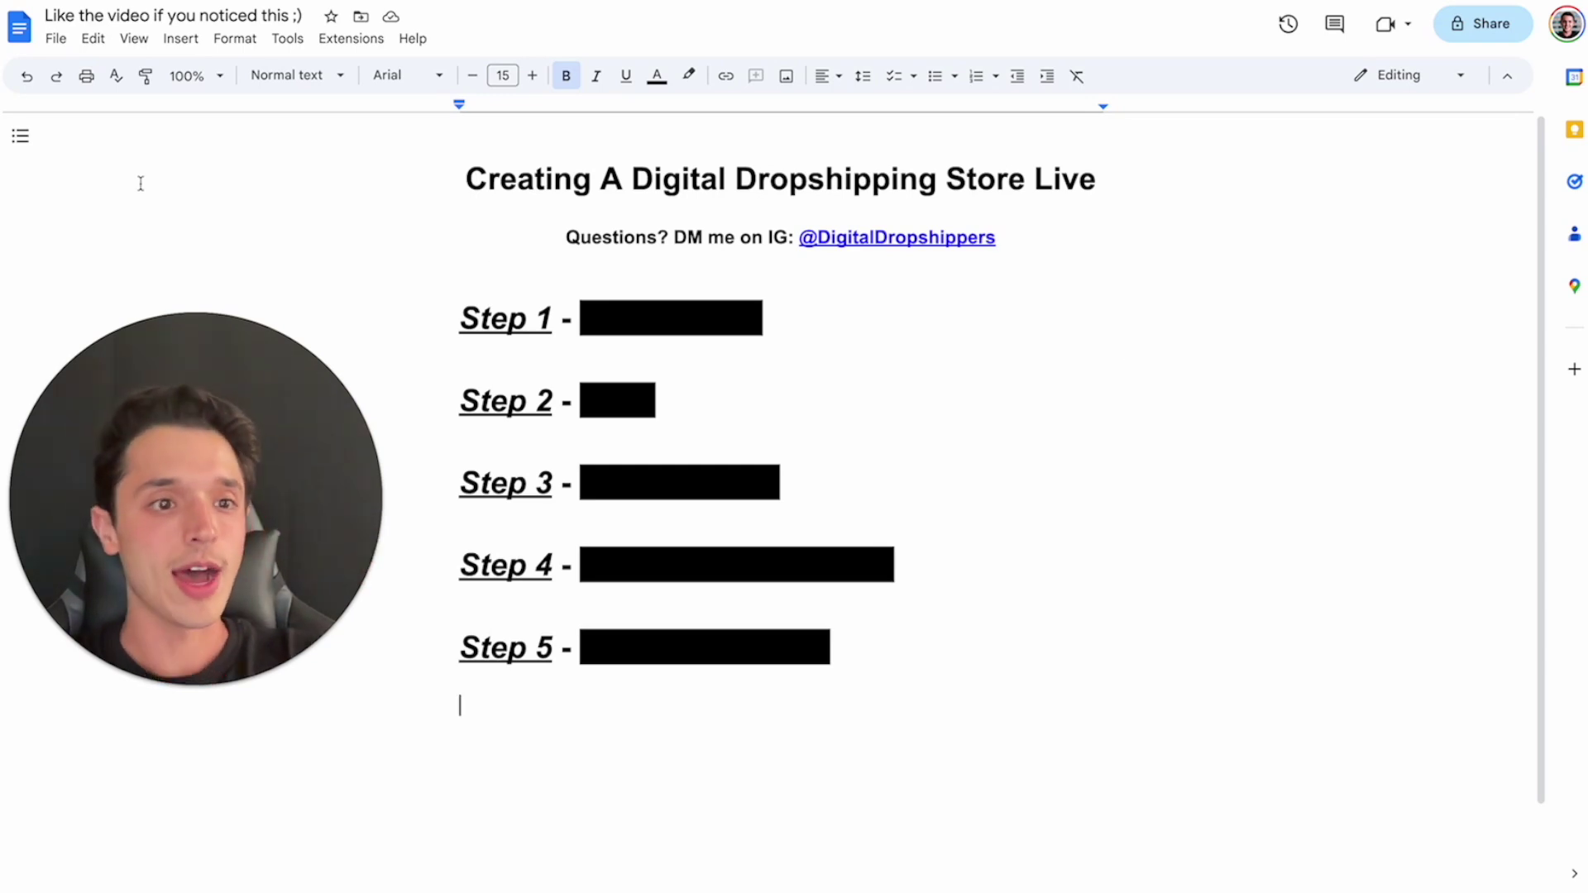
- Undo the recent edits until the blacked-out Step 1 heading text "Brand Name" is revealed, and clear its selection
click(28, 81)
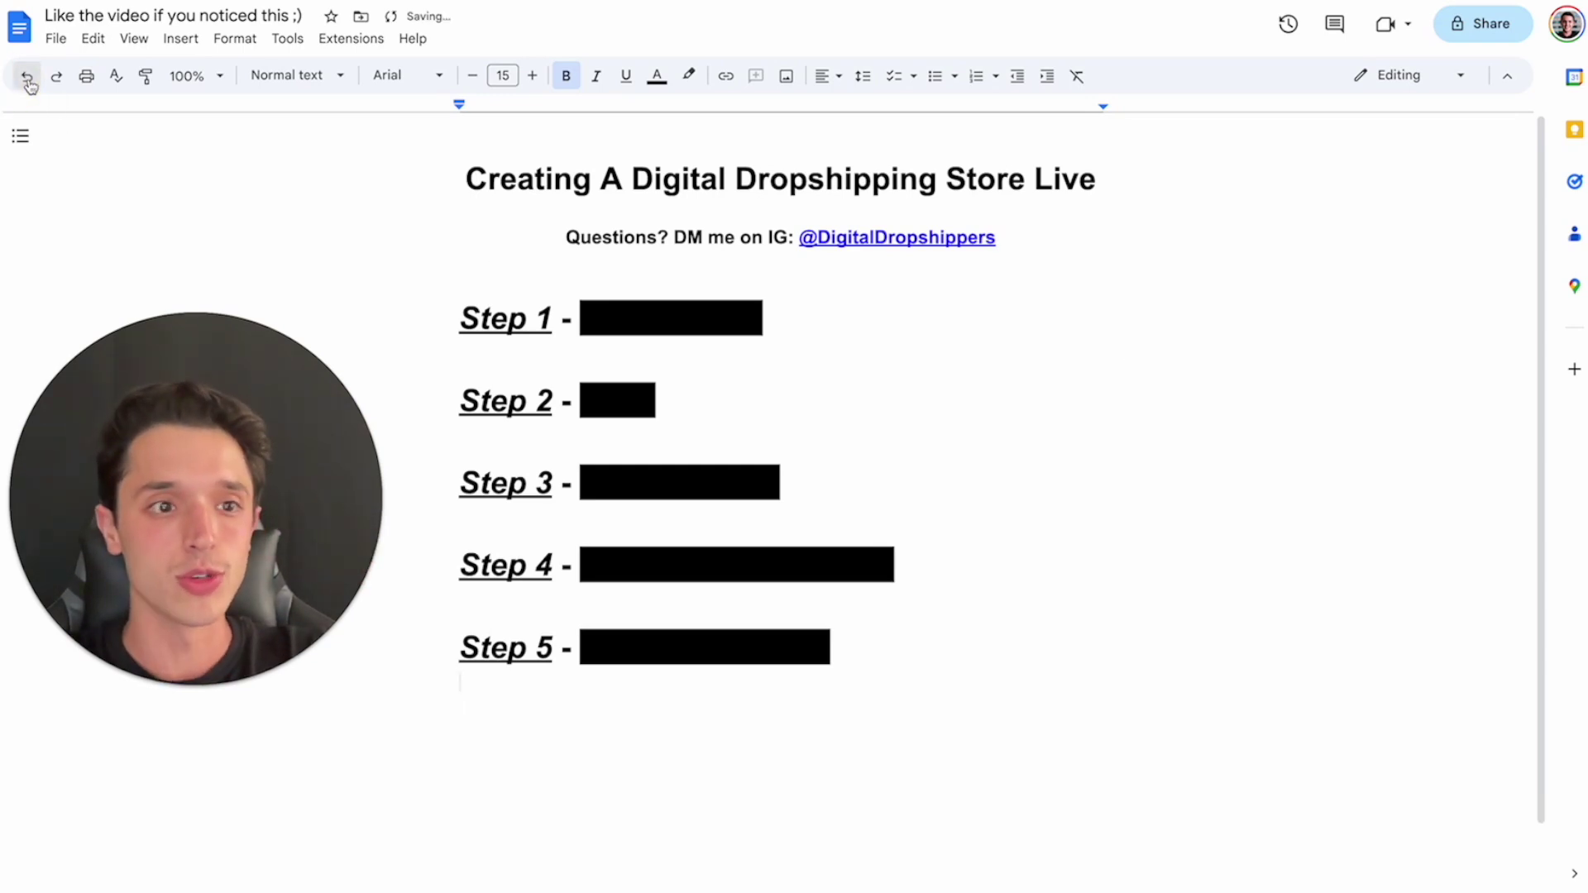
click(29, 81)
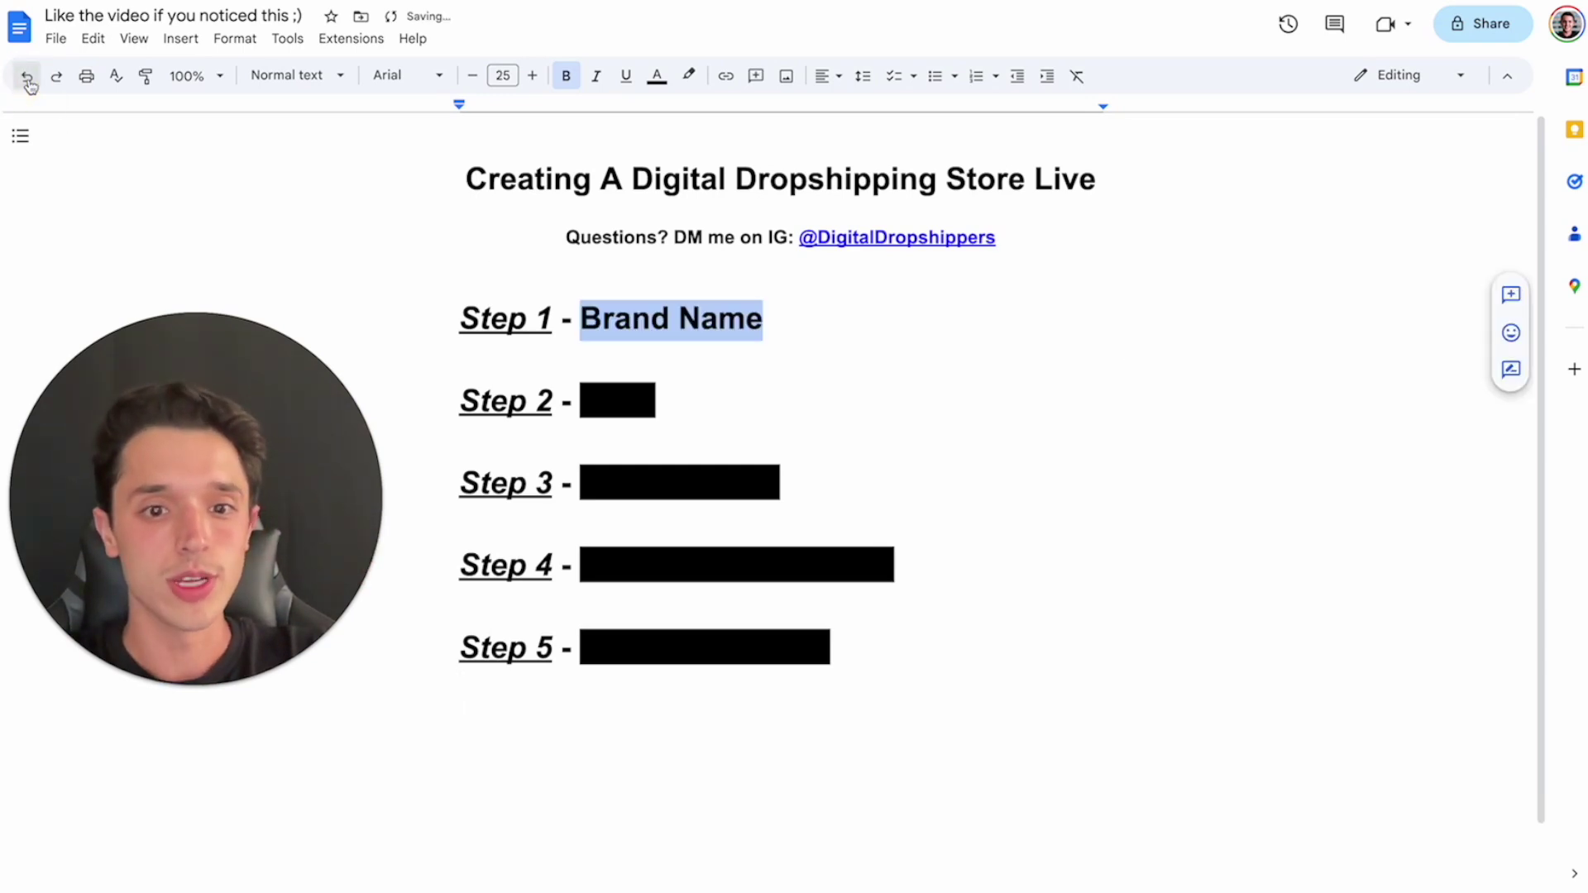
click(446, 320)
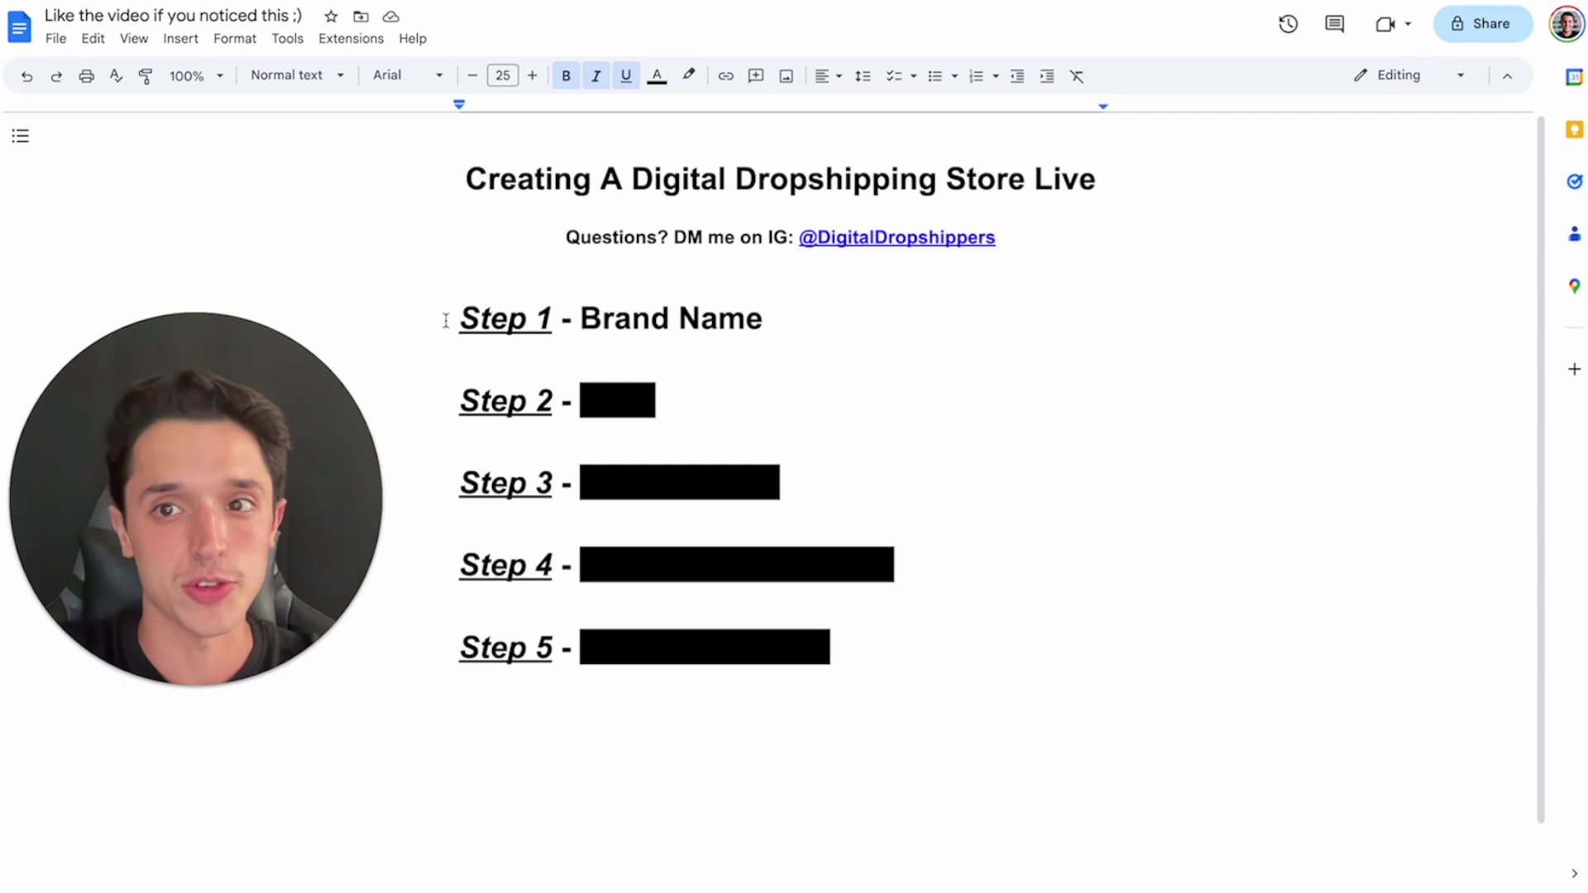
- Switch to ChatGPT and set the new chat's model to GPT-4
key(ctrl+Right)
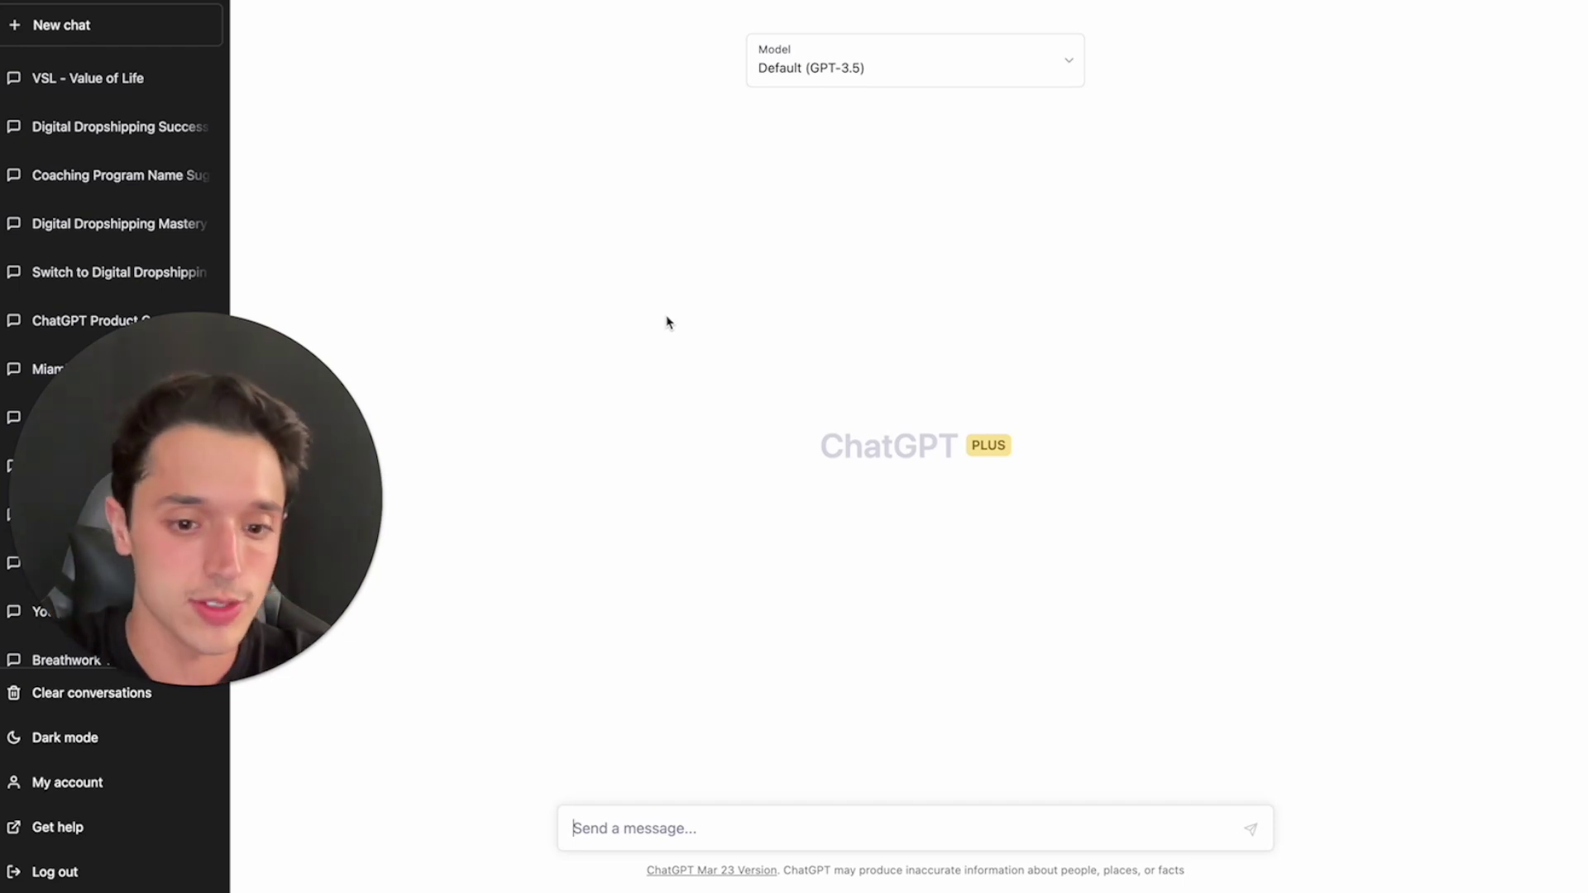
click(818, 62)
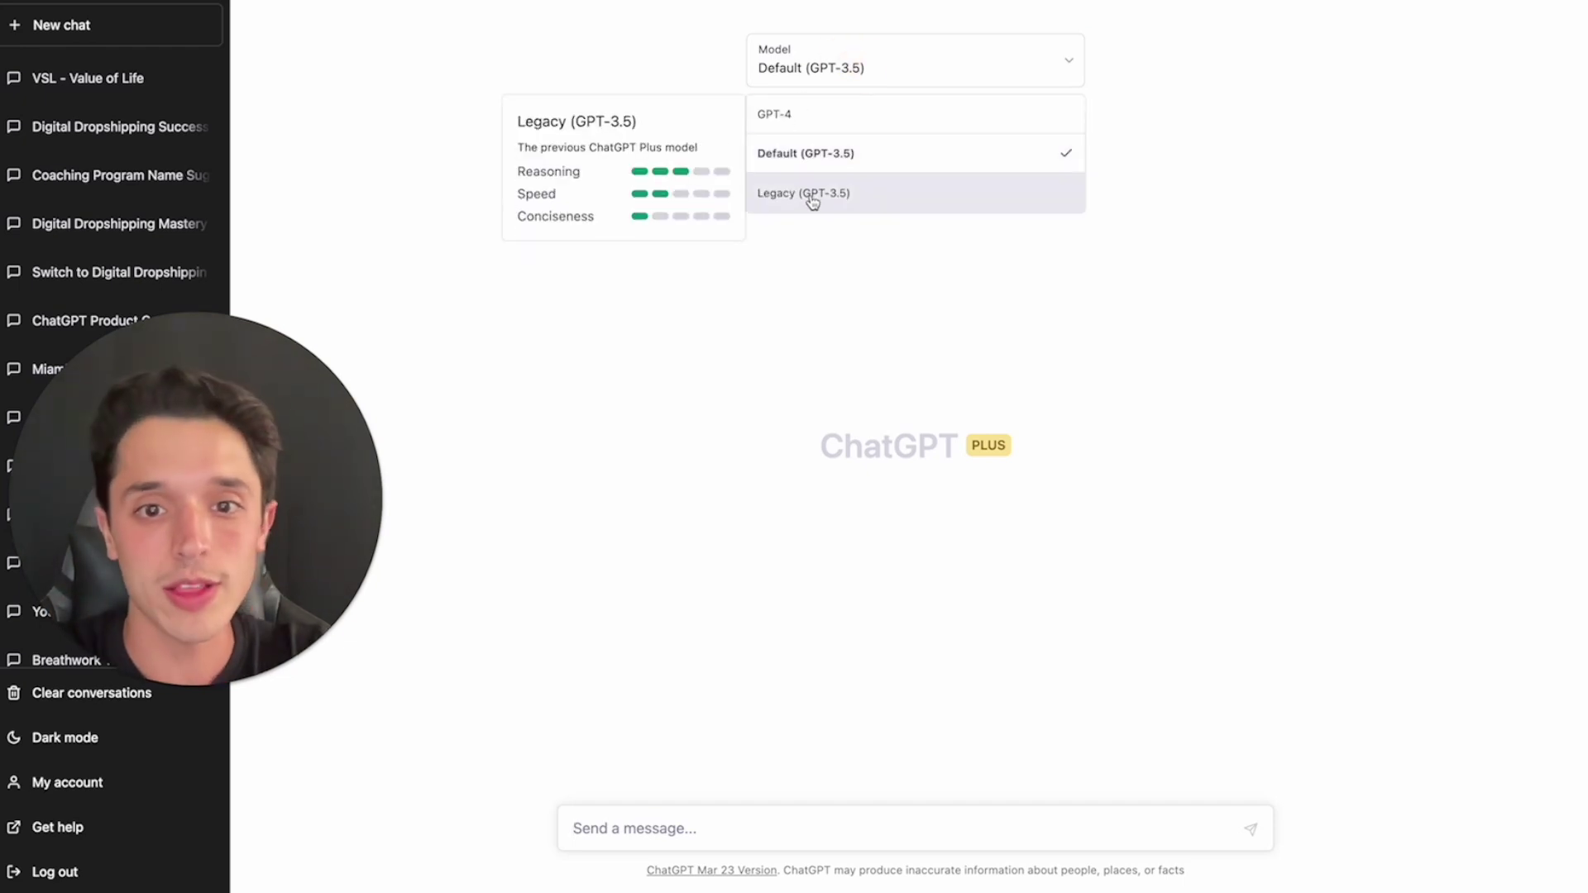
click(778, 114)
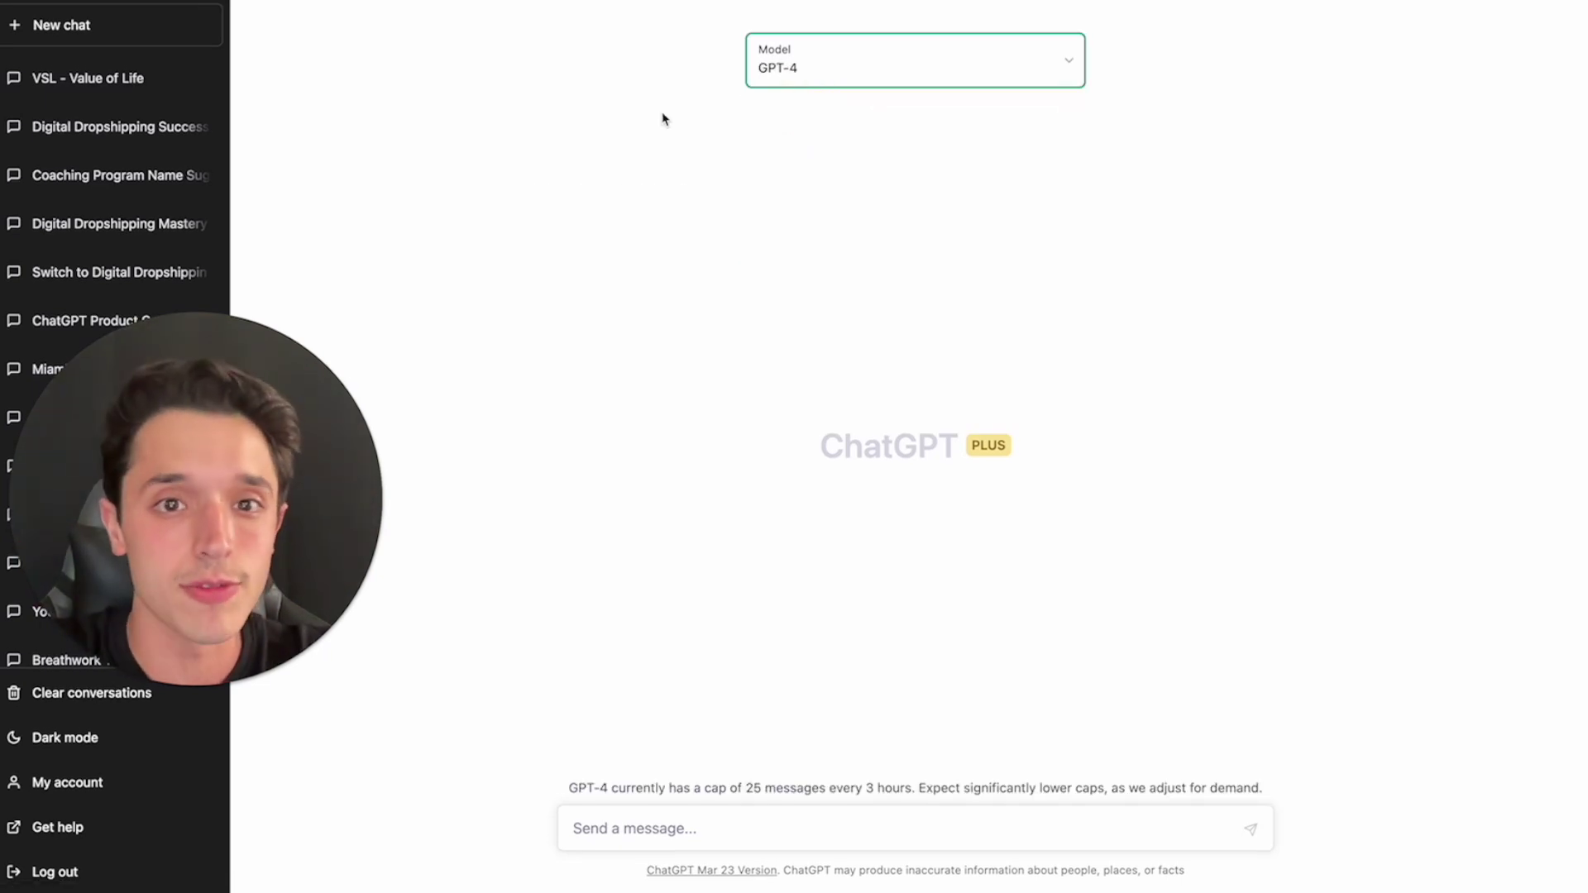
click(662, 116)
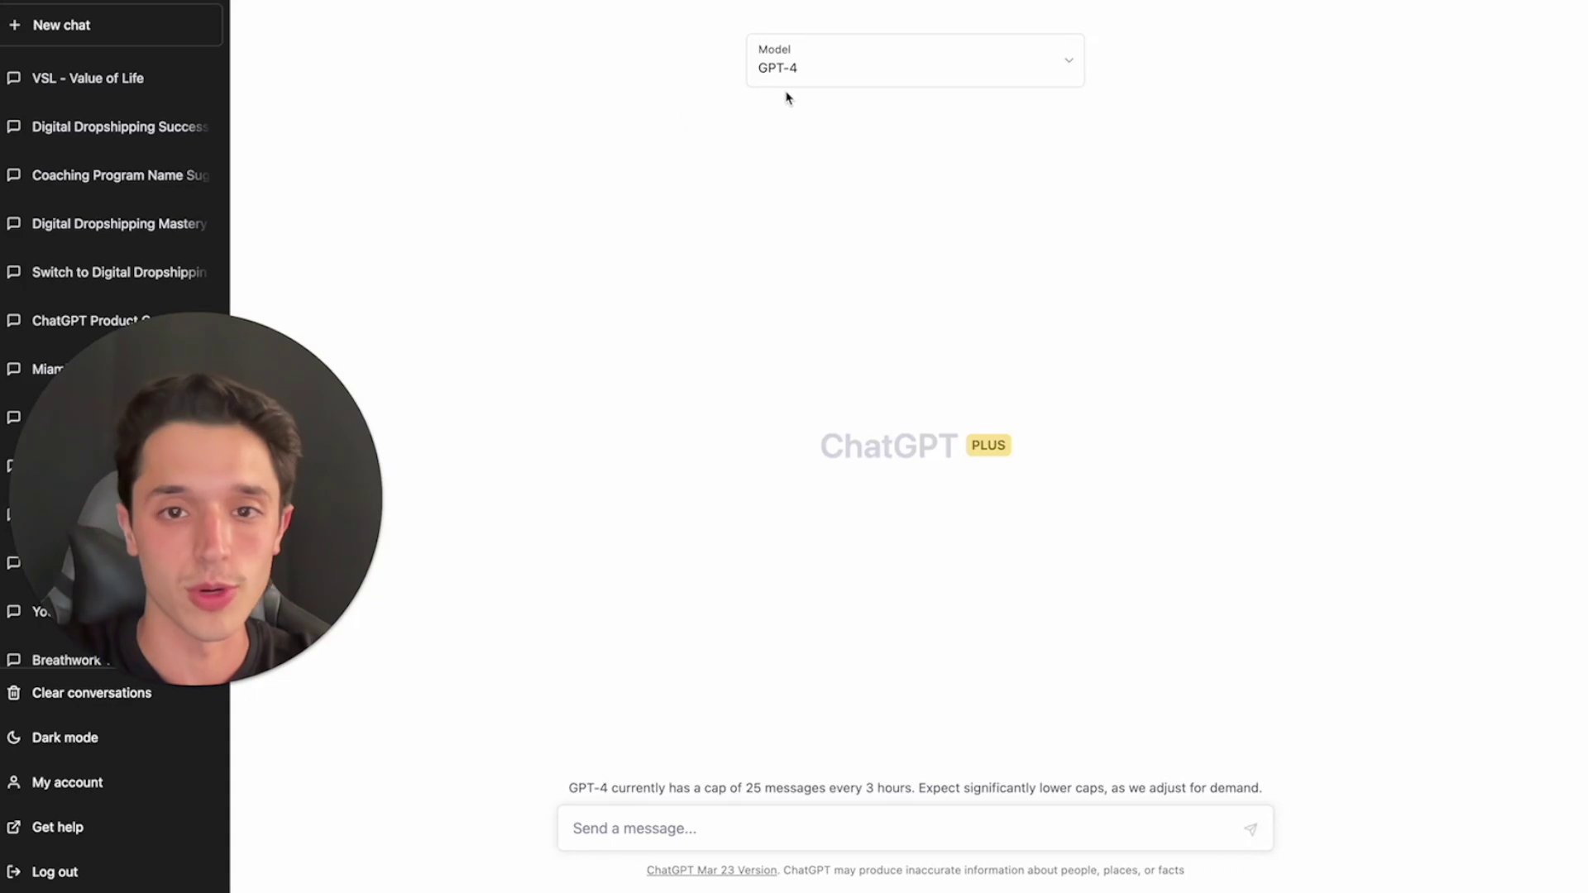
- Ask for five brand name ideas for a Shopify digital-products business with the ebook "TheChatGPT Product Factory" and planned products on making money with AI platforms
click(590, 831)
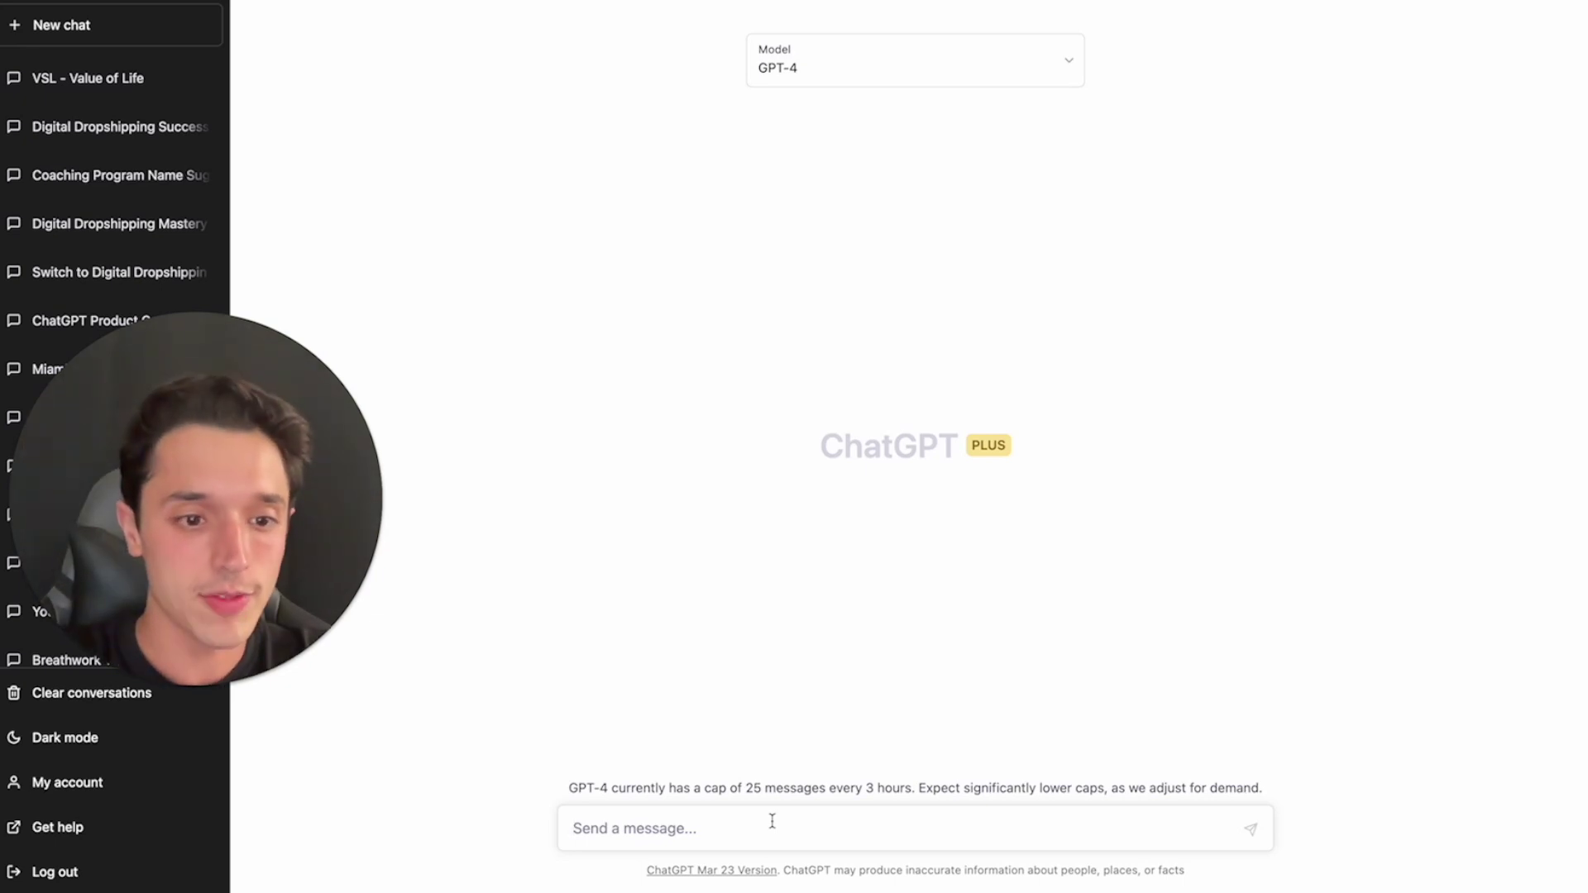
text(I'm creating an online business that sells digital products on Shopify. So far I have created an ebook called "TheChatGPT Product Factory" which shows someone how to use chatgpt to create an ebook. I plan to create more digital products for different ways to make money with different ai platforms. Can you give me five brand name ideas)
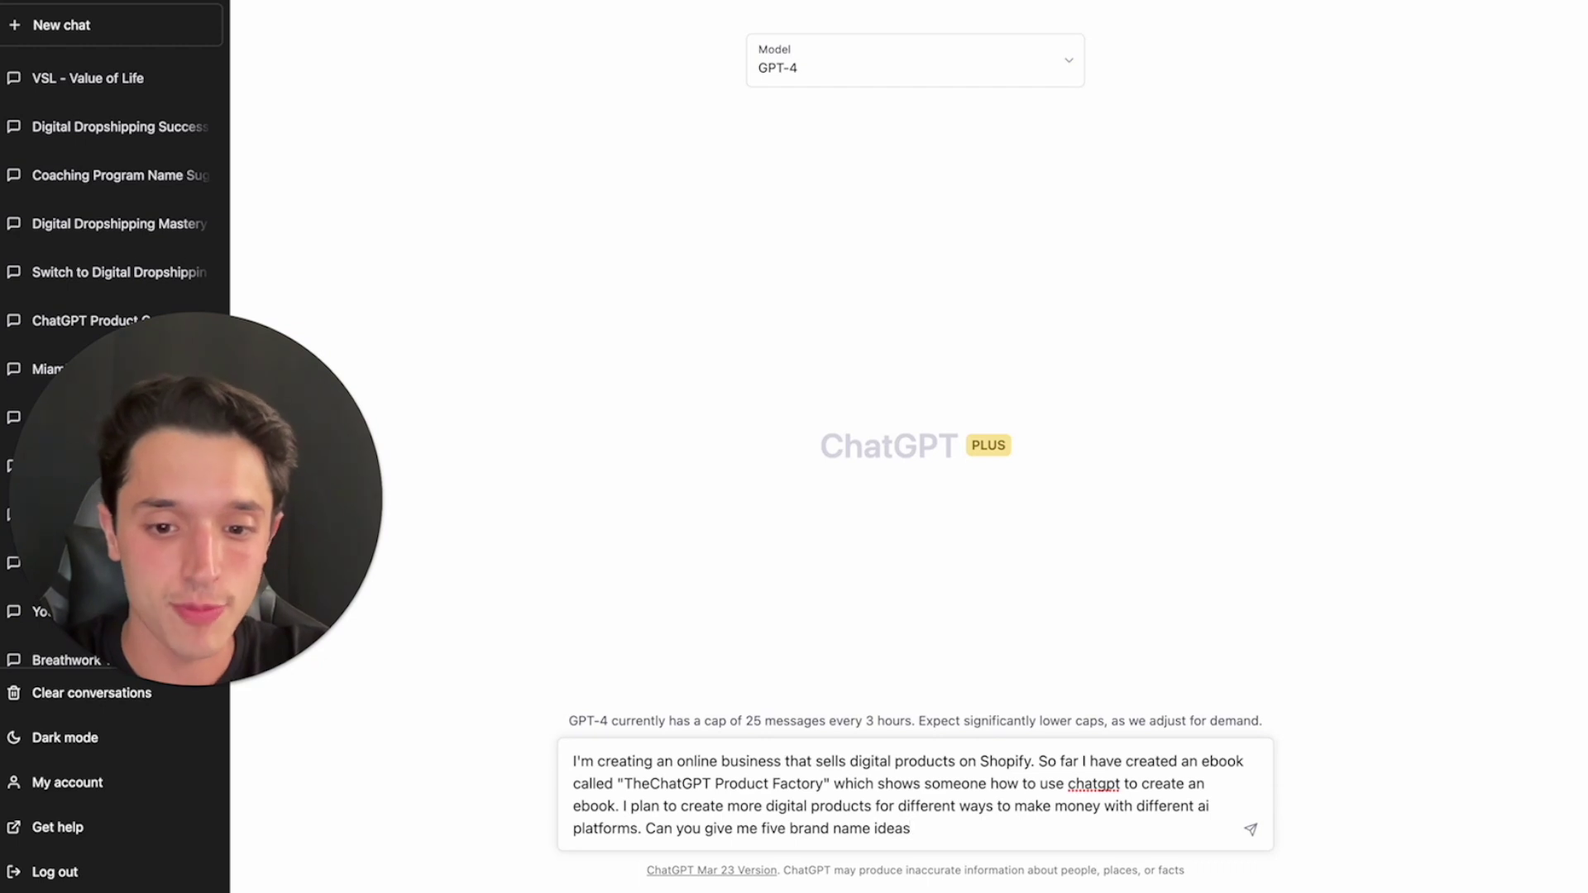
key(Return)
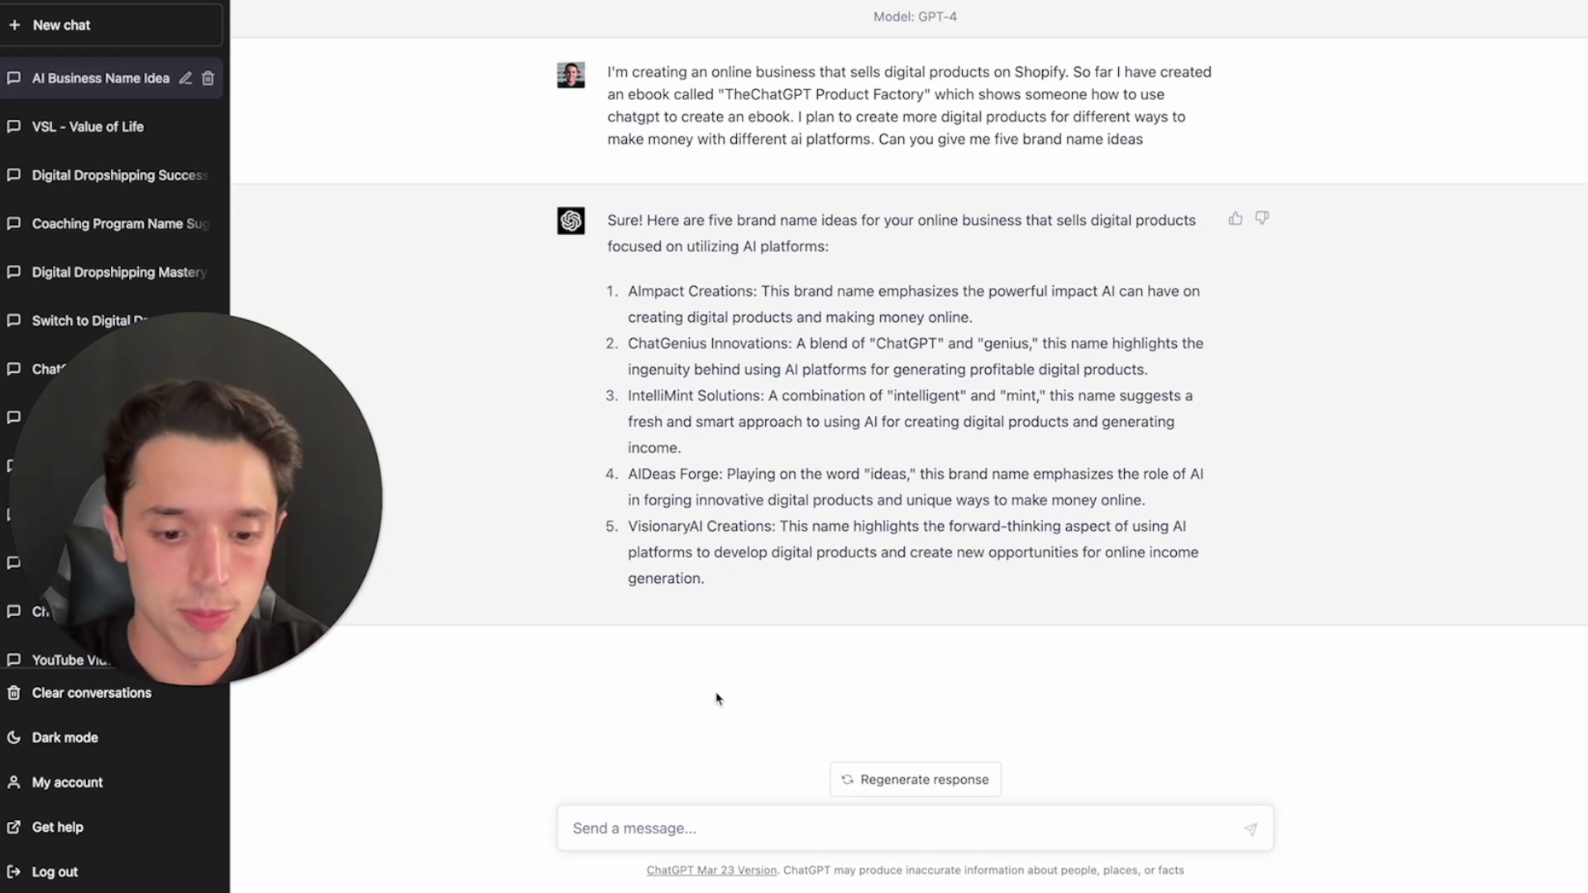
- Reply "I don't really like any of them. What questions can I answer for you to give me better brand names?"
text(I do)
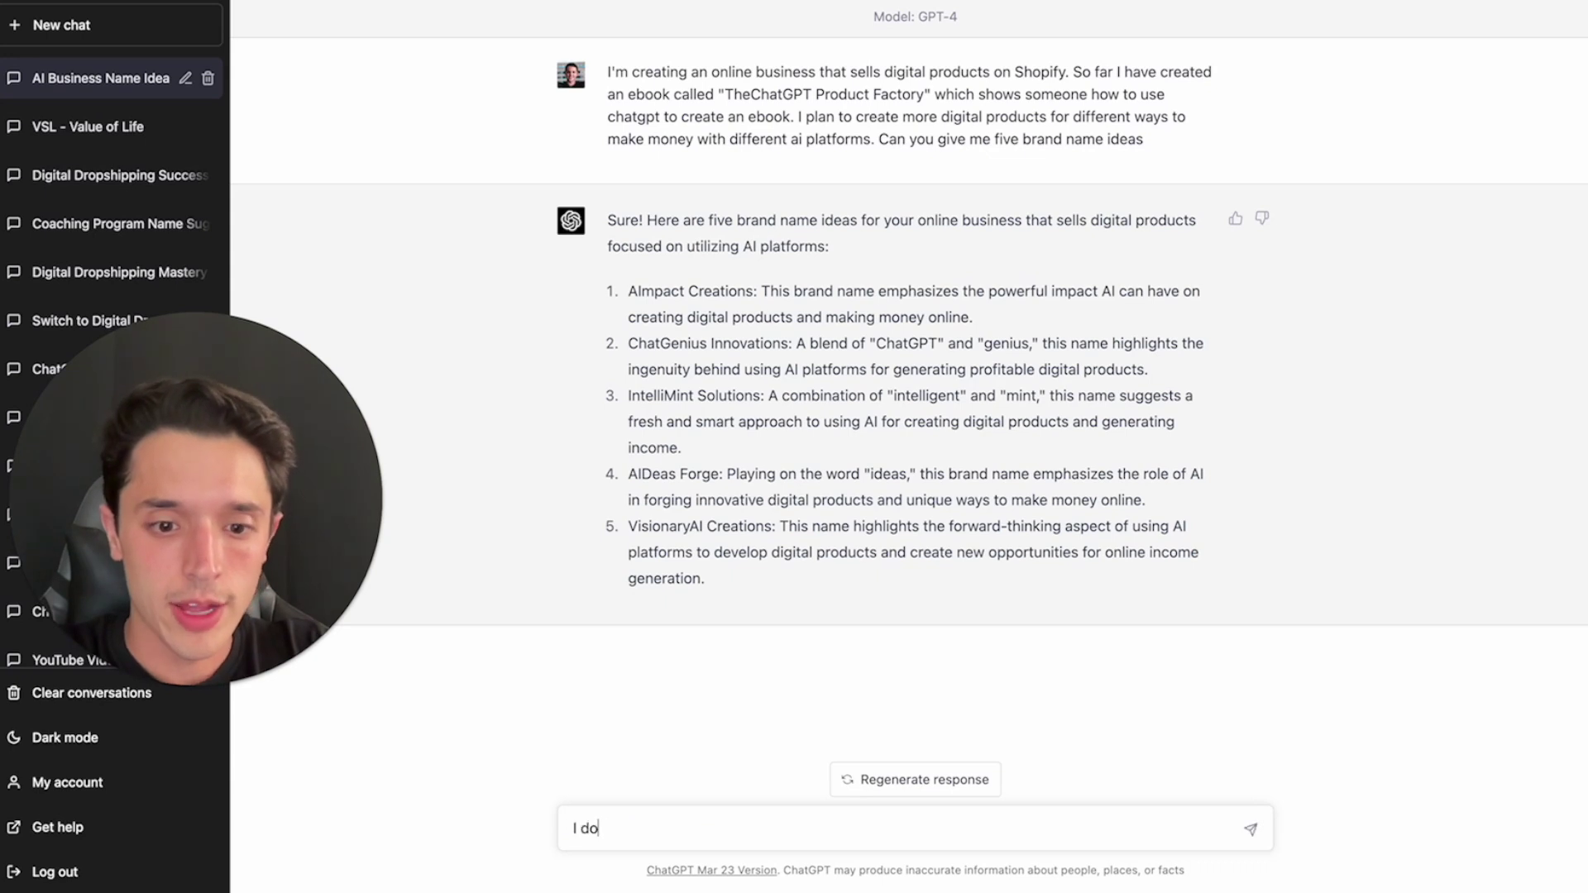
text(n't really like any of t)
key(BackSpace)
text(f them. What questions can I answer for you to give me better brand names?)
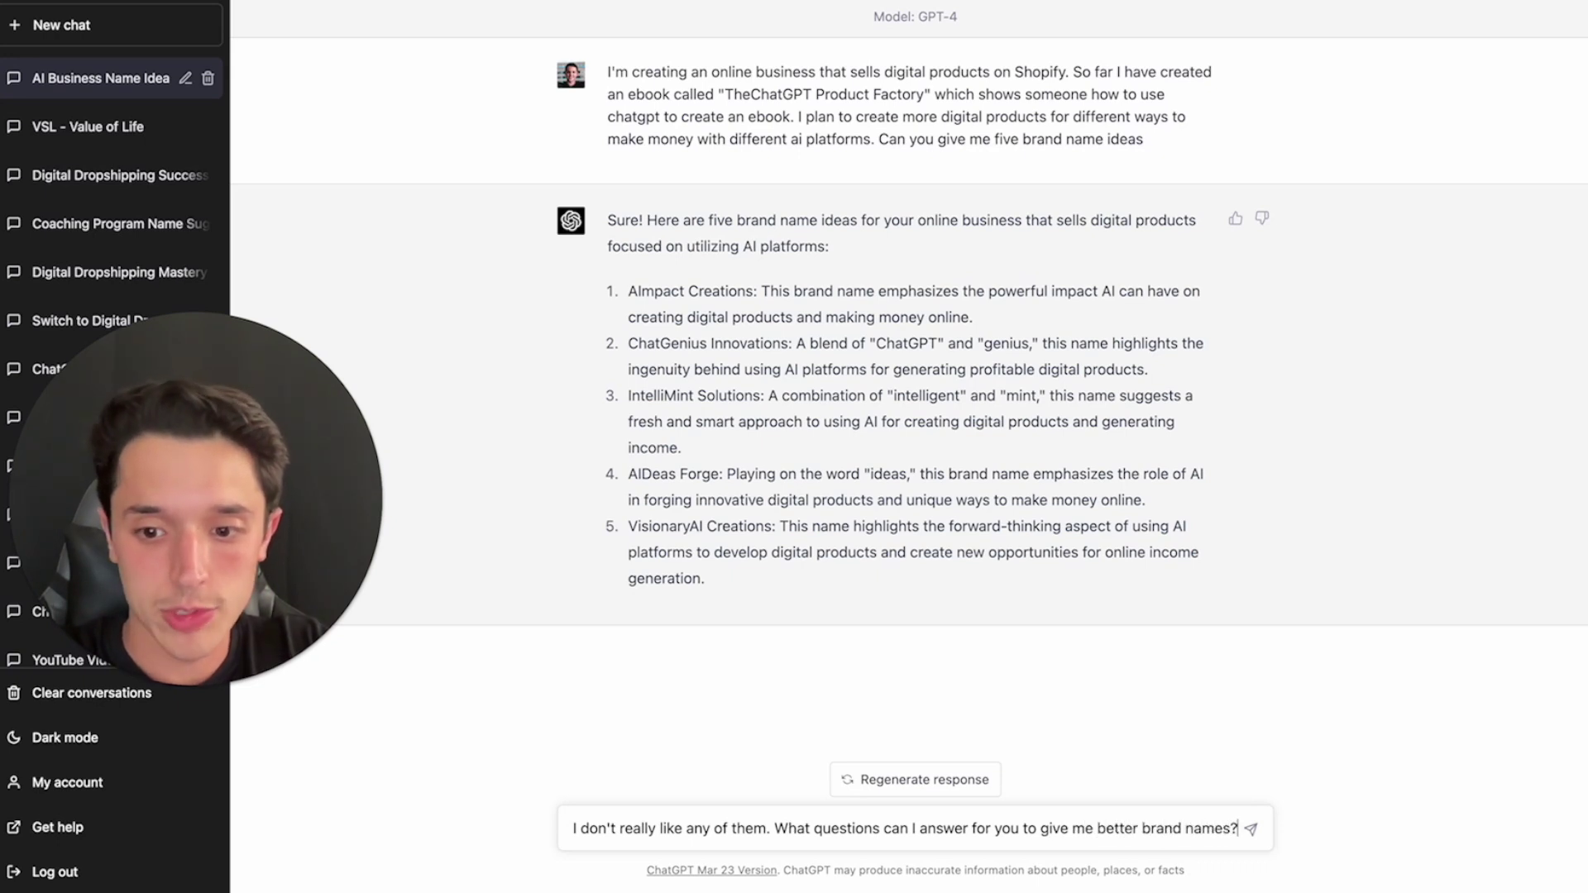
key(Return)
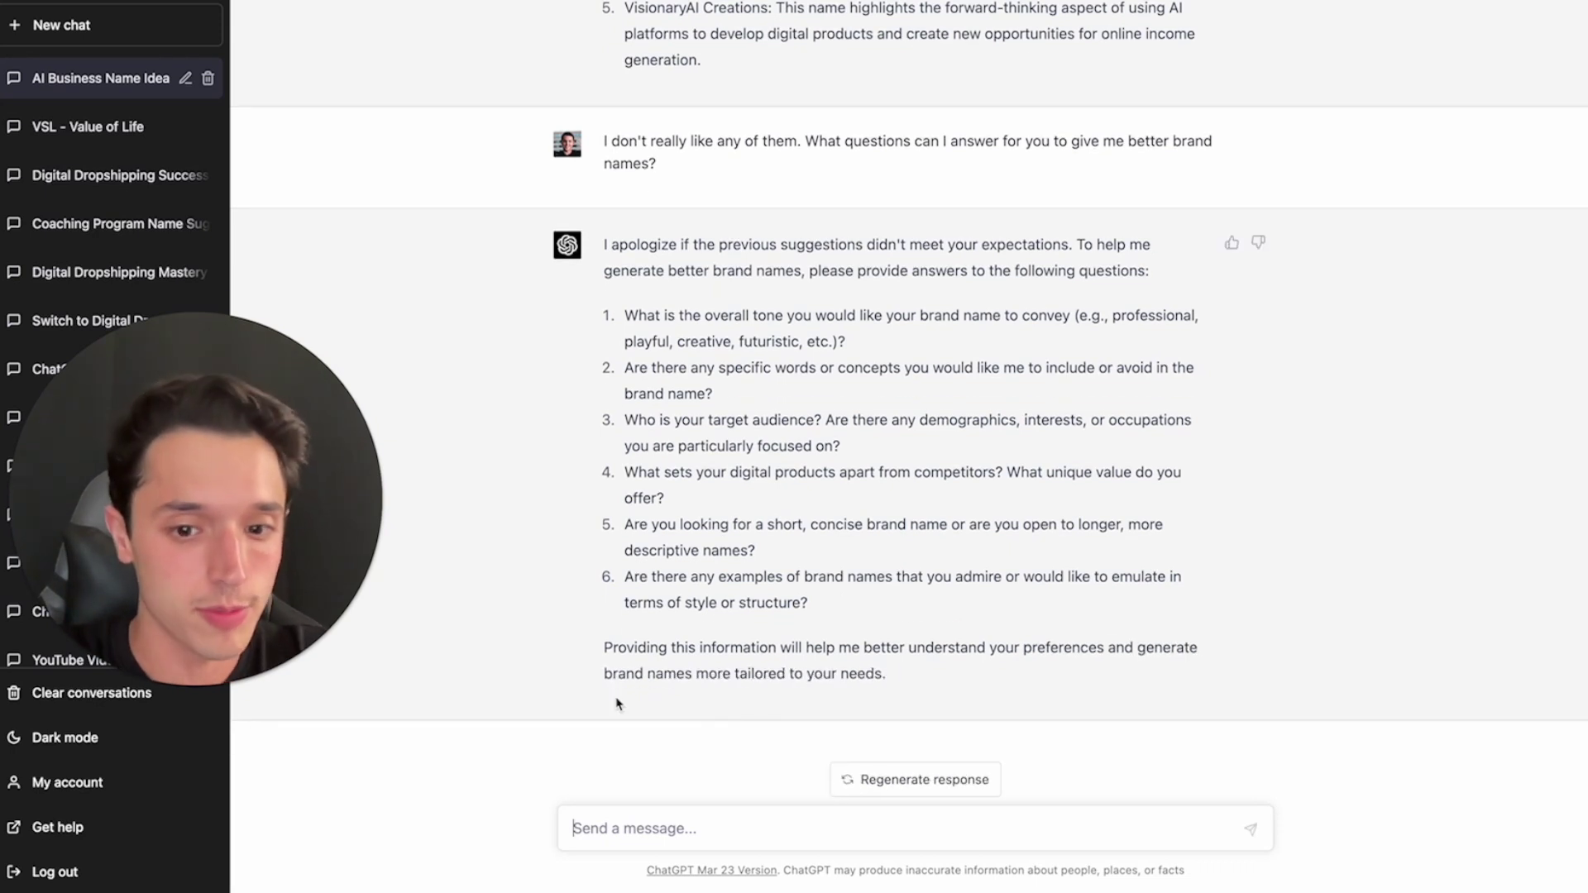
- Answer question 1 with Creative, 3 with online business owners and entrepreneurs looking to maximize efficiency and profits with AI tools, and 5 with Two word brand names
text(1. Creative 3. online business owners and entrepreneurs looking to maximize efficiency and profits with AI tools 5. Two word brand names)
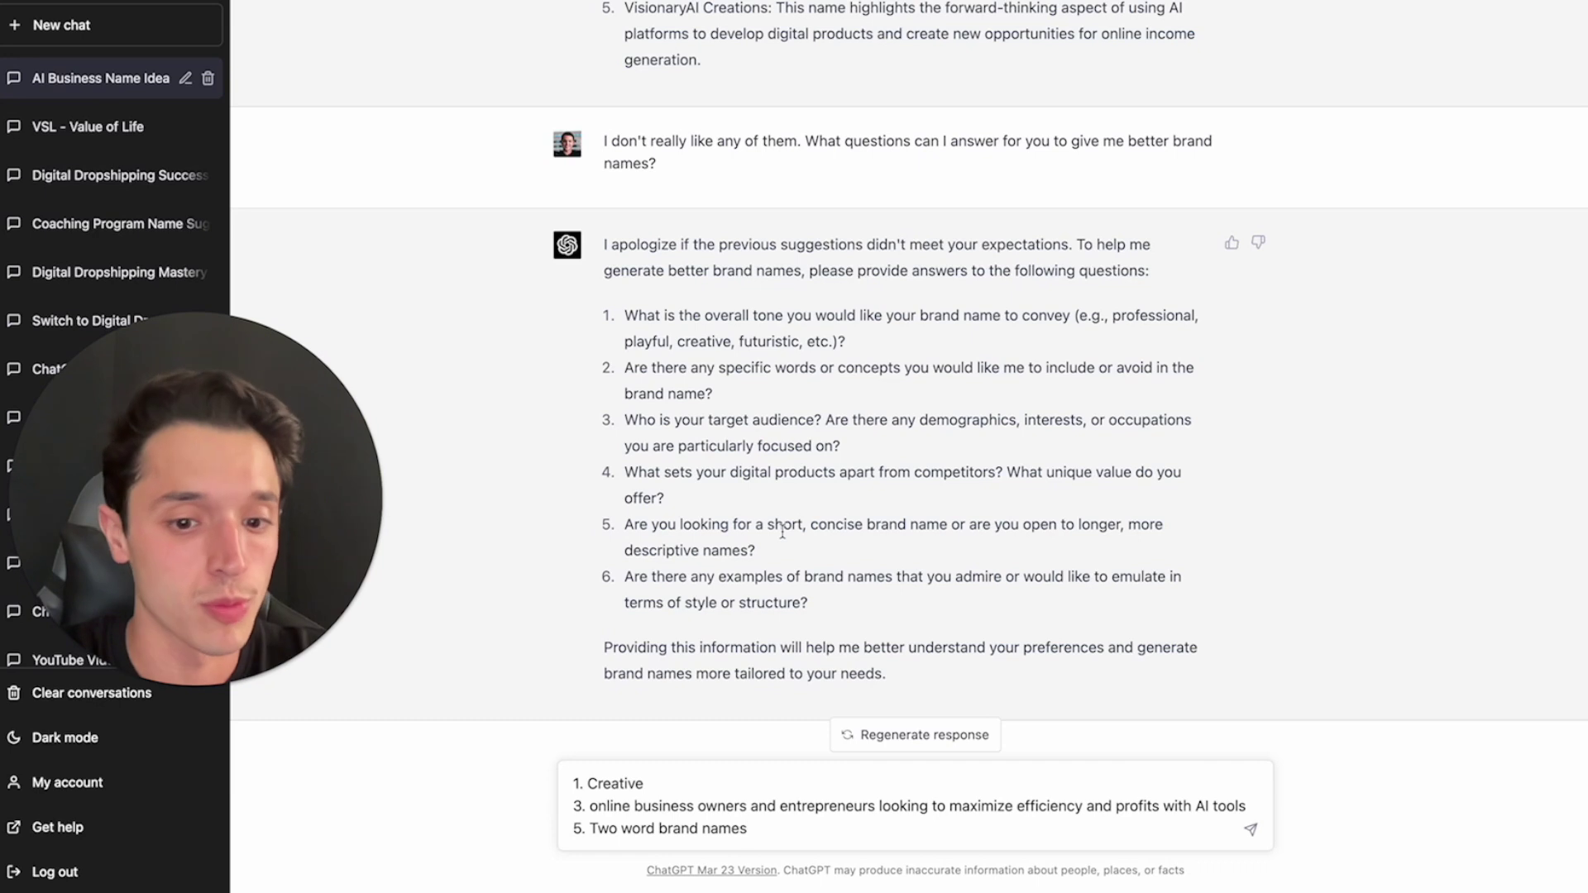
key(Return)
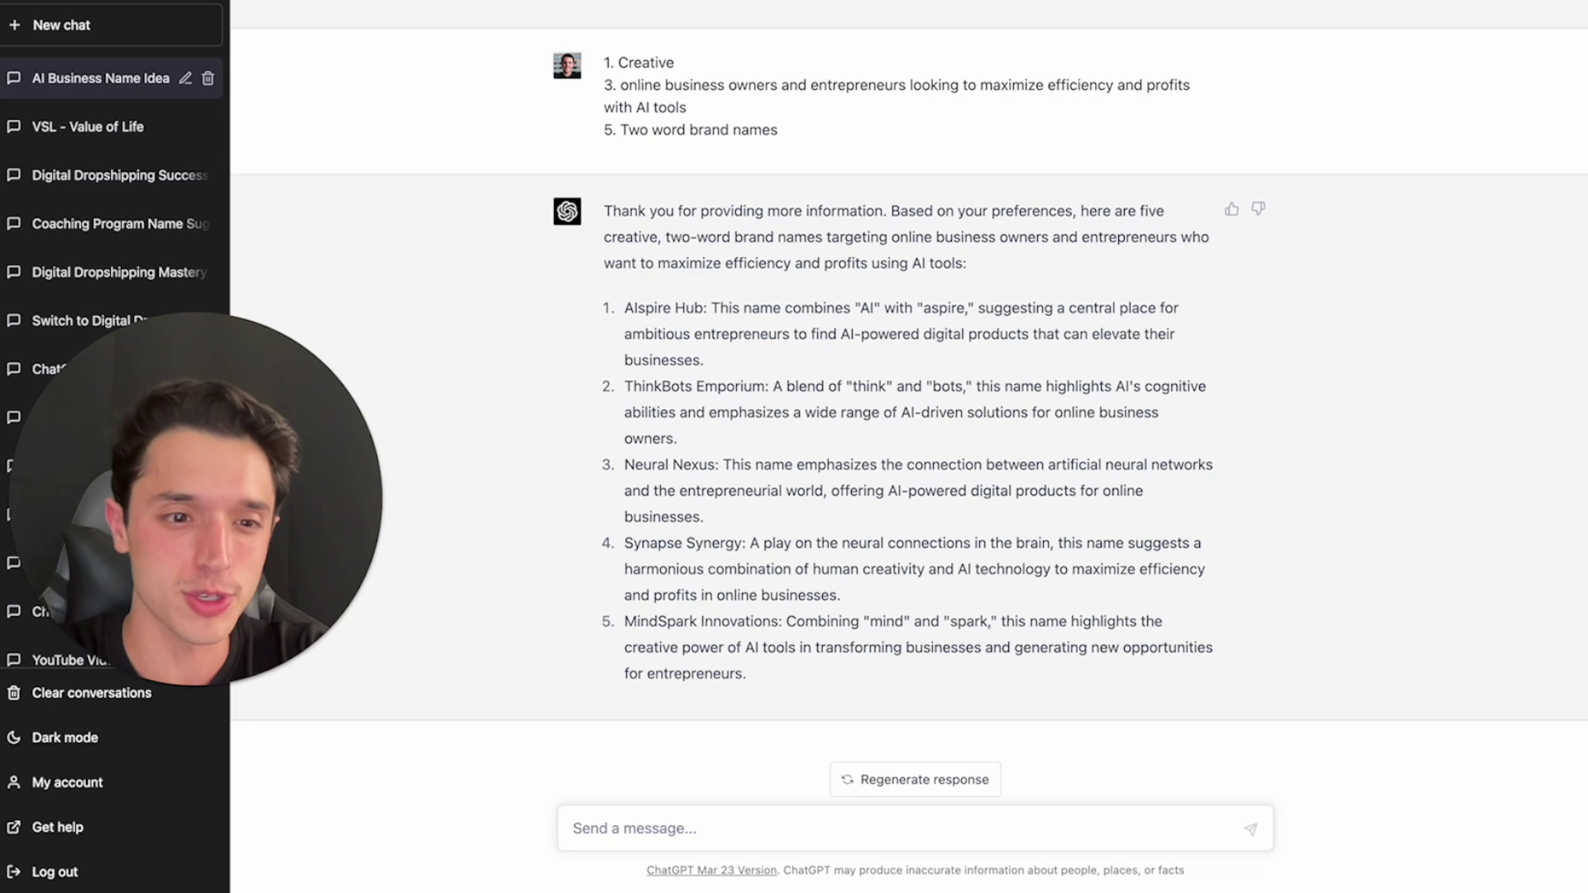
- Send the feedback "These are too wordy. We want anyone to know what we do just from the brand name"
text(These are too w)
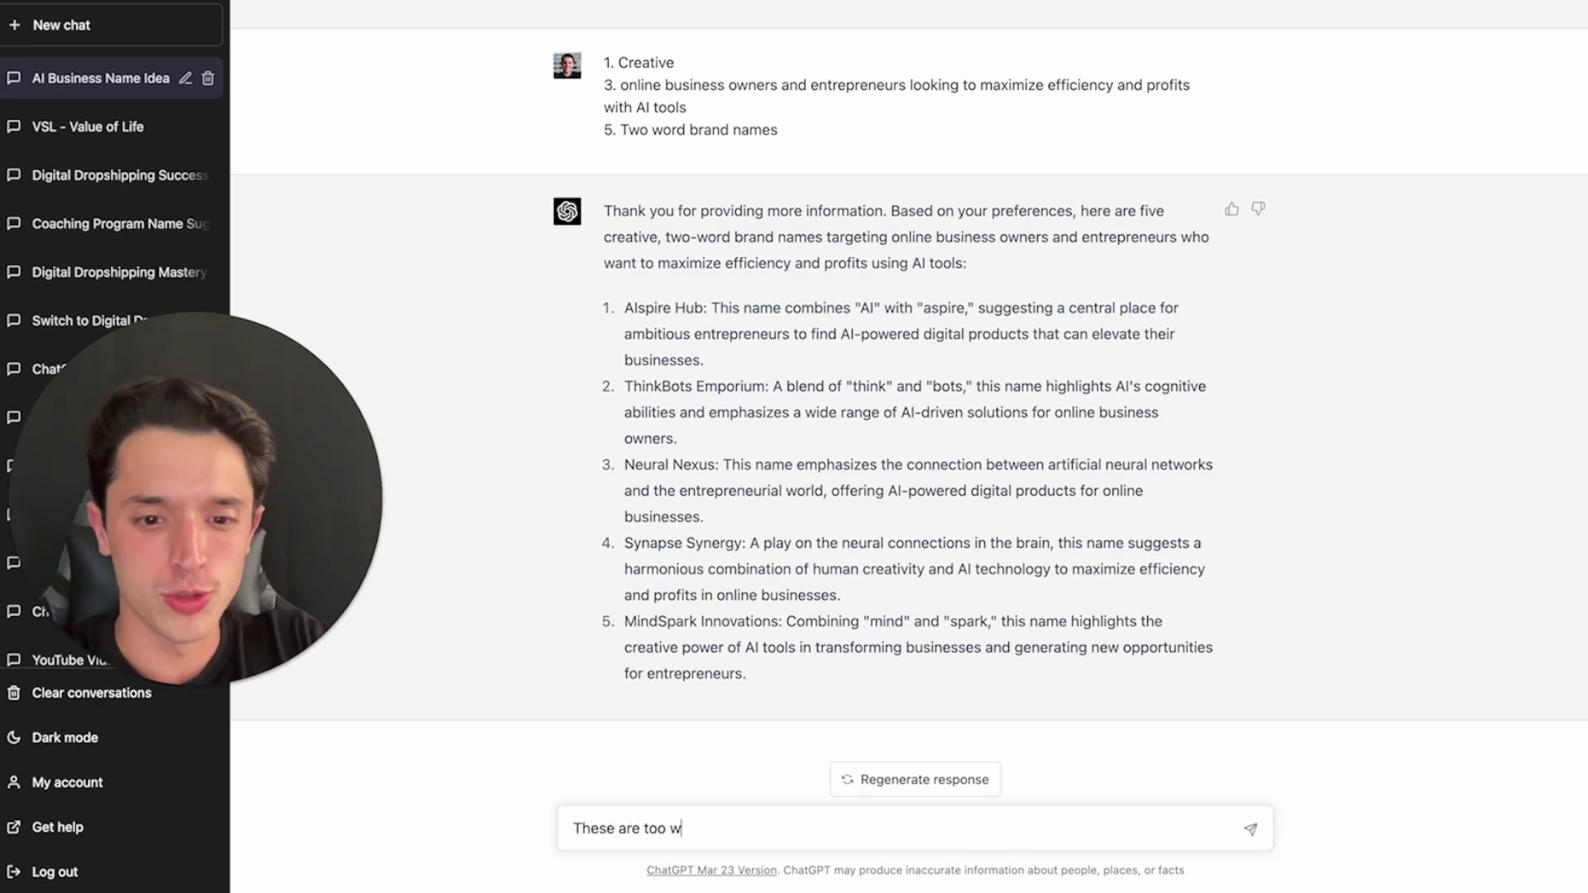
text(ordy. We )
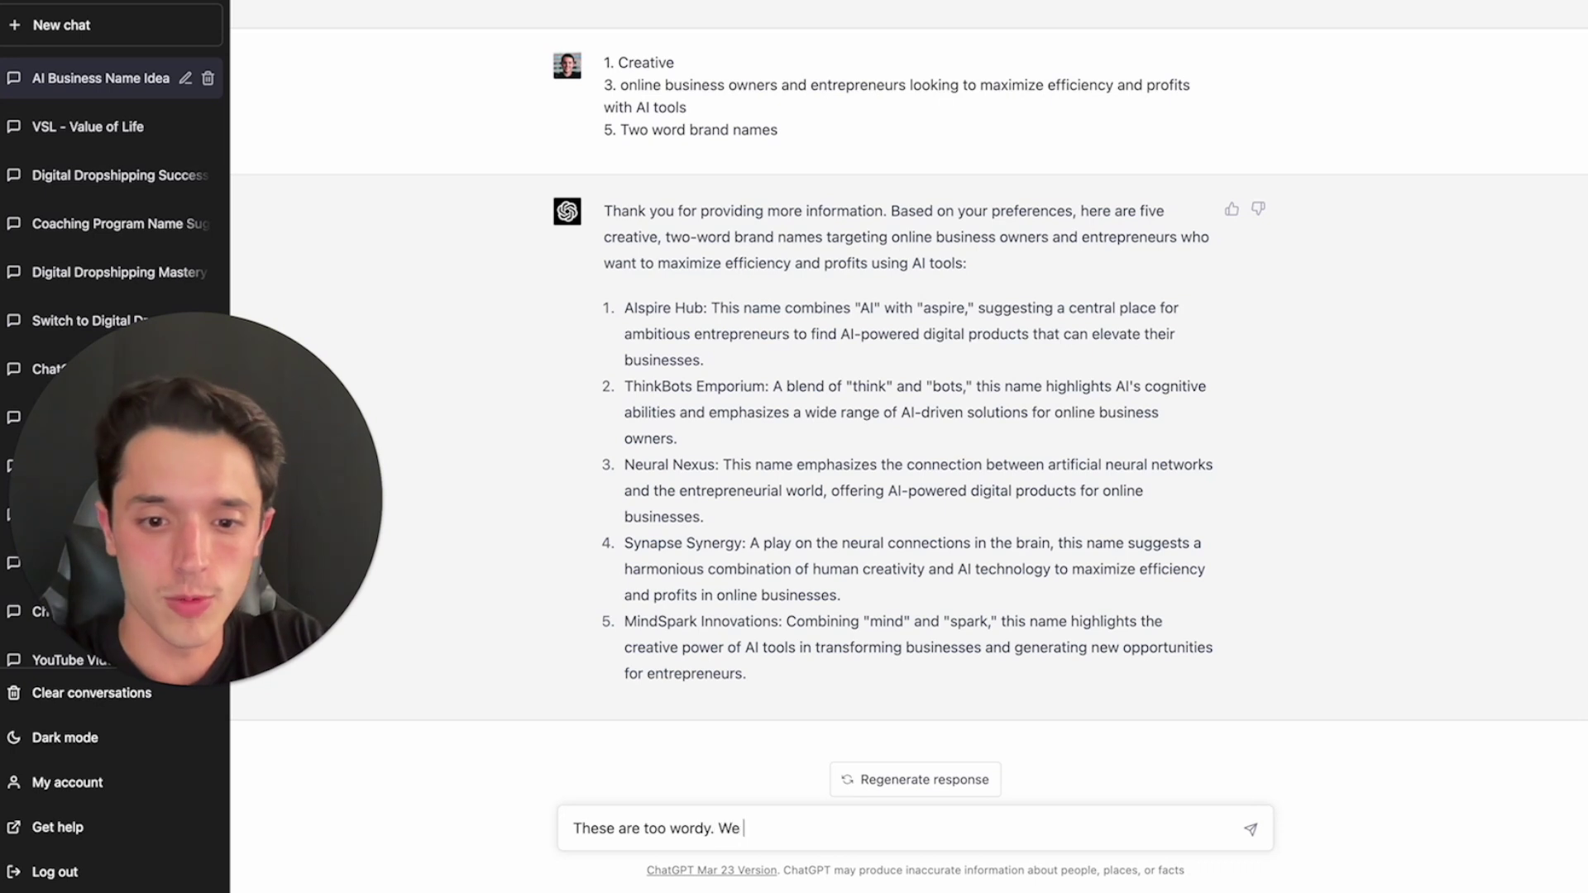
text(want any)
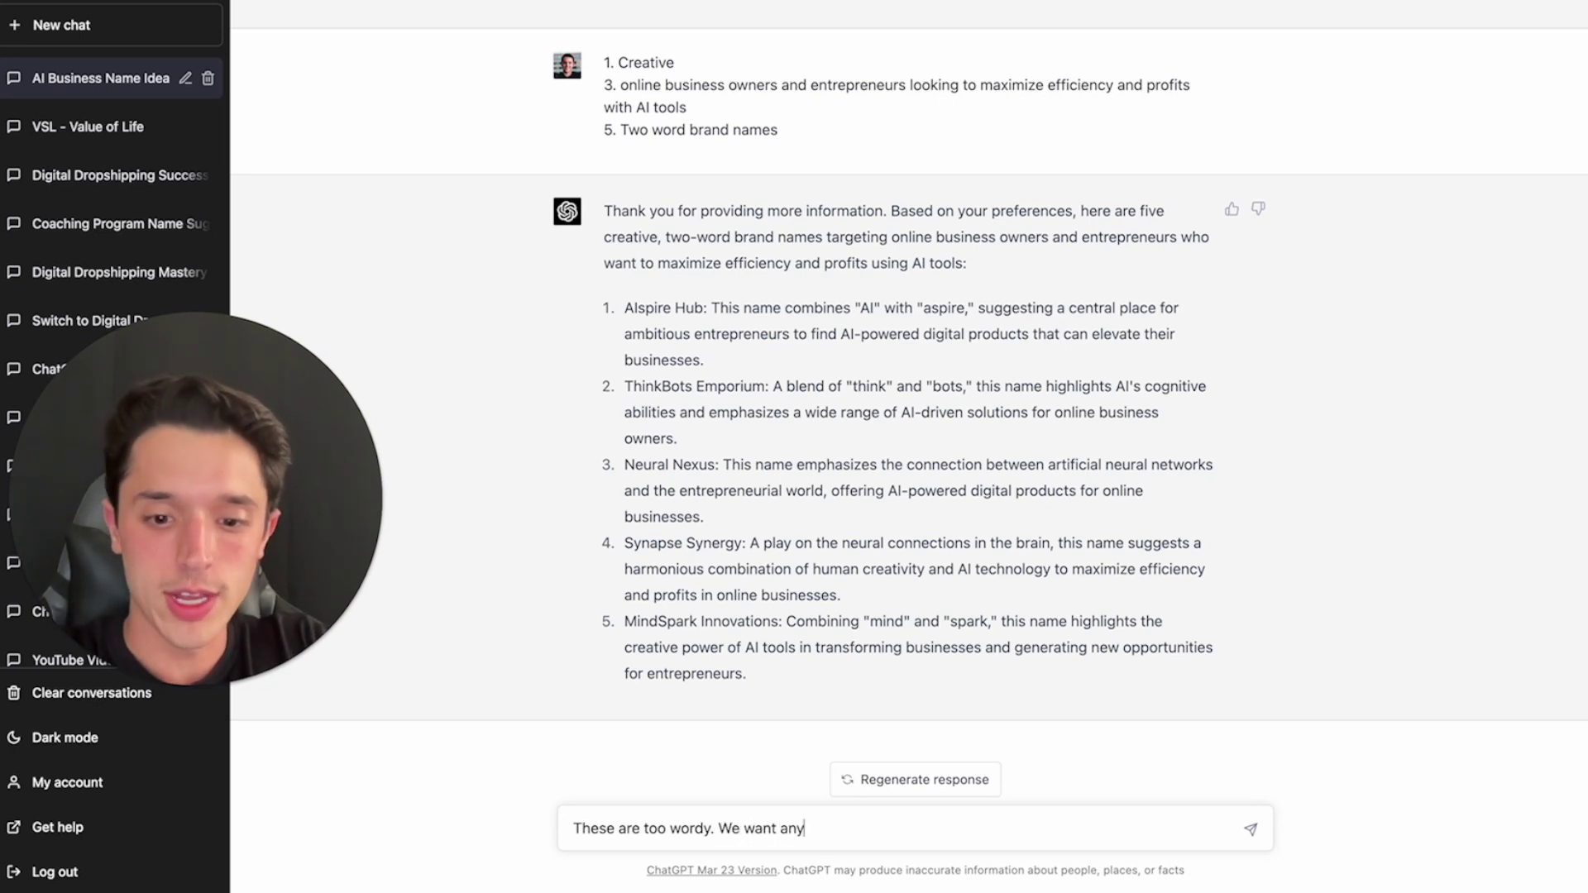
text(one to know what)
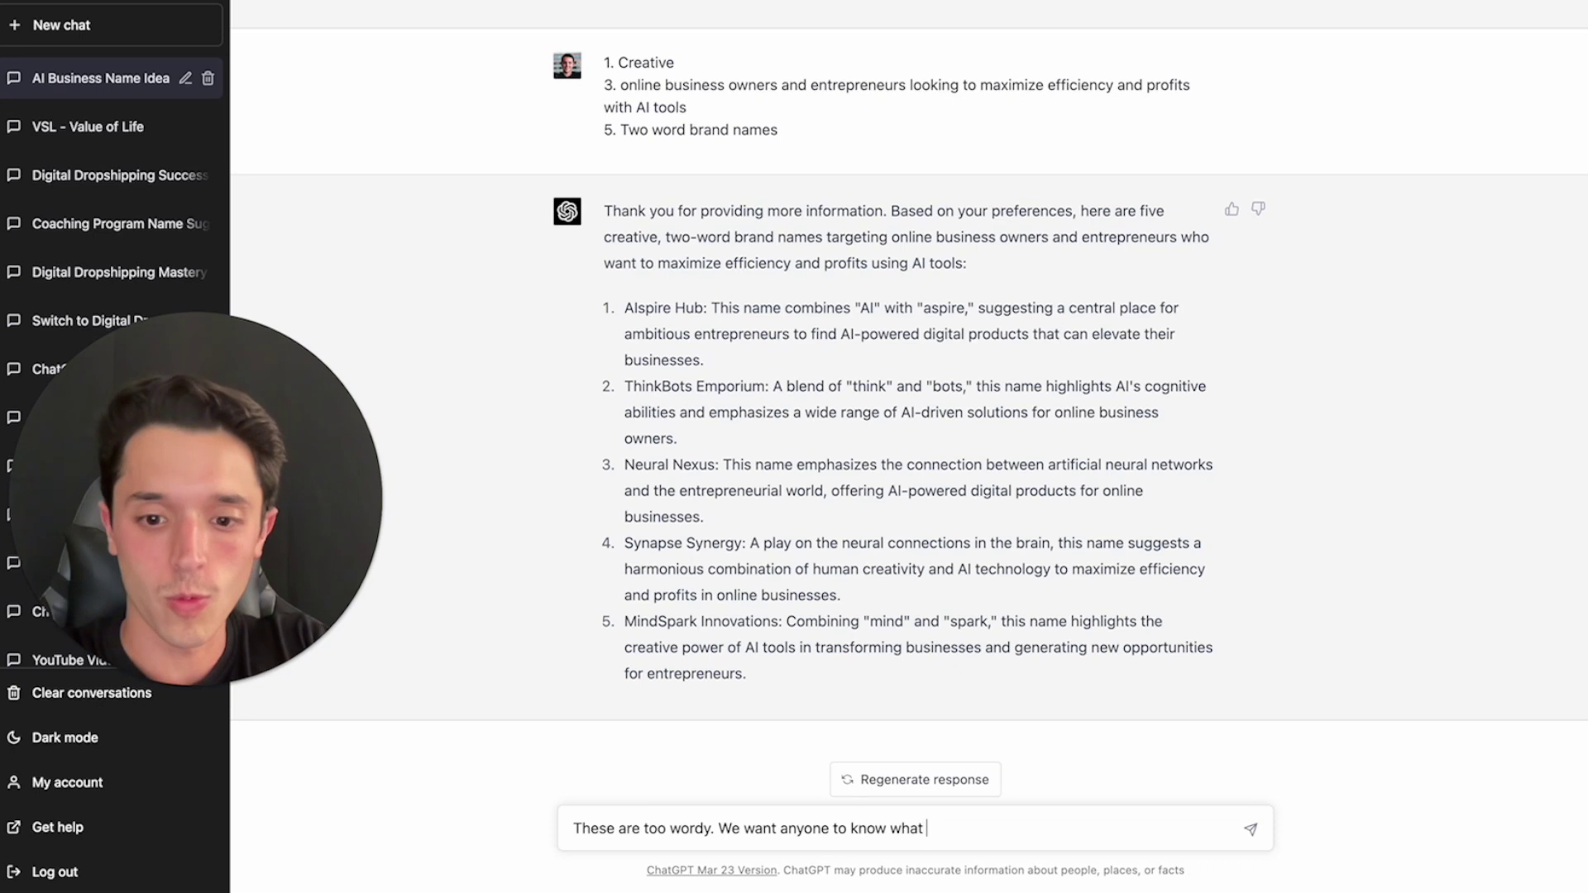
text( we do just from the brna)
text(d name)
key(Return)
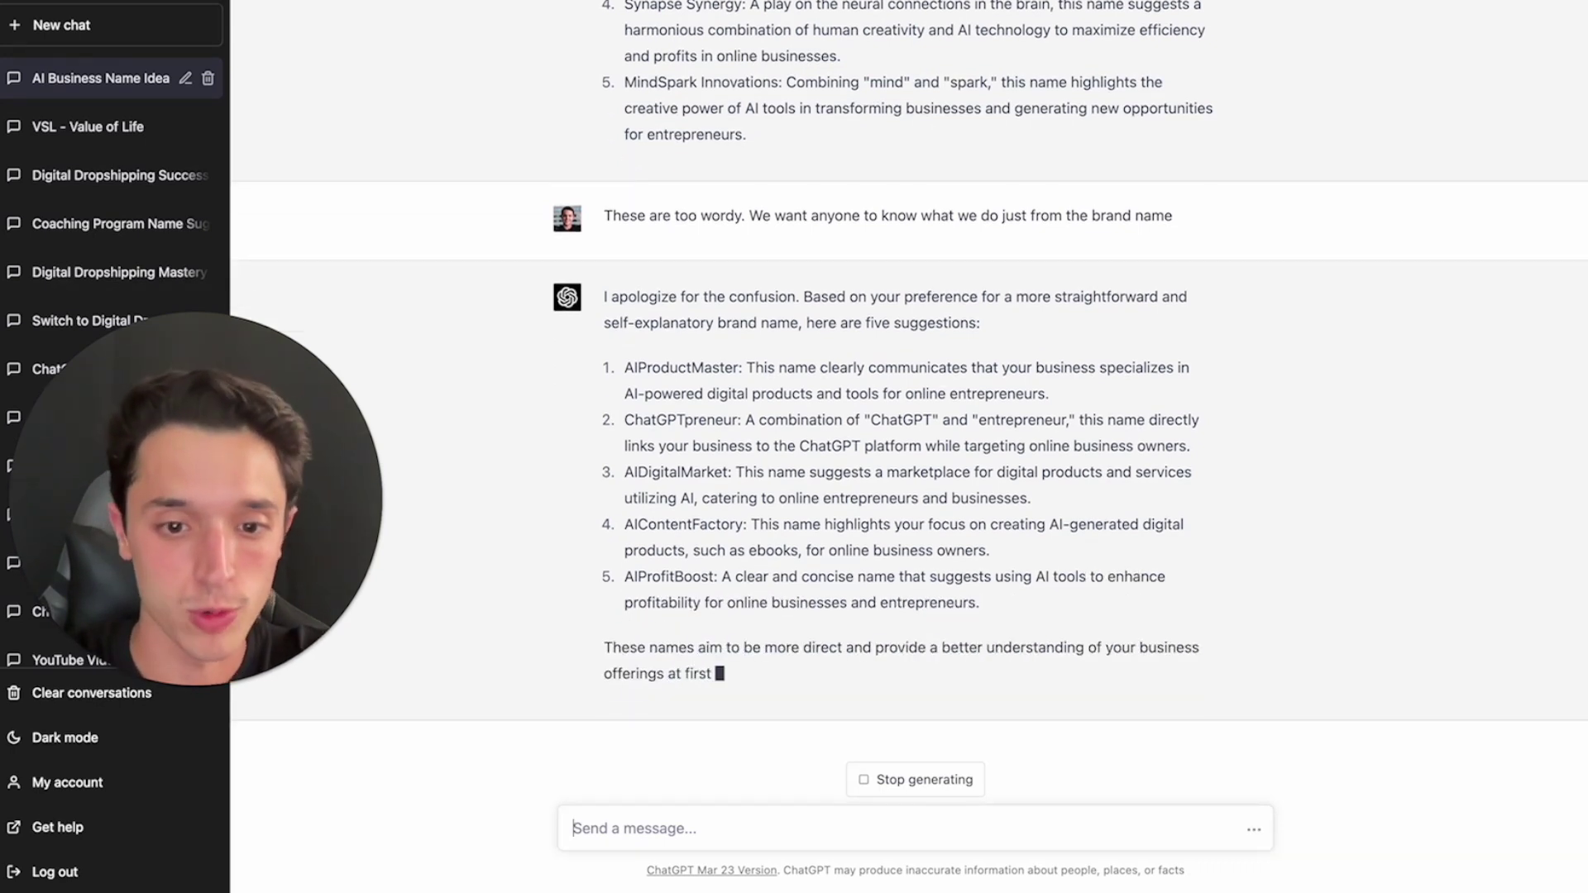
- Request variations of the second name that are not specific to ChatGPT only, because all kinds of AI tools will be used
text(Make variations of 2 but not specific to chatgpt only. We are going to use all kinds of ai tools)
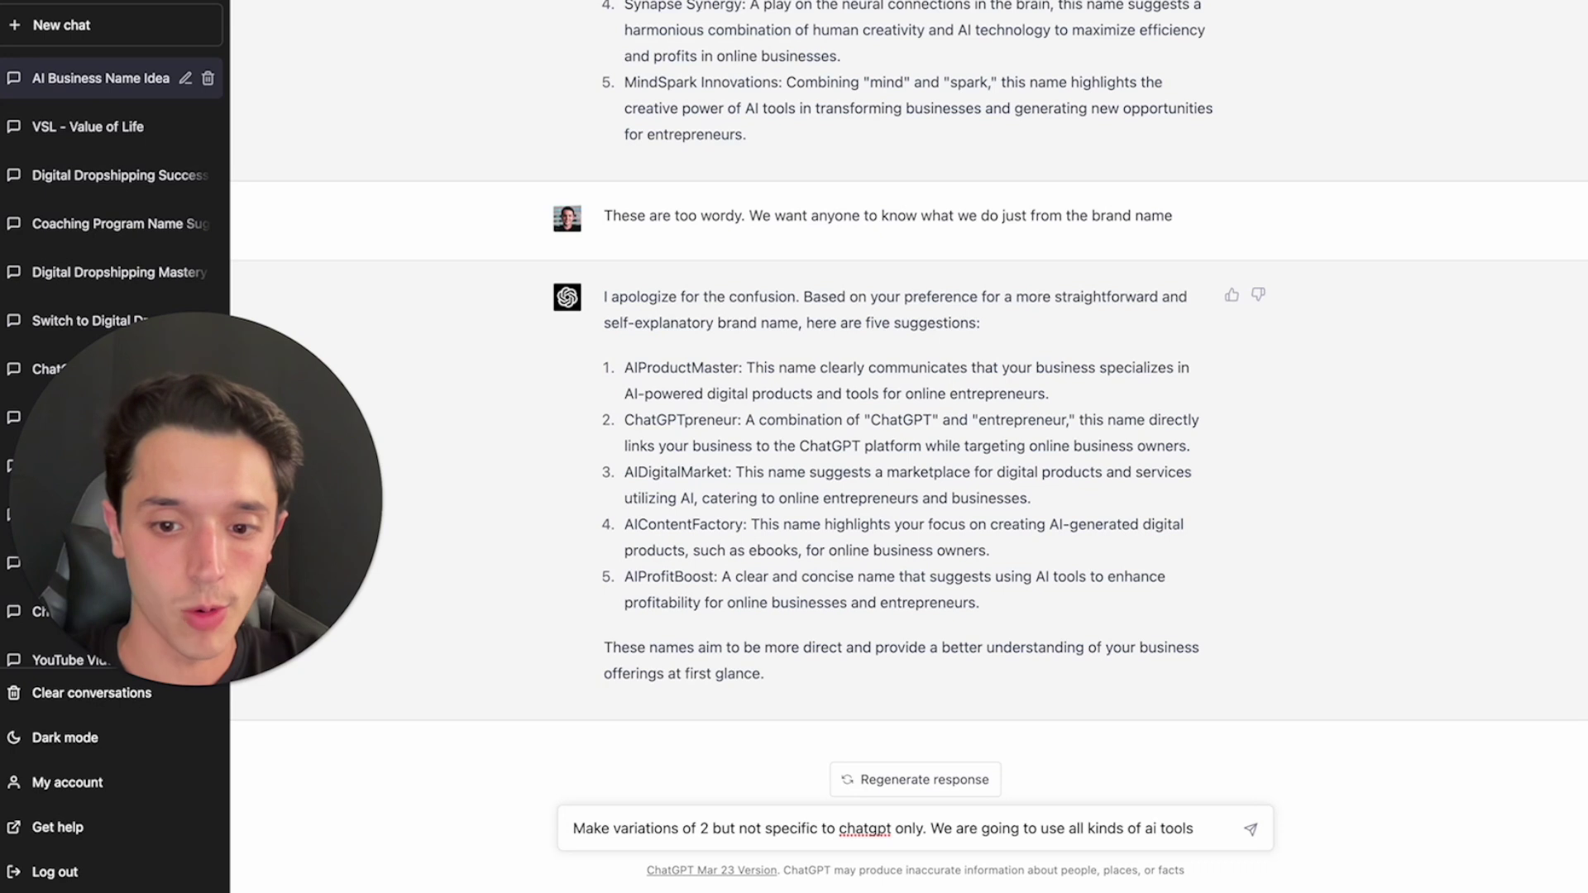
key(Return)
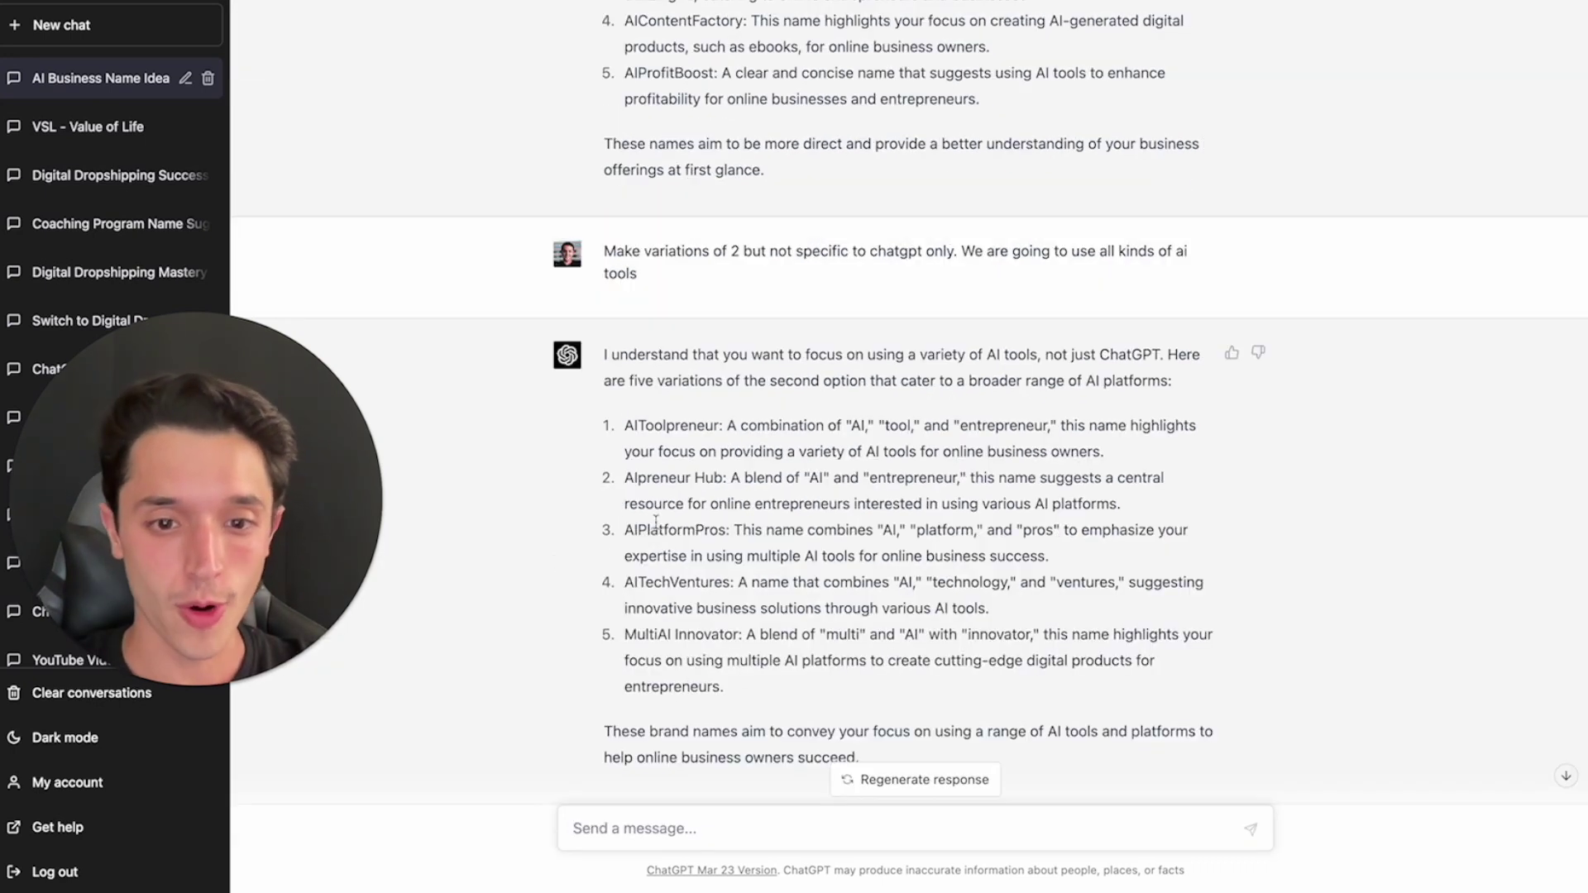
double_click(665, 527)
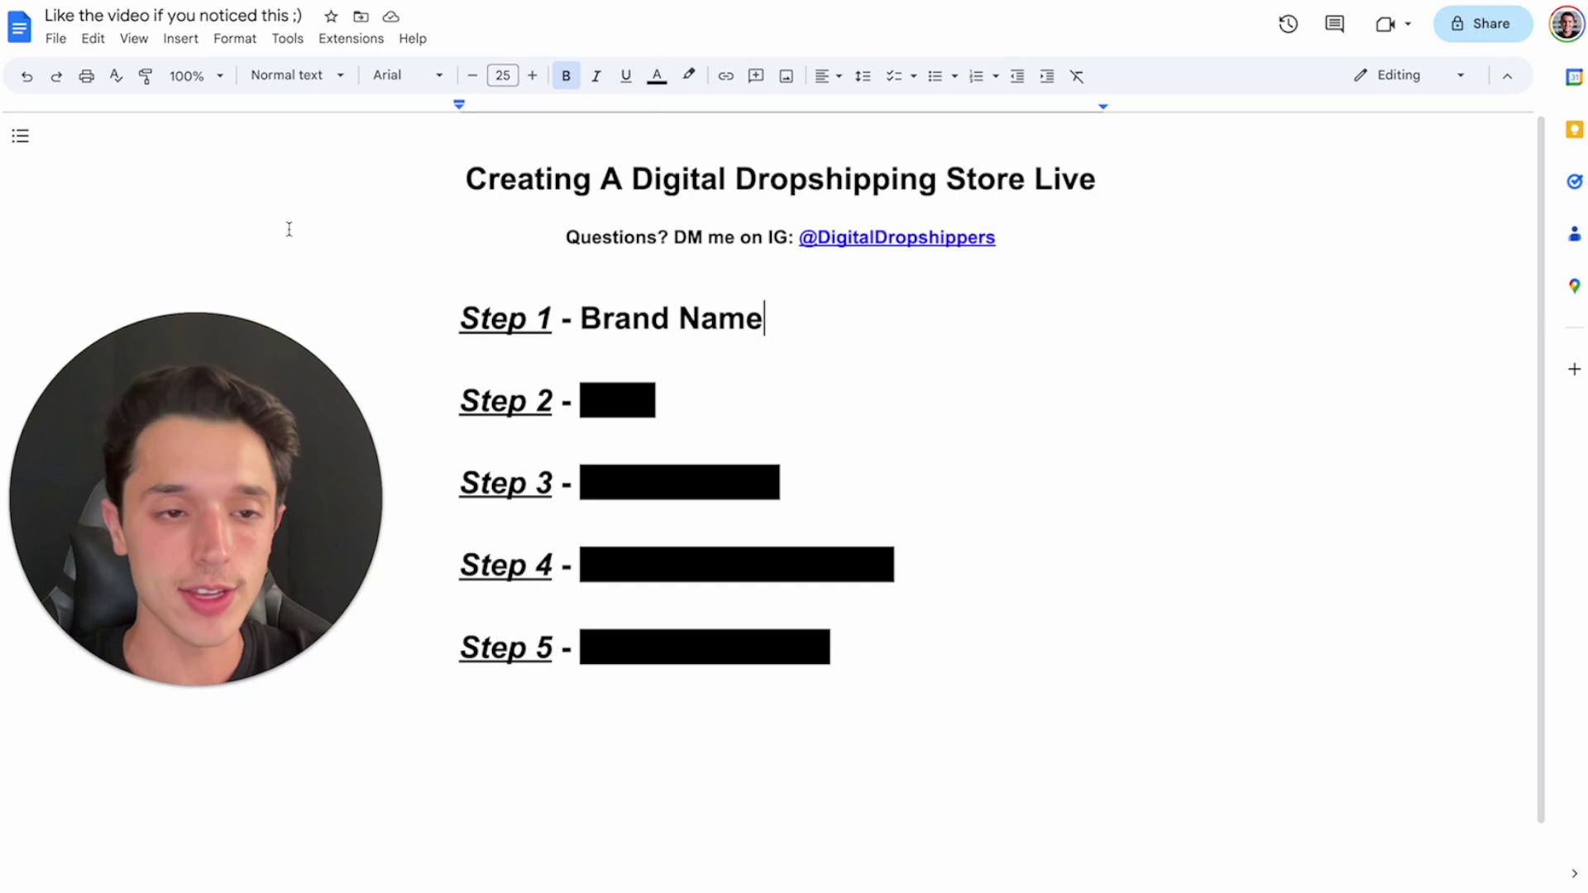
- Switch back to the Google Docs outline and undo the blackout on the Step 2 heading text "Logo", clearing the selection
click(26, 75)
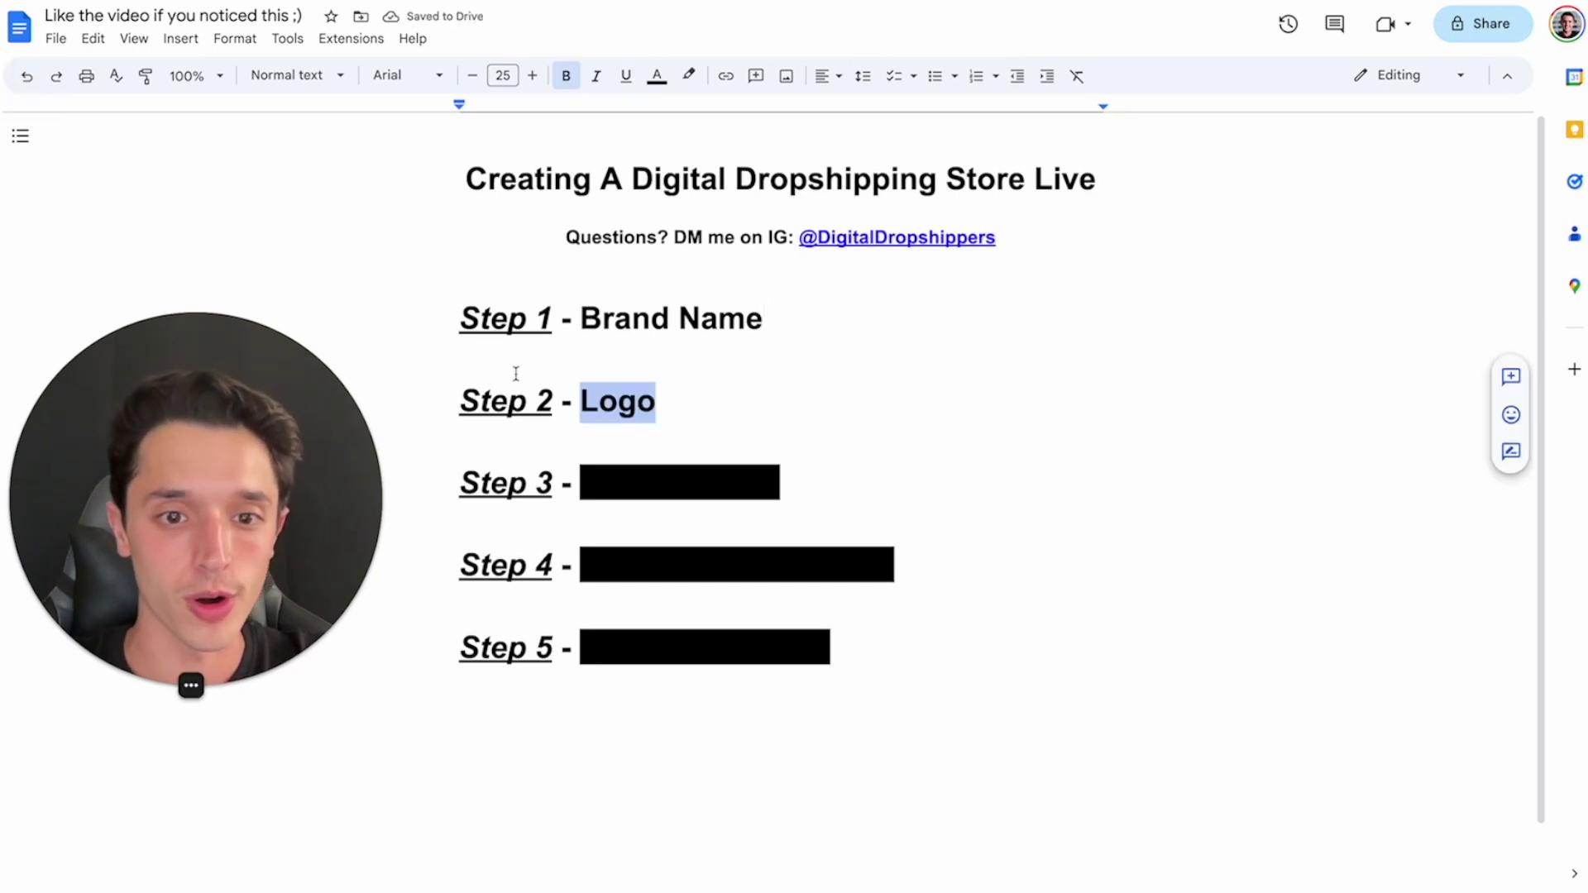
click(660, 400)
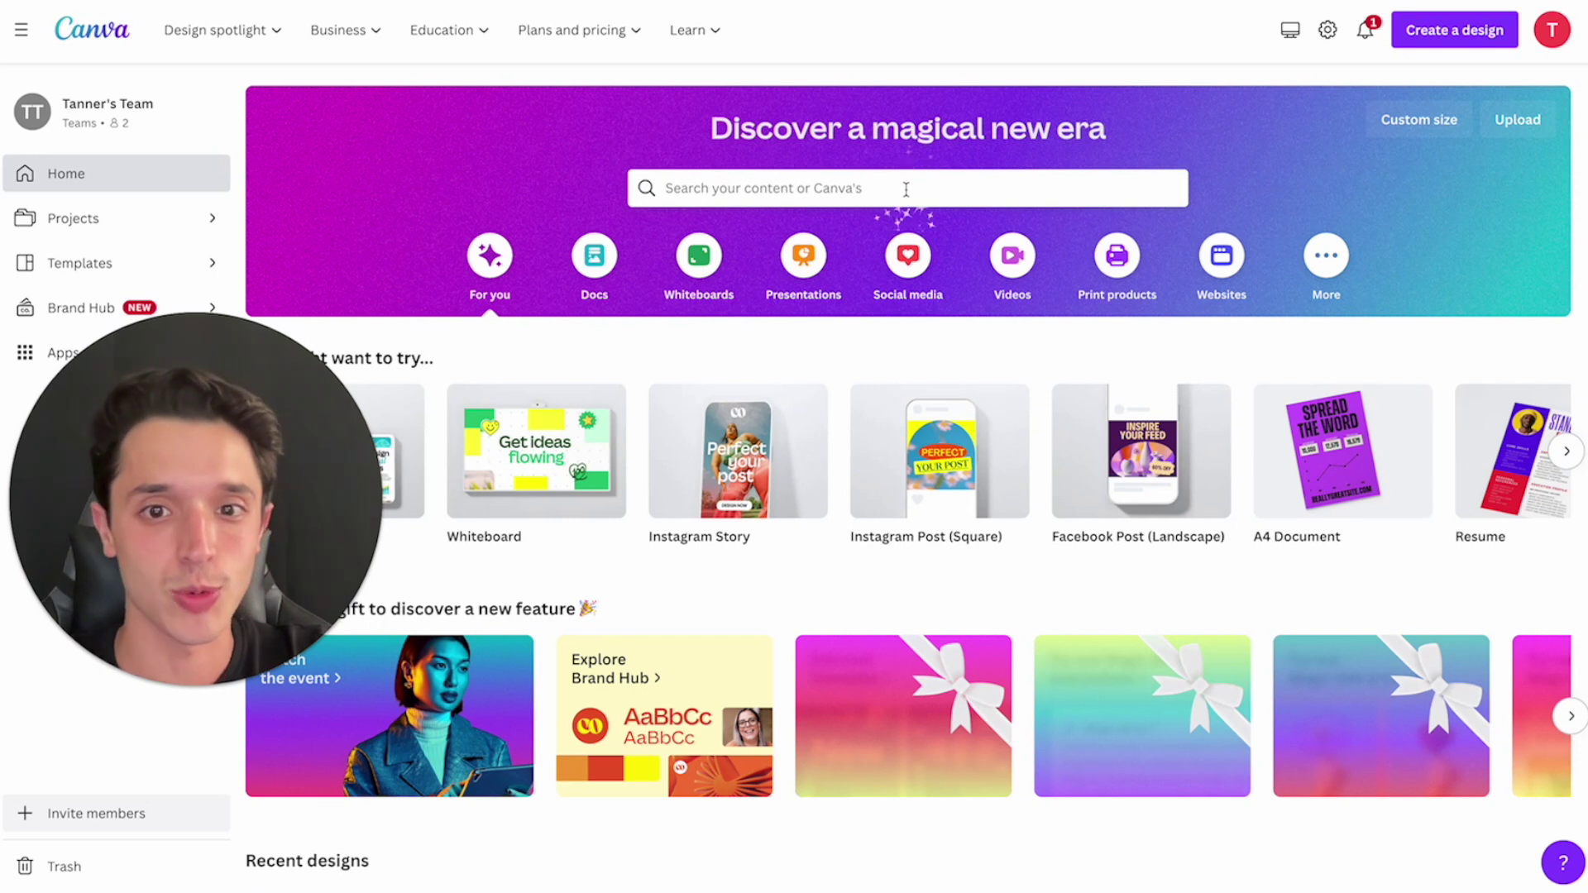
- Switch to Canva and search its templates for "logo"
click(905, 189)
text(logo)
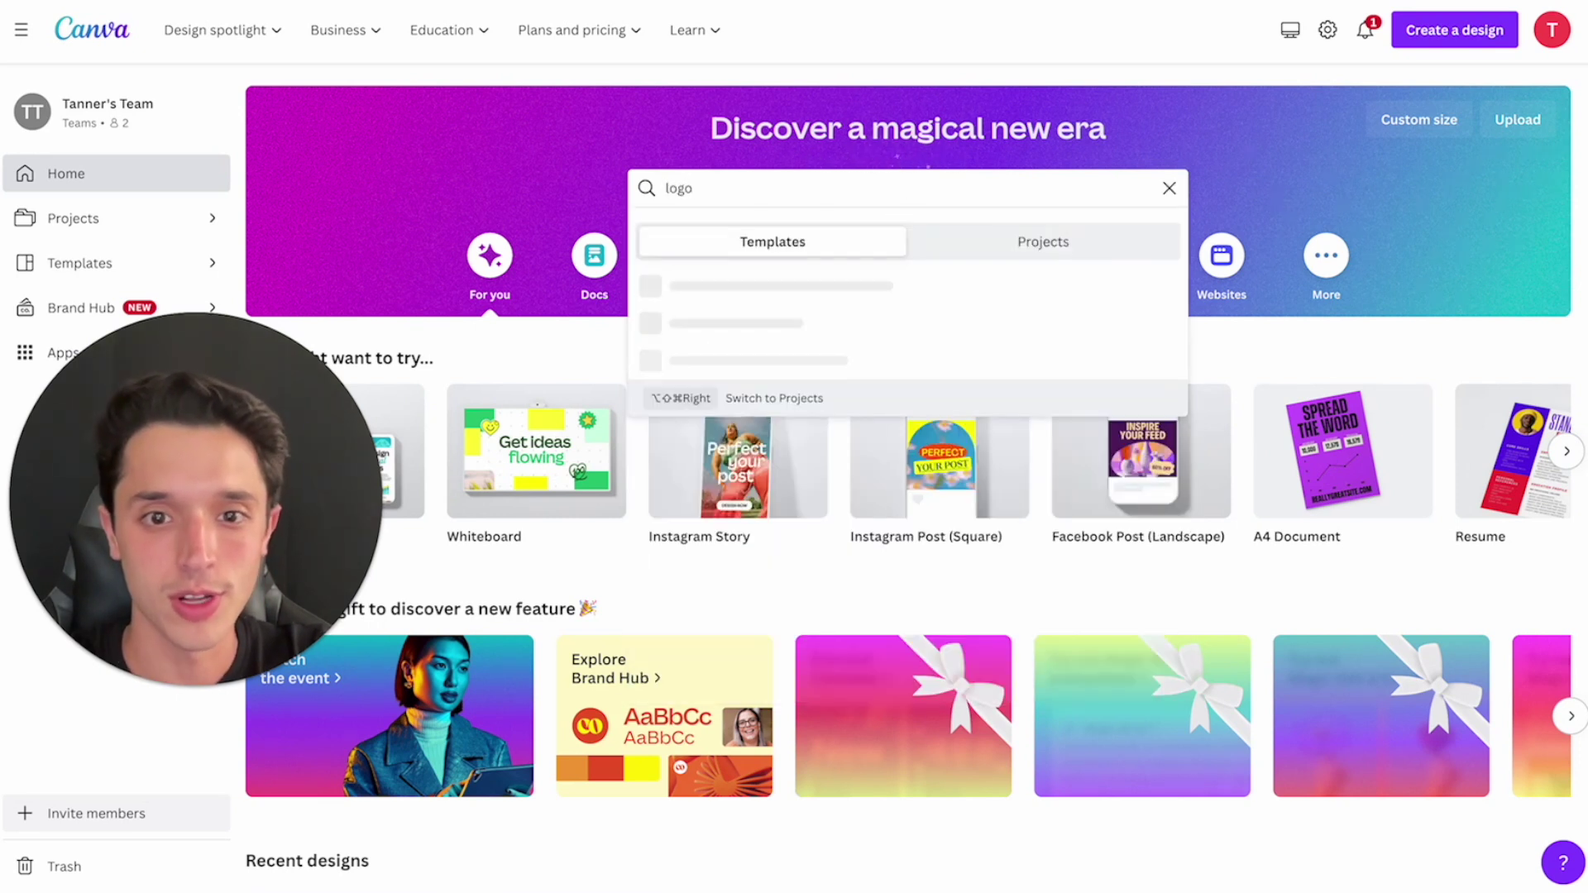
key(Return)
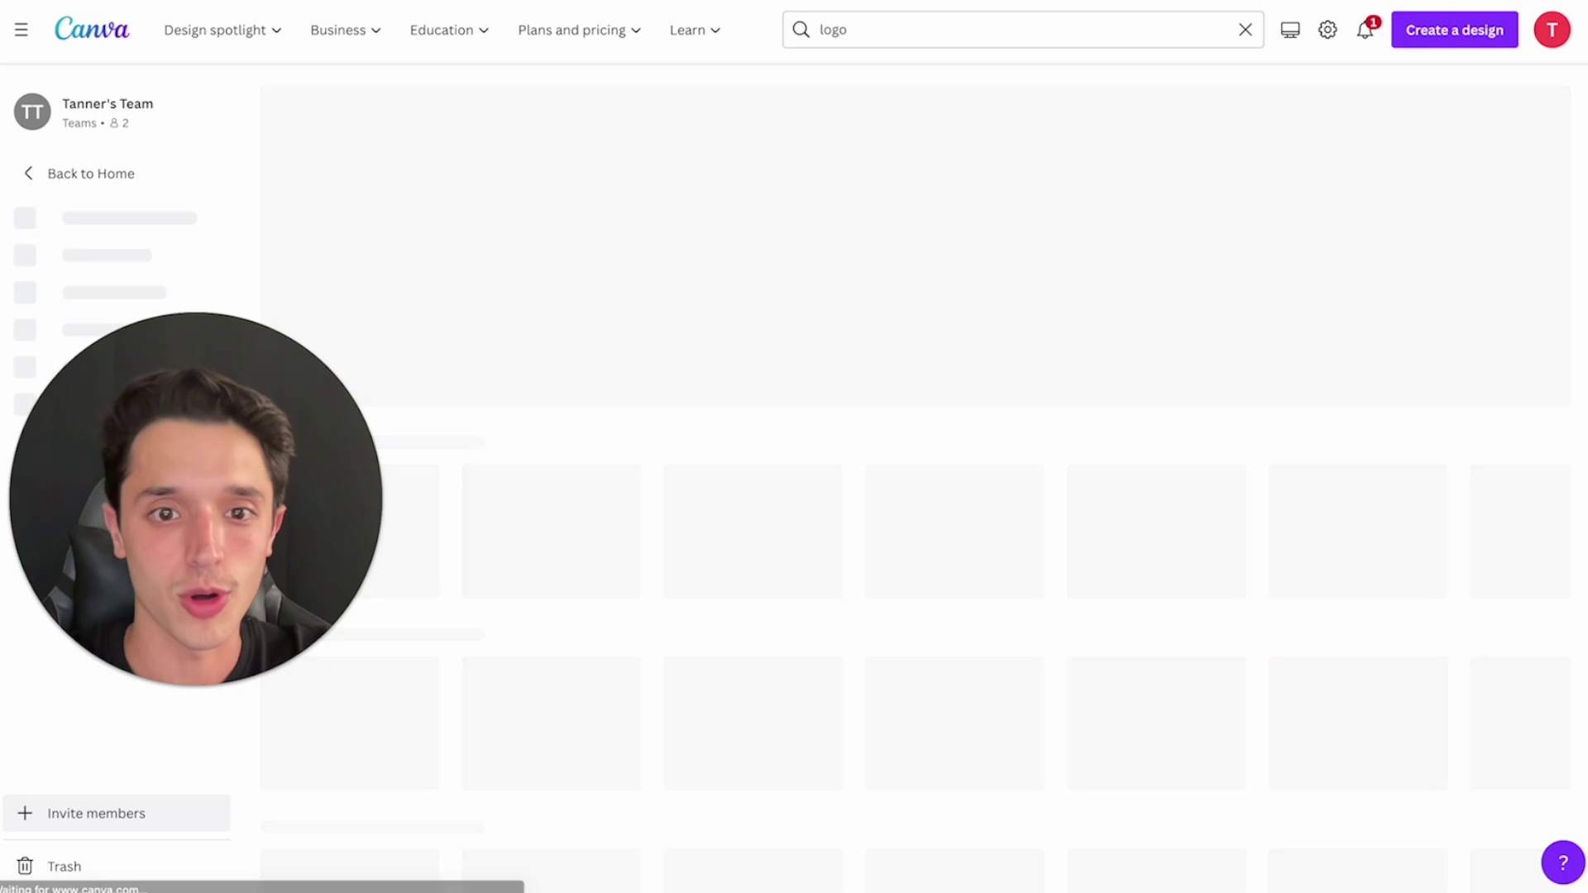
- Browse the logo templates and open the Black & White Minimalist Business Logo with the text LIGHT STUDIO for editing
scroll(716, 266, down, 2)
scroll(716, 266, down, 3)
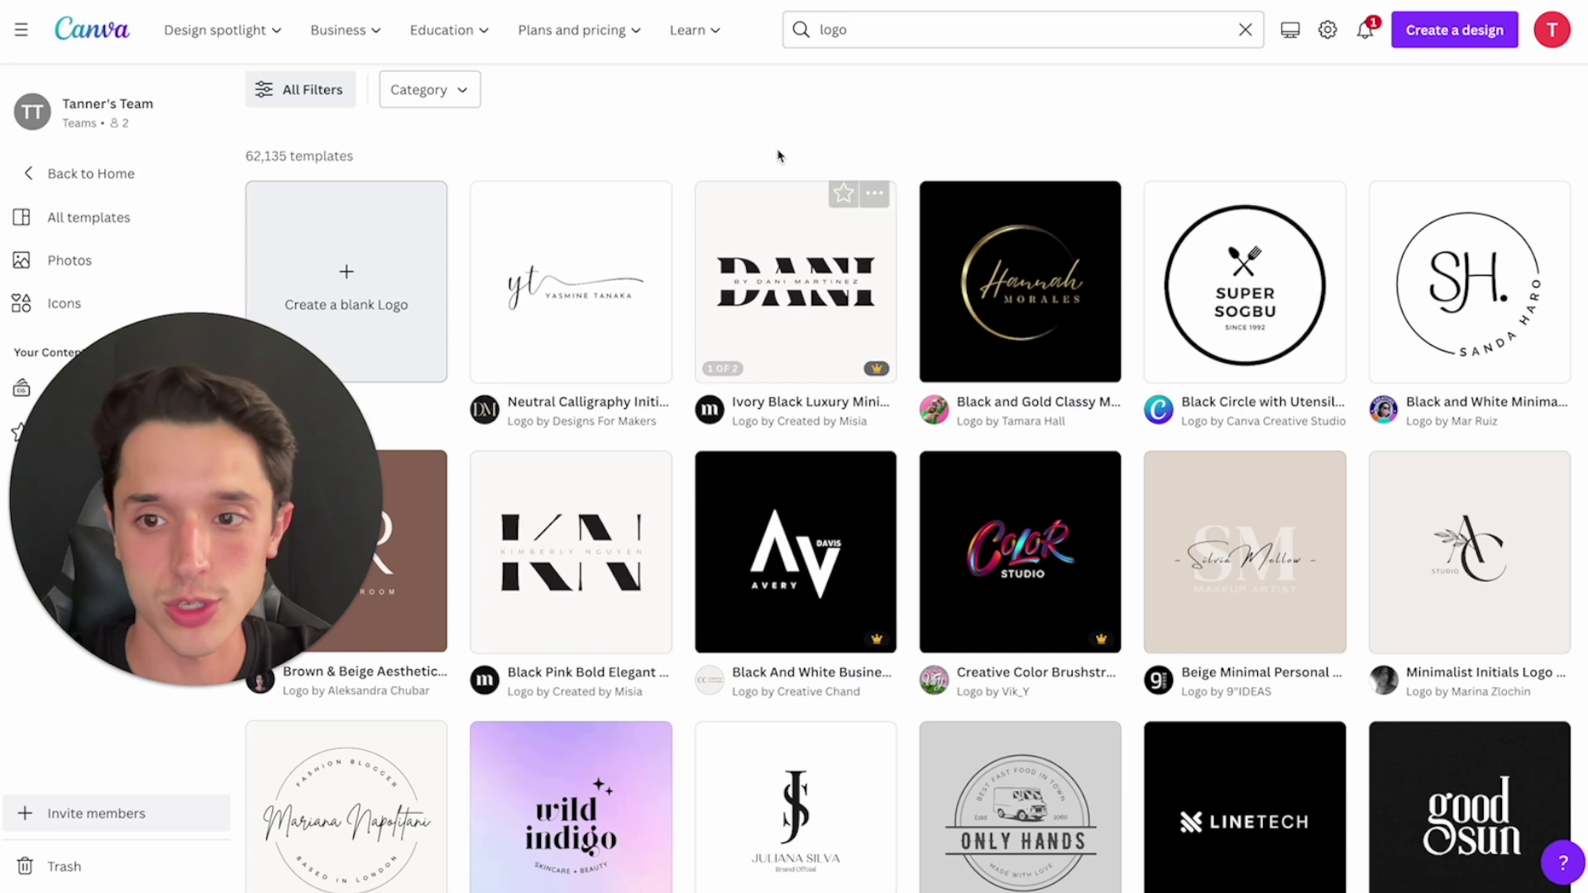
scroll(773, 165, down, 1)
scroll(768, 248, down, 1)
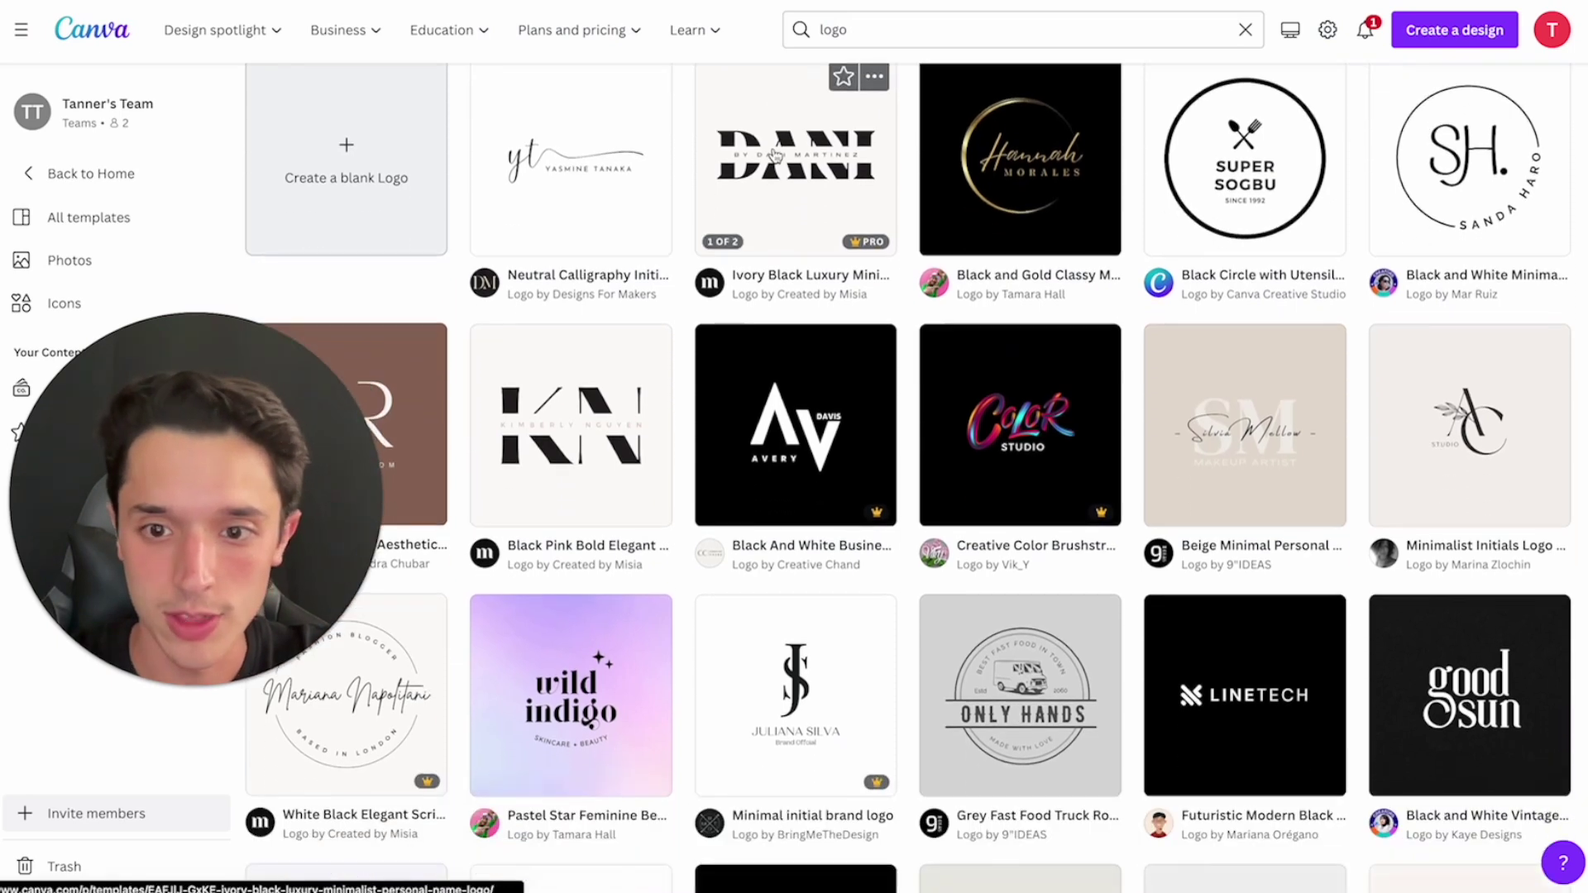
scroll(761, 248, down, 1)
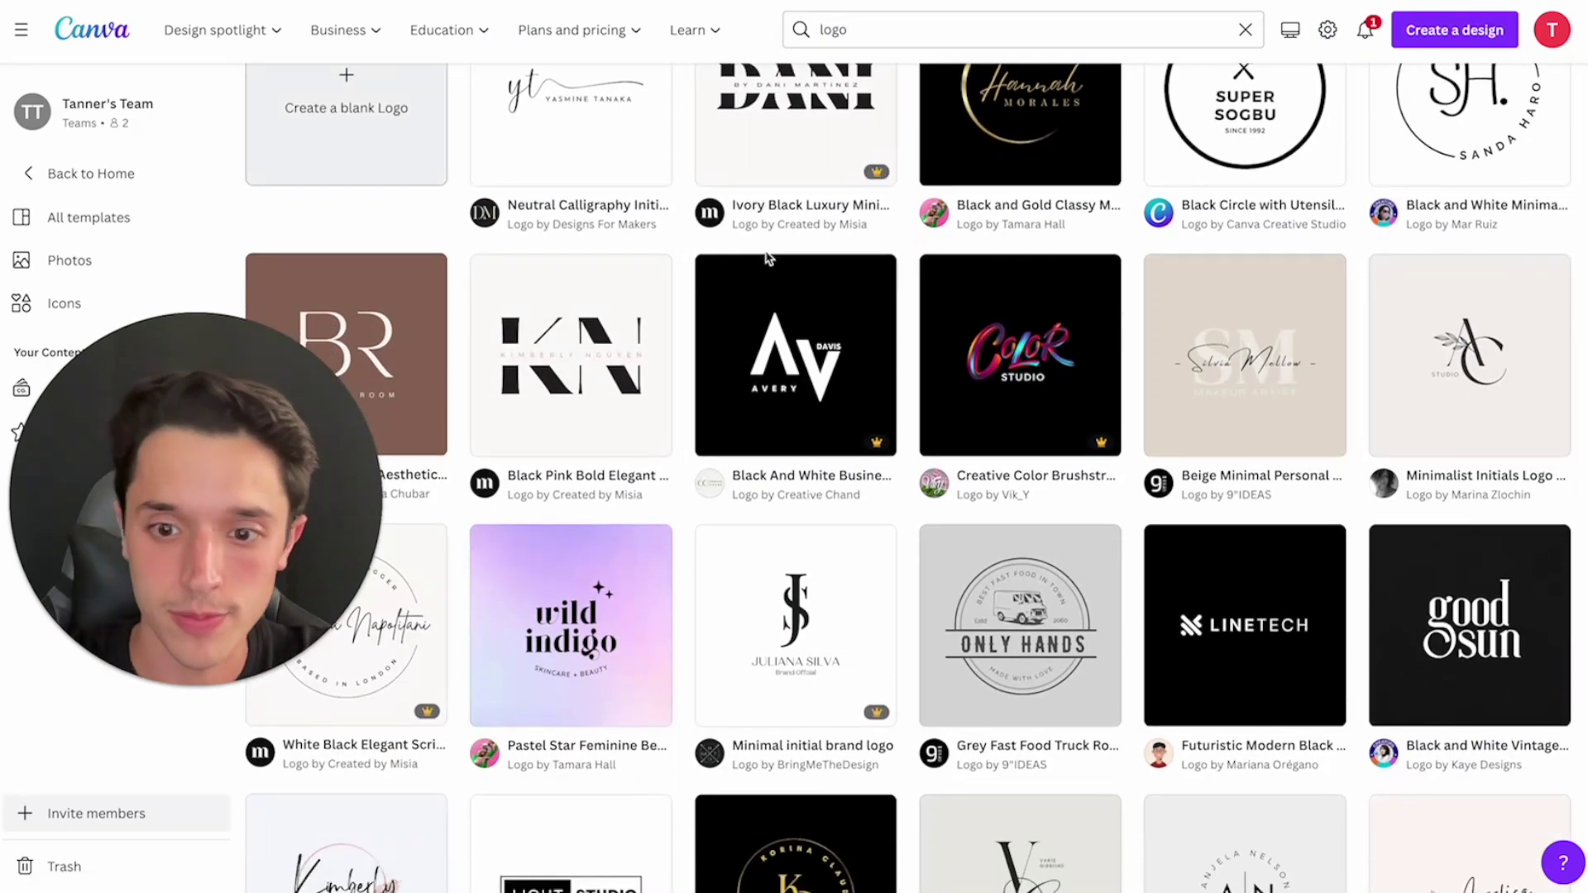
scroll(712, 221, down, 4)
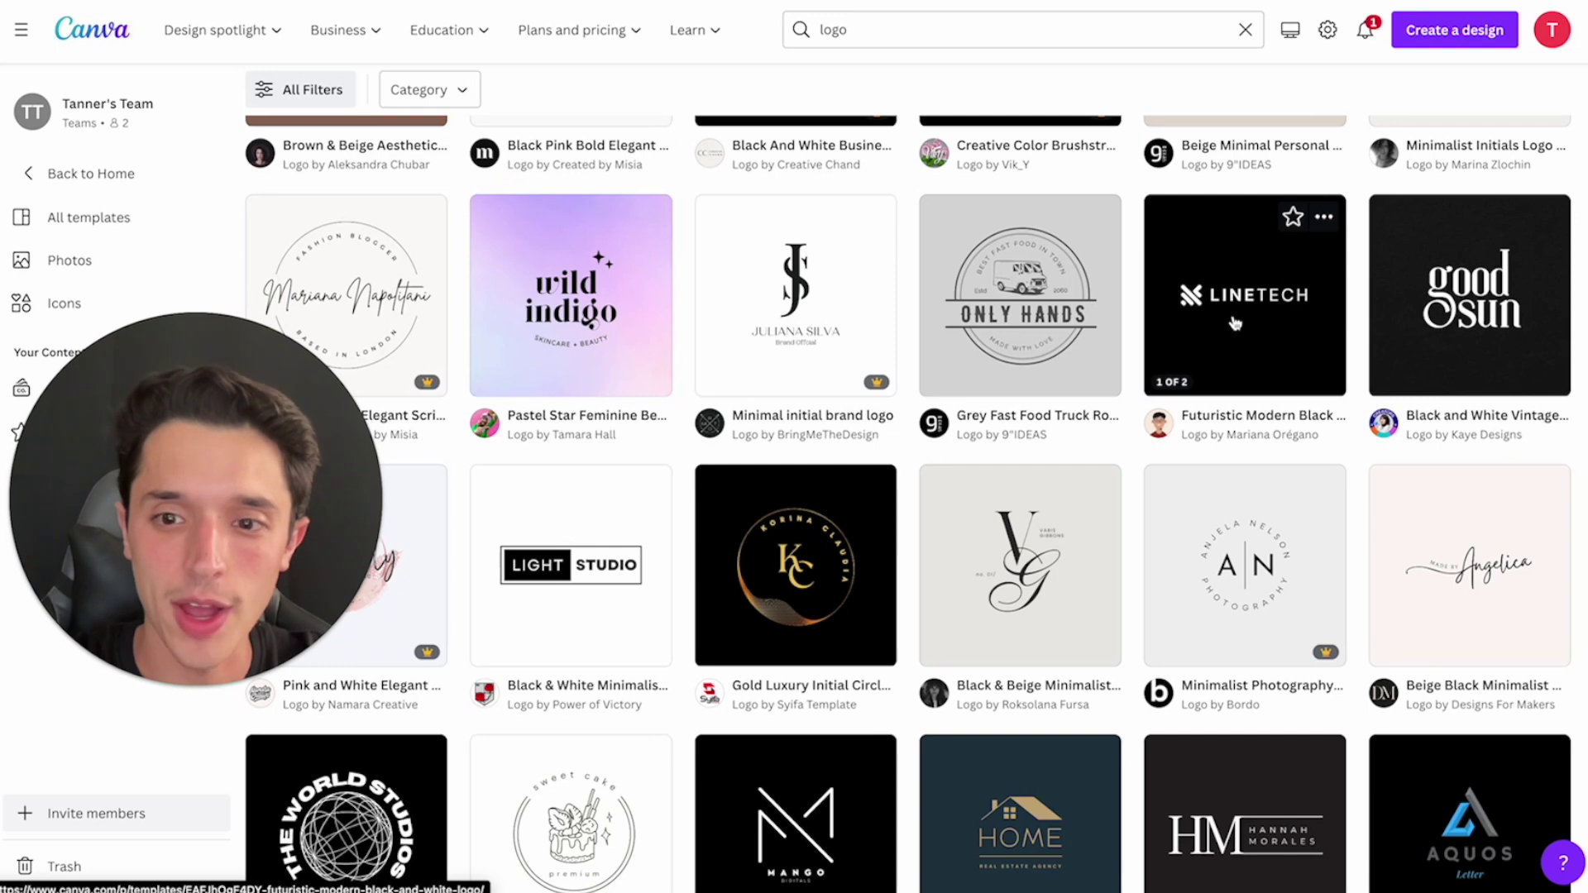
click(563, 526)
click(1118, 228)
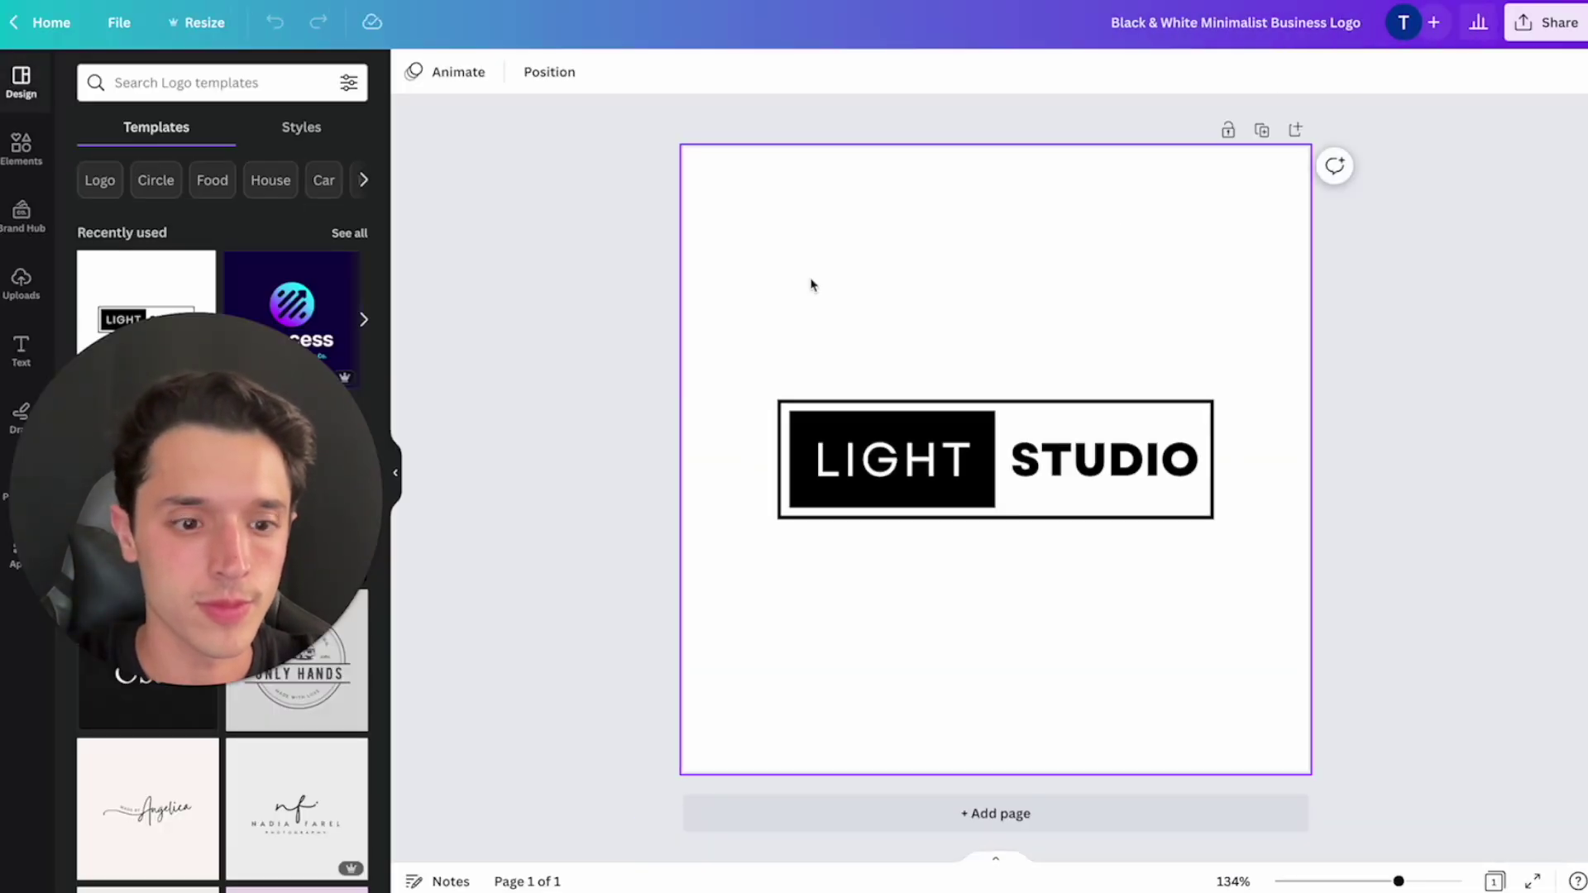
- Replace the word LIGHT in the logo's black box with "AI"
click(912, 451)
click(911, 452)
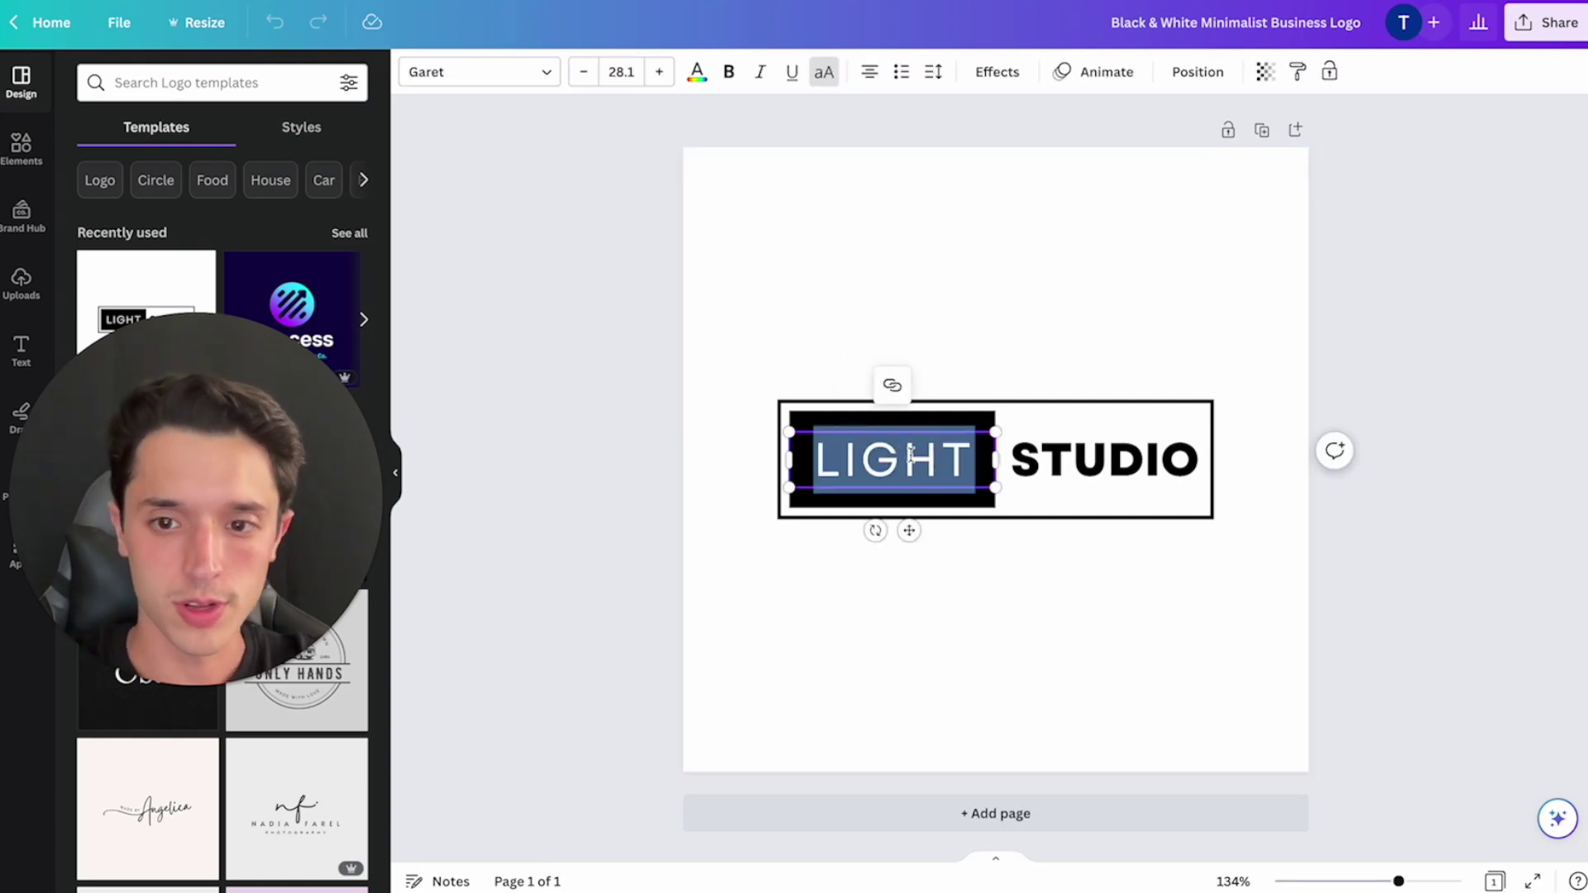
text(AI)
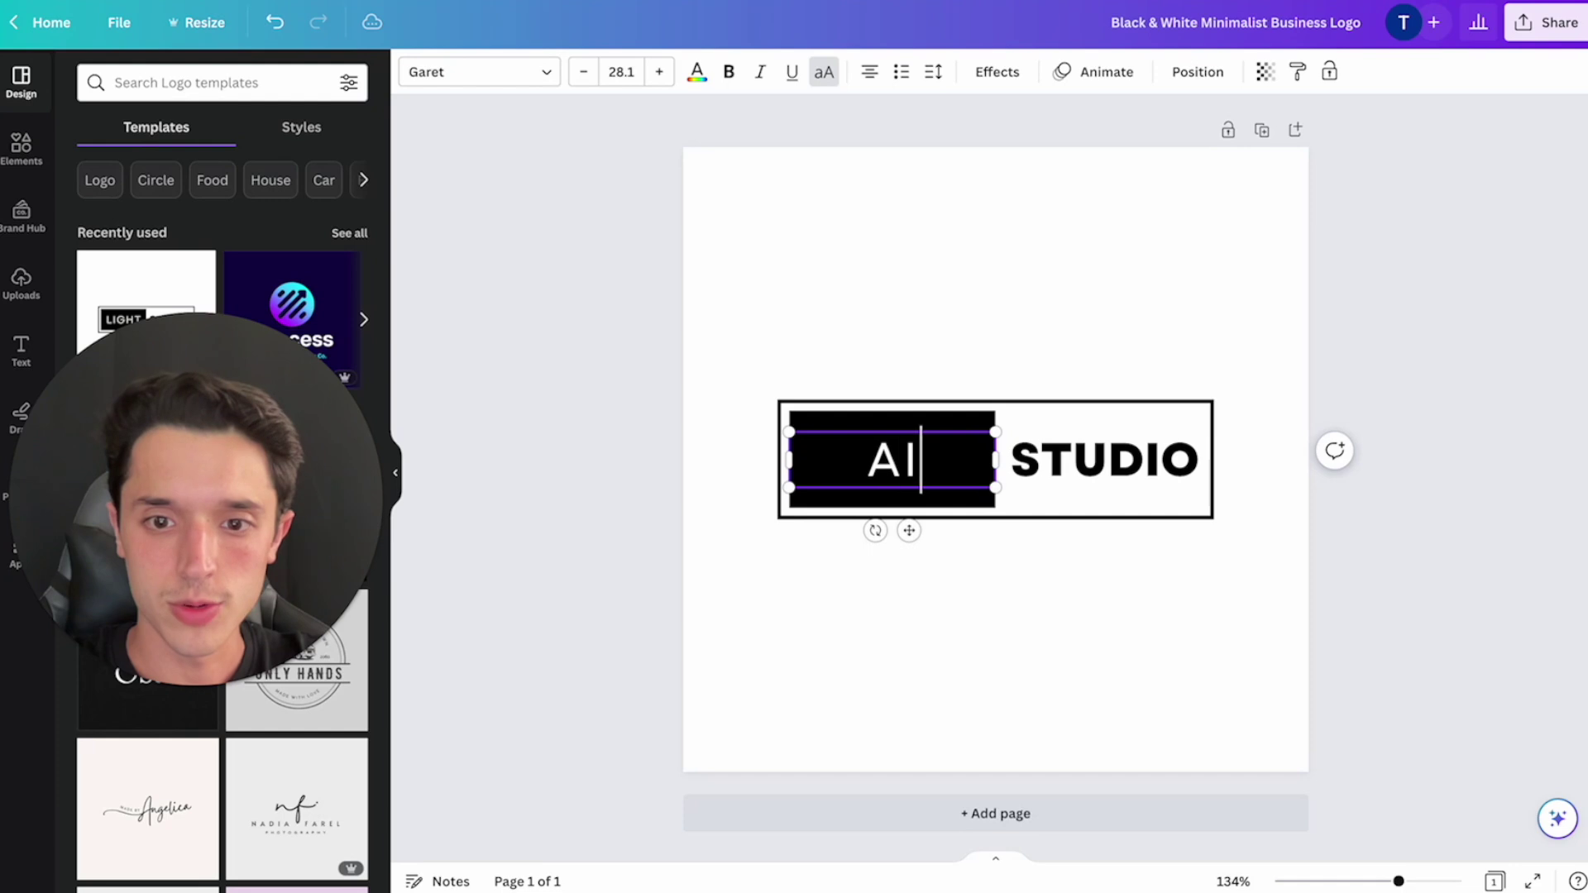
click(966, 427)
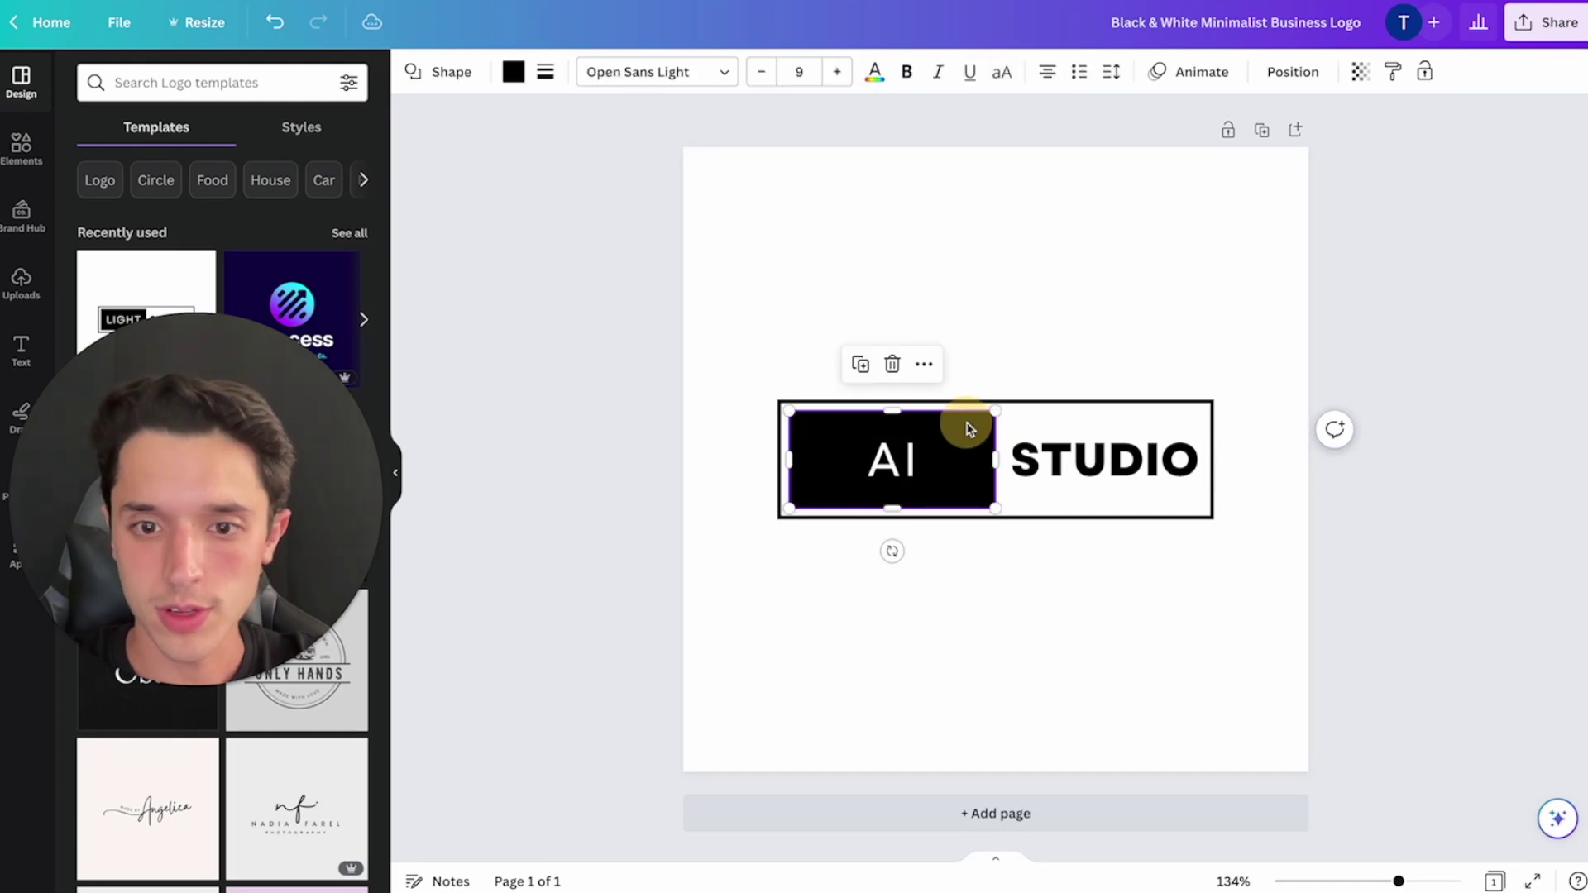
- Narrow the logo's black box and its AI text box to a near-square block and enlarge the AI text to size 35.1
drag(989, 456, 872, 459)
click(885, 468)
drag(727, 461, 788, 458)
click(659, 72)
click(659, 71)
click(659, 72)
click(659, 72)
click(659, 71)
click(659, 72)
click(659, 72)
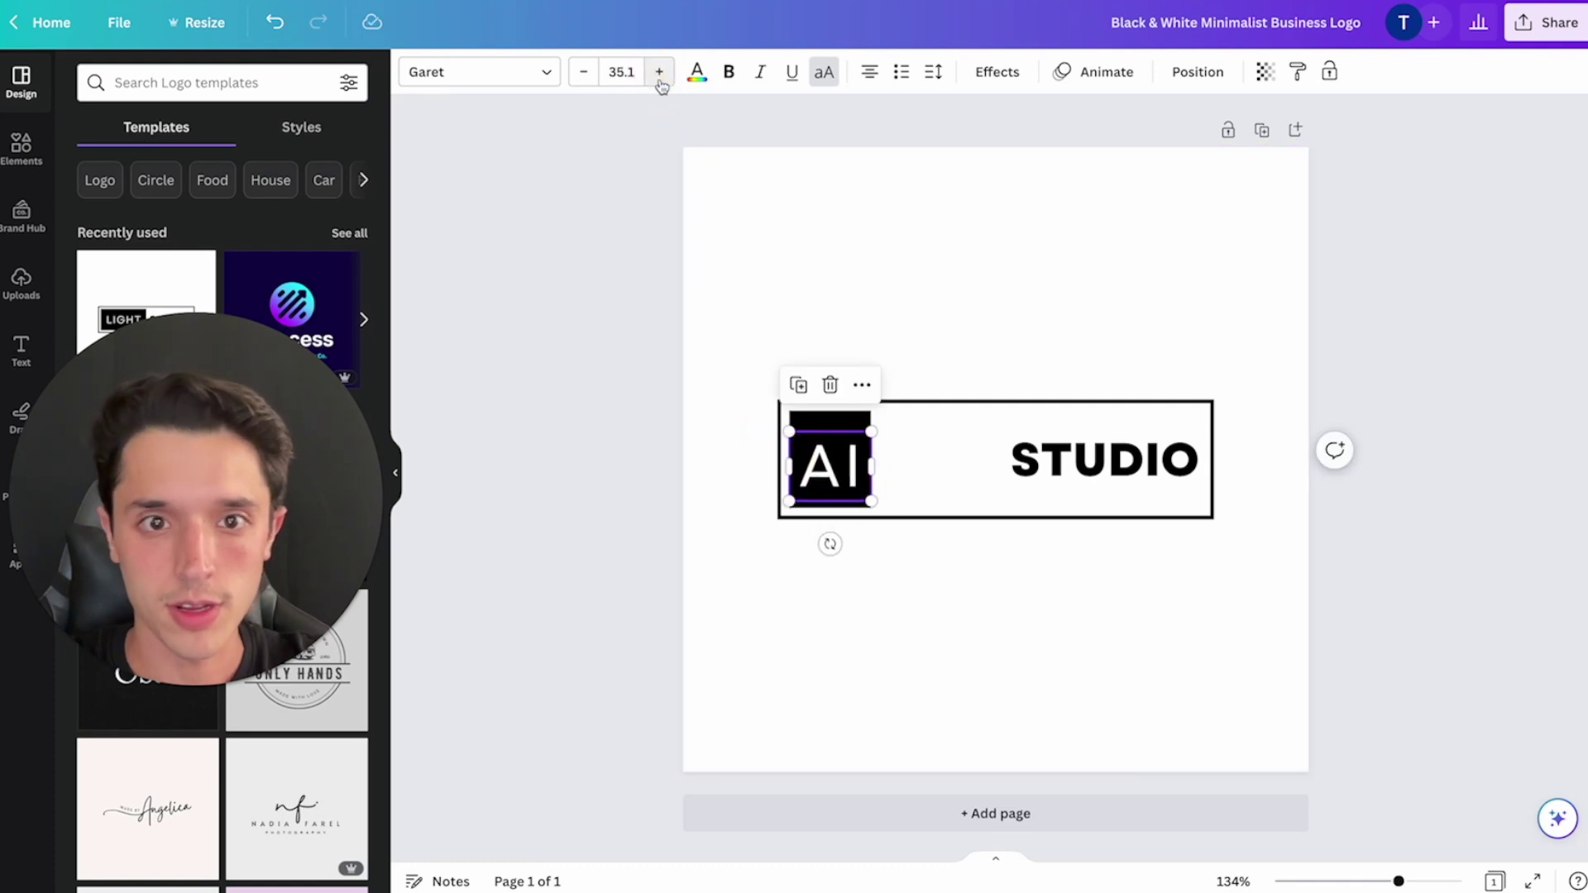
click(824, 450)
- Replace the word STUDIO in the logo with "PLATFORM PROS"
click(1056, 469)
double_click(1055, 468)
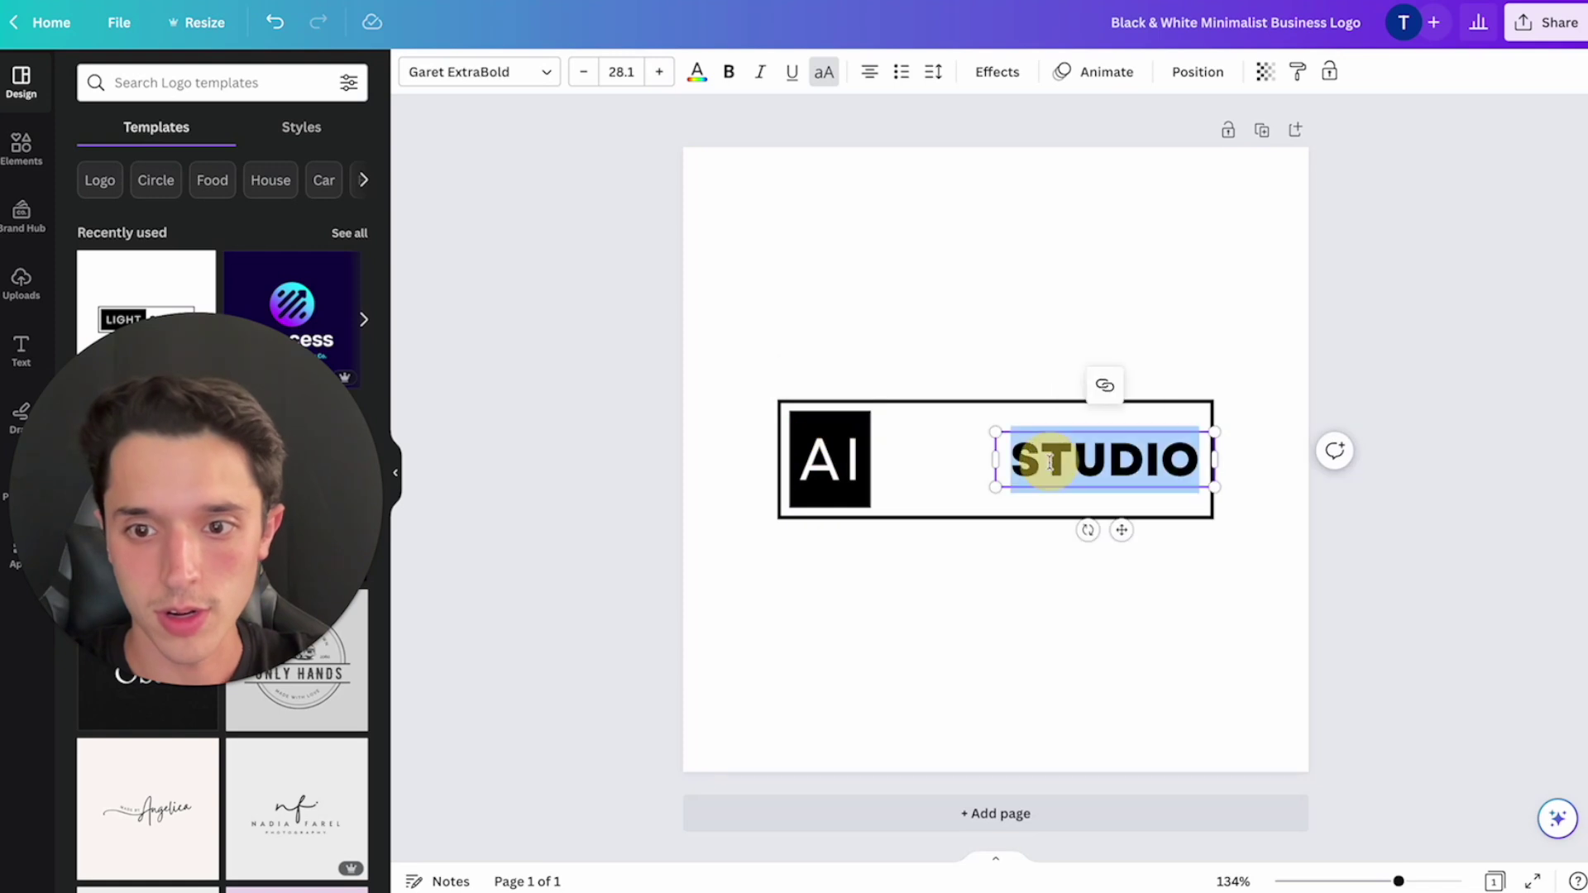
text(PLATFOM)
key(BackSpace)
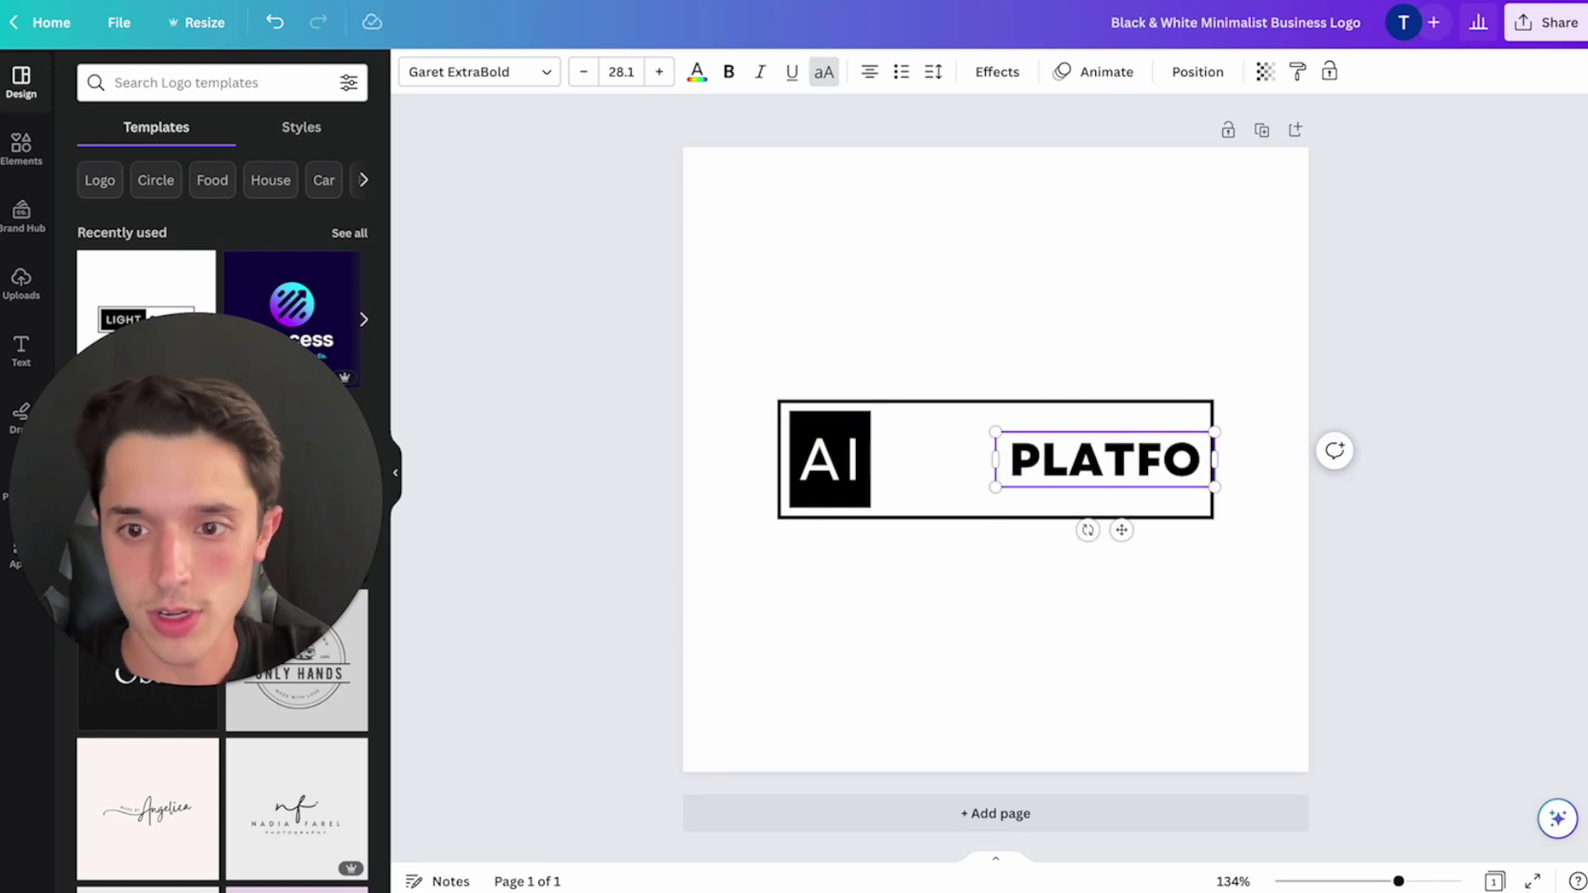
text(RM PROS)
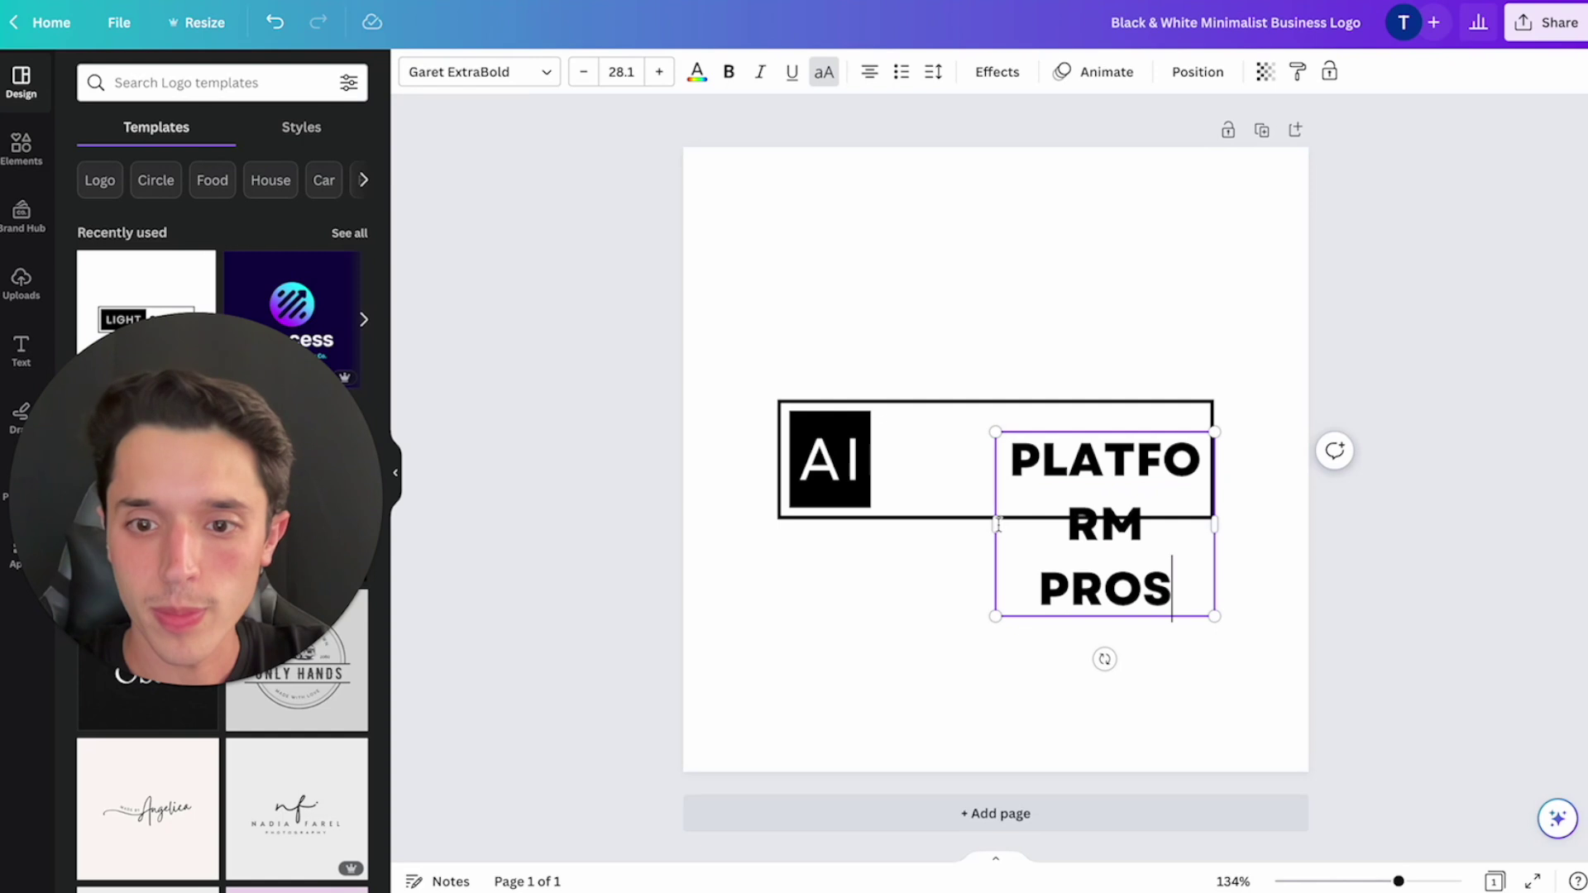
- Widen the PLATFORM PROS text box to the black box's edge and move it up to the top of the frame
drag(993, 526, 869, 520)
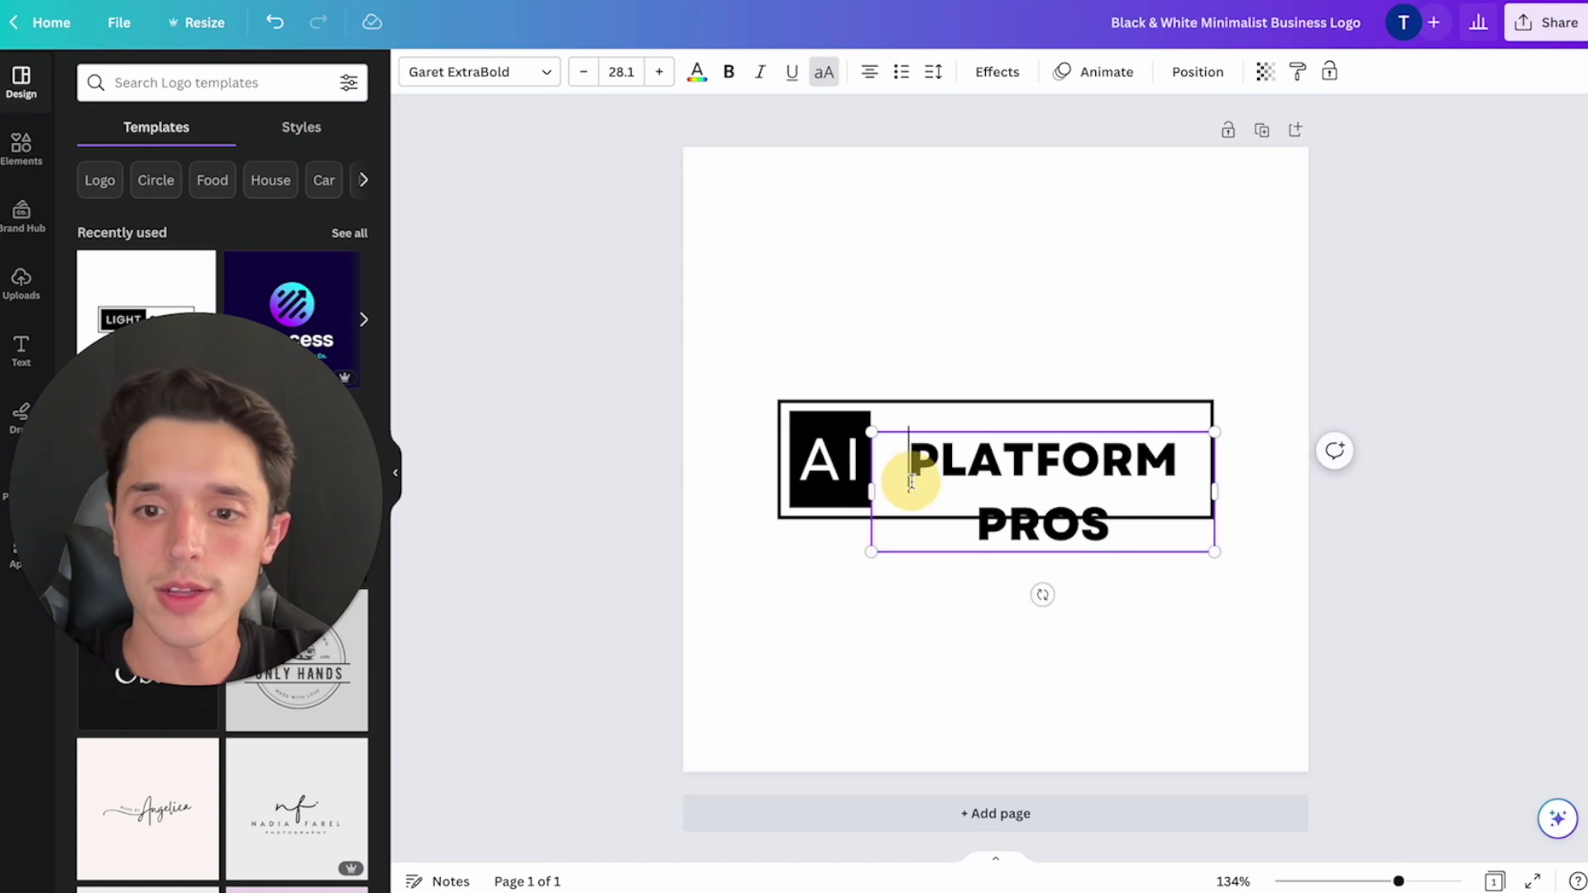
drag(919, 431, 919, 414)
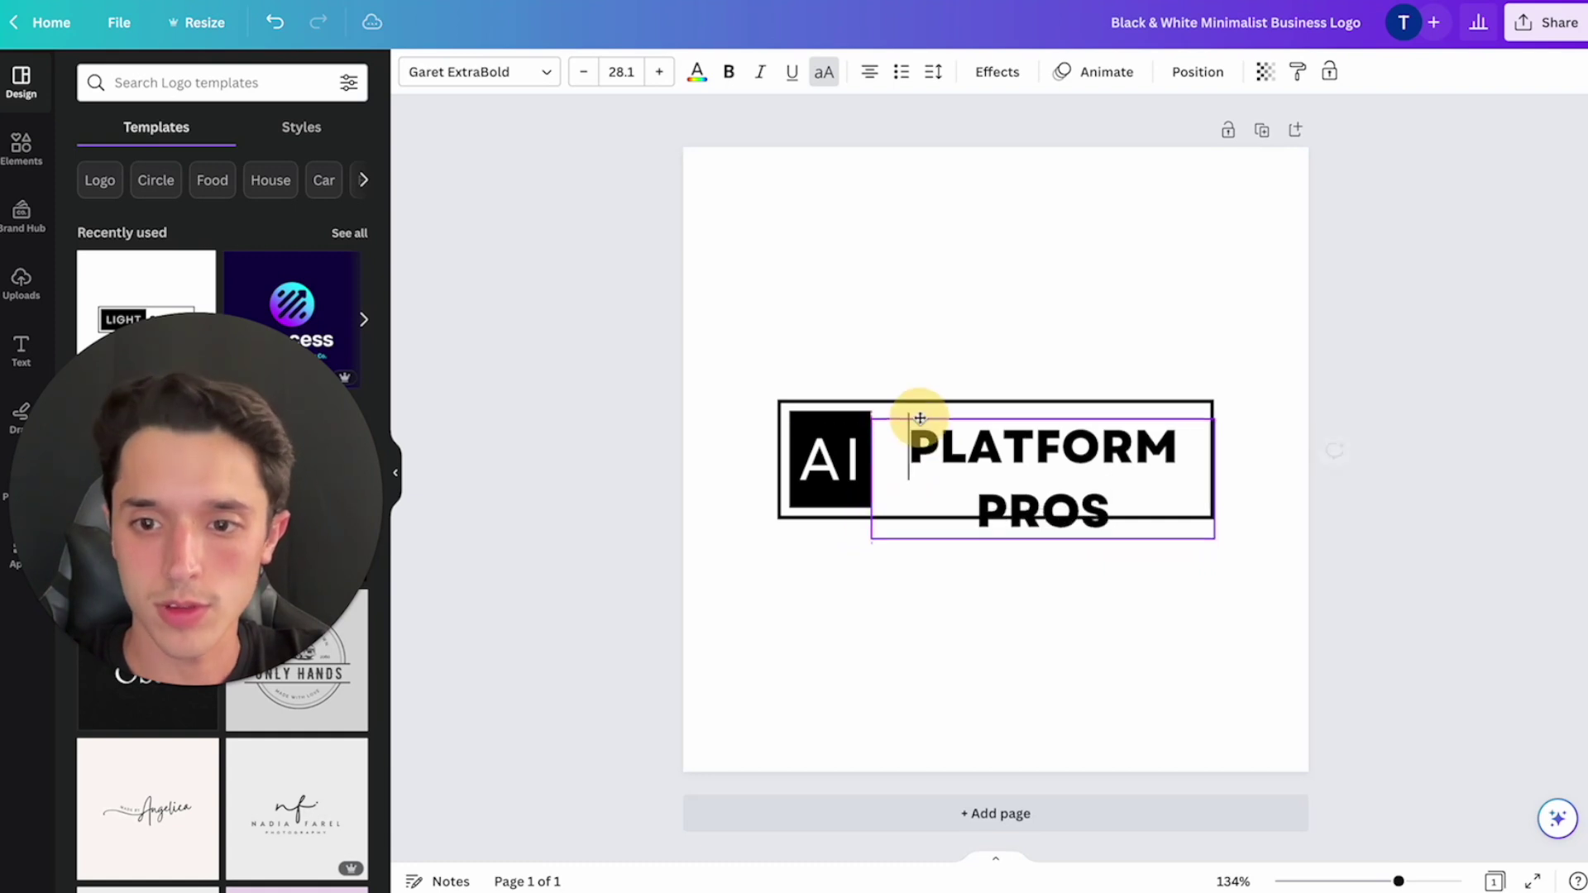
click(920, 411)
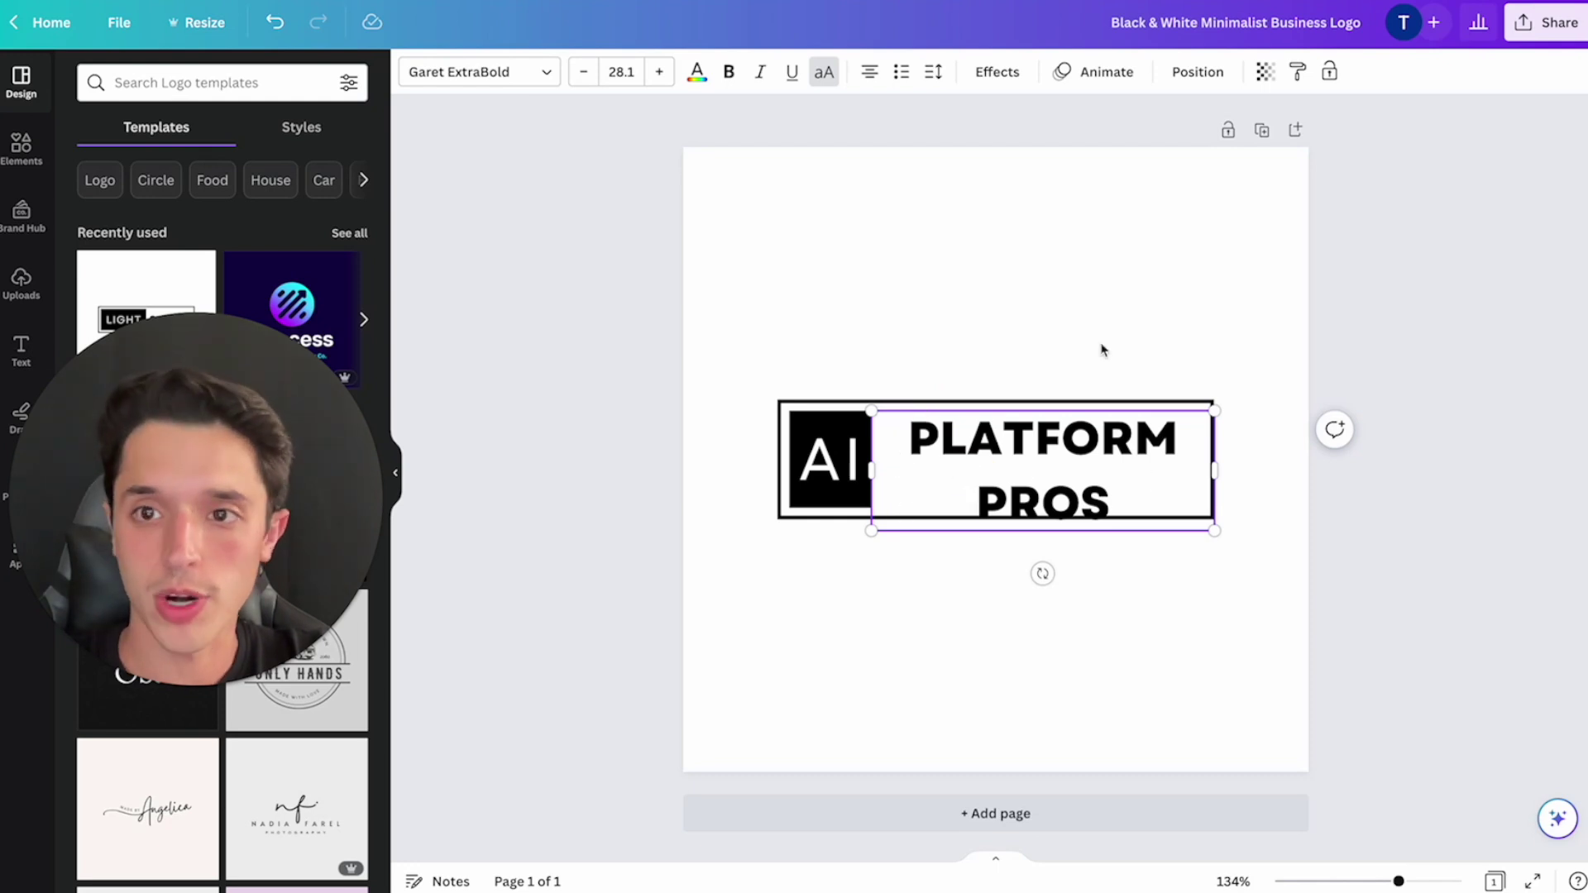
- Tighten the line spacing of the PLATFORM PROS text to 1.02 so both lines sit inside the frame
click(928, 73)
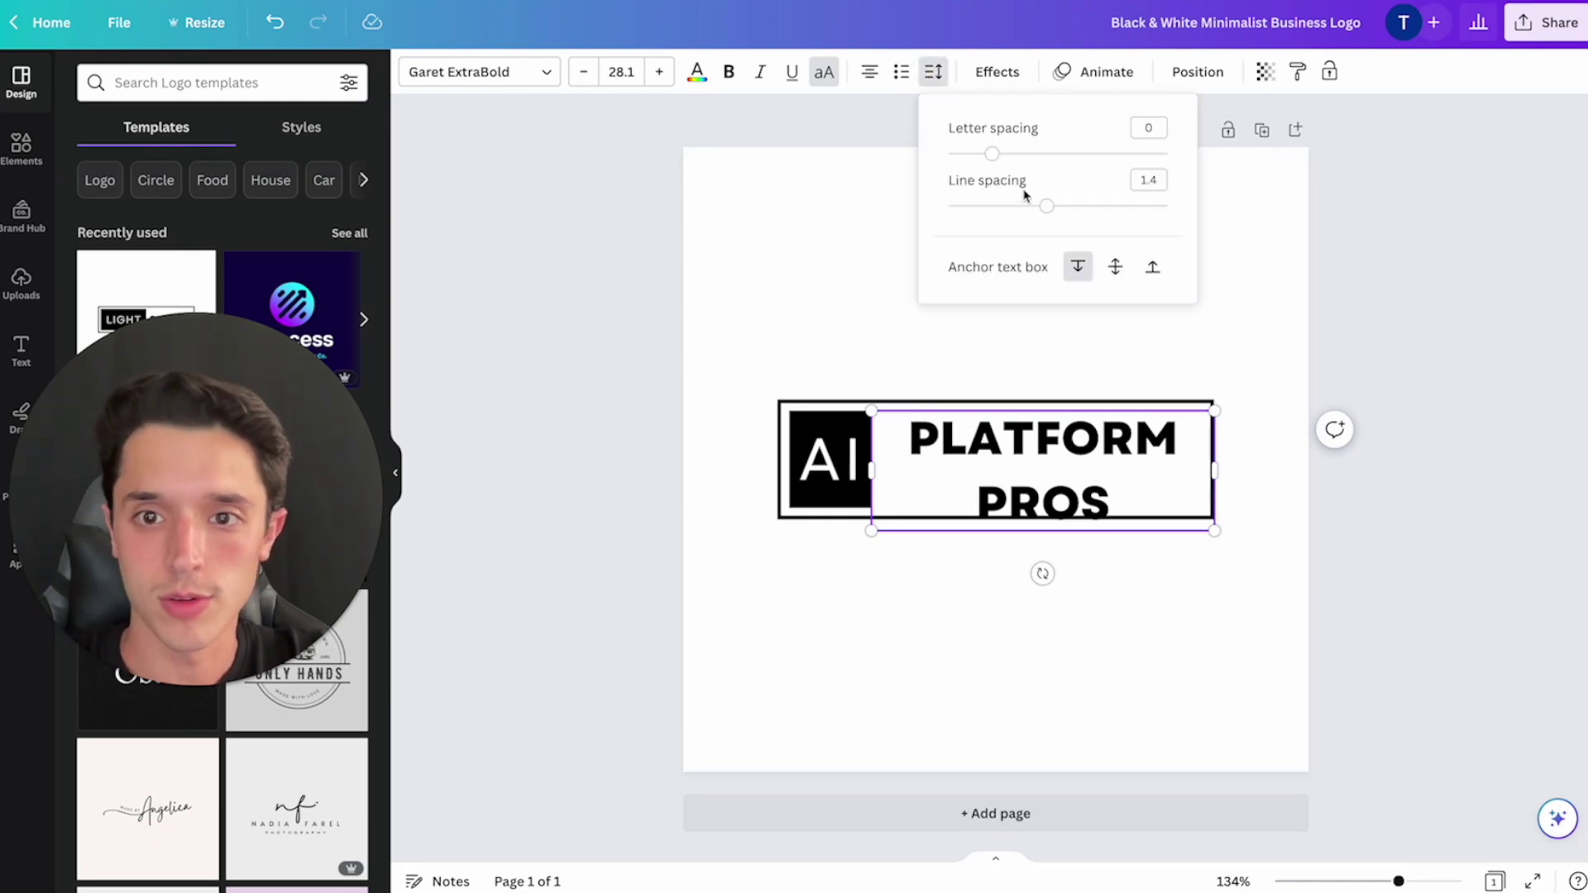
drag(1046, 209, 1008, 213)
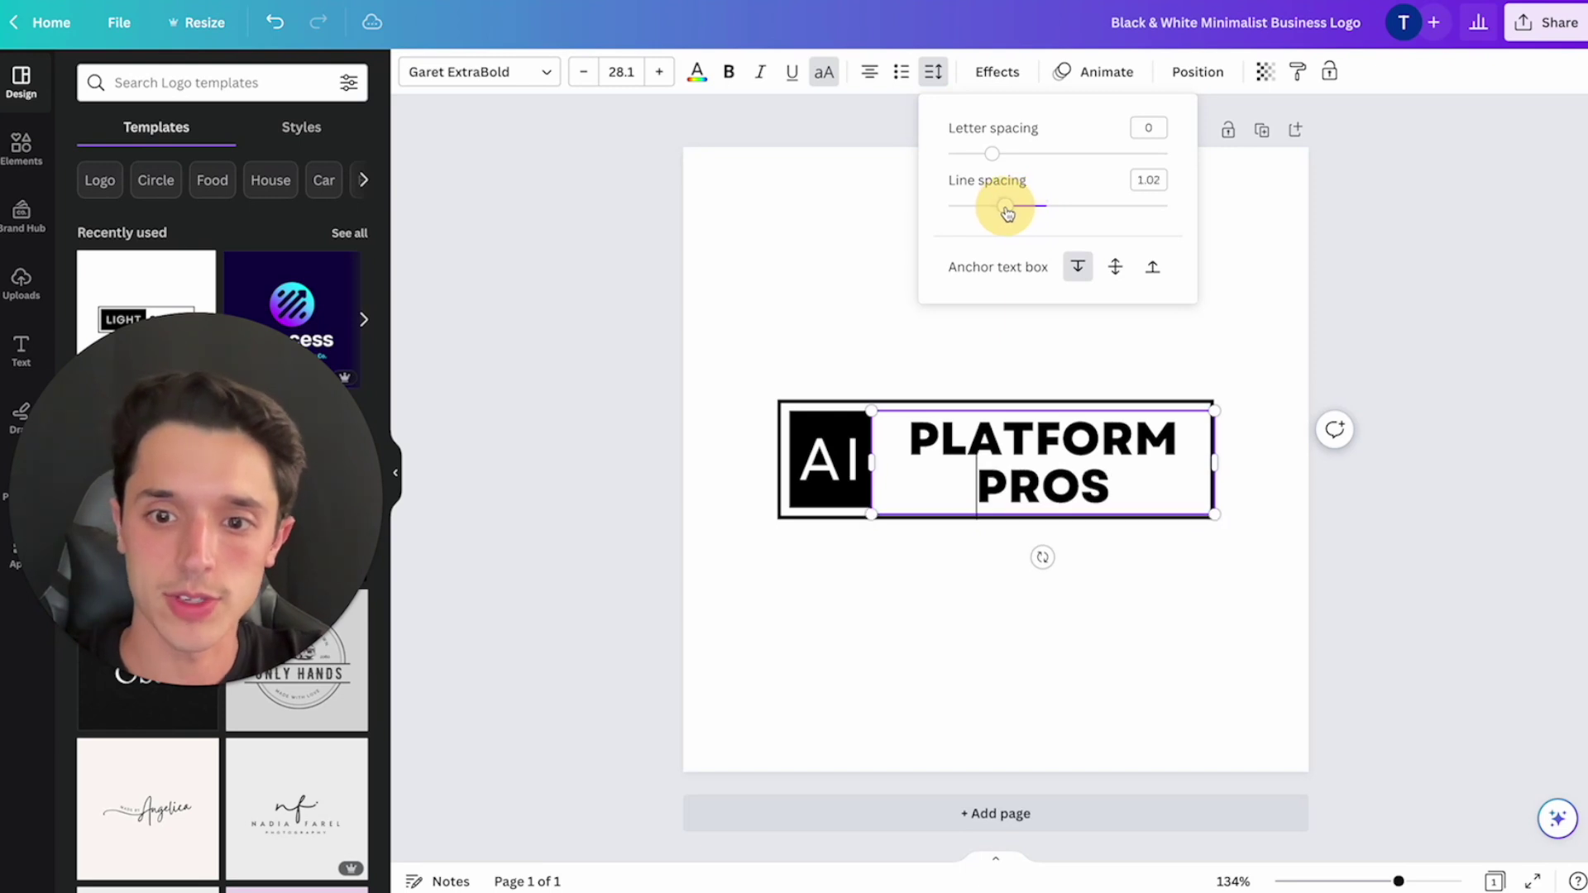
click(674, 296)
click(614, 340)
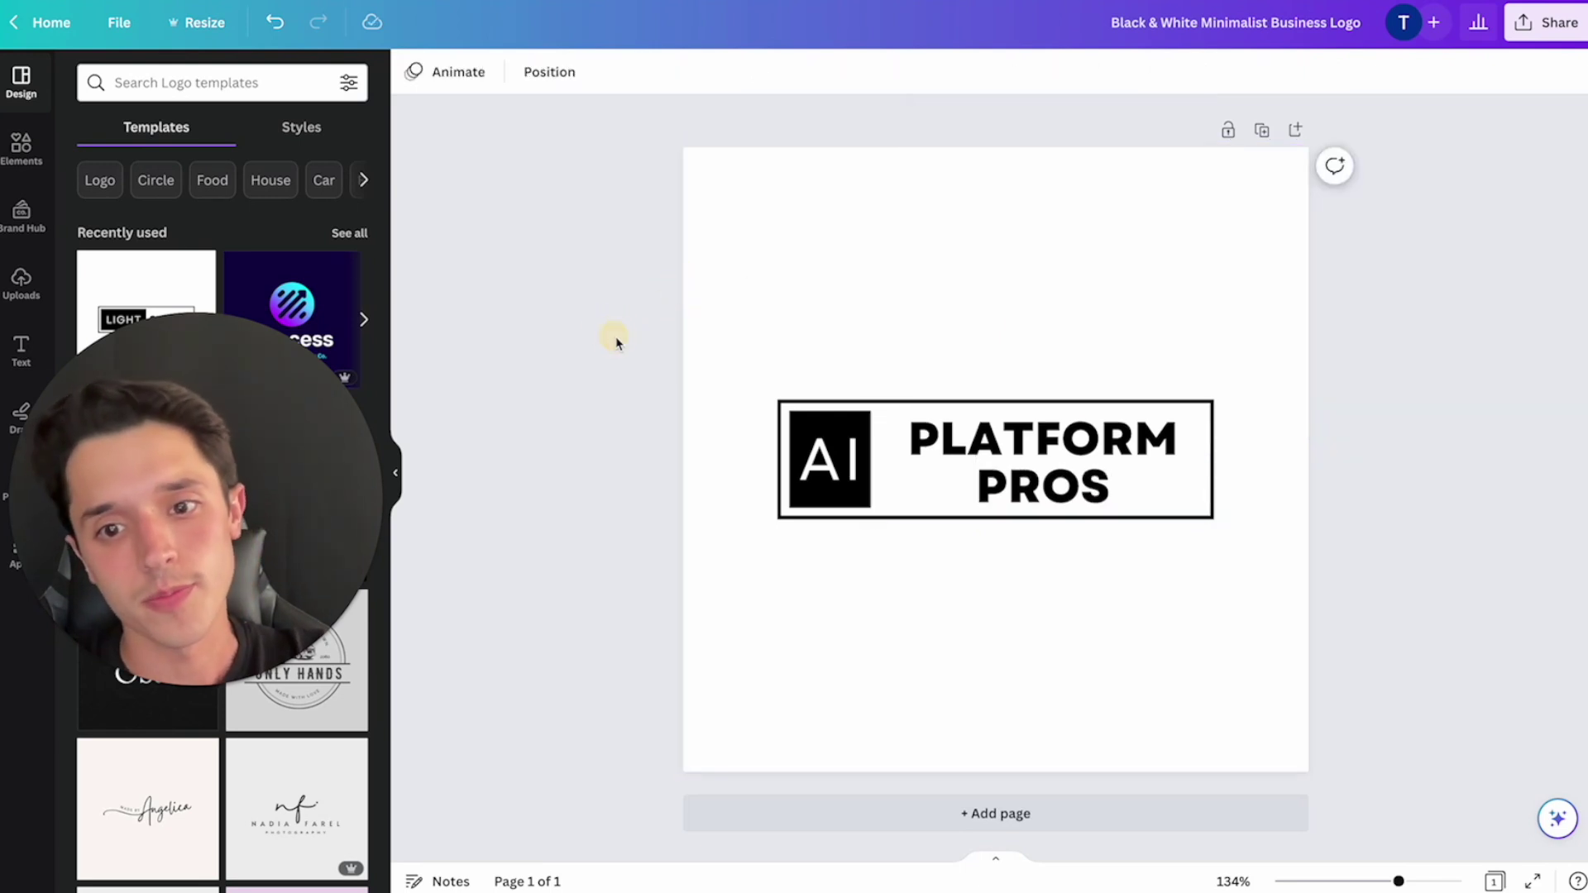
- Left-align the PLATFORM PROS text beside the black AI box
click(1005, 476)
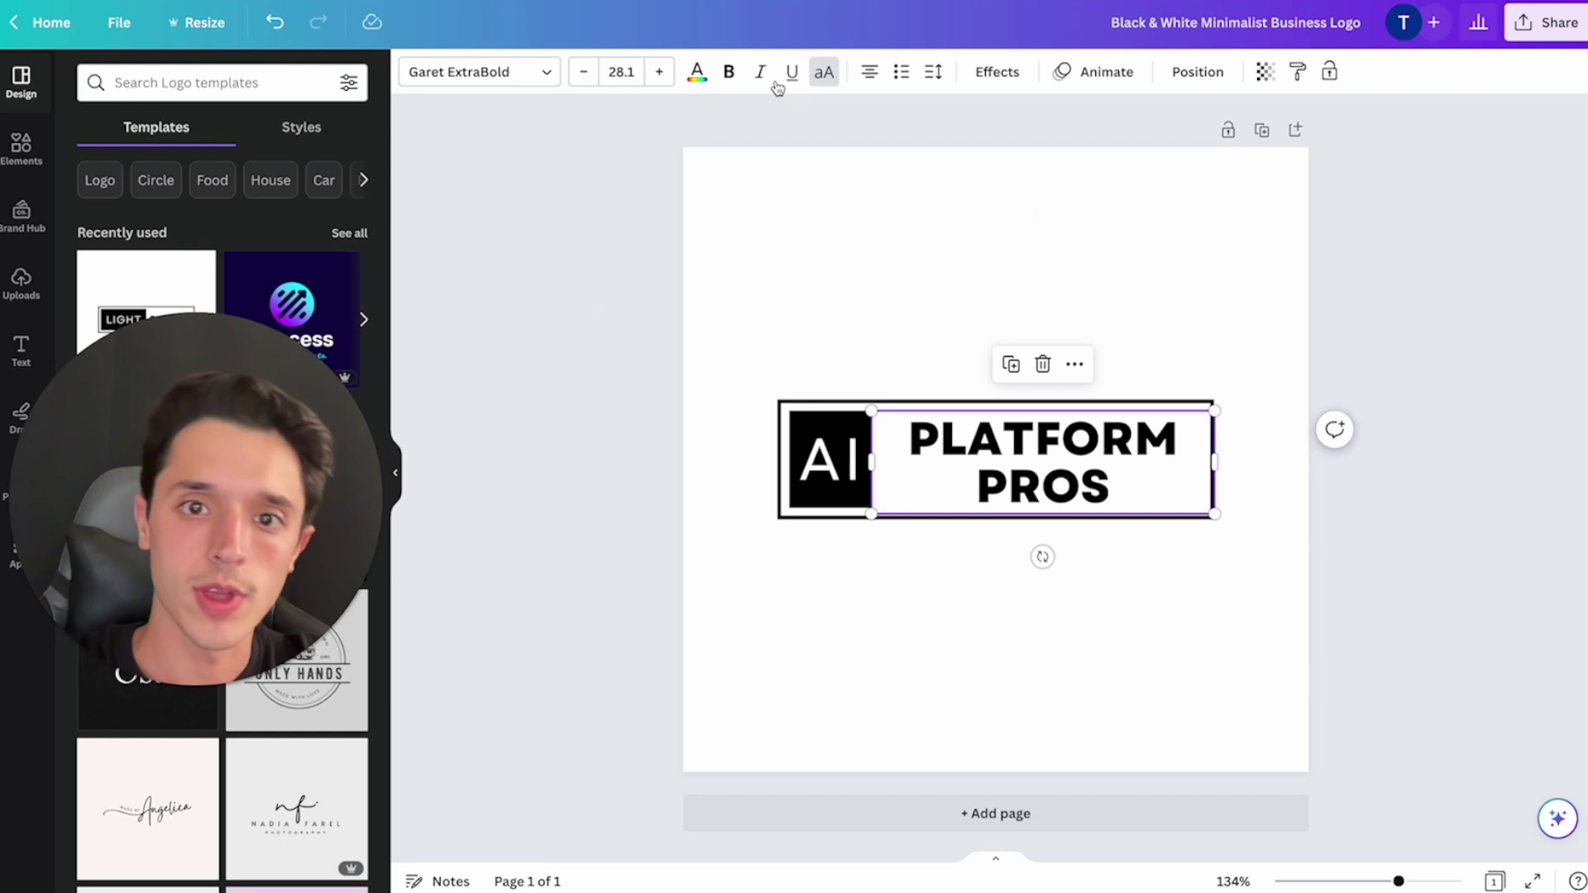
click(867, 82)
click(594, 367)
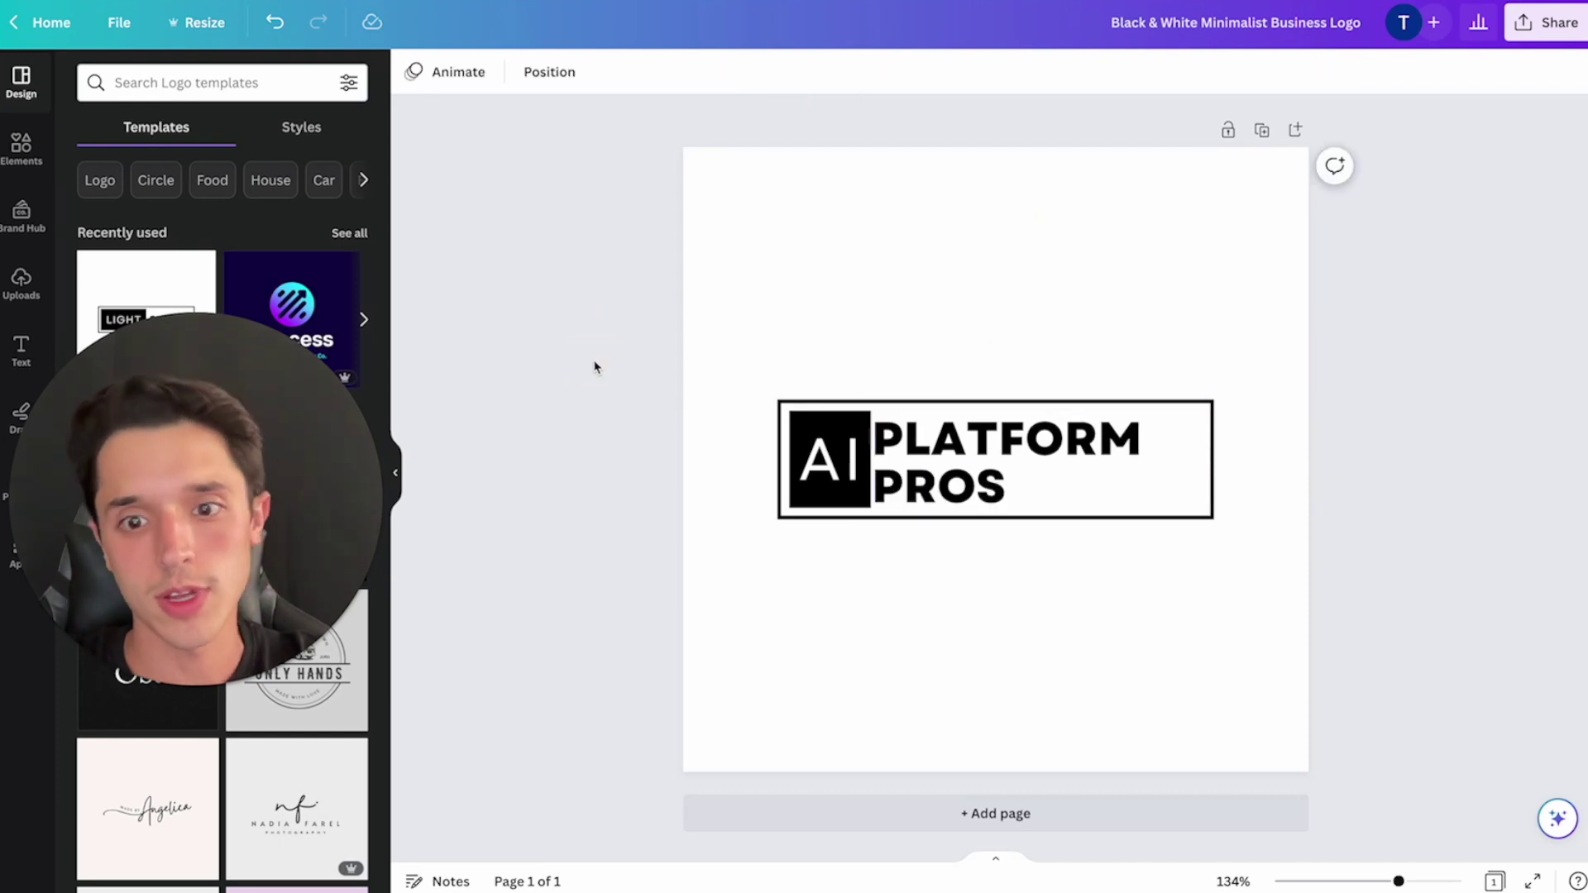
- Scale the PLATFORM PROS text down to size 26.6 and centre it vertically in the frame with a small gap beside the AI box
drag(918, 436, 931, 440)
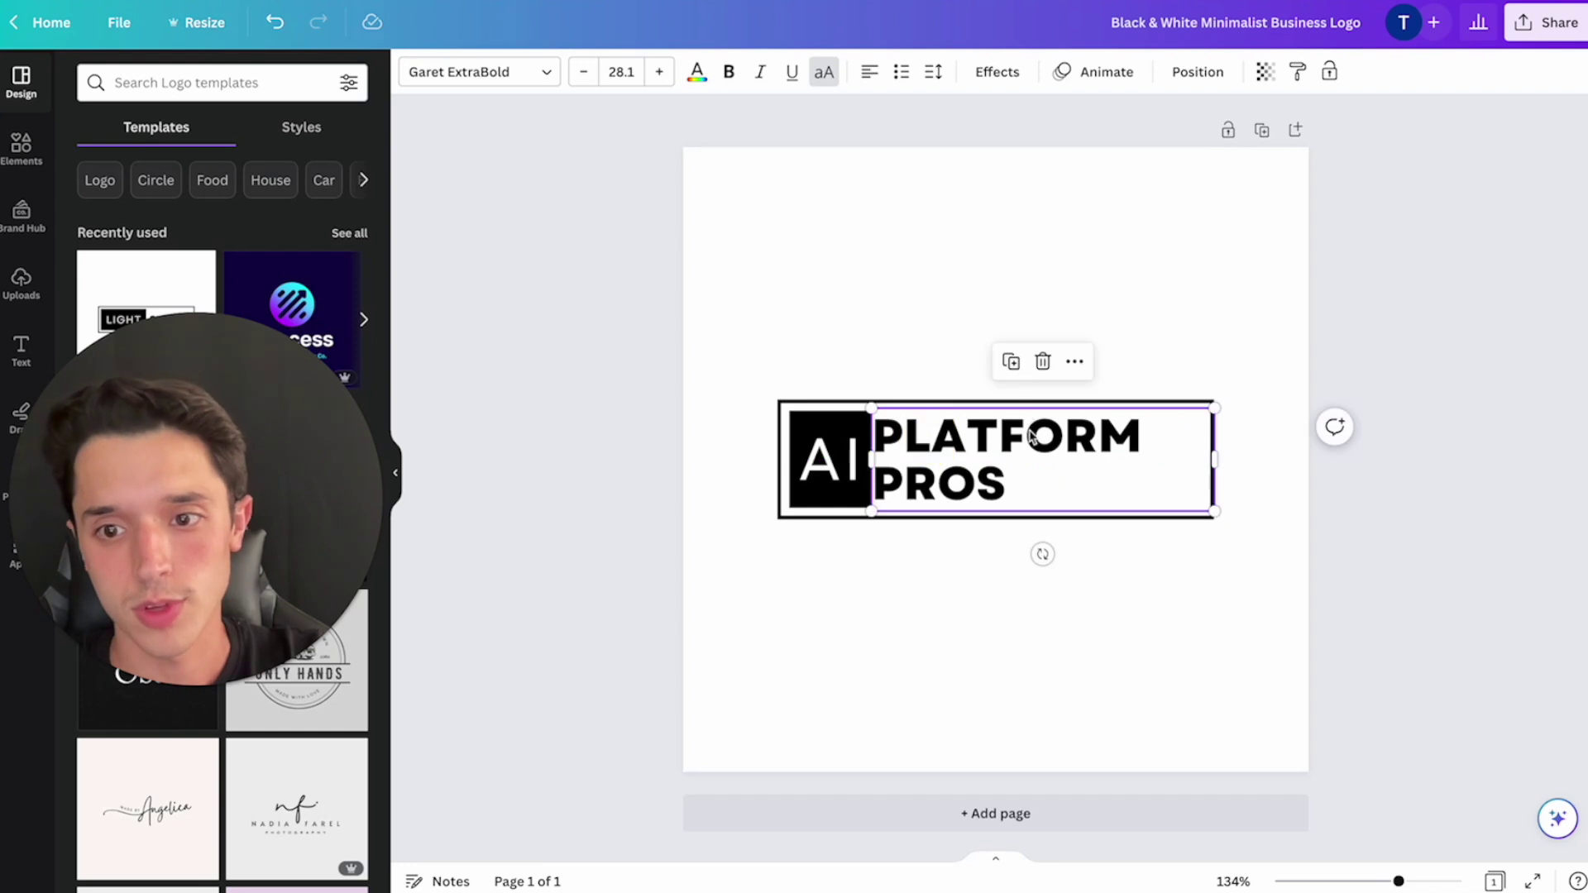
drag(1213, 511, 1205, 493)
drag(1205, 406, 1194, 408)
click(808, 323)
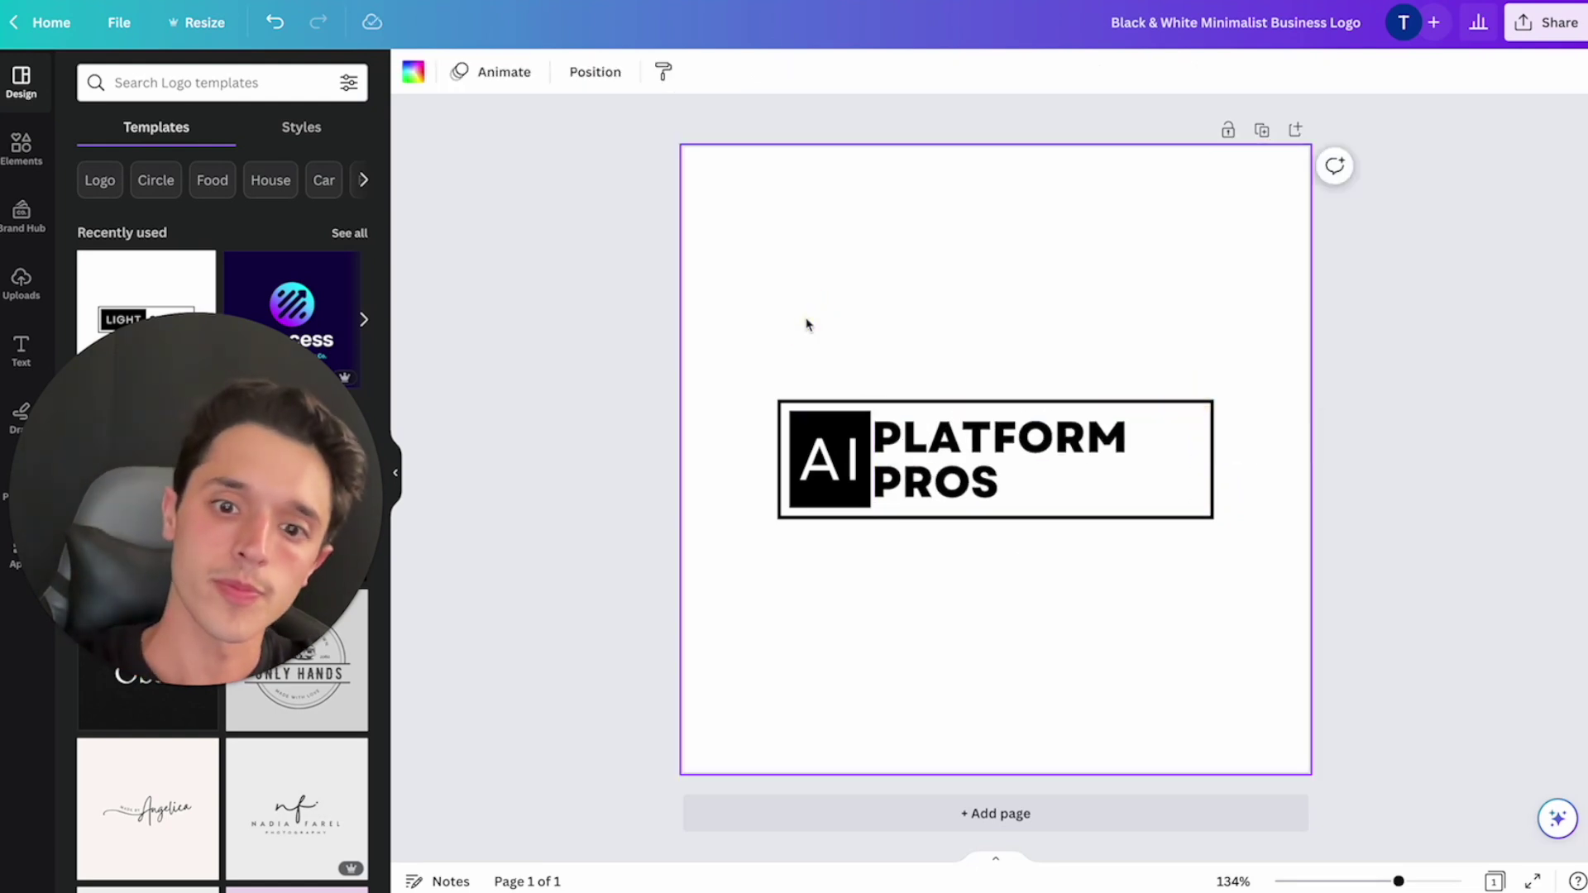
click(921, 461)
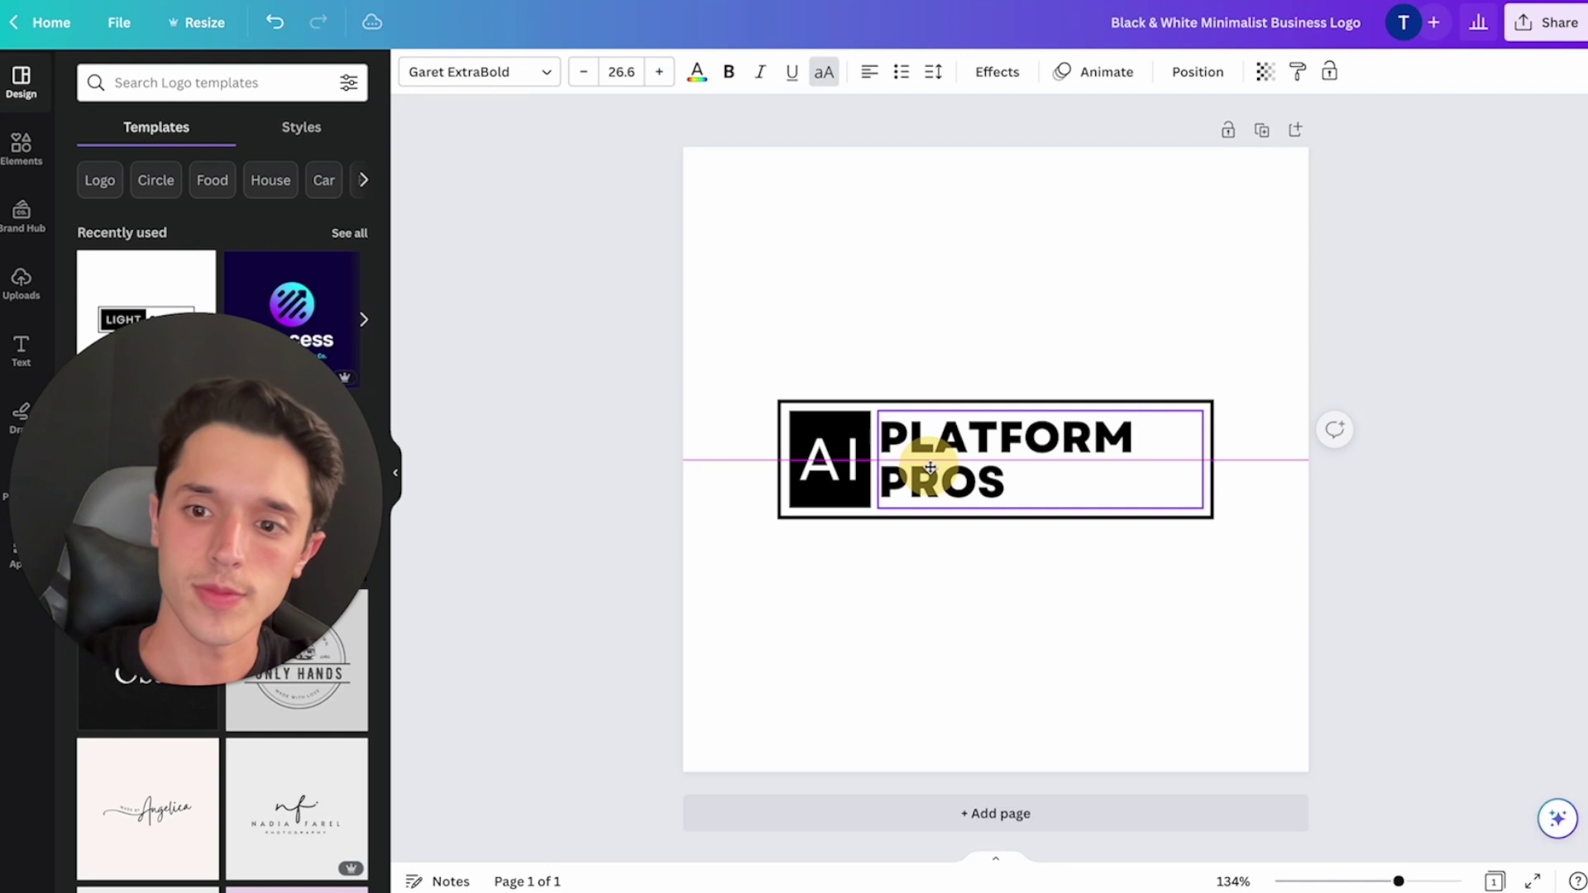
click(742, 231)
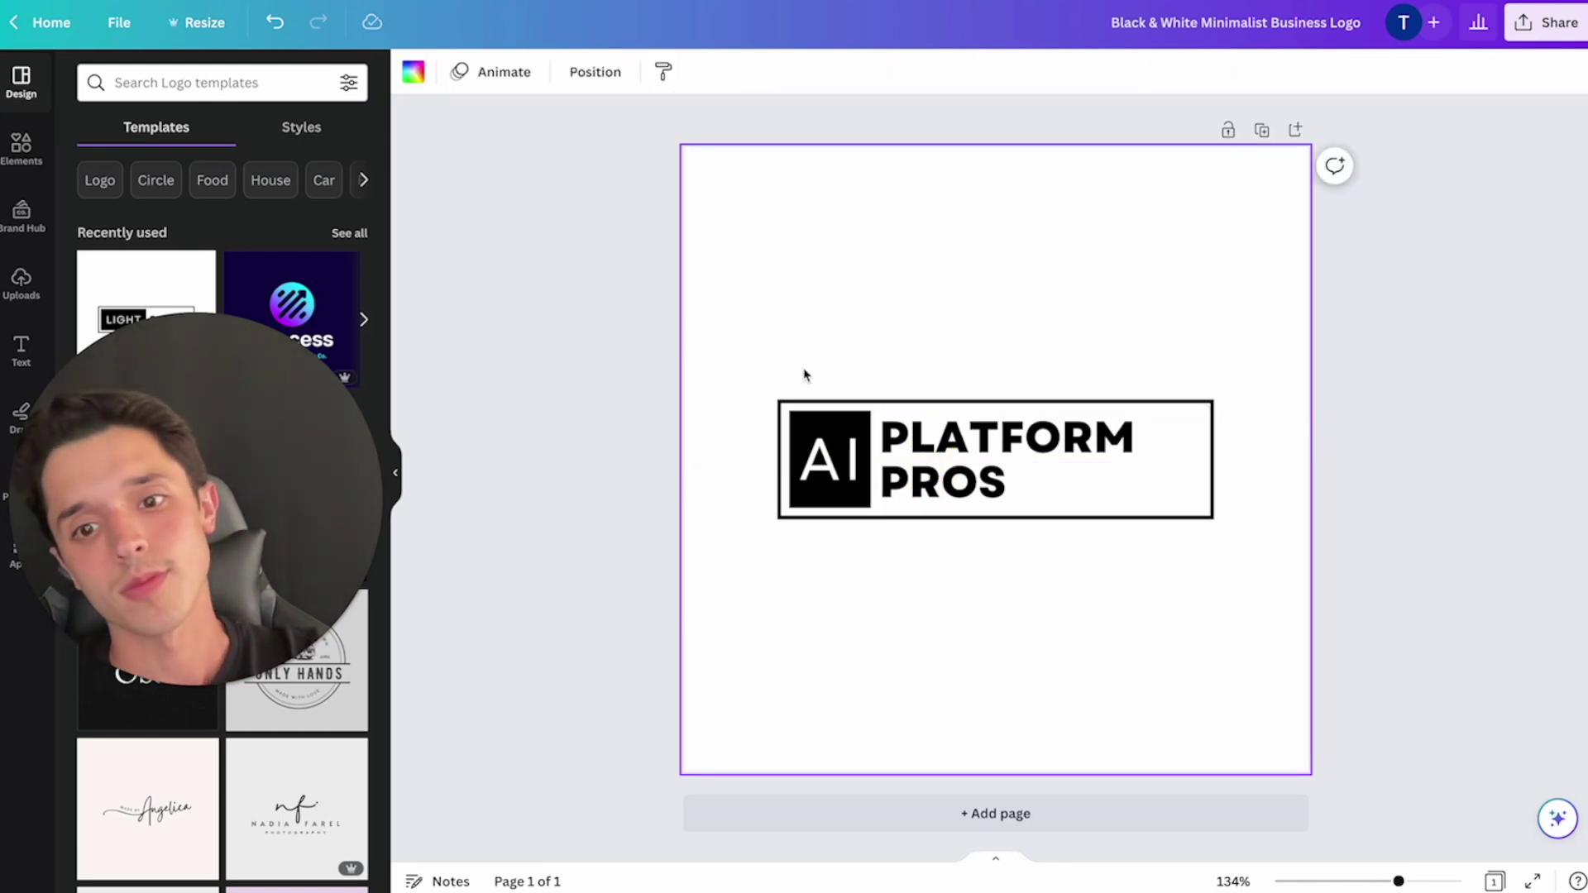
- Make the AI text in the black box bold
click(826, 459)
click(730, 79)
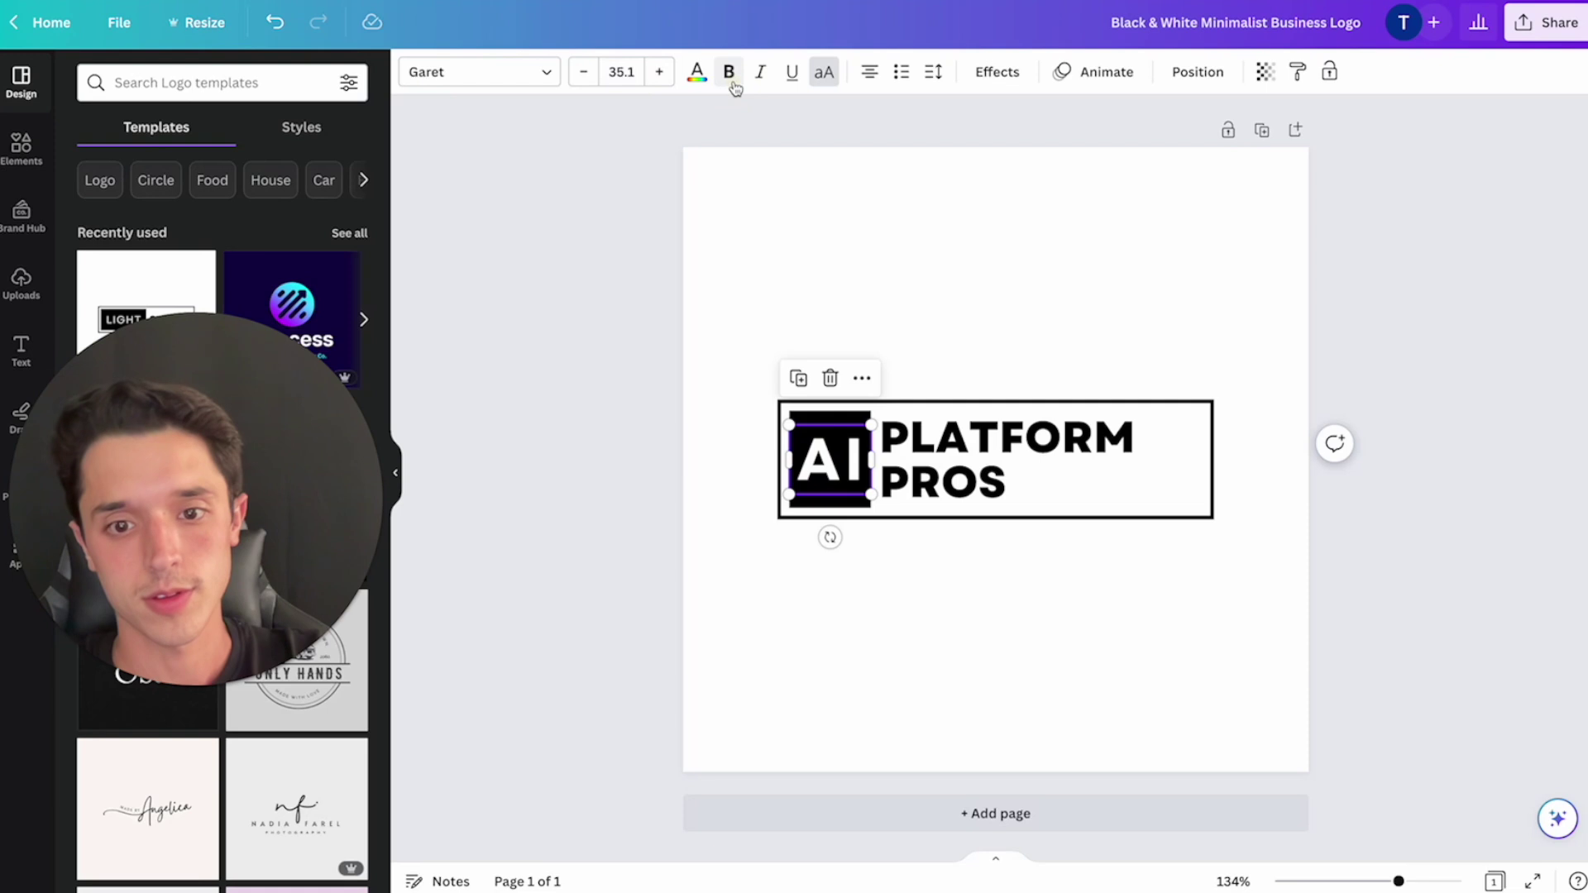
click(513, 471)
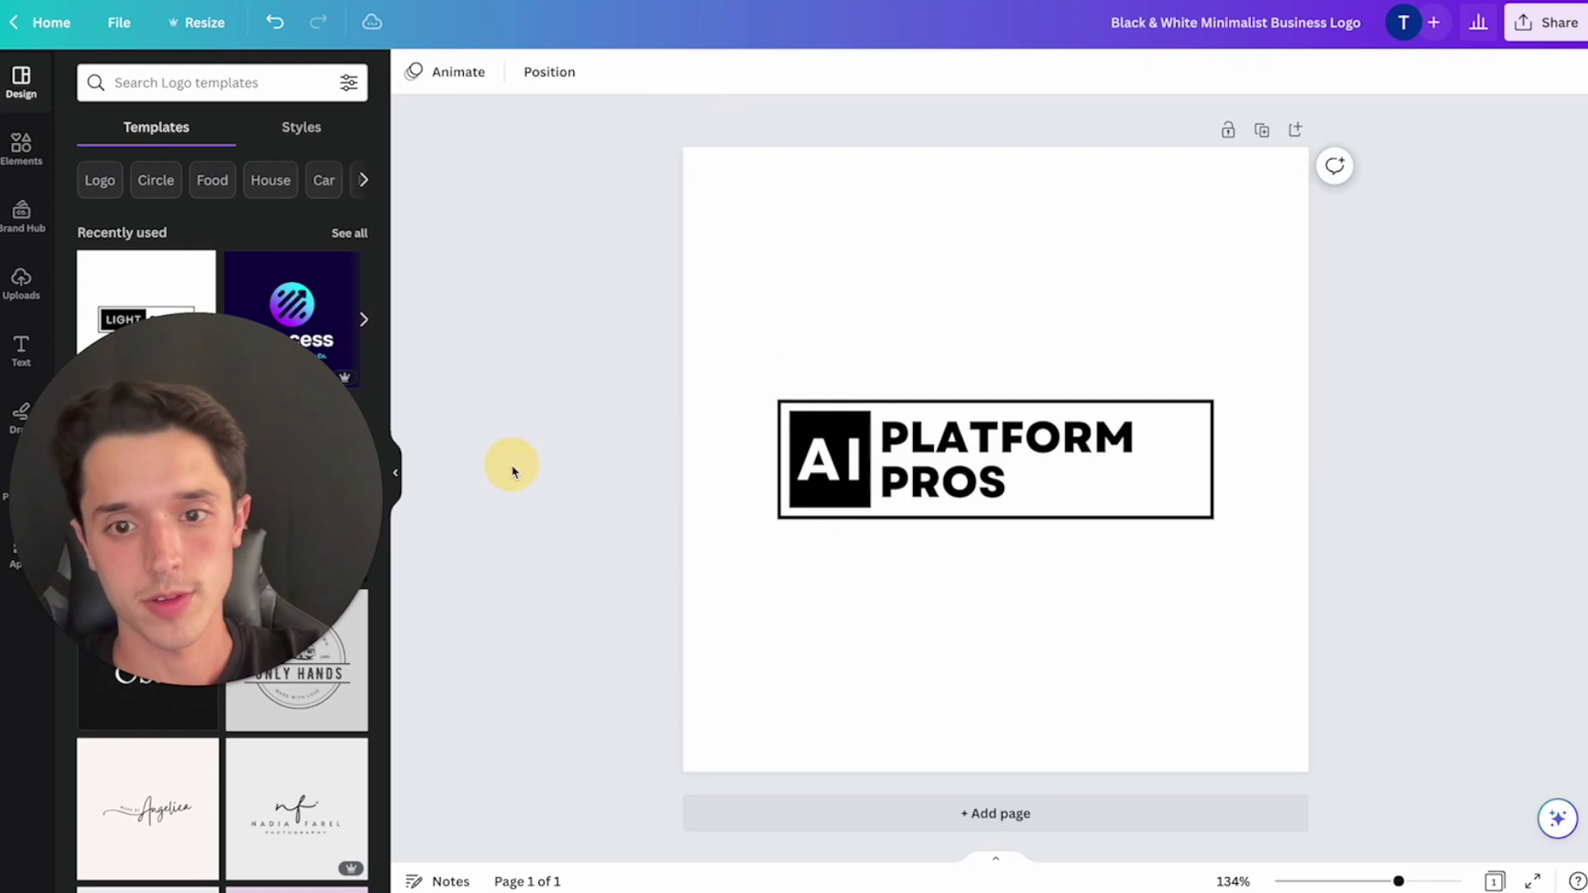
- Shorten the outer frame from its right side so it ends just past the word PLATFORM
click(1194, 461)
drag(1205, 463, 1204, 458)
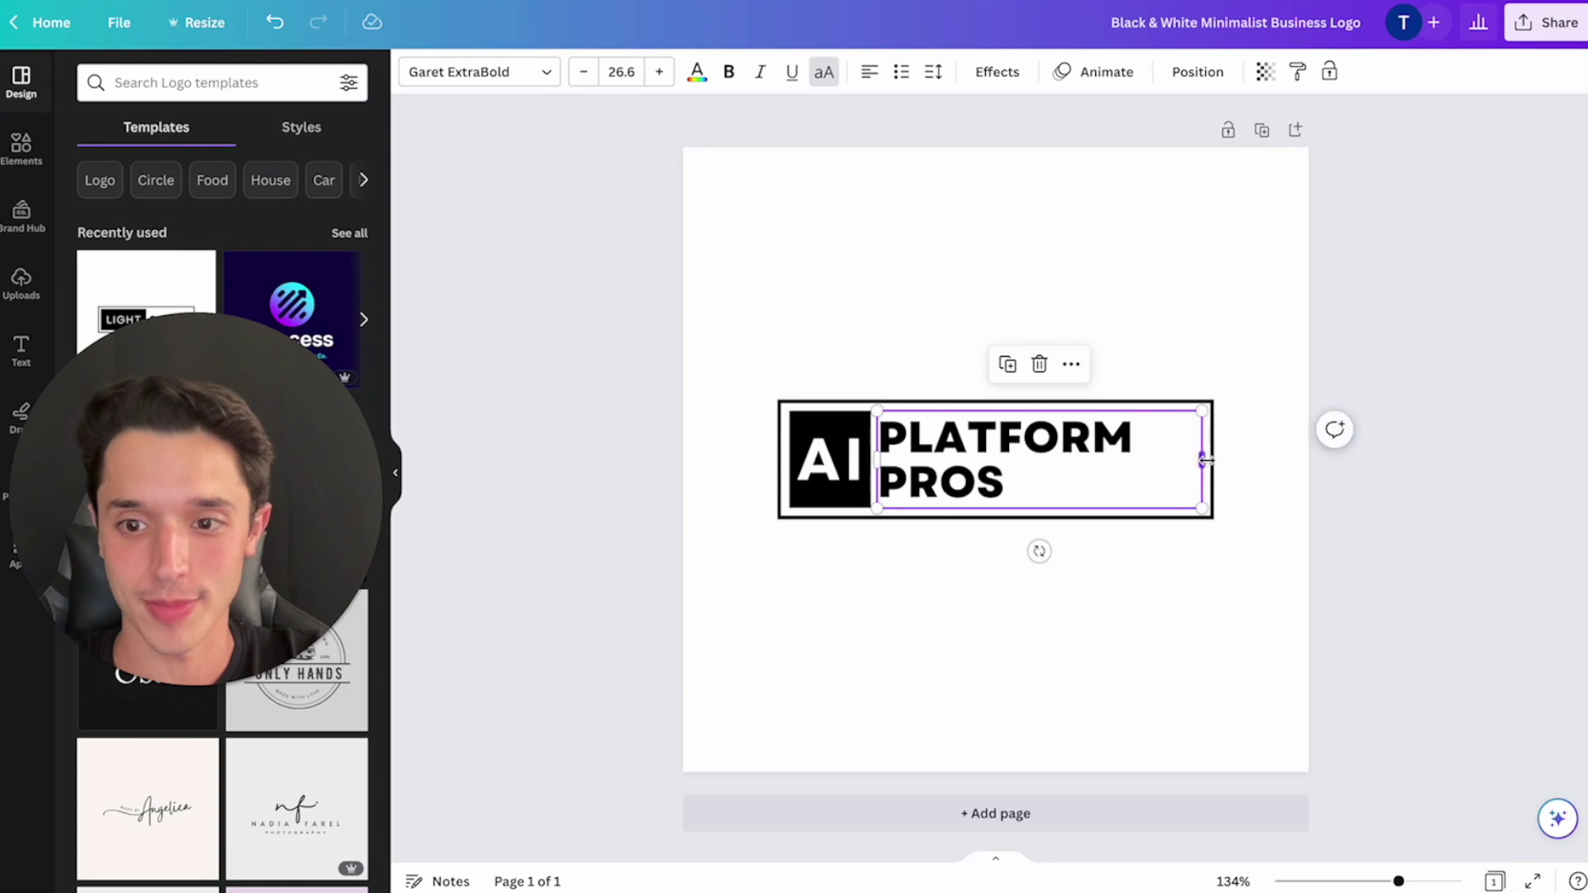
drag(1212, 450, 1141, 454)
click(1188, 461)
click(1230, 478)
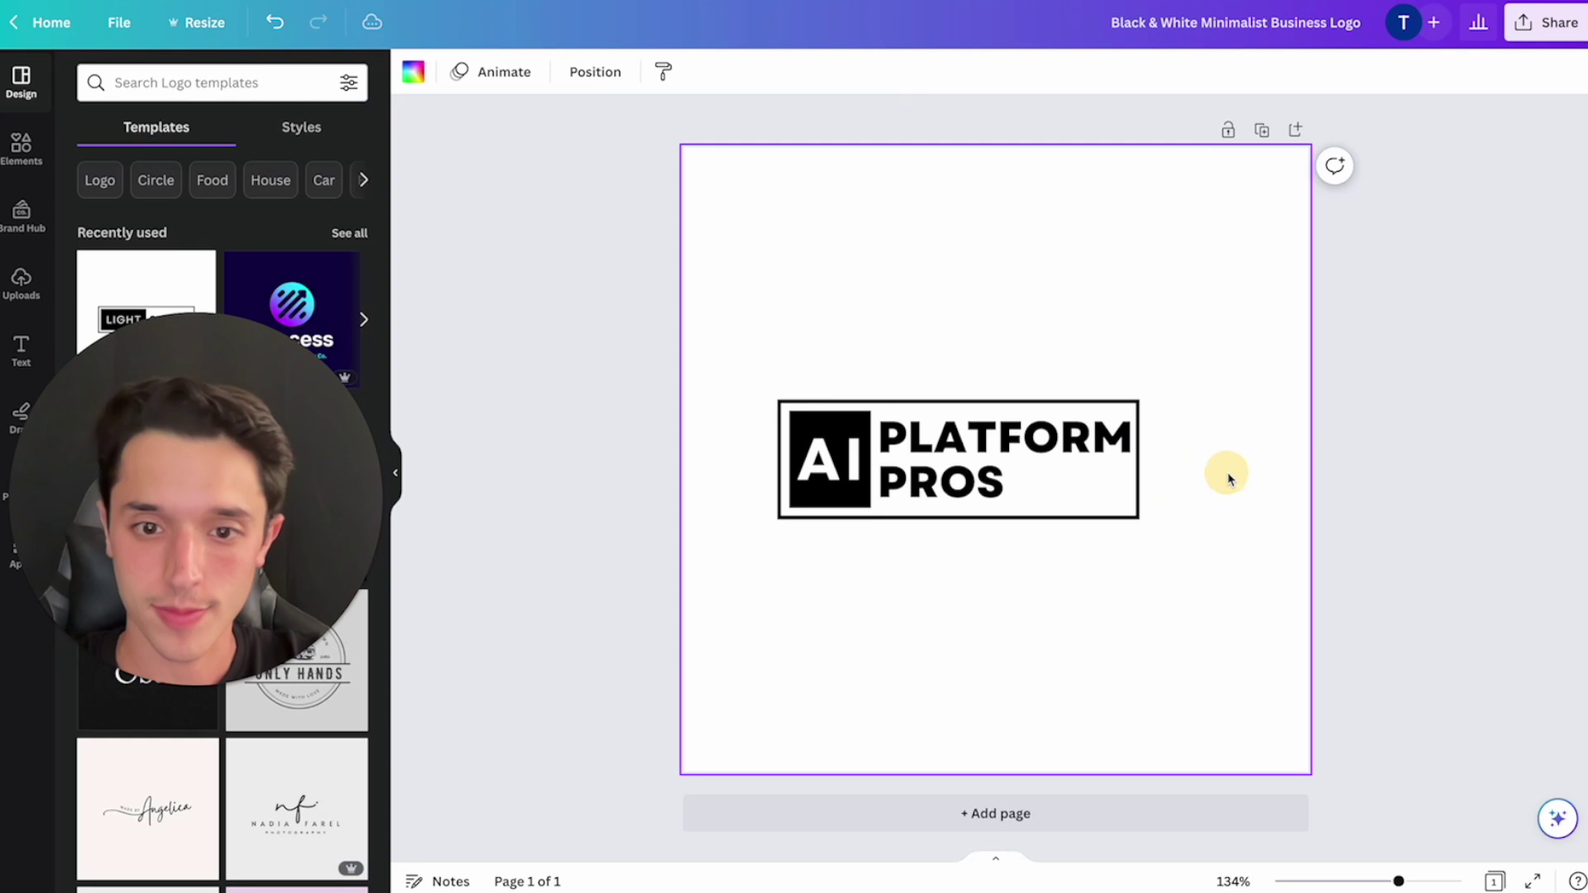
click(567, 468)
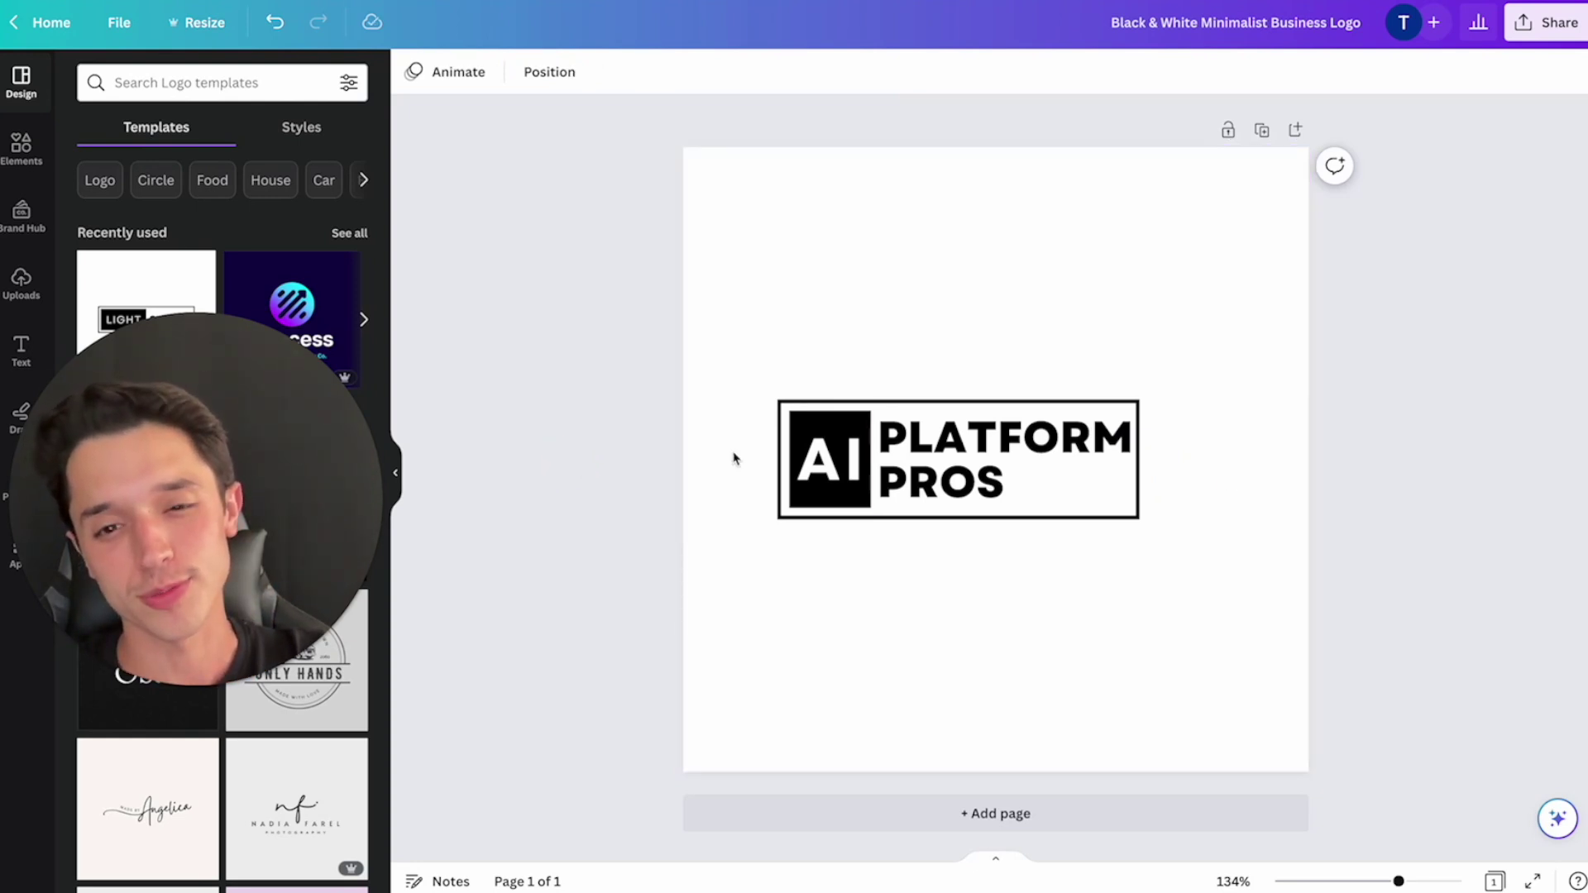
- Widen the outer frame and the text box so PLATFORM PROS fits on a single line
click(1080, 402)
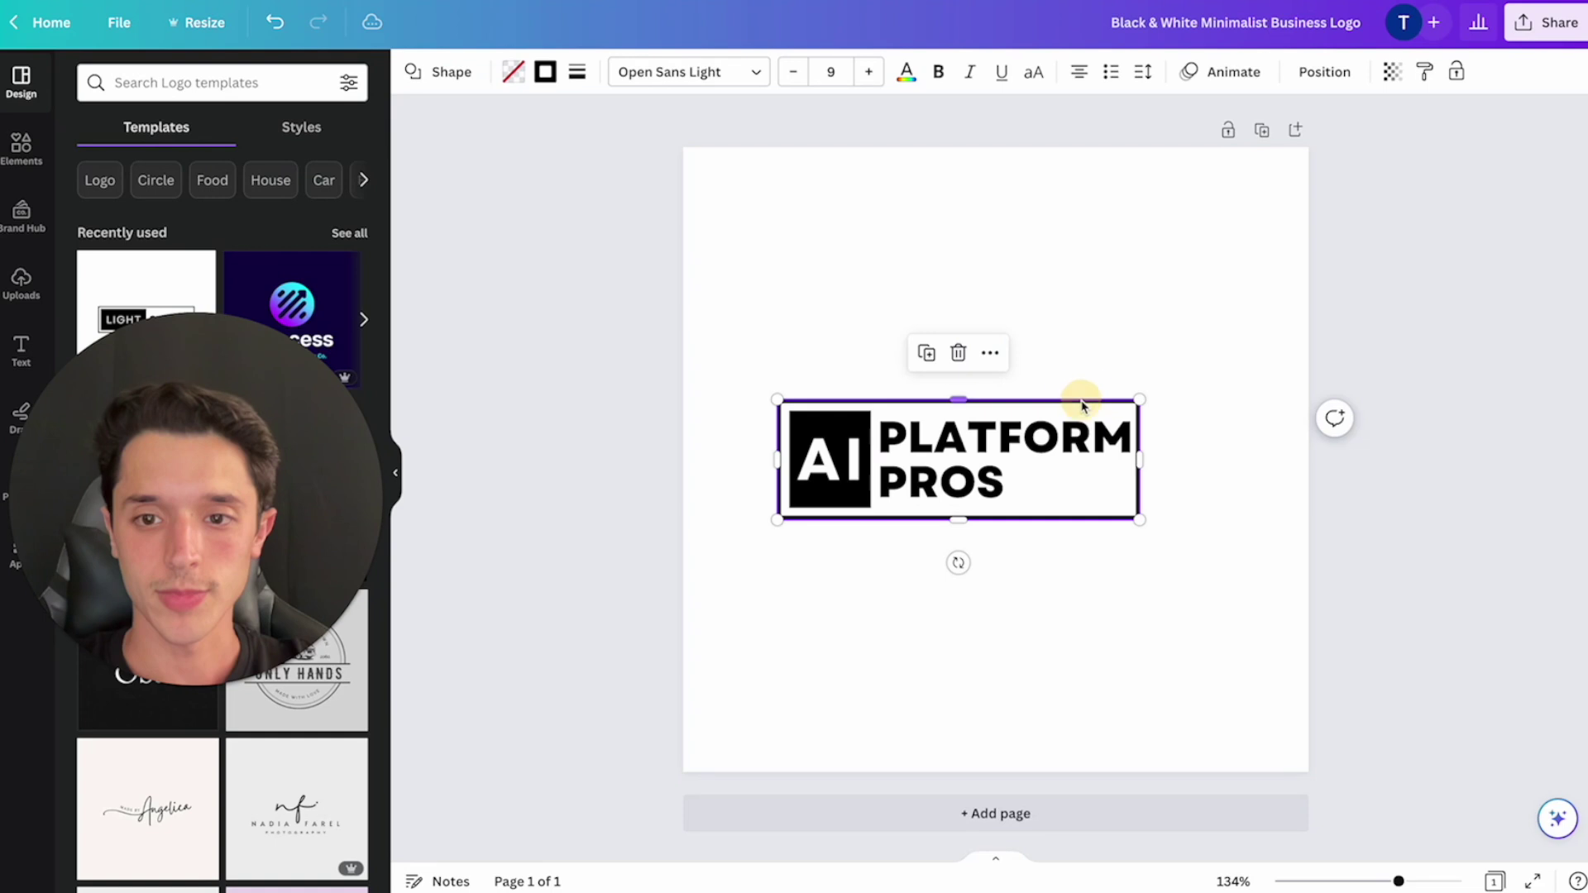
drag(1138, 457, 1300, 456)
click(928, 473)
drag(1138, 460, 1276, 456)
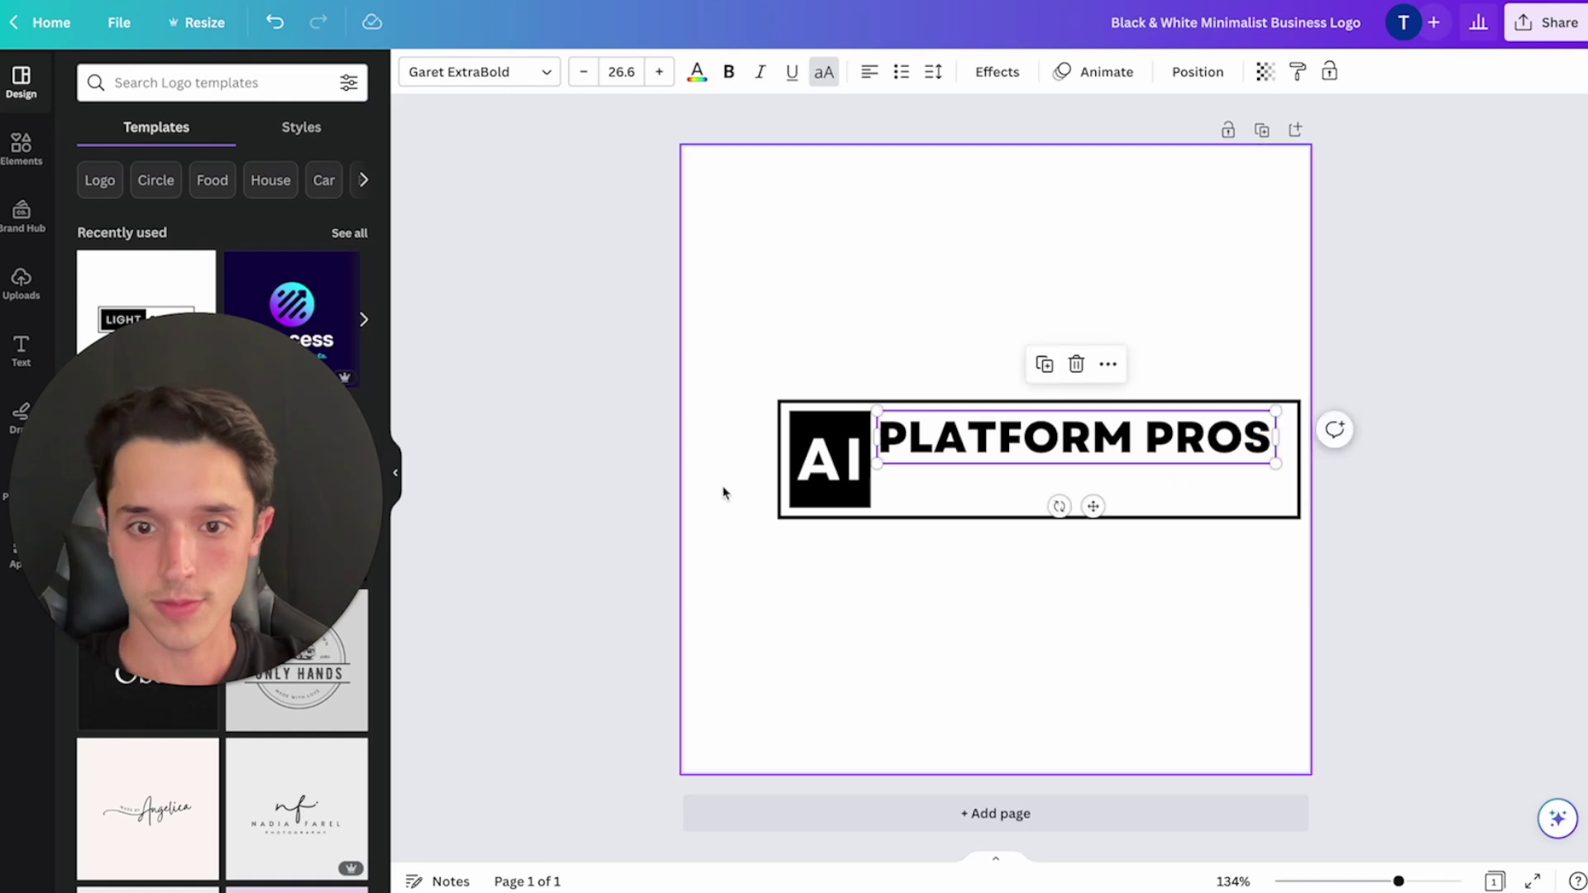
- Reduce the black box to the height of the single text line, and shrink the AI text and centre it inside
click(814, 506)
drag(830, 507, 833, 440)
key(ctrl+z)
click(813, 467)
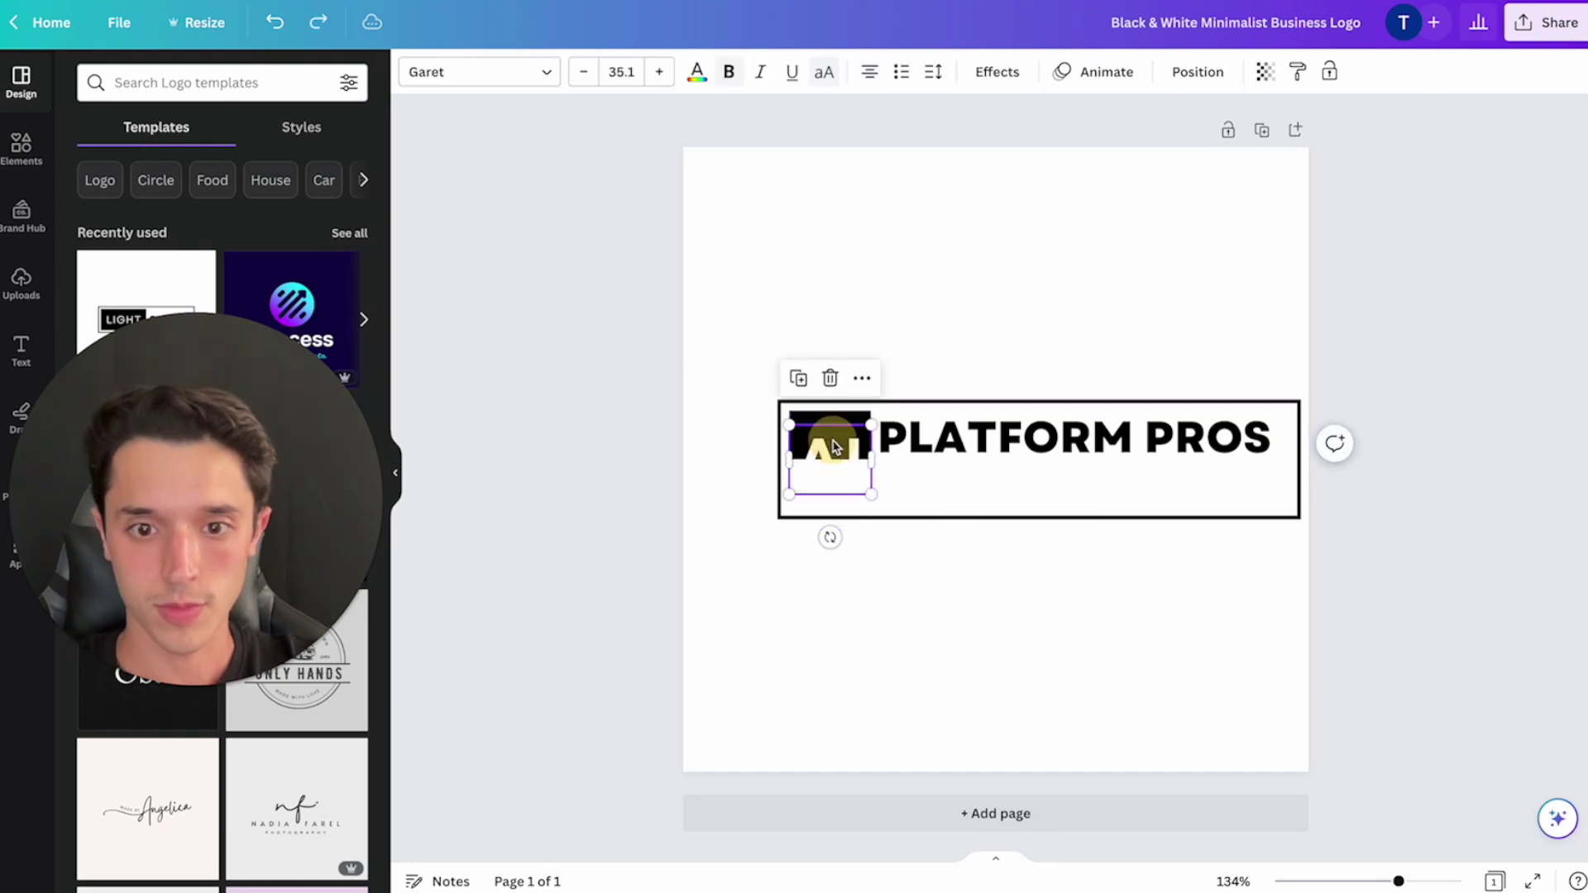
click(584, 73)
click(585, 75)
click(586, 76)
click(587, 78)
drag(847, 526, 850, 507)
click(702, 488)
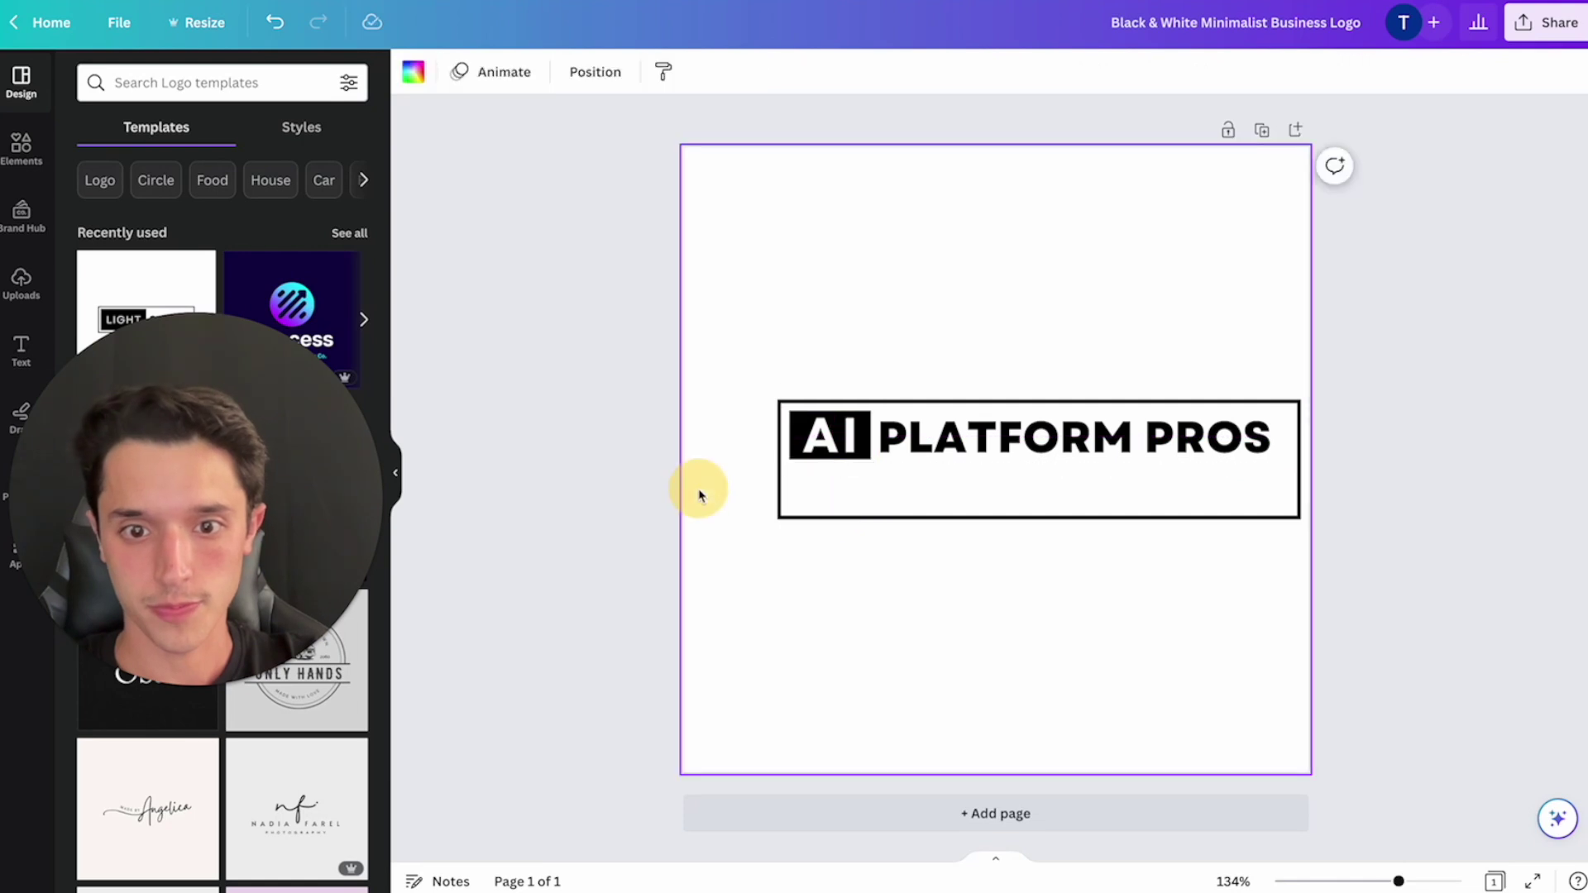
- Shrink the outer frame in height and width to fit tightly around the single-line AI PLATFORM PROS logo
click(912, 513)
drag(1297, 520, 1275, 471)
click(1201, 608)
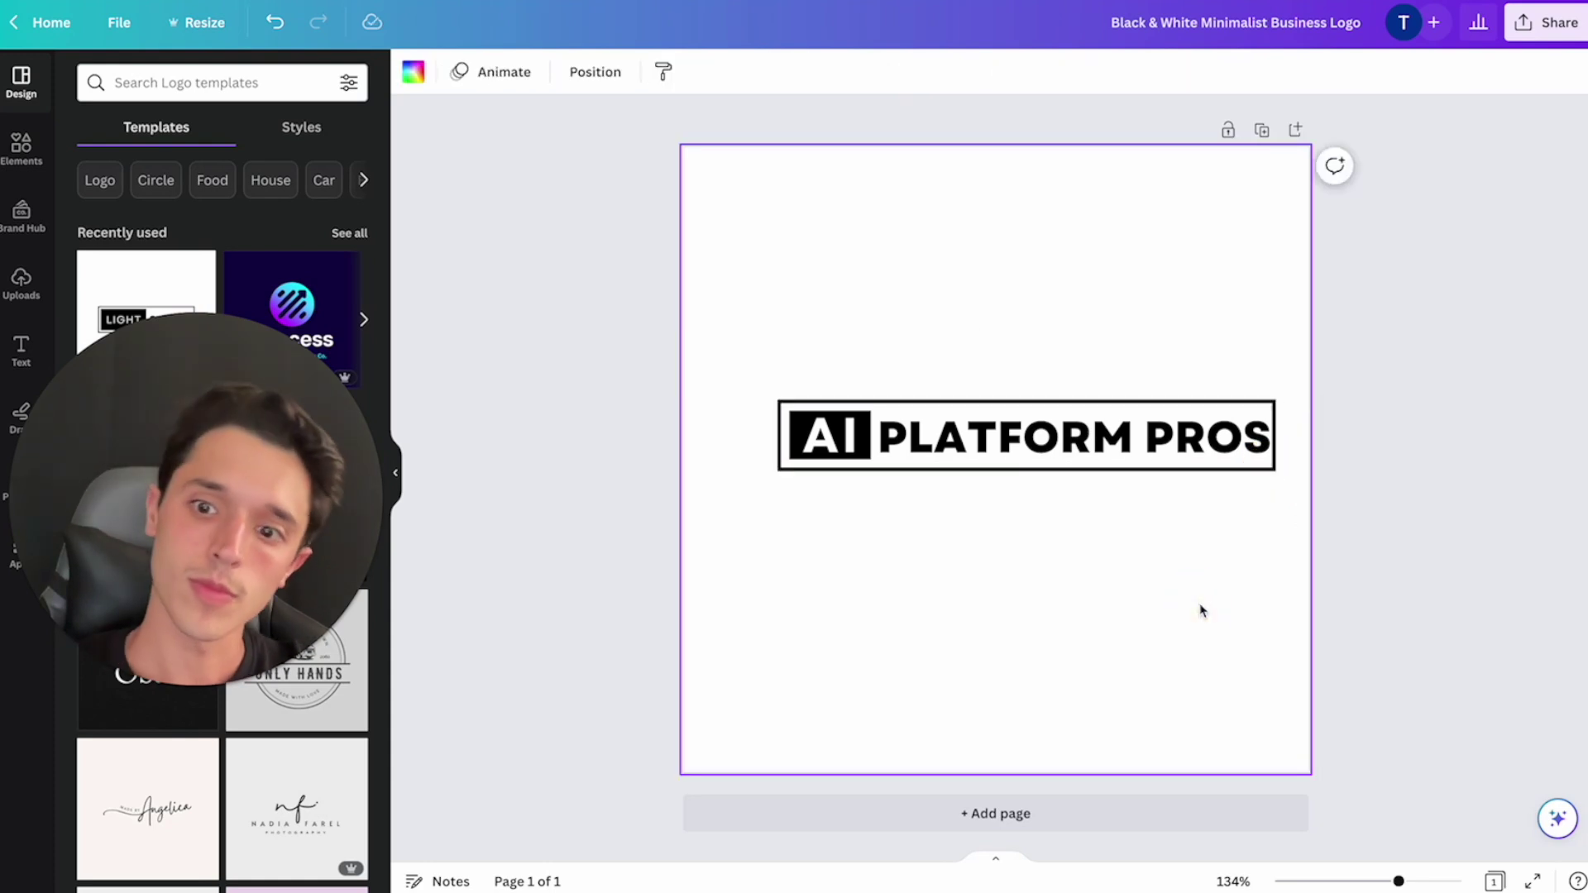
click(1270, 403)
drag(1273, 436, 1276, 434)
click(1226, 310)
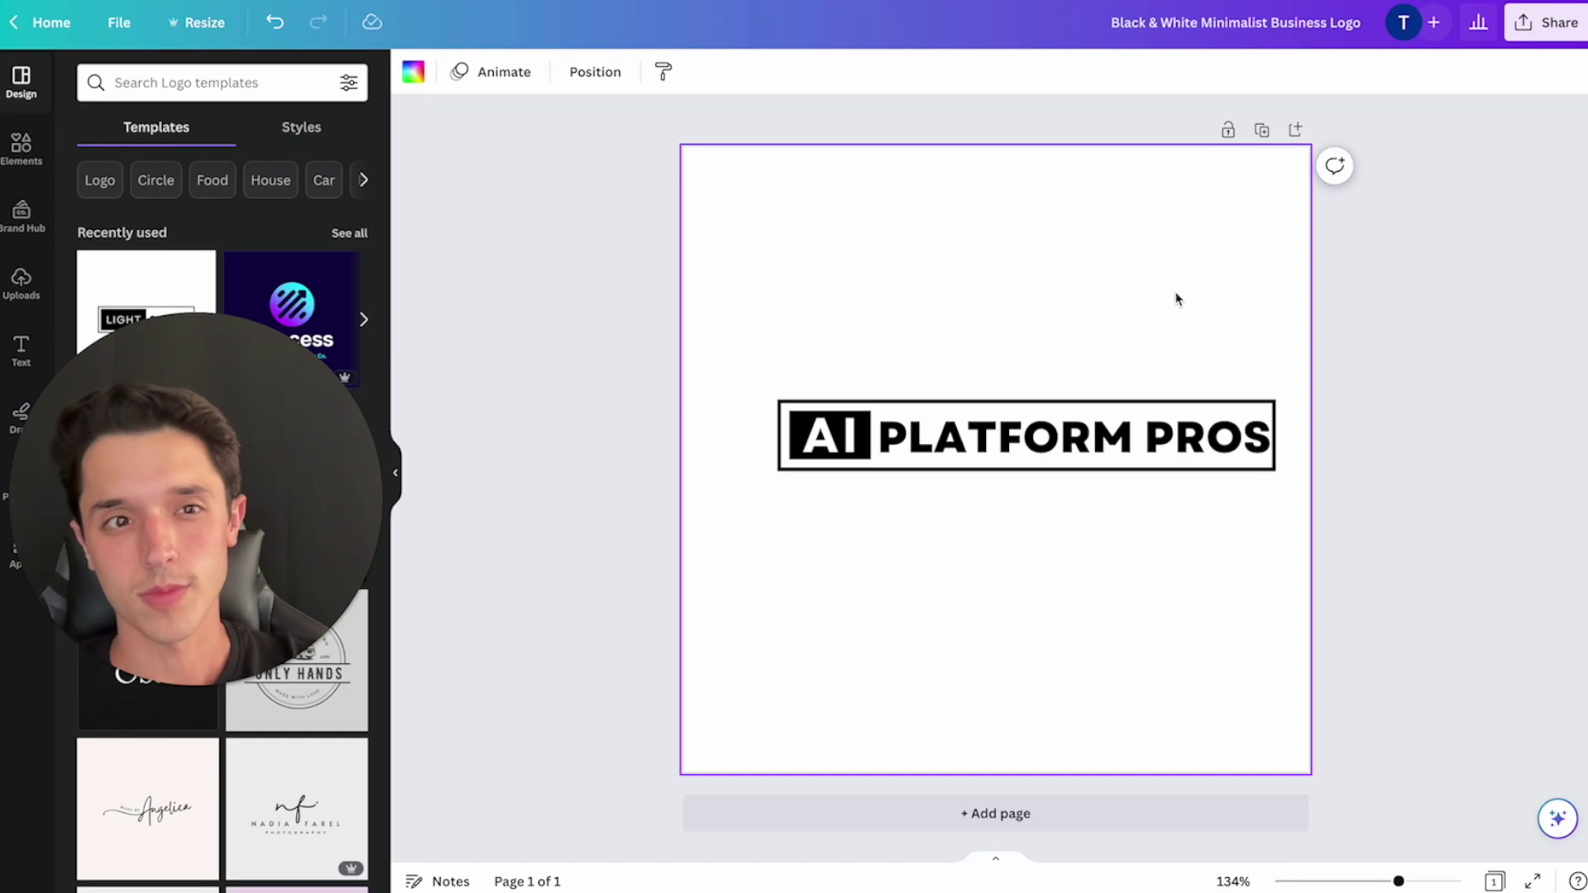
- Undo the single-line layout changes back to the two-line PLATFORM PROS version of the logo
key(ctrl+z)
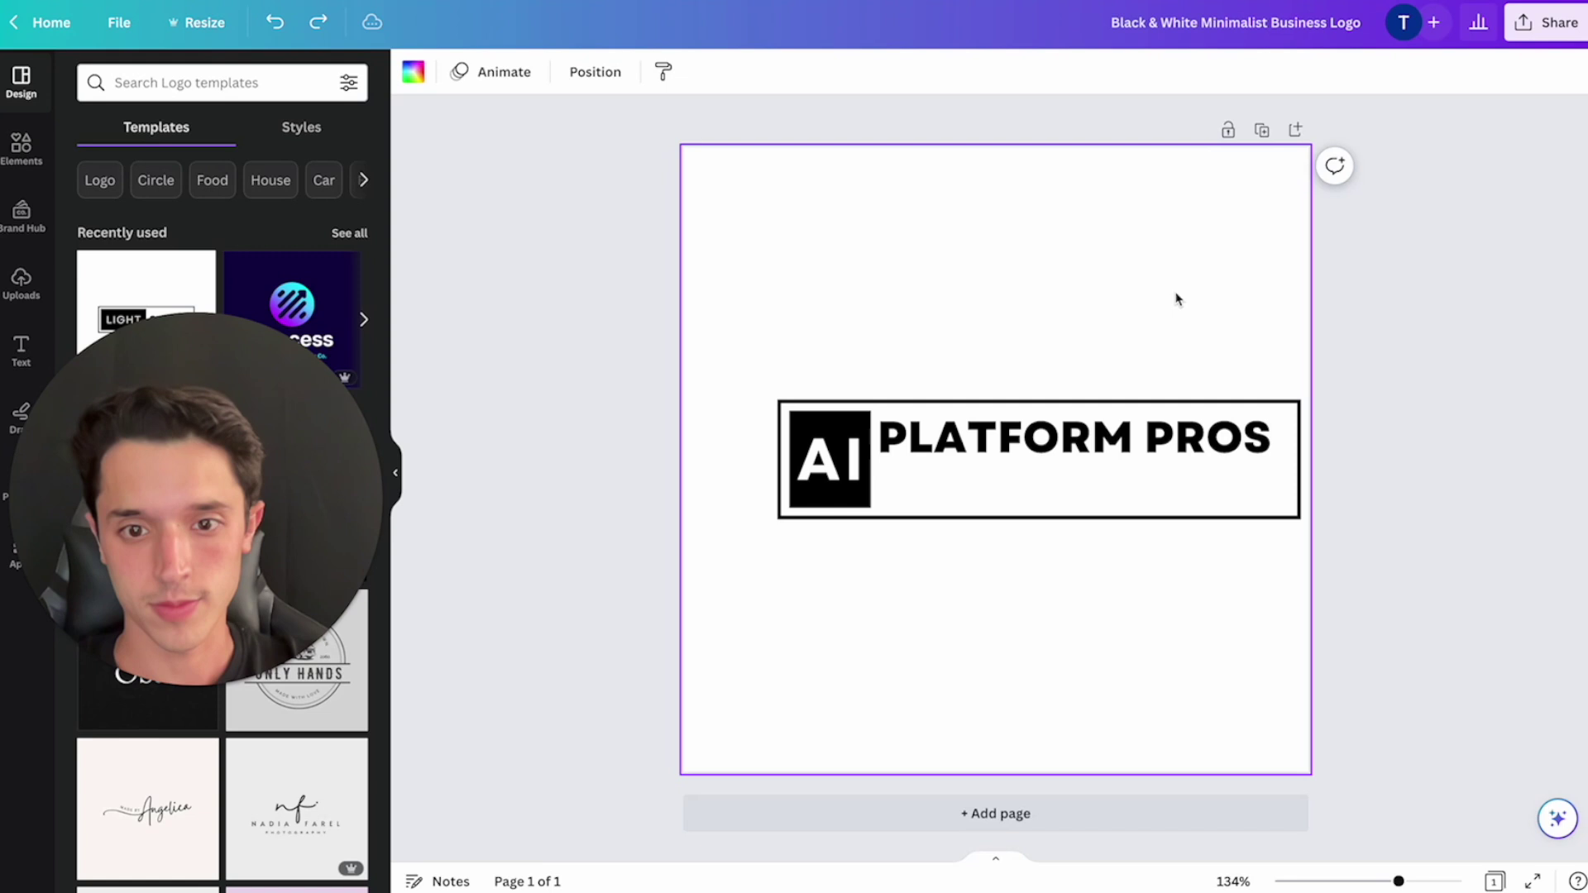
key(ctrl+z)
key(ctrl+z)
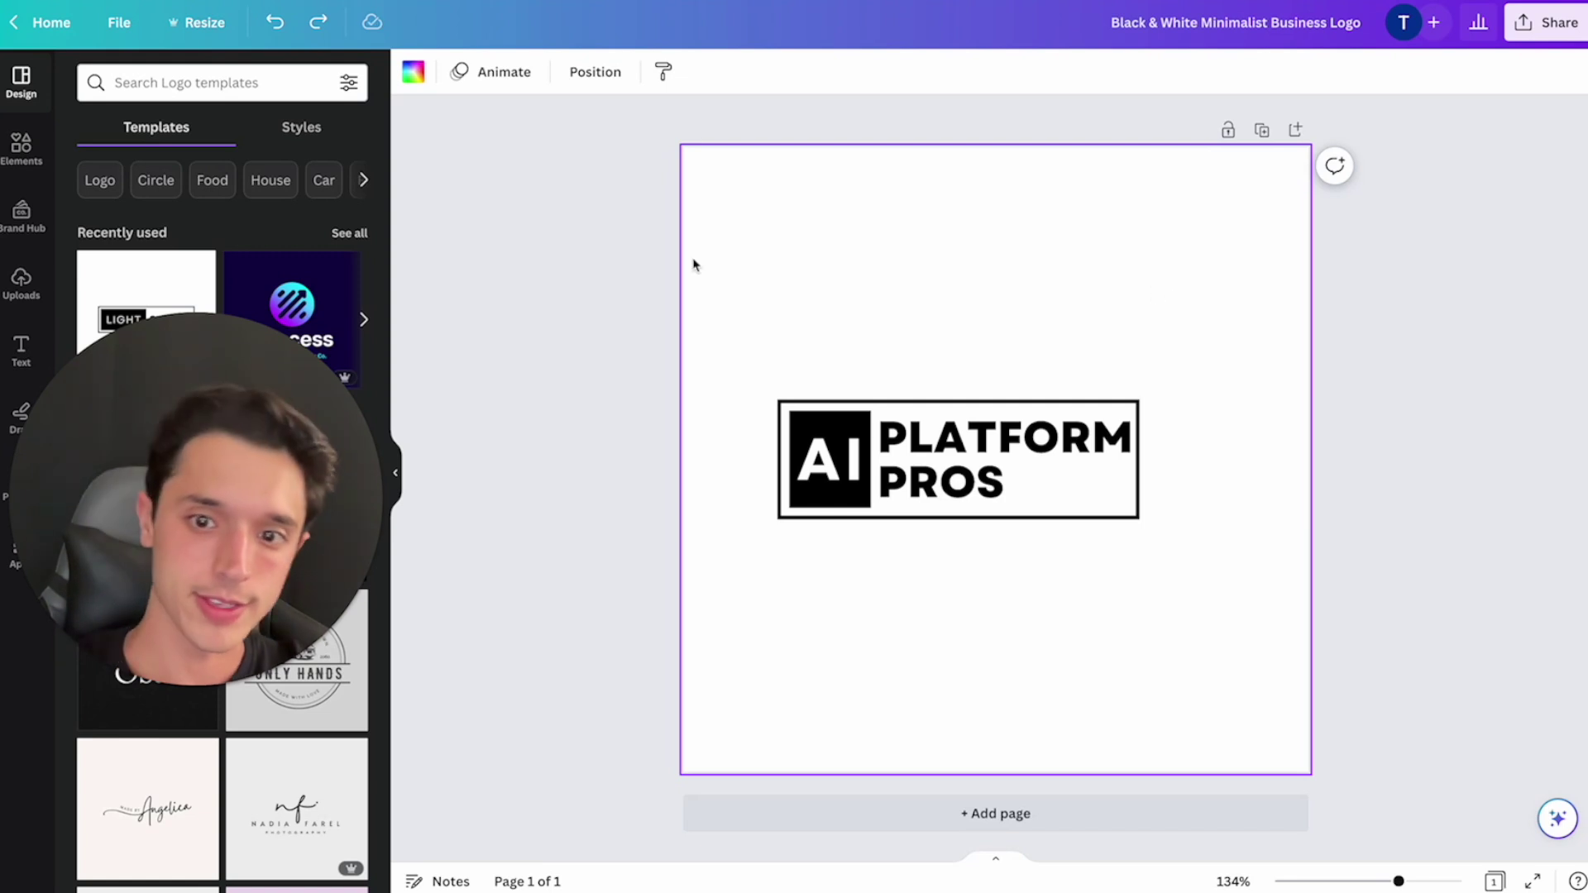
click(505, 311)
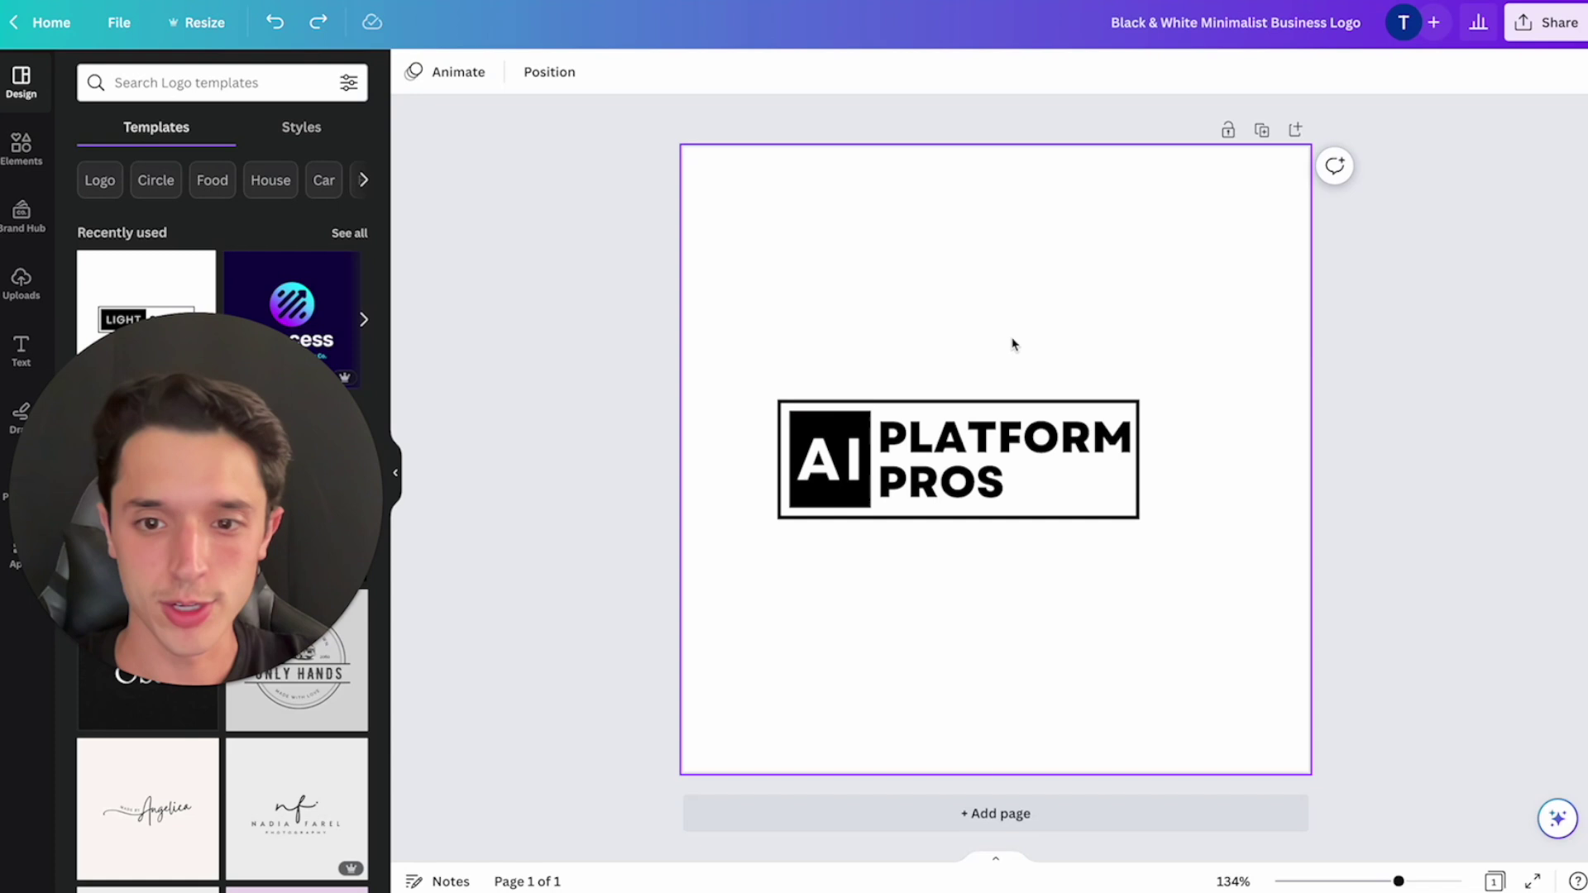
- Duplicate the finished logo page as page 2
click(1506, 282)
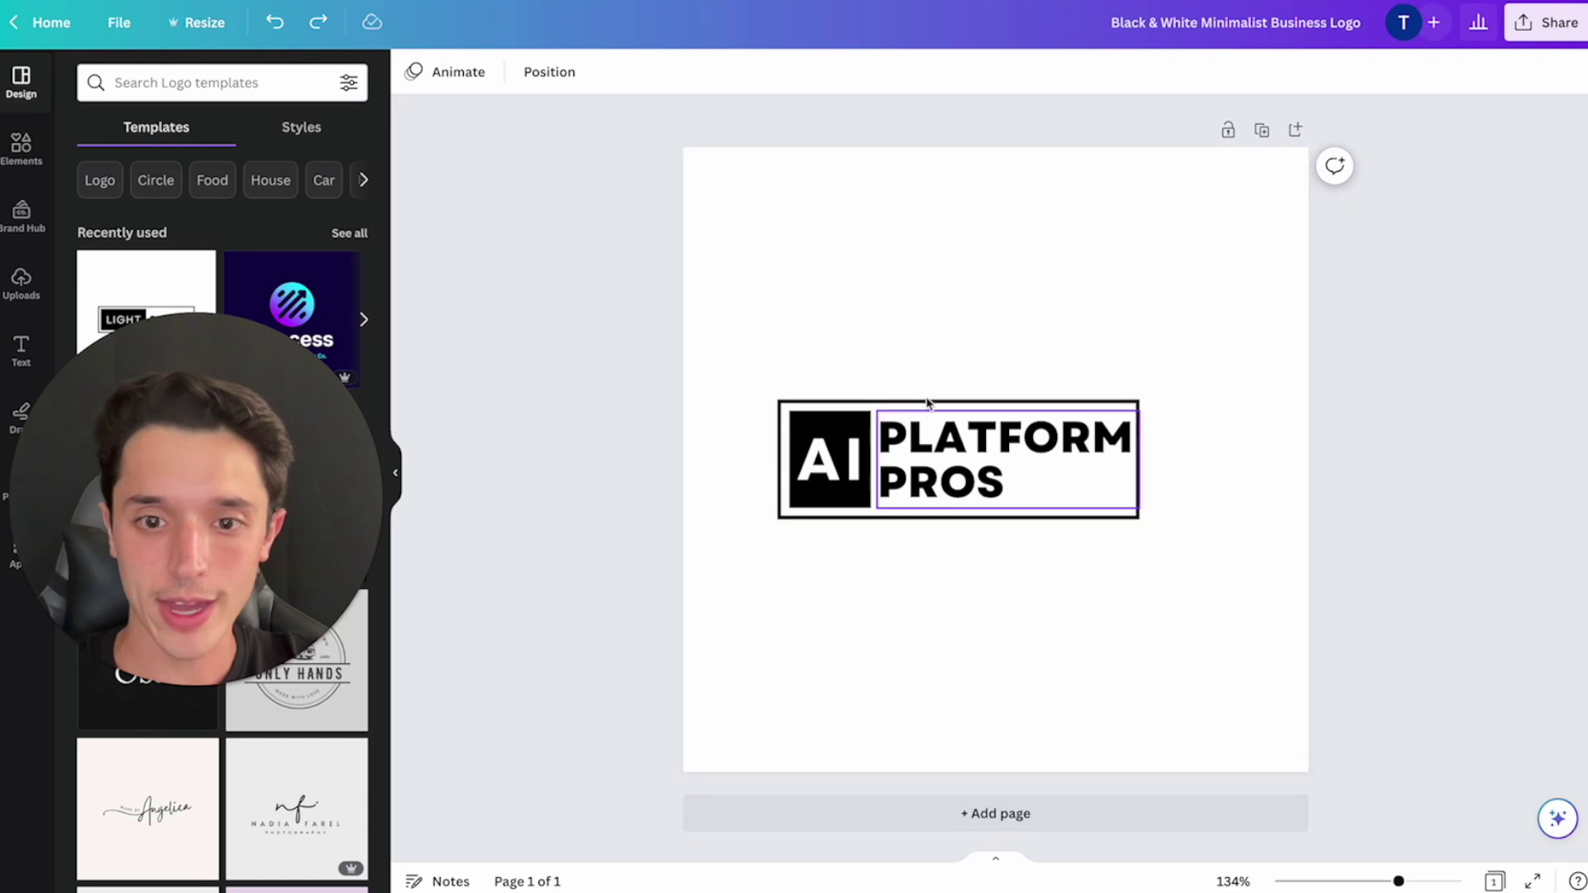
click(1262, 130)
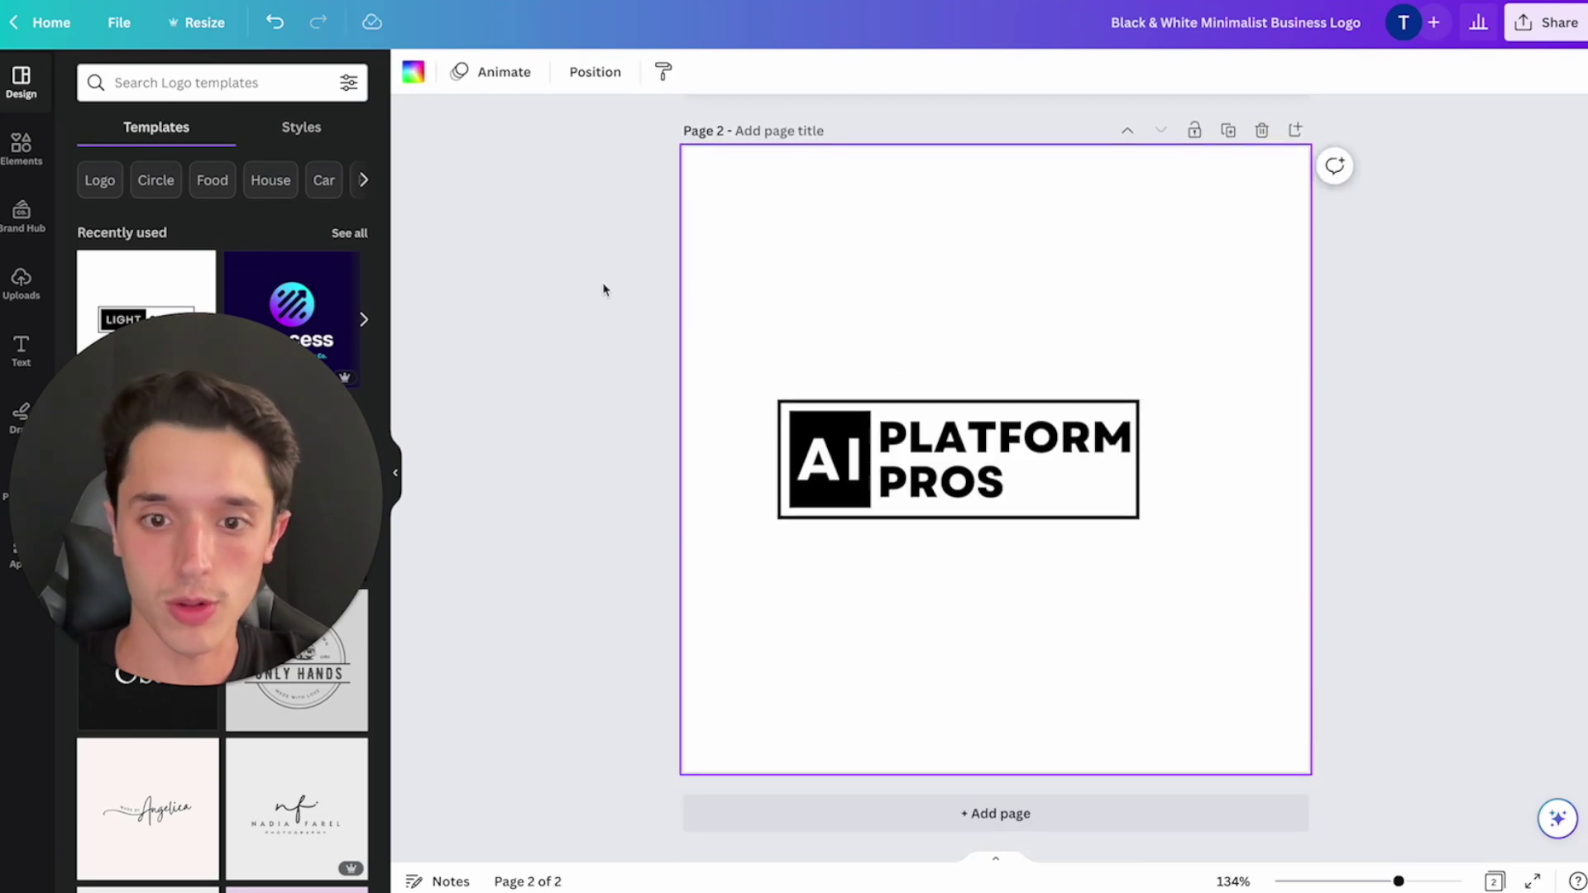
click(645, 436)
- Select all logo elements on page 2 and set the shapes' border and fill colours to white (#ffffff)
drag(864, 281, 899, 565)
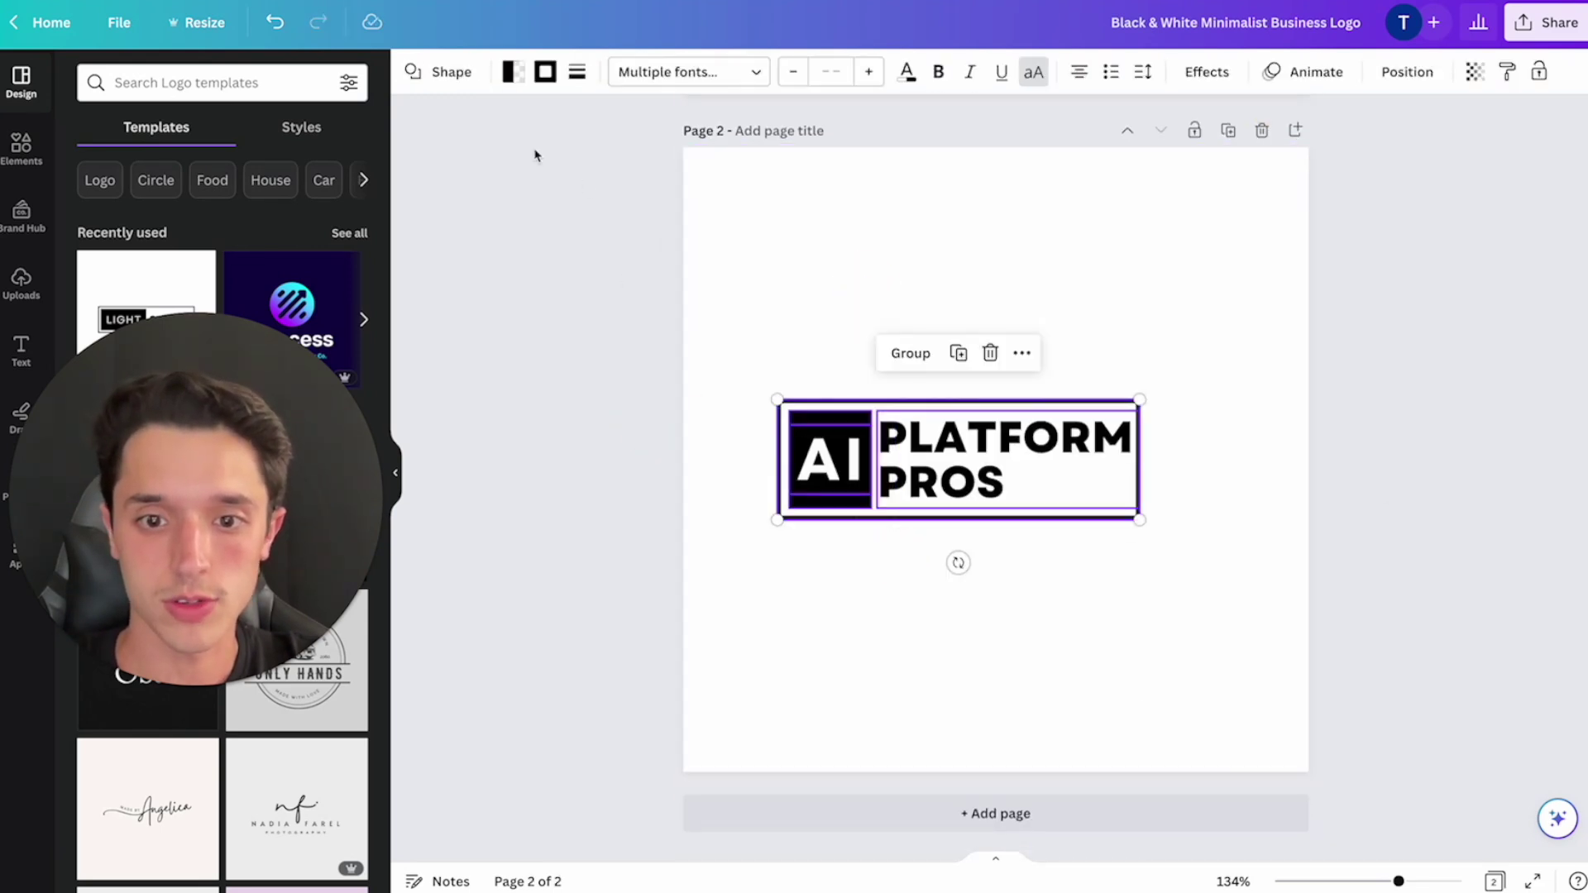
click(546, 72)
click(197, 190)
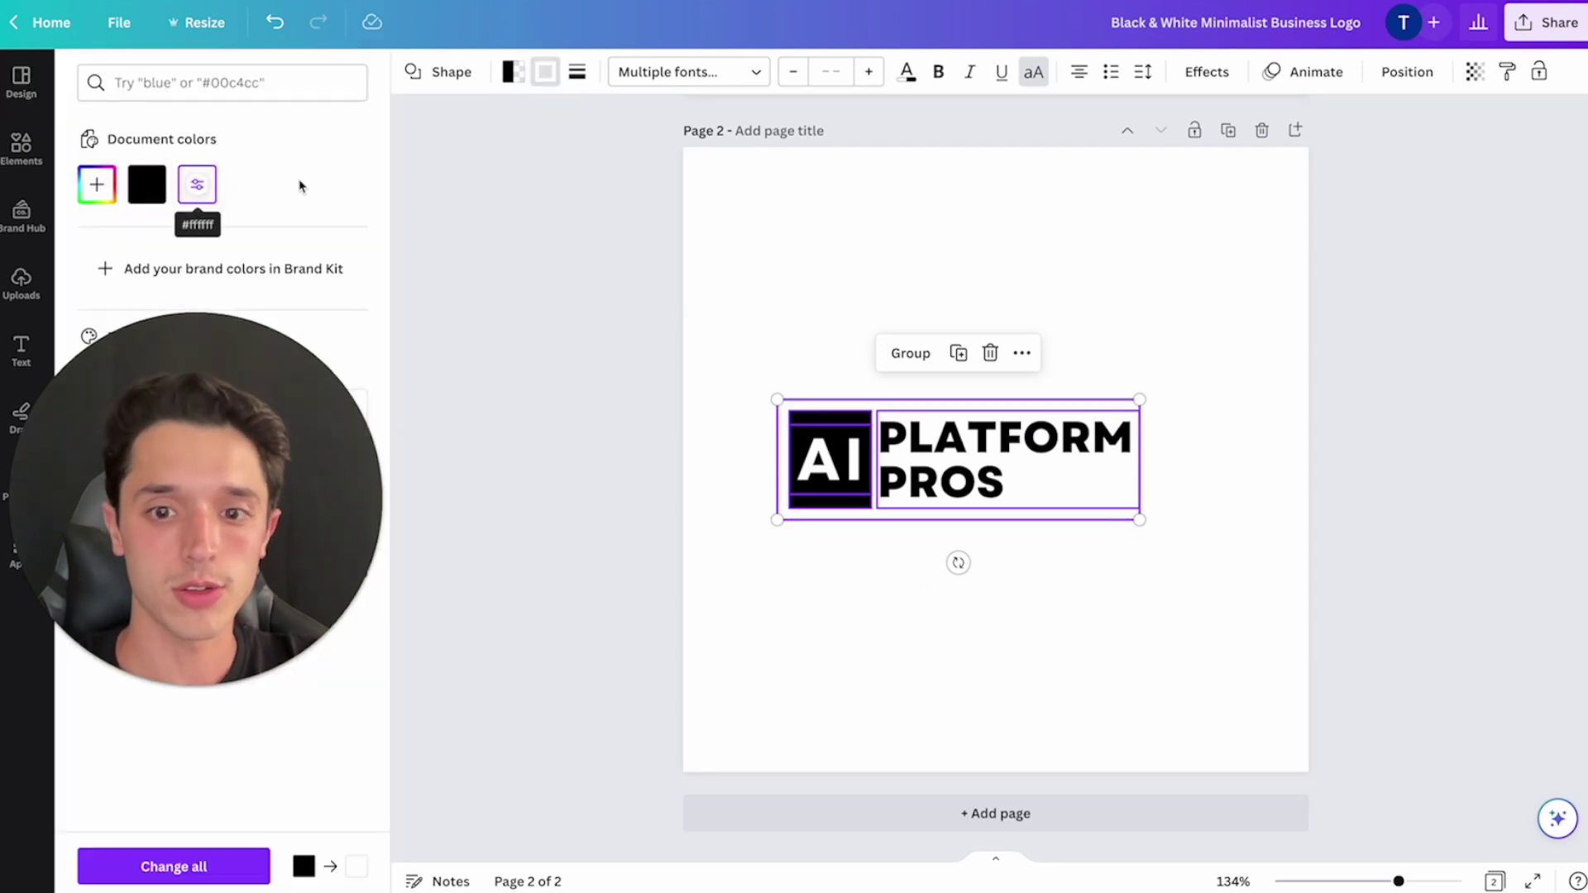
click(512, 79)
click(242, 189)
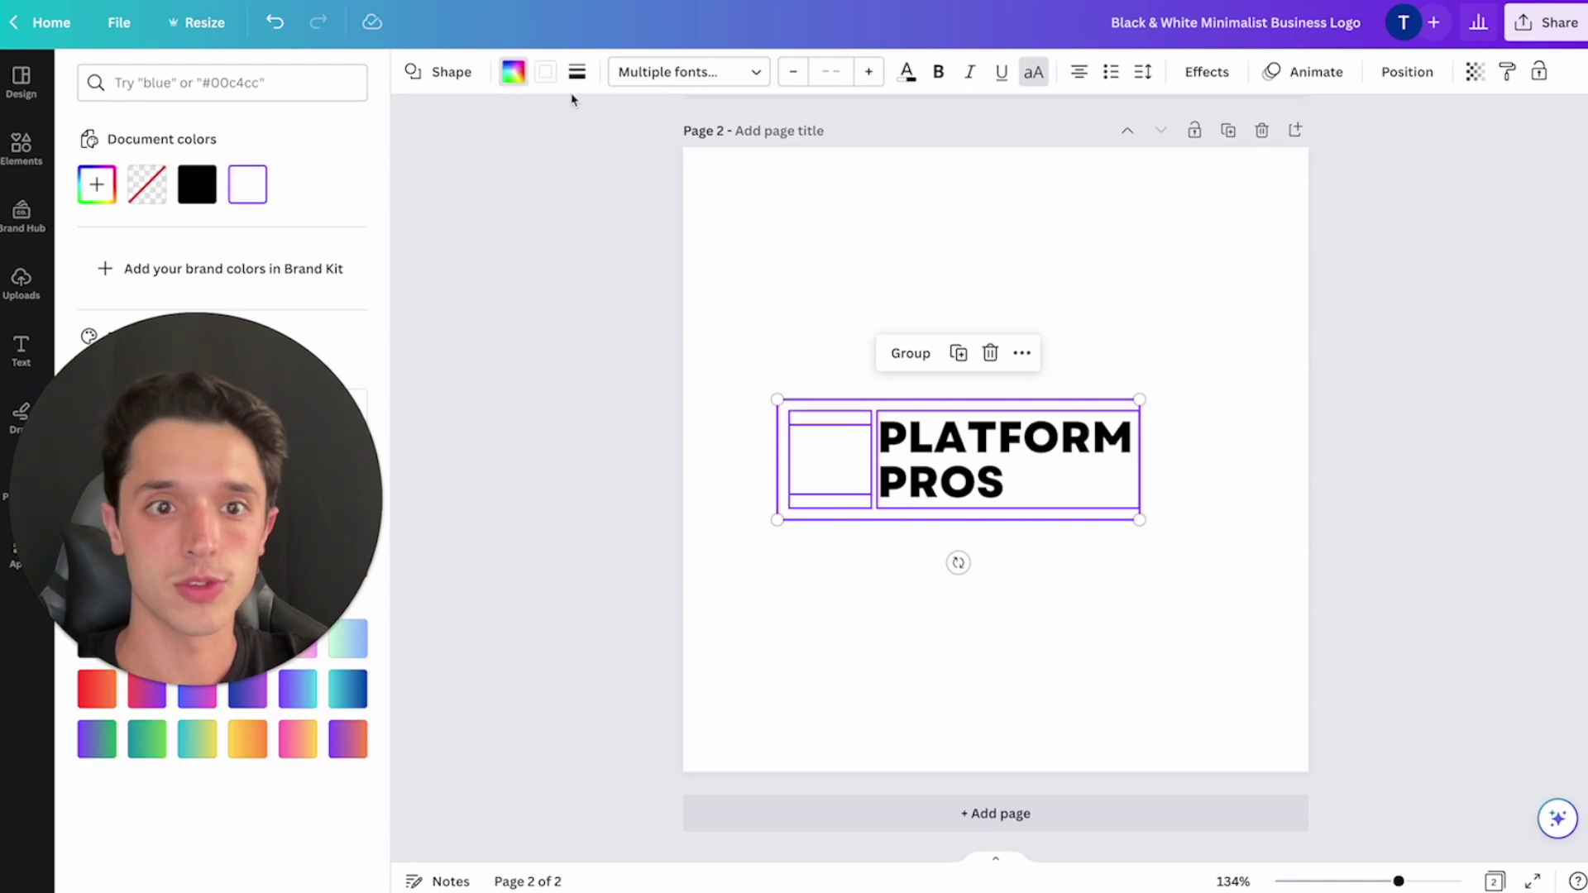
- Set the selected text on page 2 to white and the page background to black
click(910, 74)
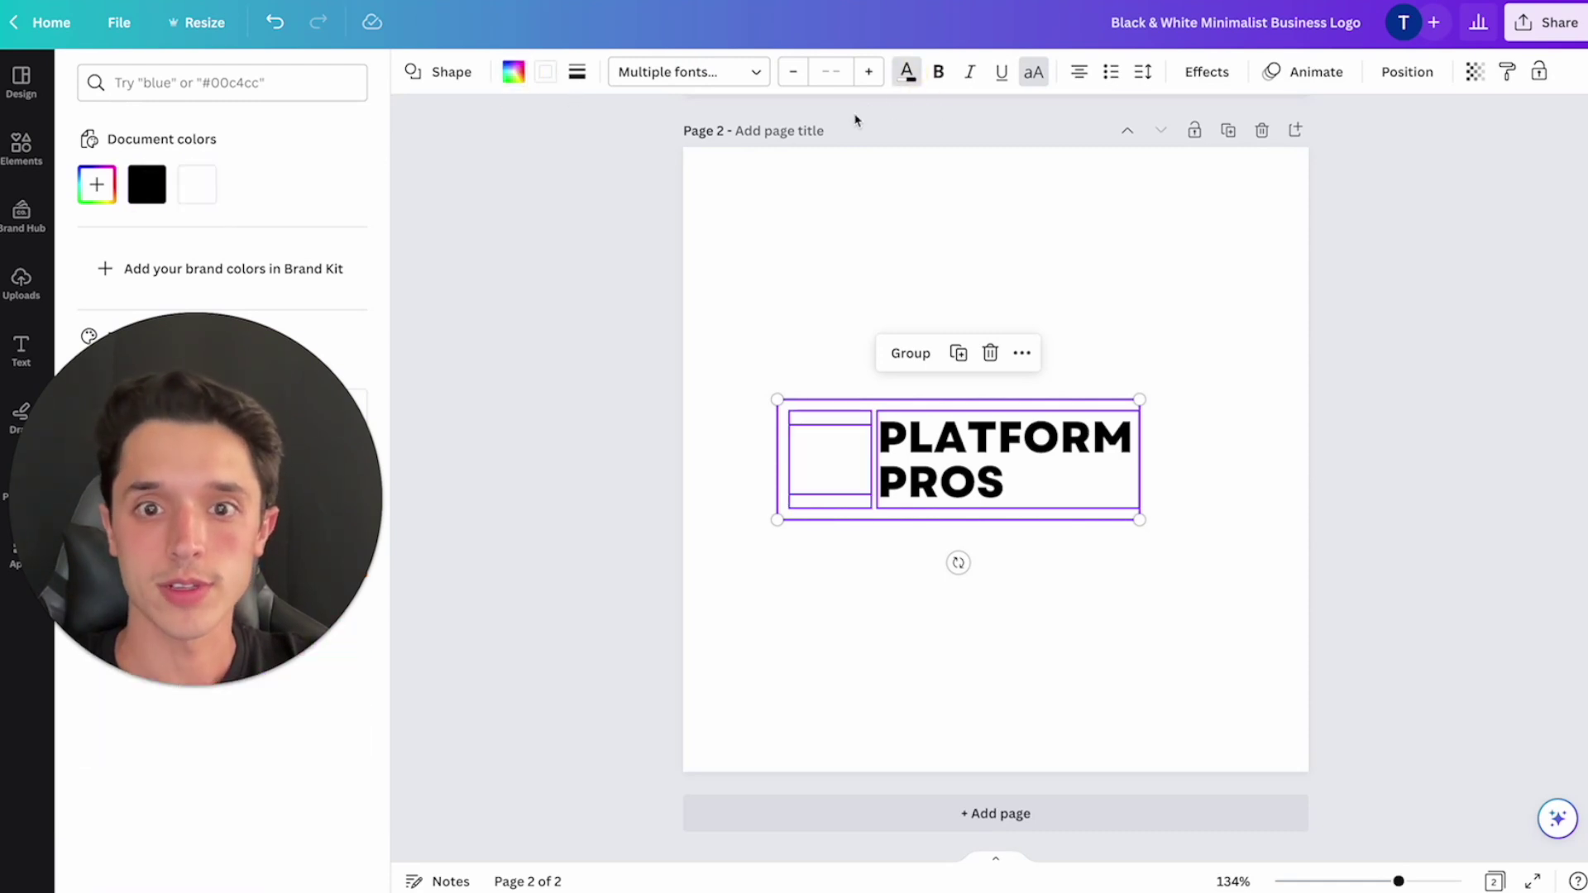
click(197, 185)
click(726, 195)
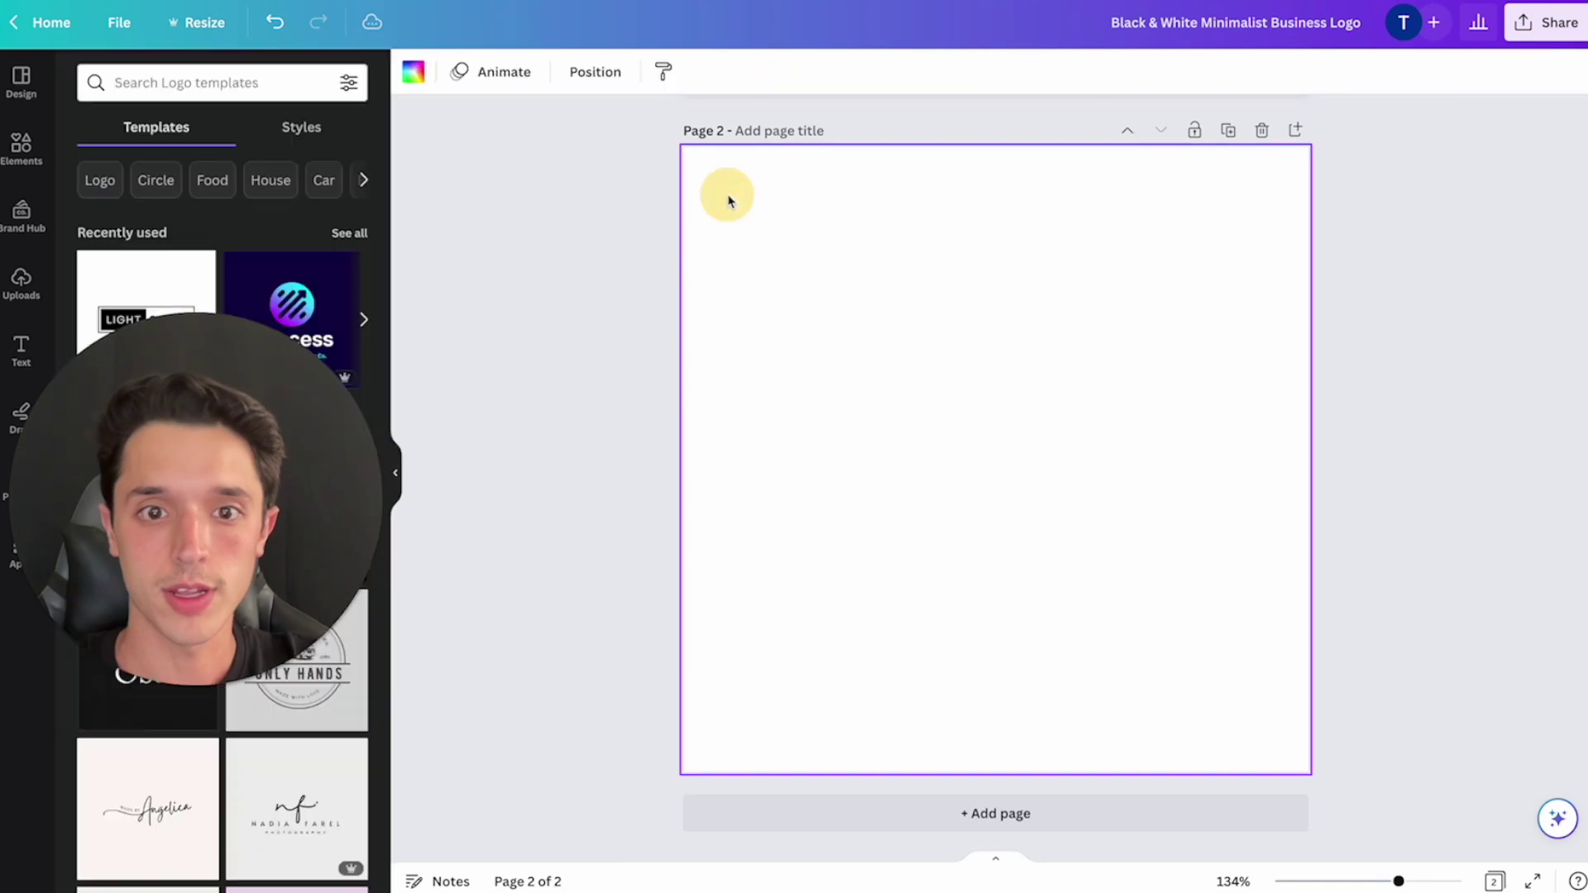
click(413, 72)
click(147, 185)
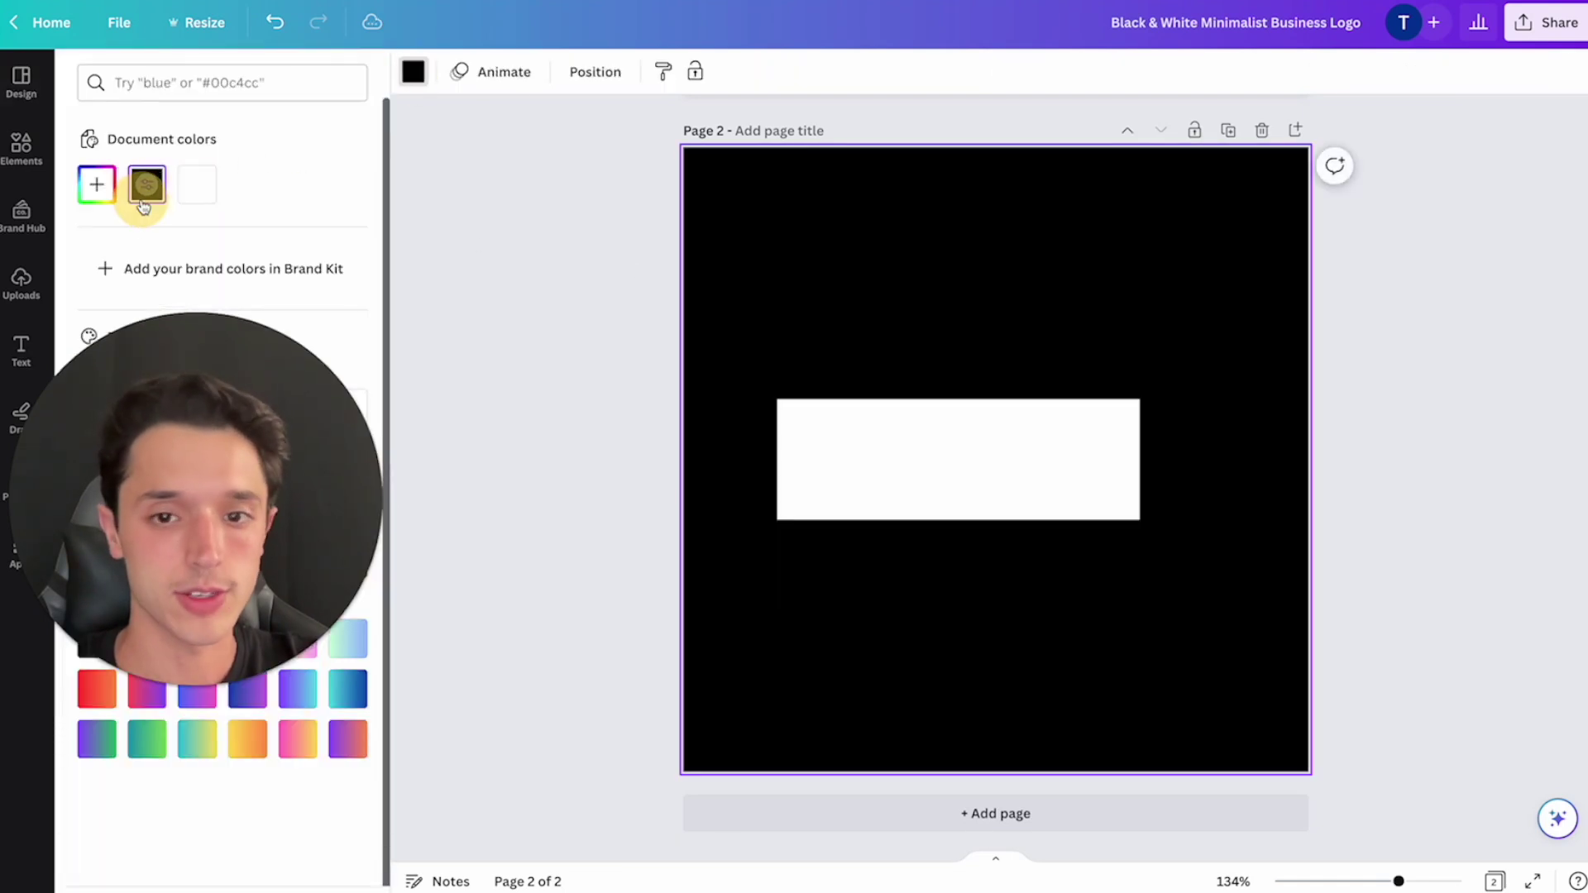
- Remove the fill from the outer frame on page 2, leaving only its white border
click(517, 240)
click(907, 416)
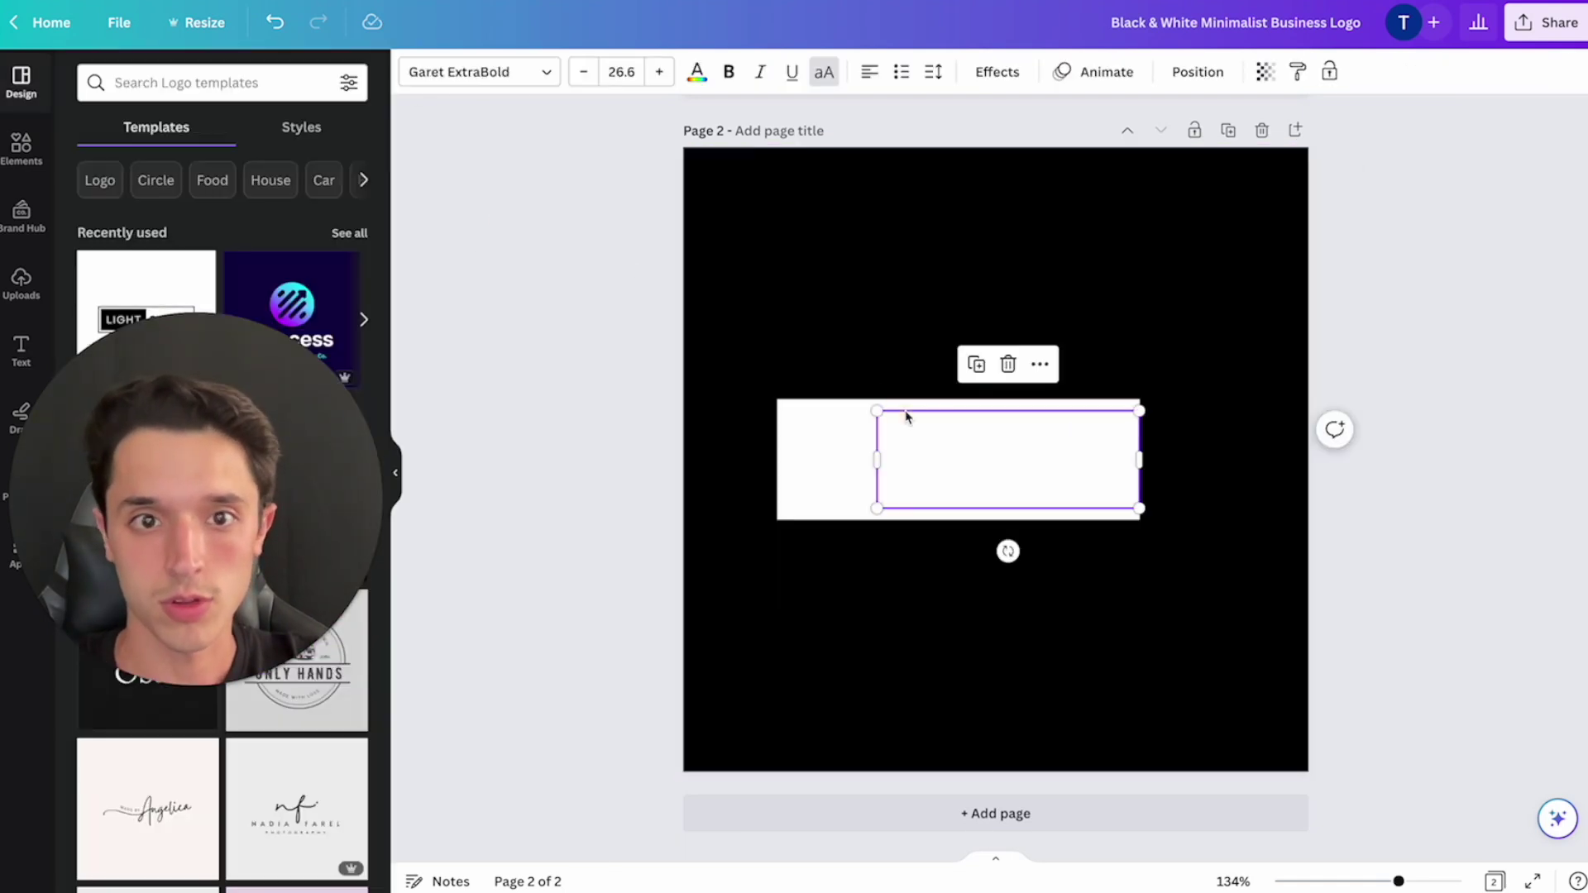
click(826, 450)
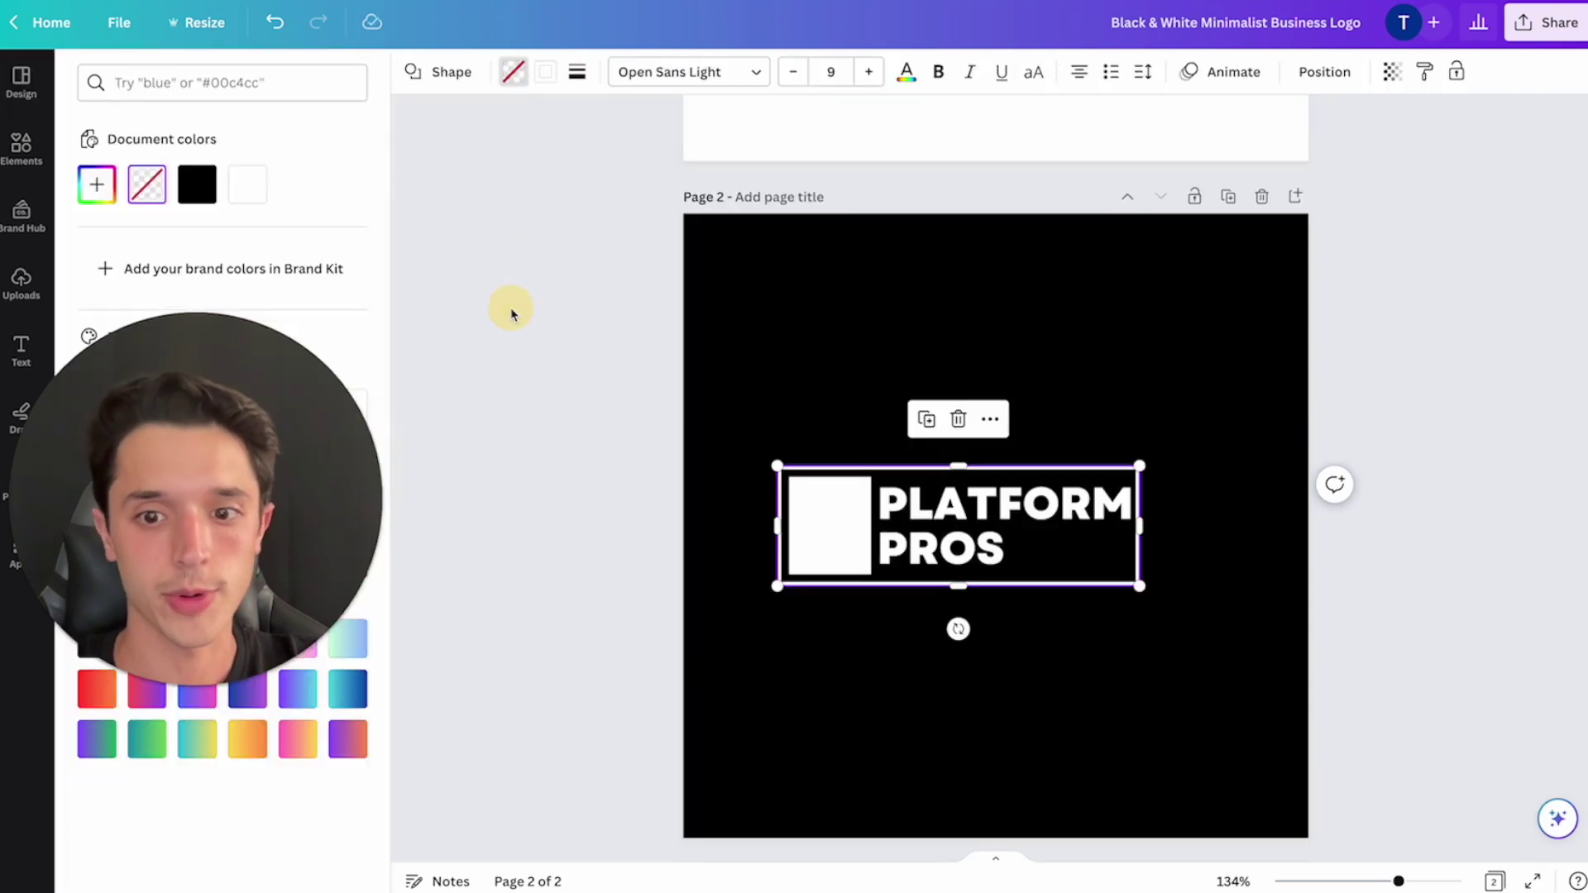
click(511, 312)
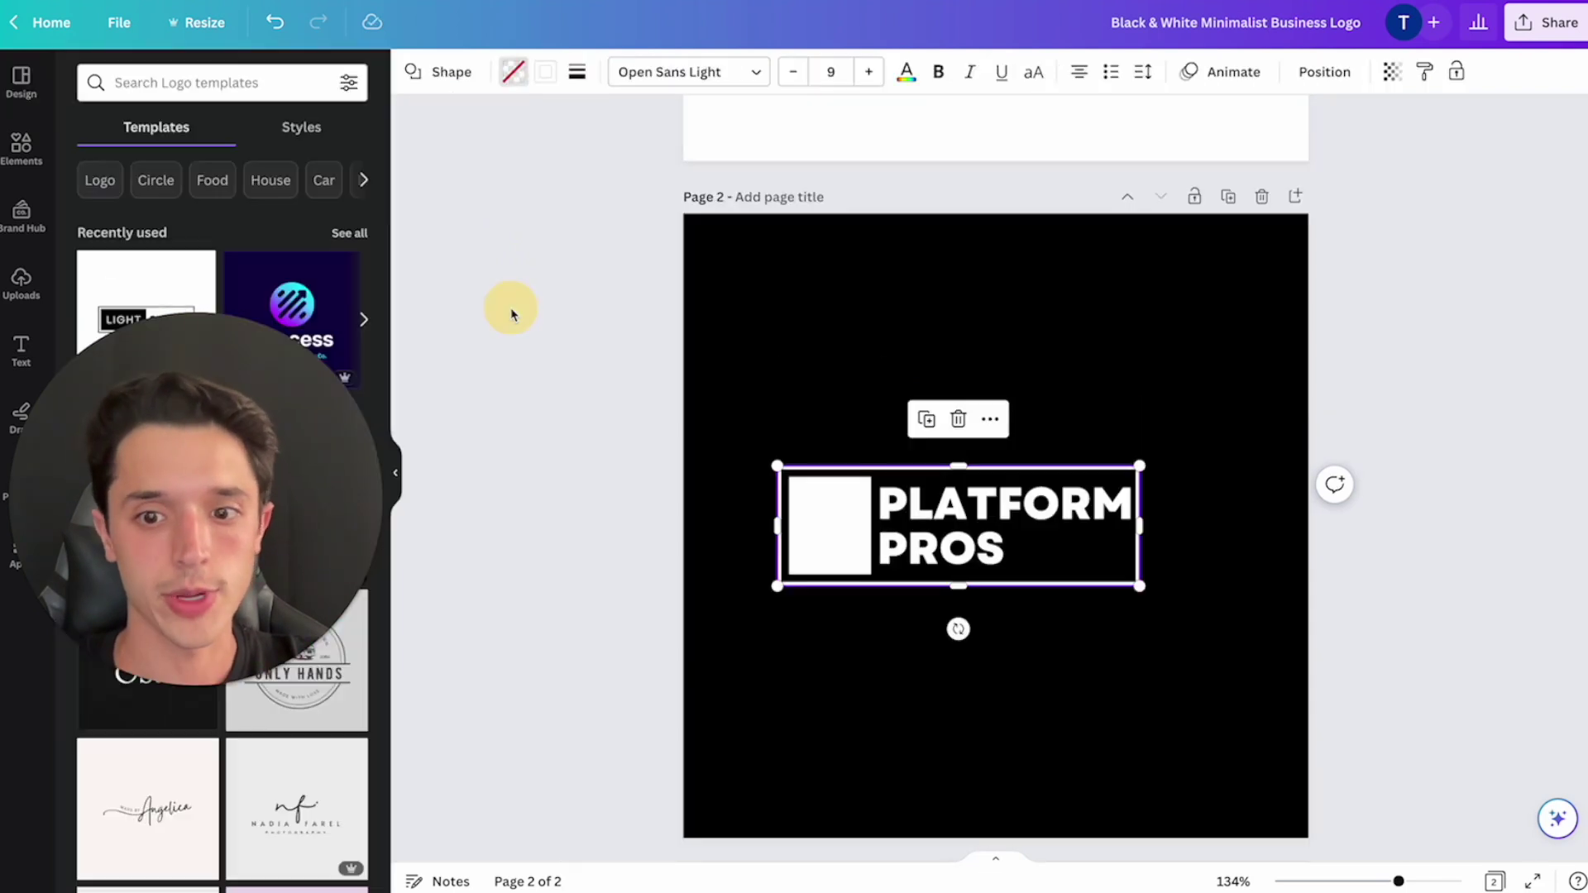
- Set the AI text inside the white block on page 2 to black
click(836, 515)
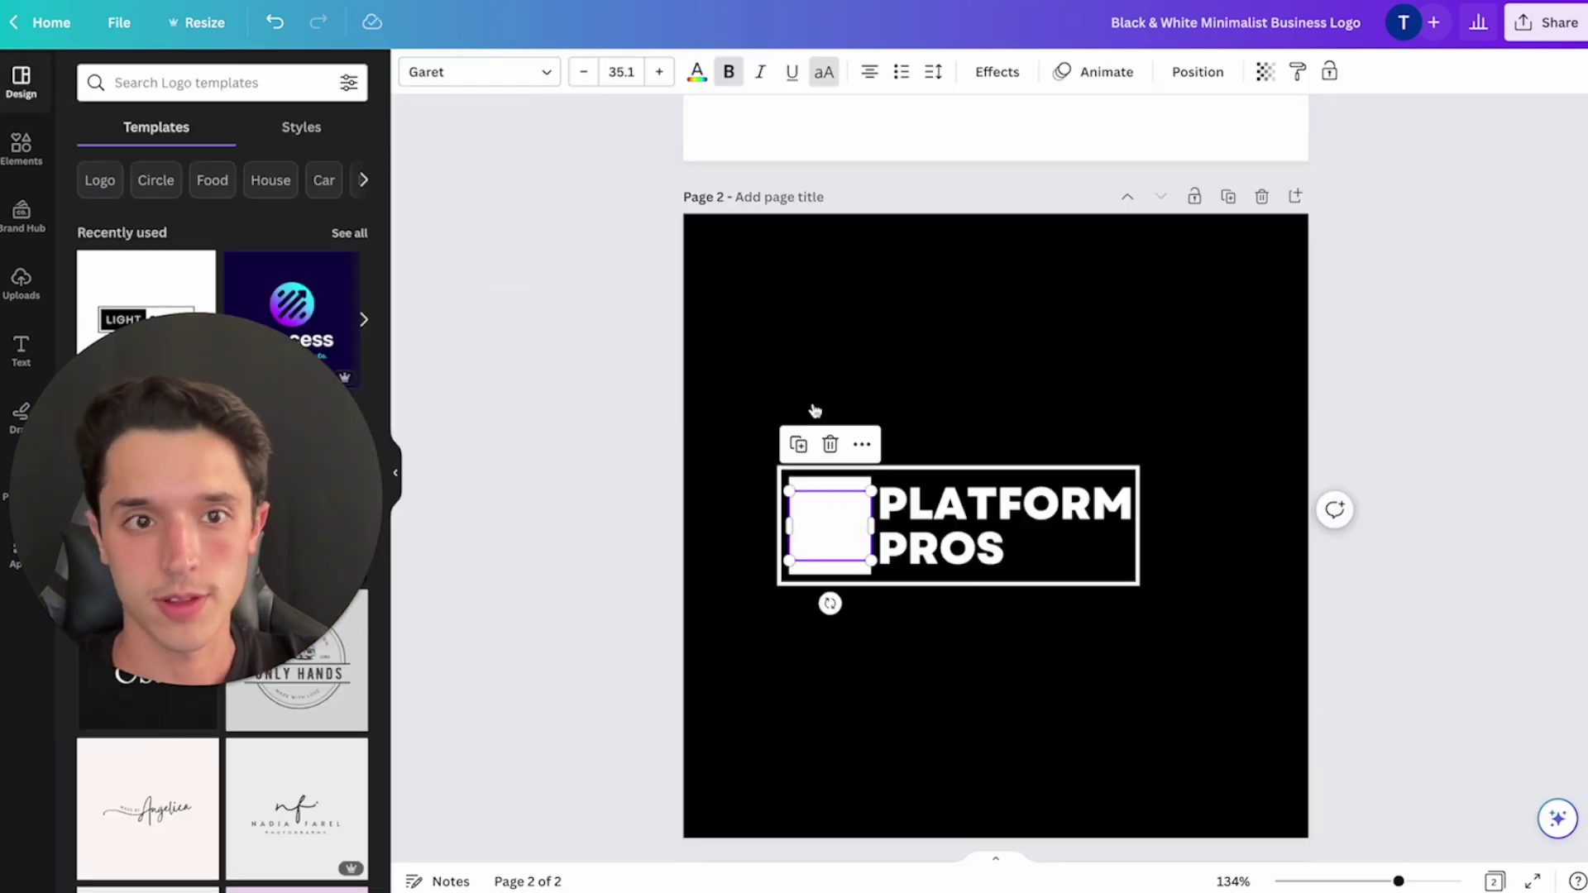
click(695, 72)
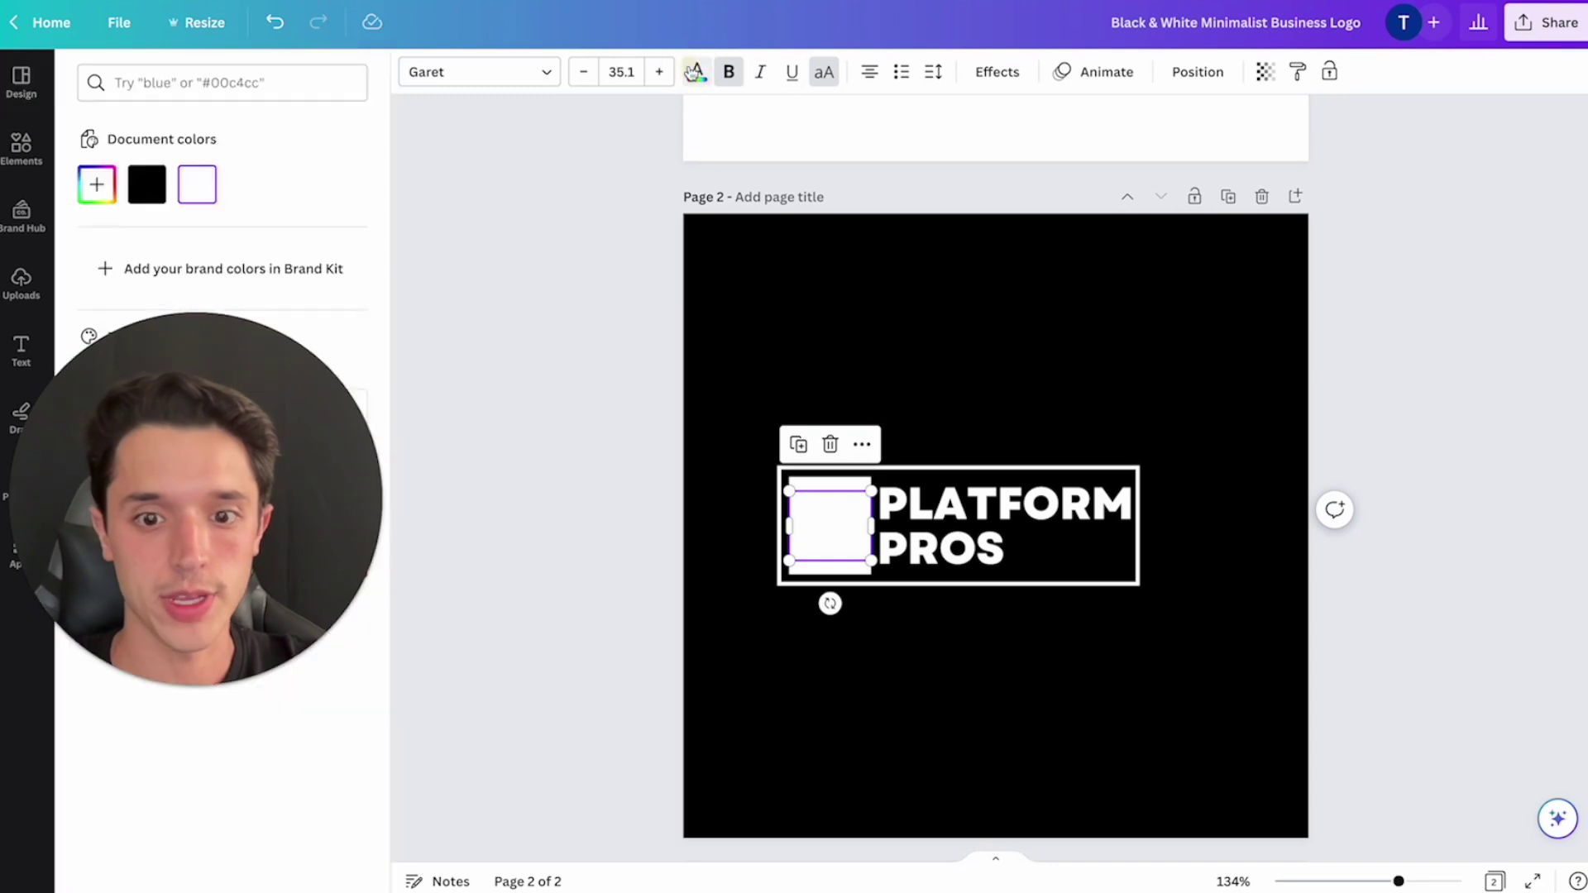
click(161, 188)
click(538, 311)
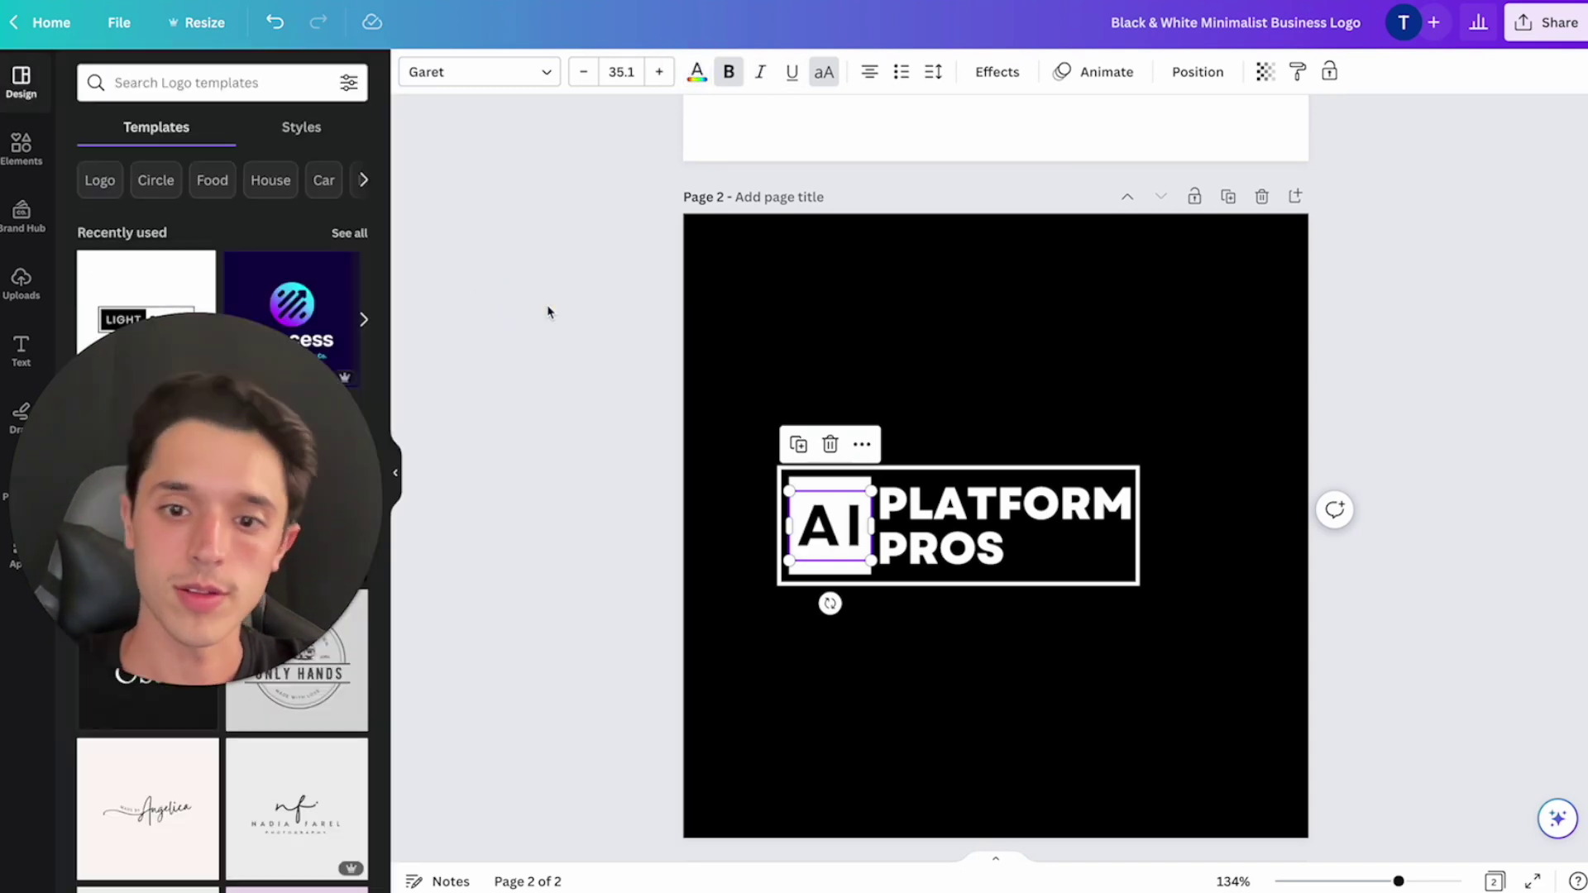
- Create a resized copy of the logo design at 1980 × 1020 px
scroll(616, 245, up, 4)
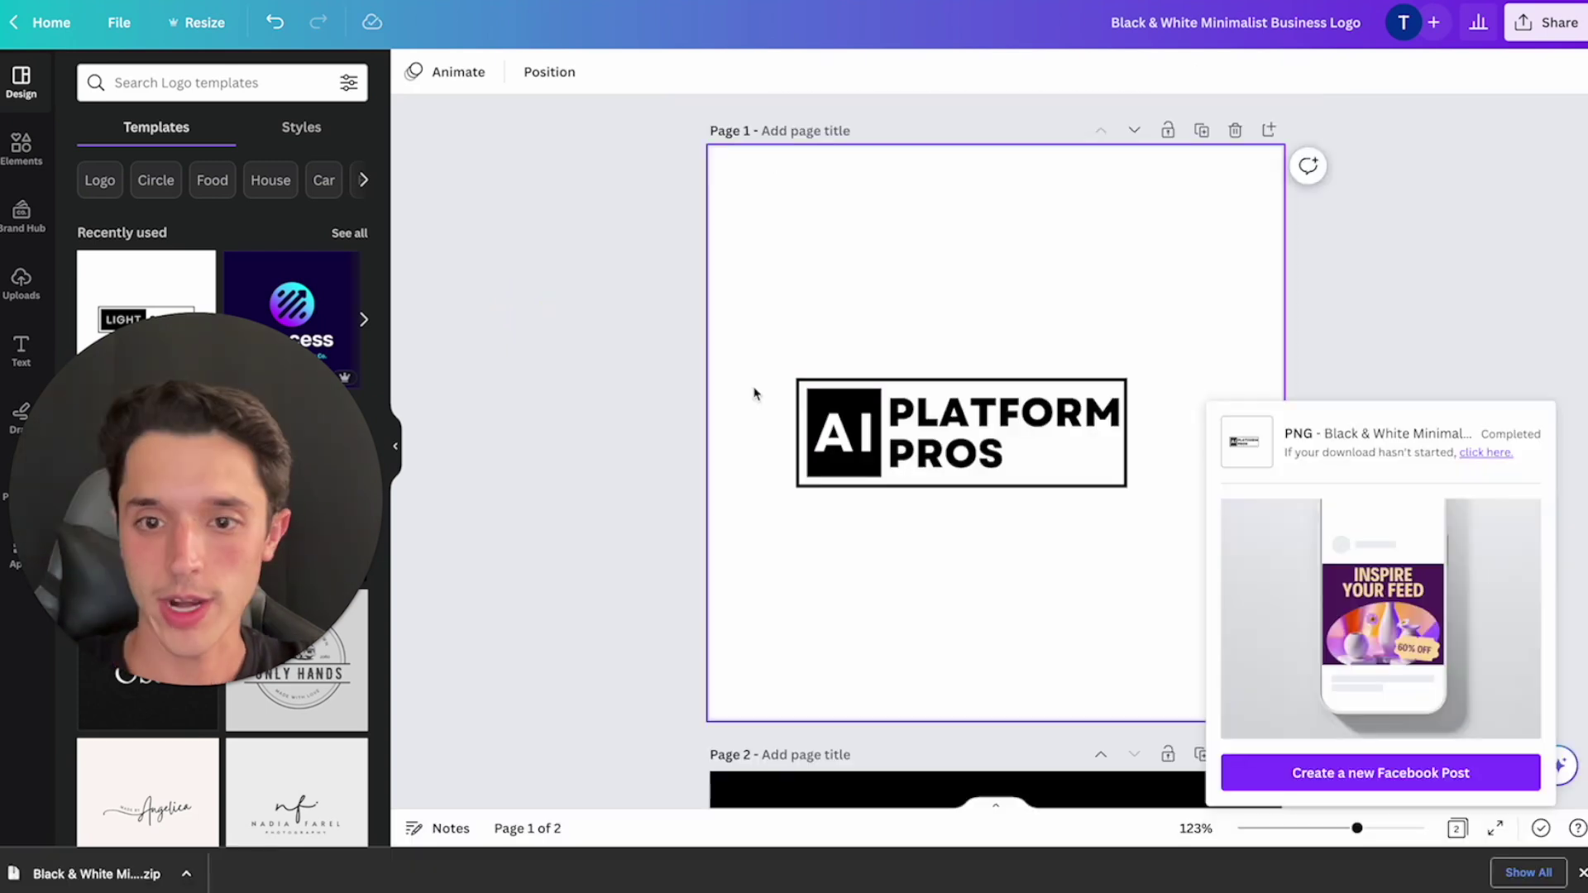
click(774, 281)
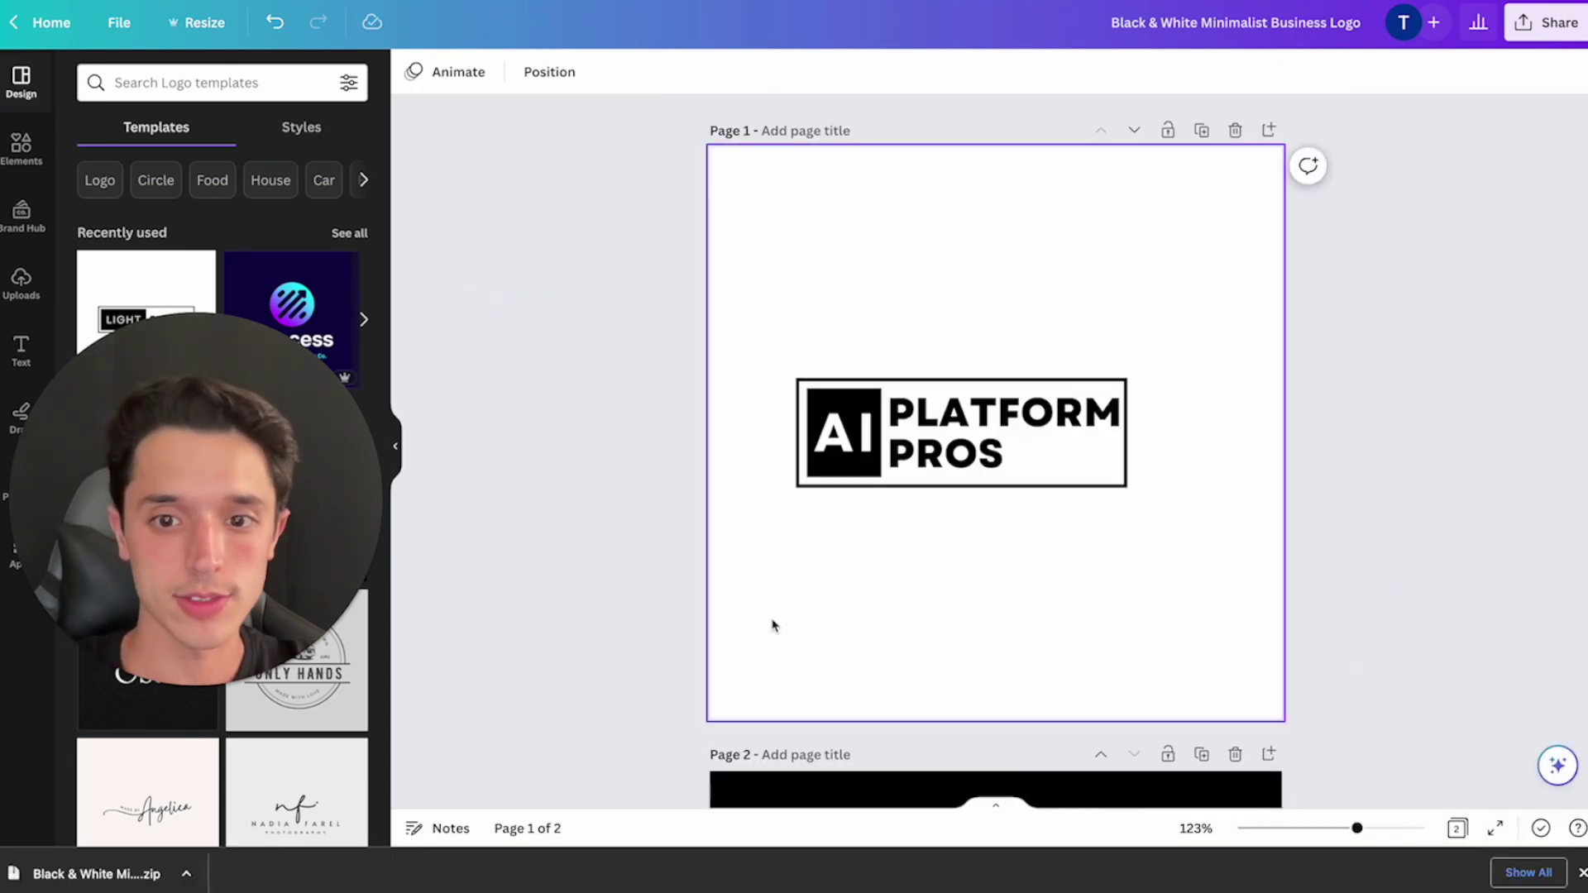
scroll(949, 354, down, 1)
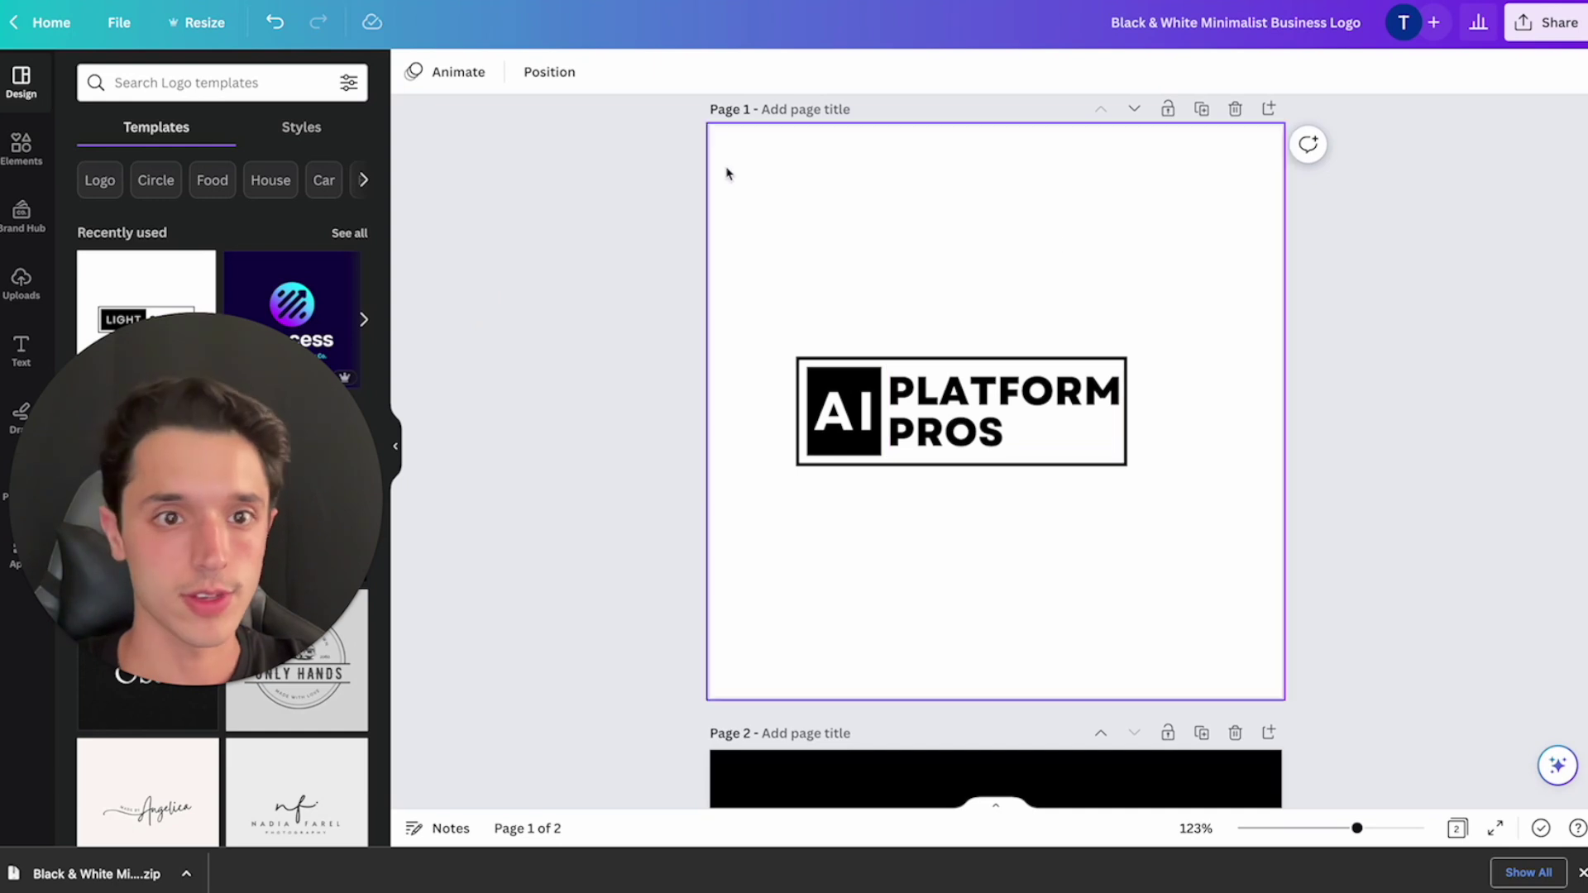
click(211, 27)
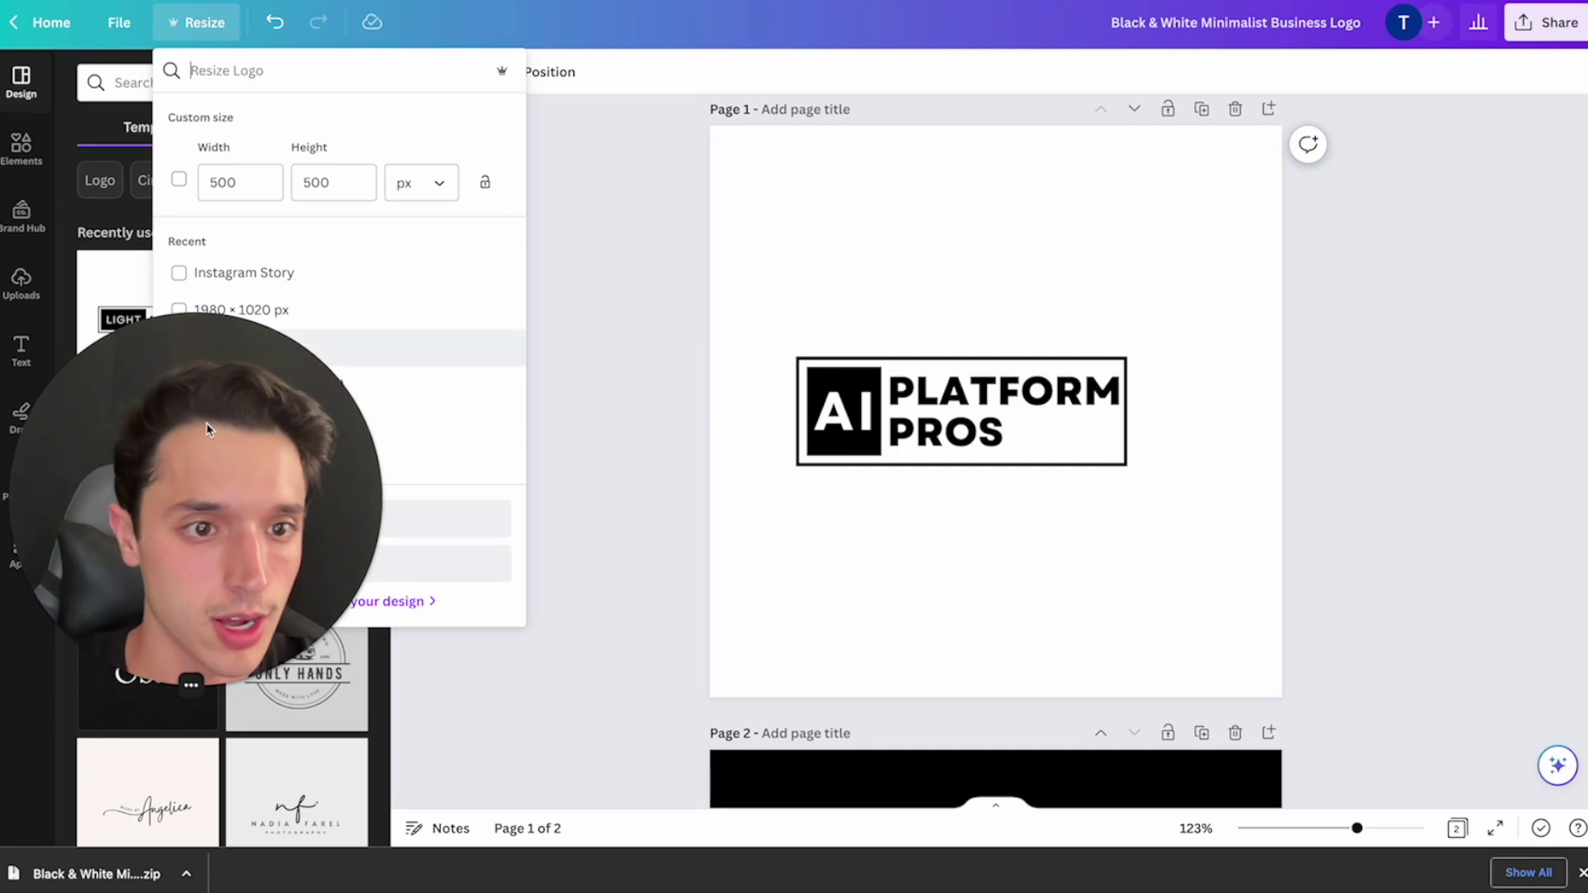
drag(145, 491, 619, 173)
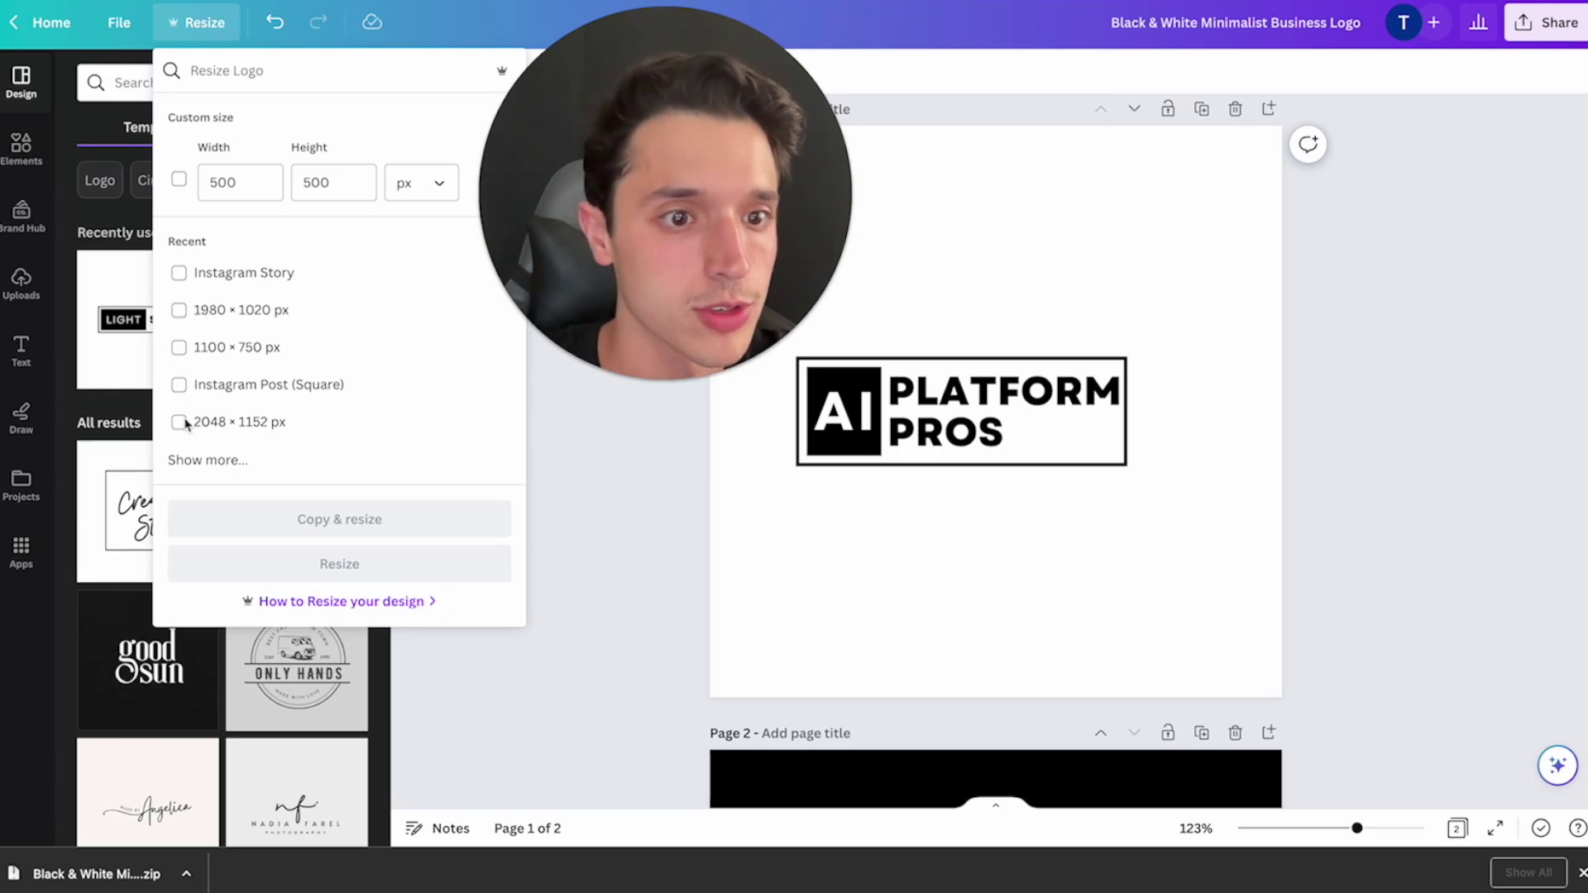
click(211, 459)
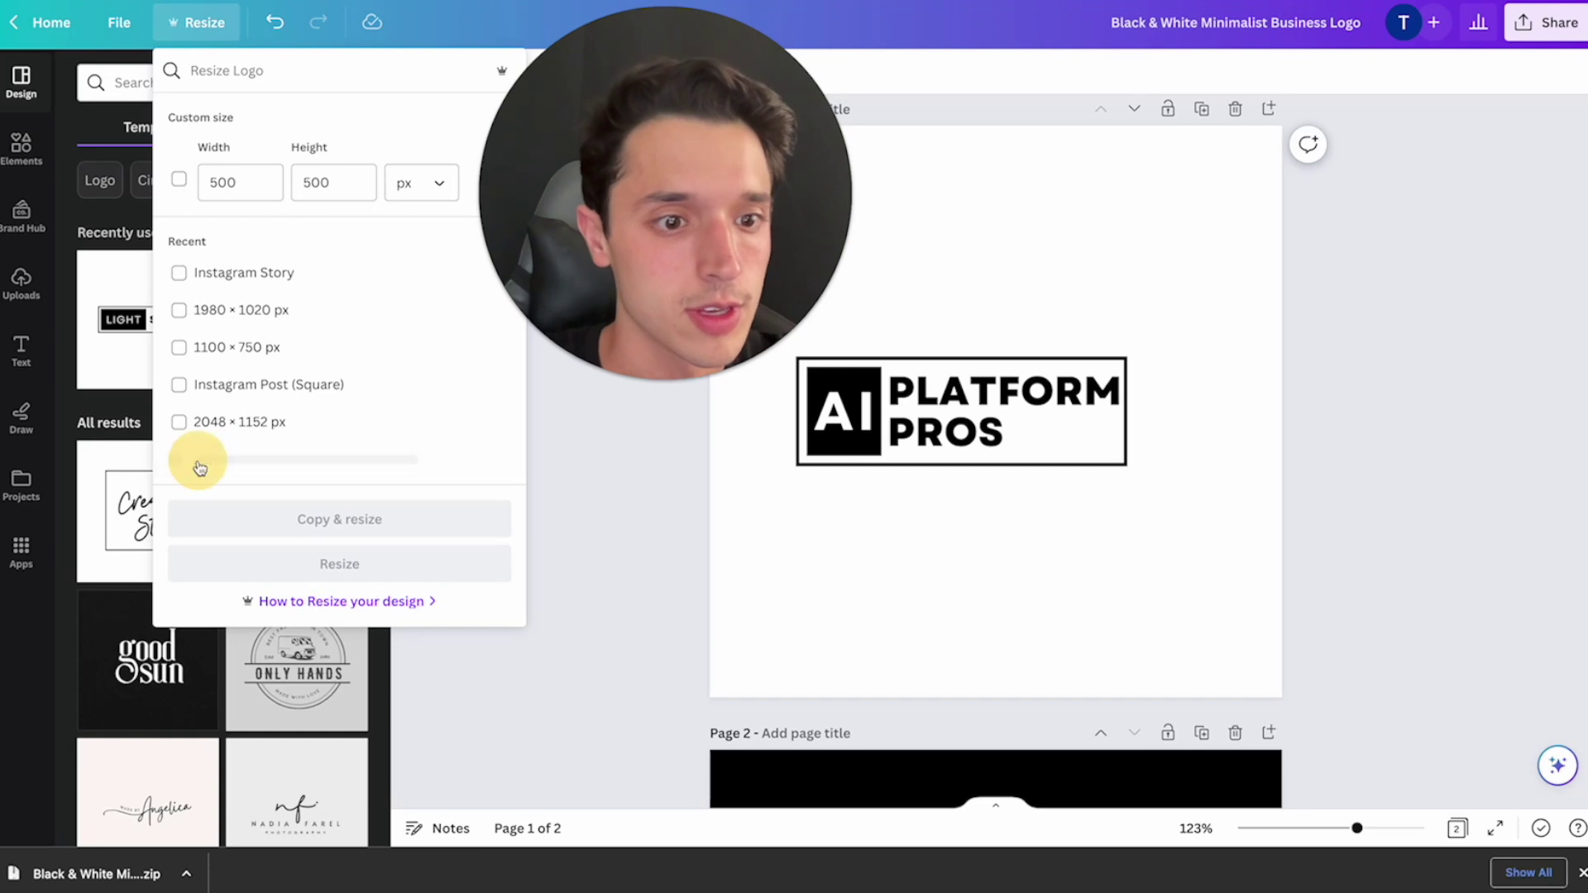
click(178, 310)
click(267, 529)
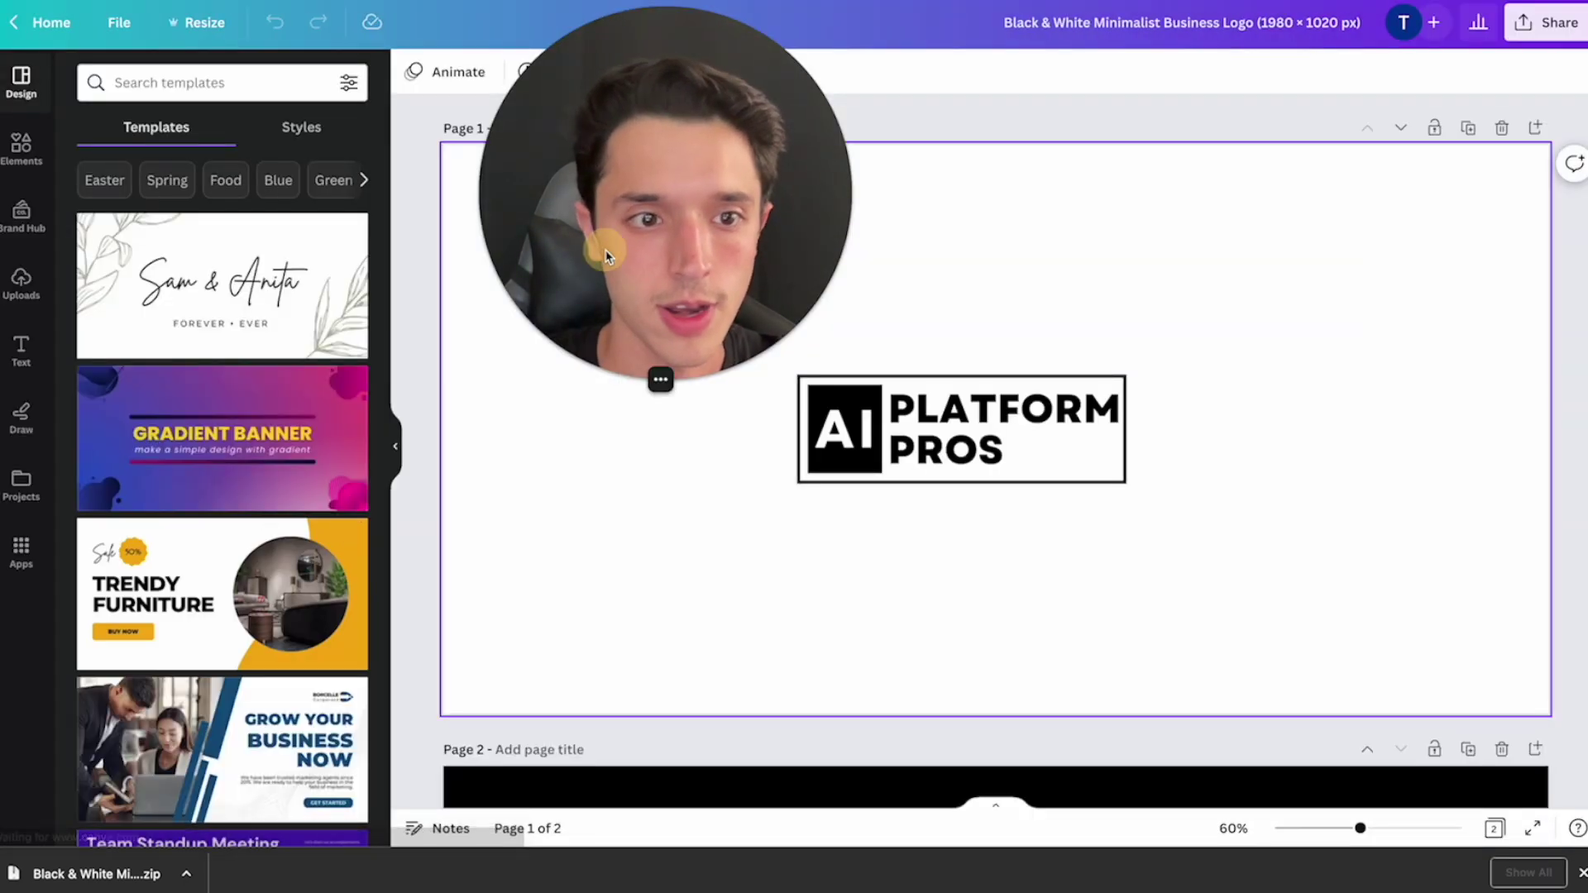
- Enlarge the whole page 1 logo to nearly the full page width and centre it on the page
click(721, 522)
drag(718, 427, 1188, 439)
drag(1126, 484, 1521, 709)
drag(798, 375, 518, 157)
mouse_move(935, 449)
mouse_down()
mouse_move(890, 439)
mouse_move(918, 430)
mouse_up()
click(1145, 201)
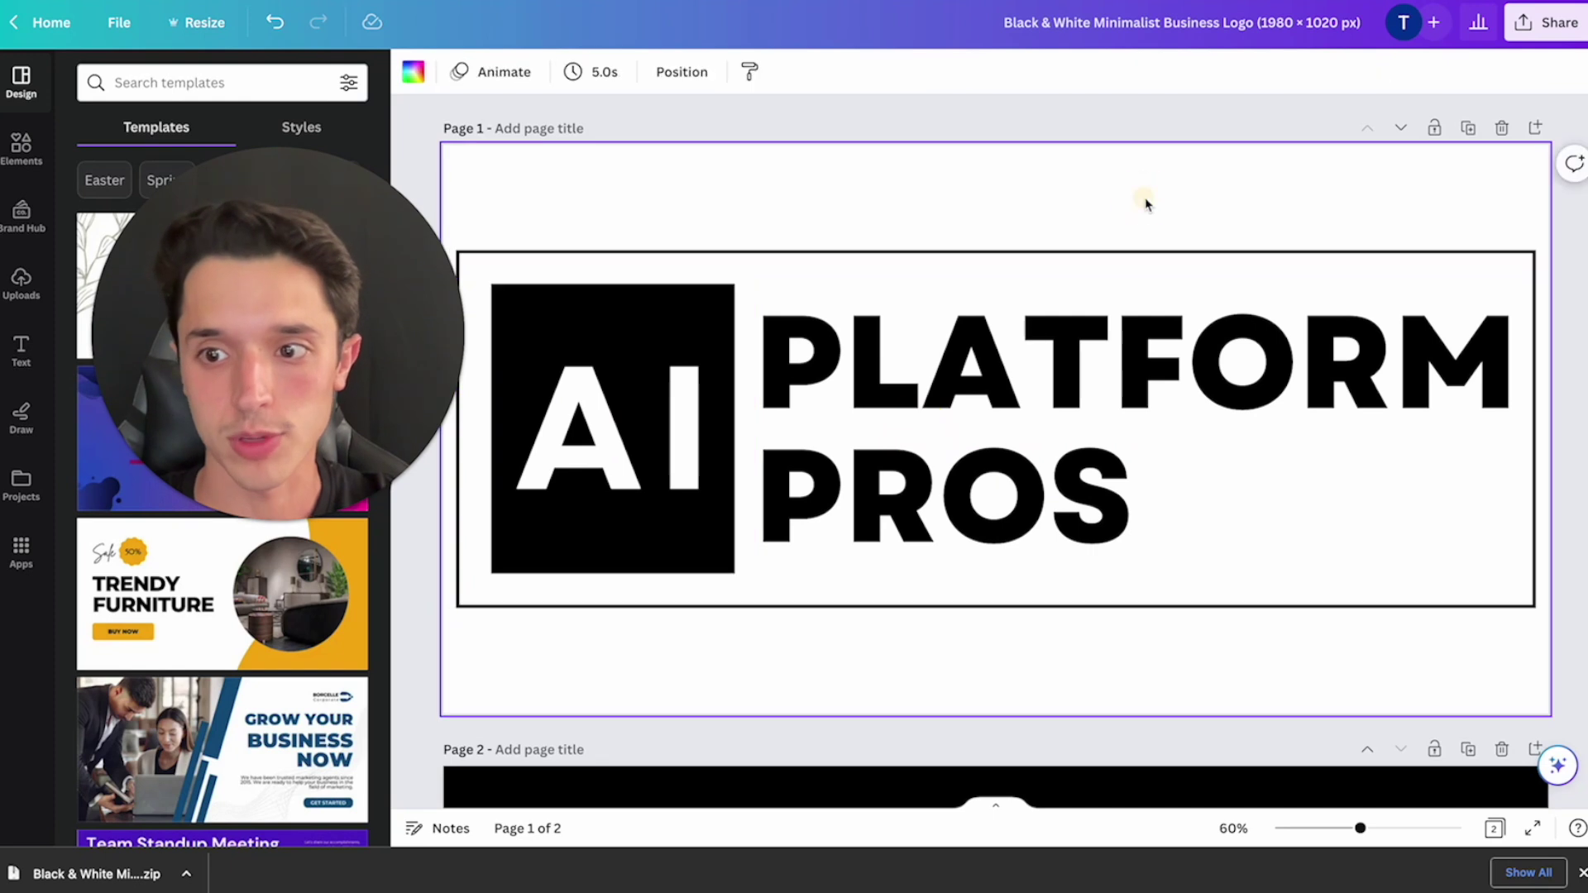
- Enlarge the white page 2 logo to nearly the full page width and centre it on the black background
scroll(1034, 496, down, 7)
drag(1208, 418, 754, 497)
drag(797, 514, 460, 625)
drag(1126, 404, 1514, 223)
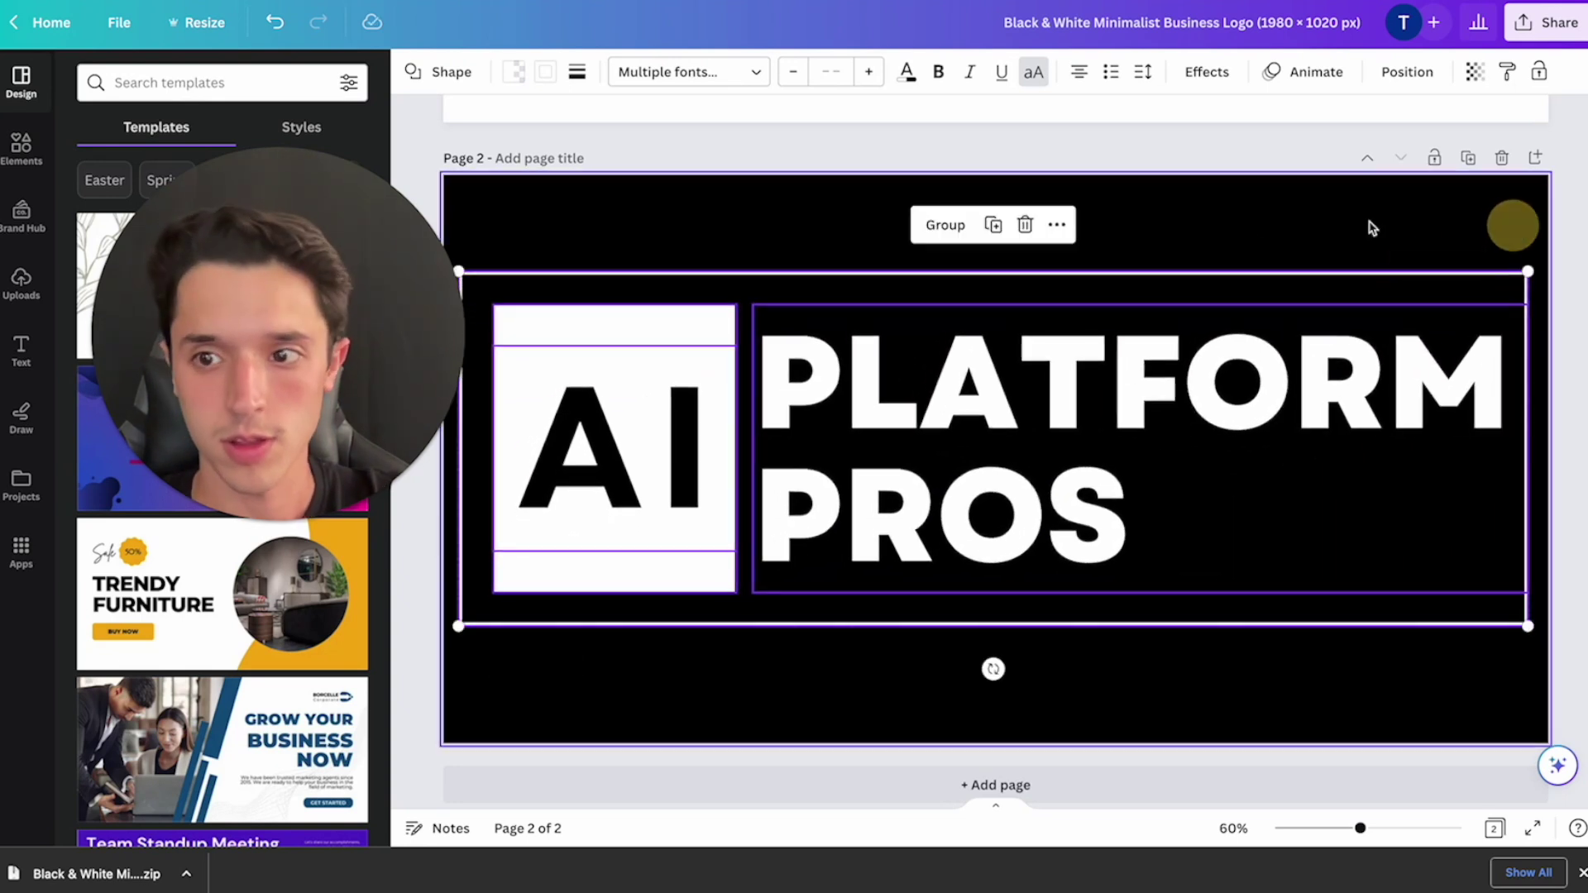
scroll(1248, 241, up, 5)
scroll(1253, 245, down, 5)
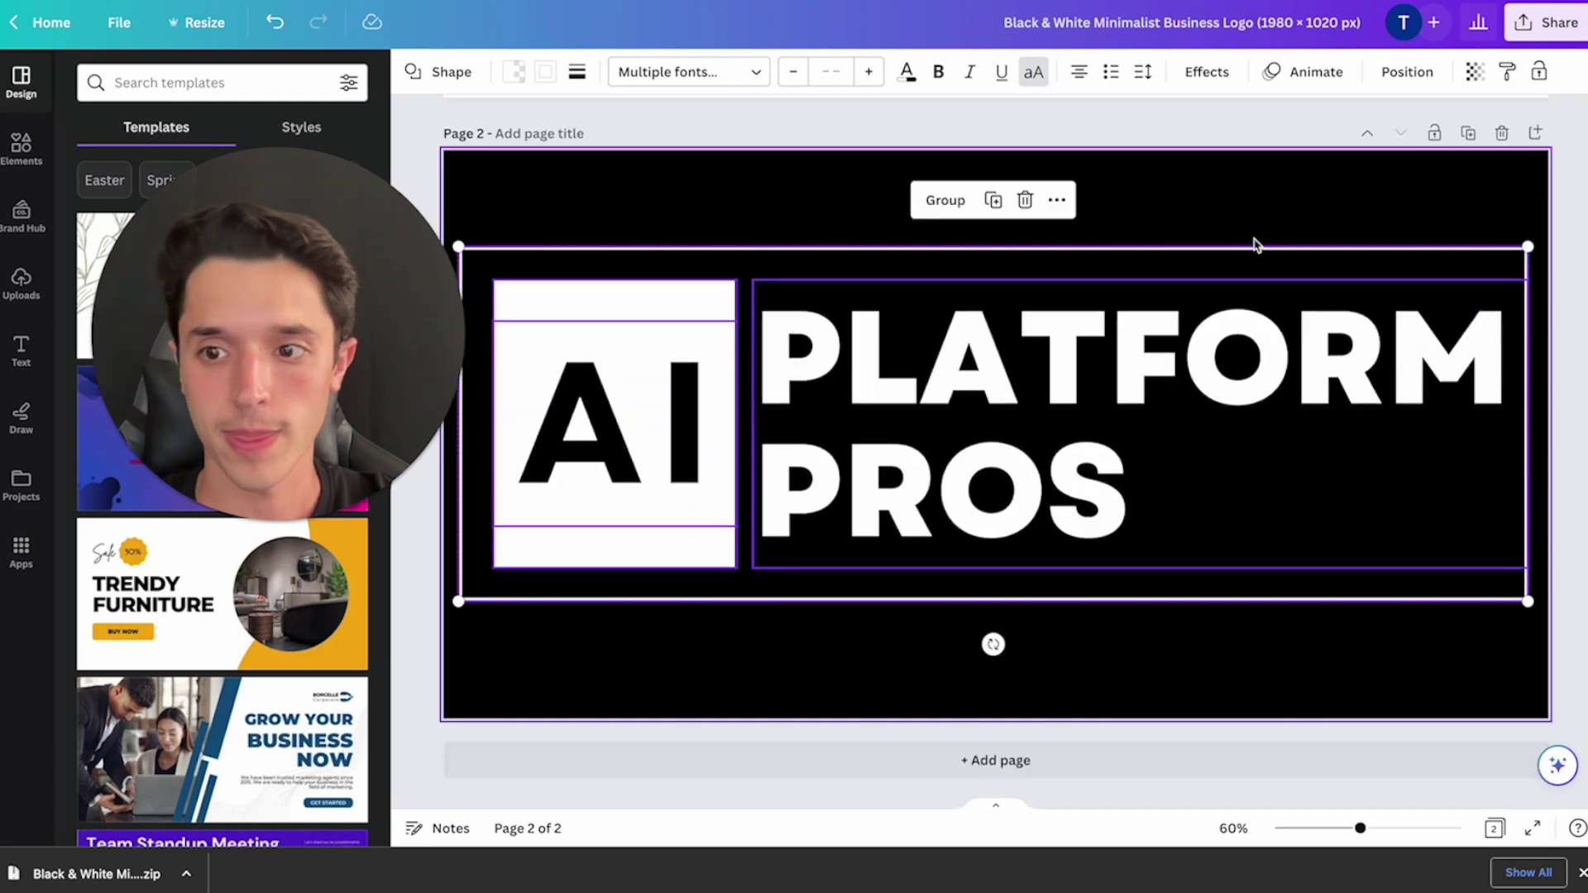
mouse_move(1166, 459)
mouse_down()
mouse_move(1149, 461)
mouse_move(1173, 458)
mouse_move(1174, 429)
mouse_move(1173, 467)
mouse_up()
click(1555, 172)
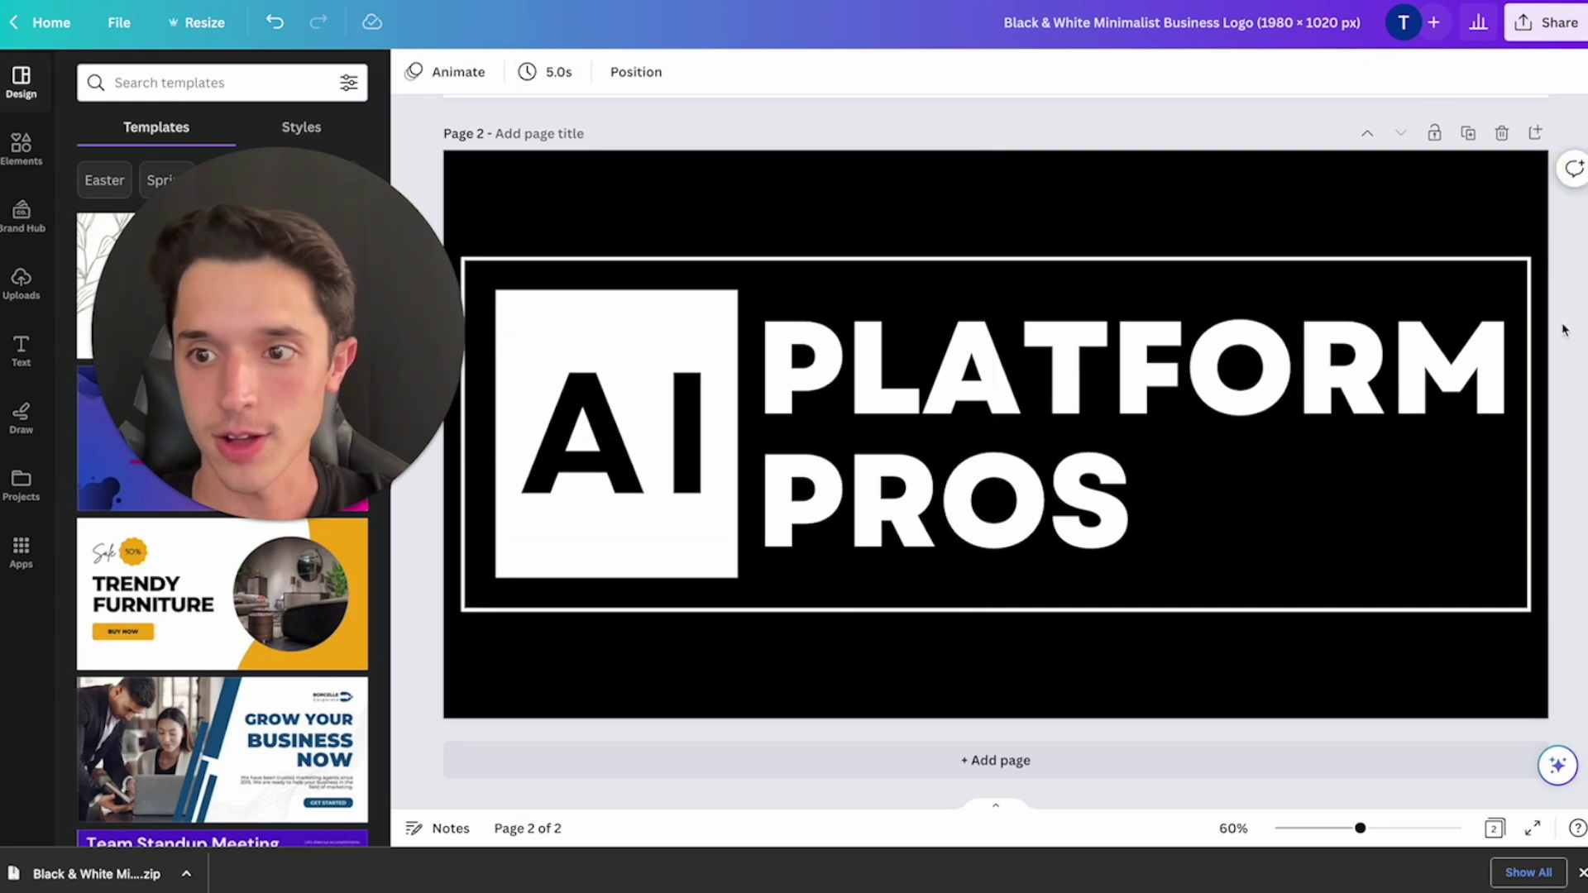
- Download both pages as PNG with a transparent background
scroll(1191, 285, up, 5)
click(1538, 34)
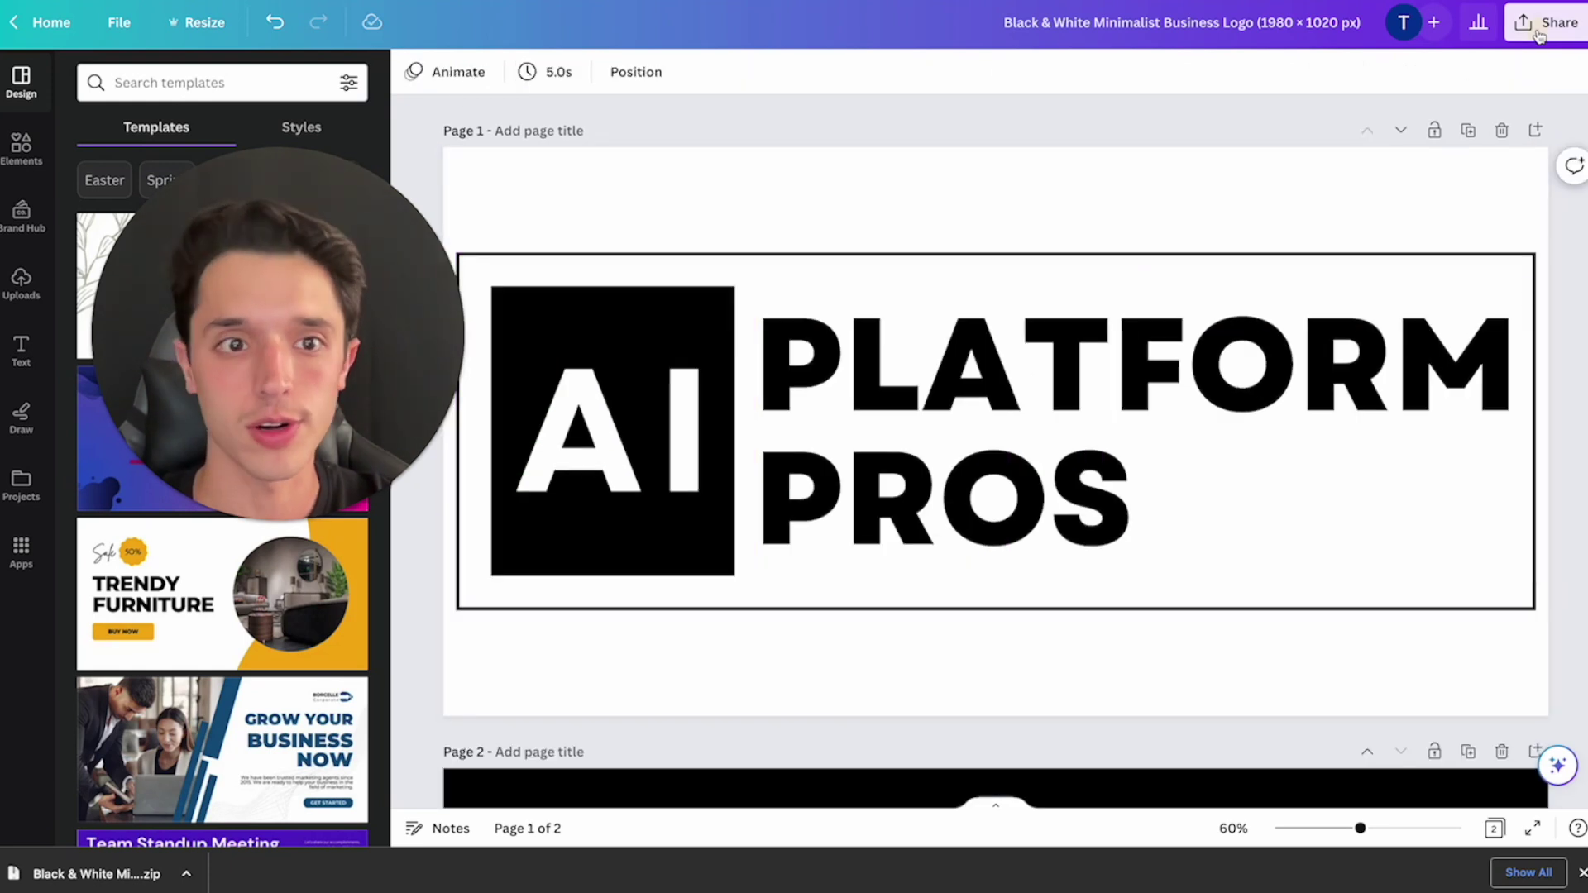
click(1244, 495)
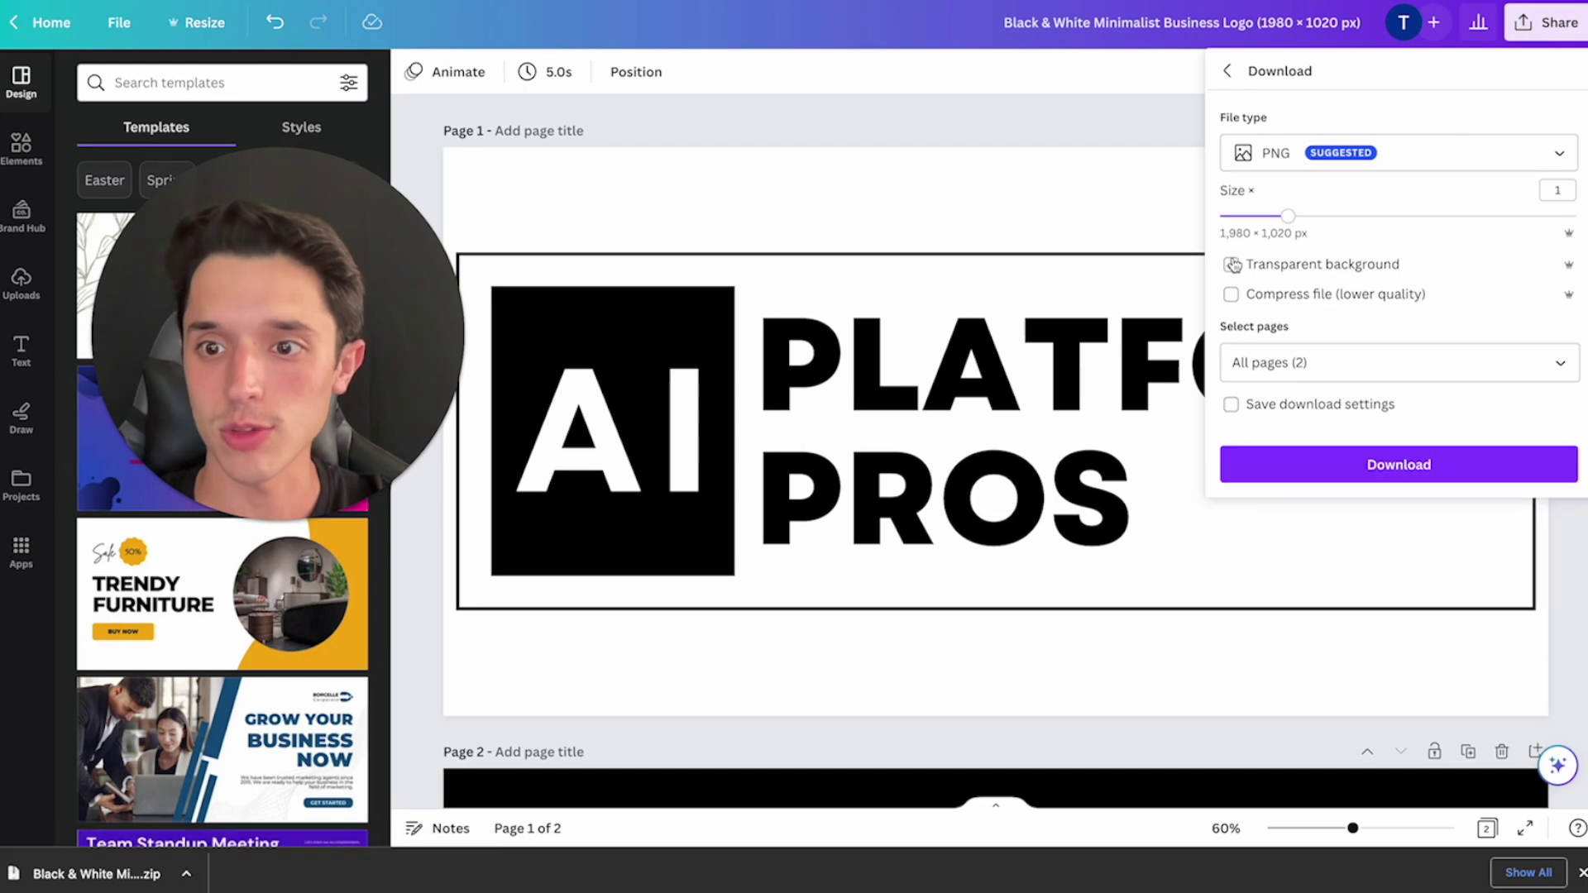
click(1230, 264)
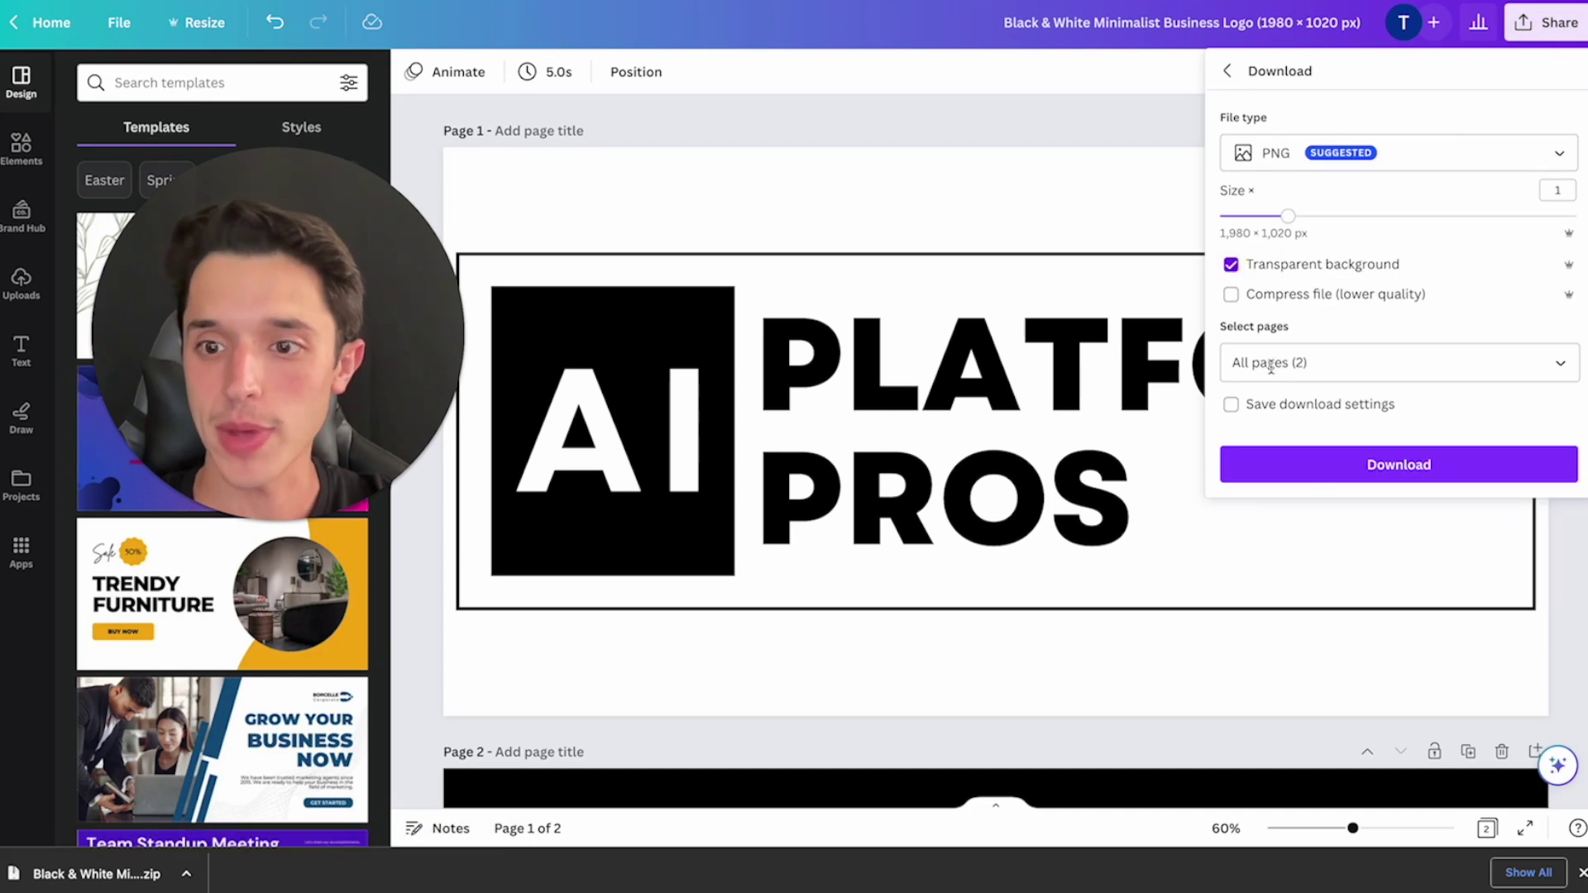
click(1318, 468)
- Preview the downloaded 1.png and 2.png to check their transparent backgrounds, and close the previews and folder
mouse_move(364, 868)
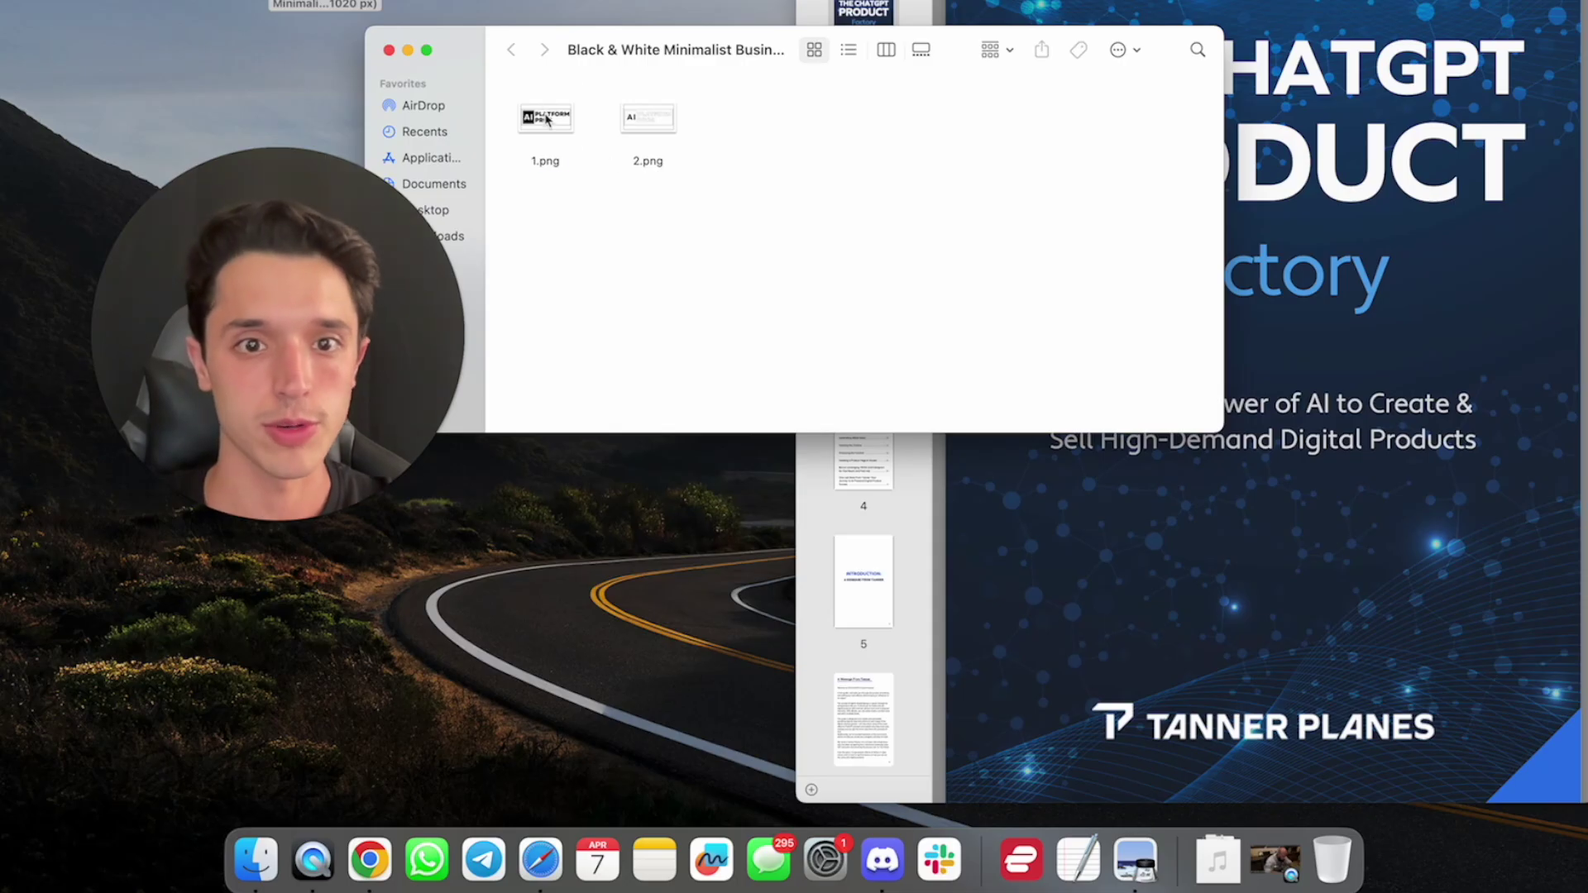
double_click(545, 120)
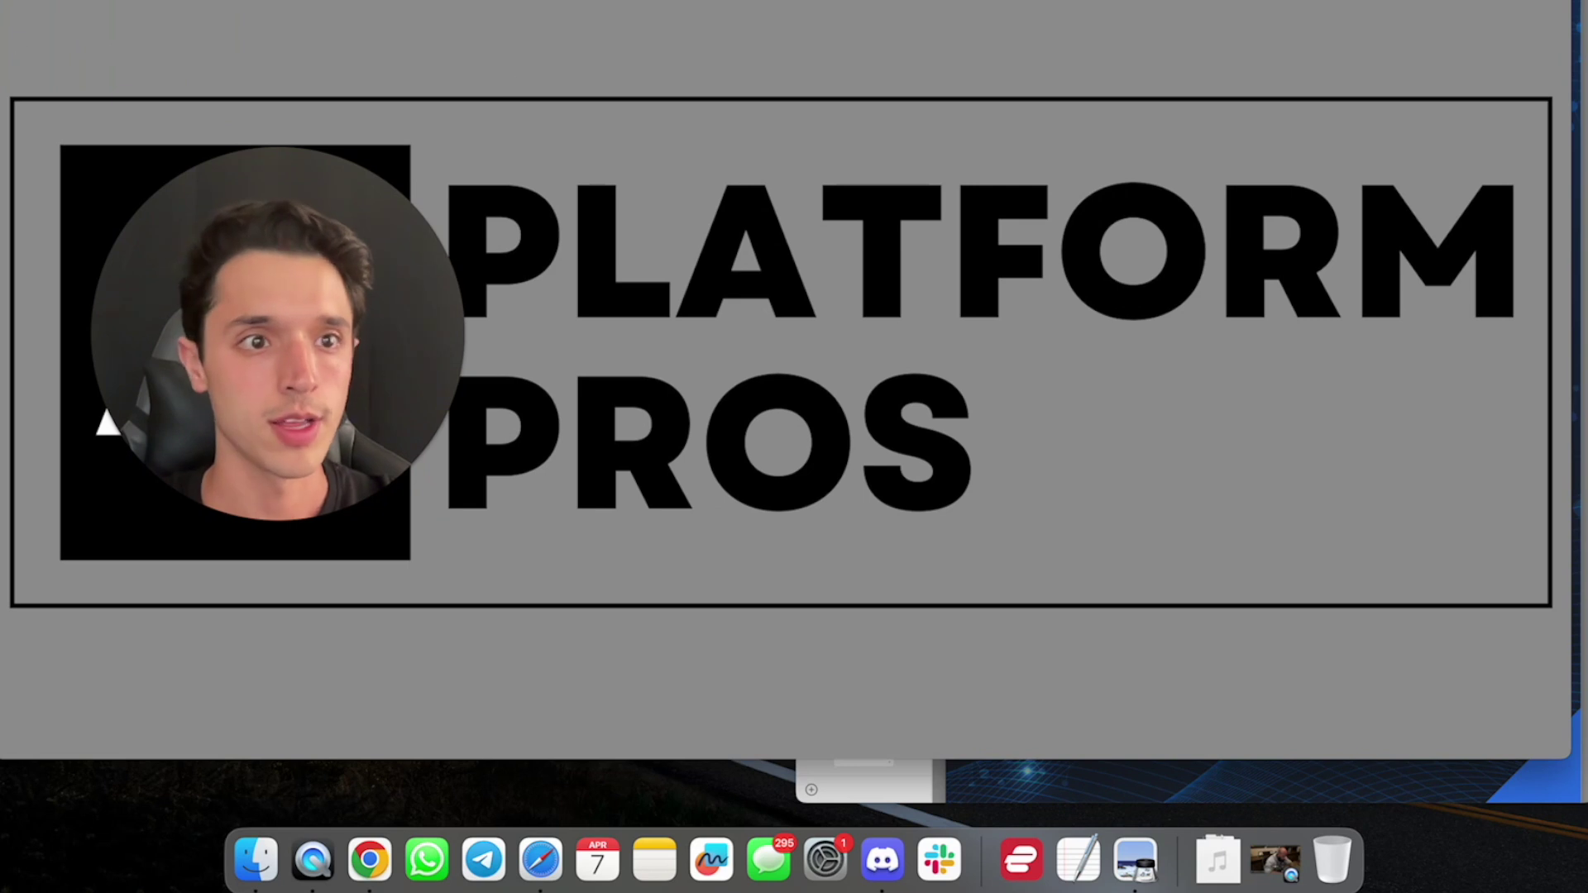
key(super+w)
double_click(633, 116)
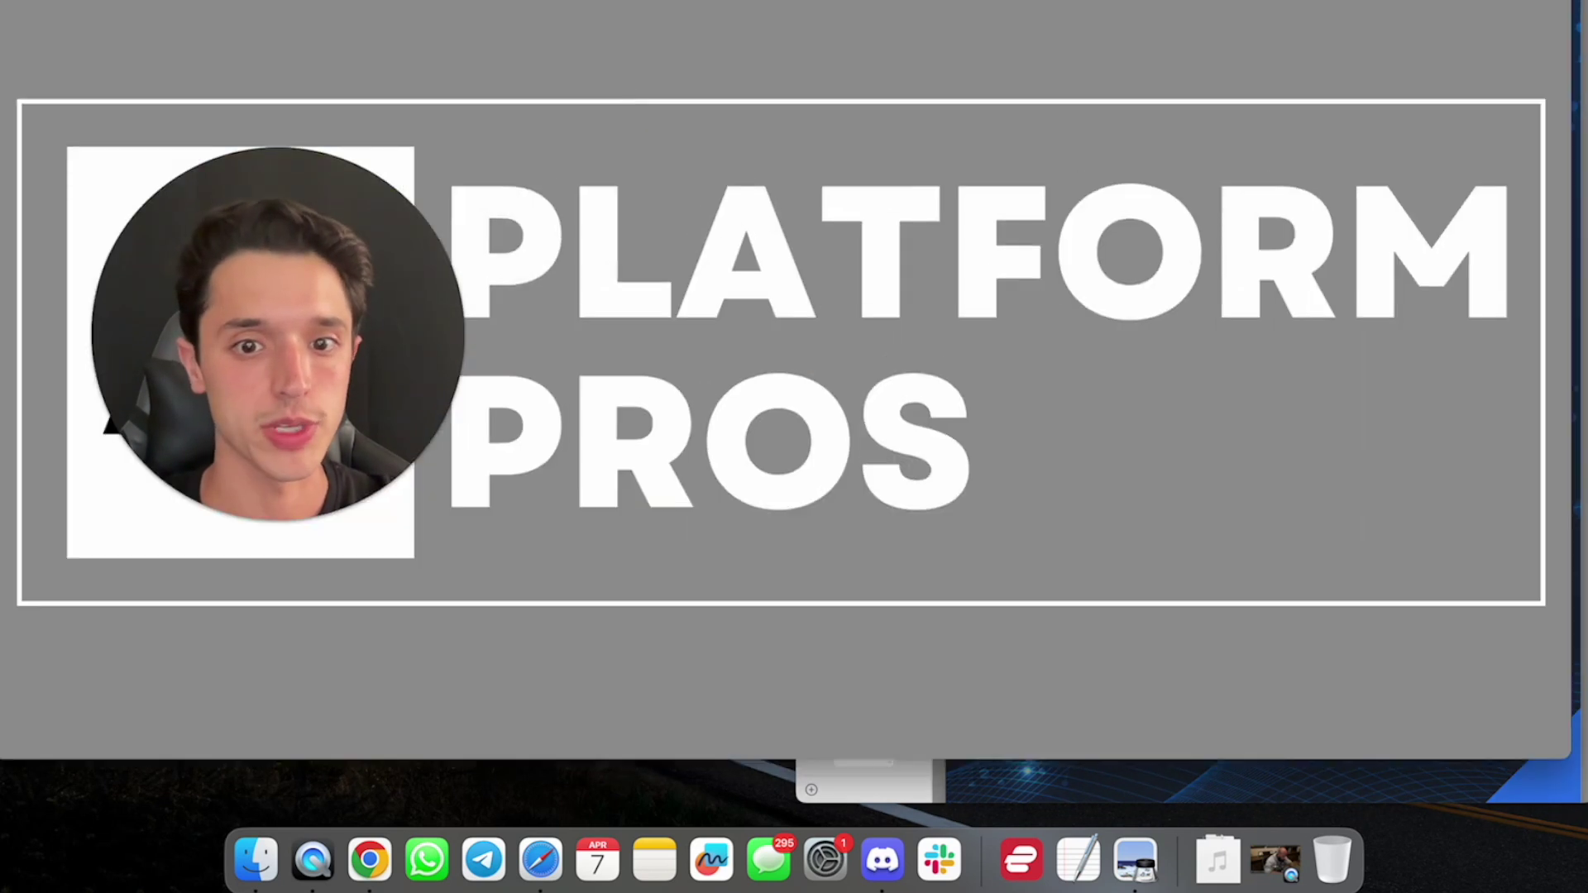
key(super+w)
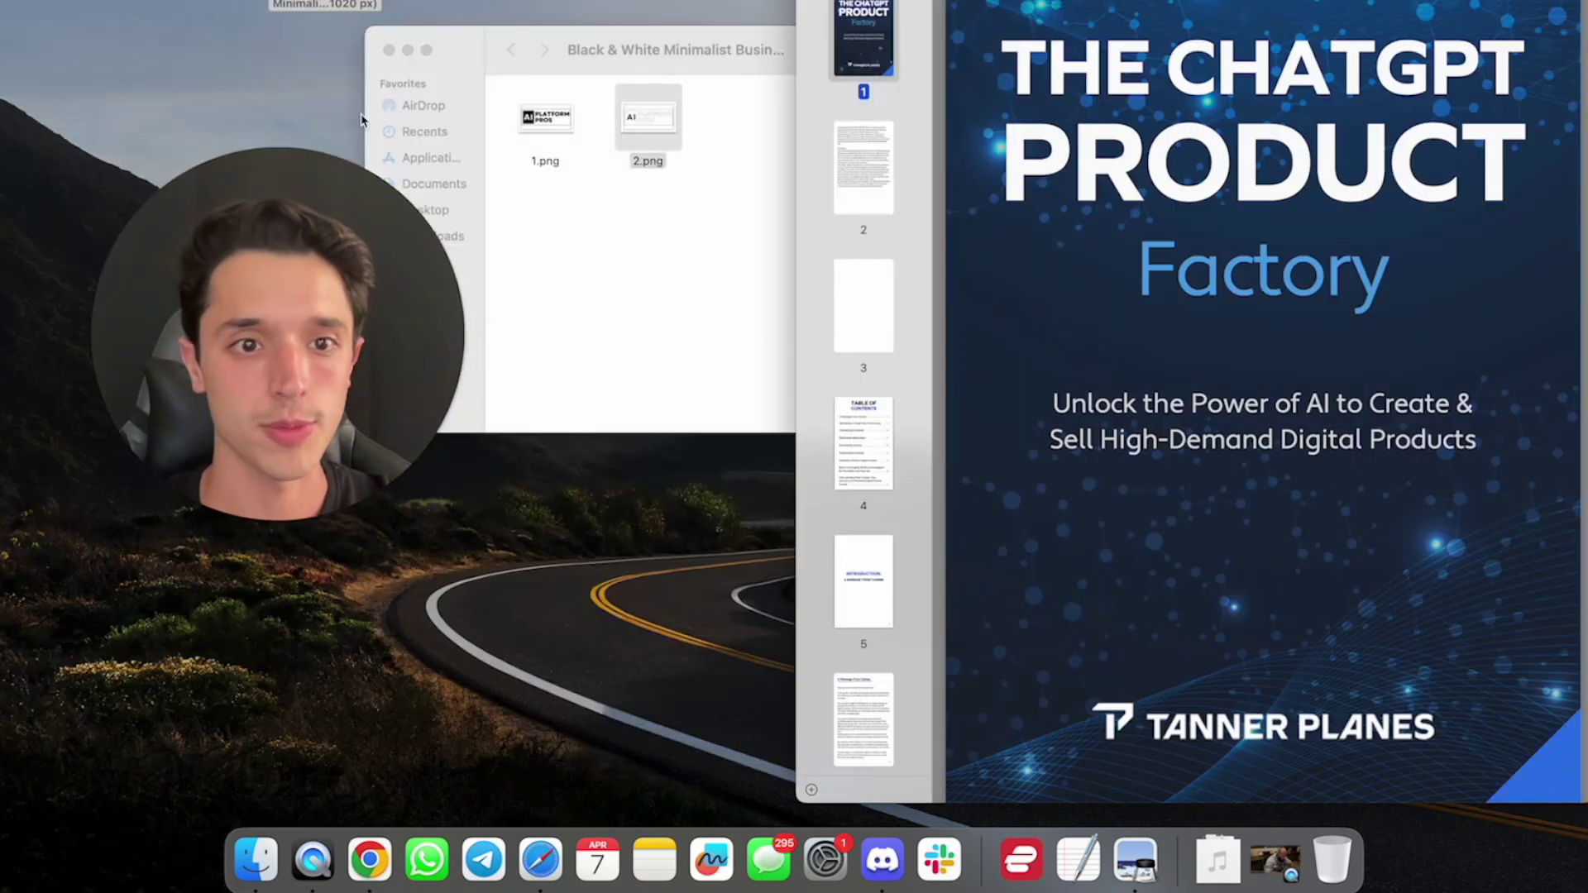
click(585, 255)
click(389, 51)
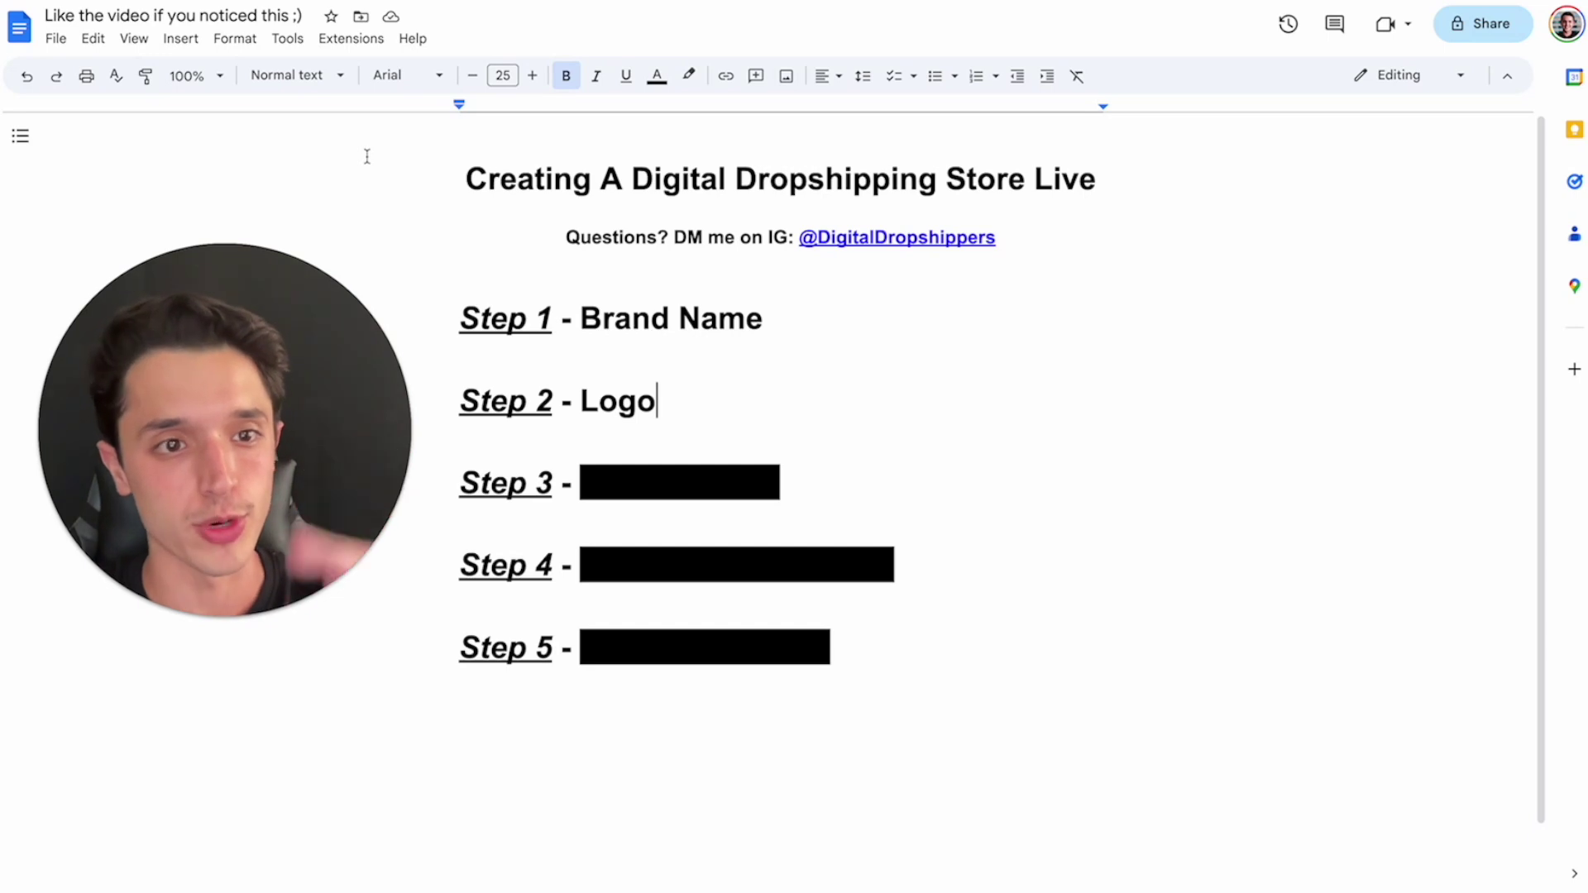
- Switch to the Google Docs outline and undo the blacking-out of the Step 3 title, Color Pallette
click(27, 76)
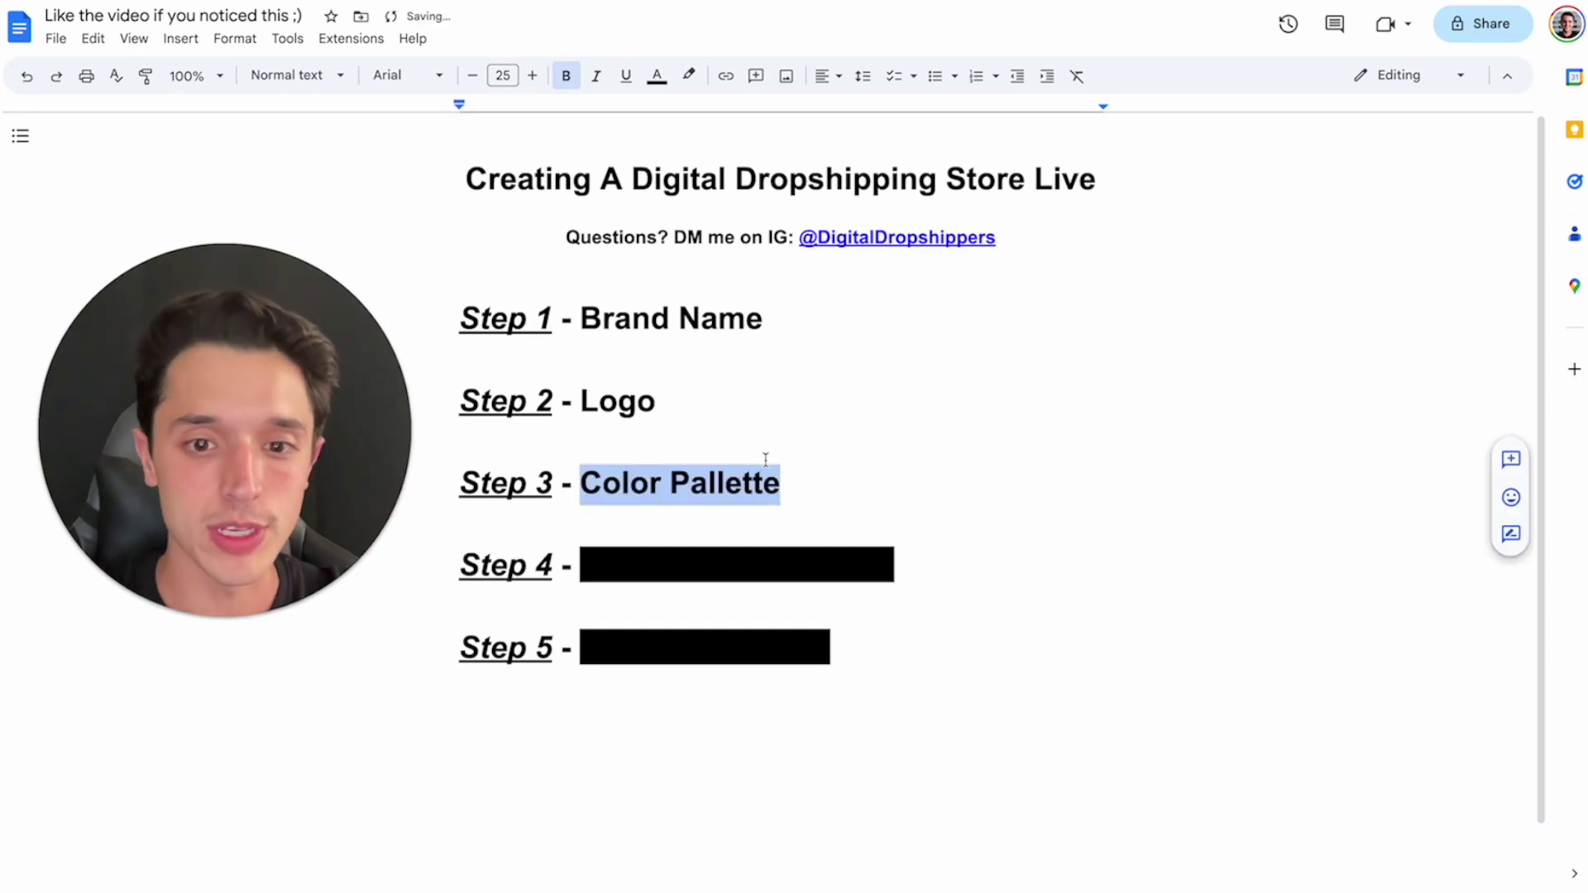
click(784, 484)
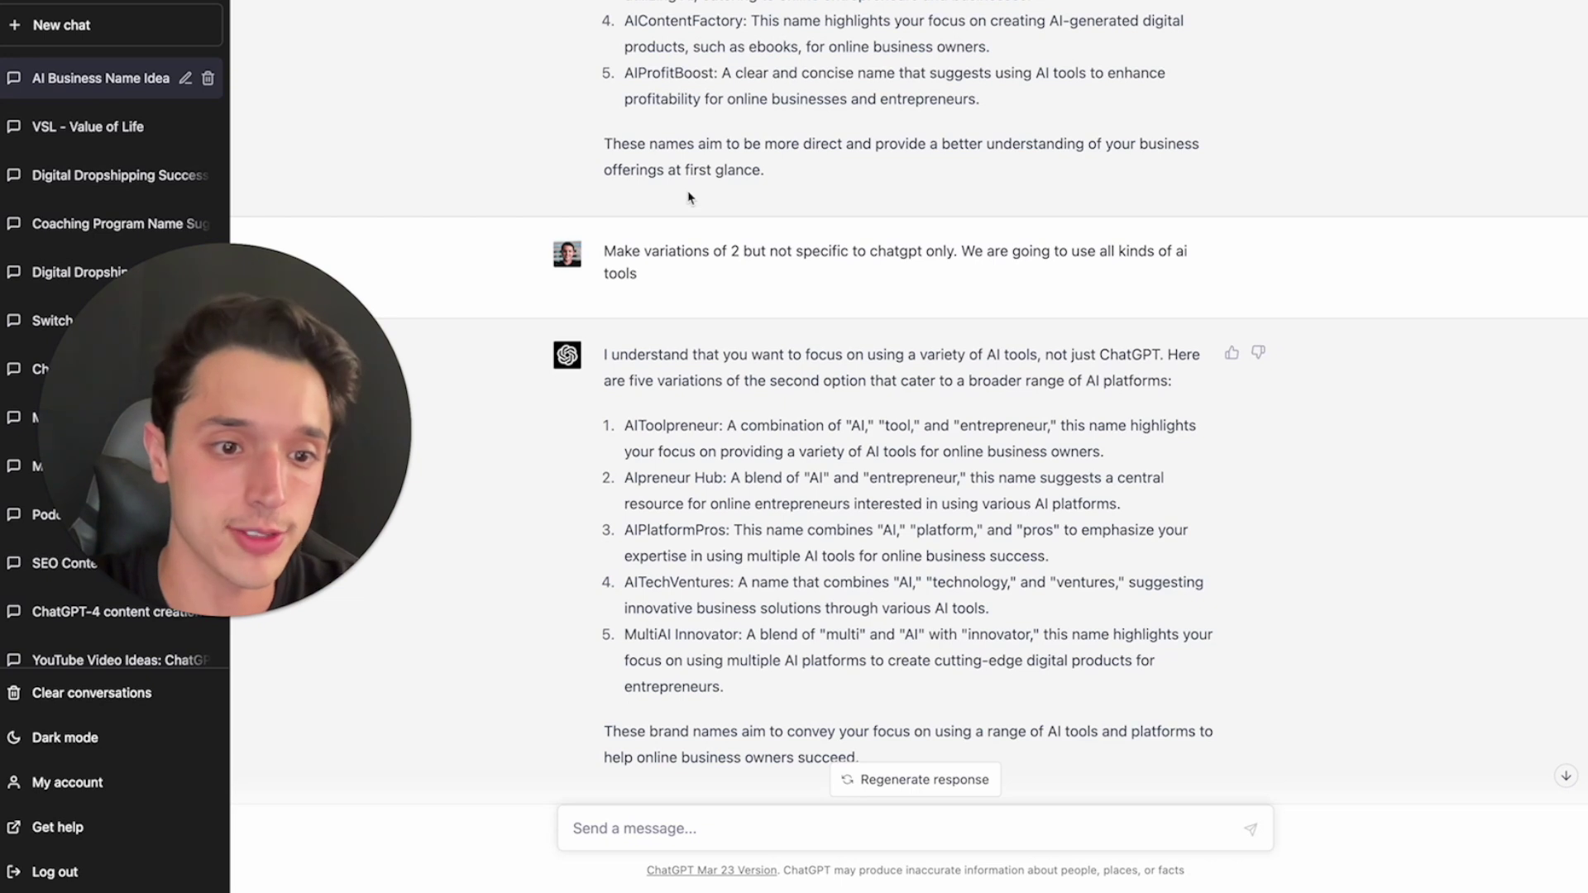
- In the ChatGPT business name chat, ask "Based on the context above, what colors would our ideal customer engage with the most?"
scroll(689, 197, down, 3)
scroll(688, 192, down, 2)
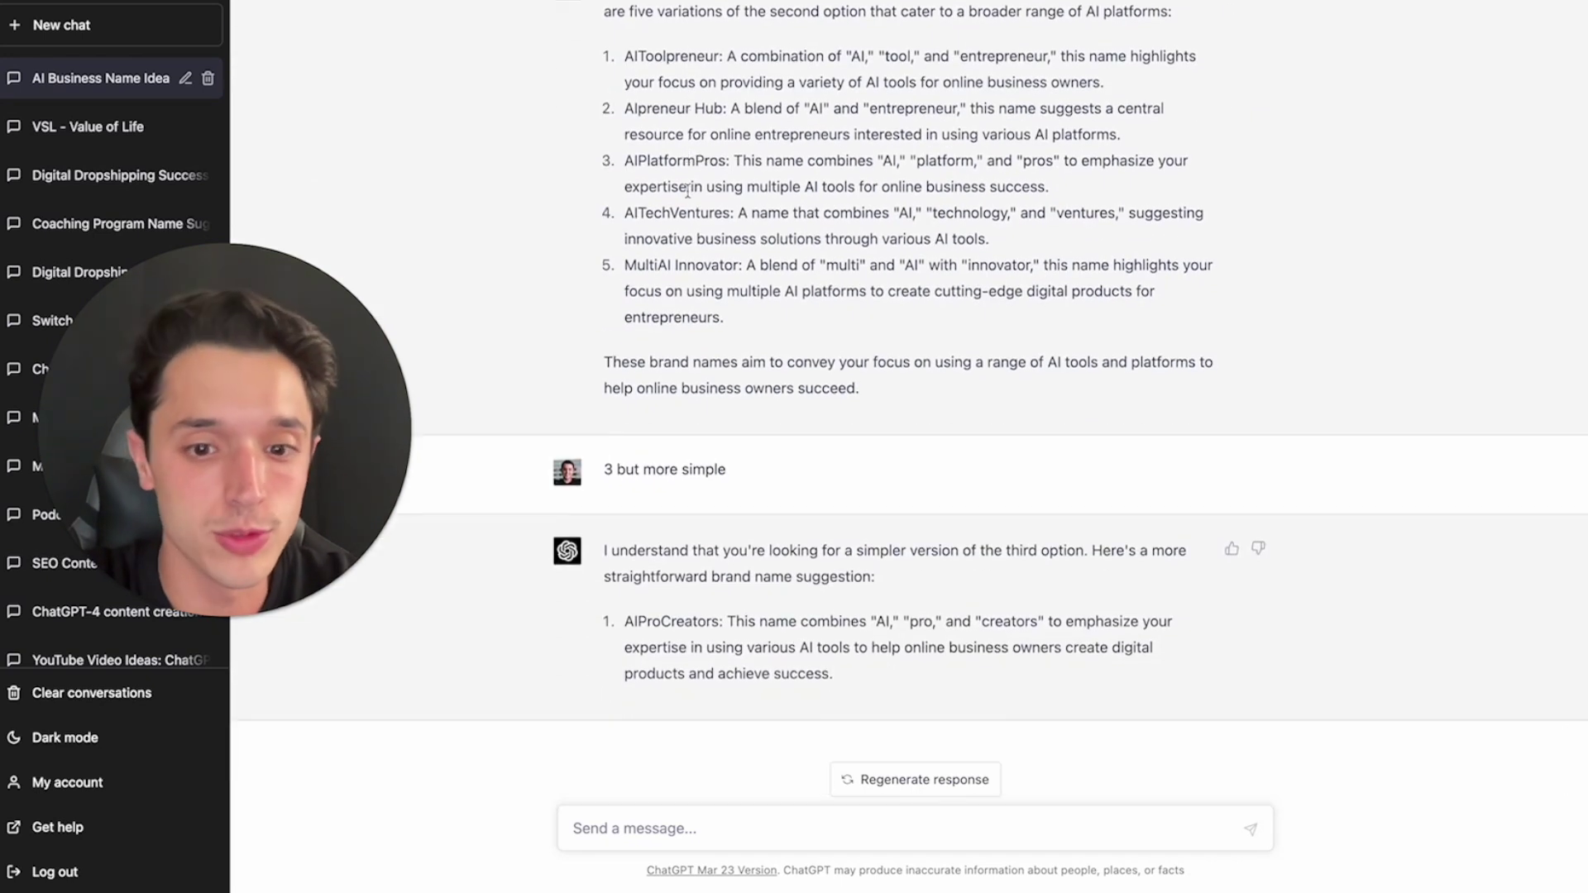
click(662, 817)
text(Based on the context above, what colors would our ideal customer engage with the most?)
key(Return)
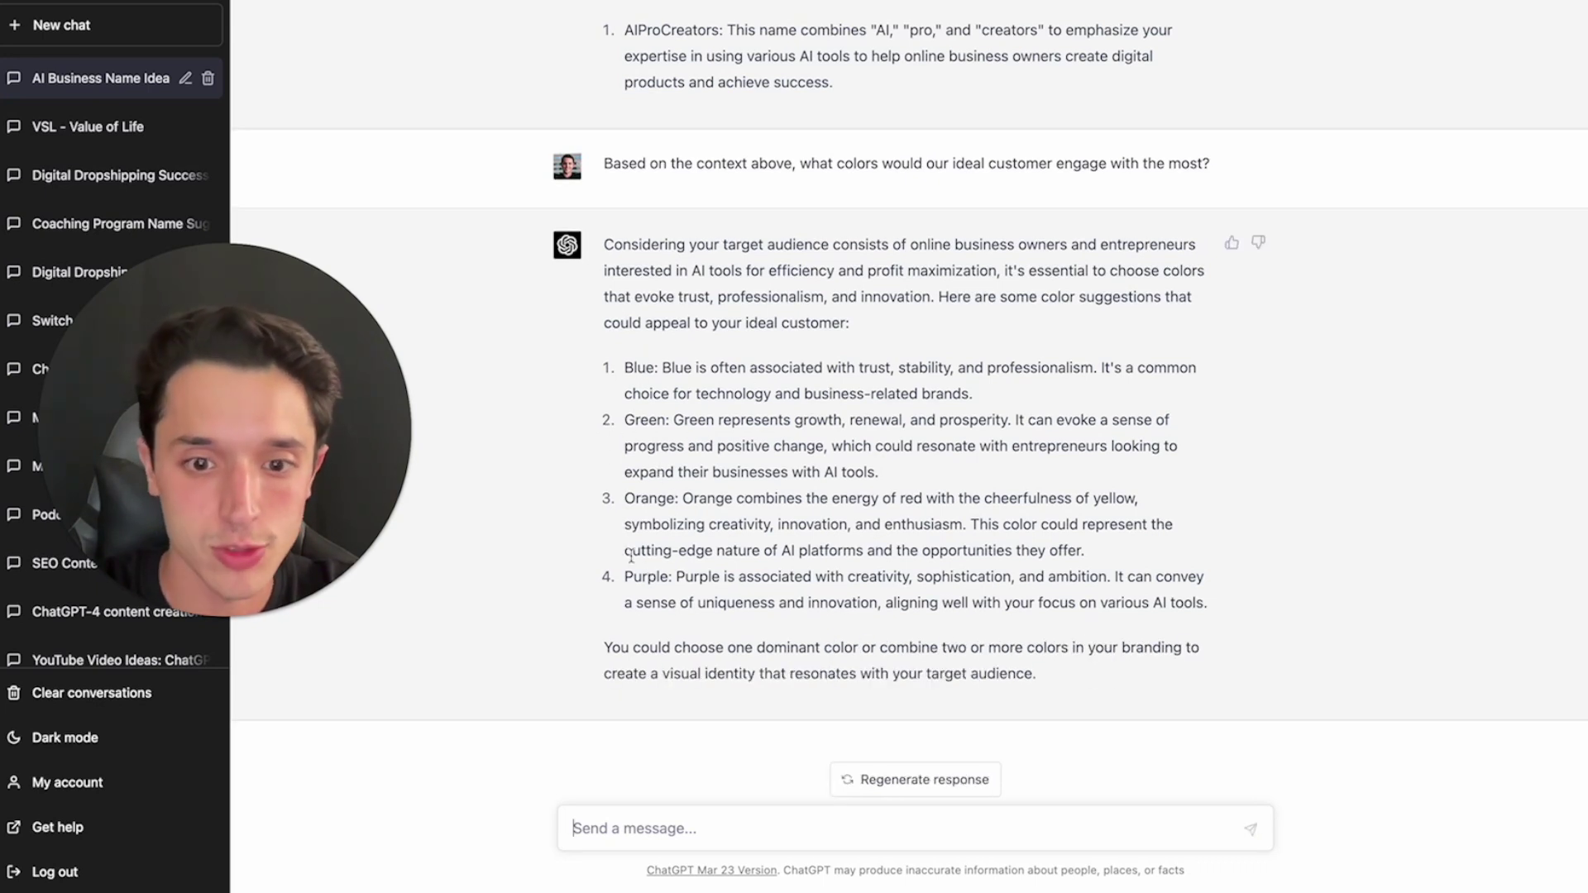
- Tell ChatGPT an online store is being created that needs a color palette for the design, and request specific color codes
click(646, 821)
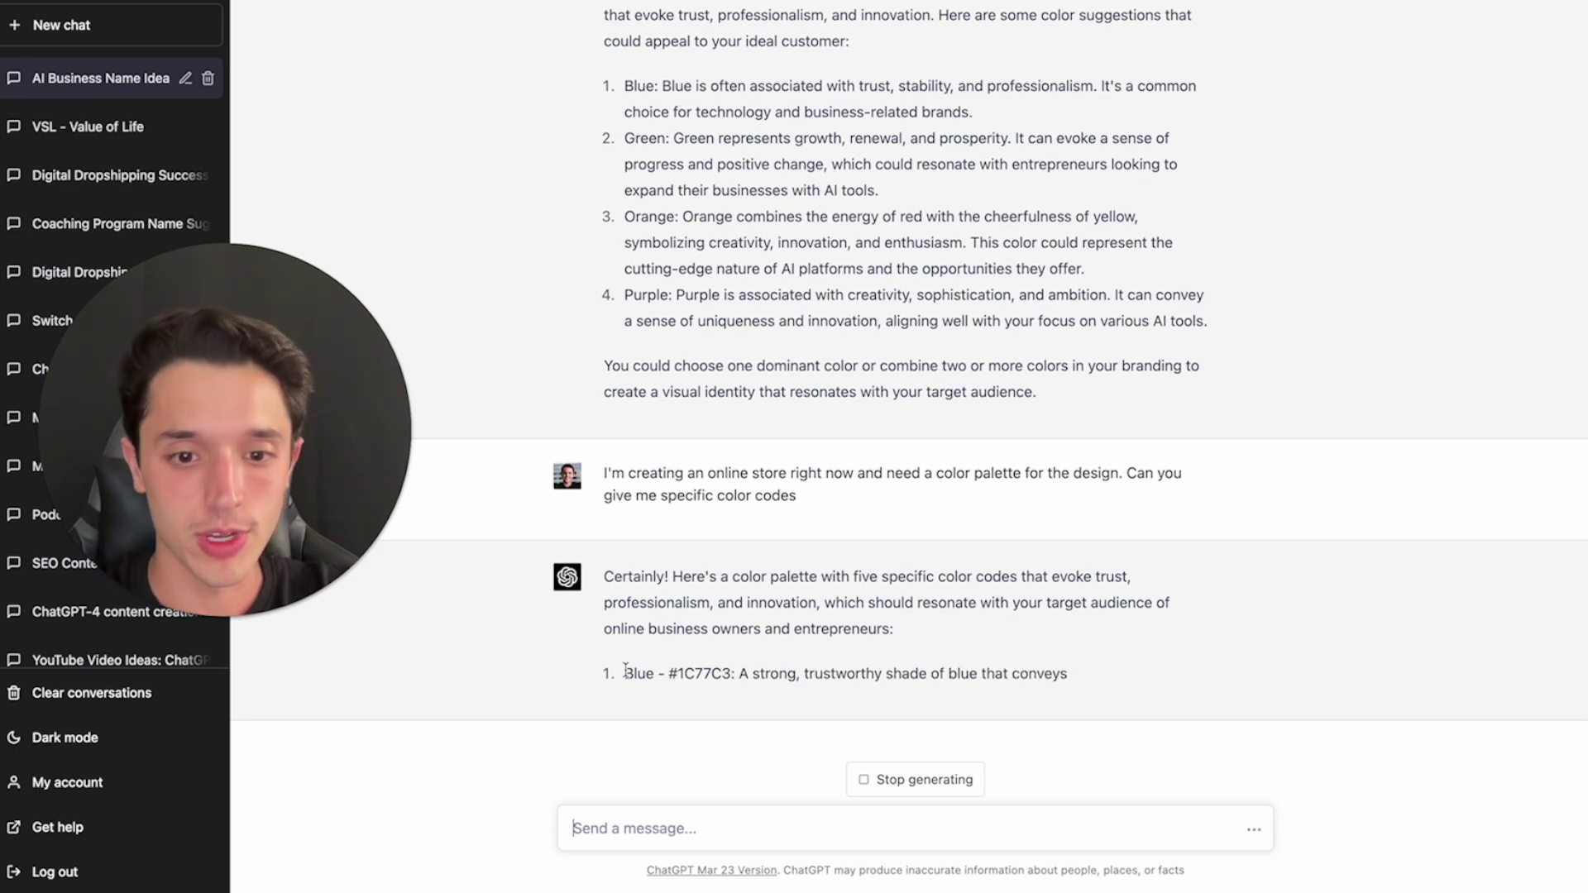
scroll(627, 165, up, 3)
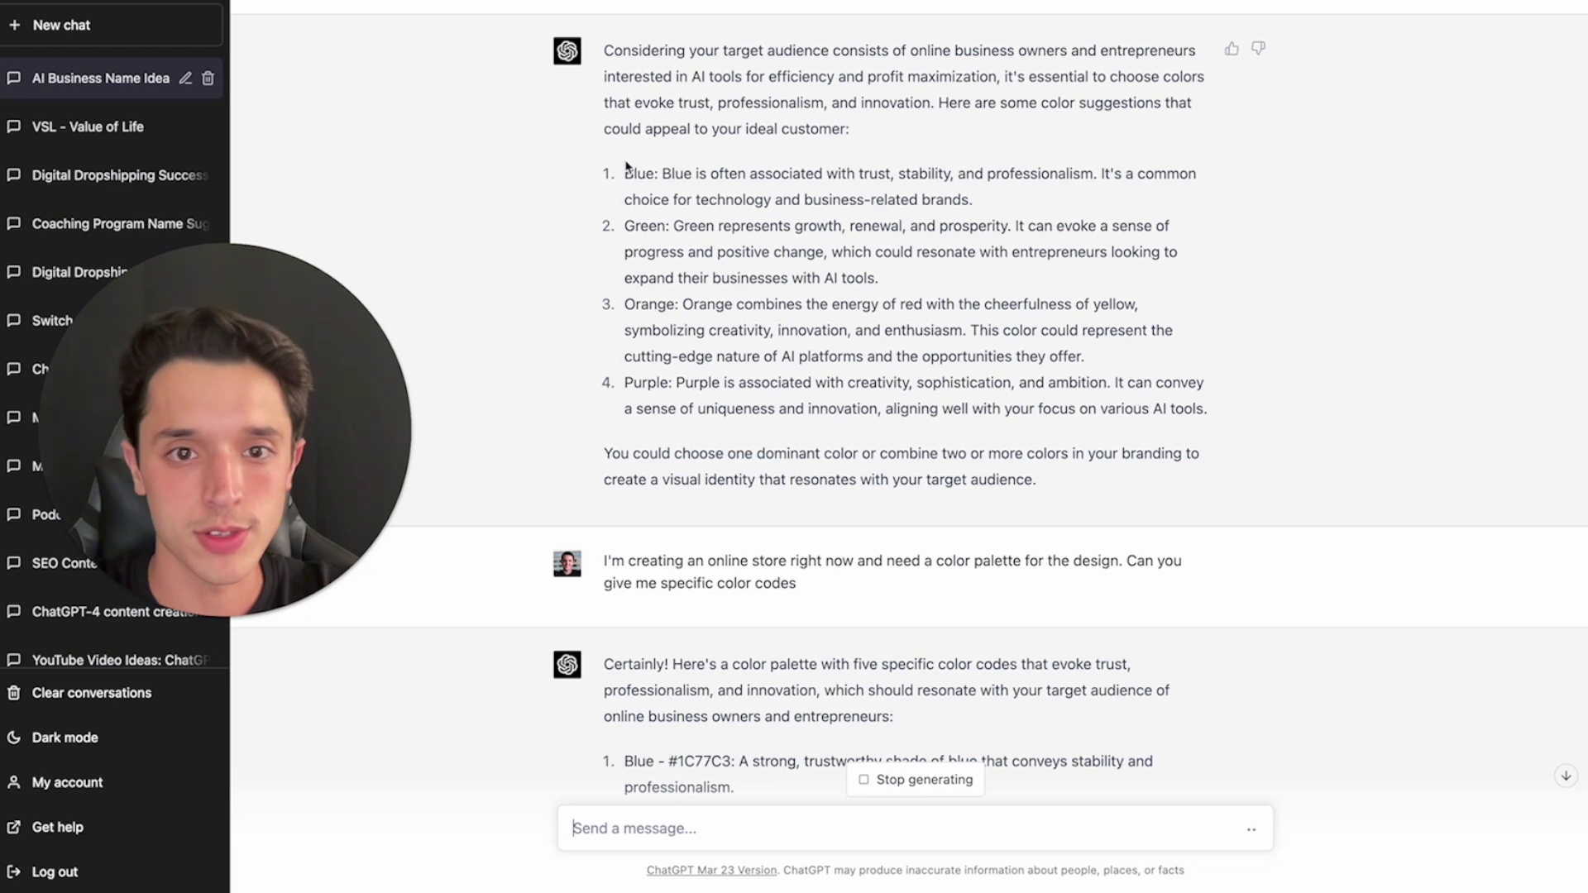
scroll(625, 169, down, 1)
scroll(625, 244, down, 3)
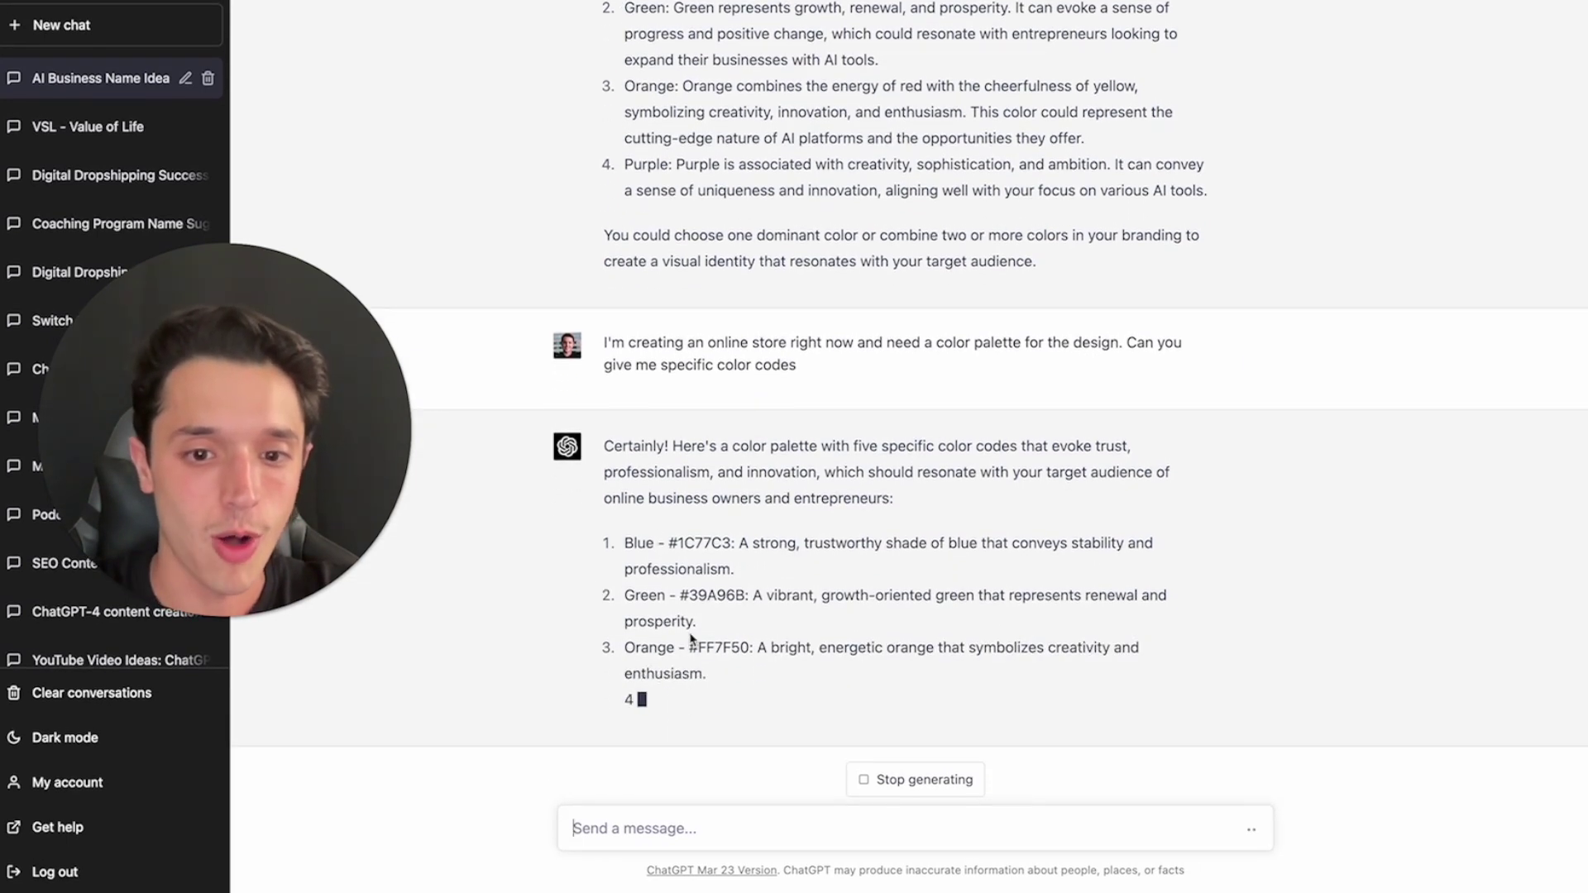
- Switch to Coolors, start the palette generator, skip its tutorial, and generate a random color palette
drag(686, 621, 754, 622)
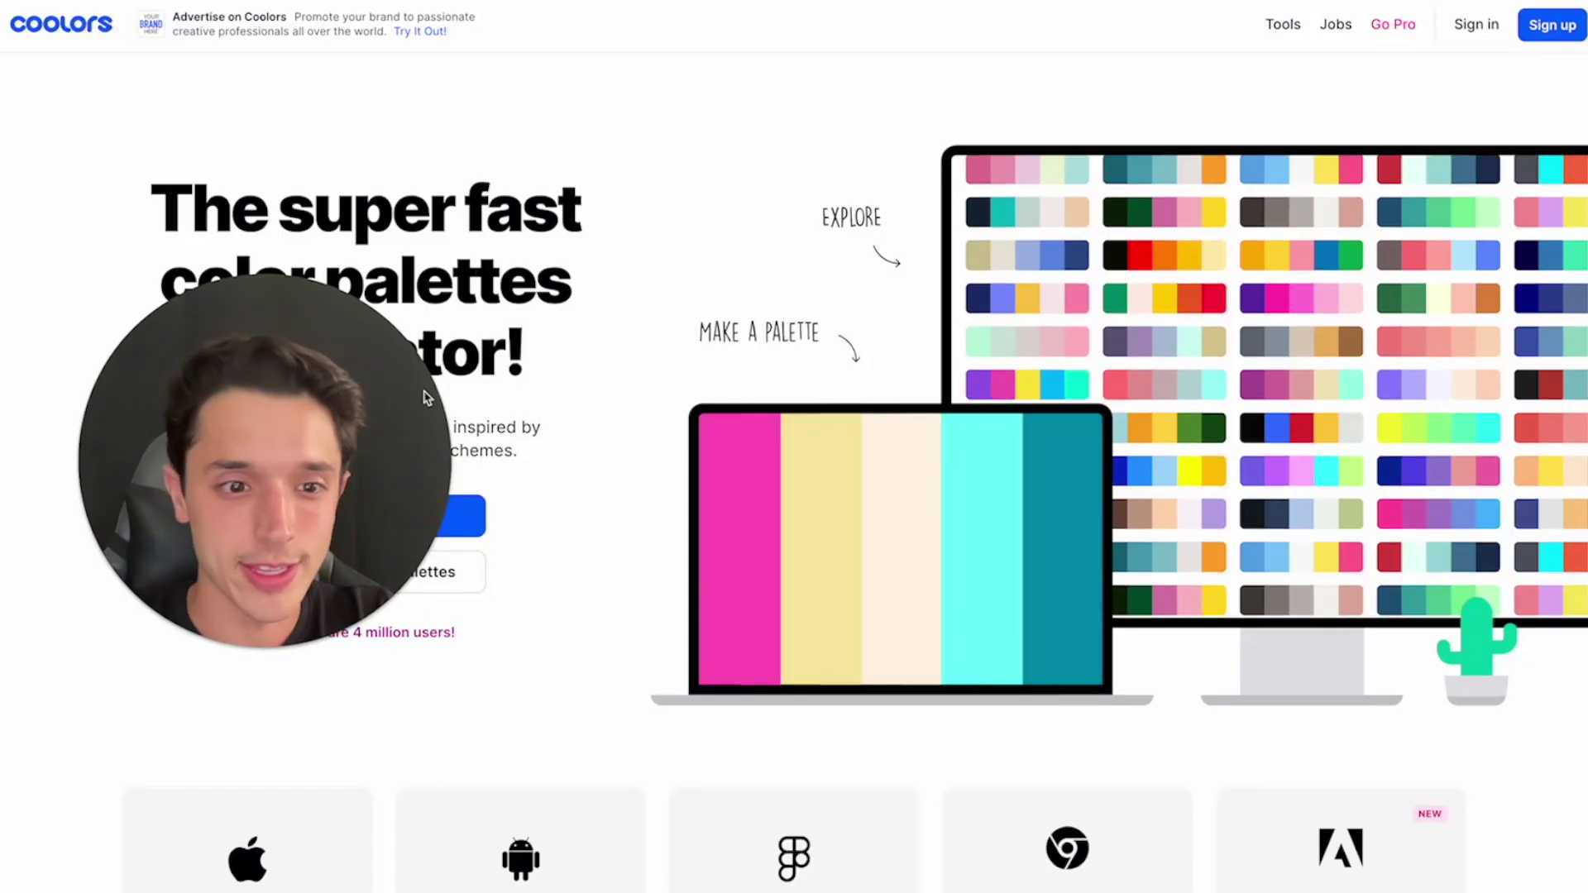
click(291, 514)
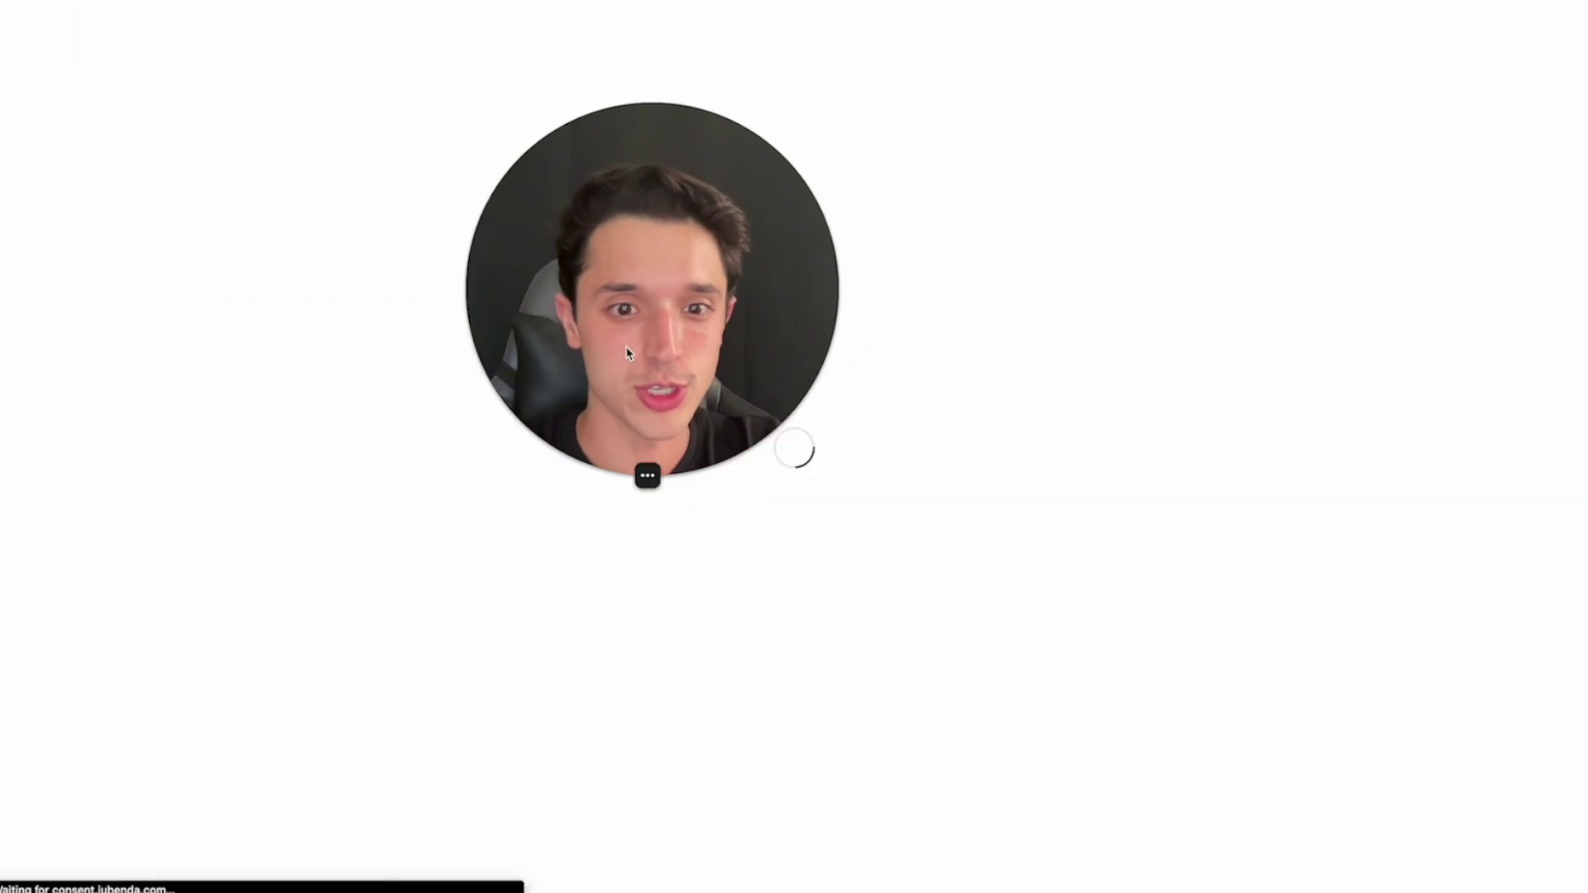
drag(631, 344, 218, 420)
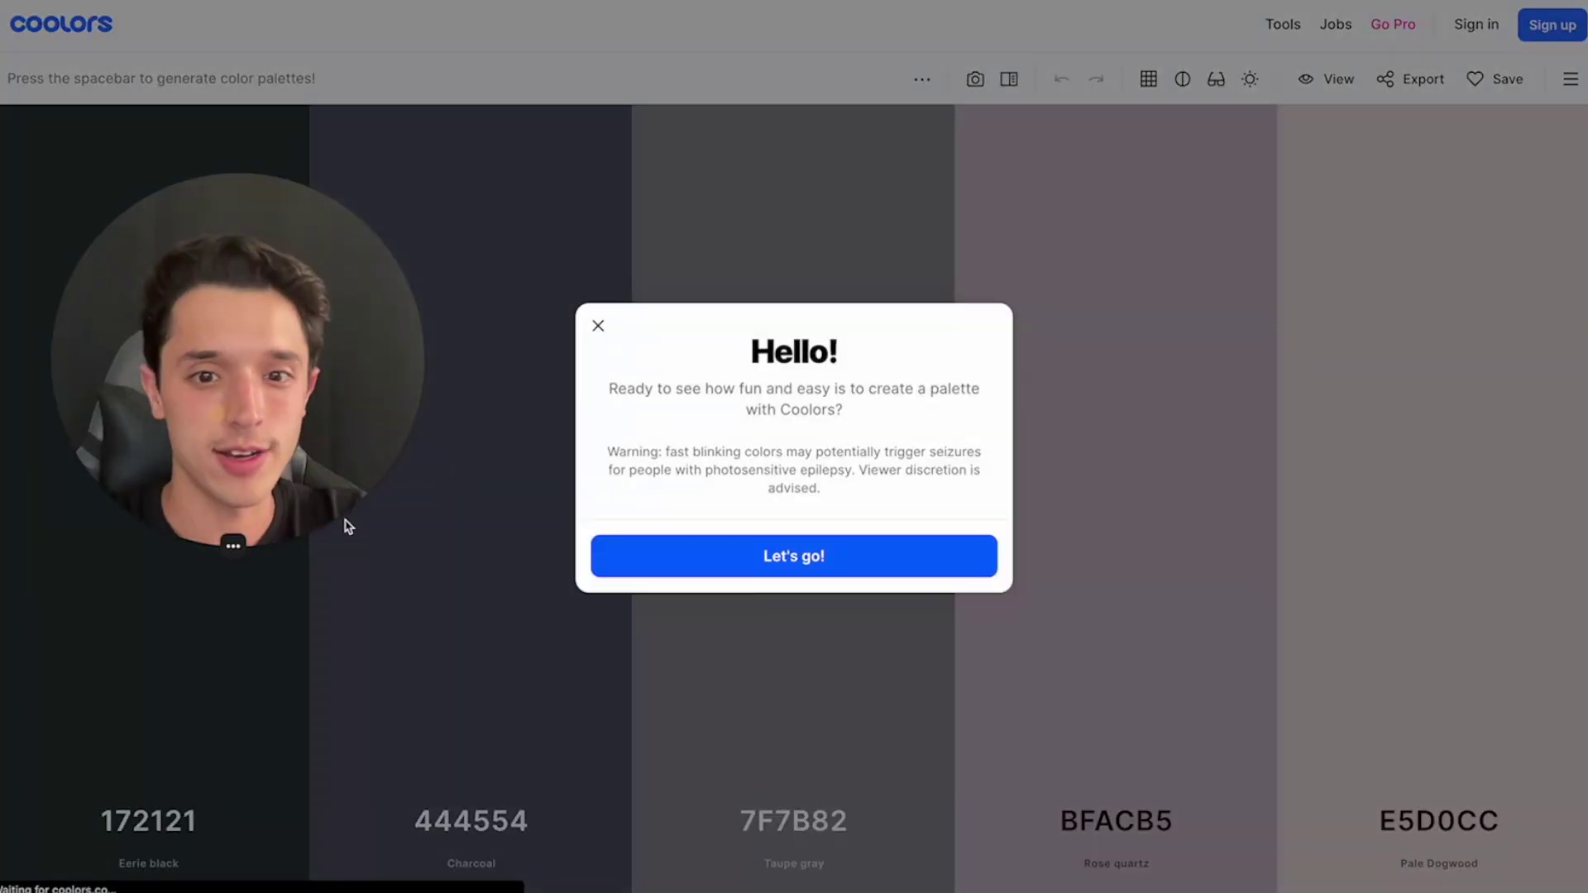
click(746, 562)
click(762, 541)
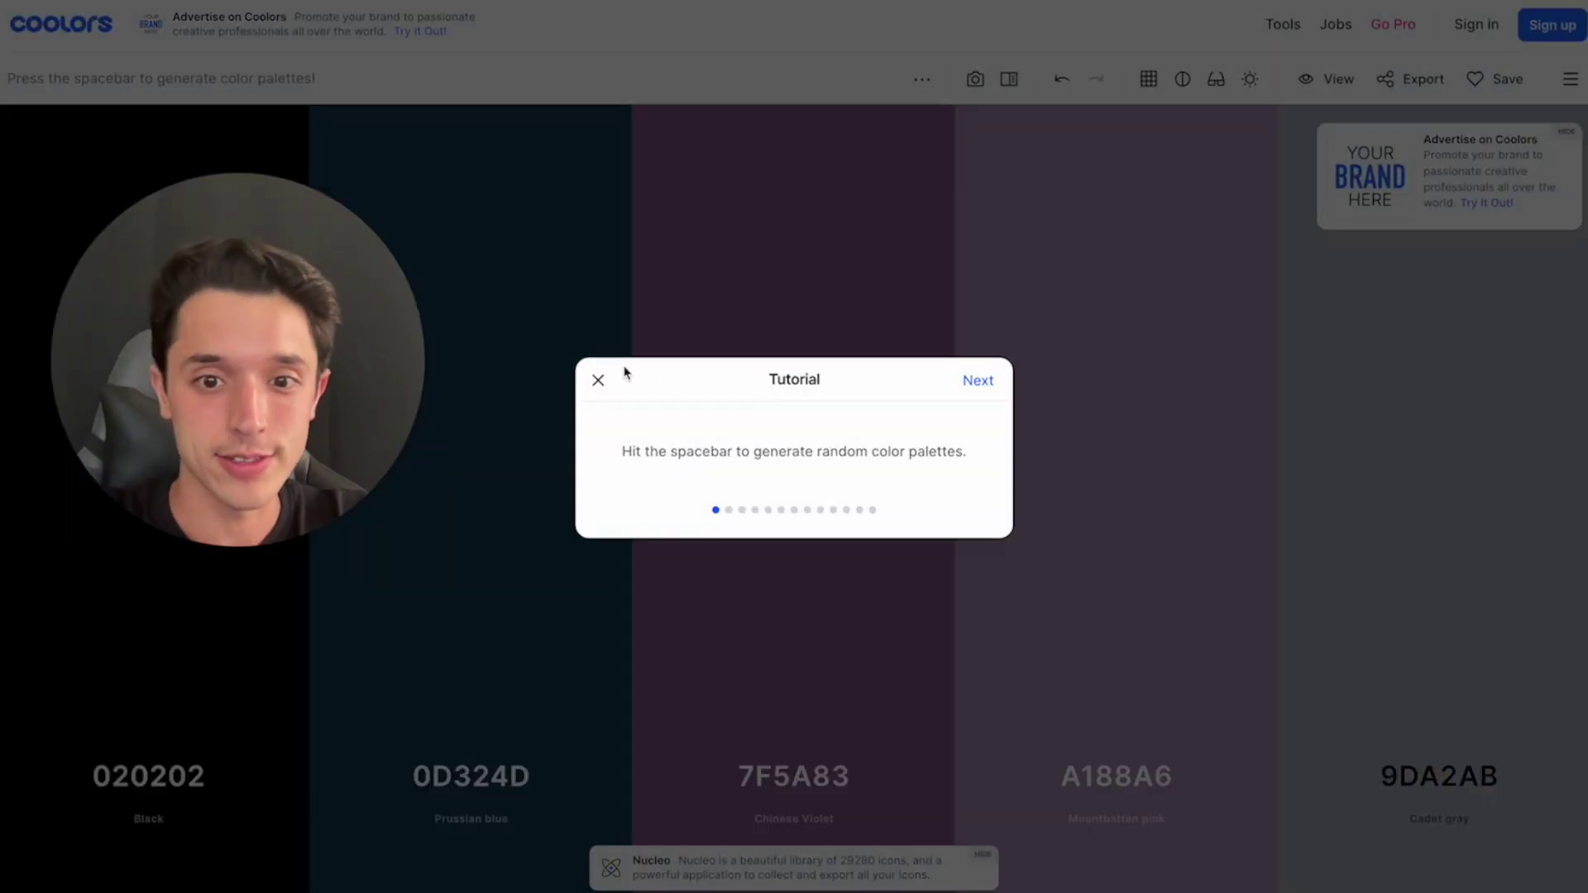
click(599, 381)
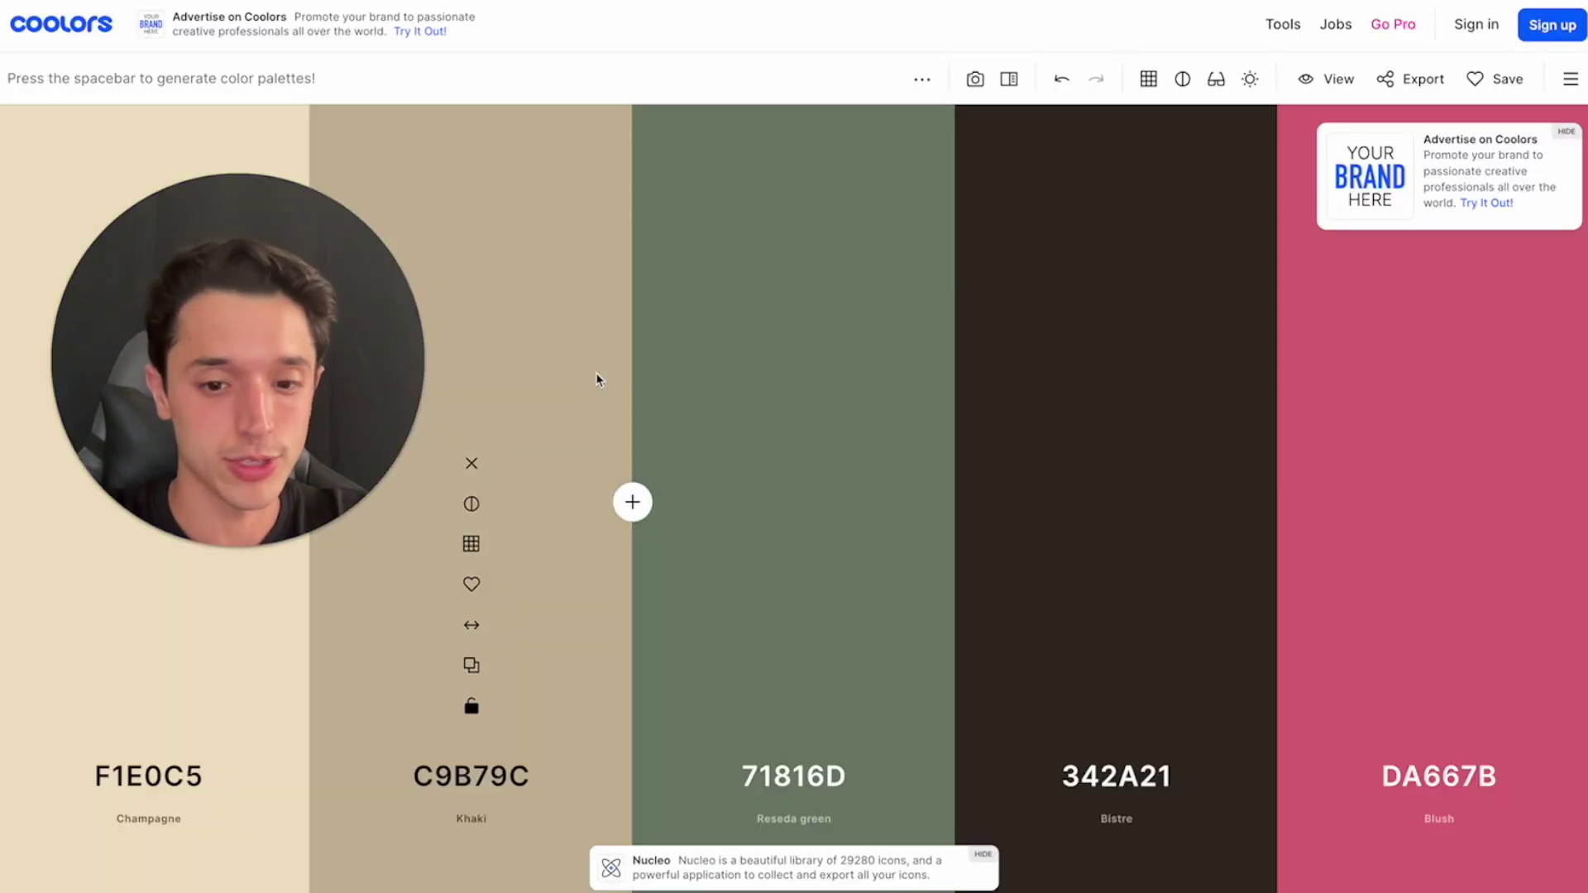
key(space)
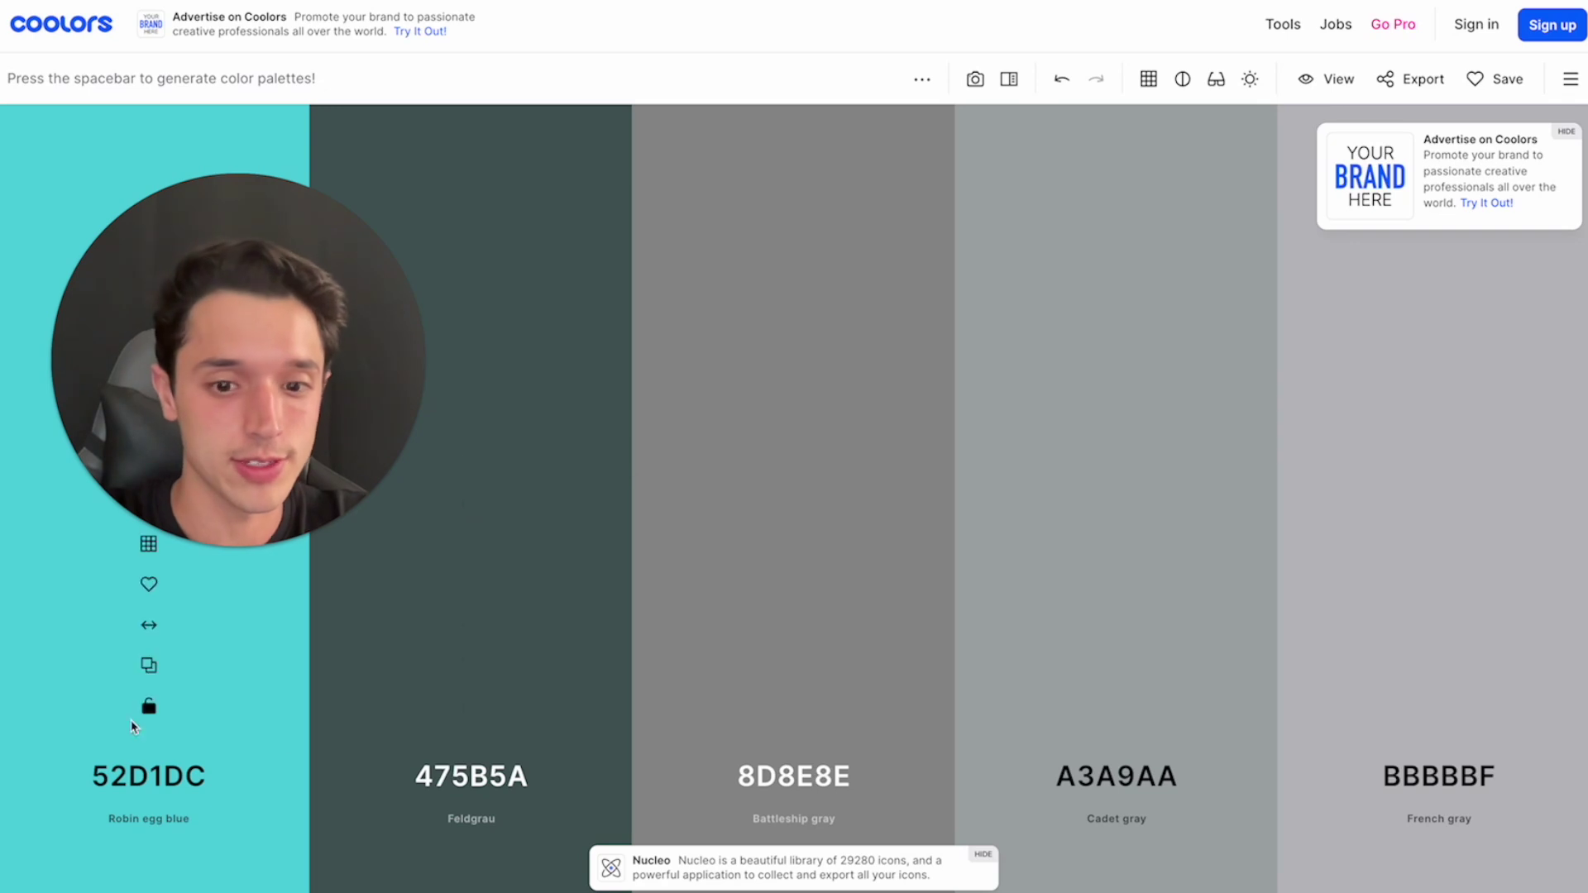
- Return to the Google Docs outline and undo the blacking-out of the Step 4 title
key(ctrl+Right)
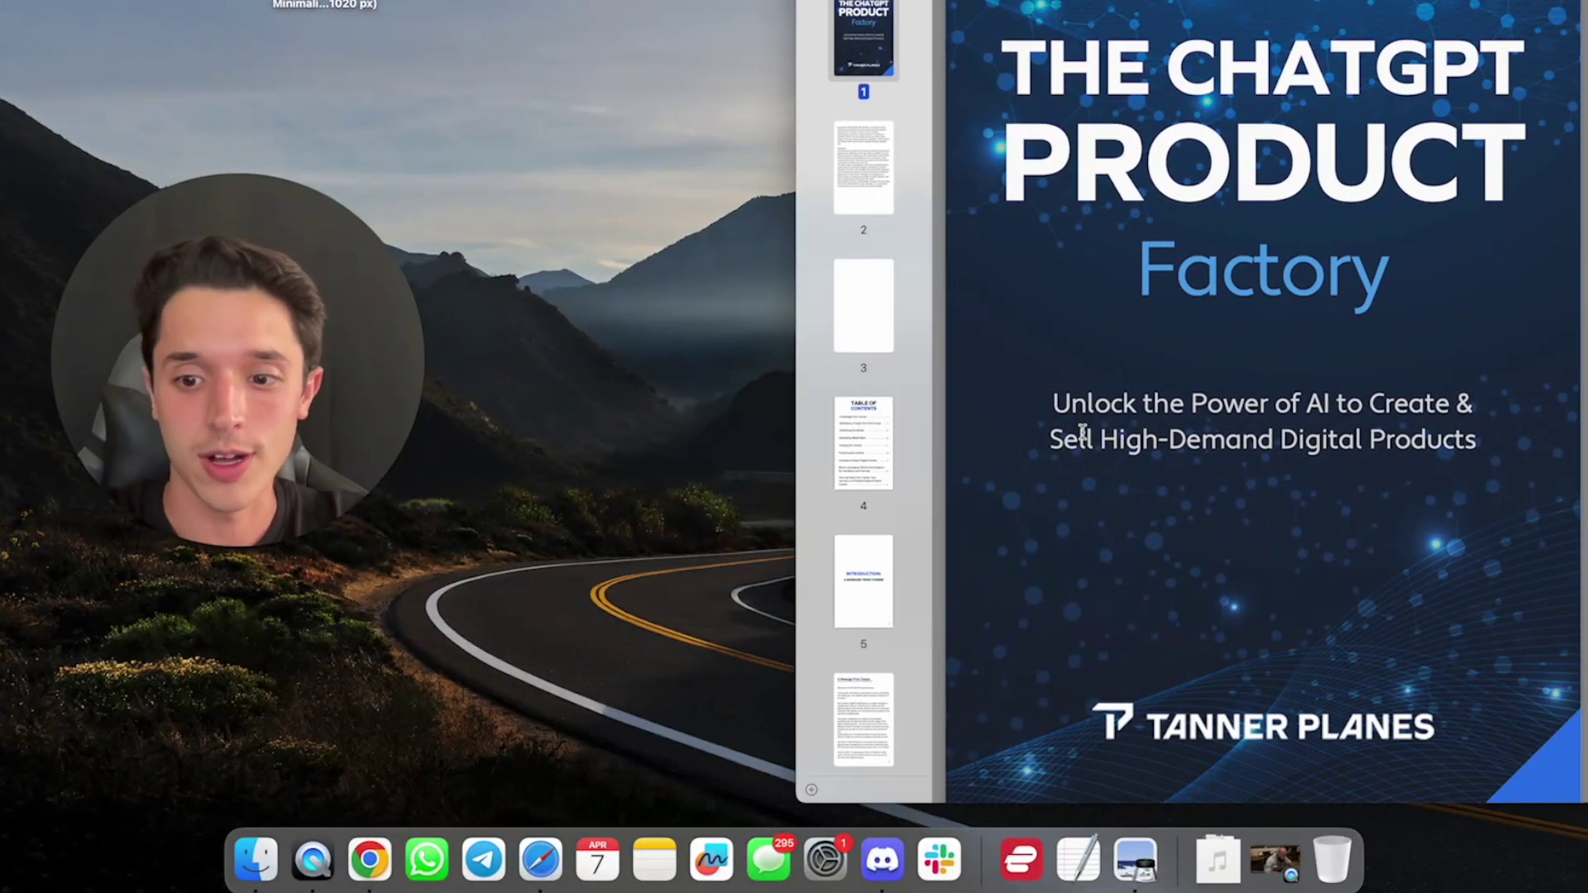
key(ctrl+Left)
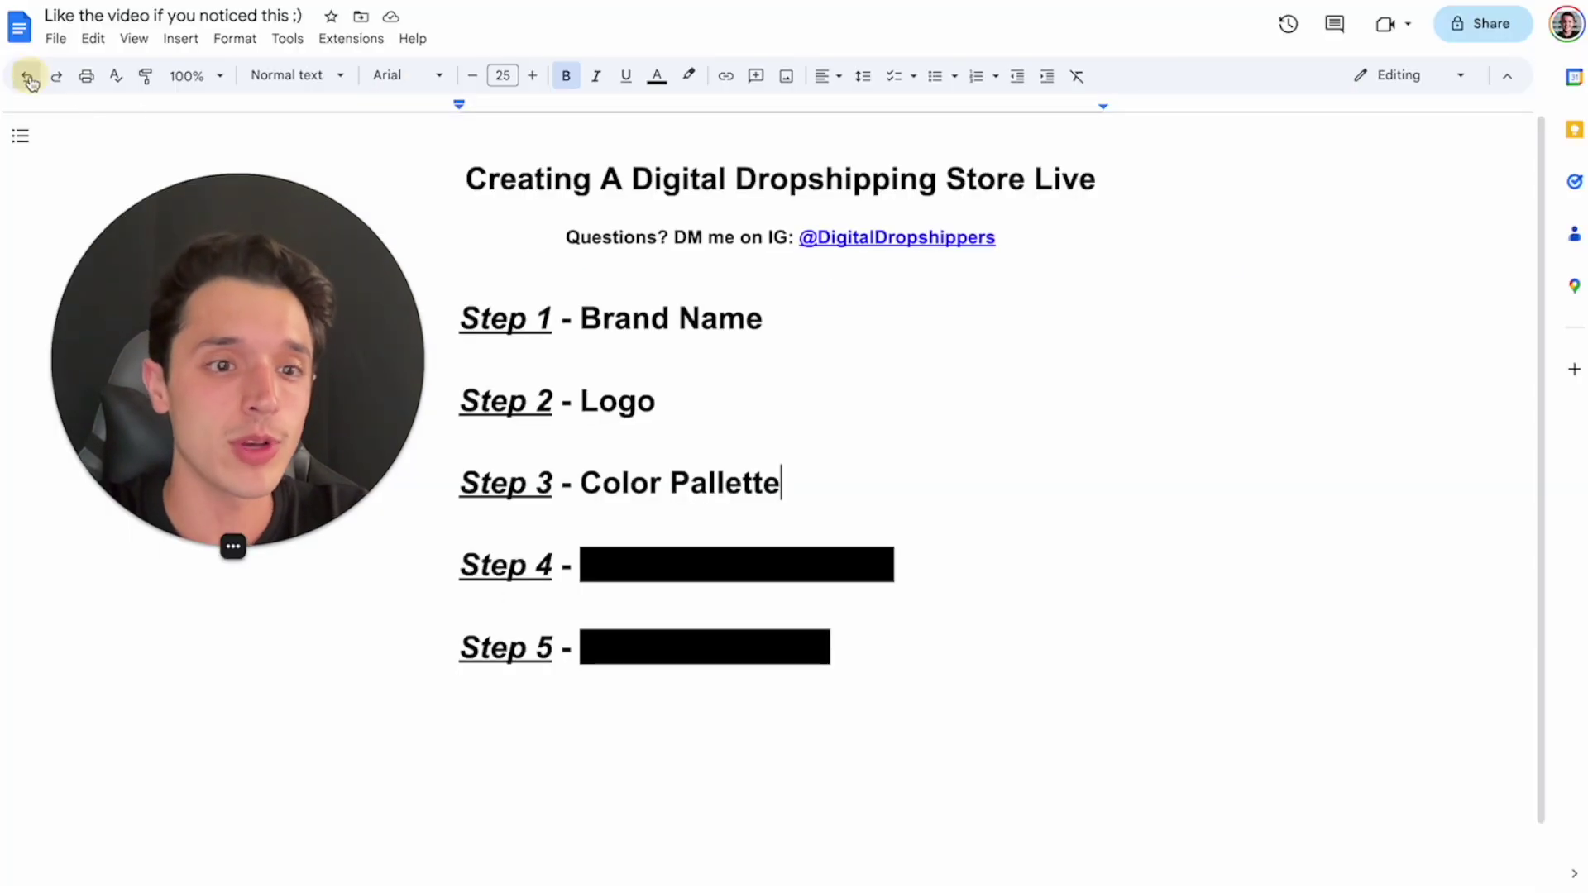
click(27, 76)
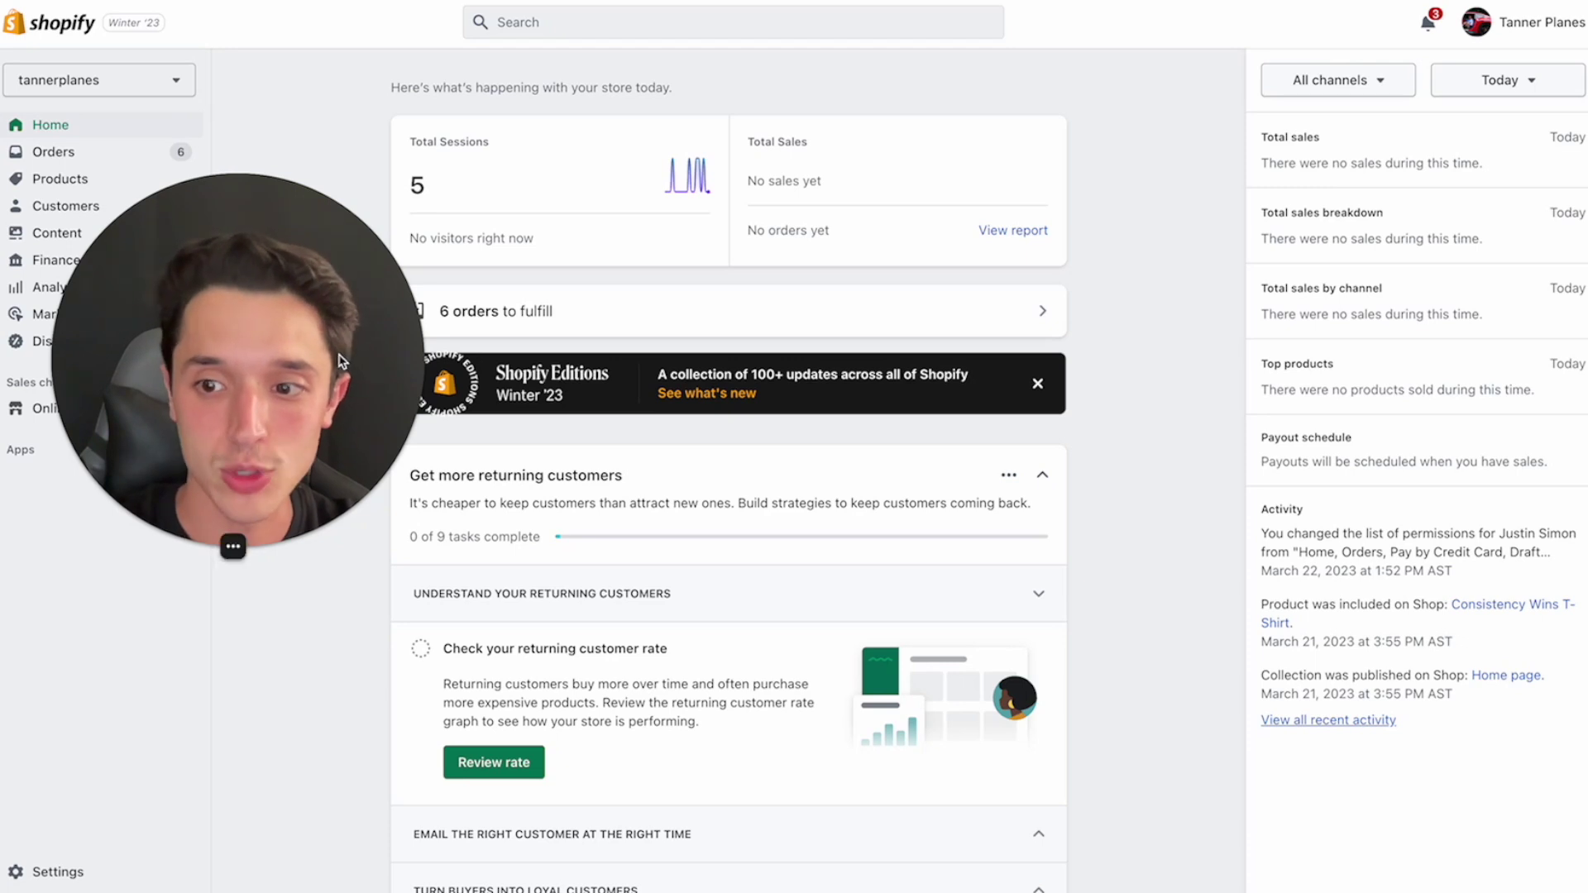
- Switch to the Shopify admin and open the Online Store themes, checking the options for adding a theme
drag(220, 312, 164, 557)
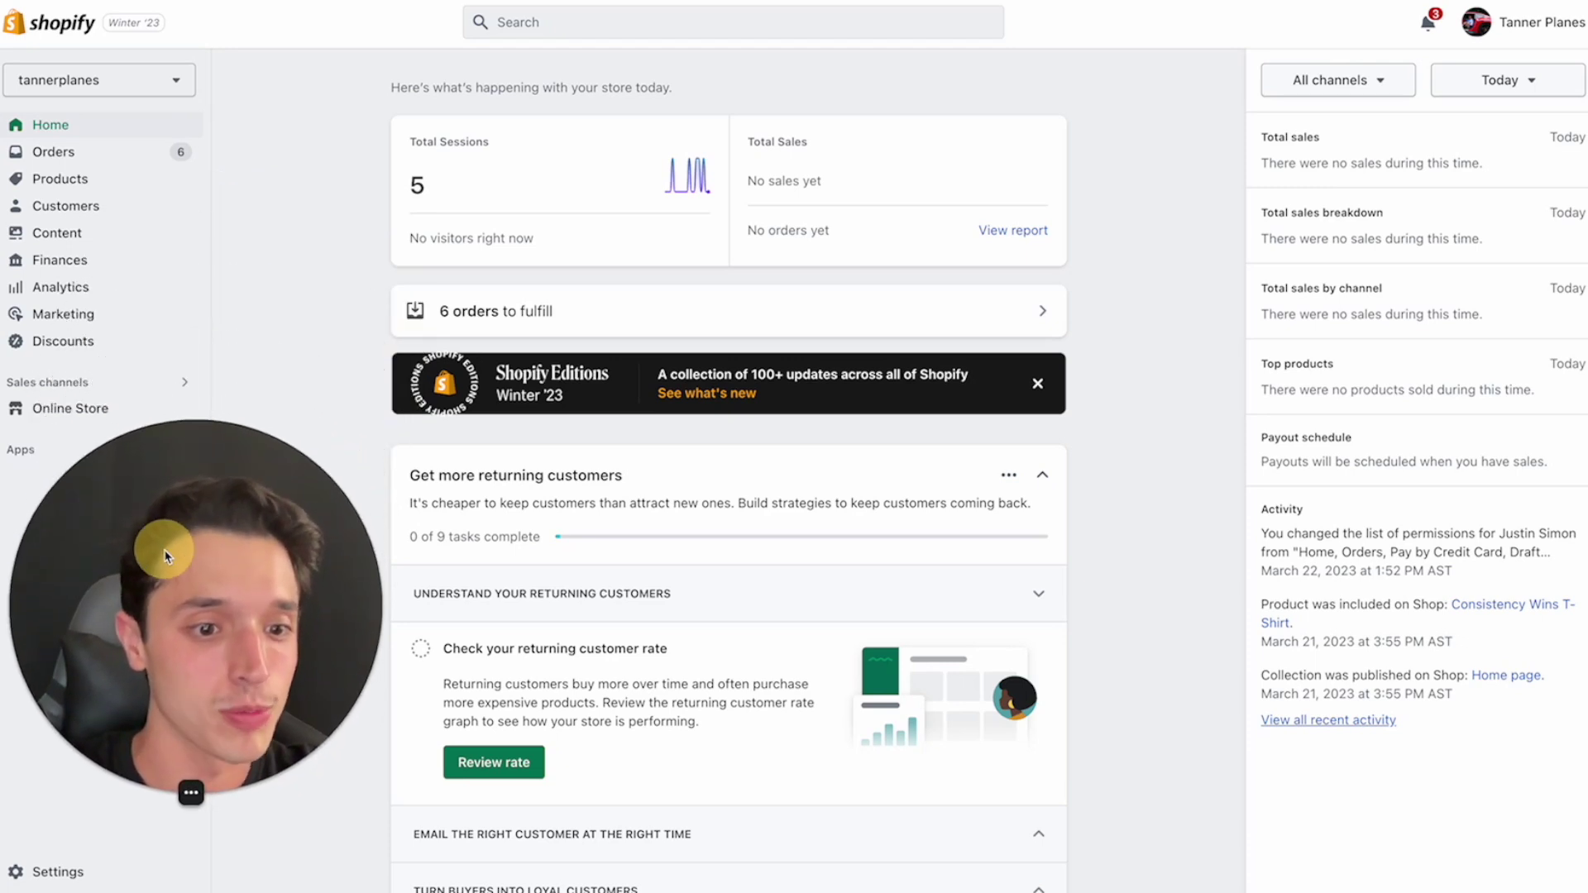
click(60, 411)
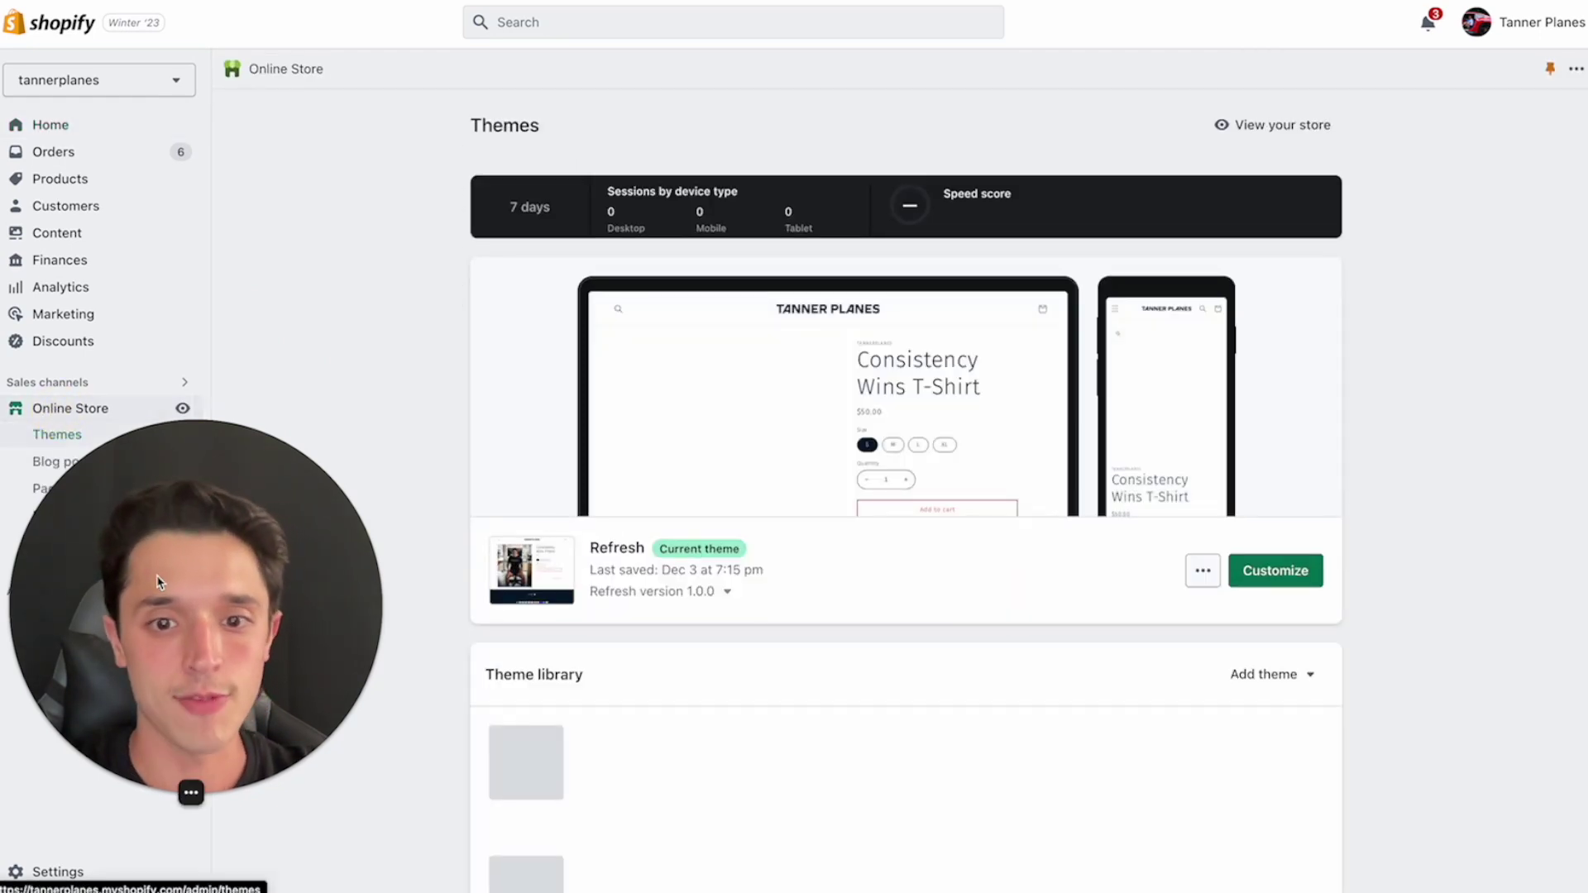
drag(165, 678, 319, 224)
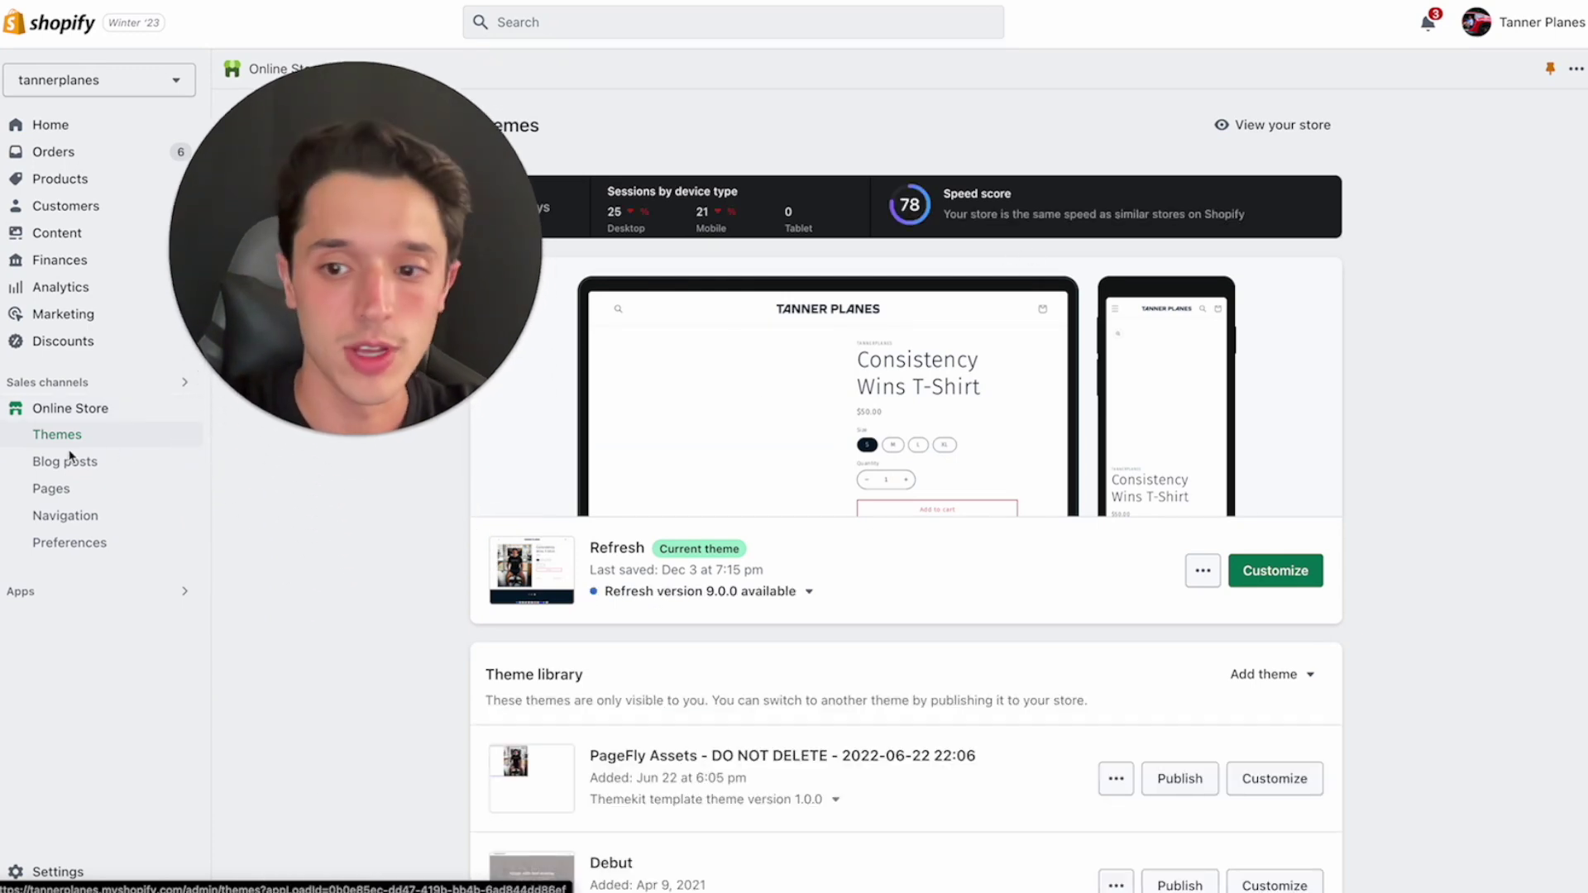
scroll(628, 772, down, 5)
click(1275, 478)
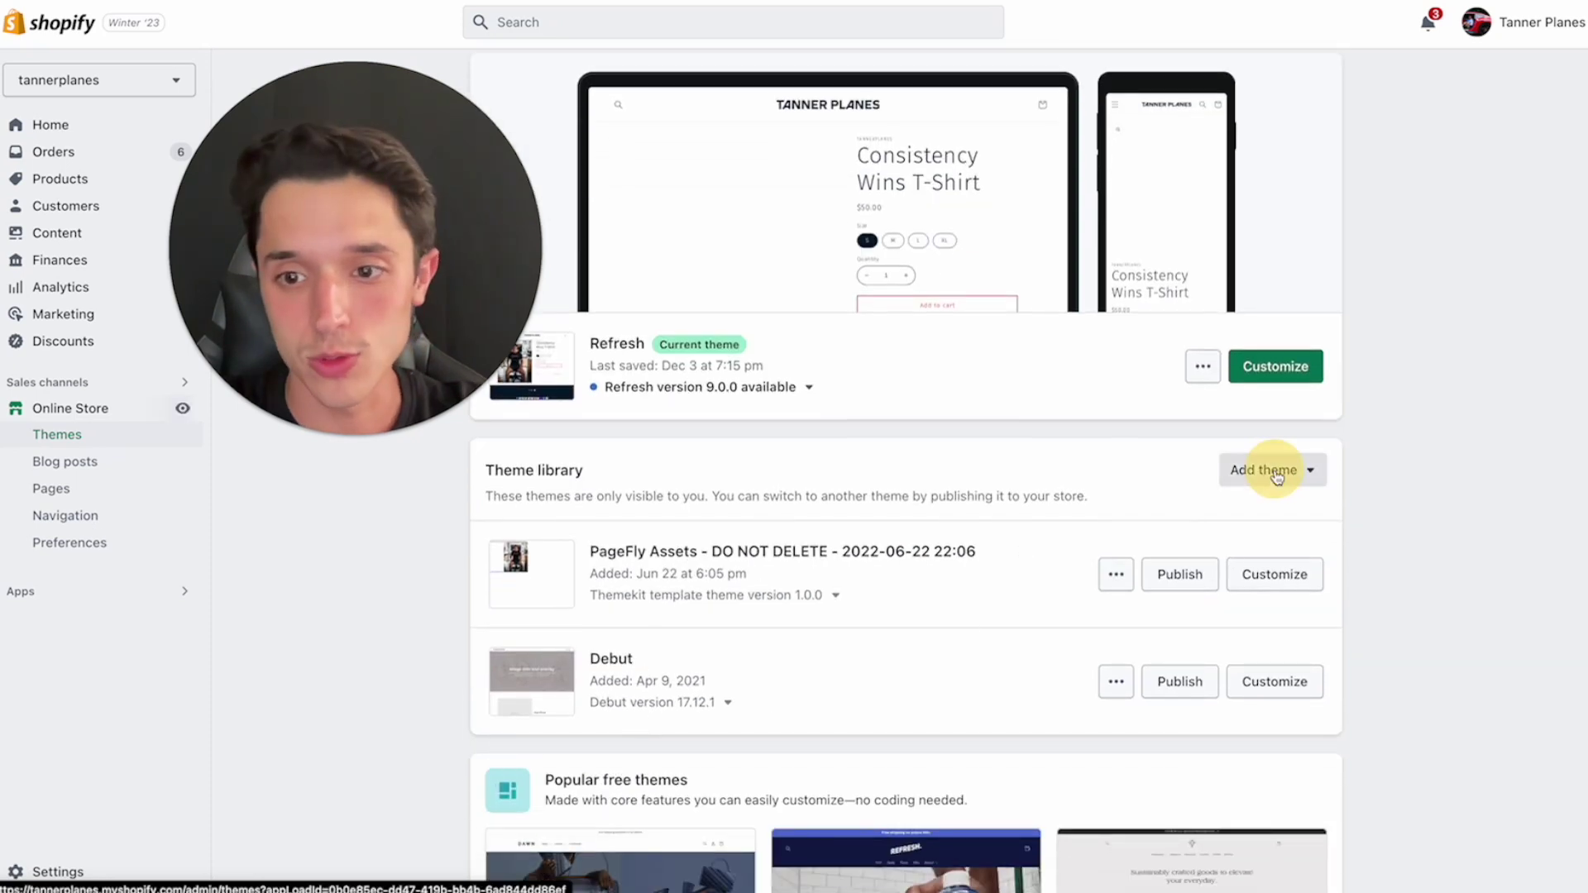
click(102, 434)
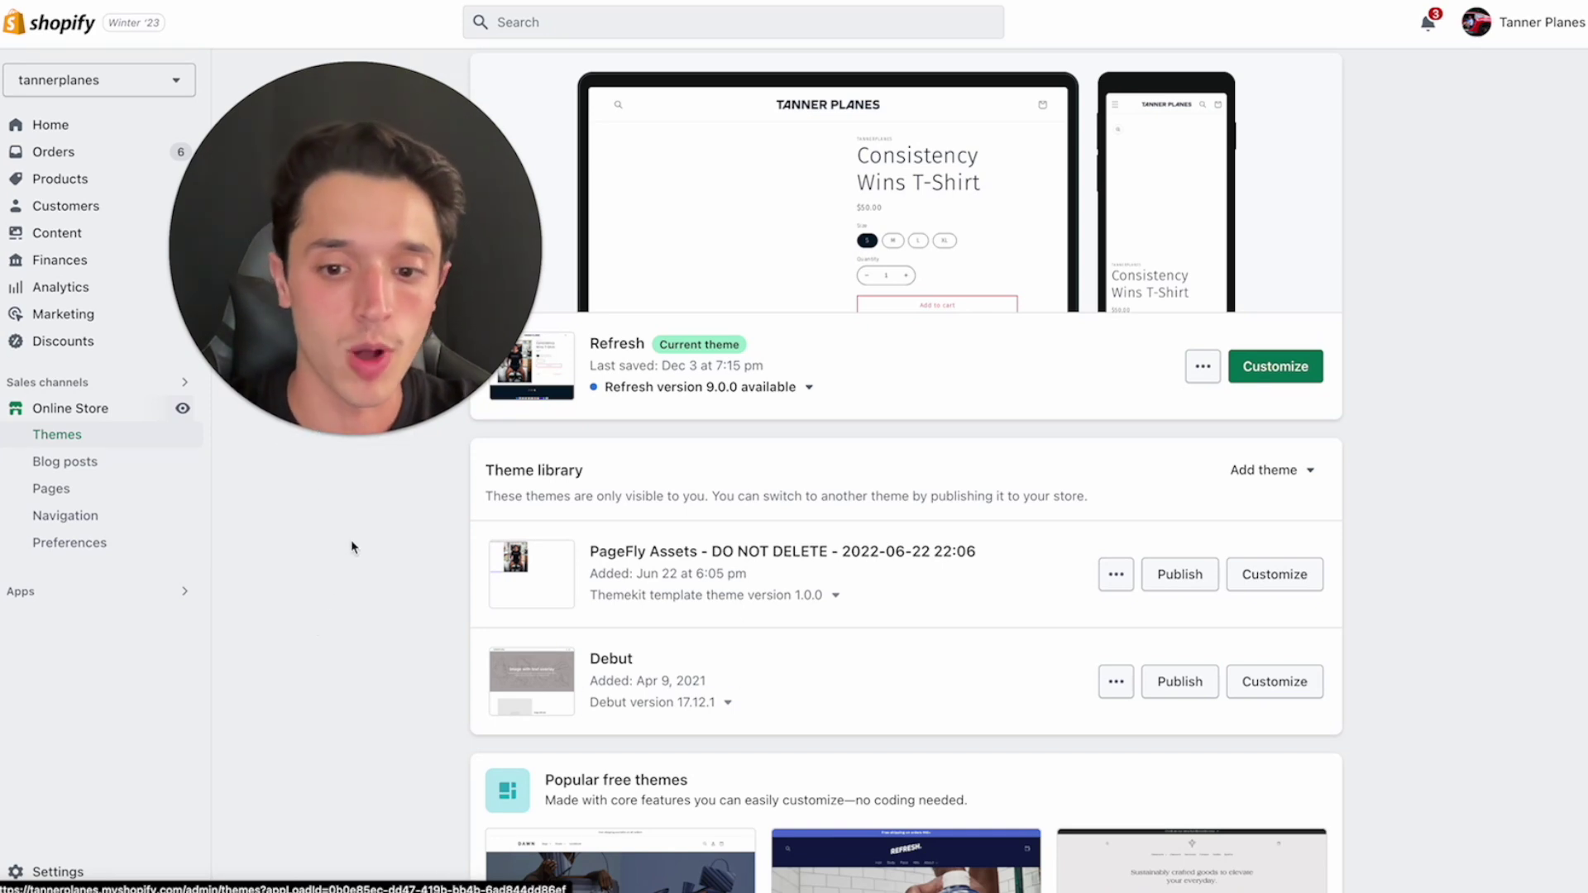
- Browse the popular free themes and open the Dawn theme's page in the Shopify theme store
scroll(352, 546, down, 2)
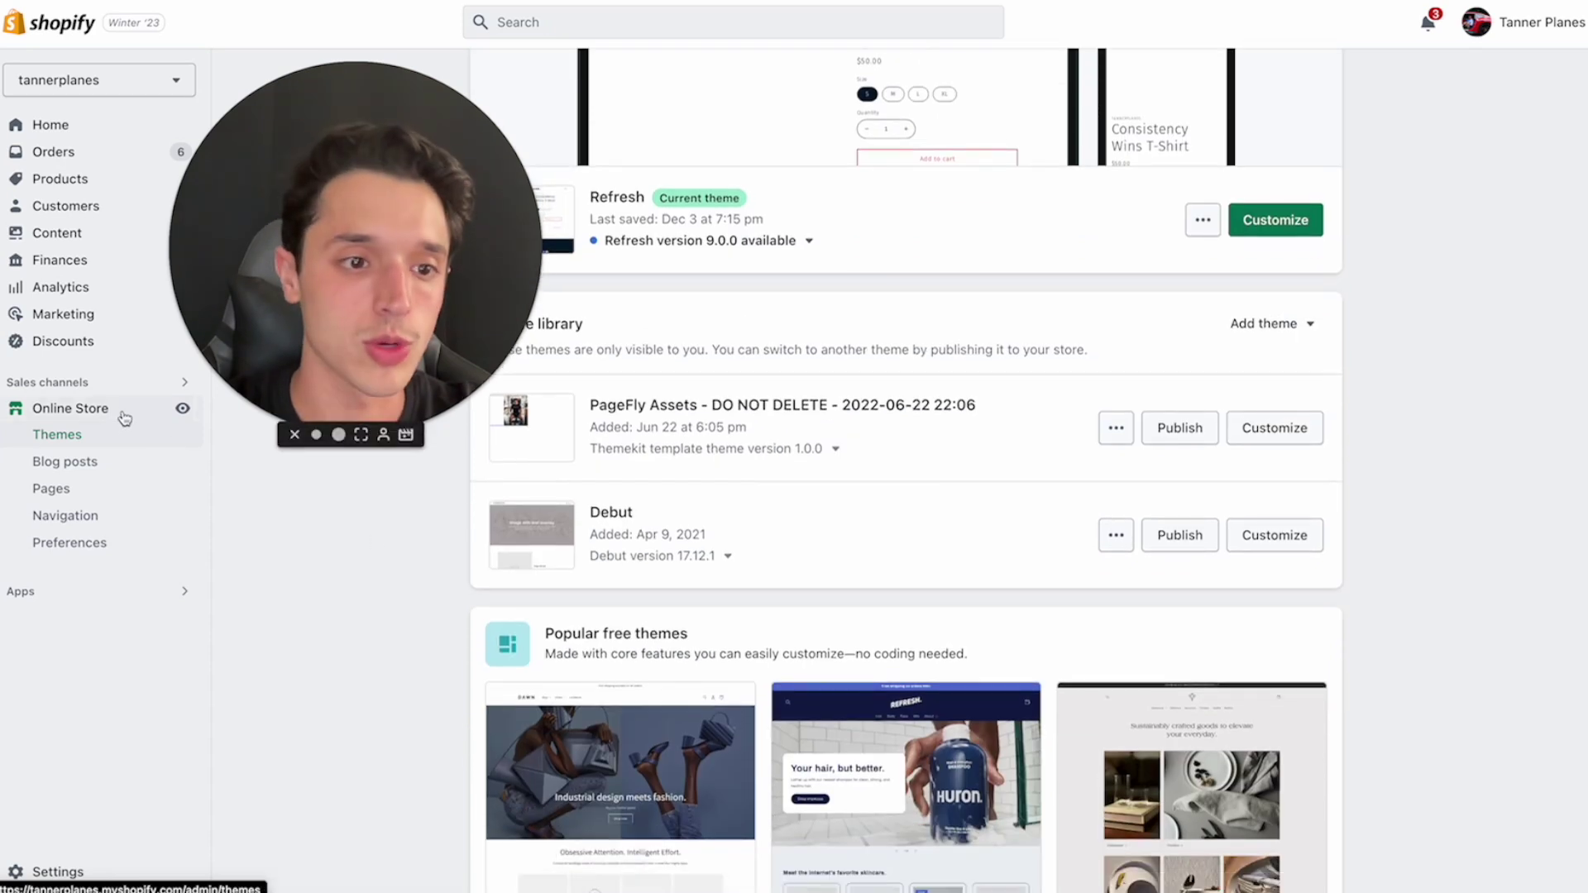
scroll(390, 624, down, 5)
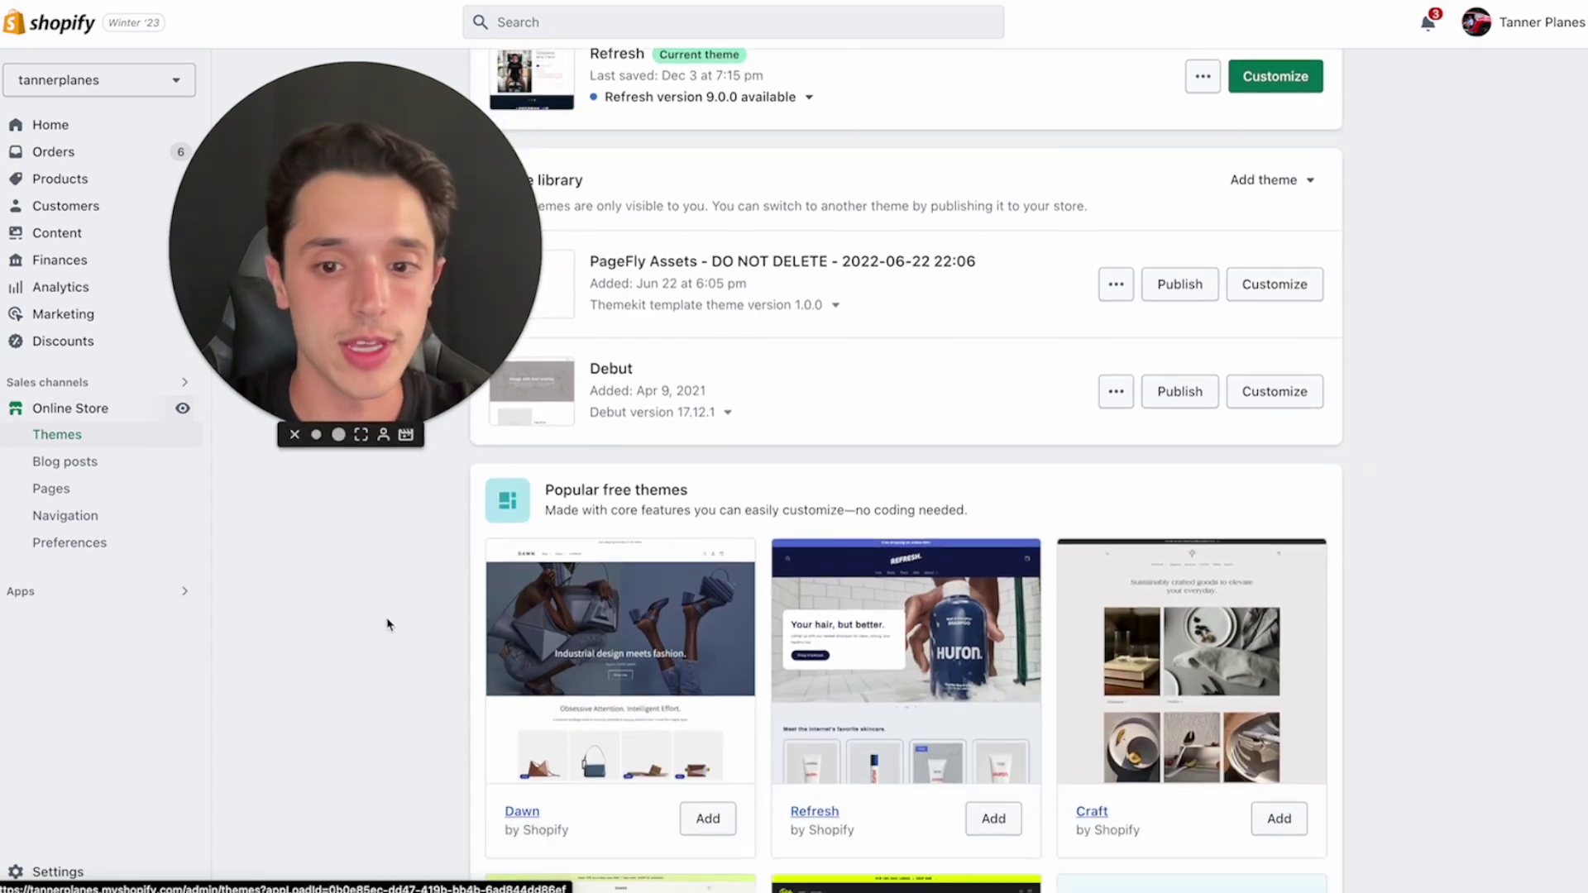
scroll(388, 624, down, 1)
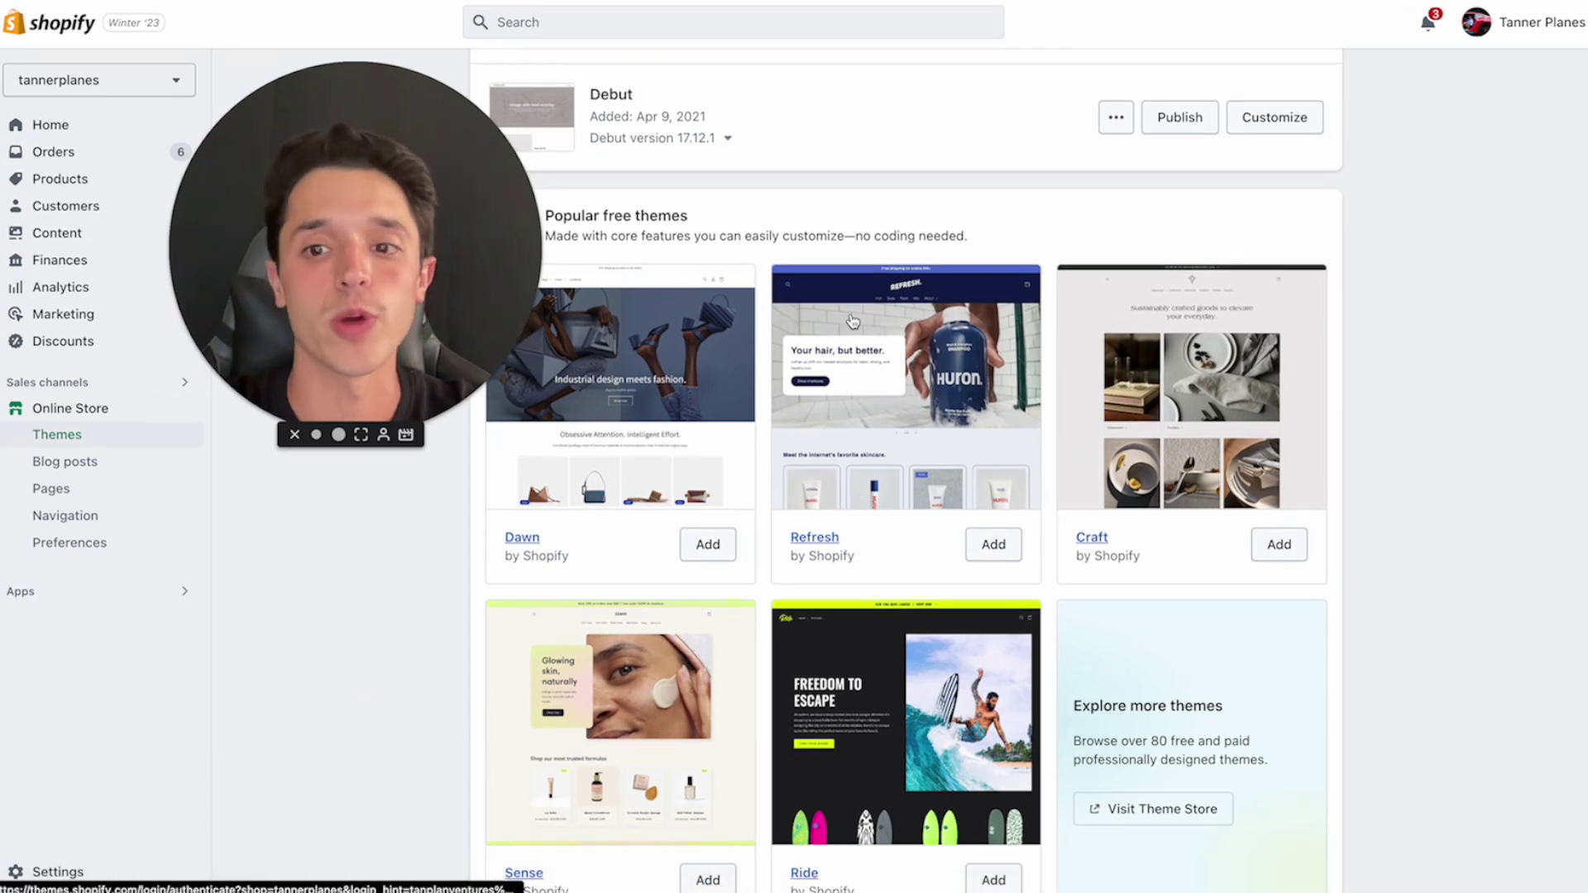
scroll(853, 322, down, 1)
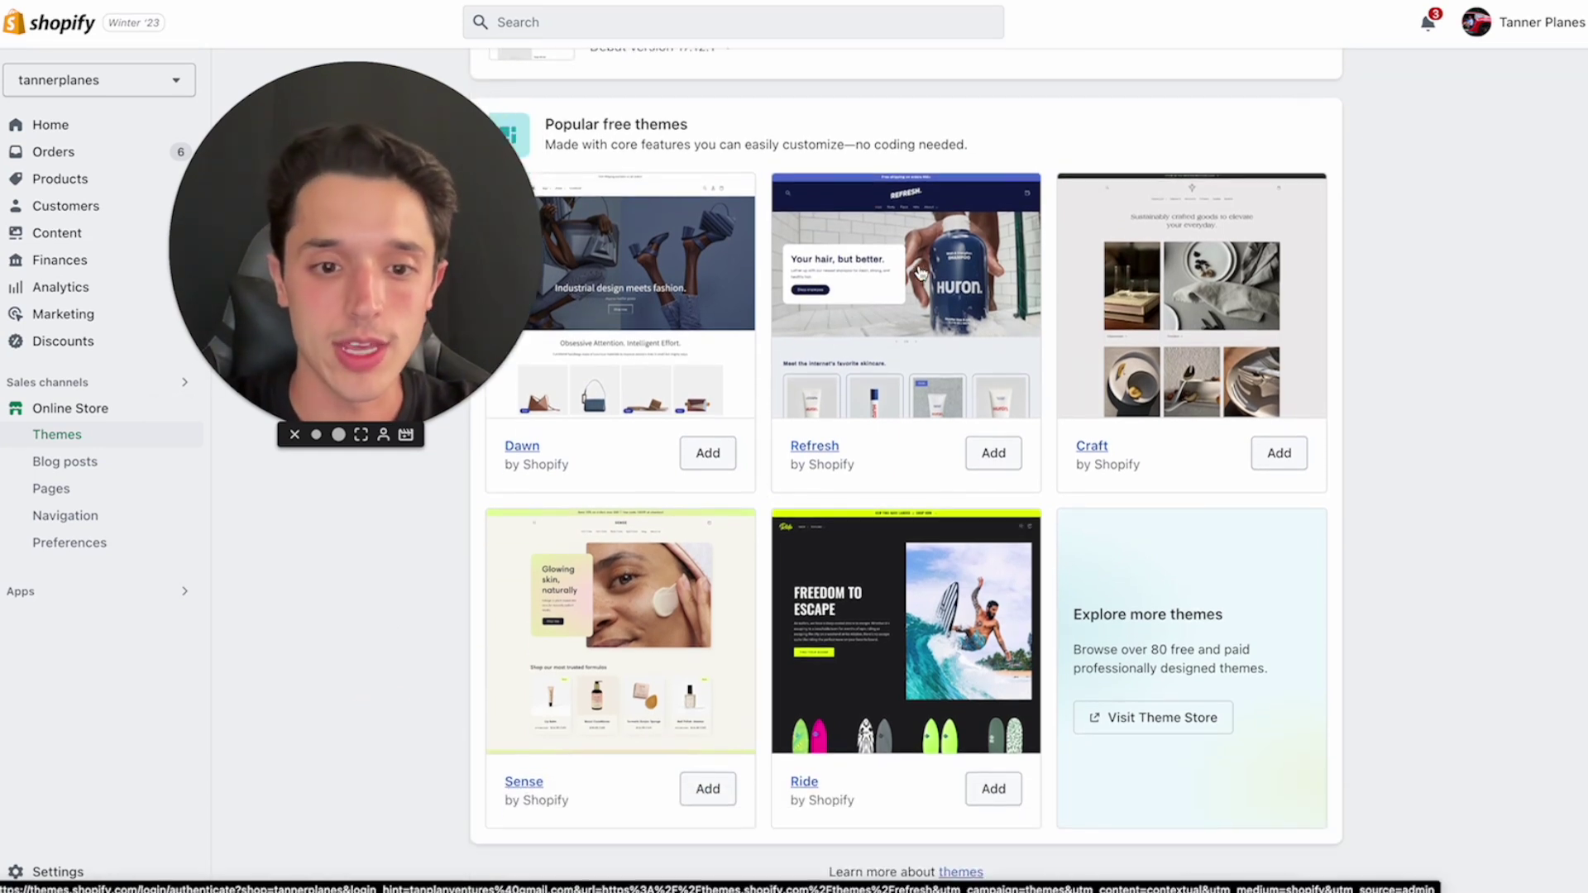
scroll(920, 273, up, 2)
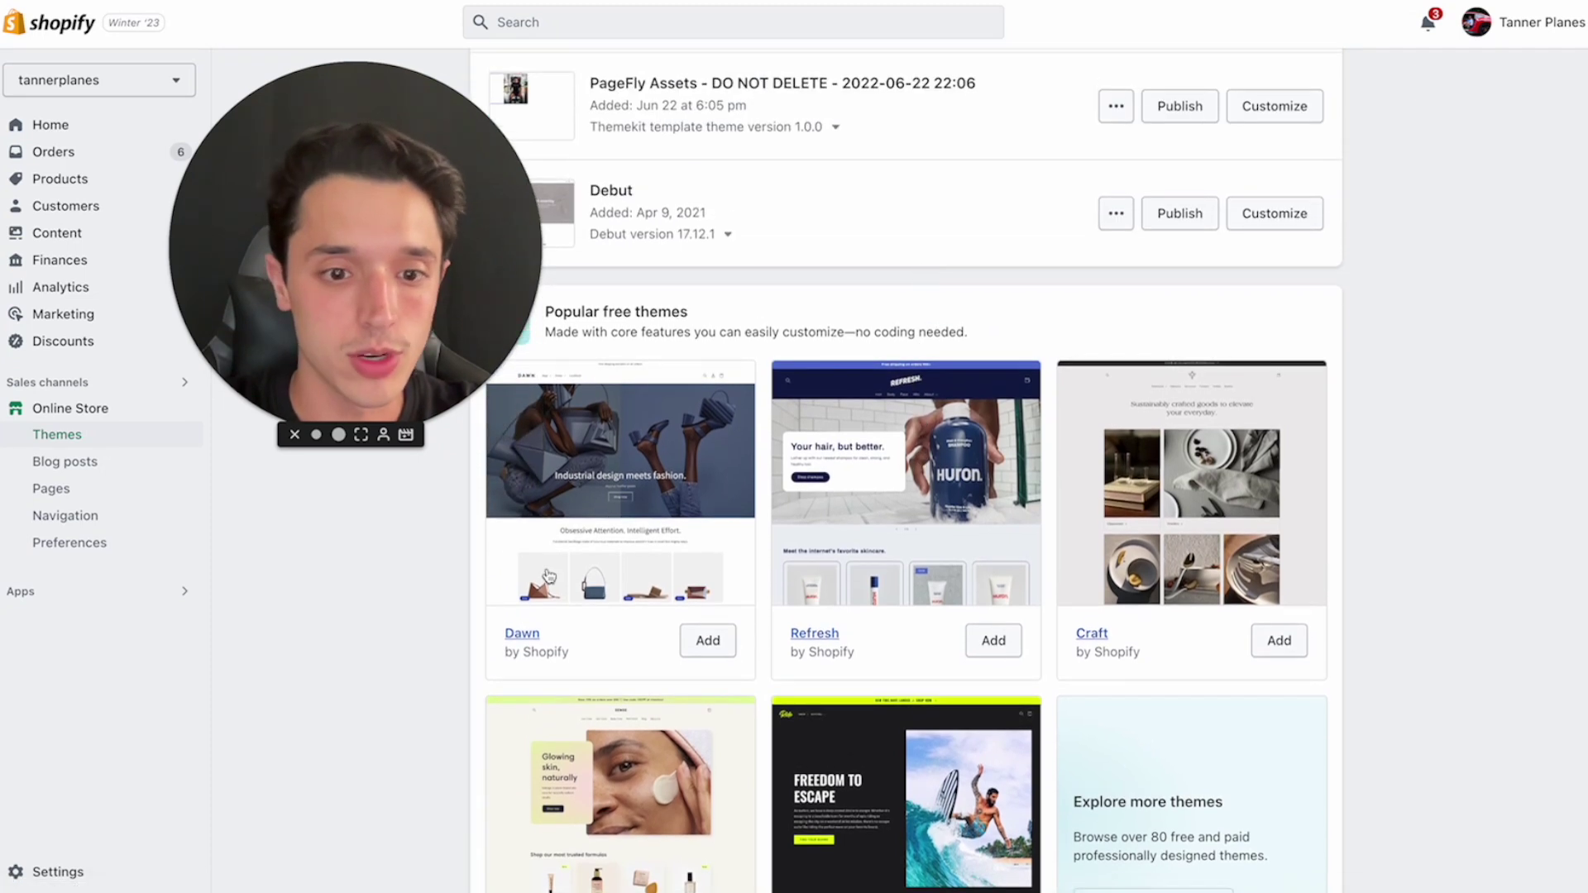
click(577, 501)
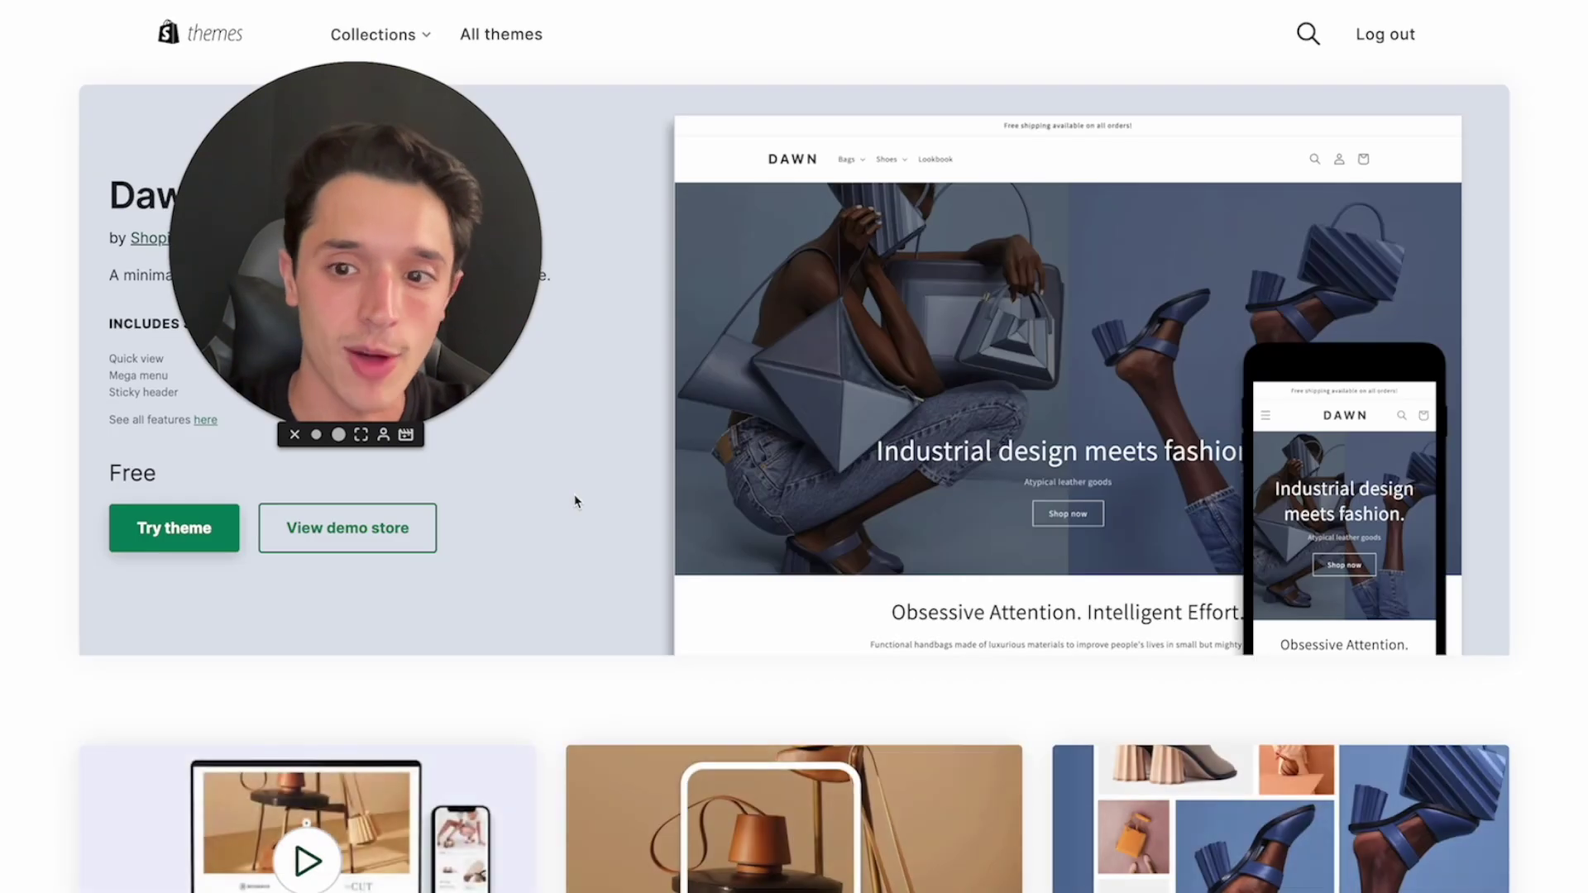
scroll(850, 418, down, 3)
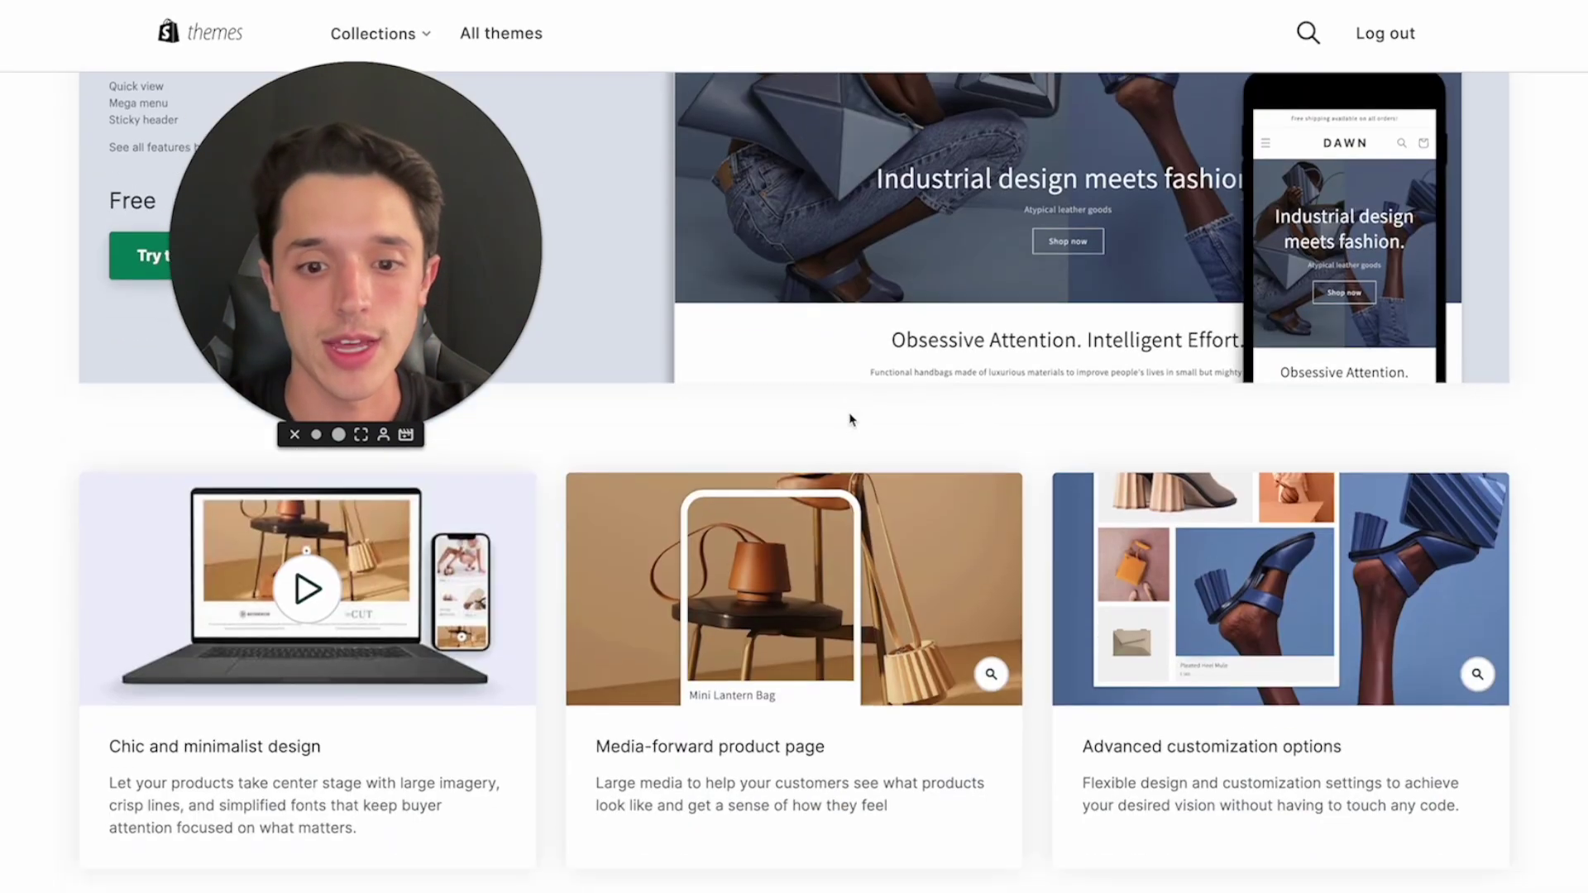
- Try the free Dawn theme, adding it to the store's theme library
drag(394, 287, 697, 256)
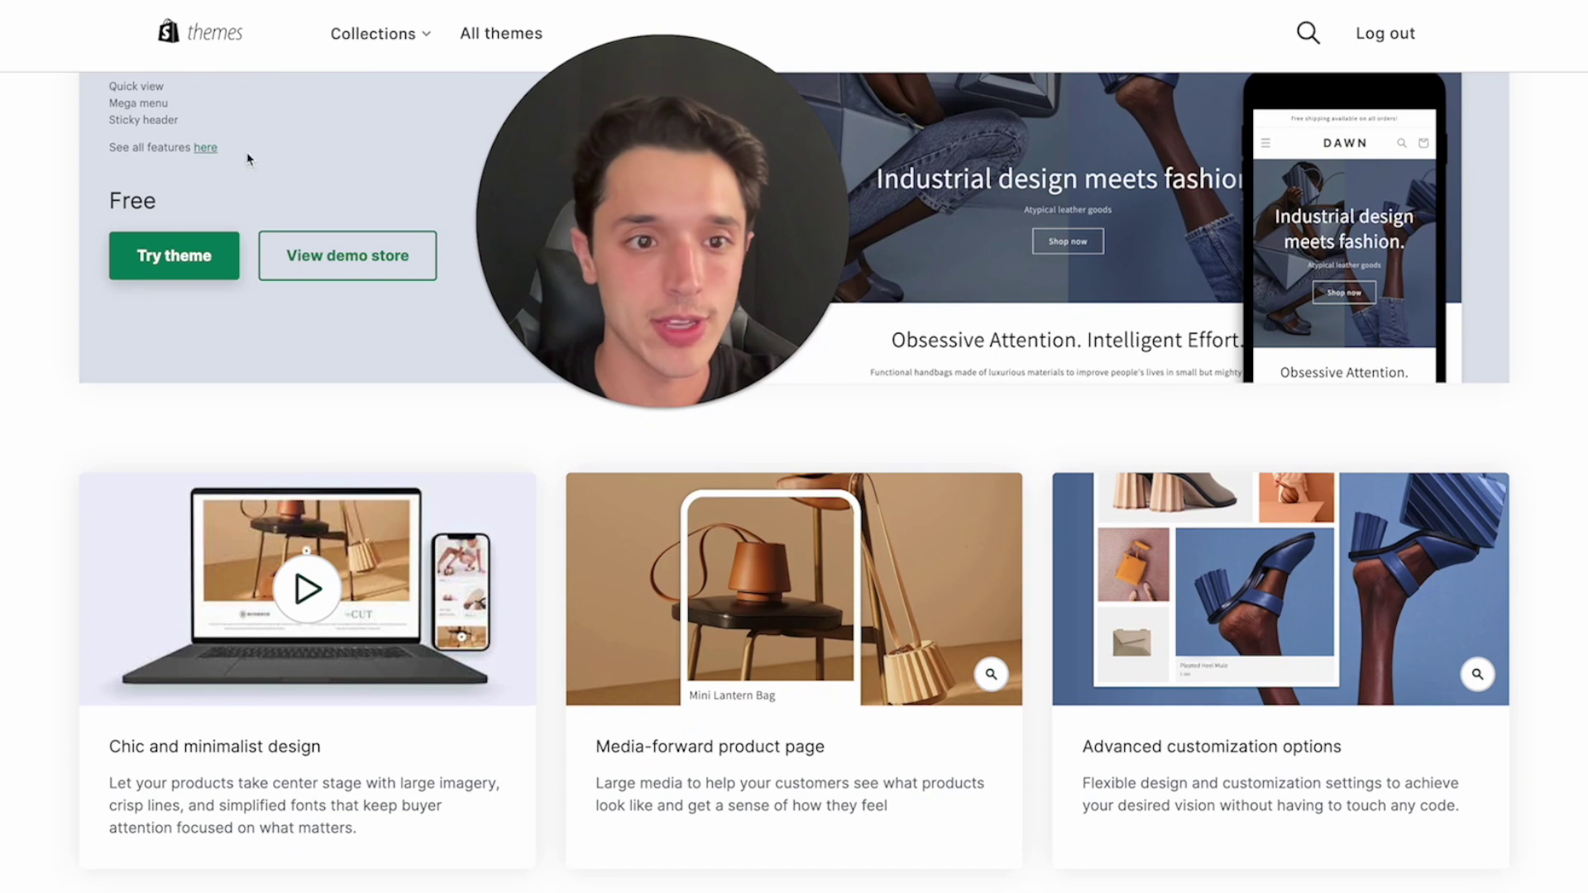
scroll(215, 157, up, 2)
click(165, 405)
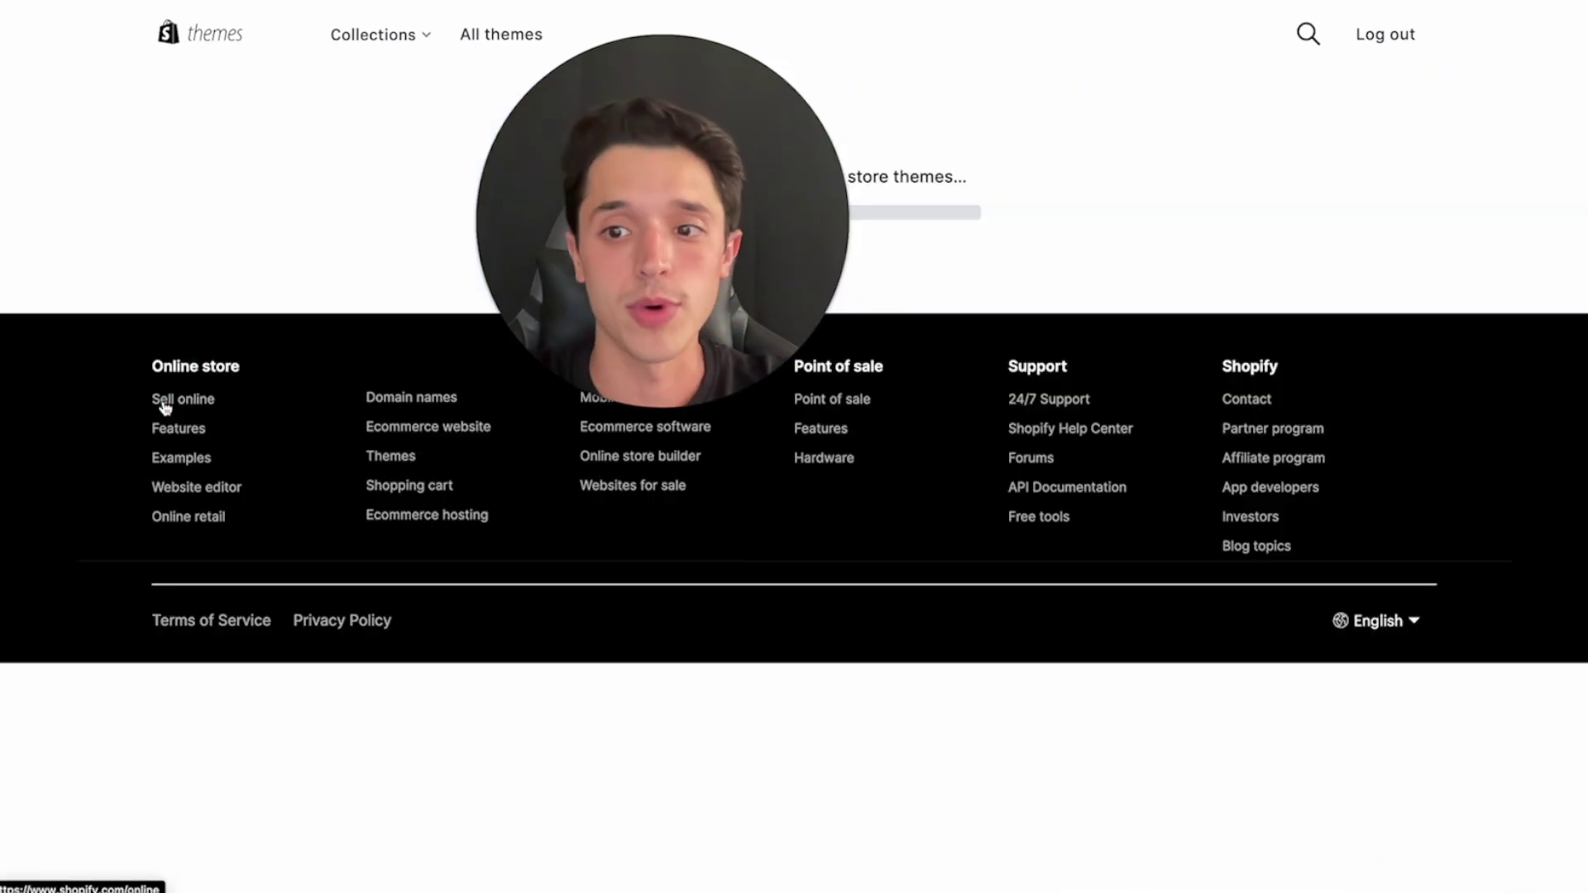
drag(652, 246, 207, 217)
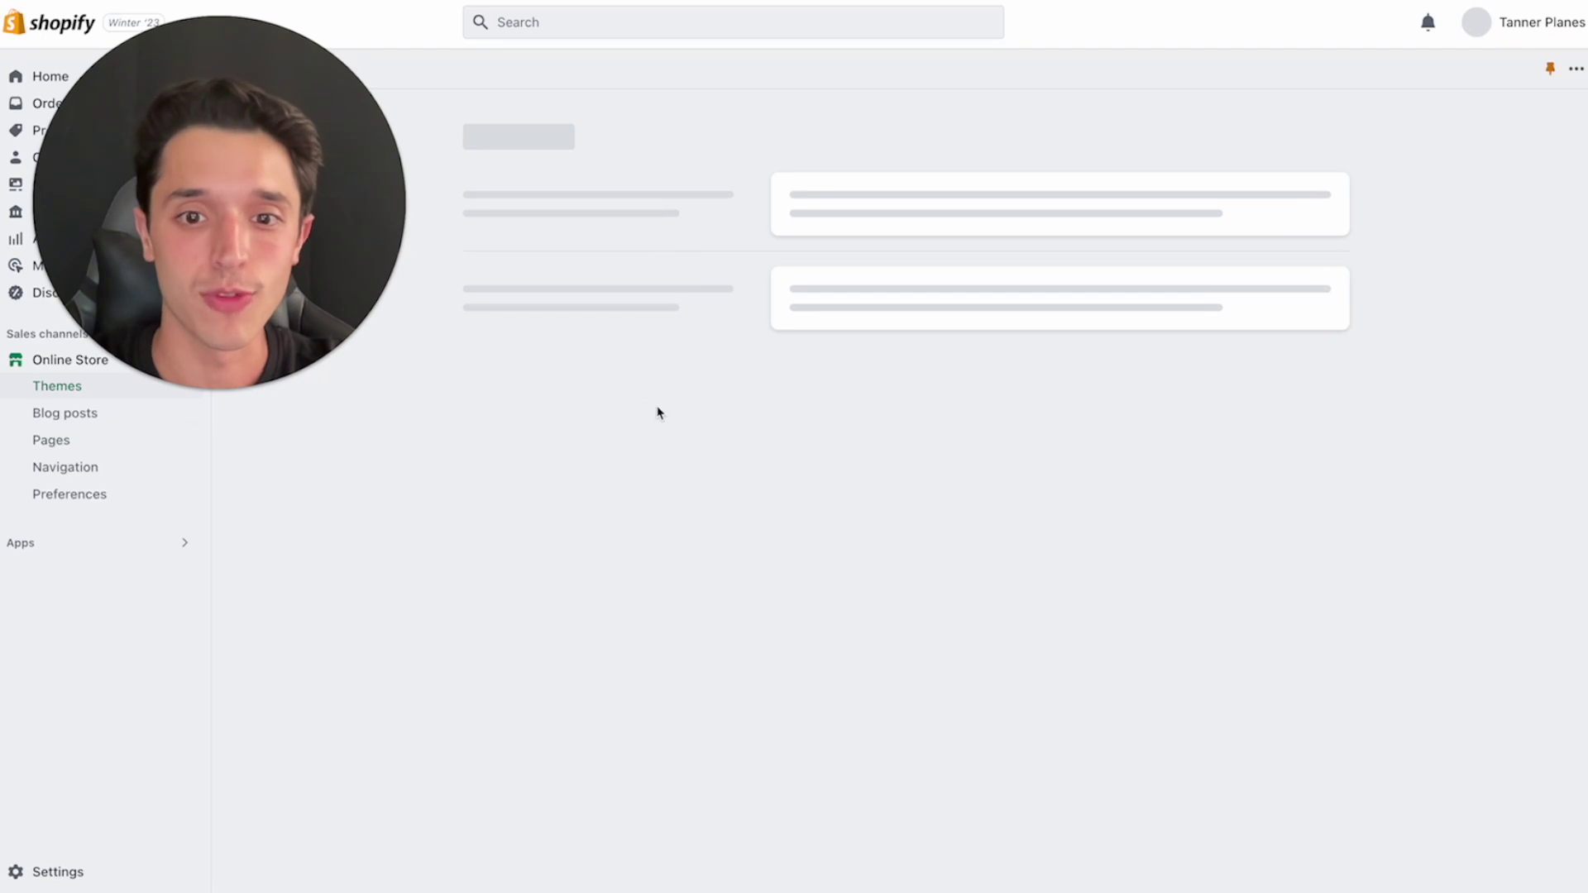
scroll(485, 535, down, 3)
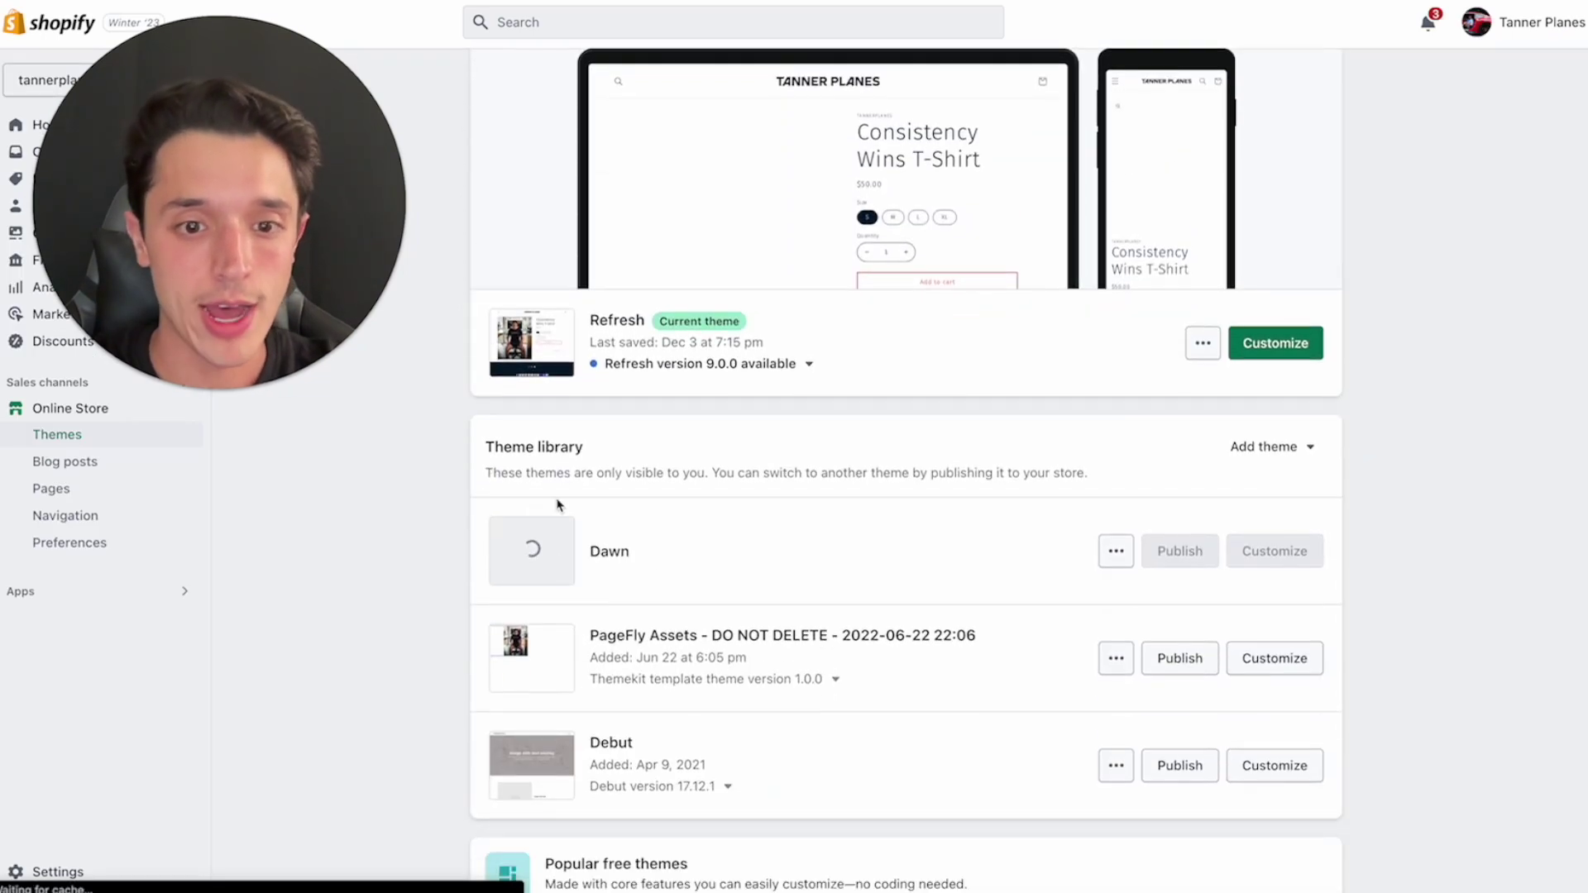
scroll(587, 557, down, 1)
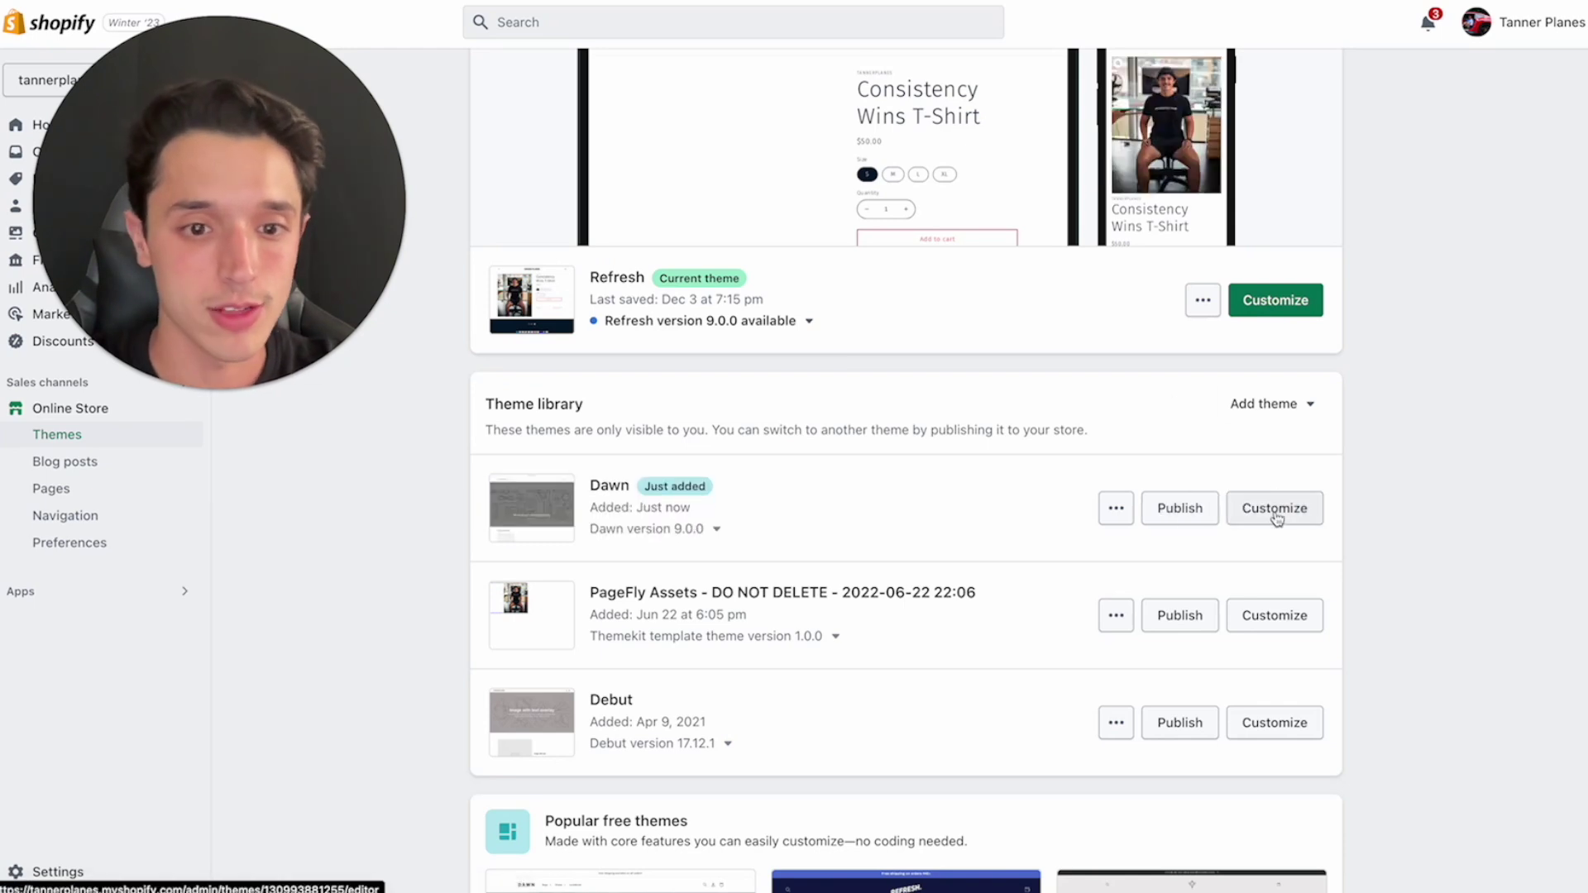
- Open the Dawn theme for customization and hide the announcement bar on the home page
click(1276, 516)
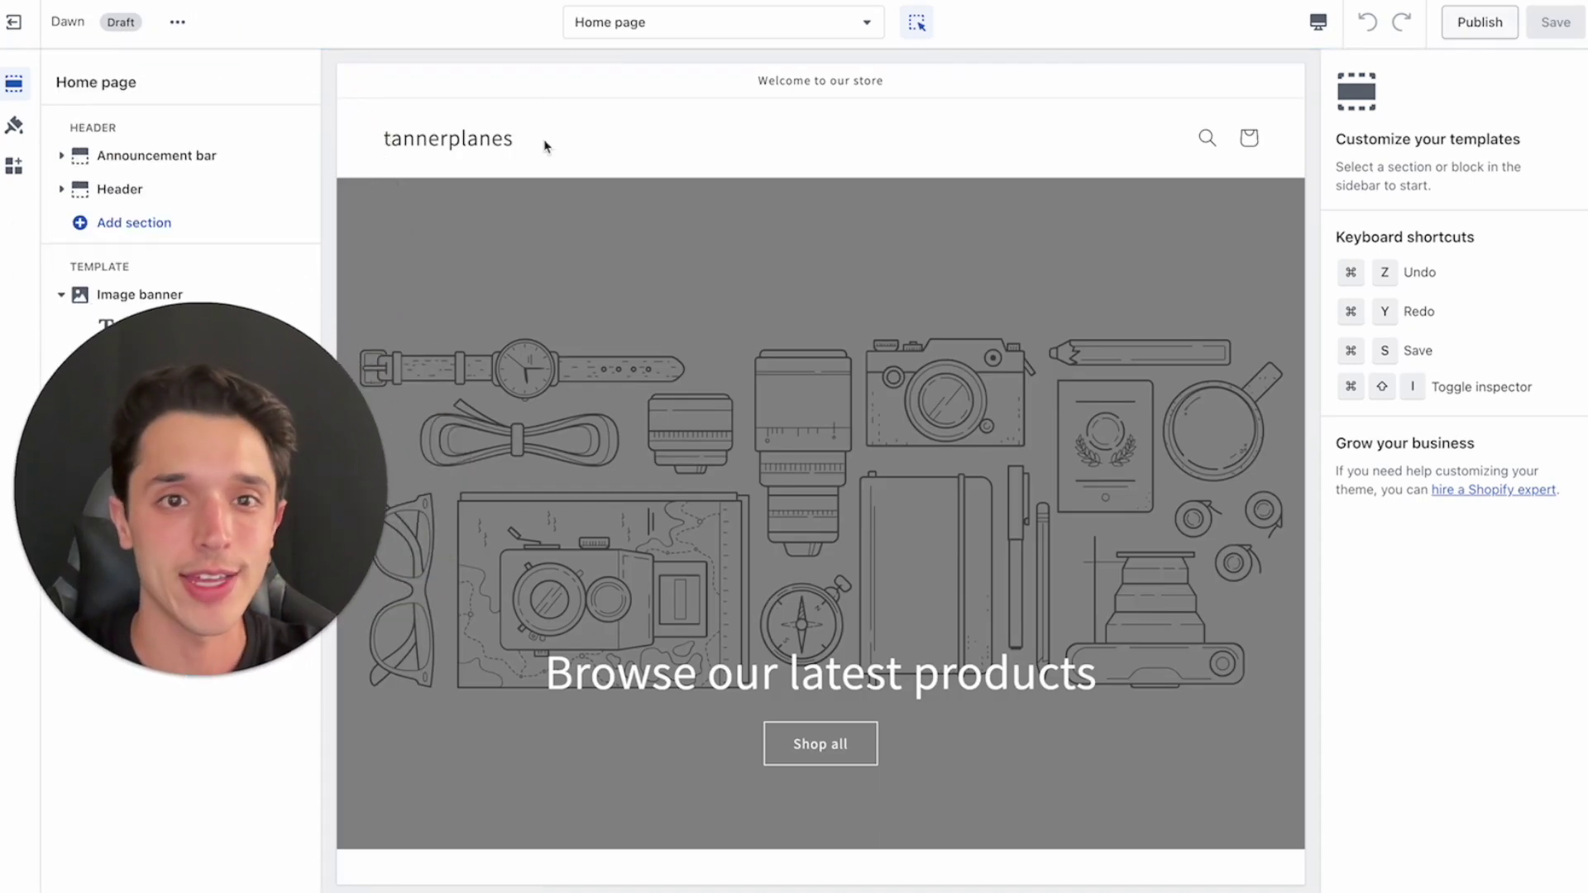
drag(226, 524, 1448, 569)
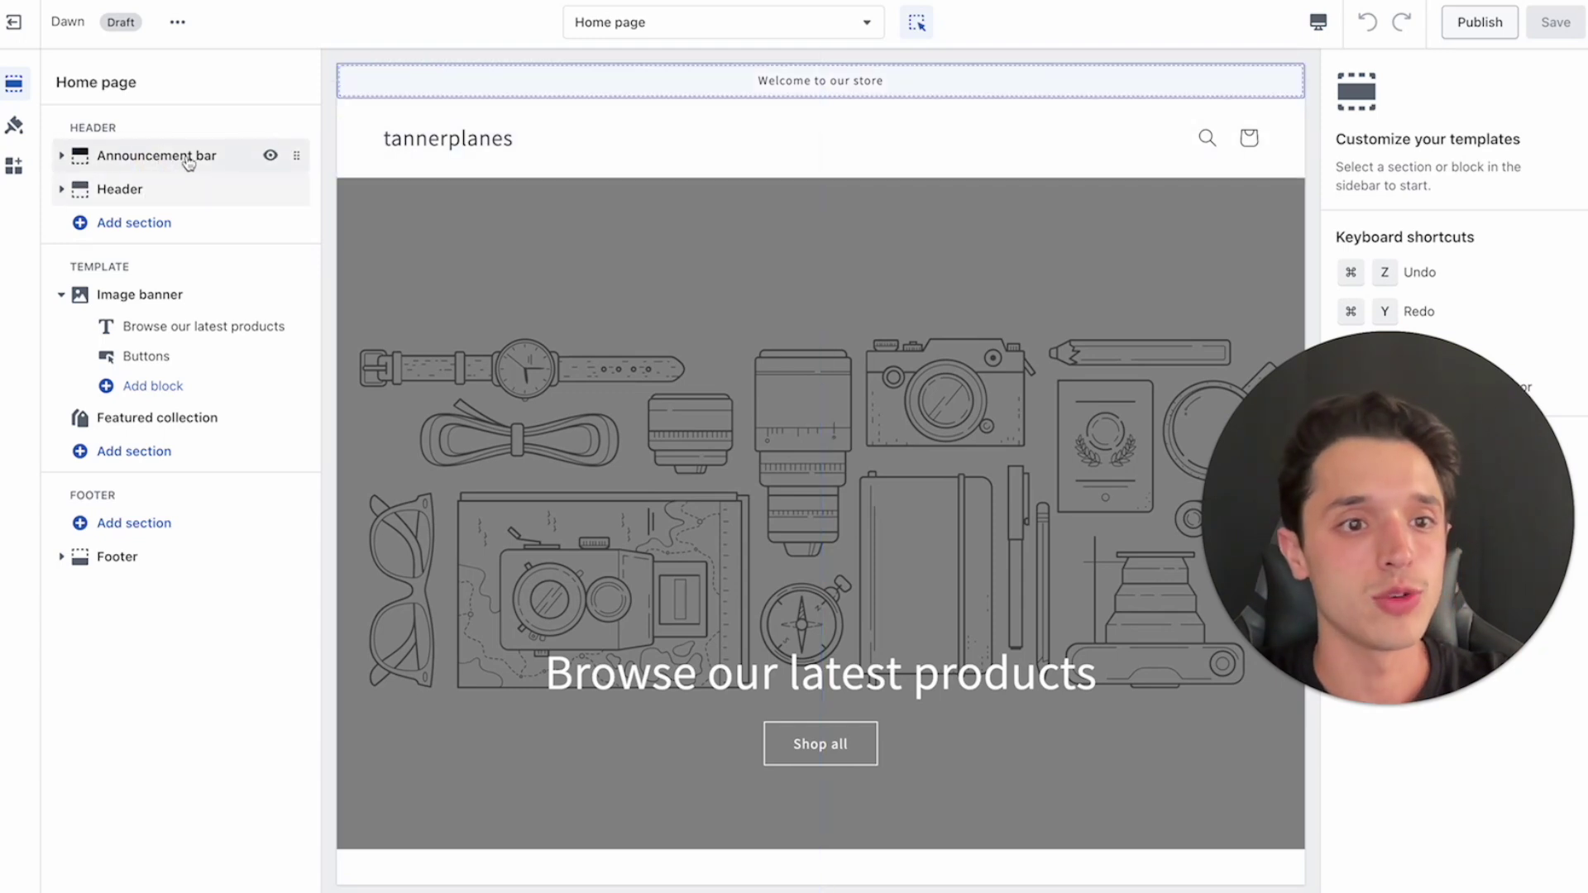
click(271, 156)
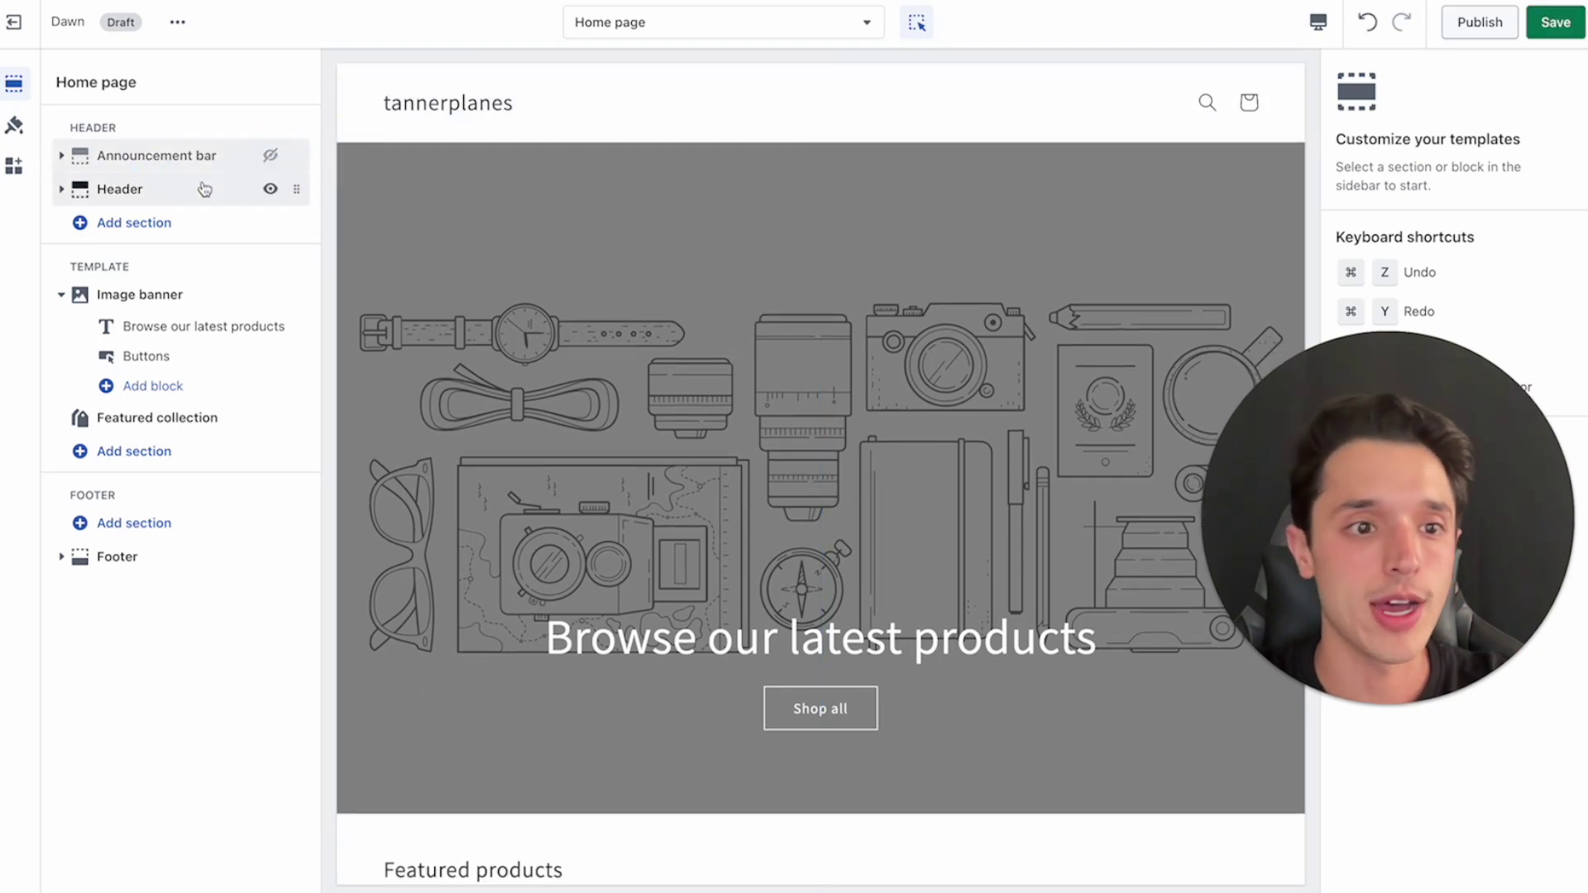
- Select the Header section and look through its settings
click(204, 189)
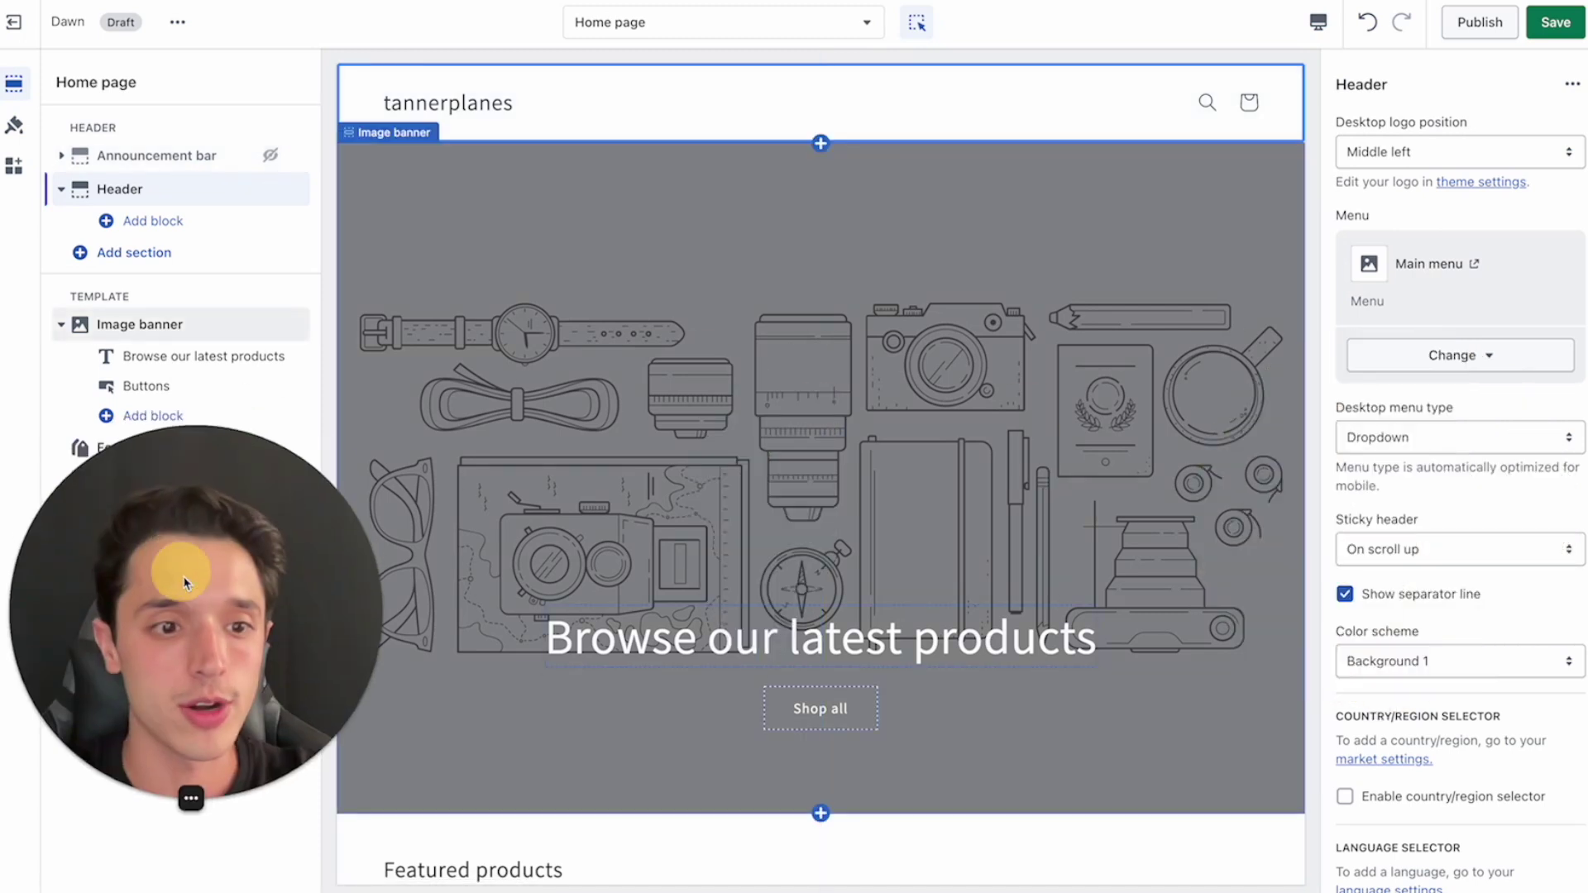
click(132, 798)
drag(108, 713, 313, 748)
scroll(1389, 463, down, 1)
scroll(1389, 463, down, 3)
scroll(1387, 463, down, 2)
scroll(1386, 372, up, 6)
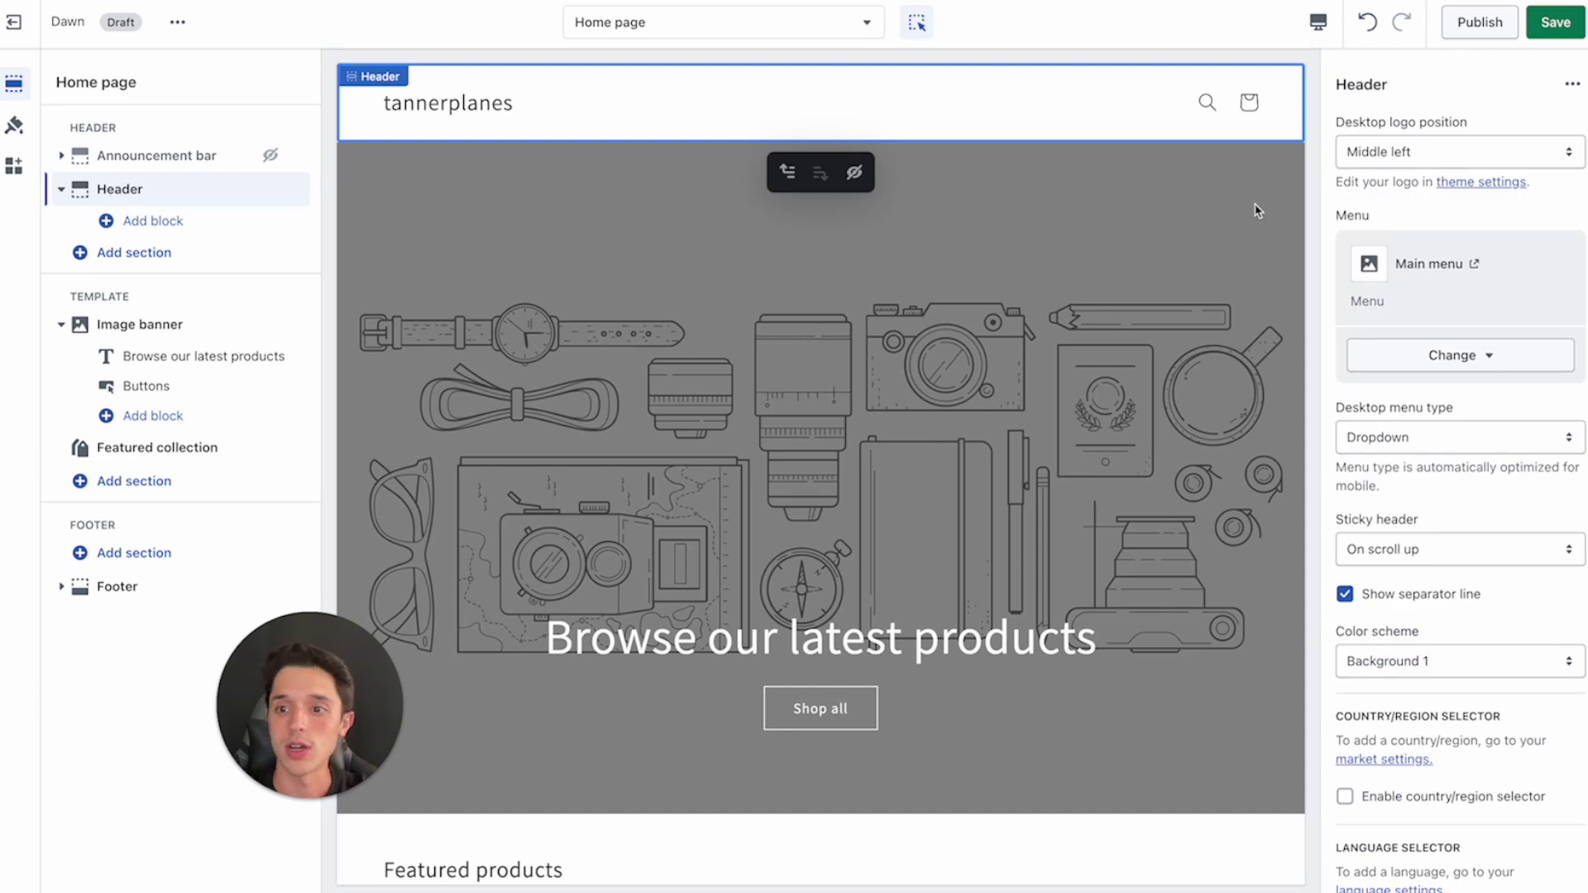
- In the theme settings, upload 1.png and set it as the store logo
click(1469, 185)
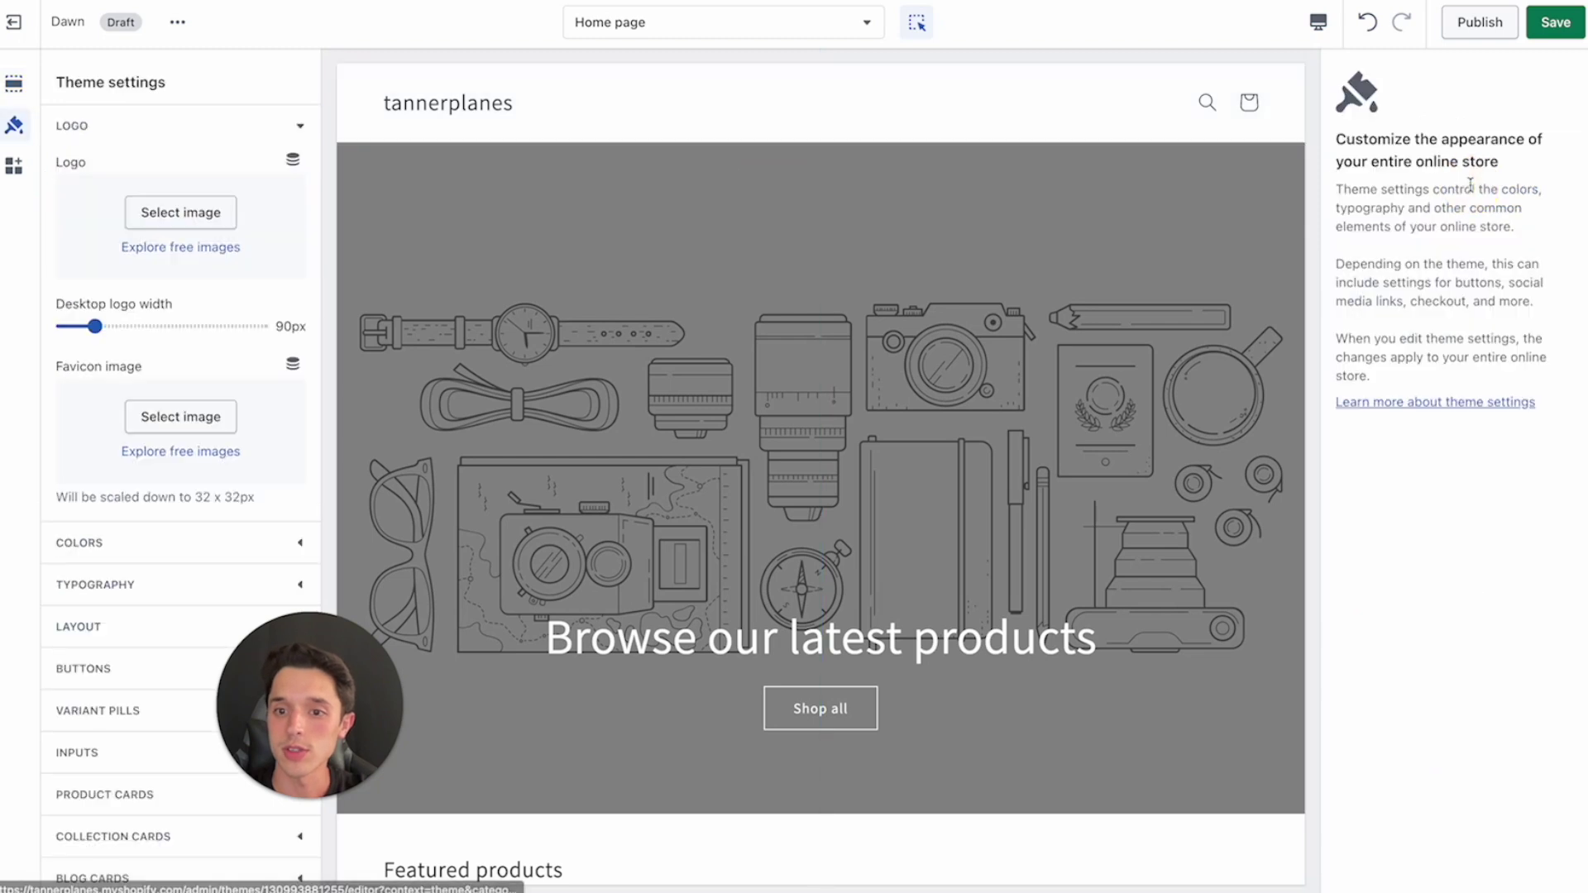
click(154, 216)
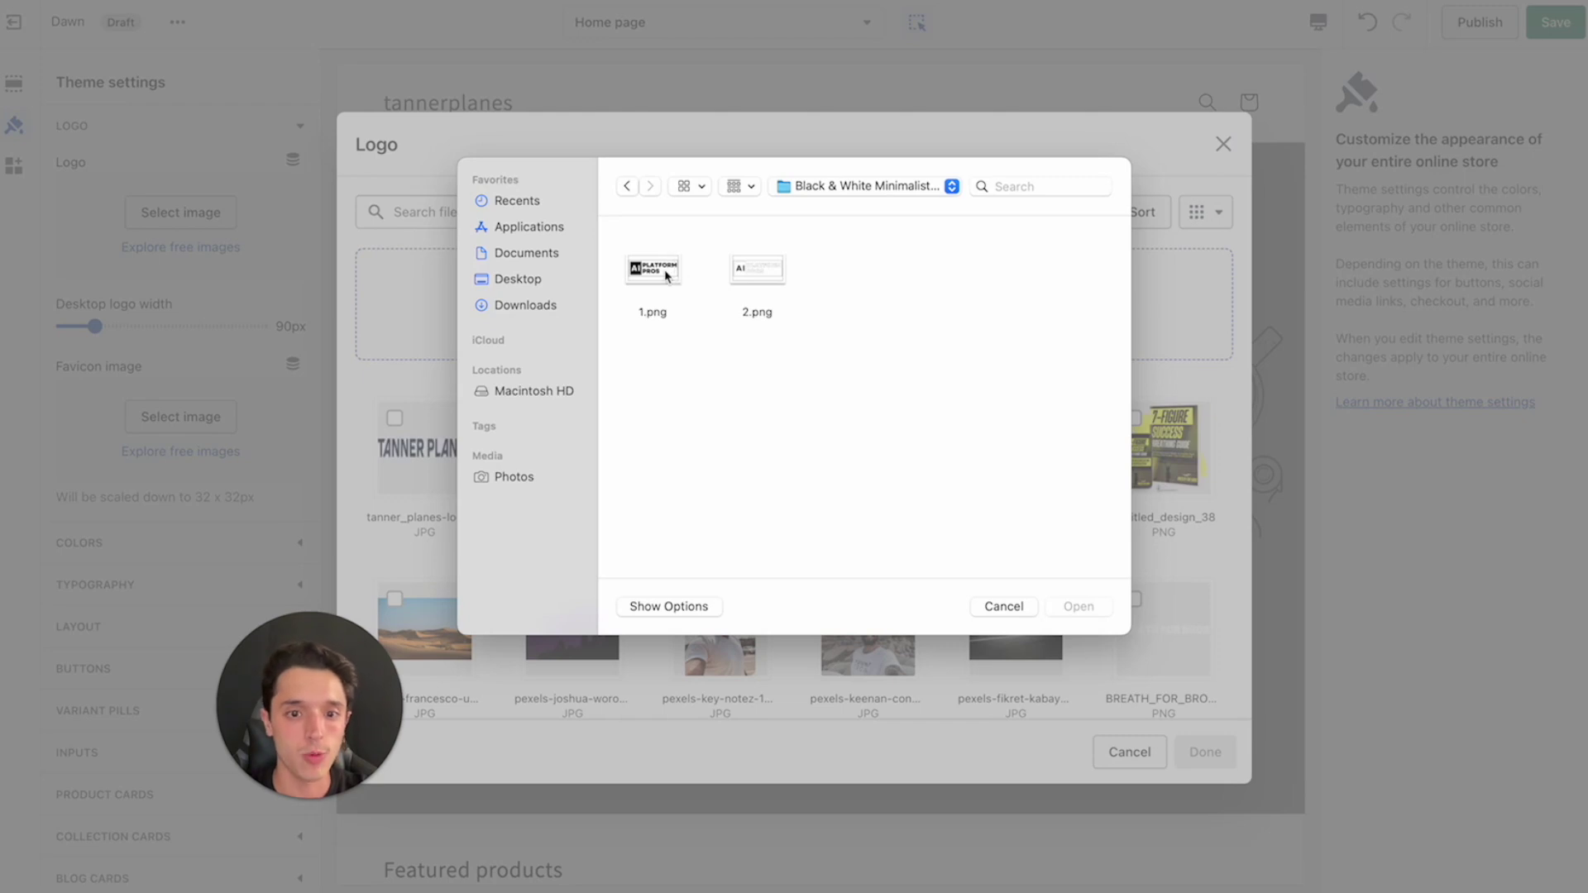
double_click(651, 273)
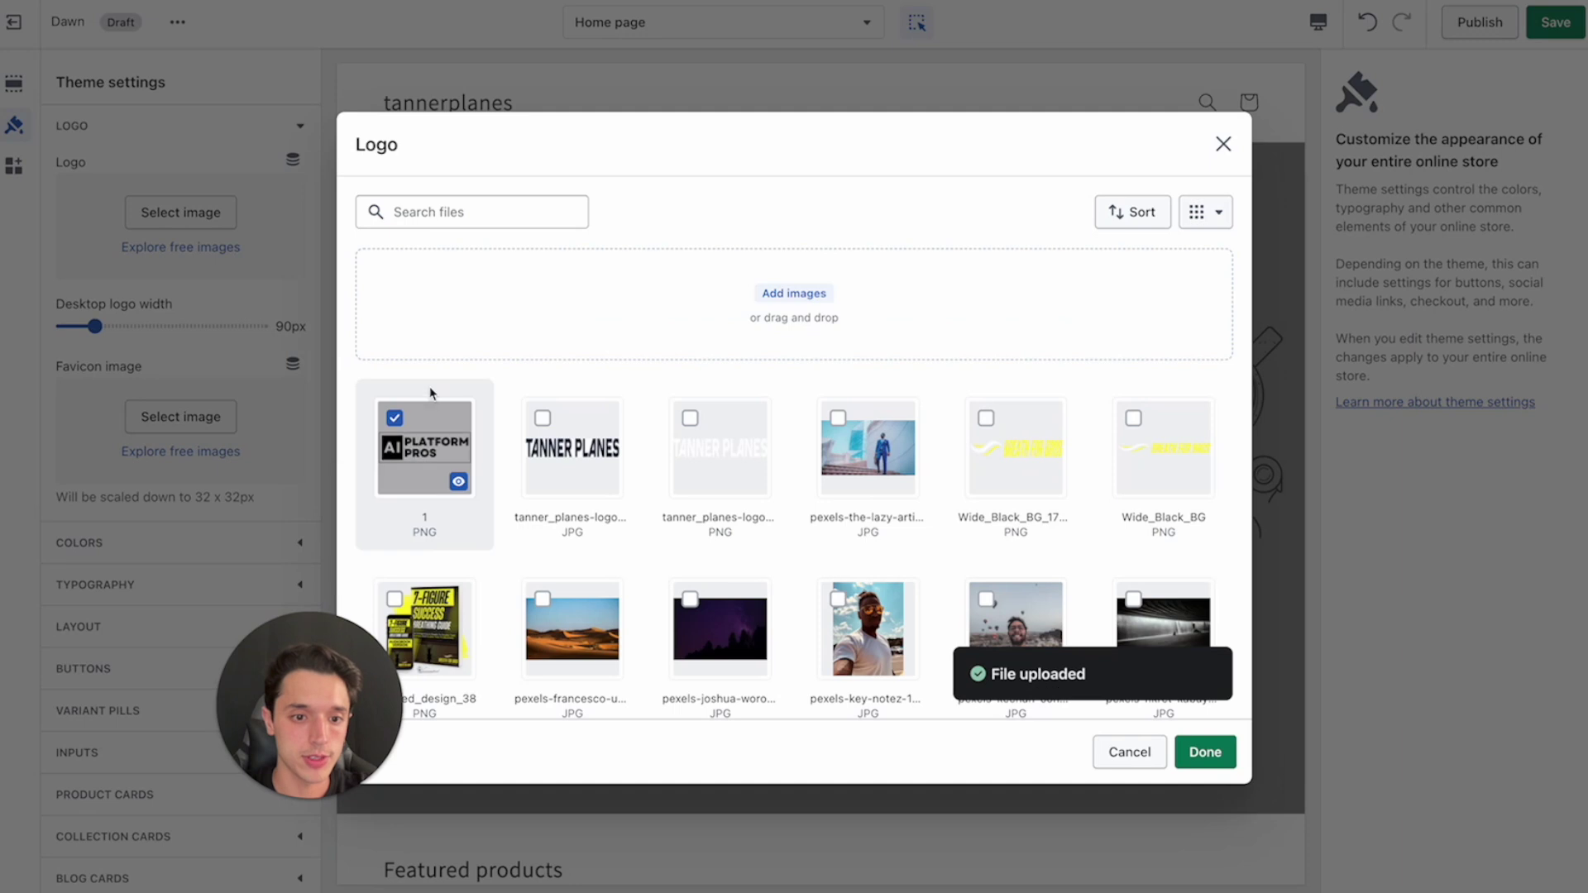
click(1203, 753)
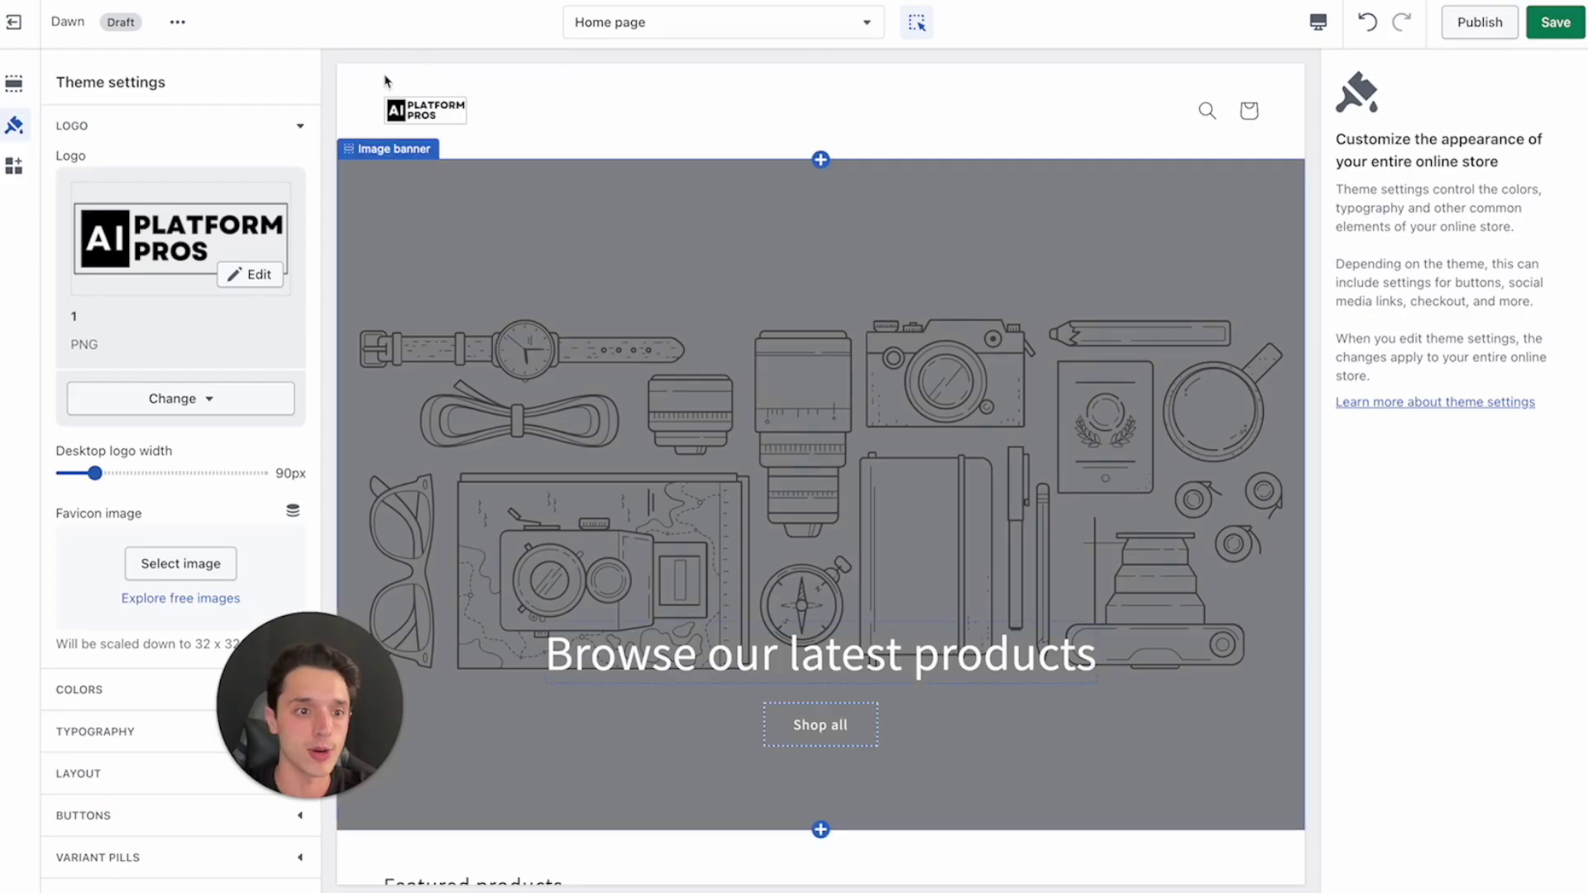
- Set the desktop logo width to 140 px
click(115, 474)
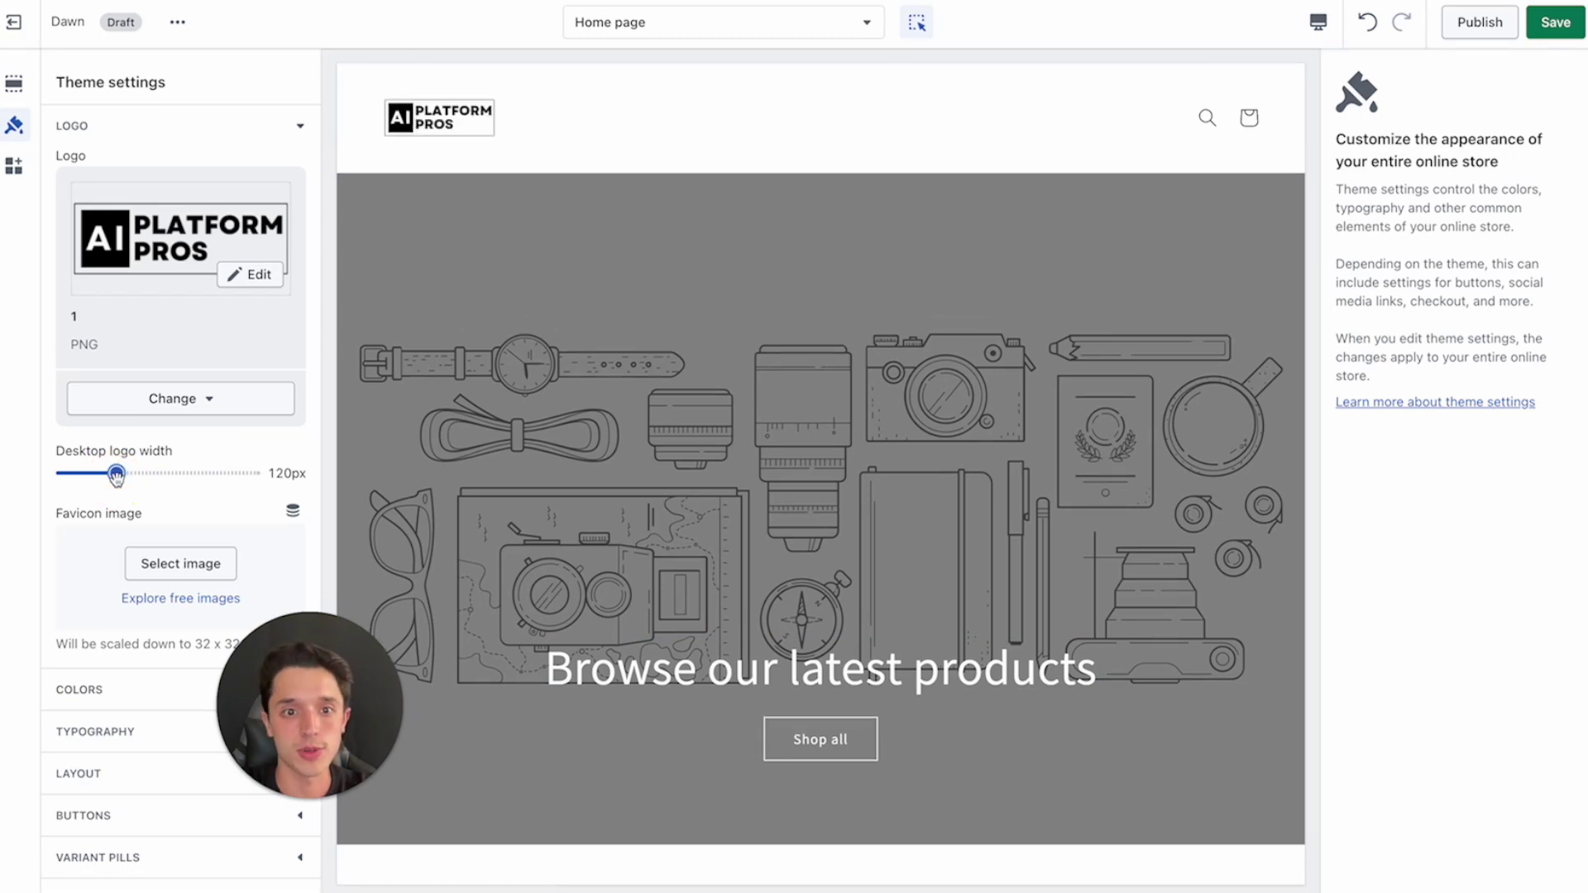
scroll(146, 483, down, 5)
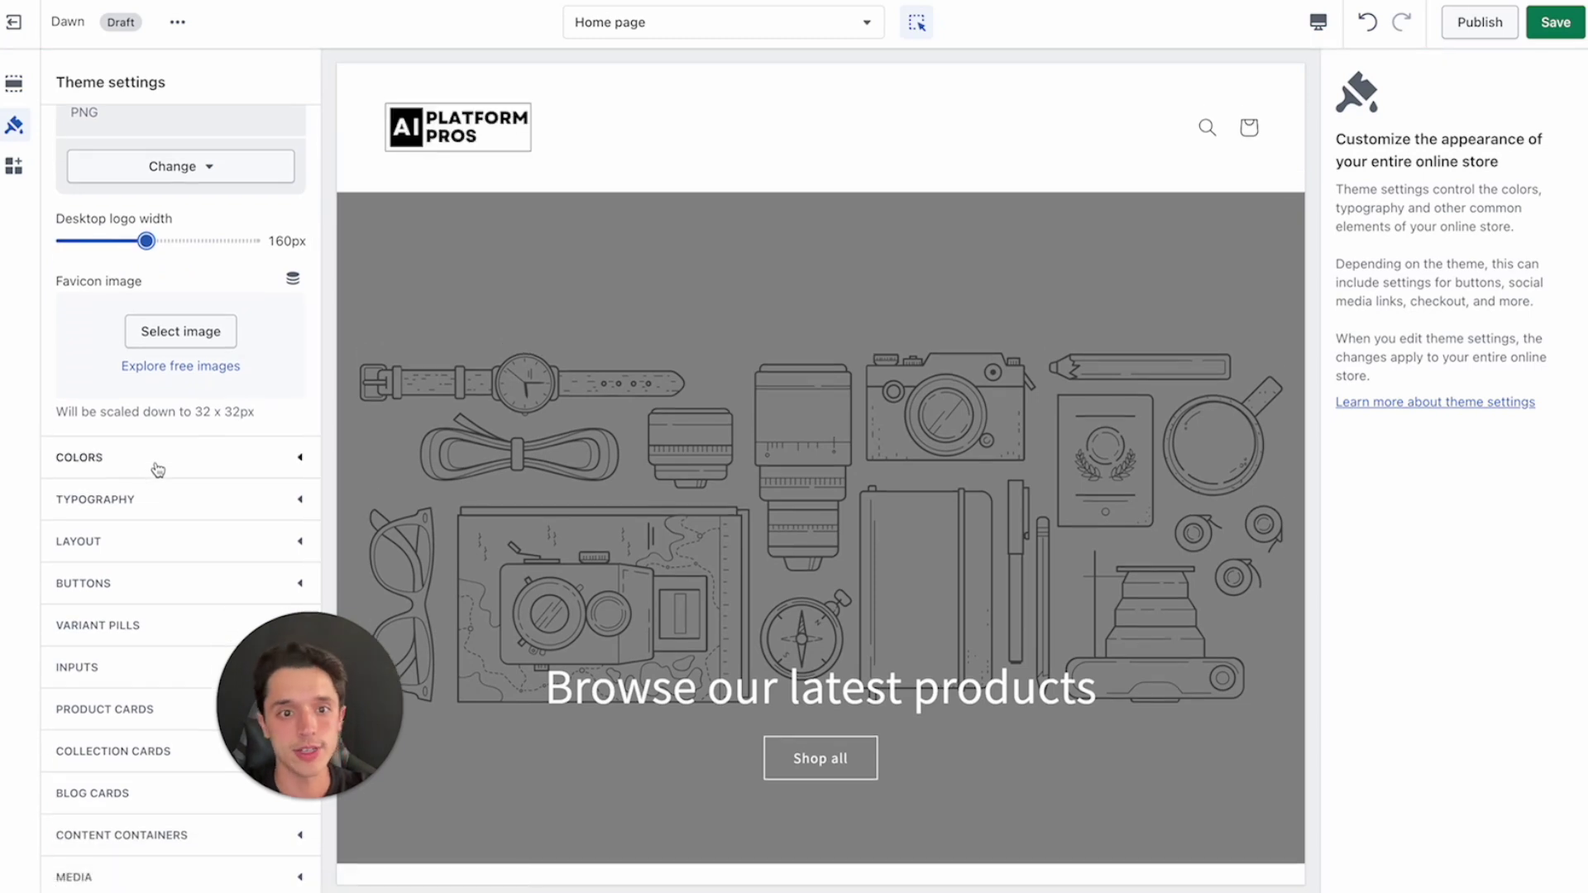
scroll(177, 309, up, 1)
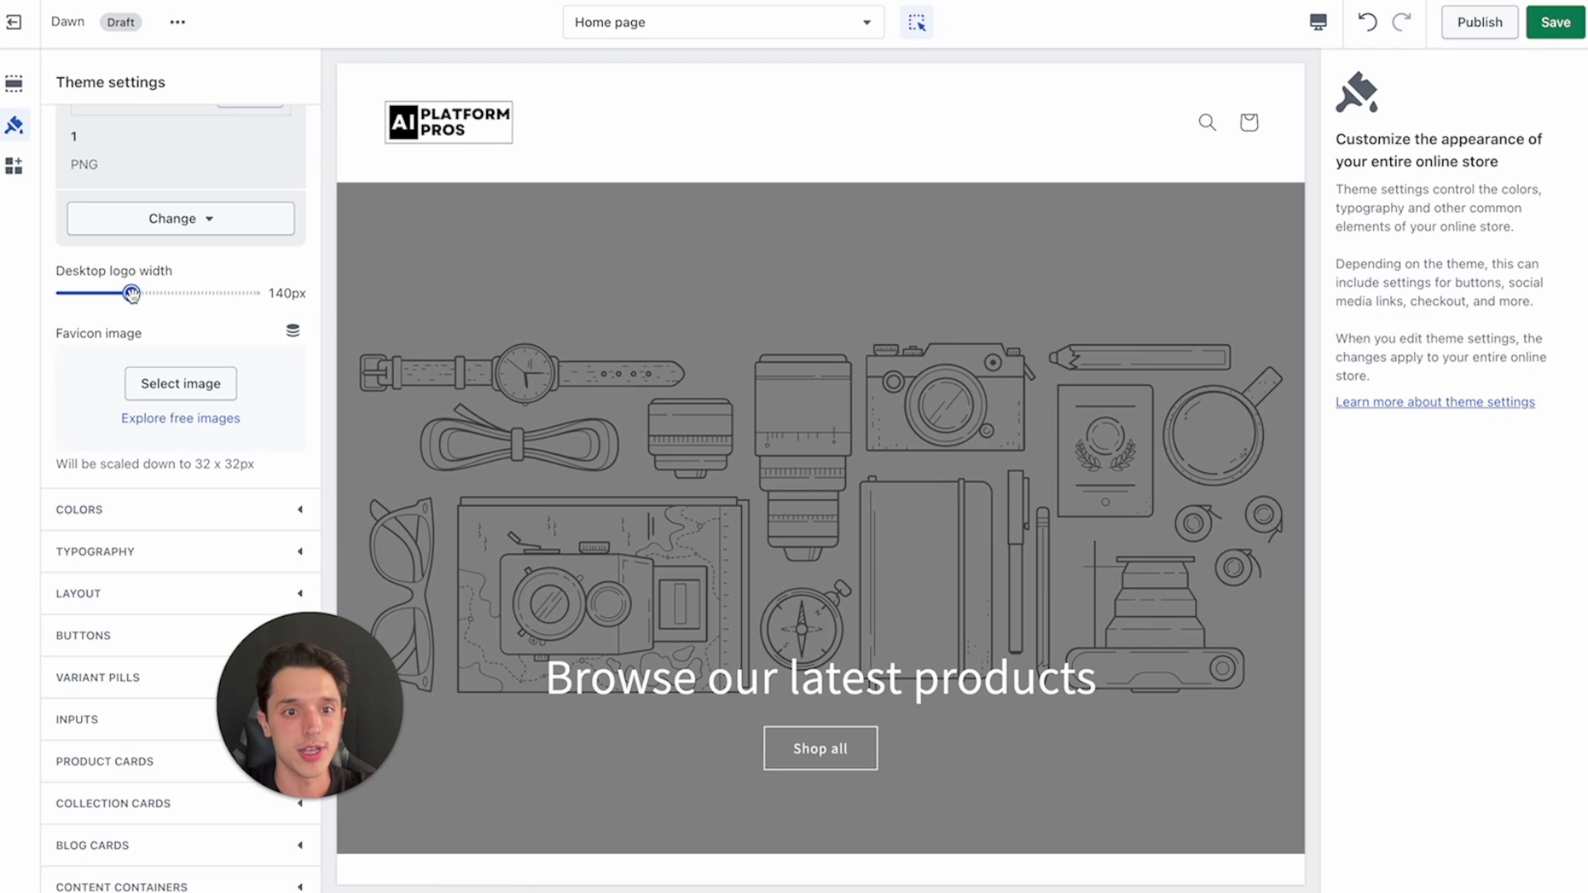
click(1556, 32)
- Examine the theme's primary and secondary color settings against the home page preview
click(166, 510)
scroll(411, 248, down, 1)
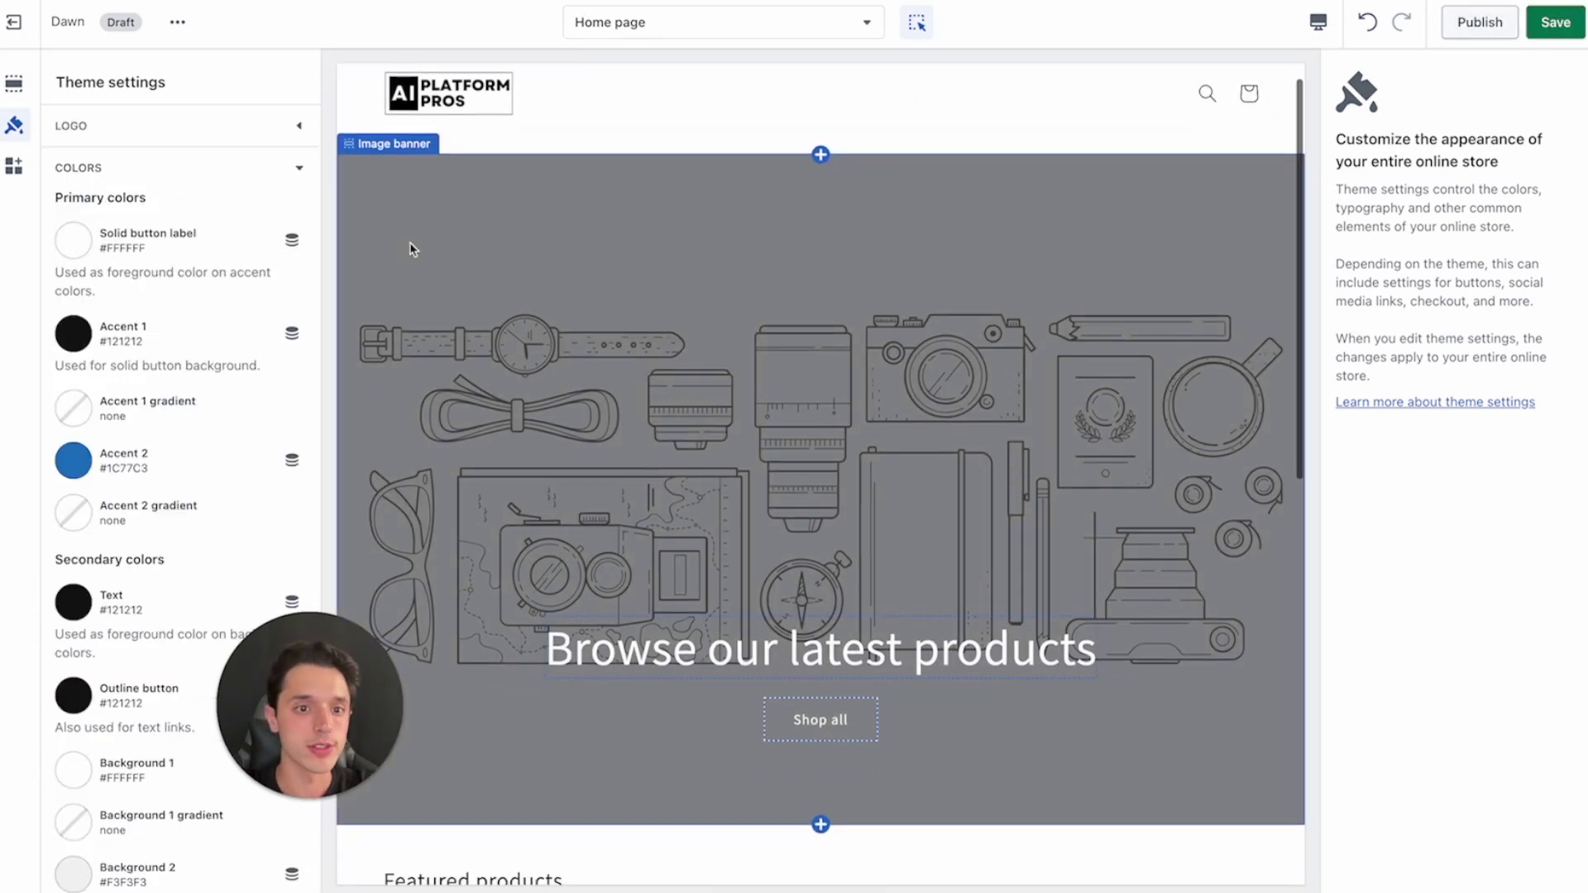
scroll(411, 248, down, 6)
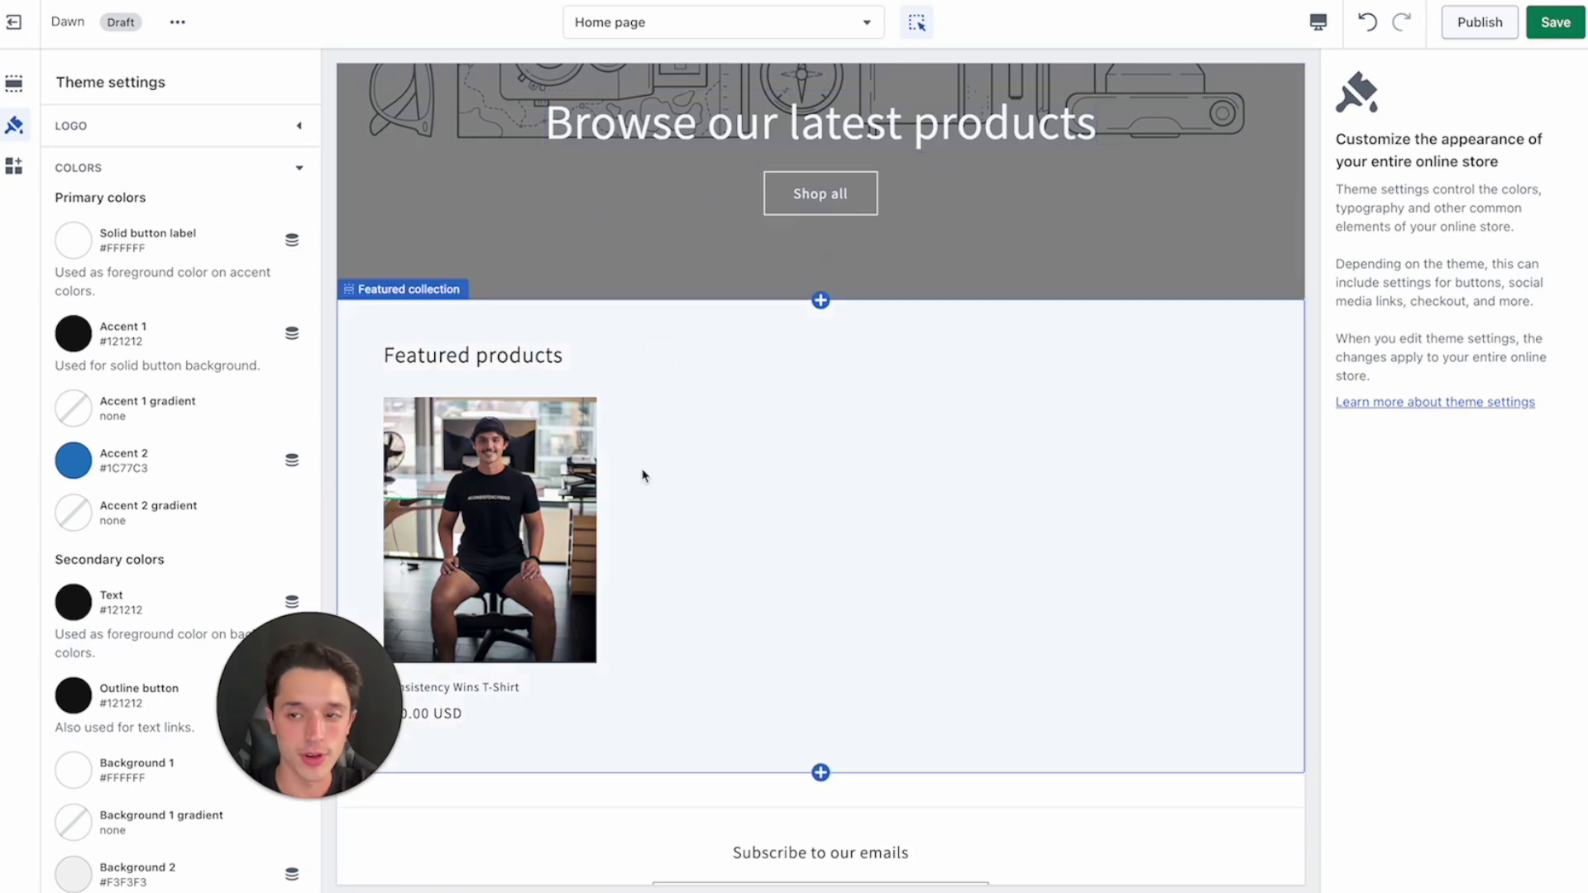
scroll(414, 396, up, 6)
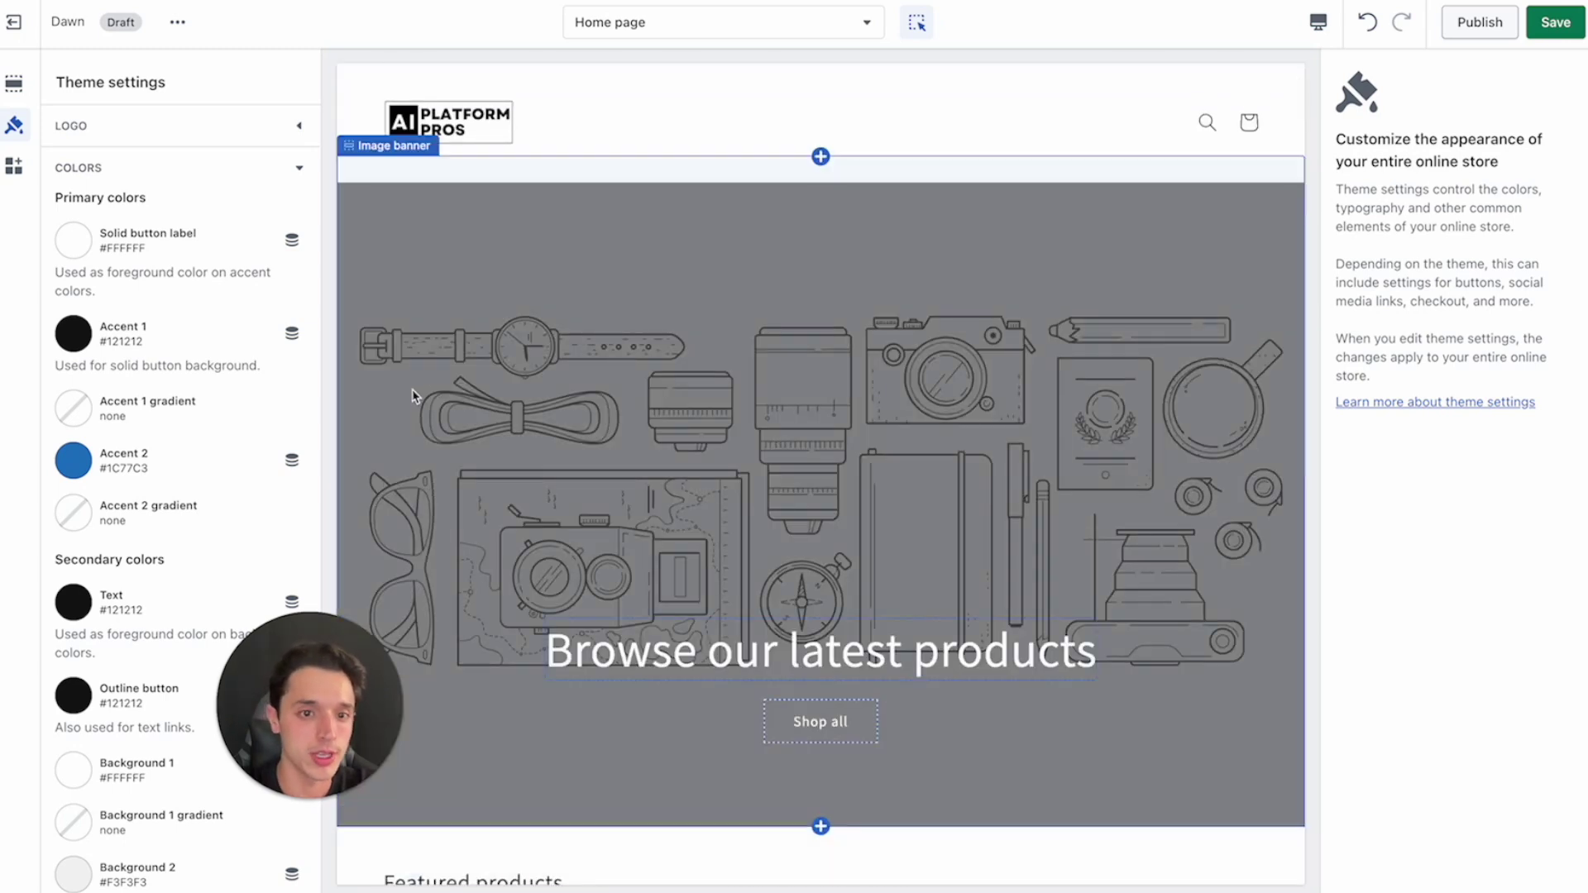
scroll(202, 461, down, 3)
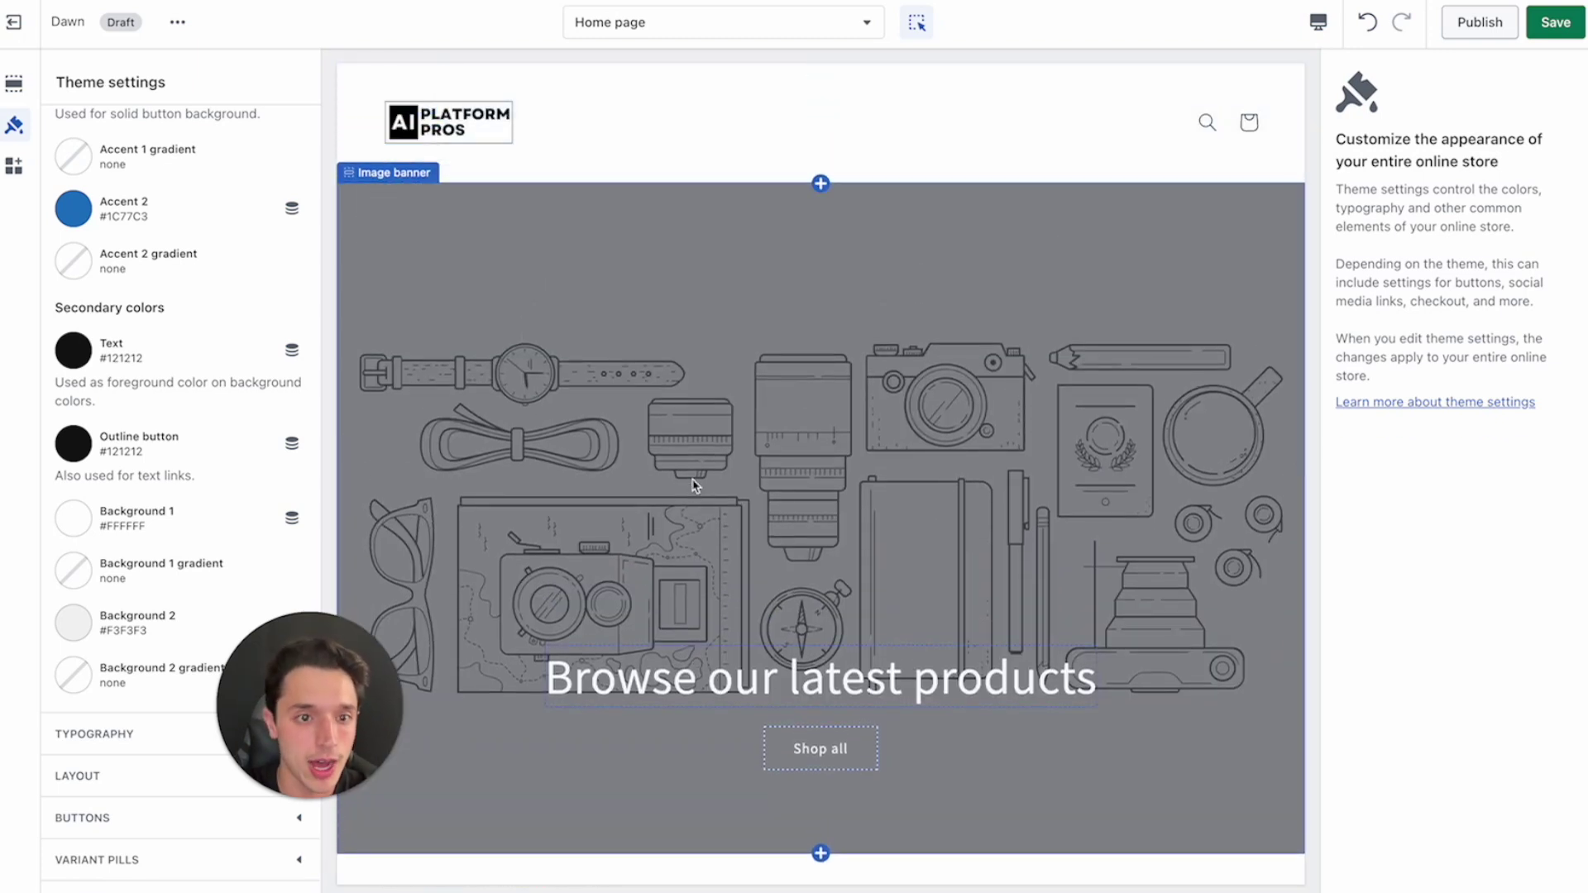
scroll(248, 340, up, 5)
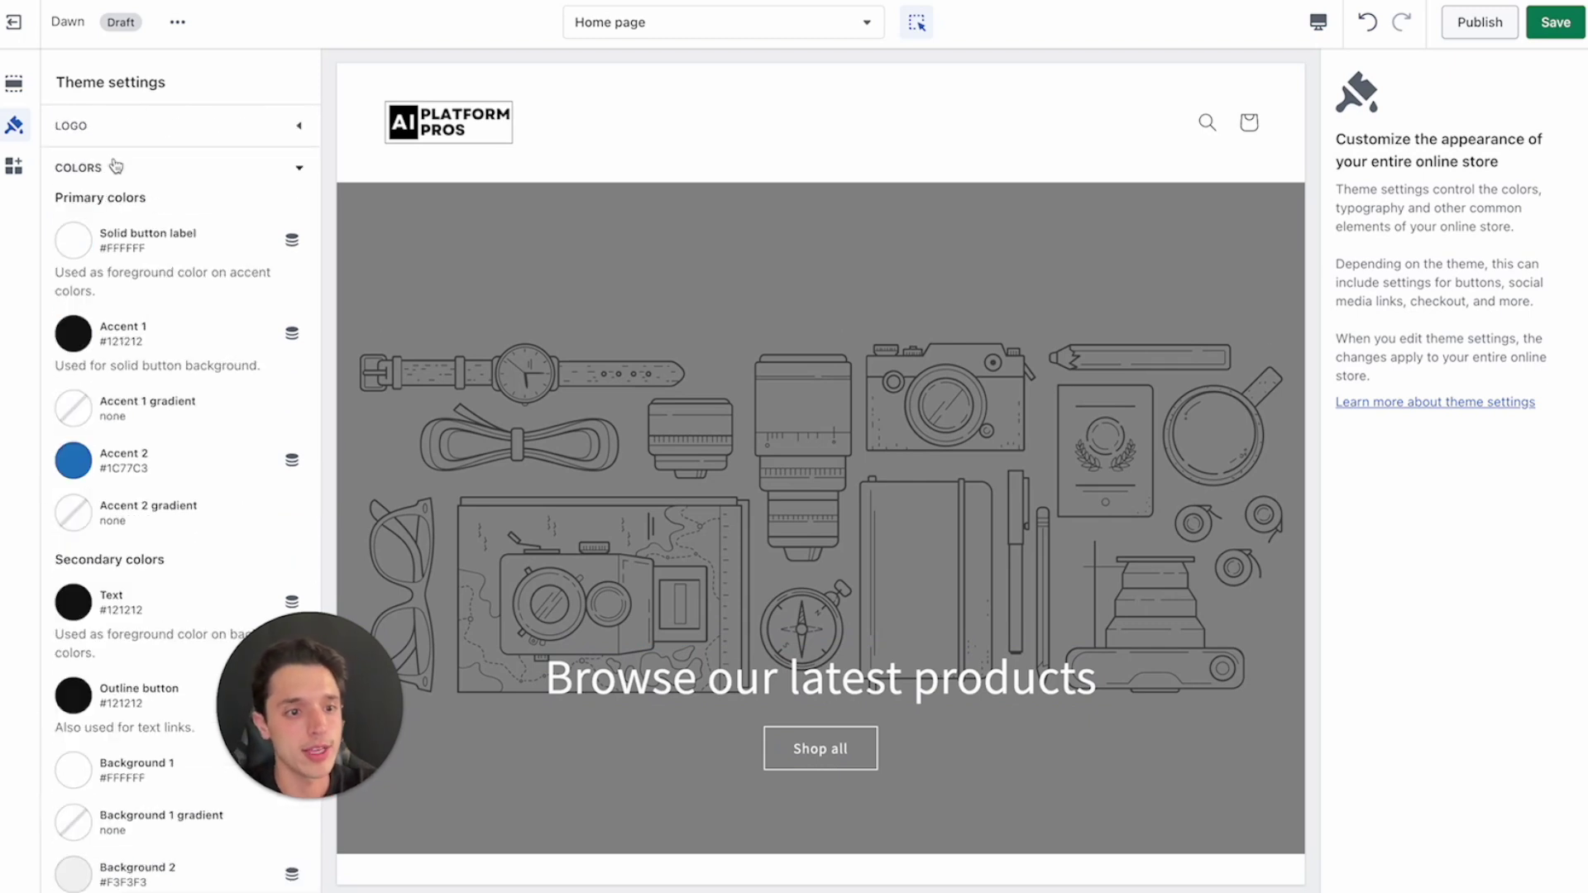
click(135, 179)
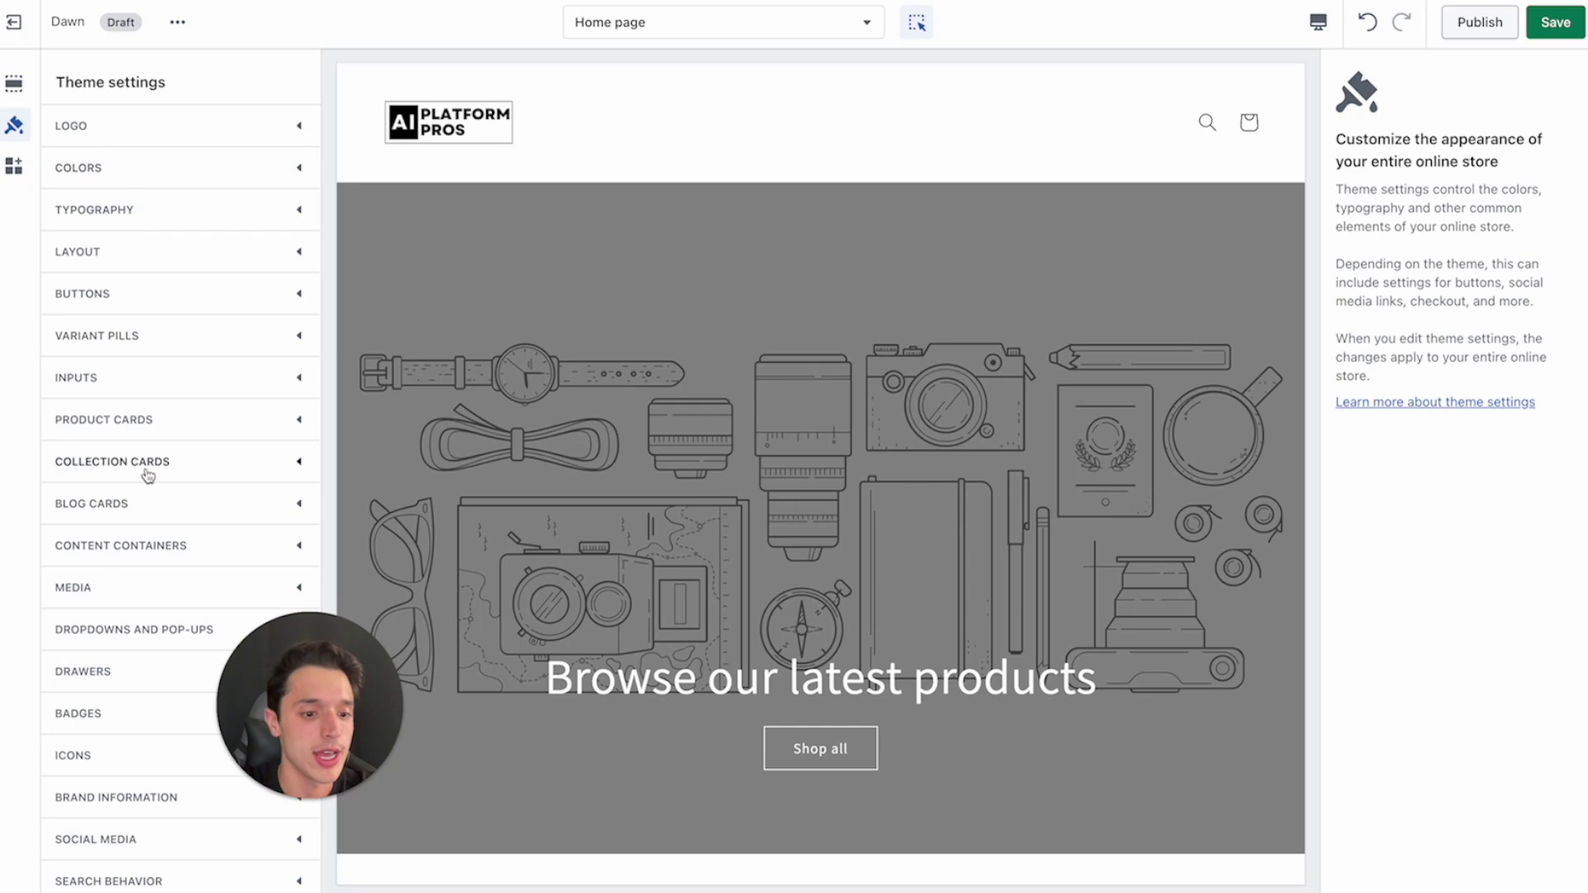
- Open the checkout section of the theme settings and switch the preview to the Checkout page
scroll(148, 473, down, 5)
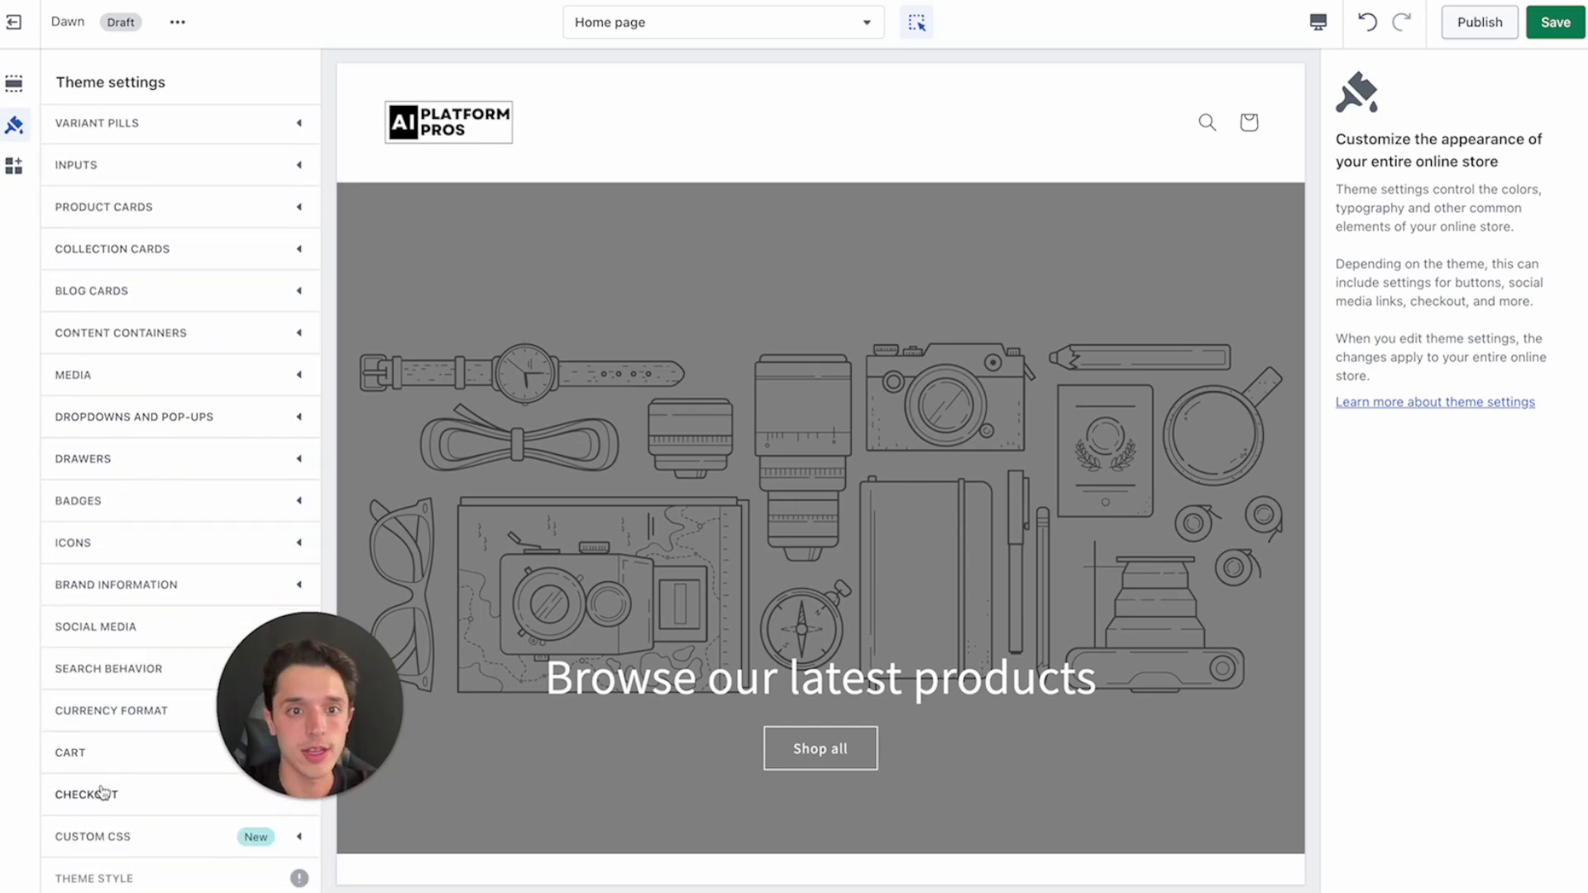
click(102, 793)
scroll(102, 792, down, 8)
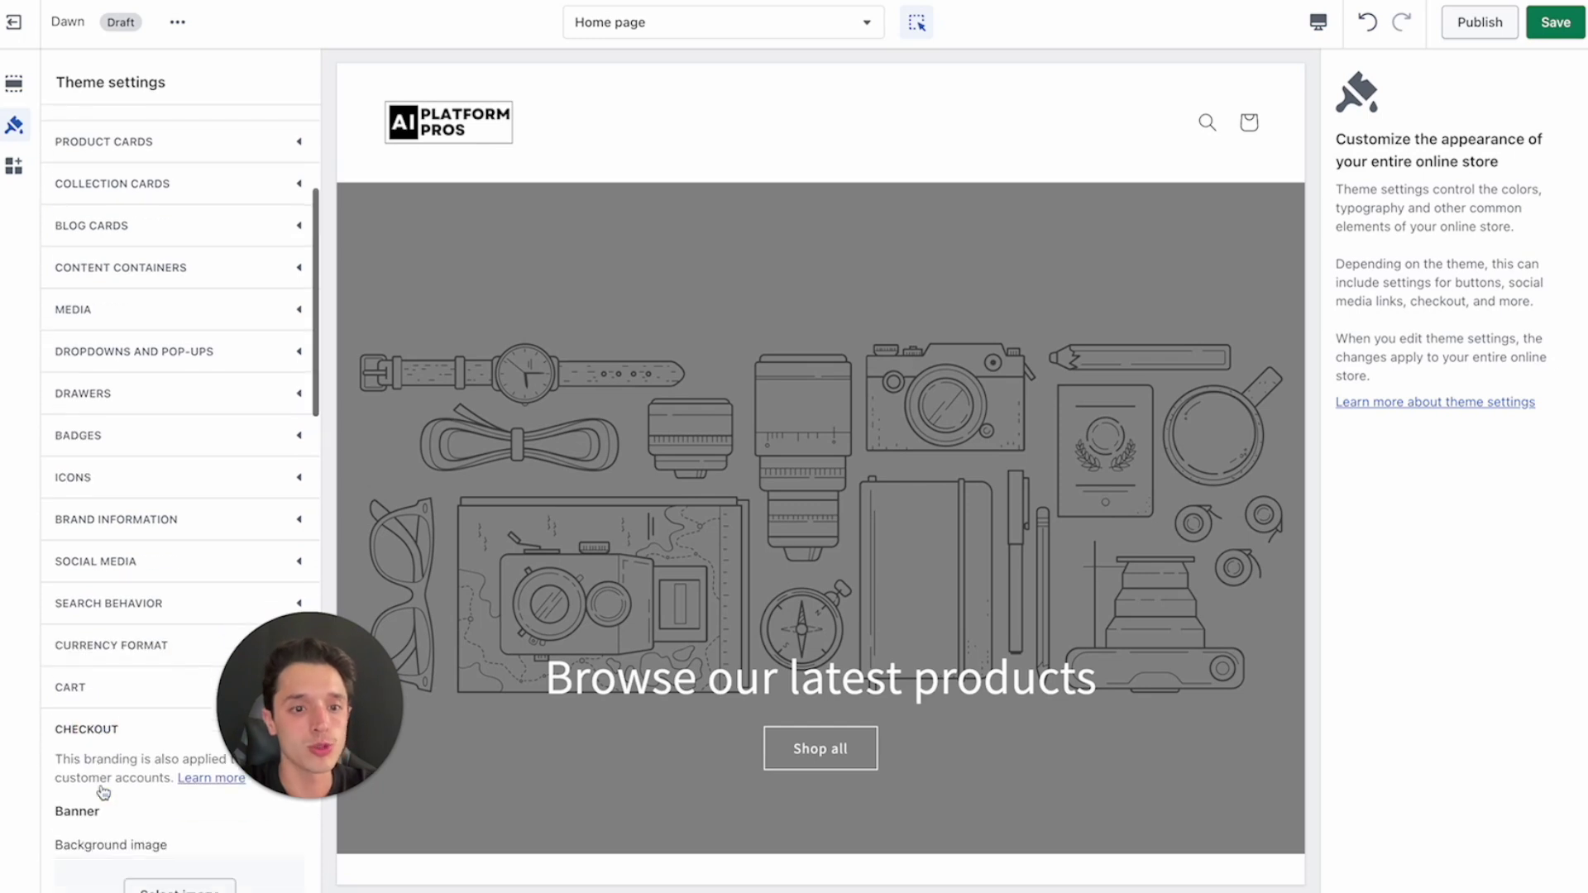
scroll(102, 792, down, 4)
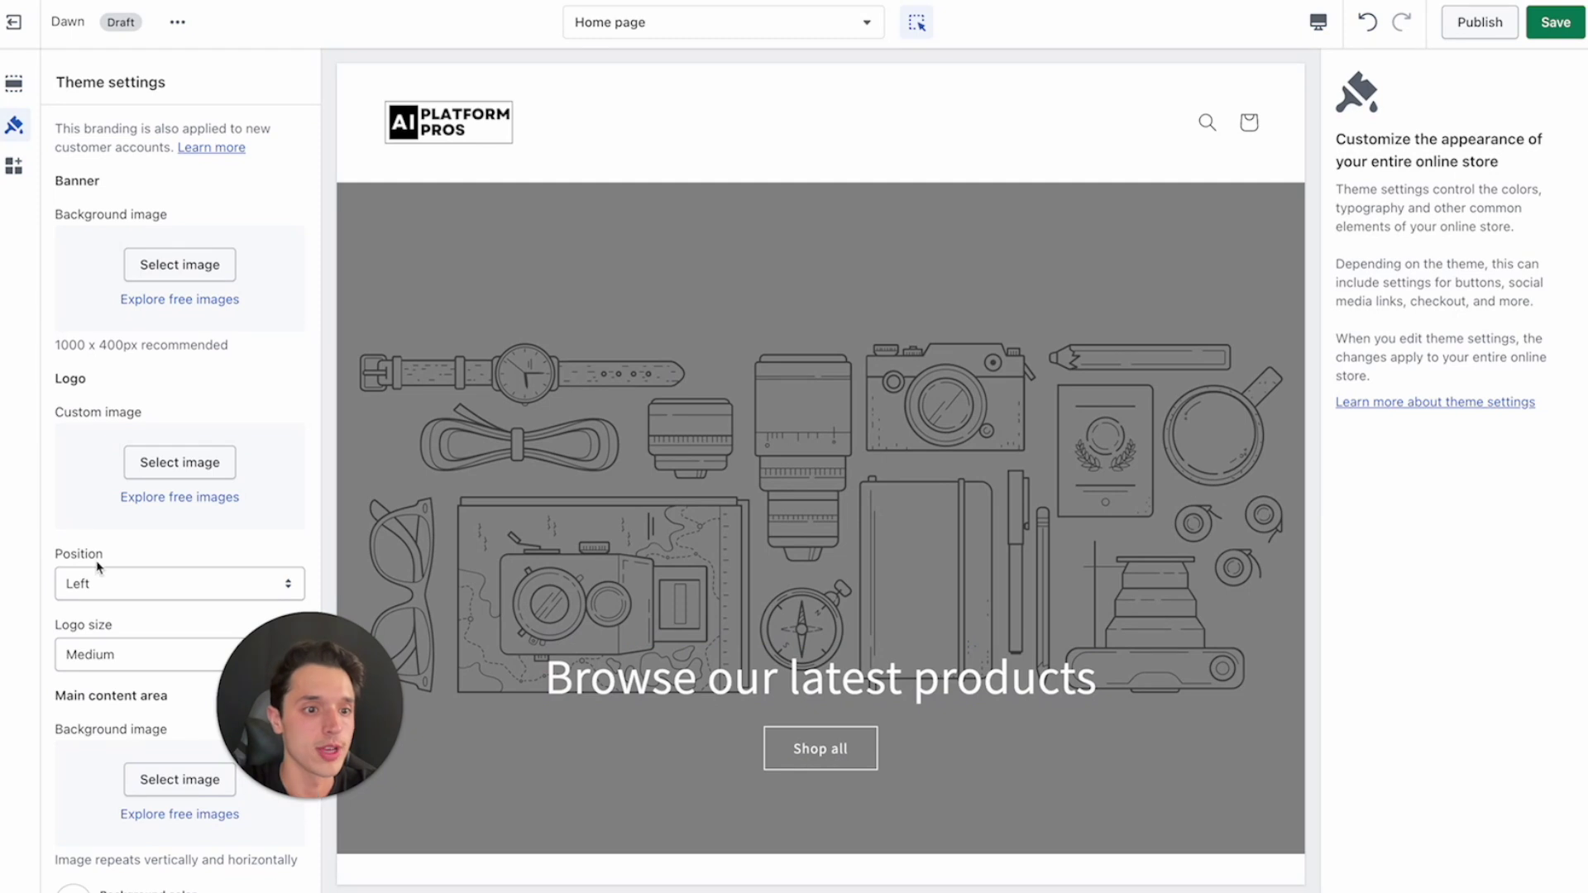
scroll(154, 339, down, 1)
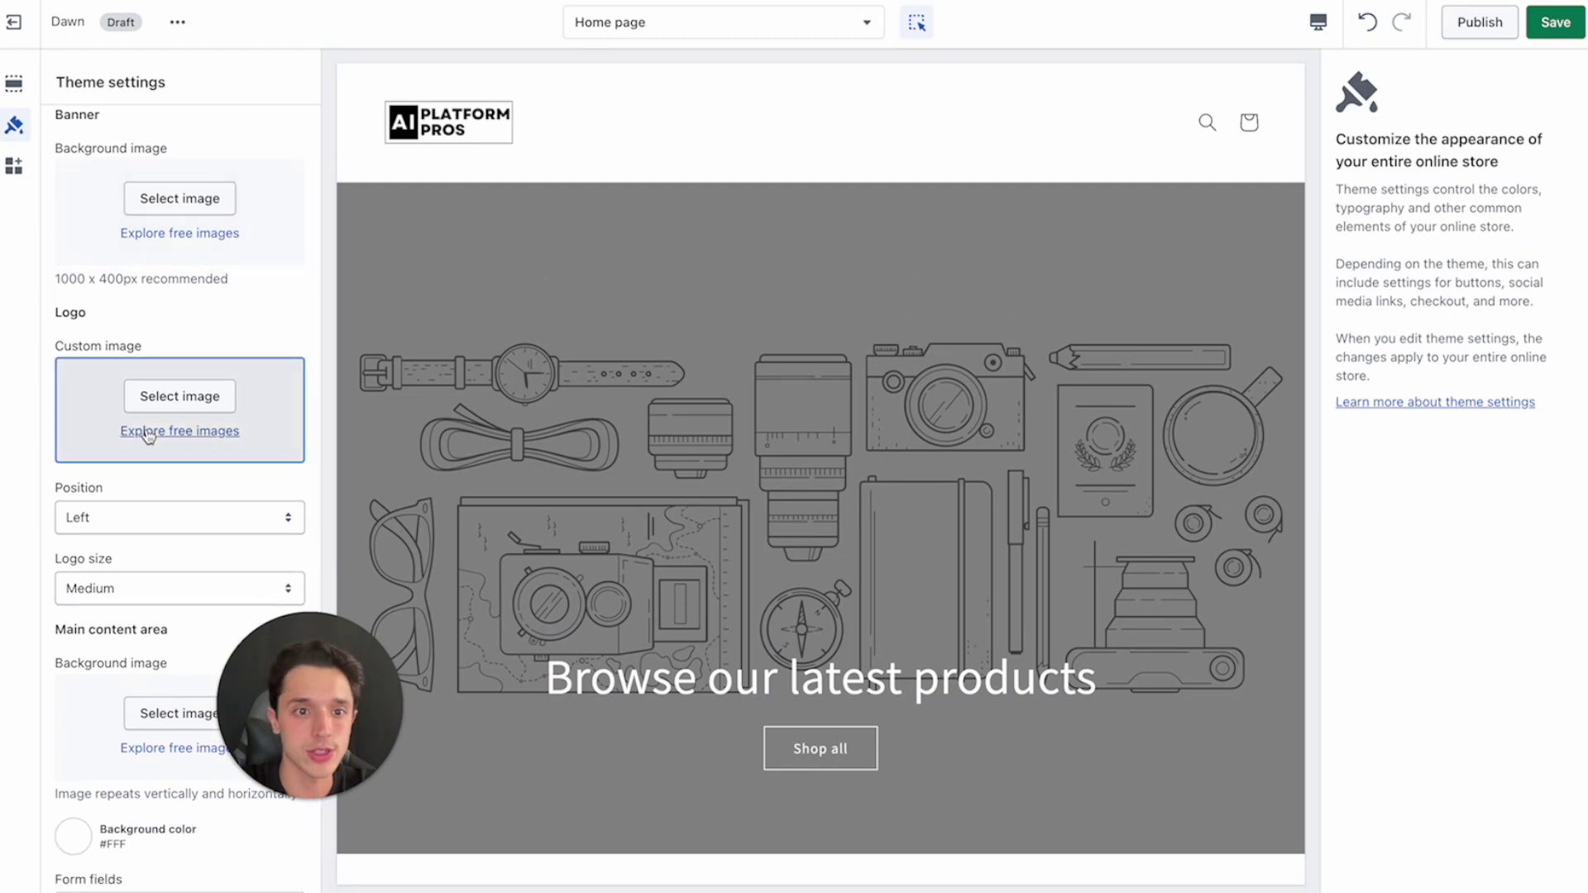
click(623, 19)
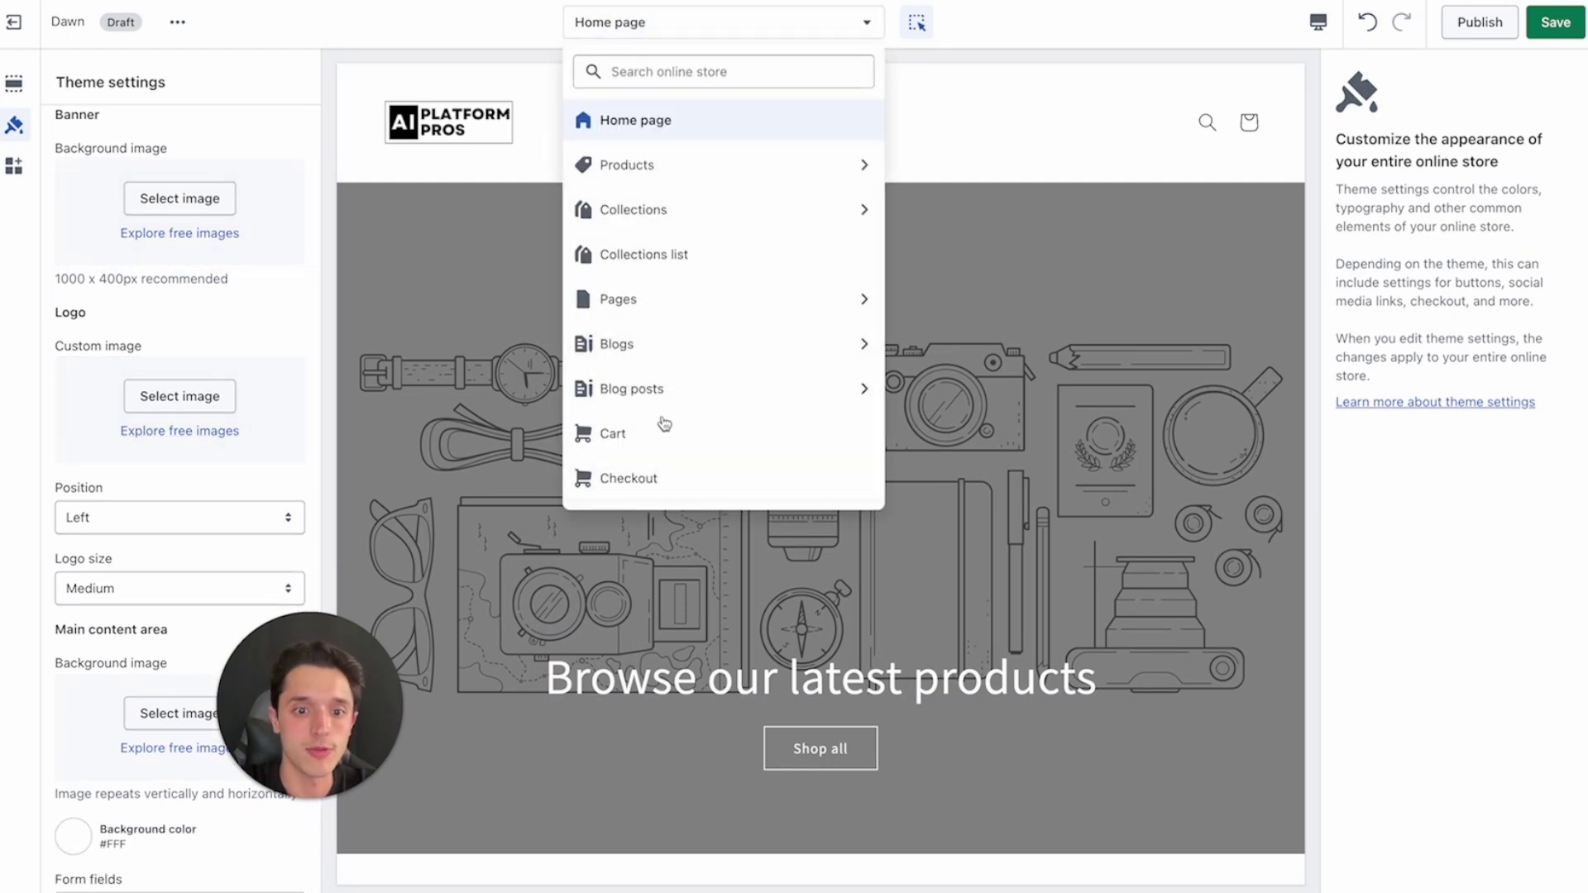
click(674, 479)
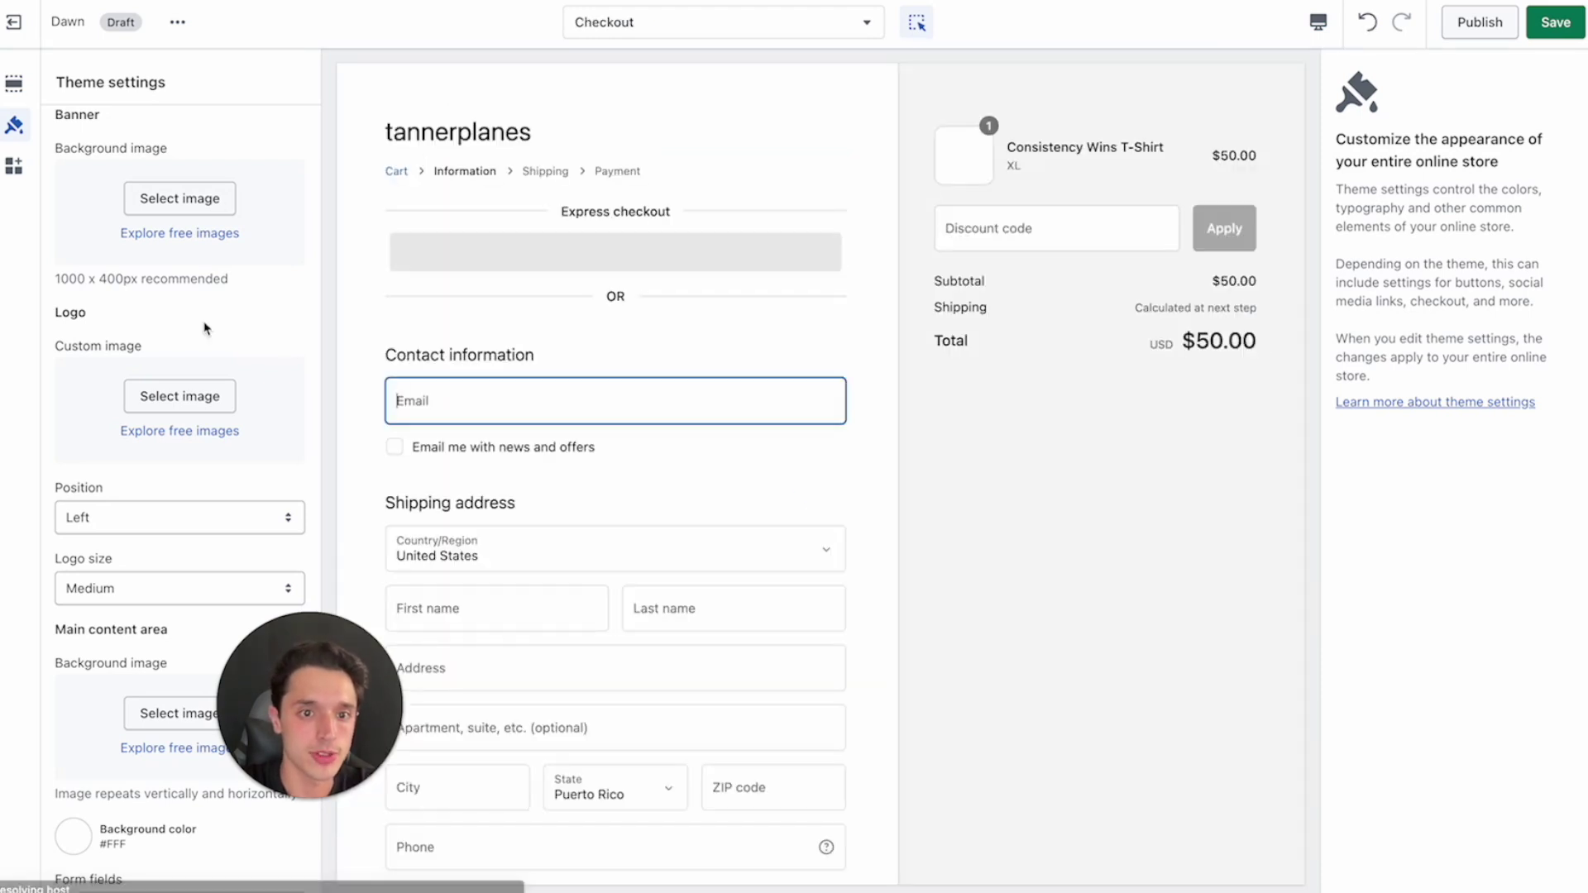
- Set the existing AI Platform Pros image 1.png as the custom checkout logo
scroll(205, 329, down, 1)
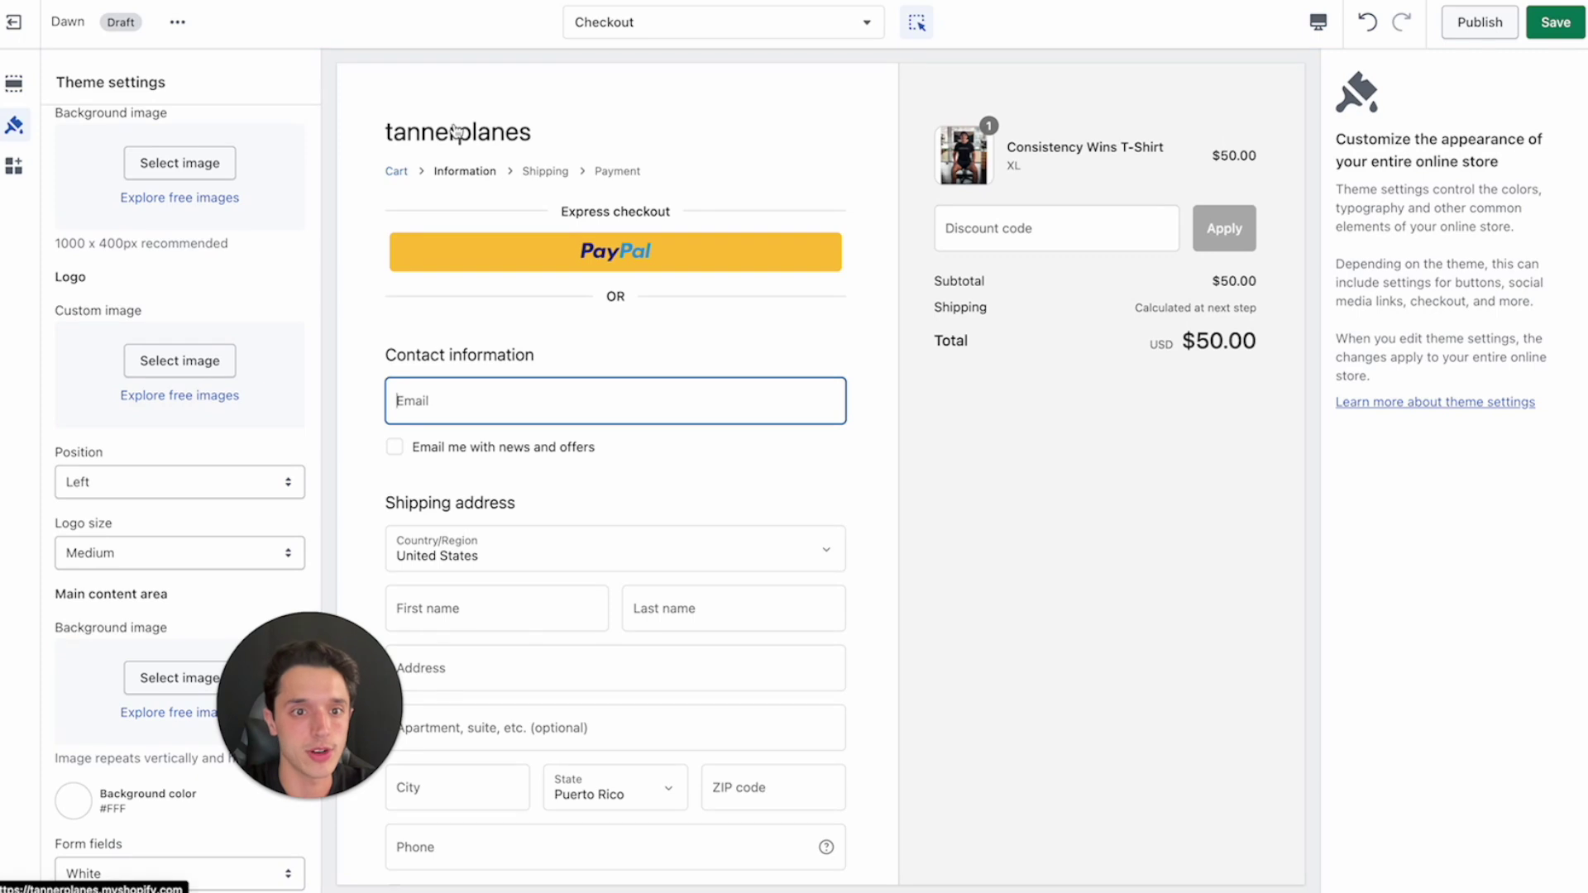
scroll(162, 305, up, 5)
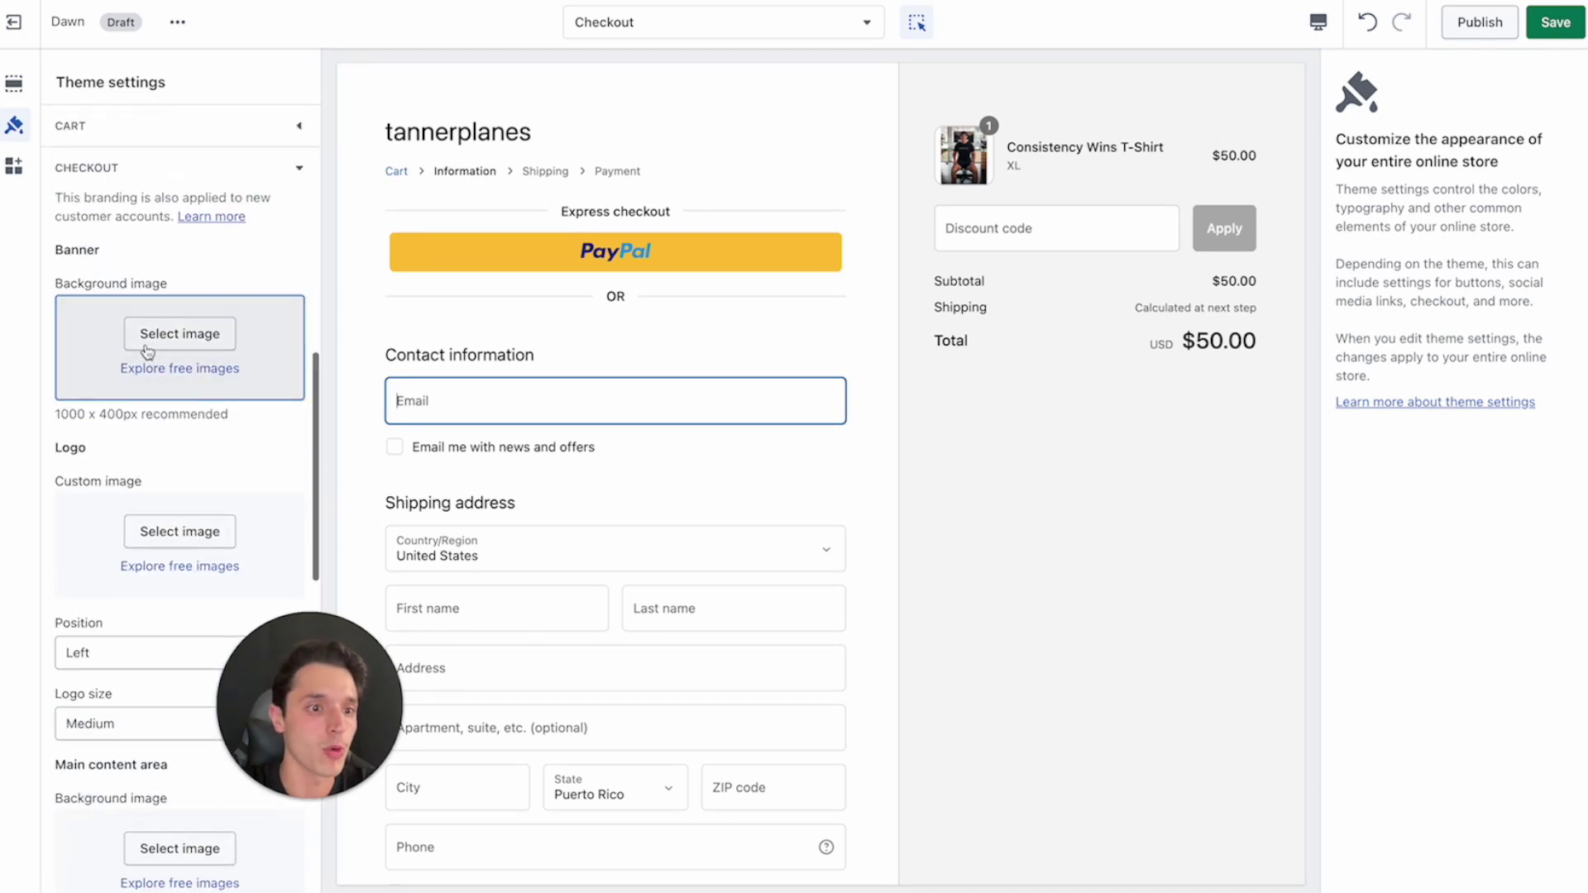
click(164, 542)
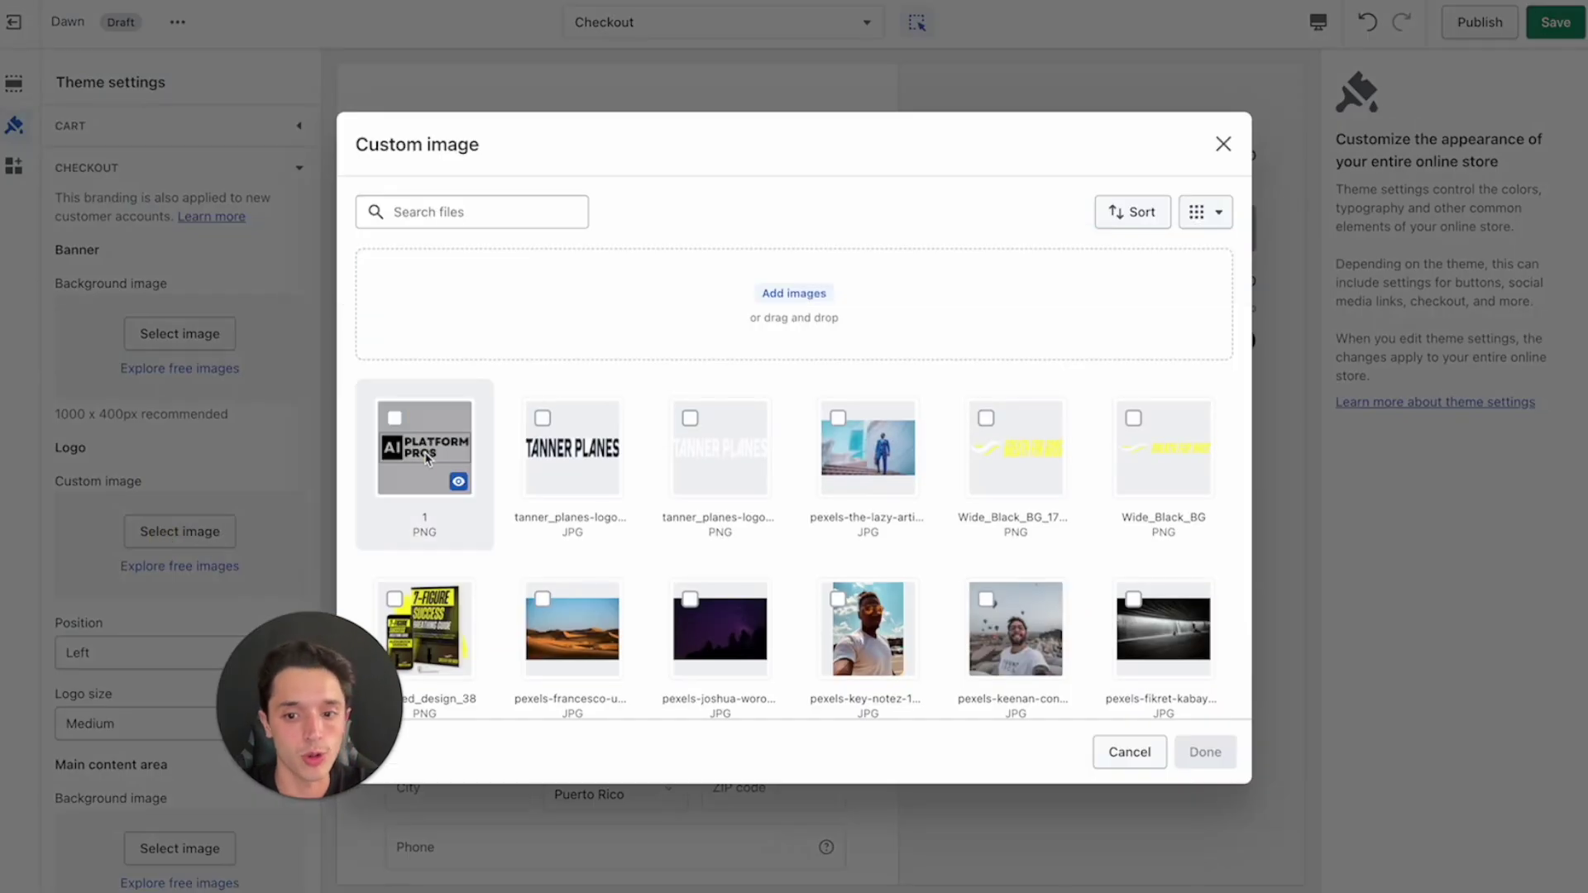
click(409, 406)
click(1205, 752)
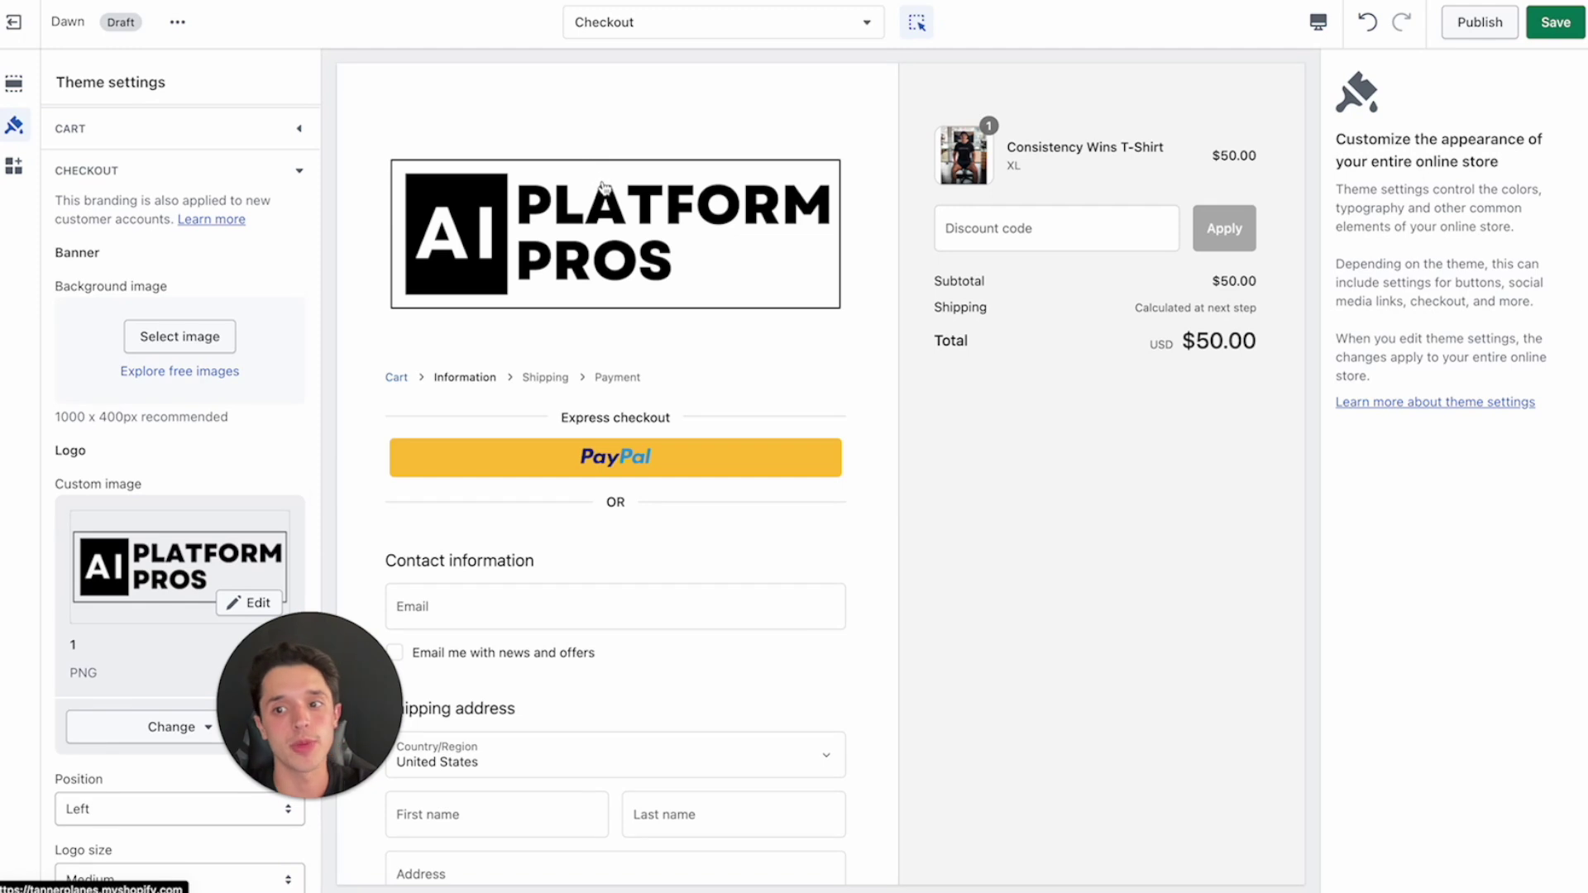
- Try the Small and Medium sizes for the checkout logo
scroll(170, 485, down, 3)
click(102, 653)
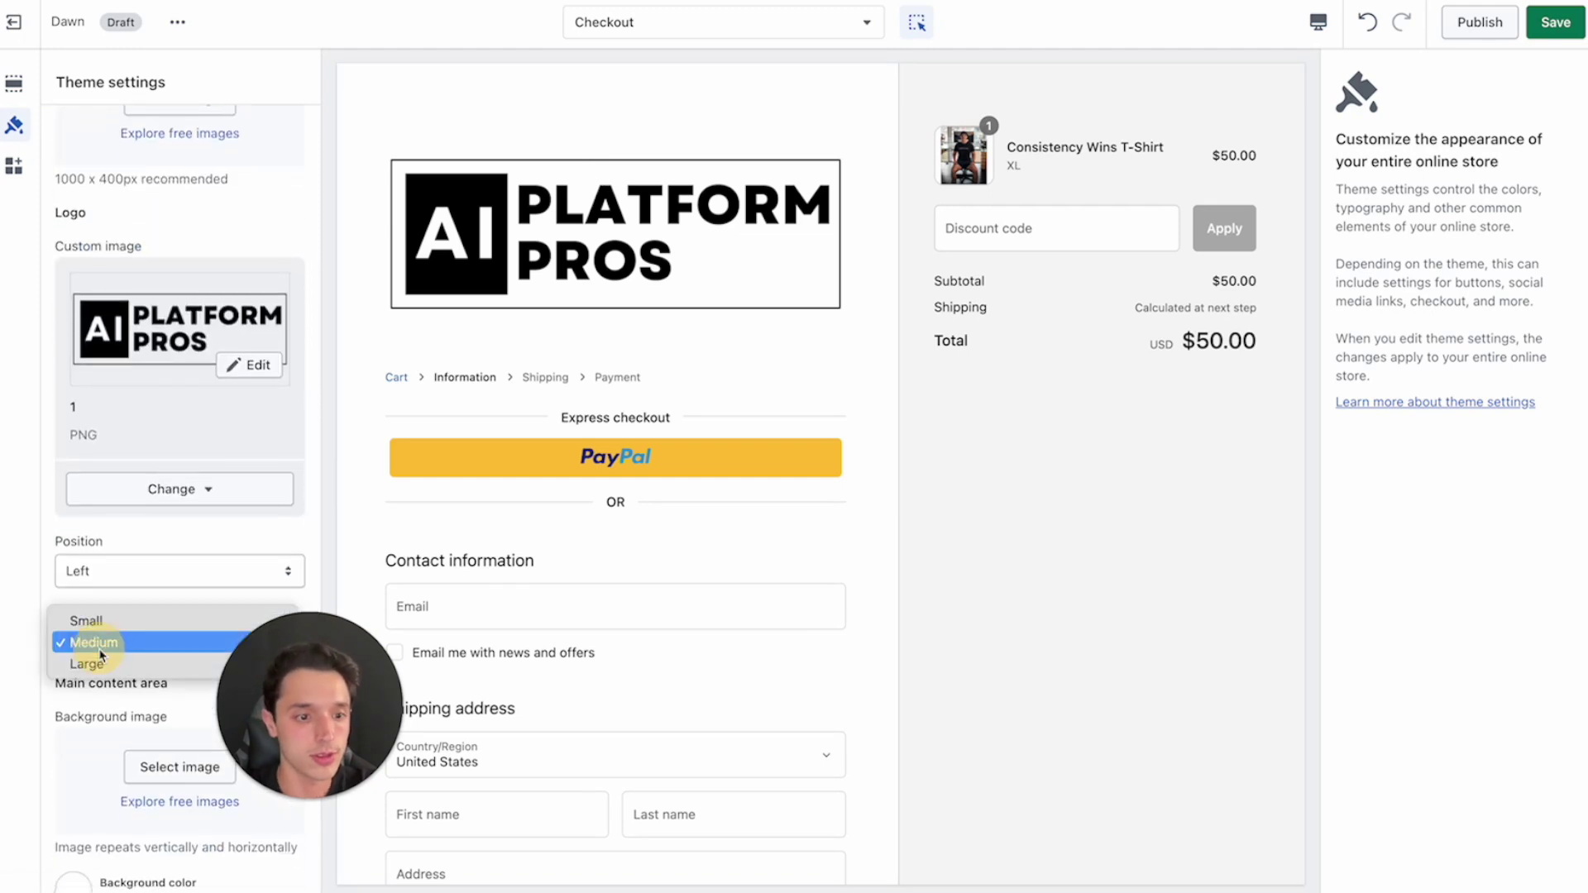
click(103, 623)
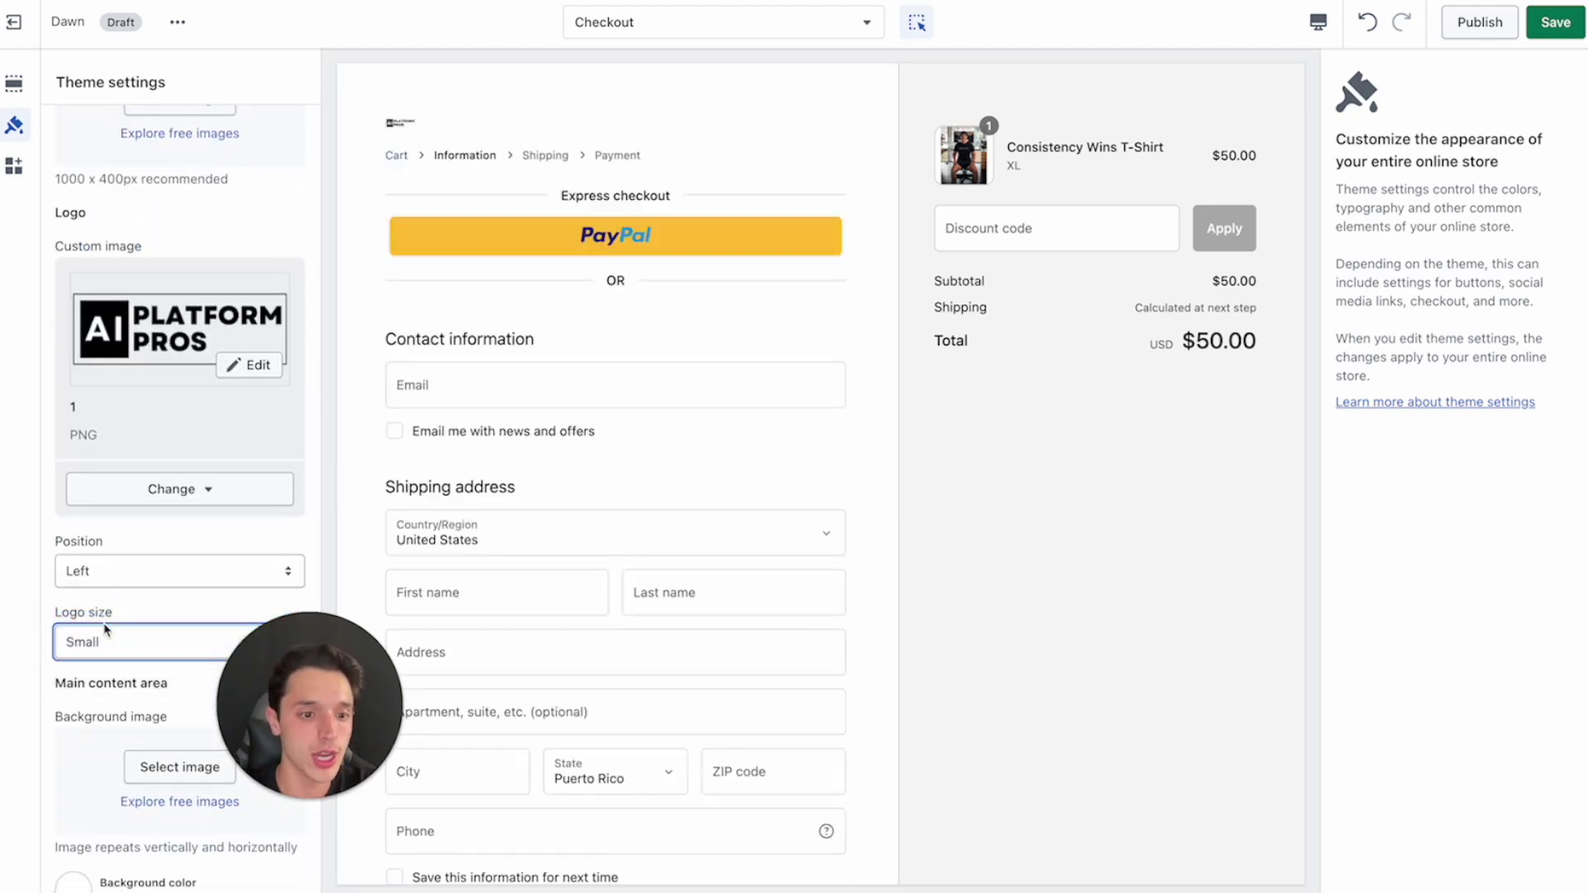
click(105, 628)
click(95, 662)
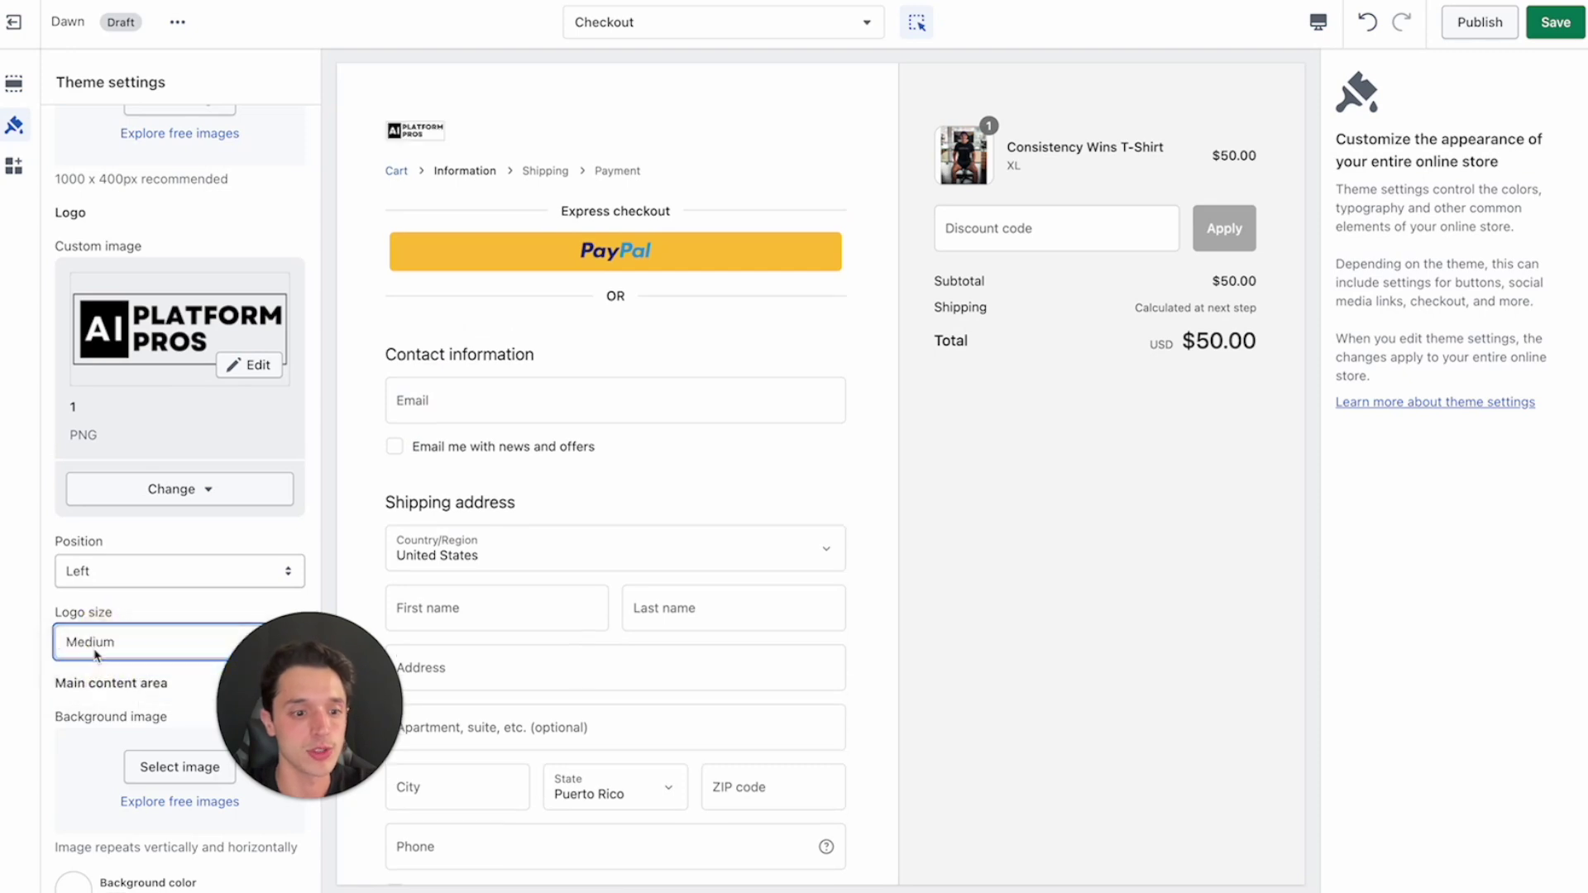
scroll(95, 655, down, 2)
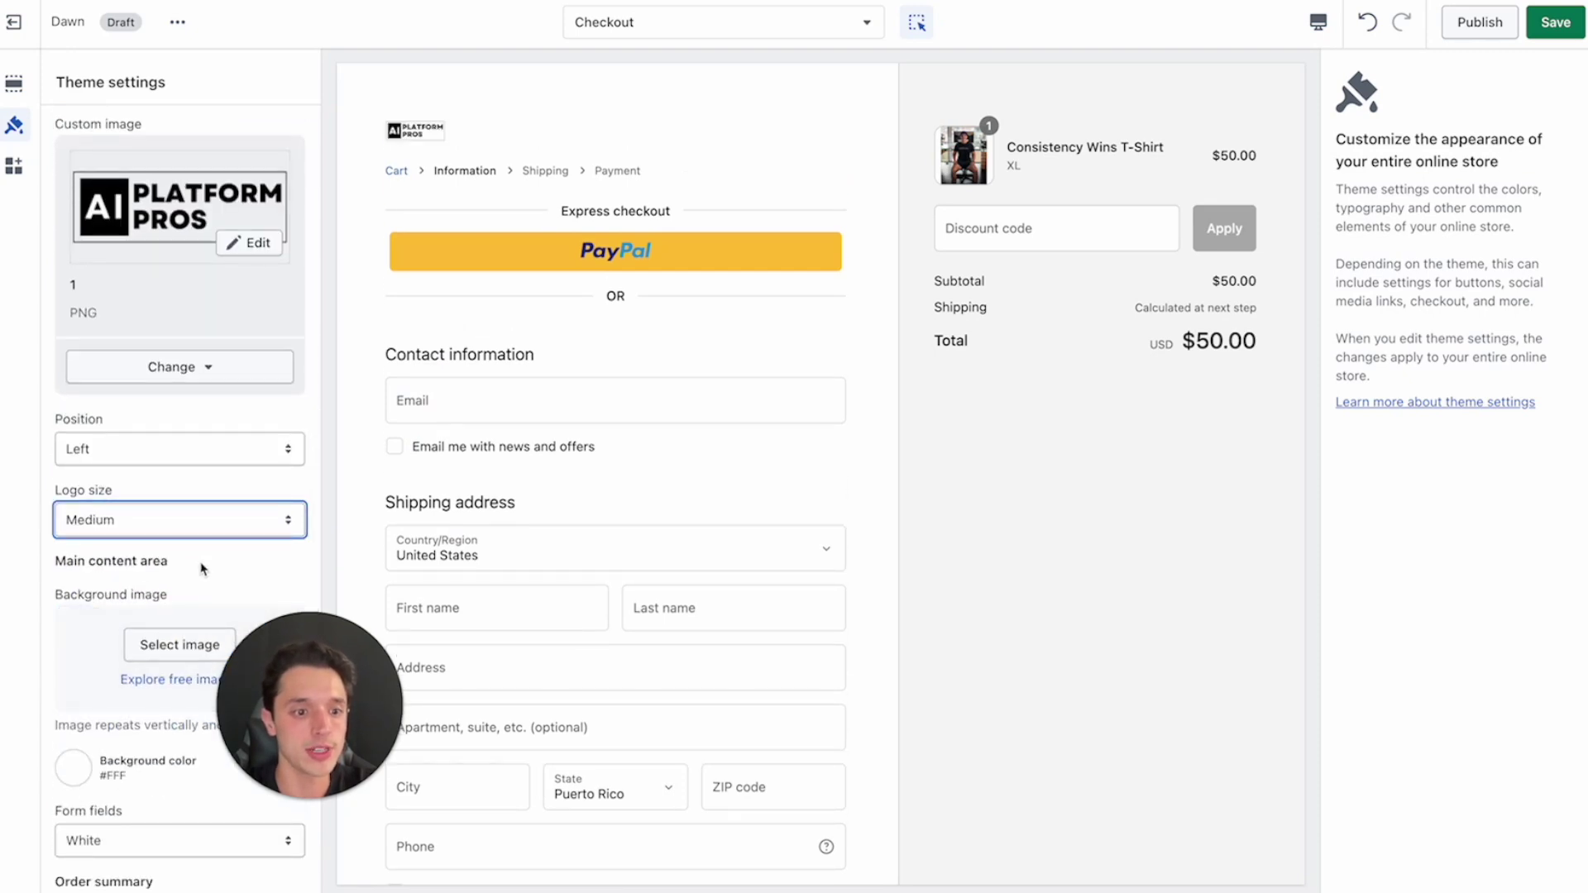
- Set the checkout logo size to Large and save the theme changes
click(161, 529)
click(162, 540)
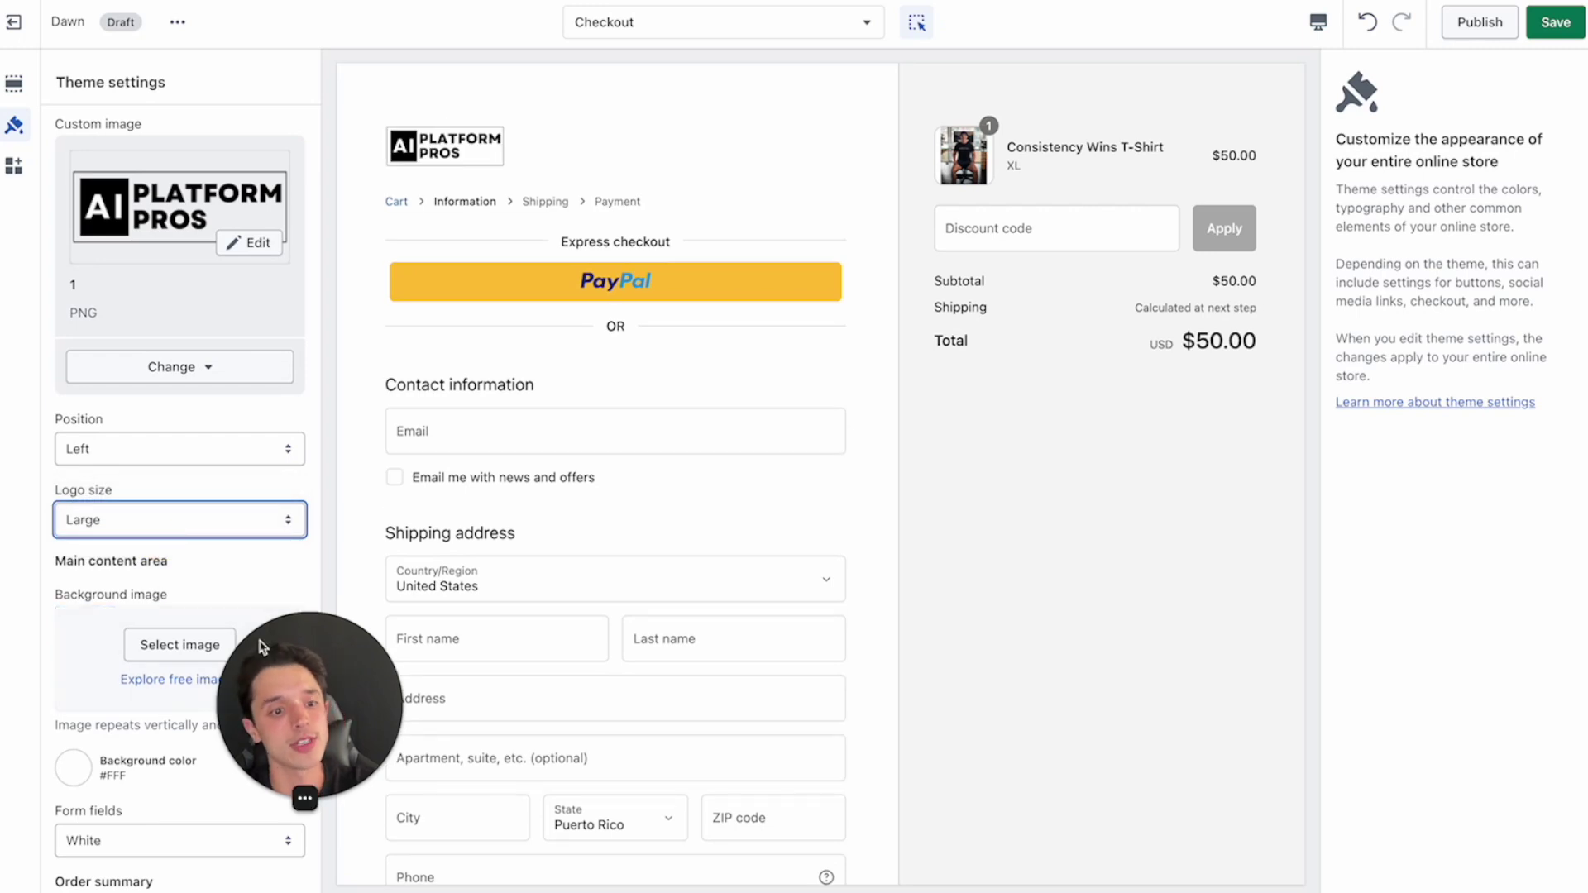
scroll(248, 595, down, 5)
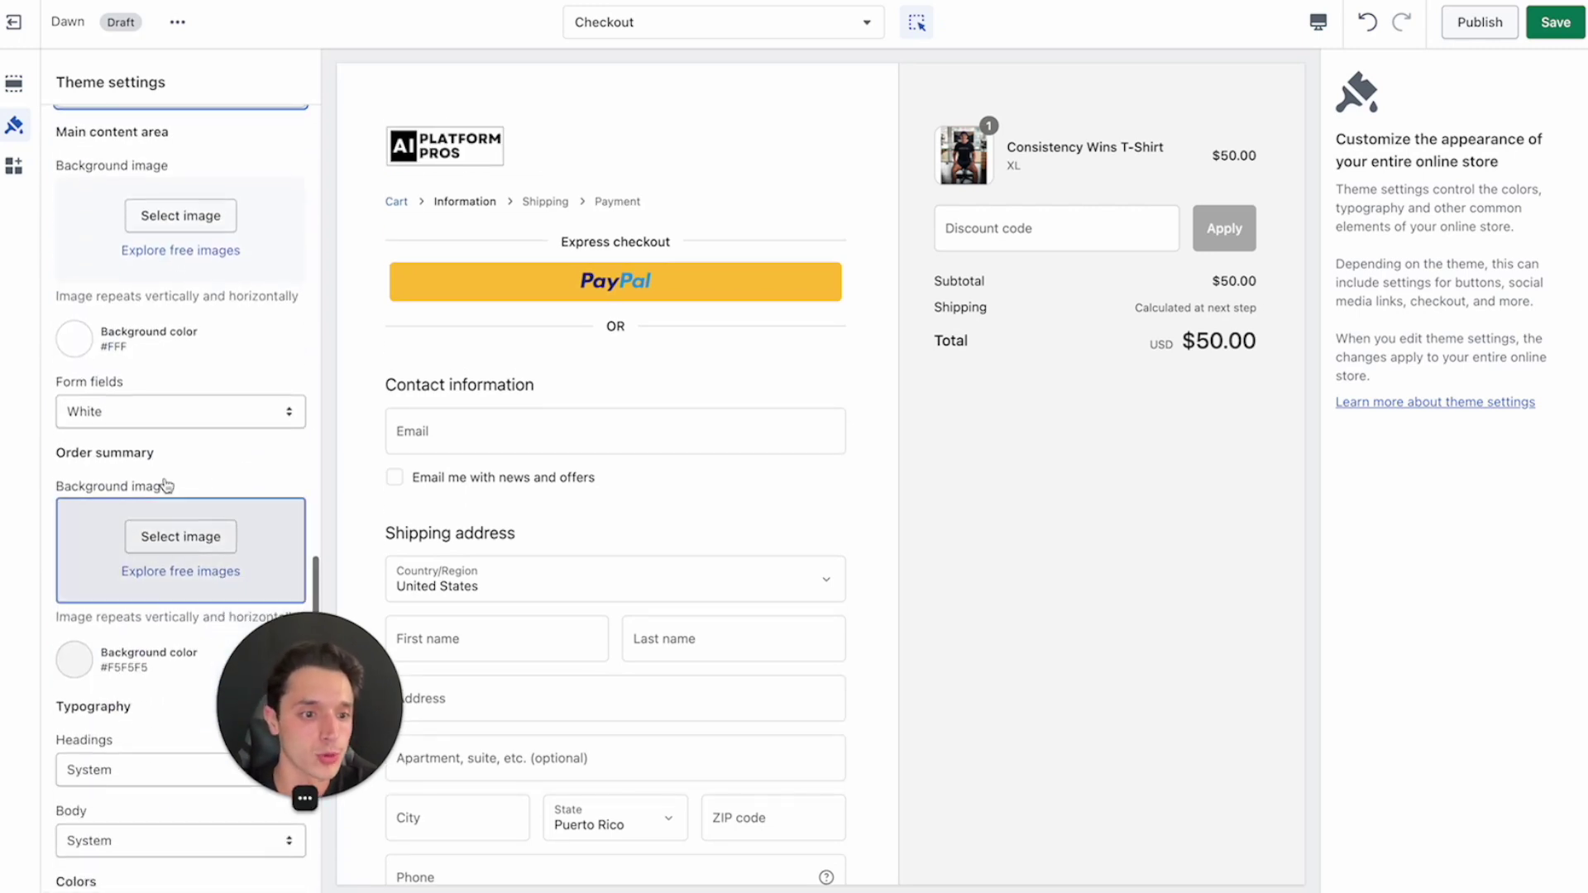
scroll(177, 538, up, 4)
click(1554, 22)
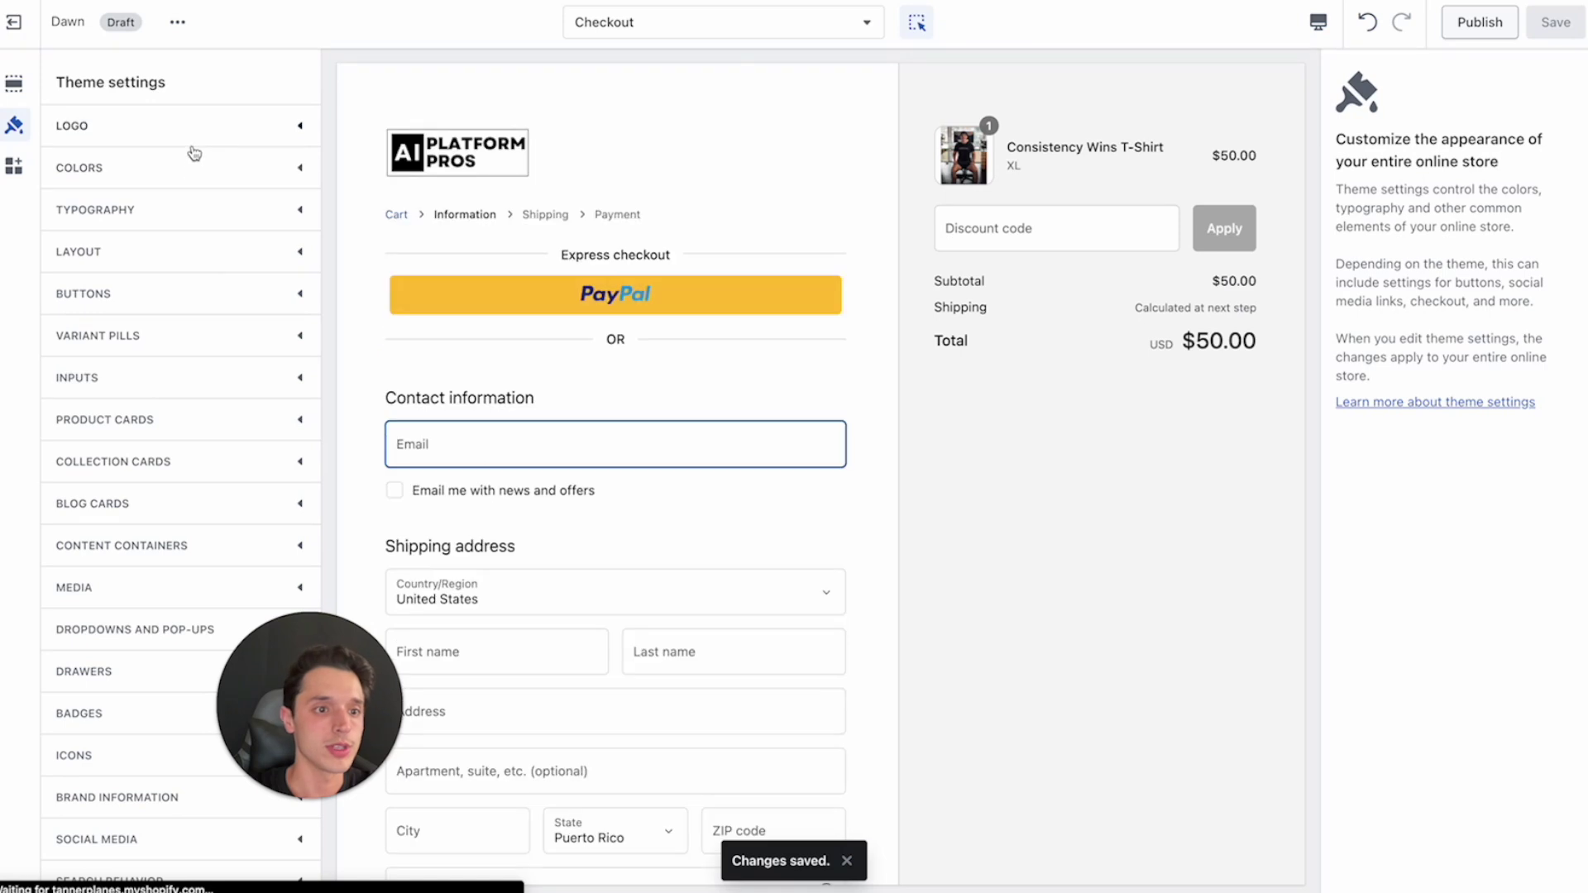
- Open the typography settings, switch the preview back to the home page and look through it
click(185, 209)
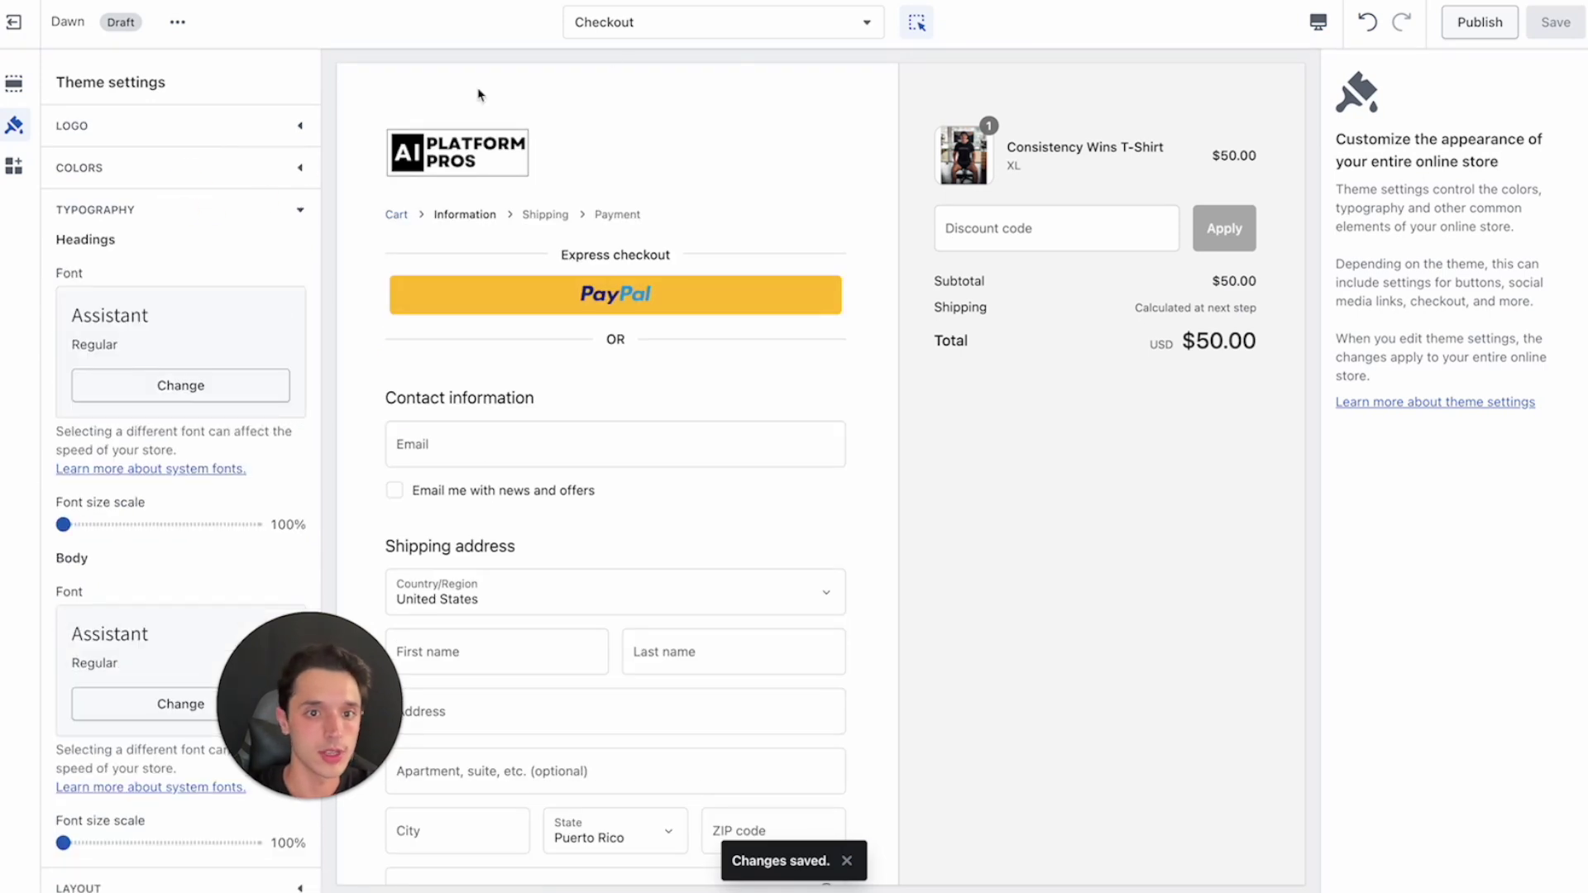
click(613, 20)
click(608, 123)
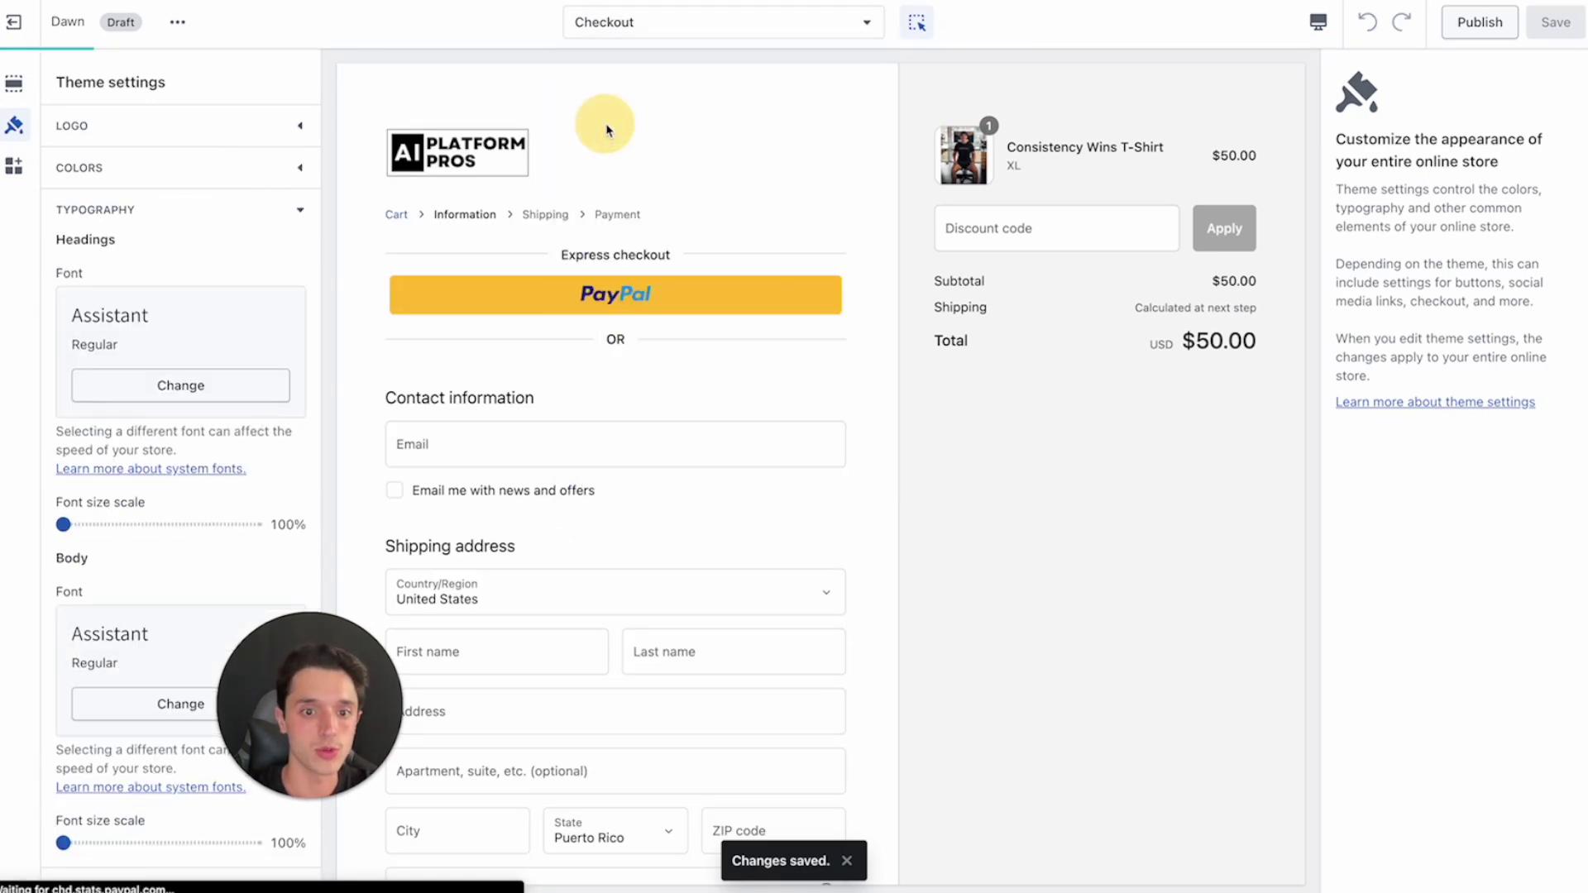
scroll(540, 343, down, 6)
scroll(545, 339, down, 1)
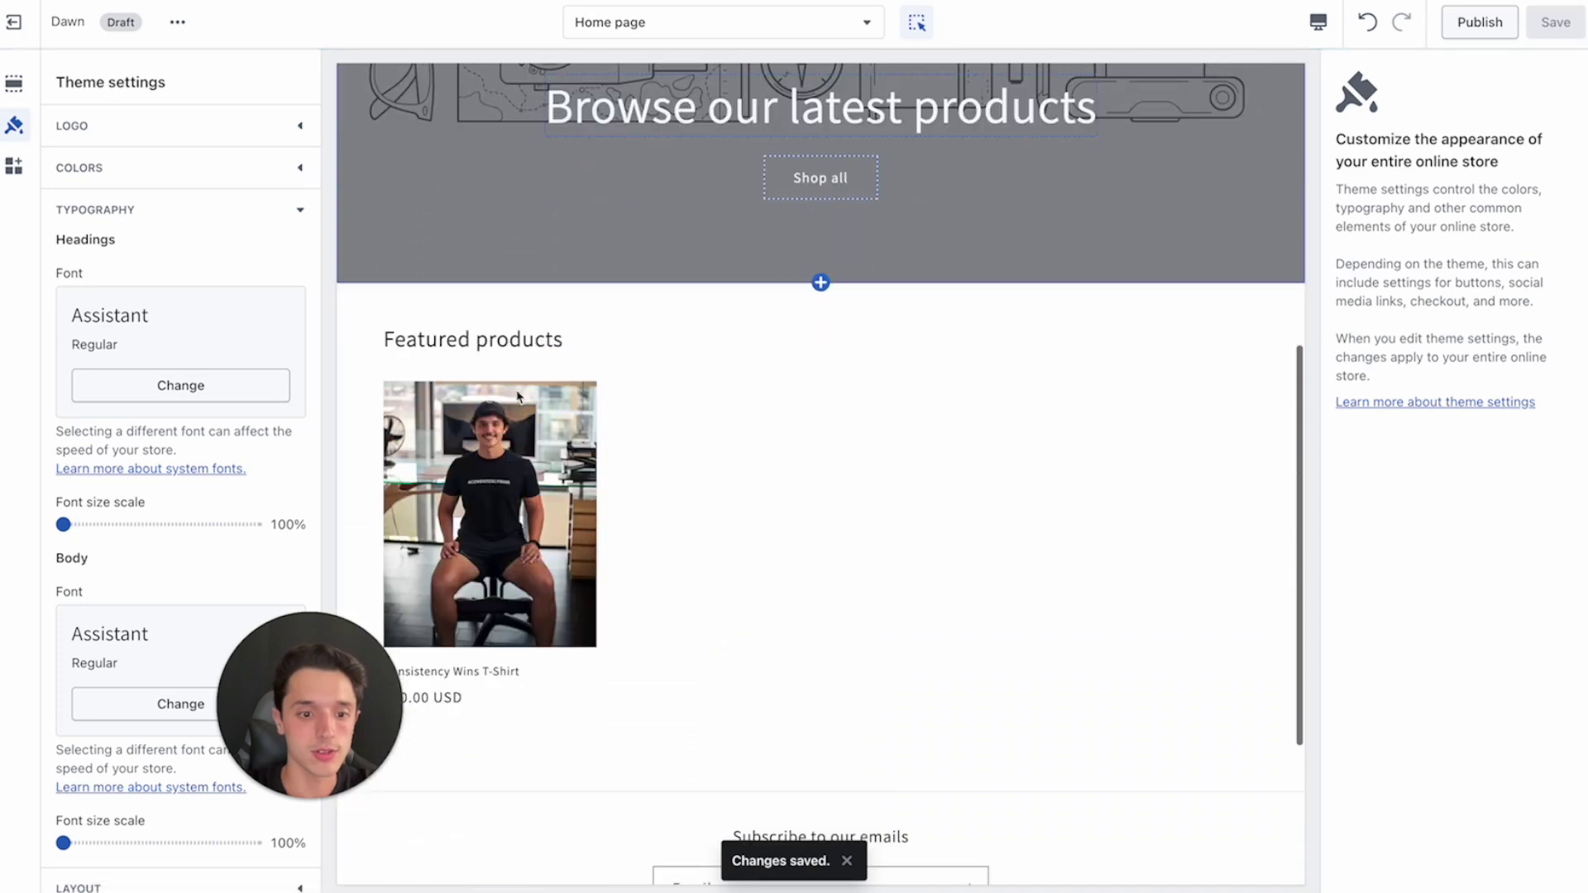
scroll(517, 198, up, 7)
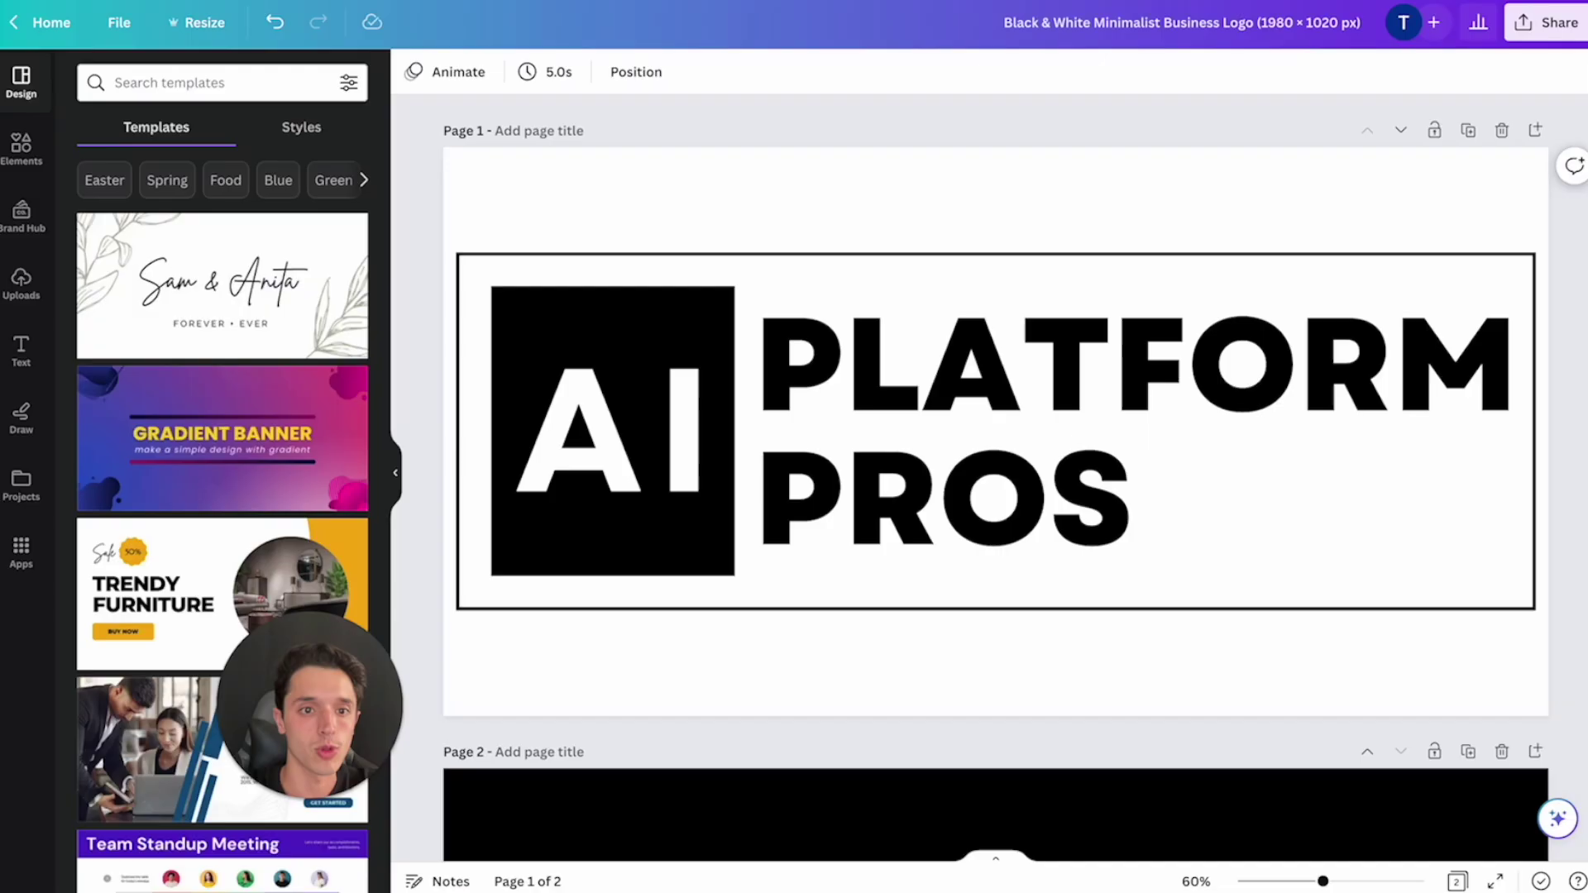
- Check which font the AI and PLATFORM PROS texts use in the Canva logo design
click(670, 387)
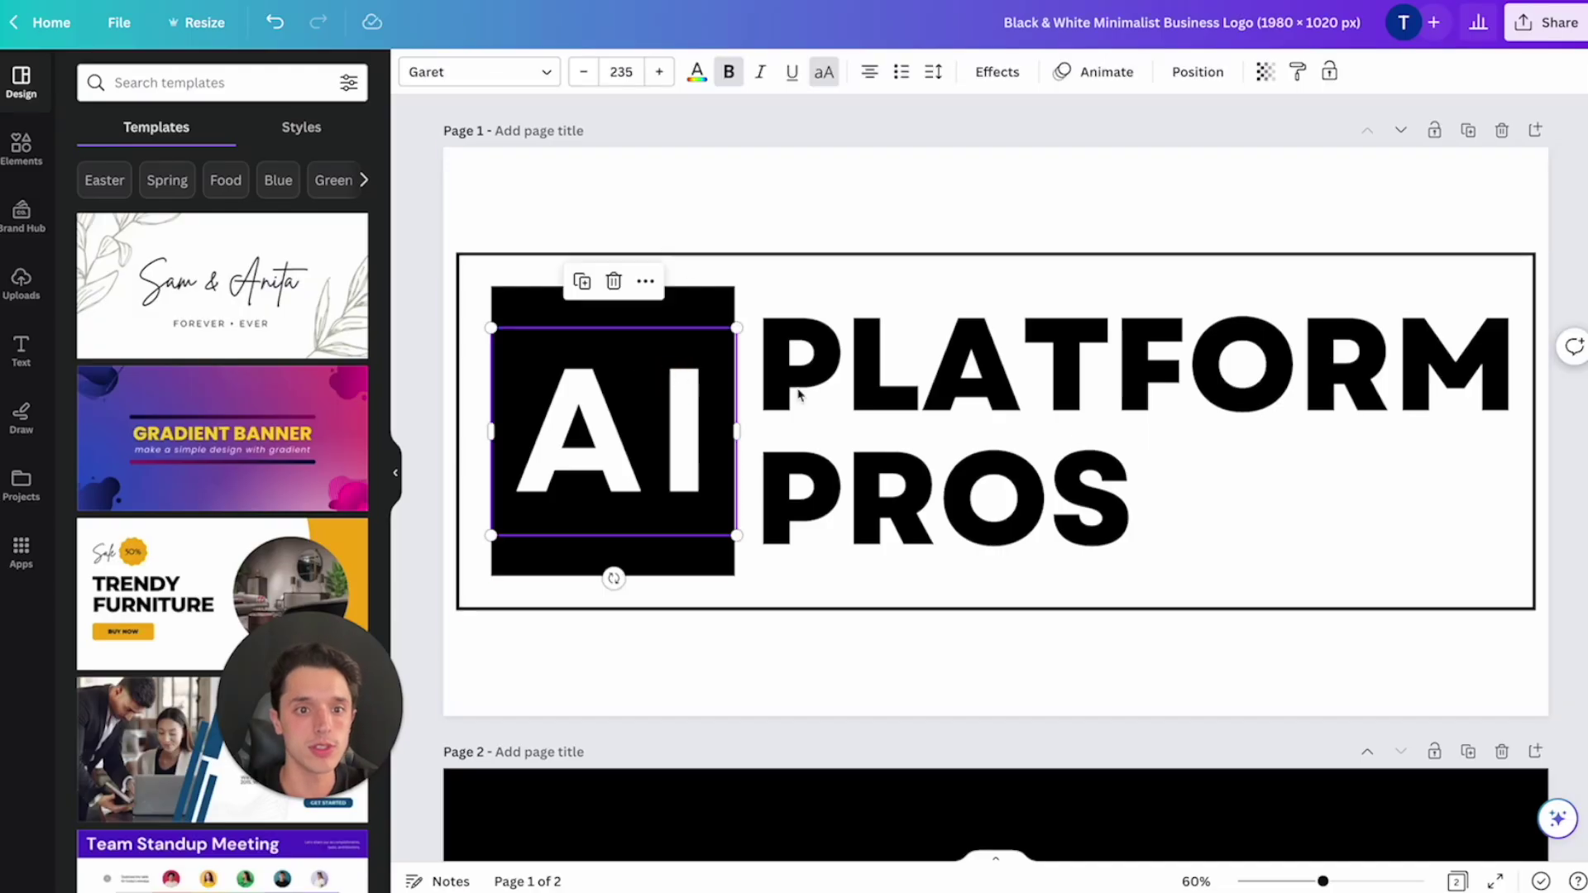
click(827, 397)
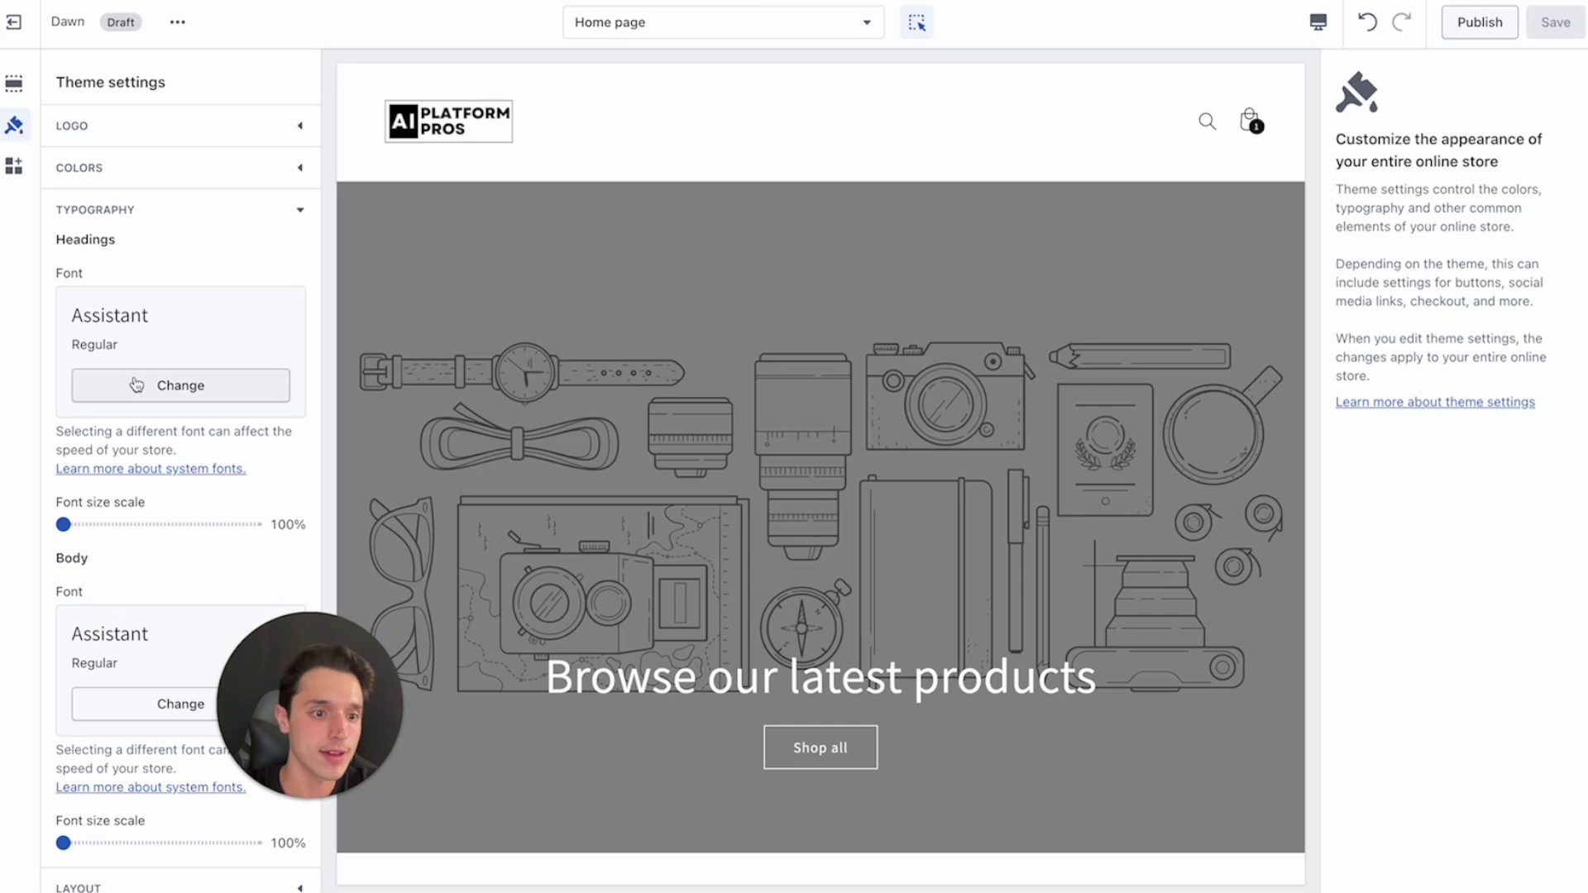
- Open the font selection for the theme's headings and load more of the font list until Lato is reached
click(136, 384)
click(139, 131)
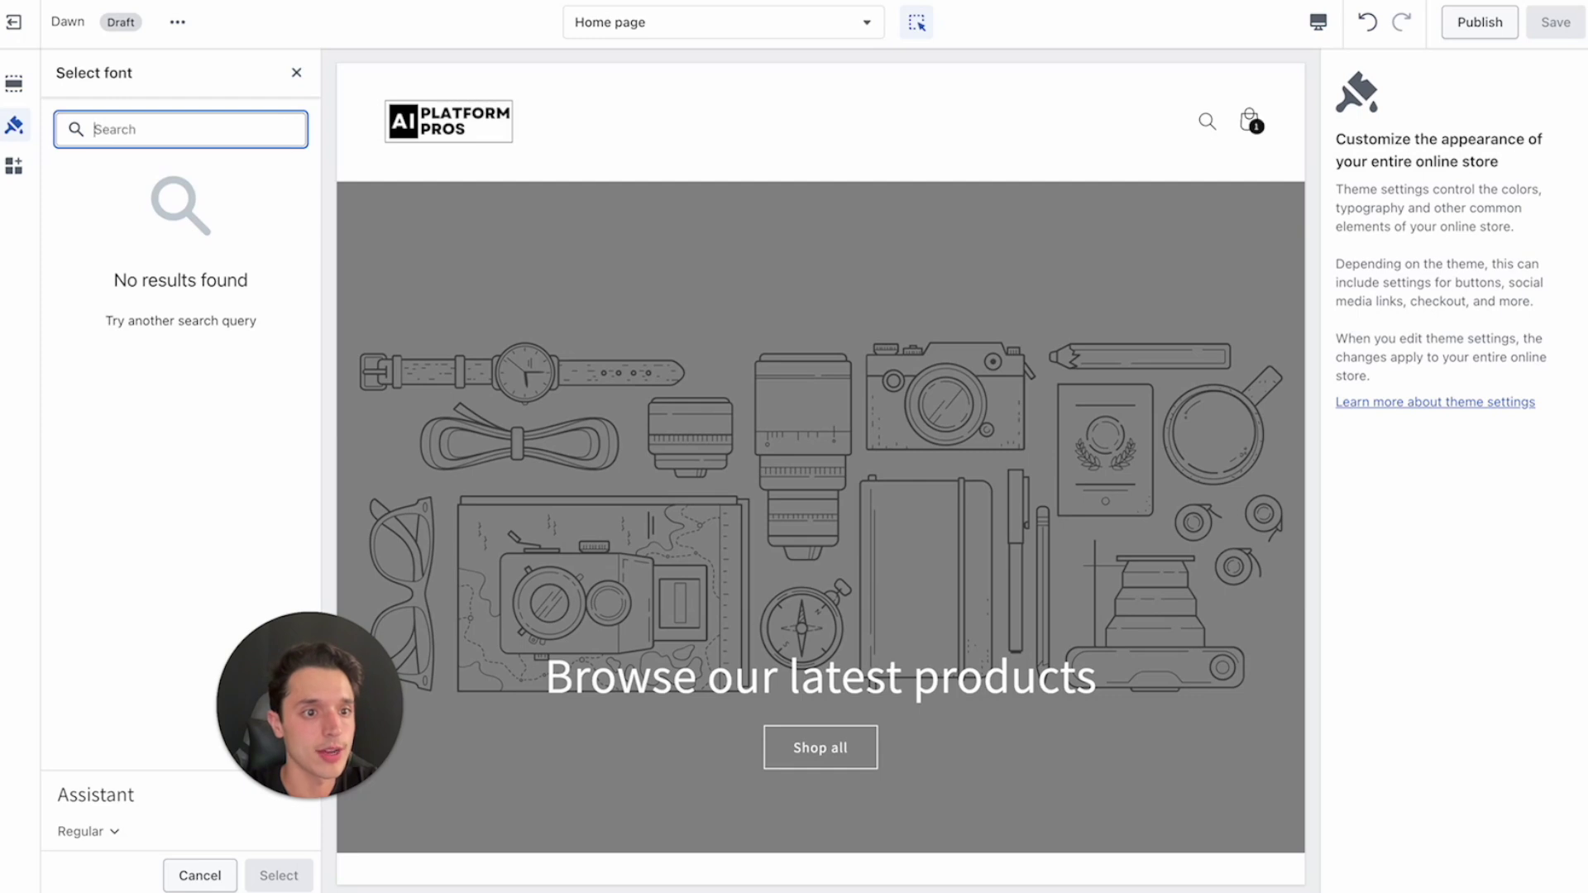
scroll(153, 374, down, 2)
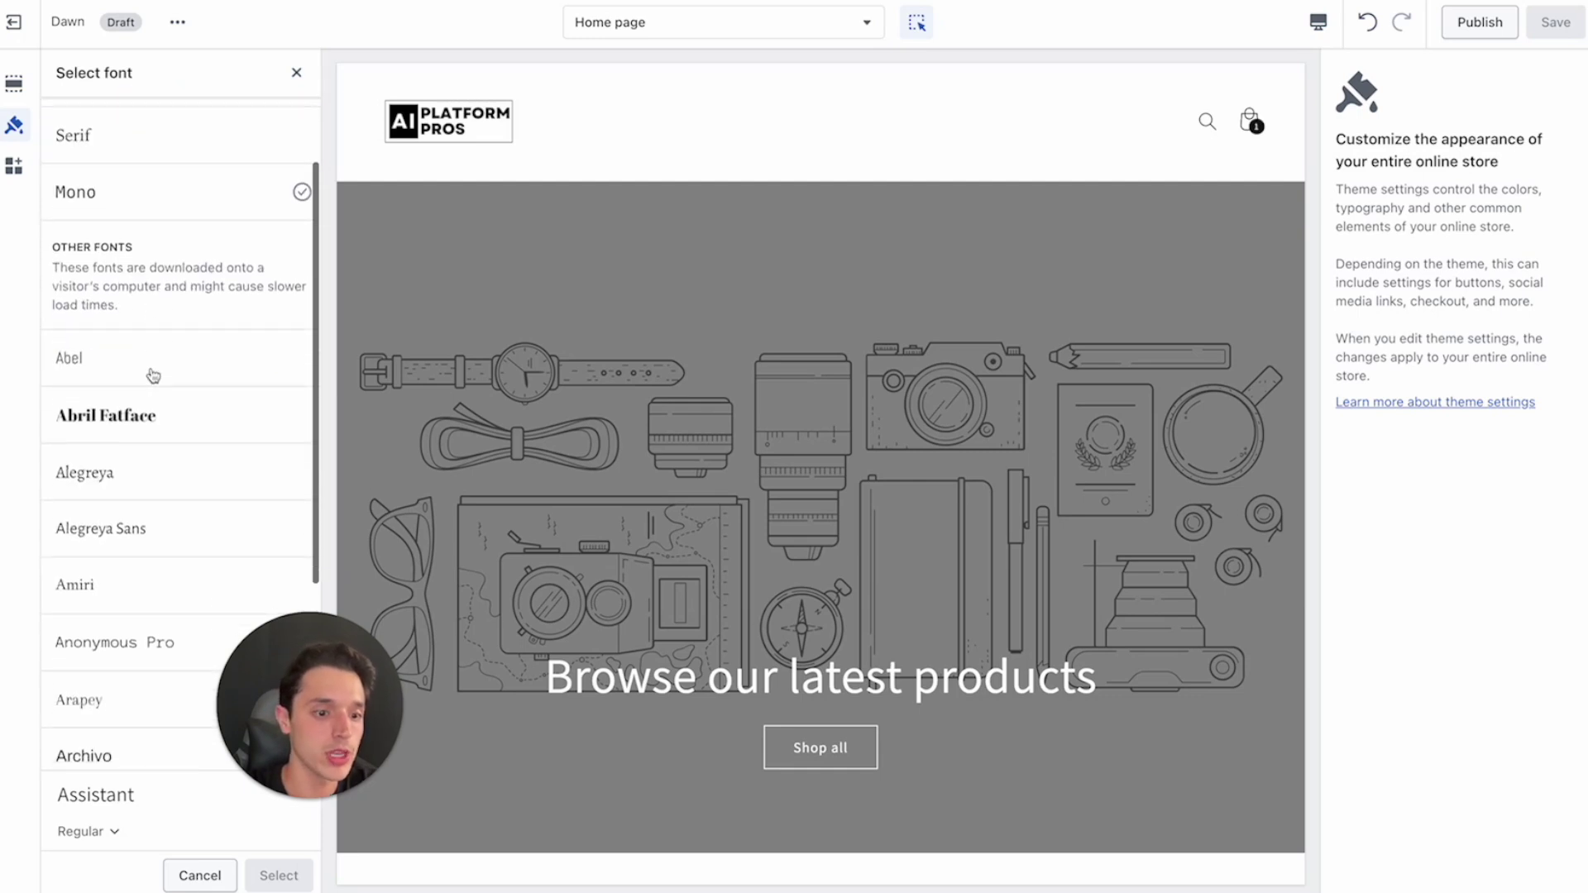
scroll(150, 372, down, 4)
click(90, 726)
scroll(89, 728, down, 3)
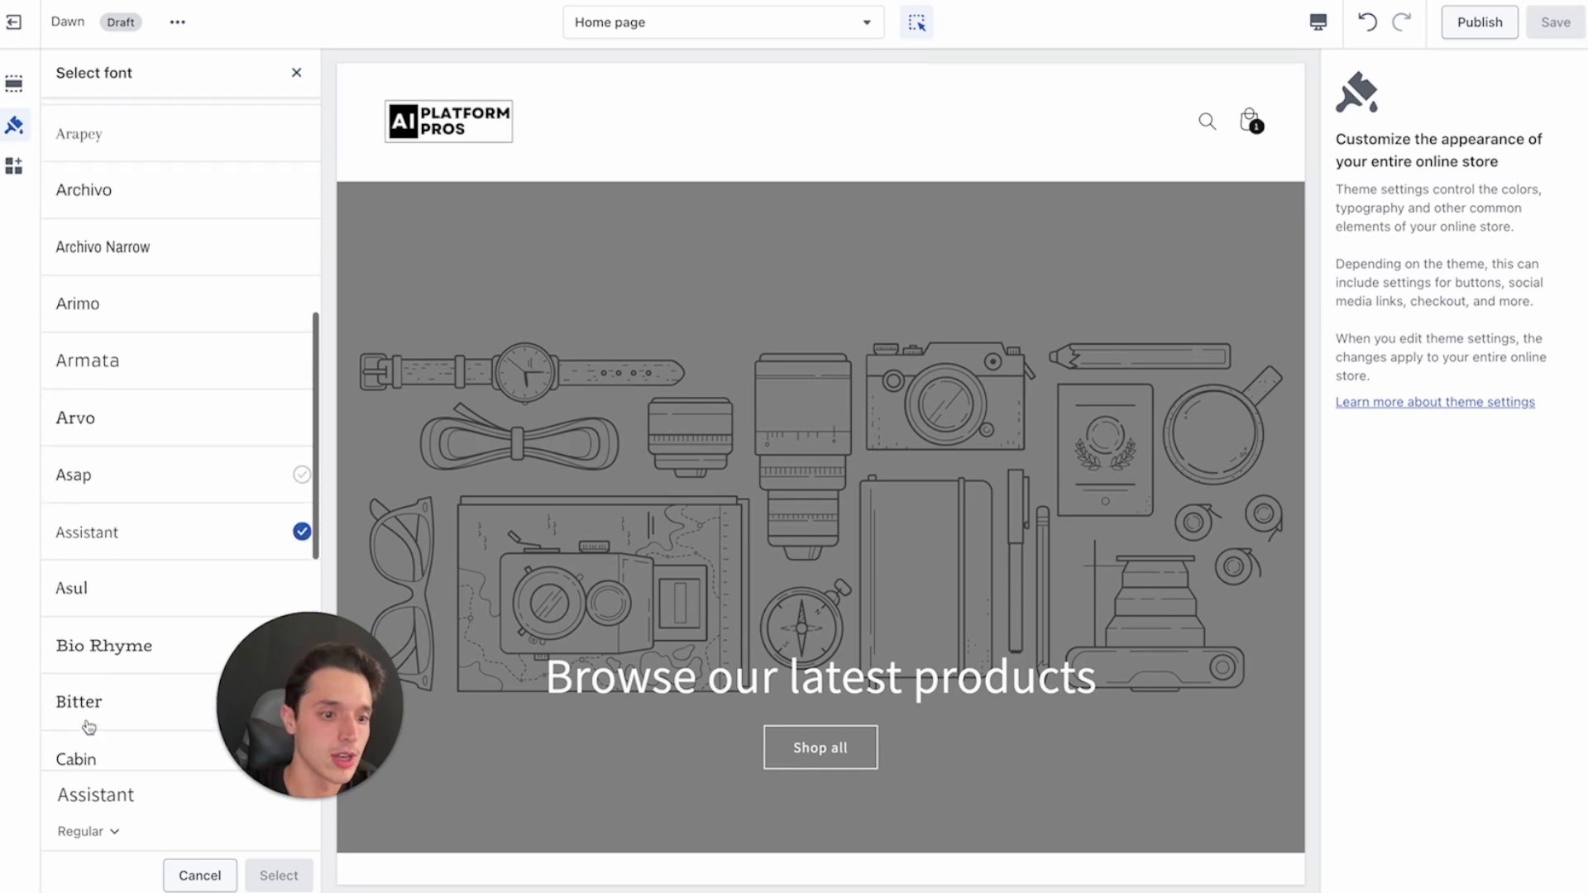
scroll(129, 520, down, 3)
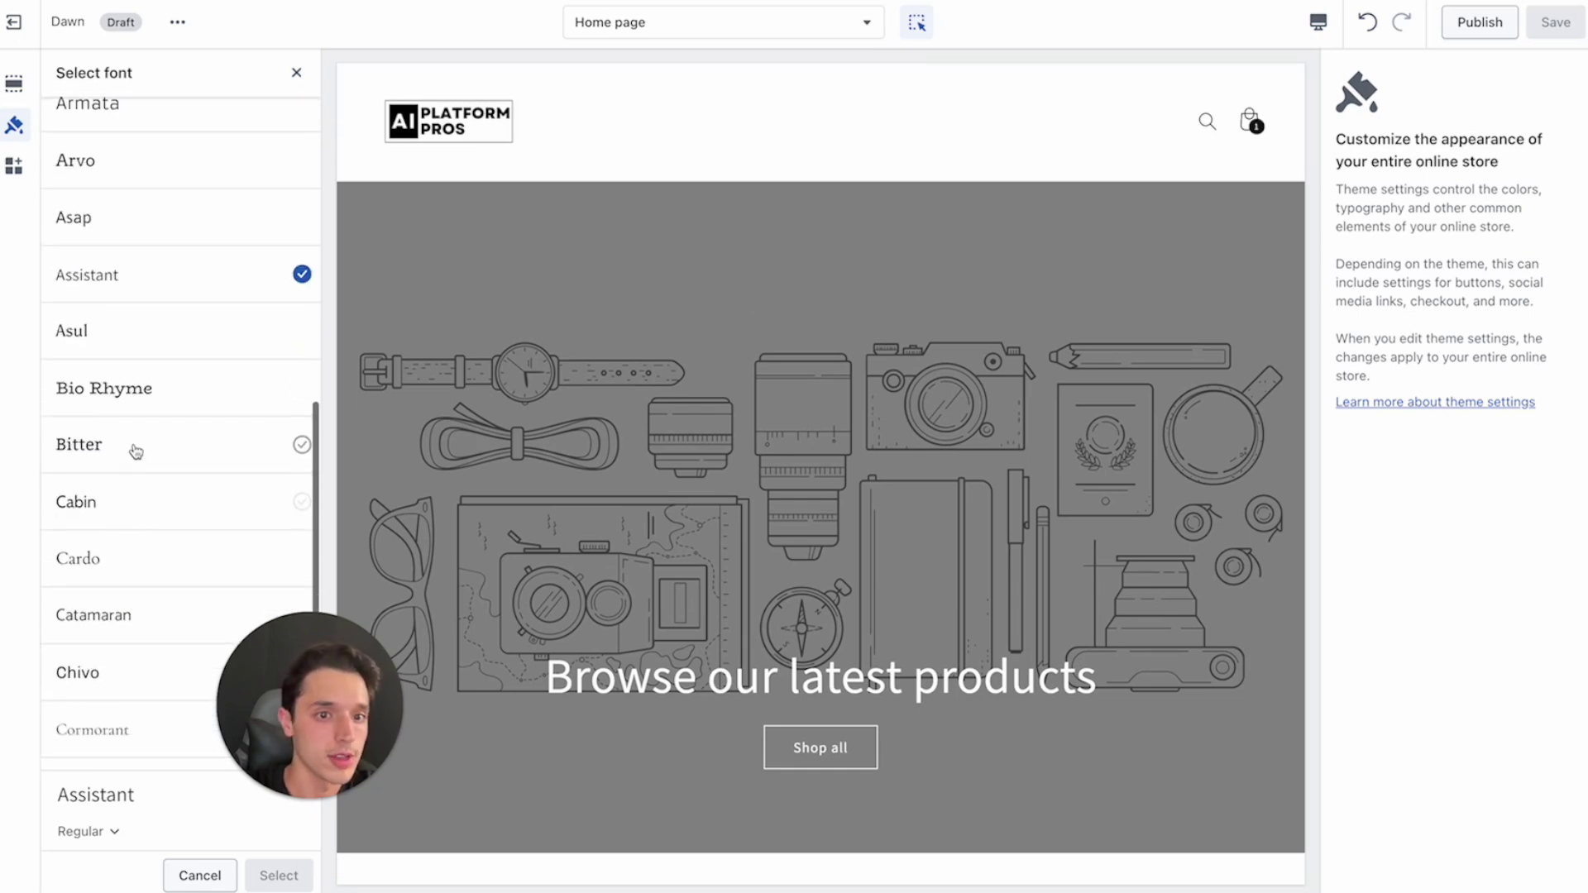
scroll(129, 465, down, 5)
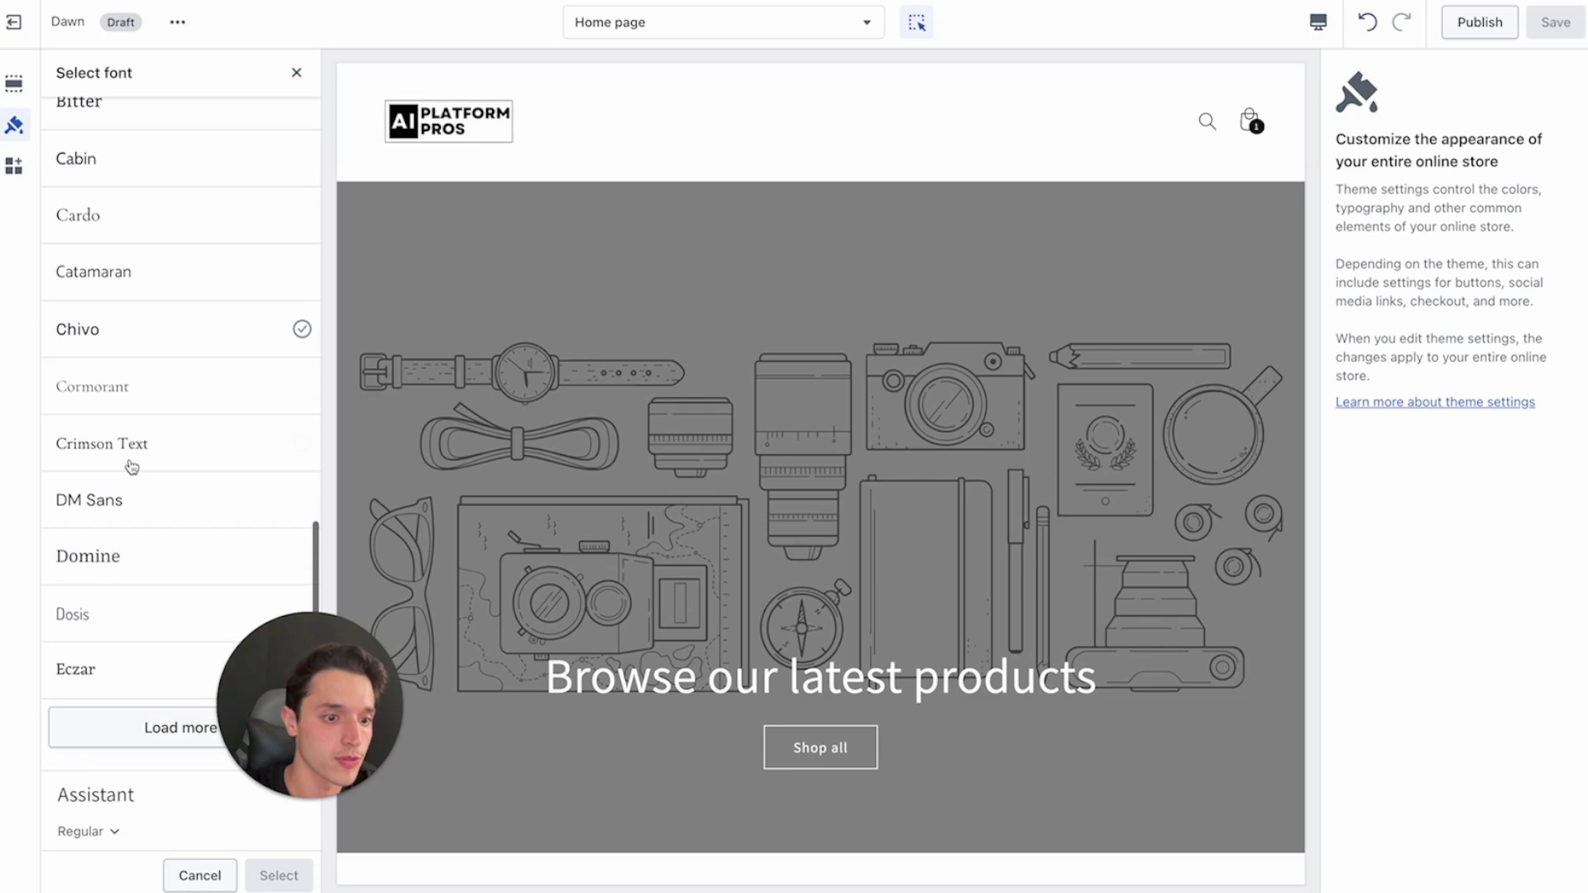
click(98, 738)
scroll(130, 552, down, 6)
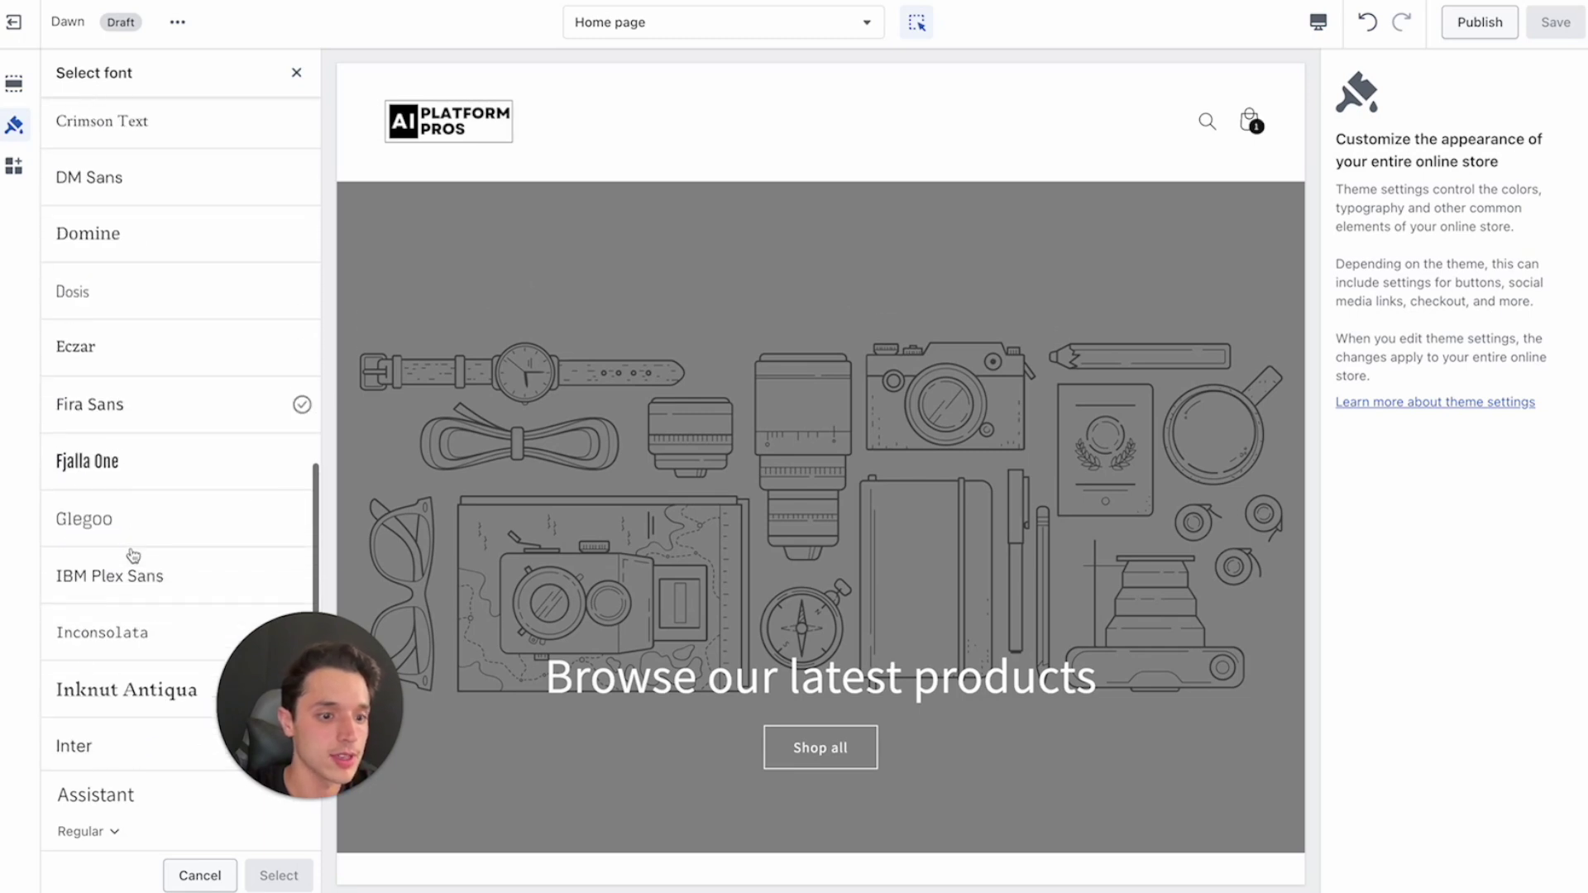
scroll(132, 554, down, 2)
scroll(131, 553, down, 5)
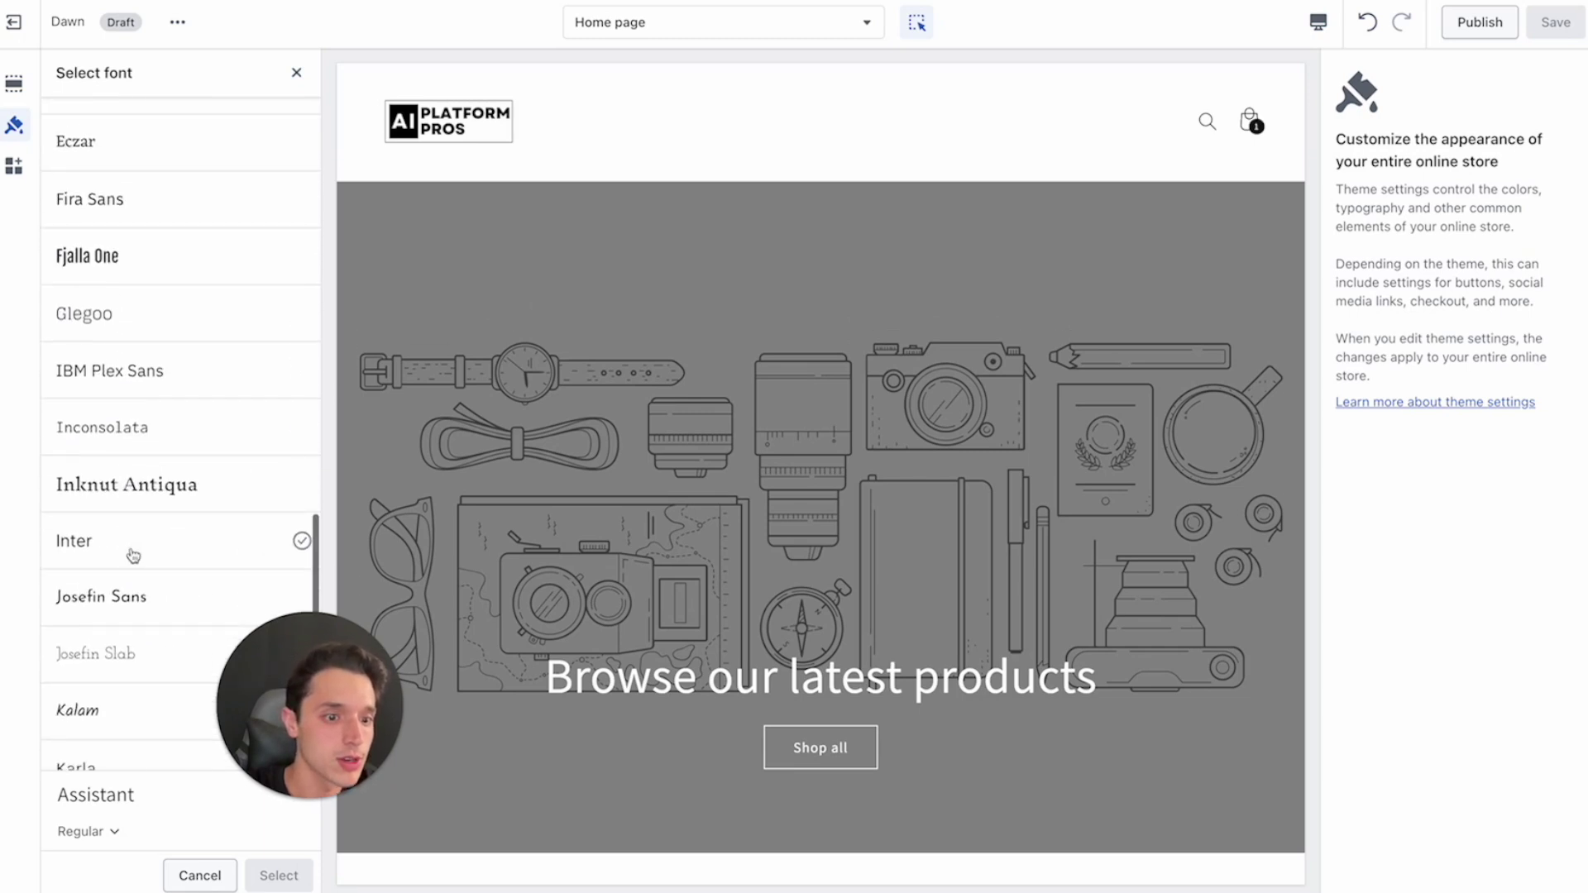
click(119, 744)
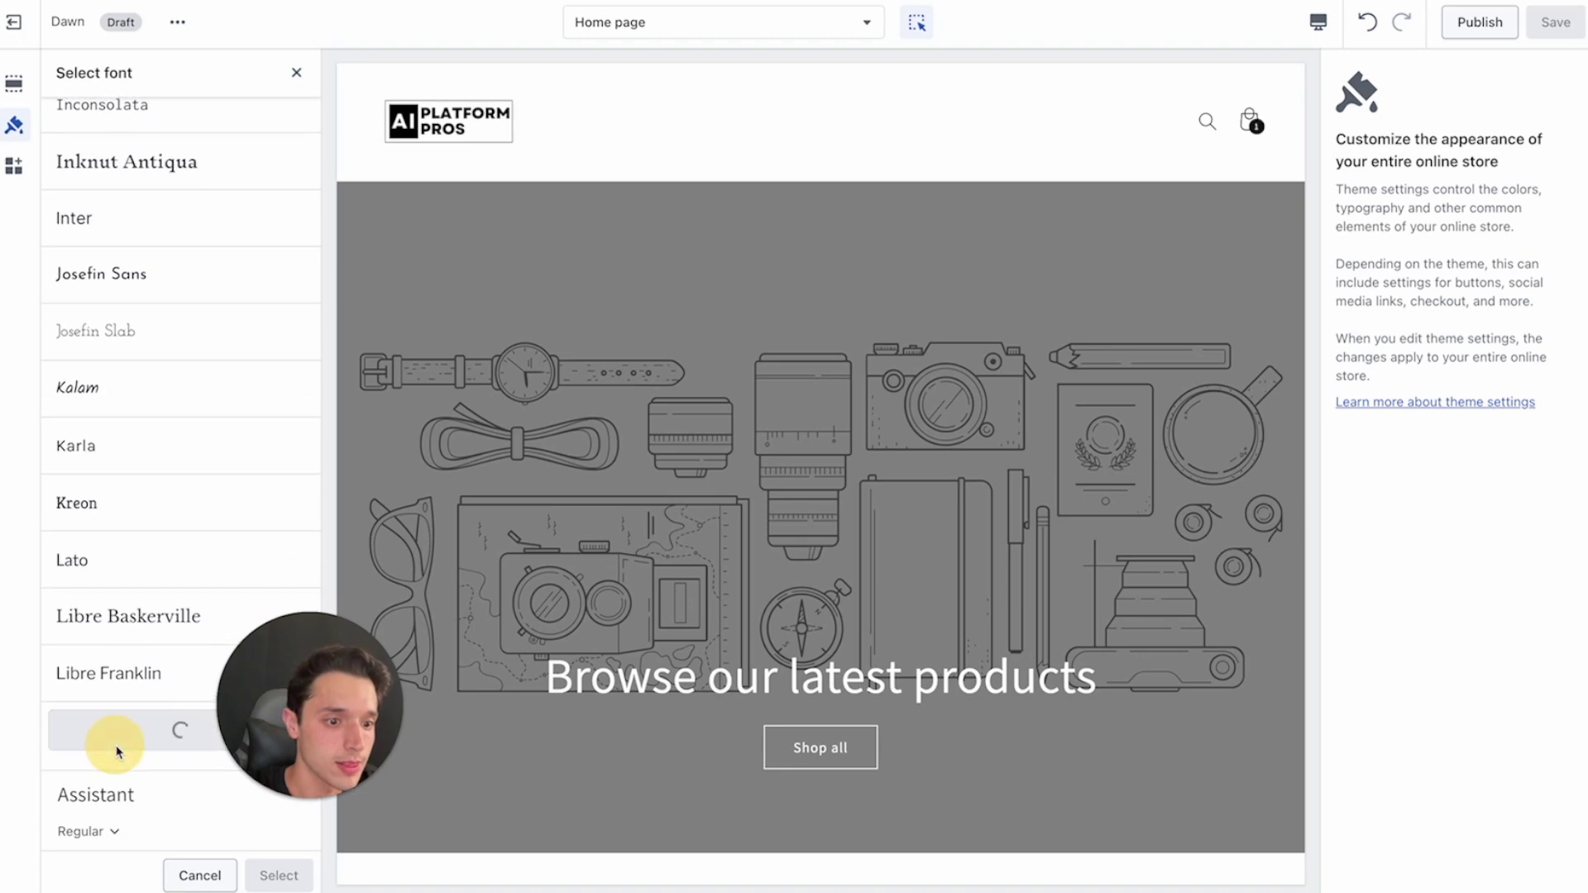
scroll(176, 563, down, 3)
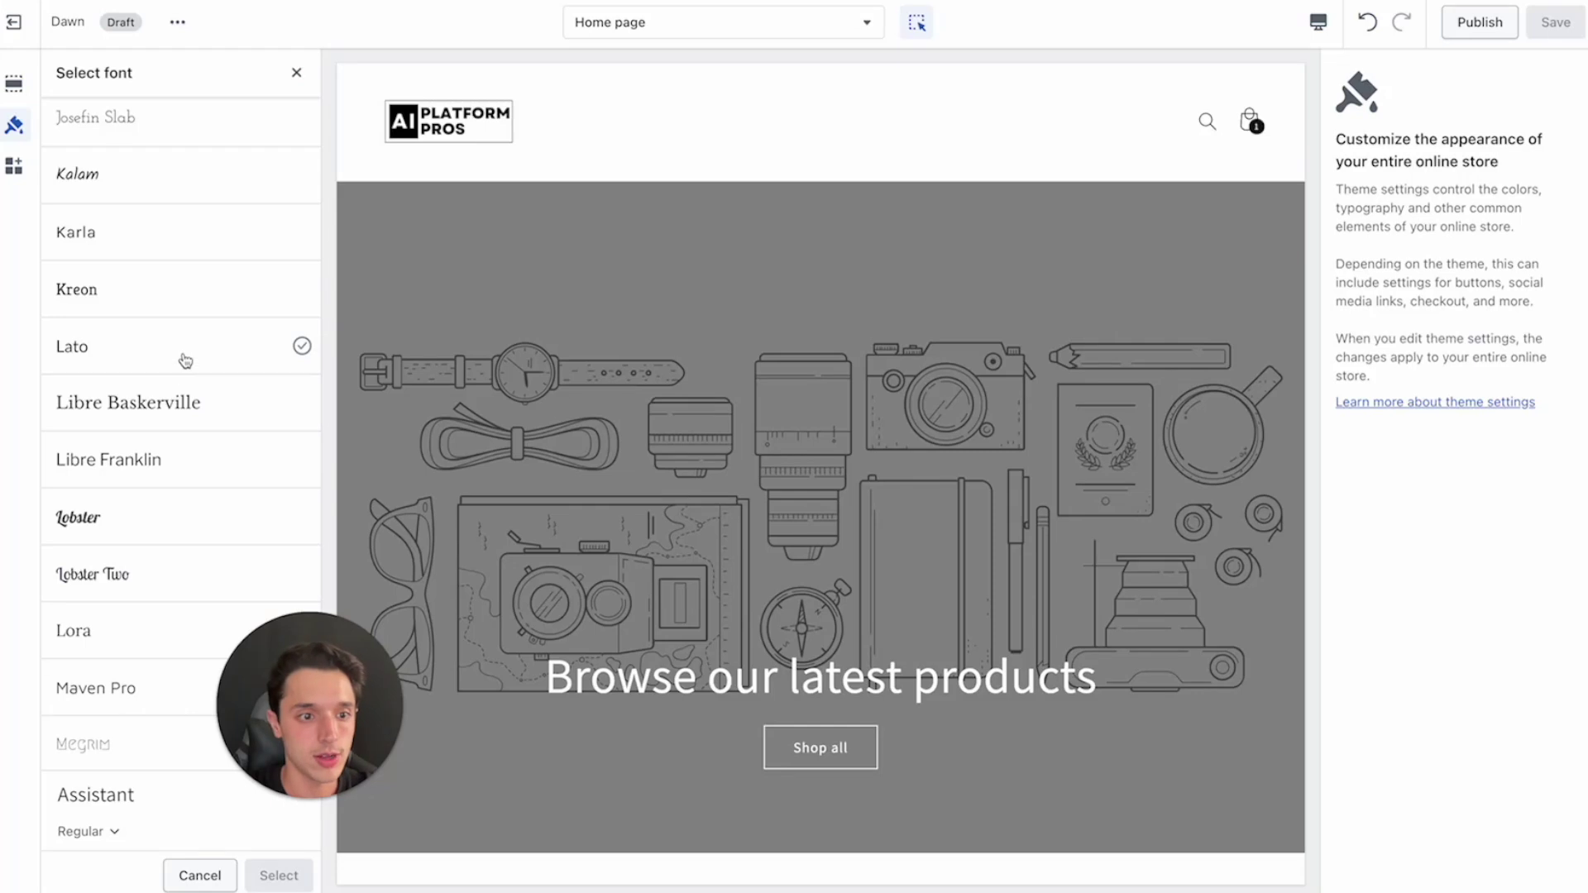
- Set the headings font to Lato with the Medium style
click(186, 362)
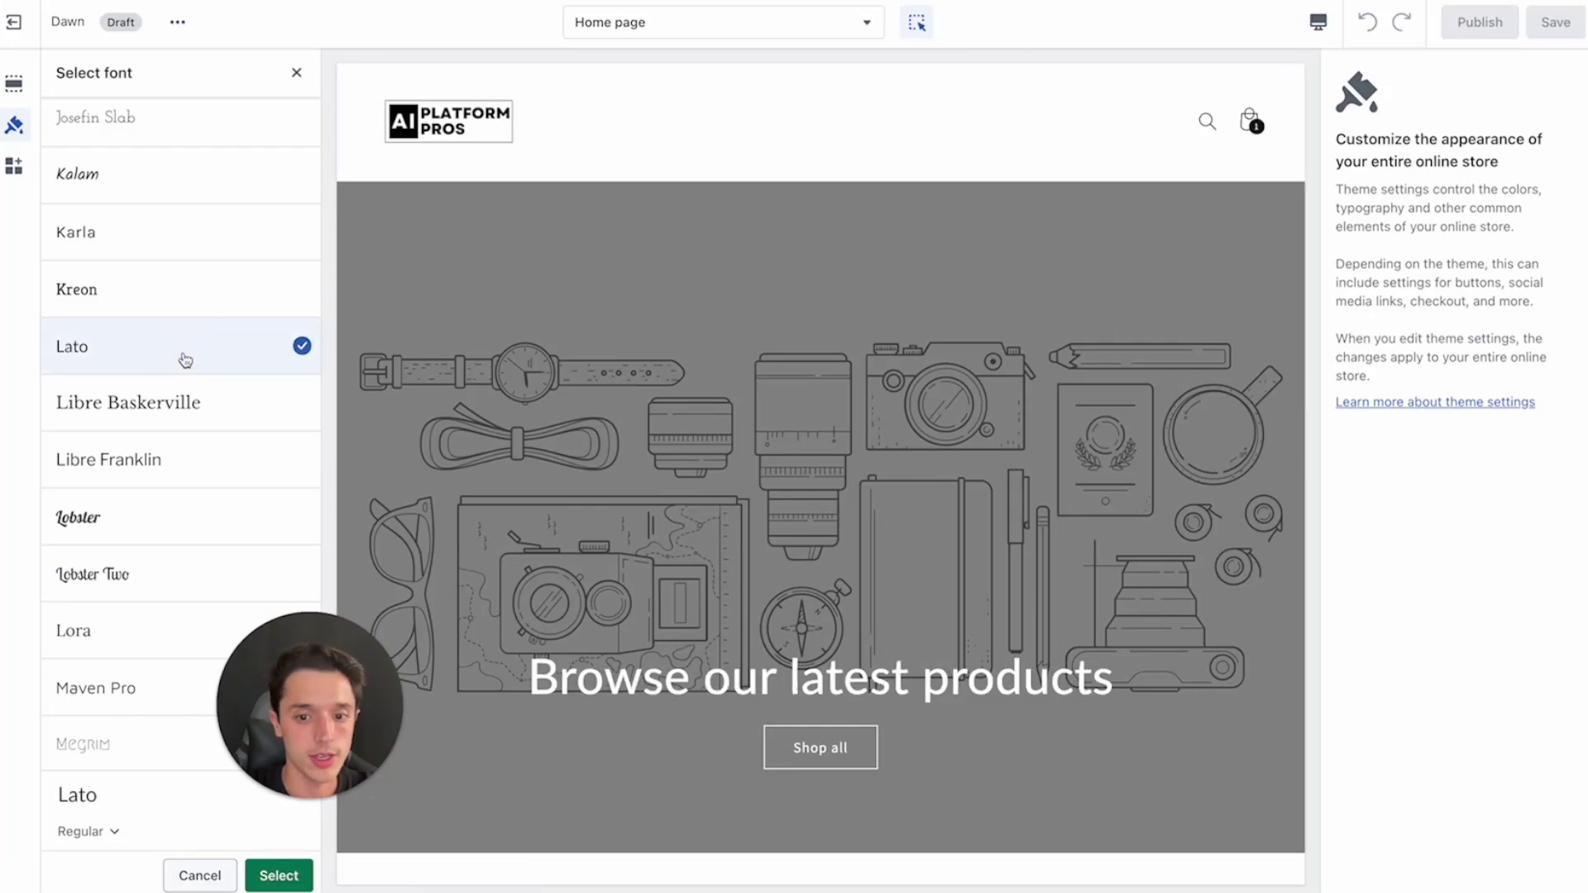
click(85, 827)
scroll(107, 752, down, 3)
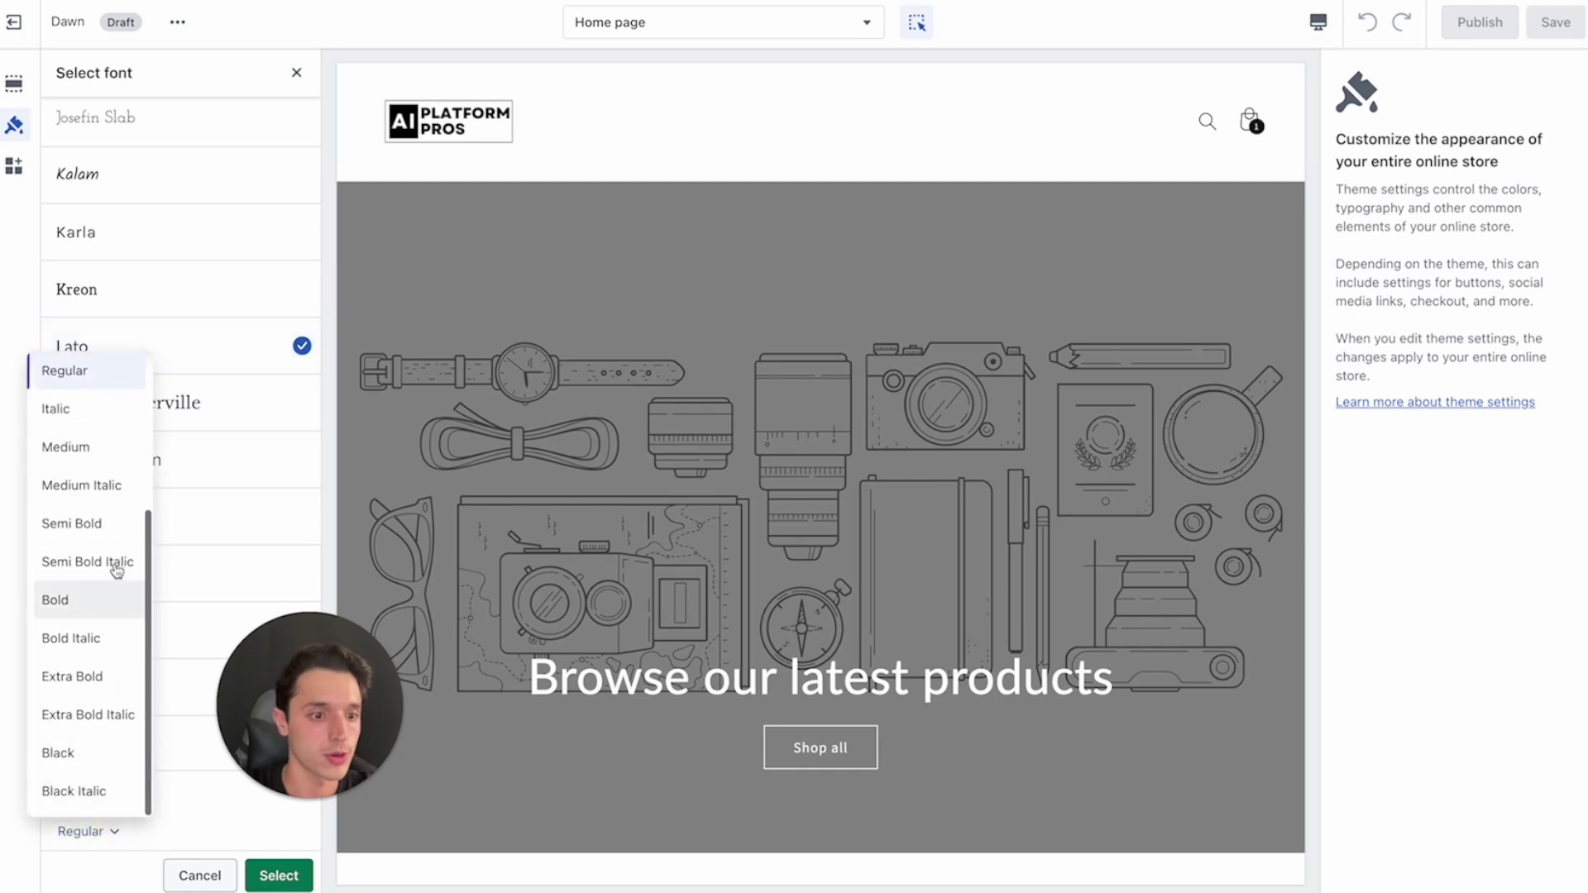
click(84, 435)
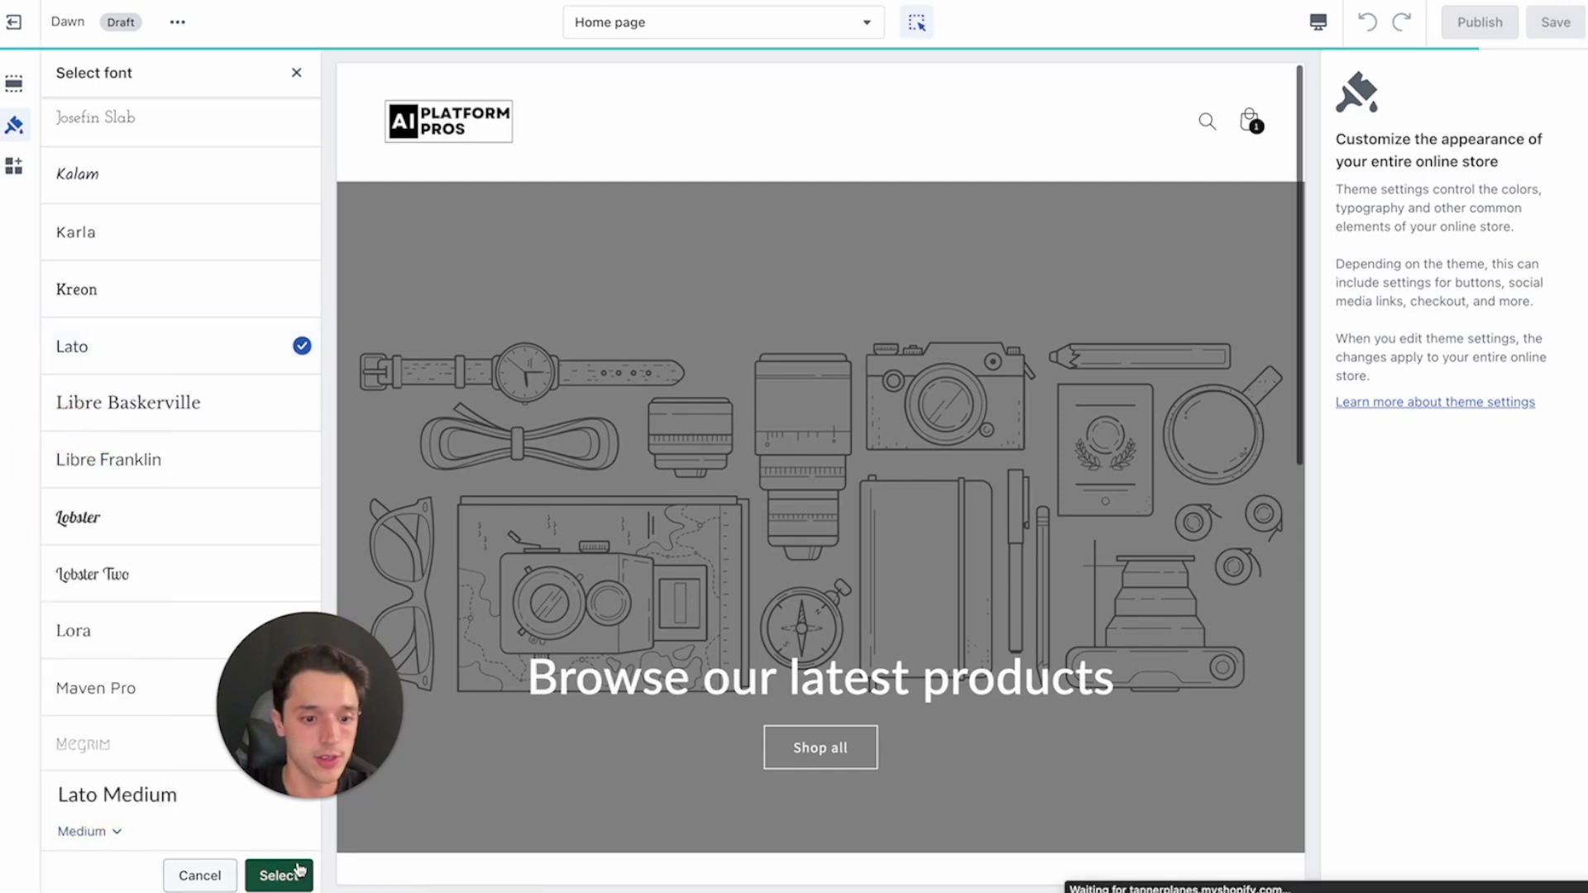
click(295, 870)
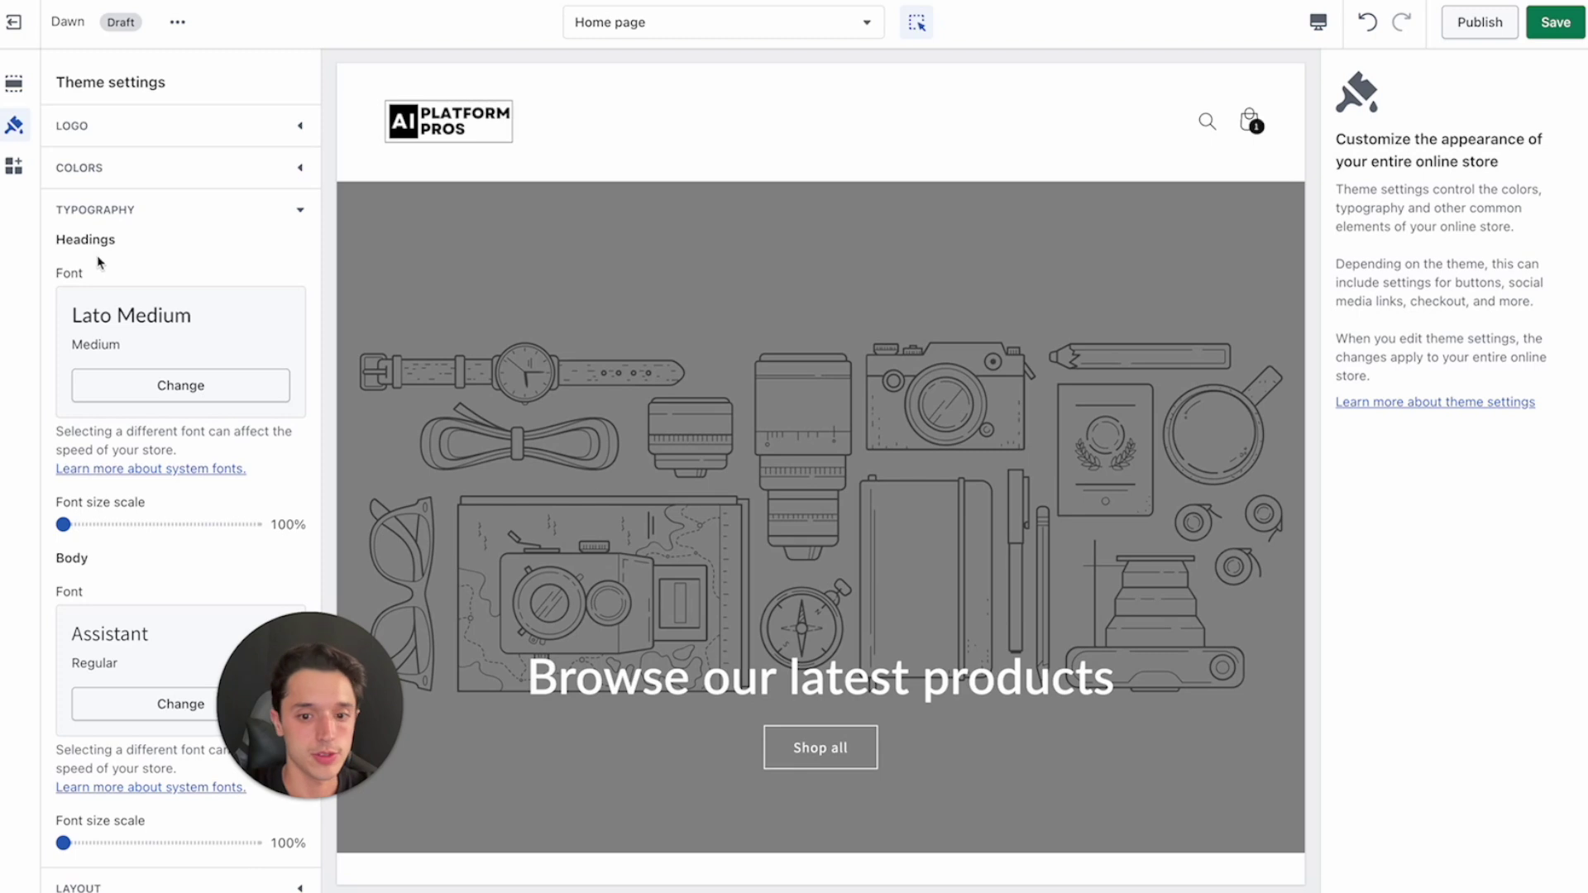
- Check the headings in the home page preview and change the headings font style to Lato Bold
scroll(657, 571, down, 7)
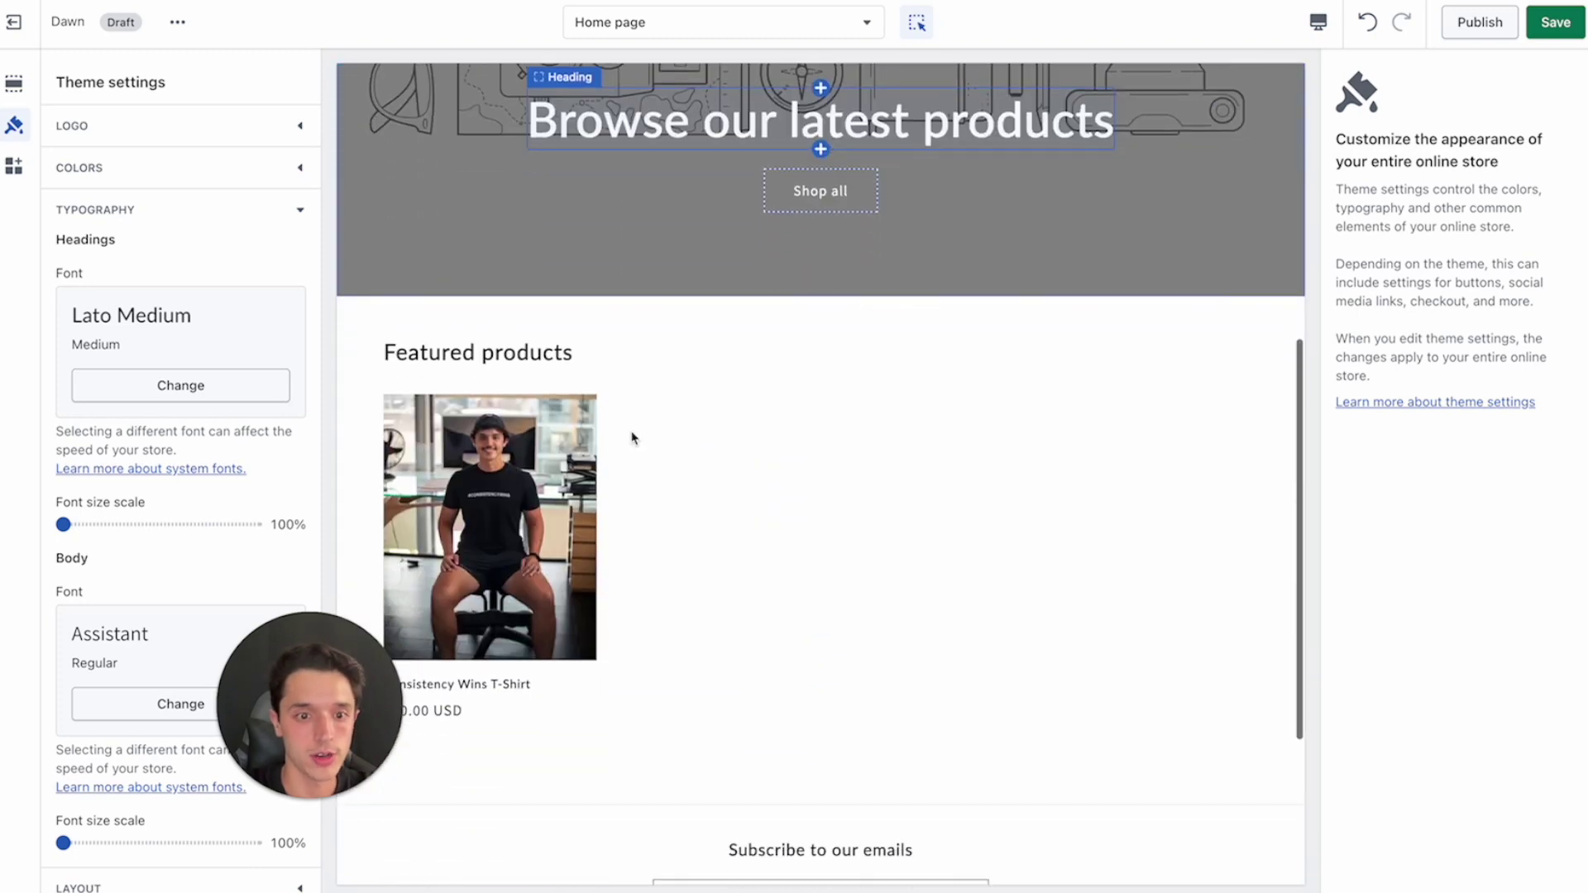
click(223, 387)
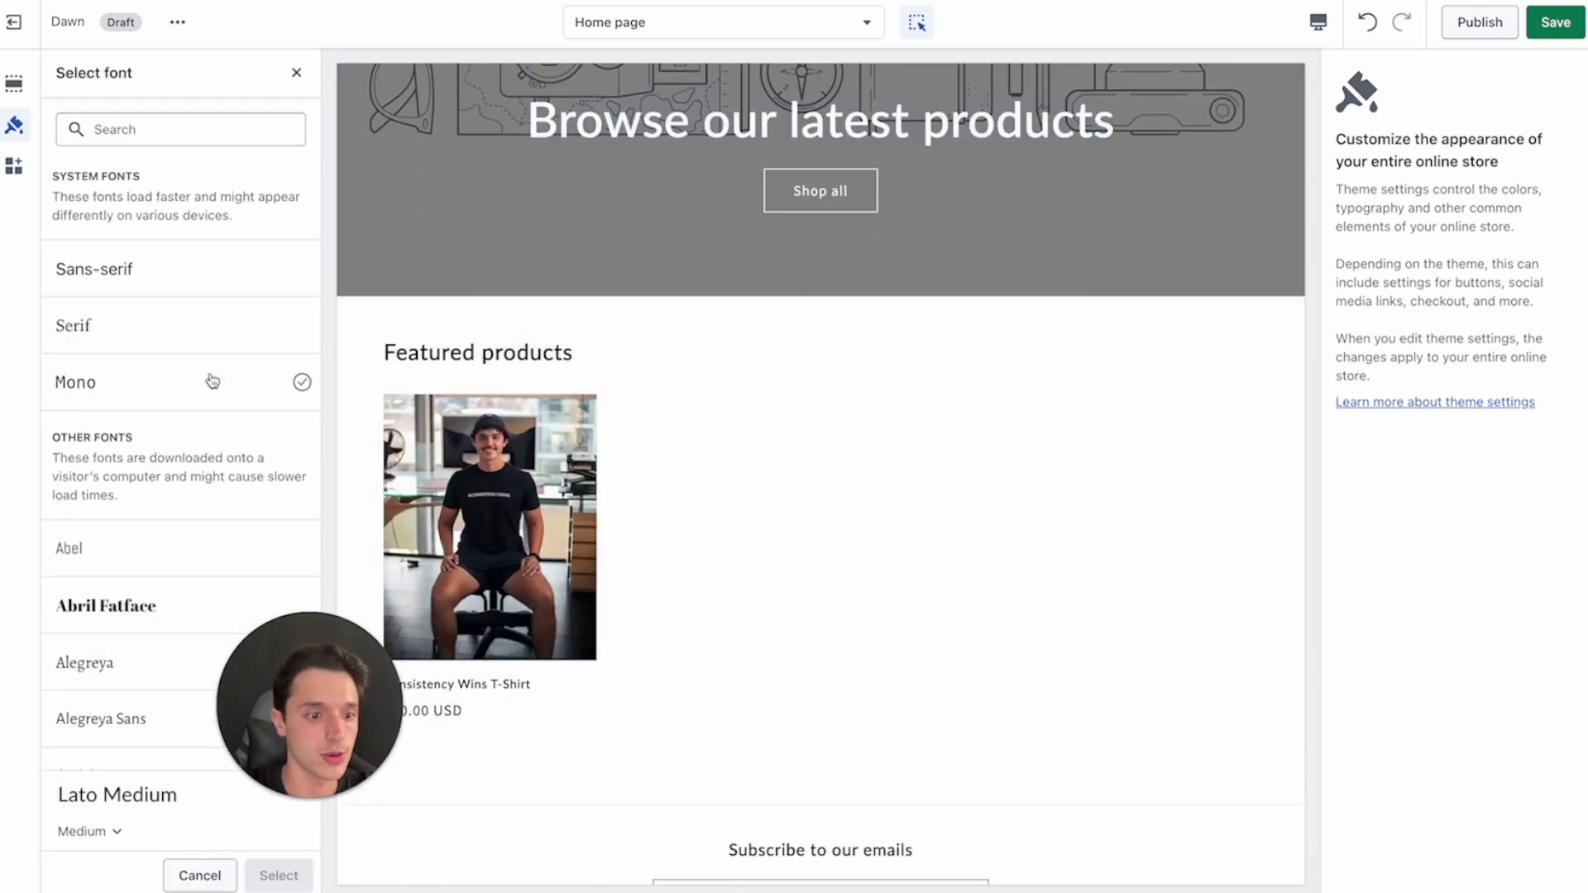
scroll(182, 480, down, 3)
click(87, 831)
scroll(103, 678, down, 1)
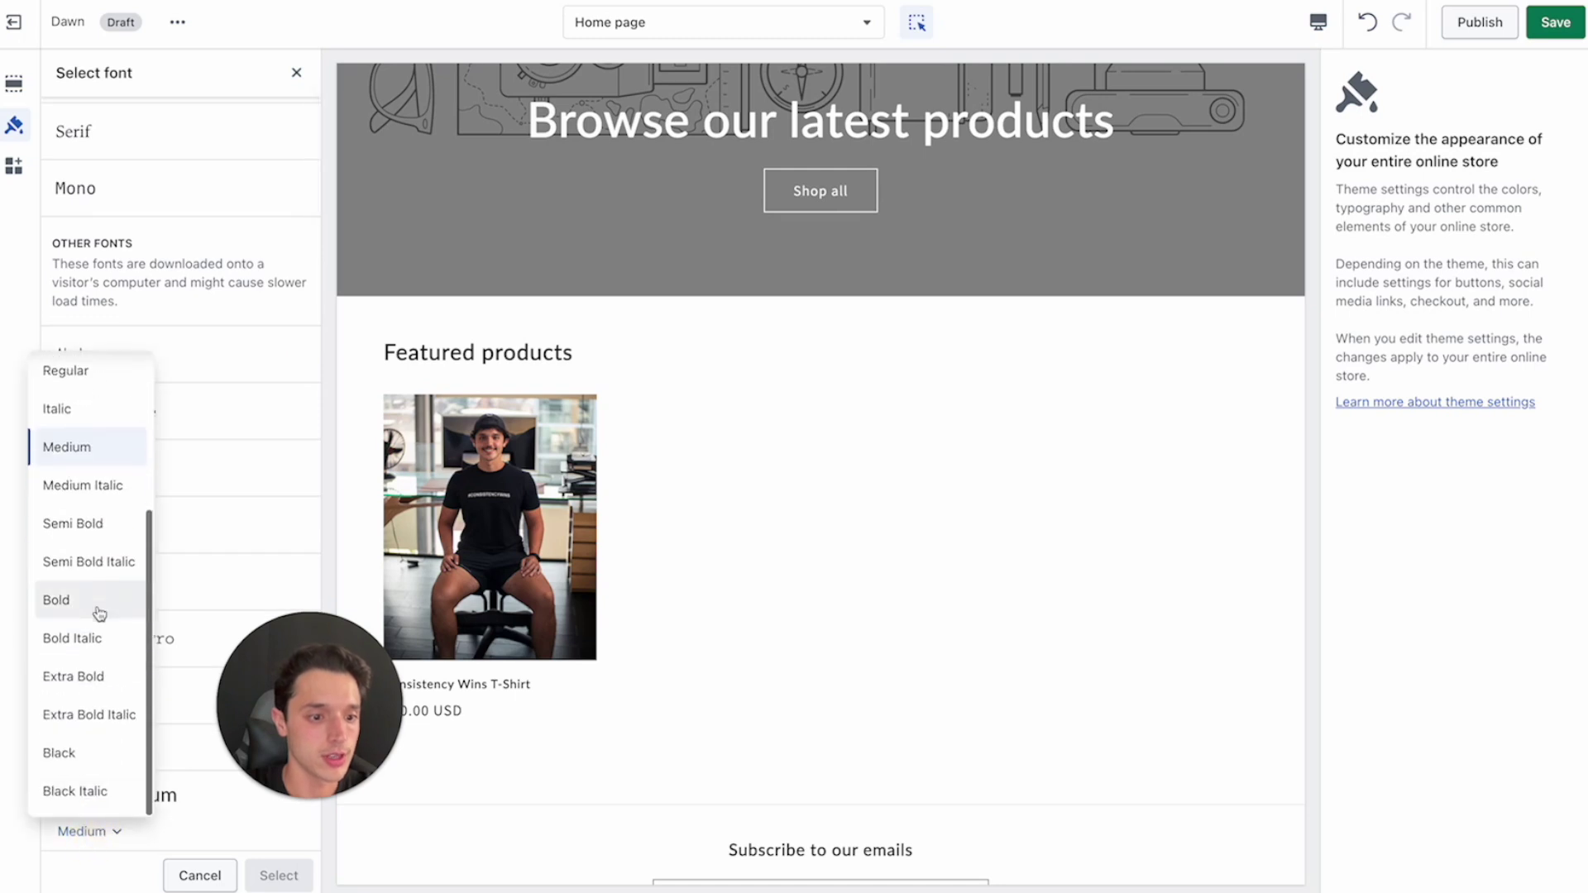
click(91, 604)
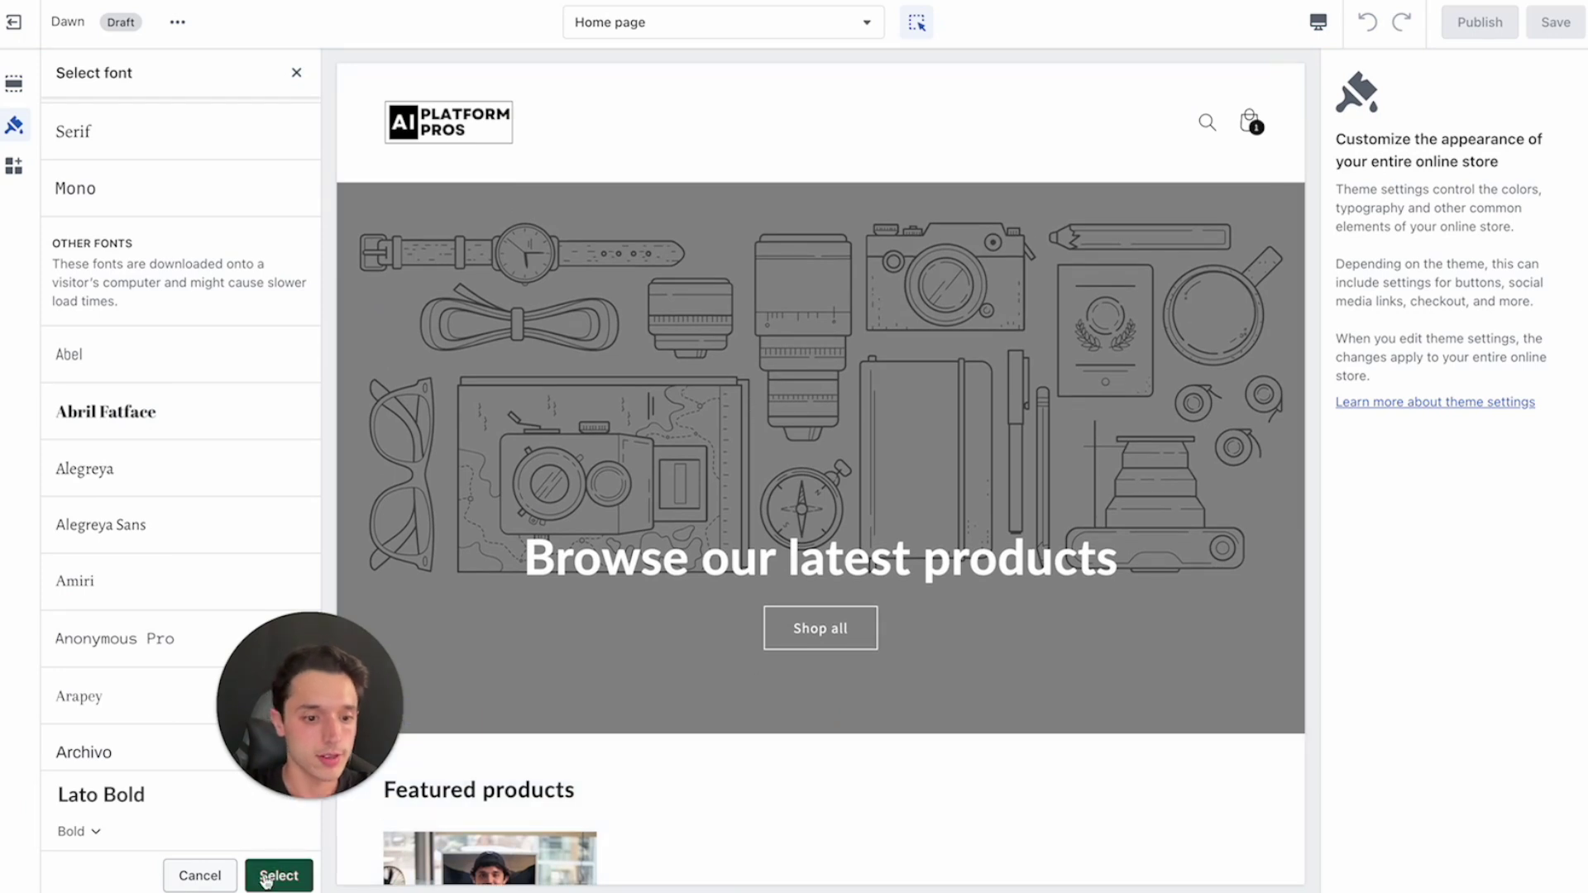
click(273, 875)
- Search the fonts for lato and set the body font to Lato Regular
scroll(132, 629, down, 3)
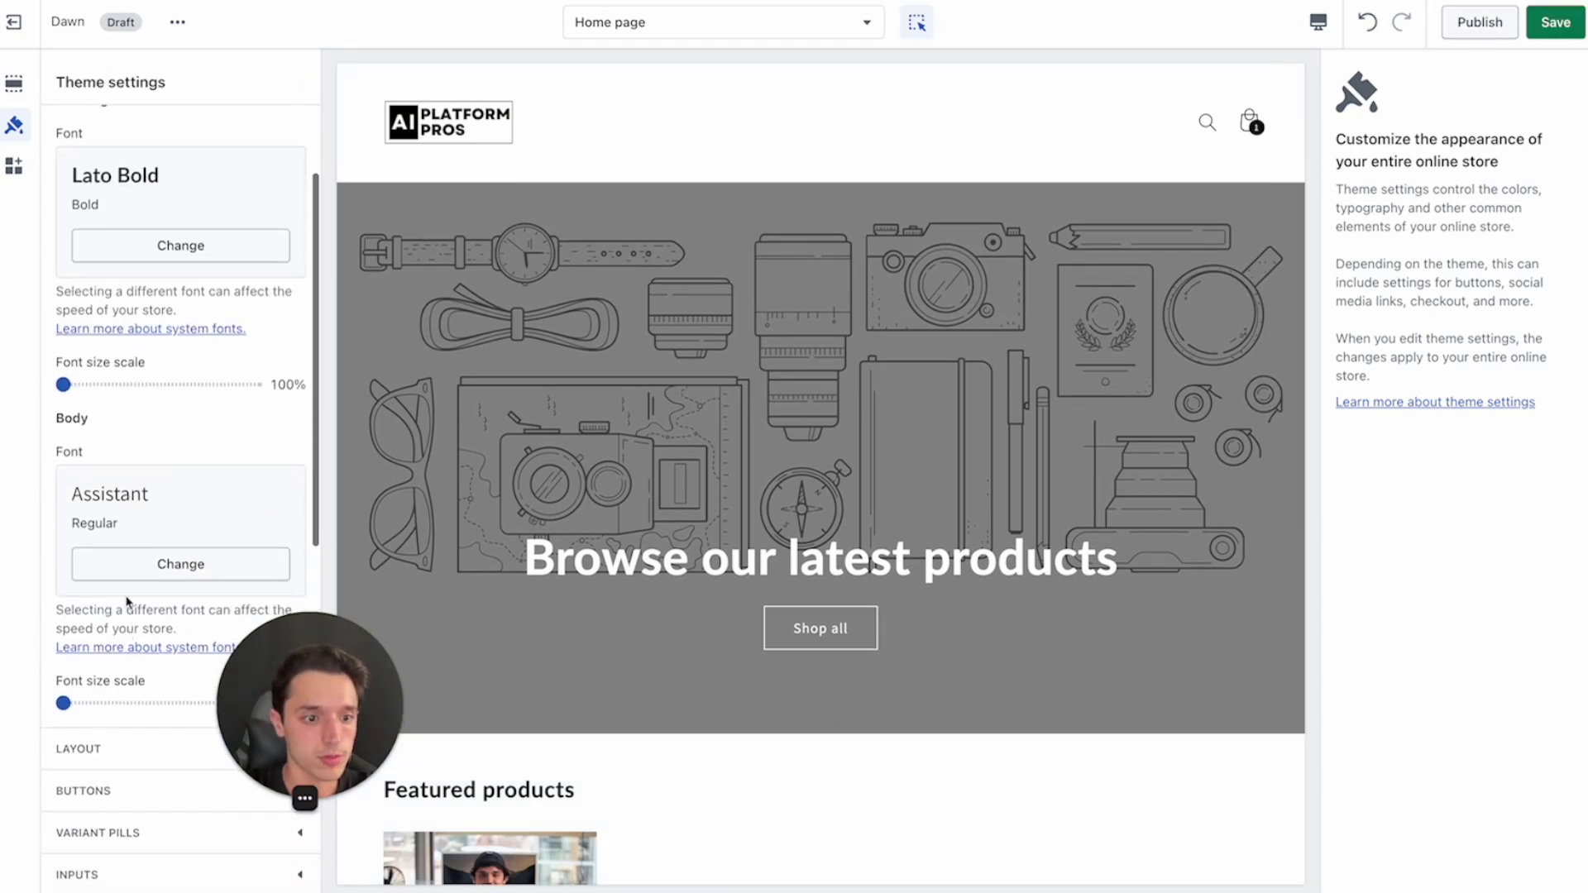
click(135, 552)
click(161, 124)
text(lato)
click(114, 255)
click(118, 291)
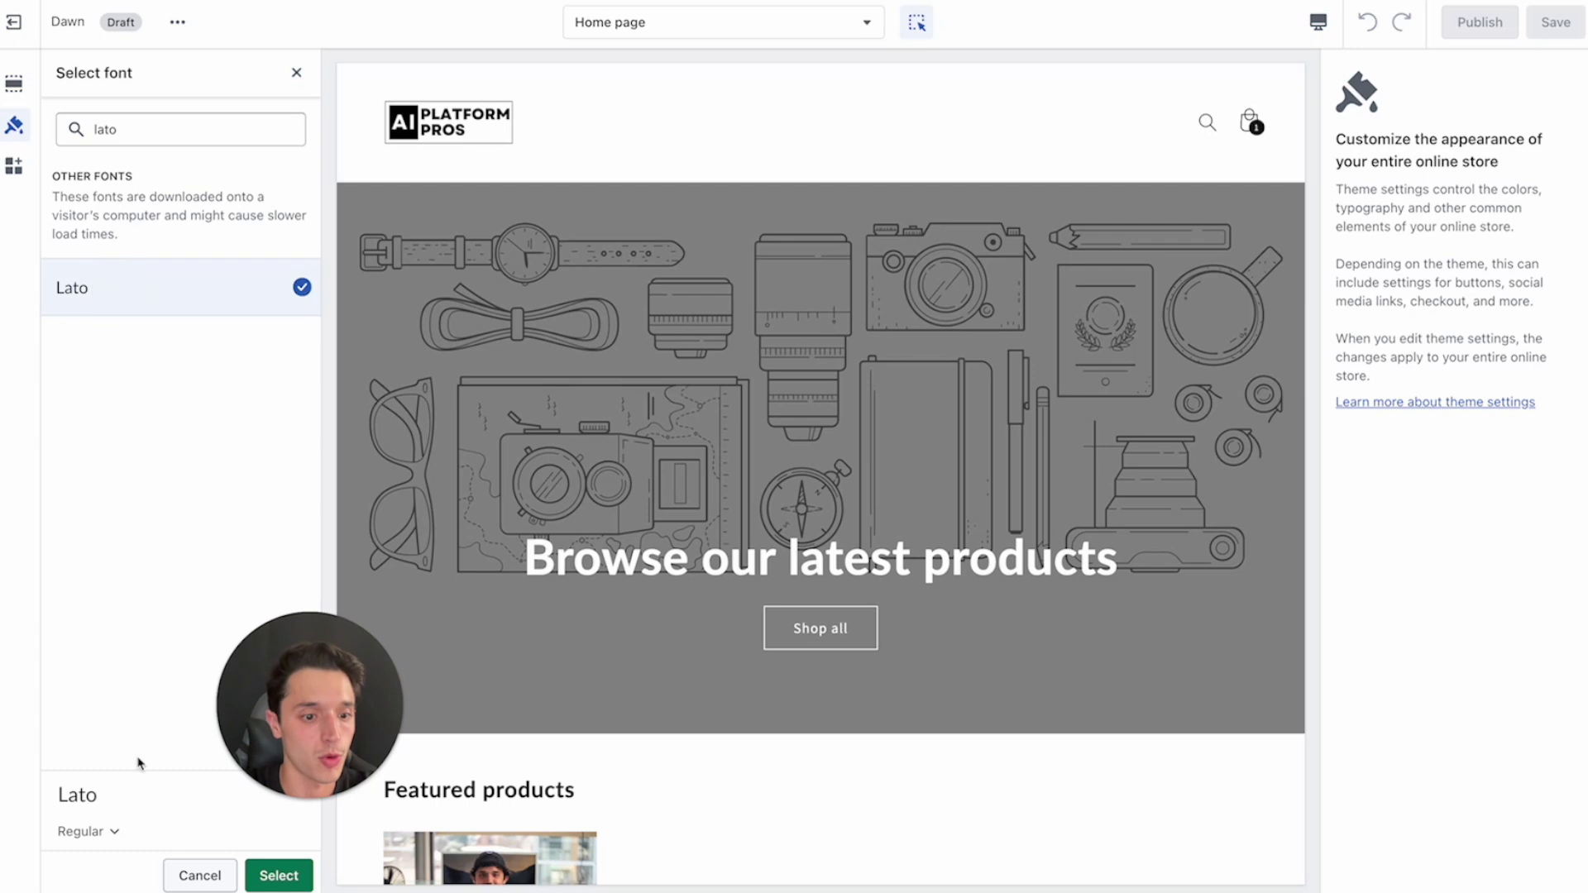
click(279, 875)
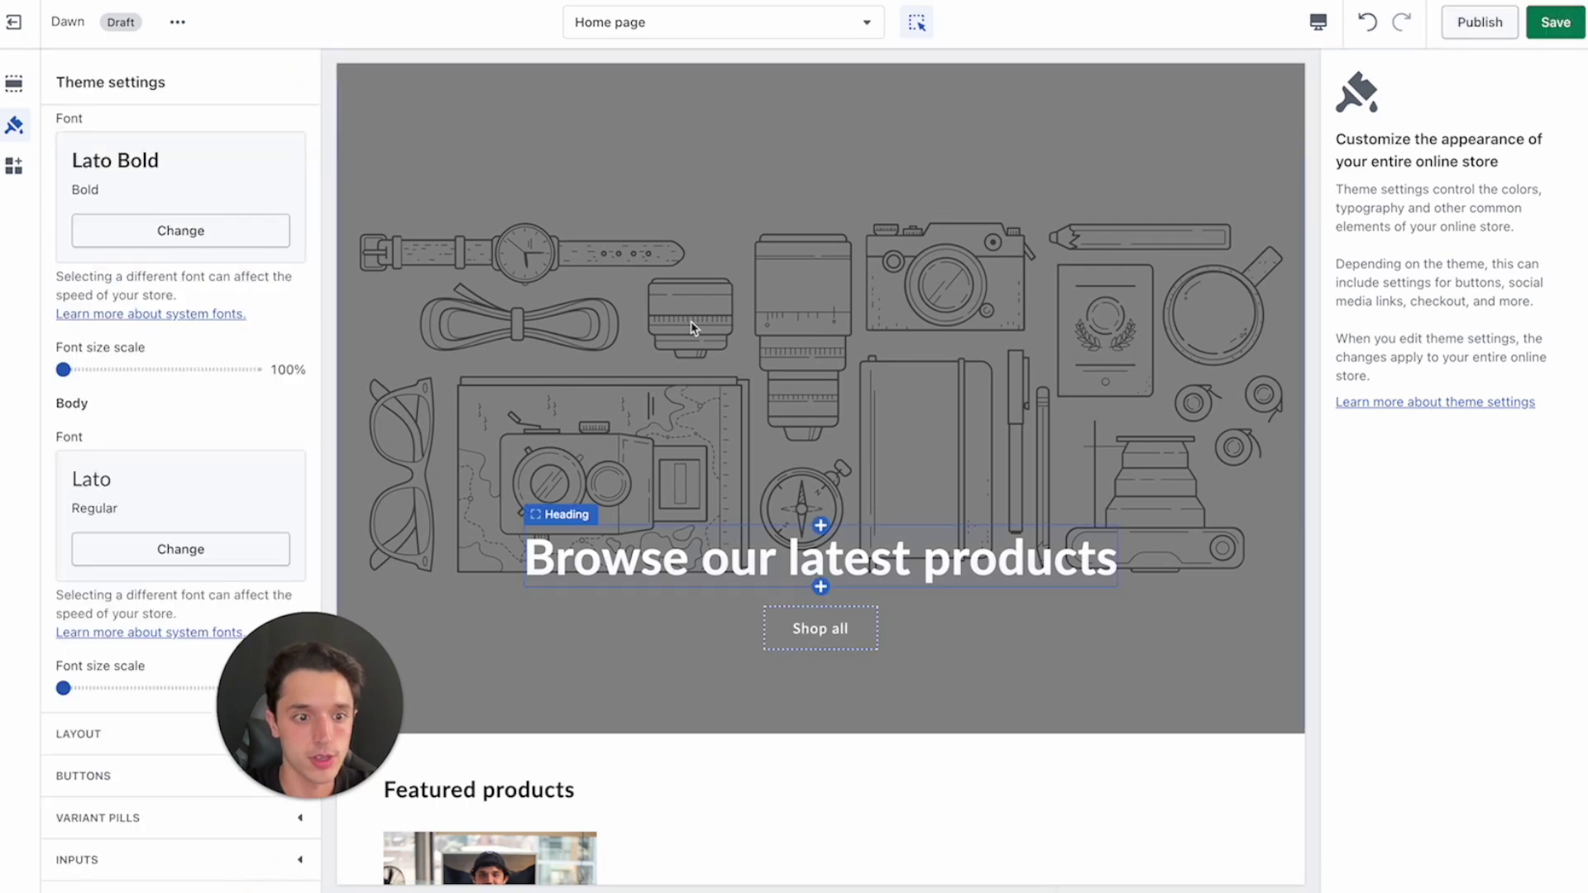
- Review the heading and body fonts on the home page preview and save the theme changes
scroll(234, 405, up, 2)
scroll(610, 337, up, 2)
scroll(609, 334, down, 10)
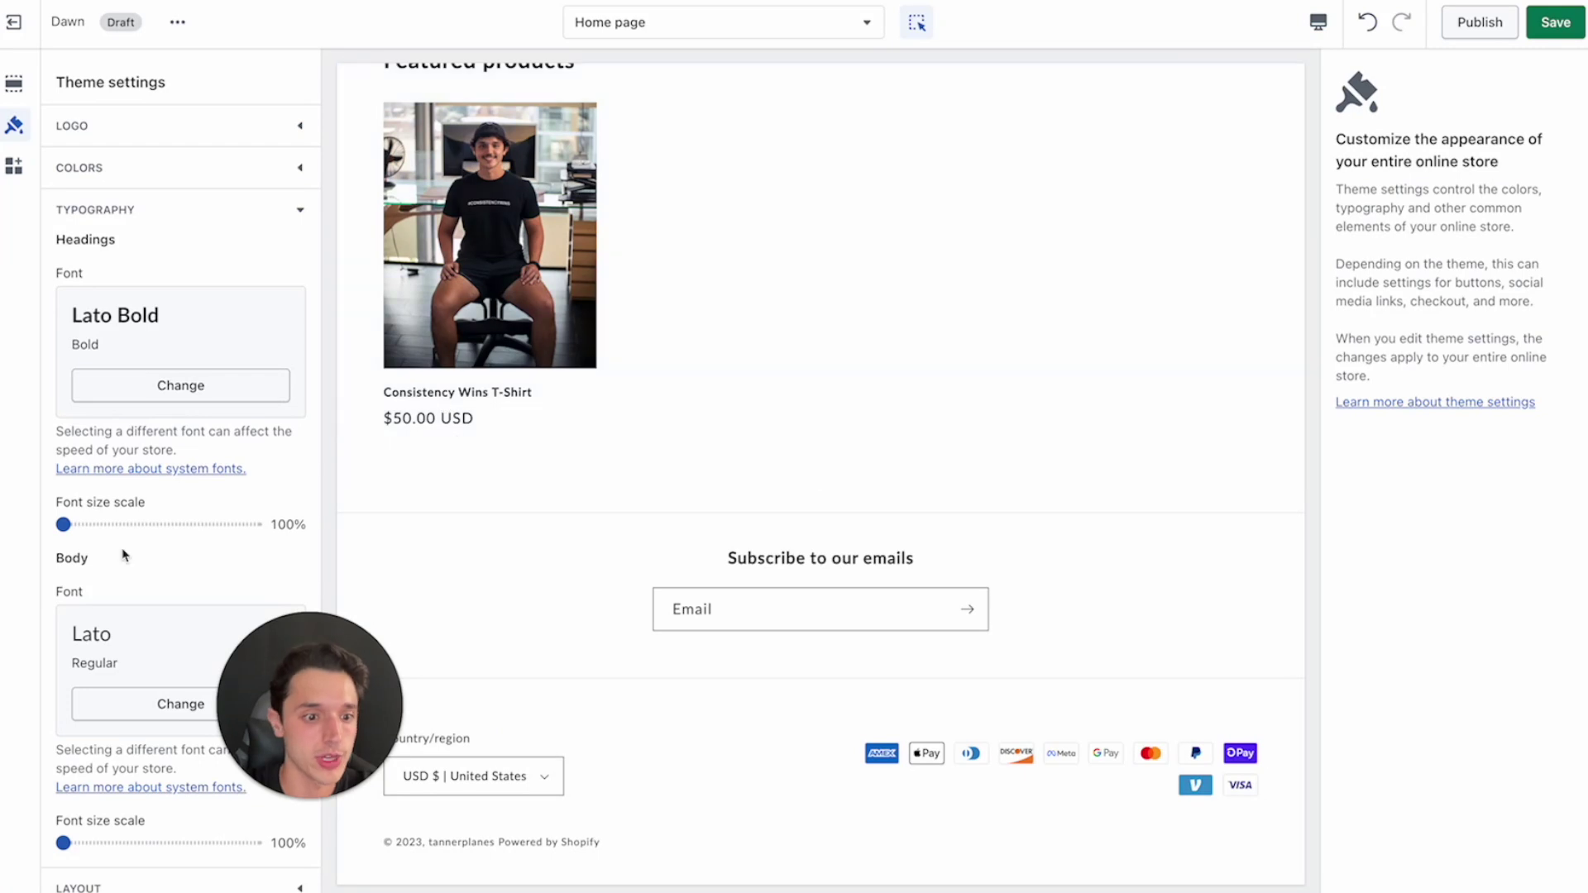
scroll(124, 550, down, 2)
scroll(502, 407, up, 1)
scroll(502, 407, up, 2)
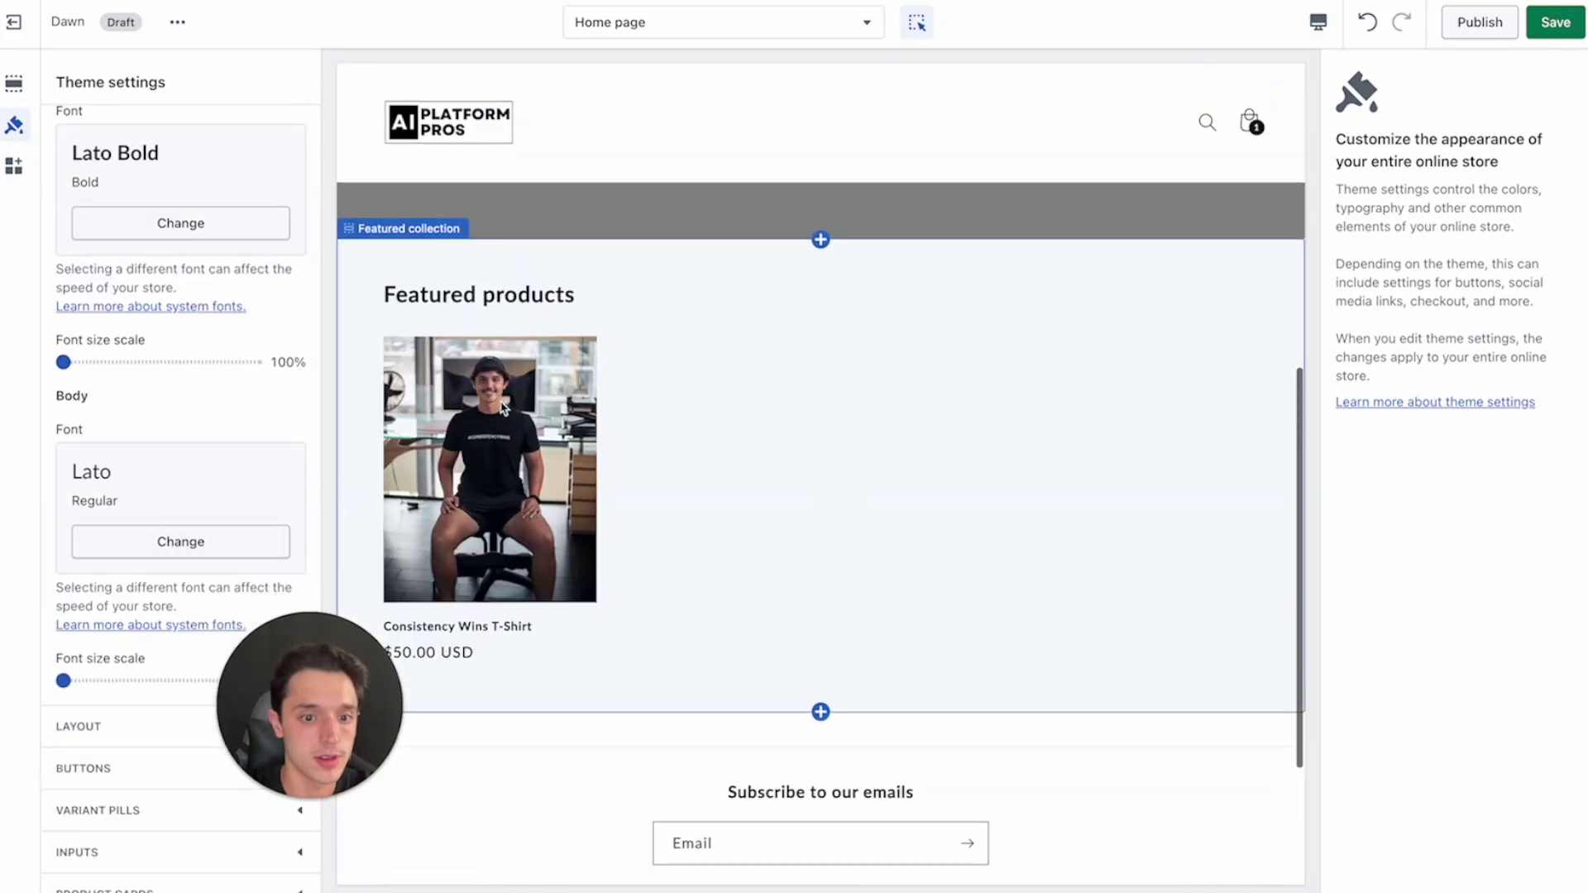
scroll(171, 242, down, 1)
scroll(171, 242, up, 3)
click(1555, 25)
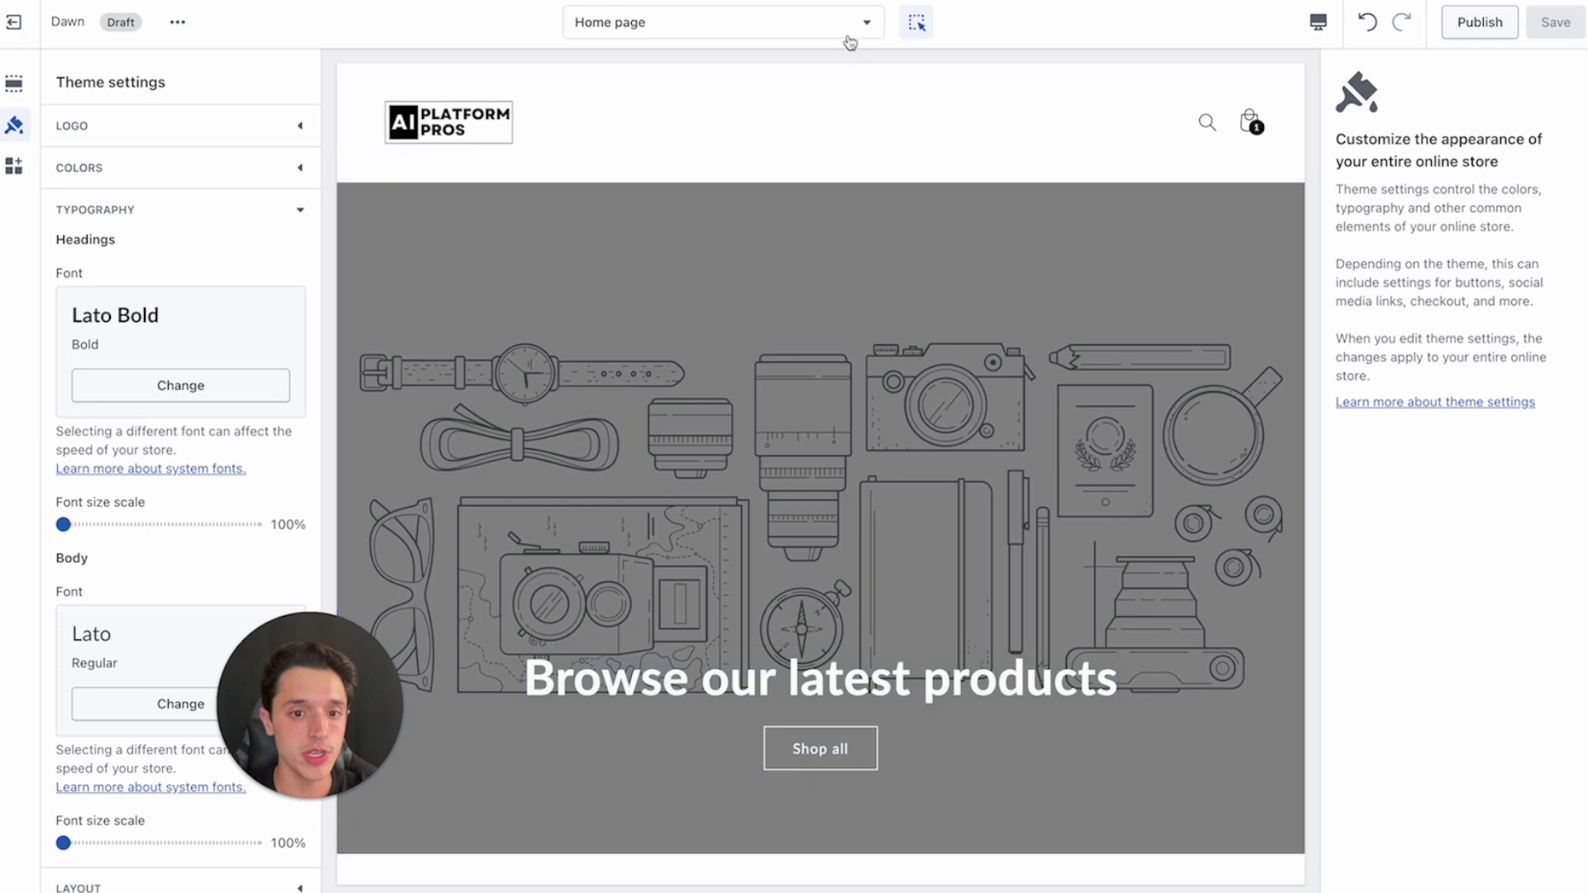
- Look over the home page from the image banner down to the footer and back
scroll(609, 281, down, 10)
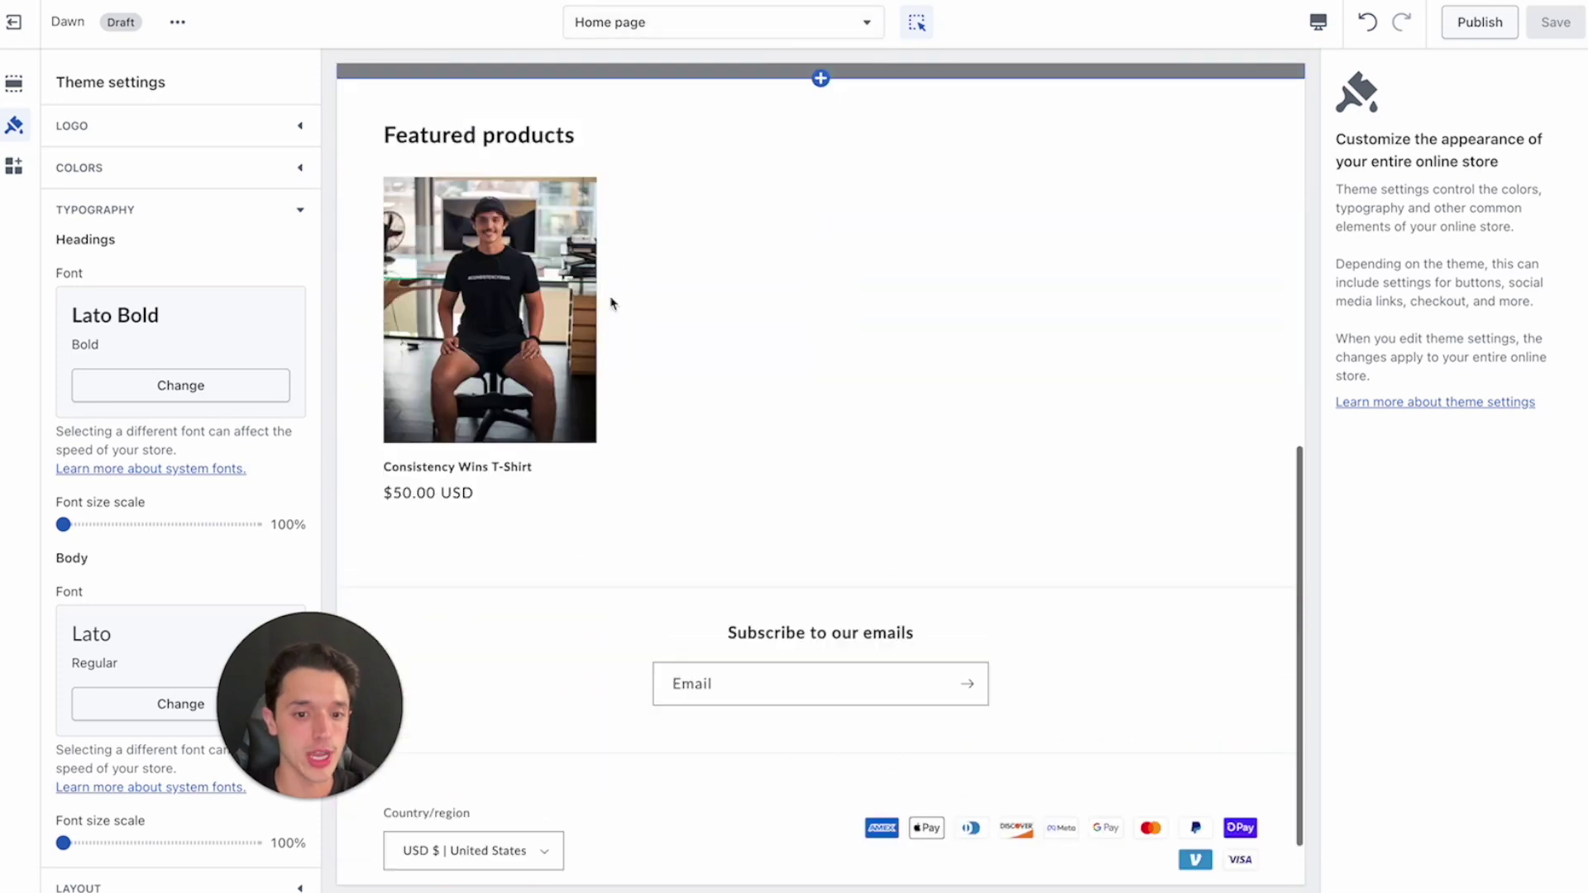
scroll(612, 301, up, 10)
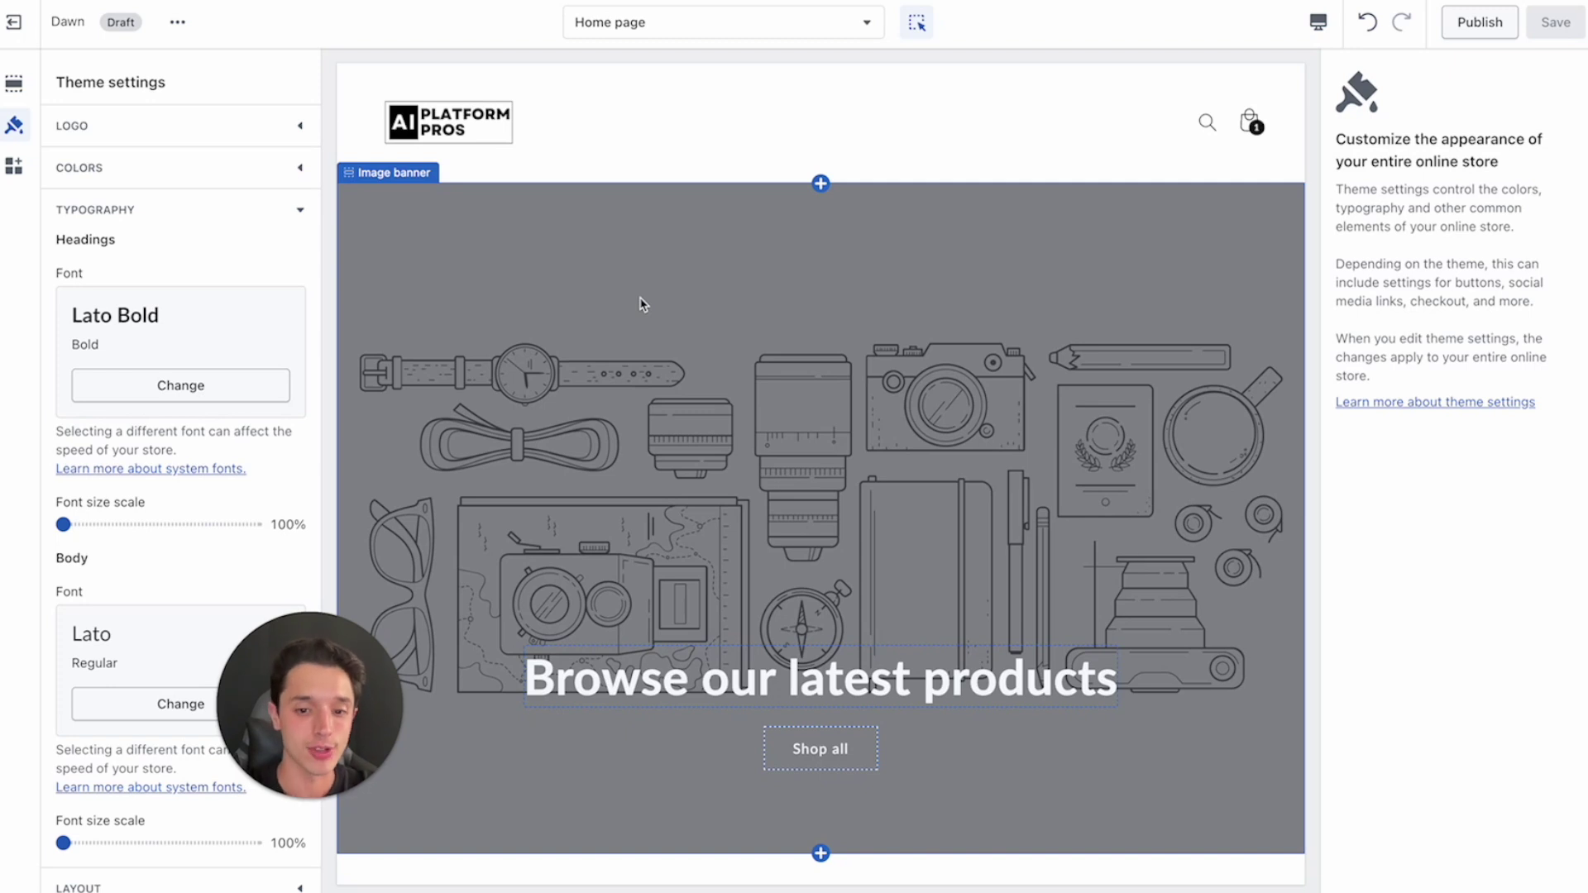
scroll(701, 354, down, 1)
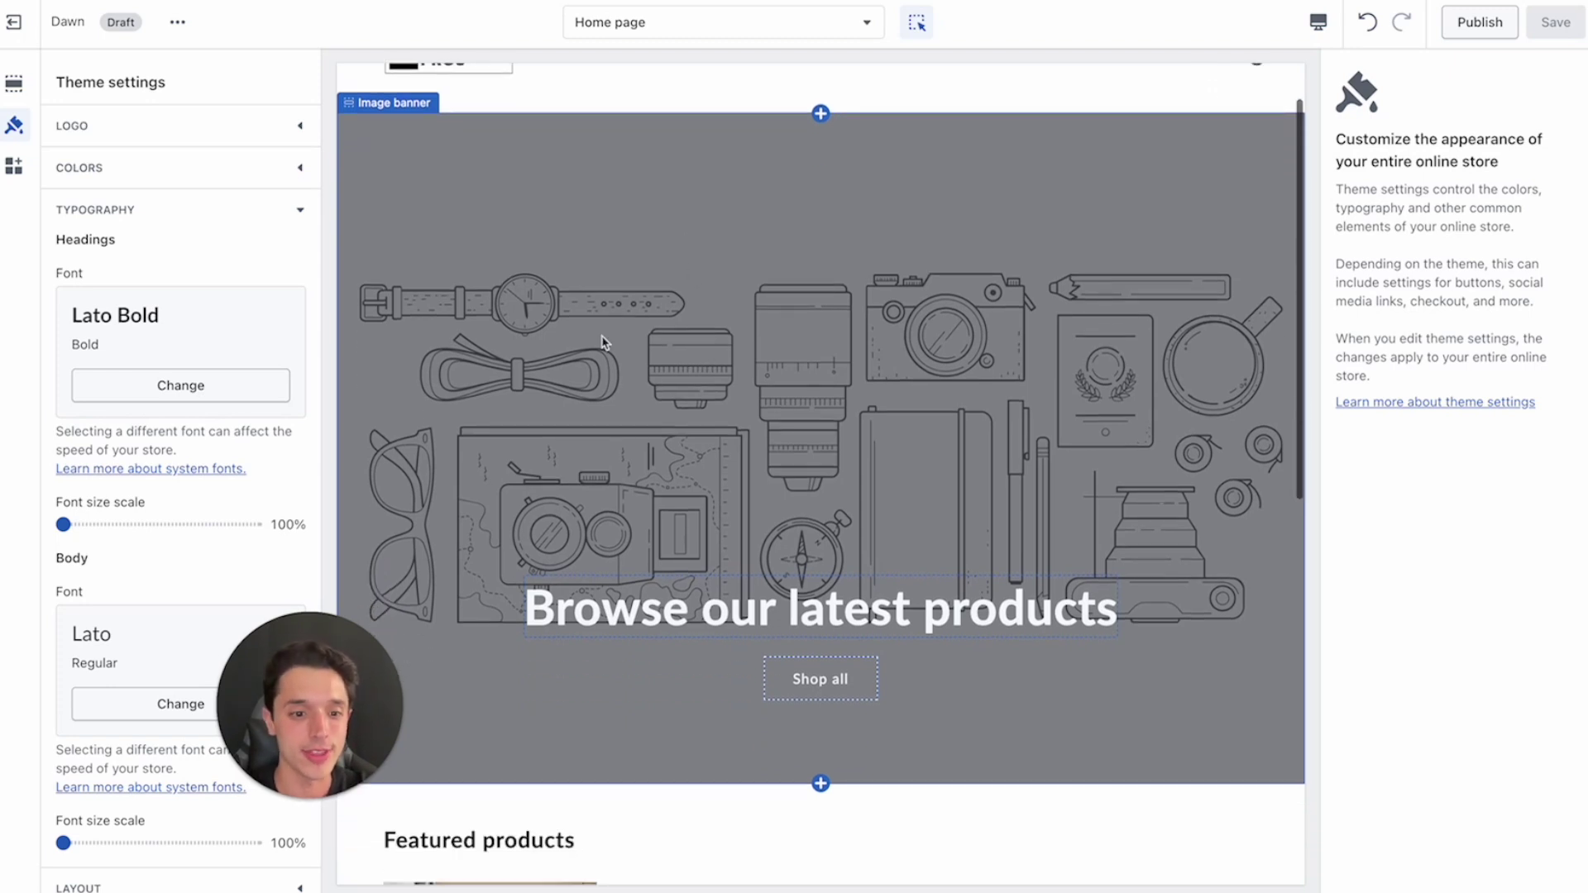
scroll(678, 319, up, 1)
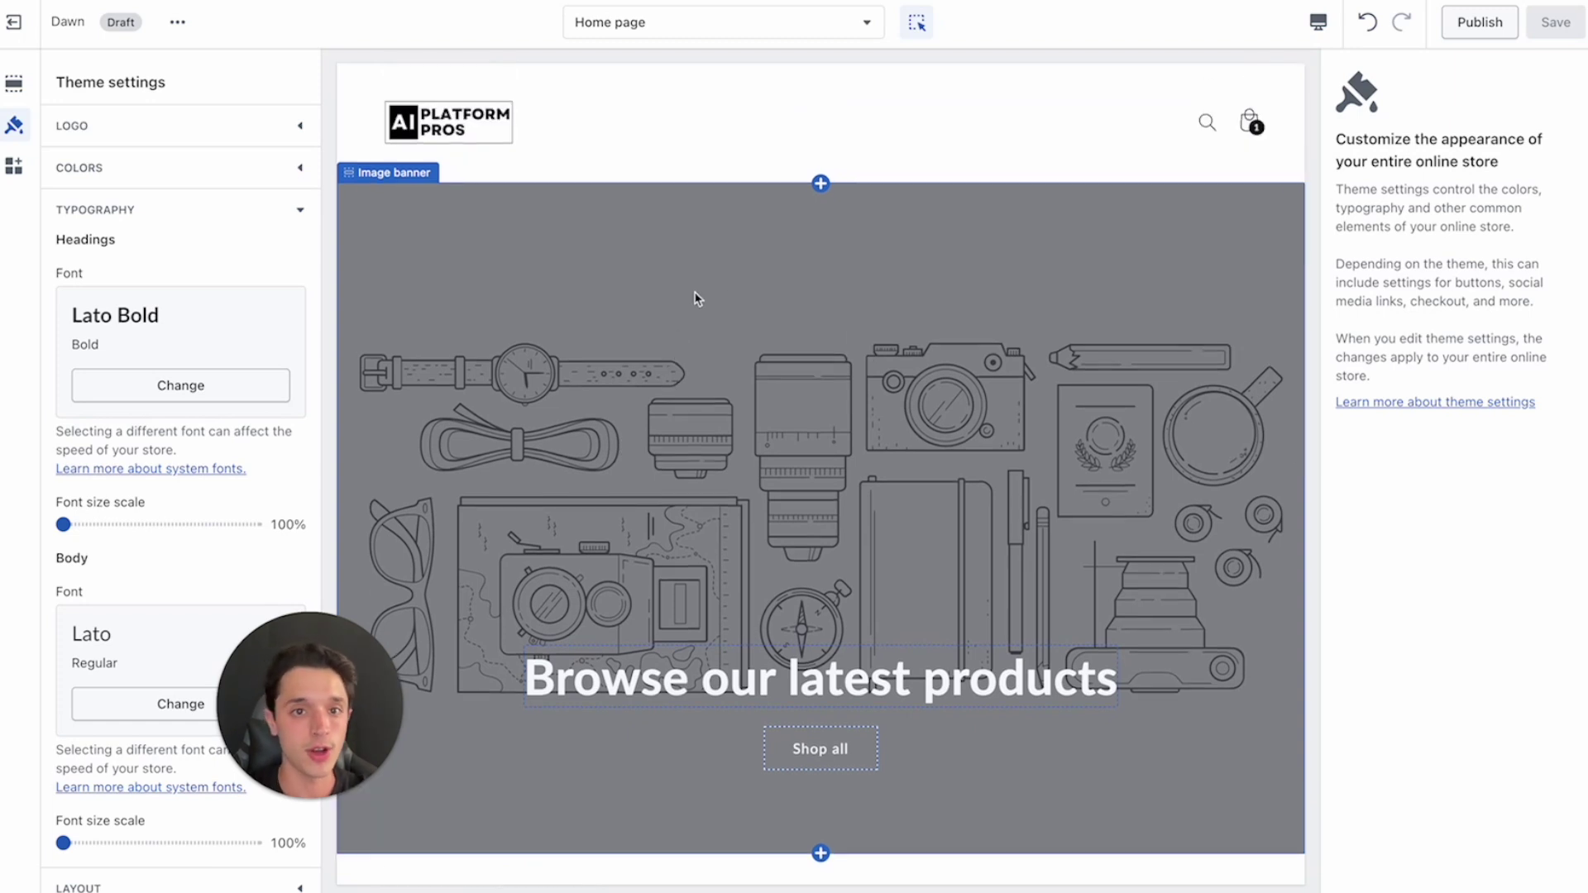
- Switch to the newbies-119 channel of the Midjourney server in Discord and dismiss the free activities promotion
key(ctrl+Right)
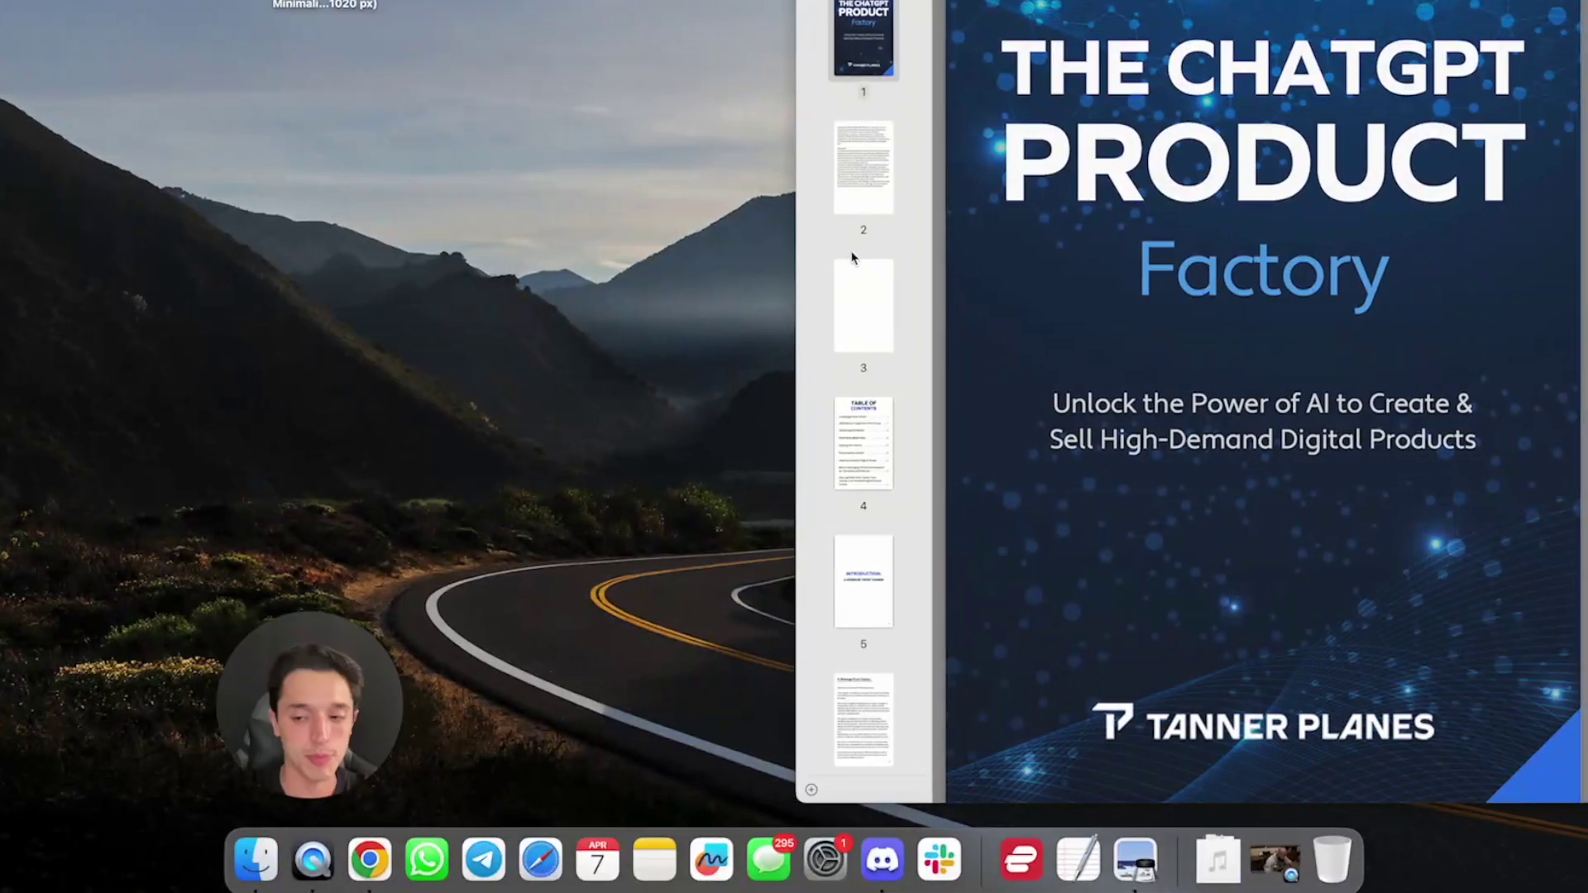
key(ctrl+Right)
drag(309, 739, 226, 399)
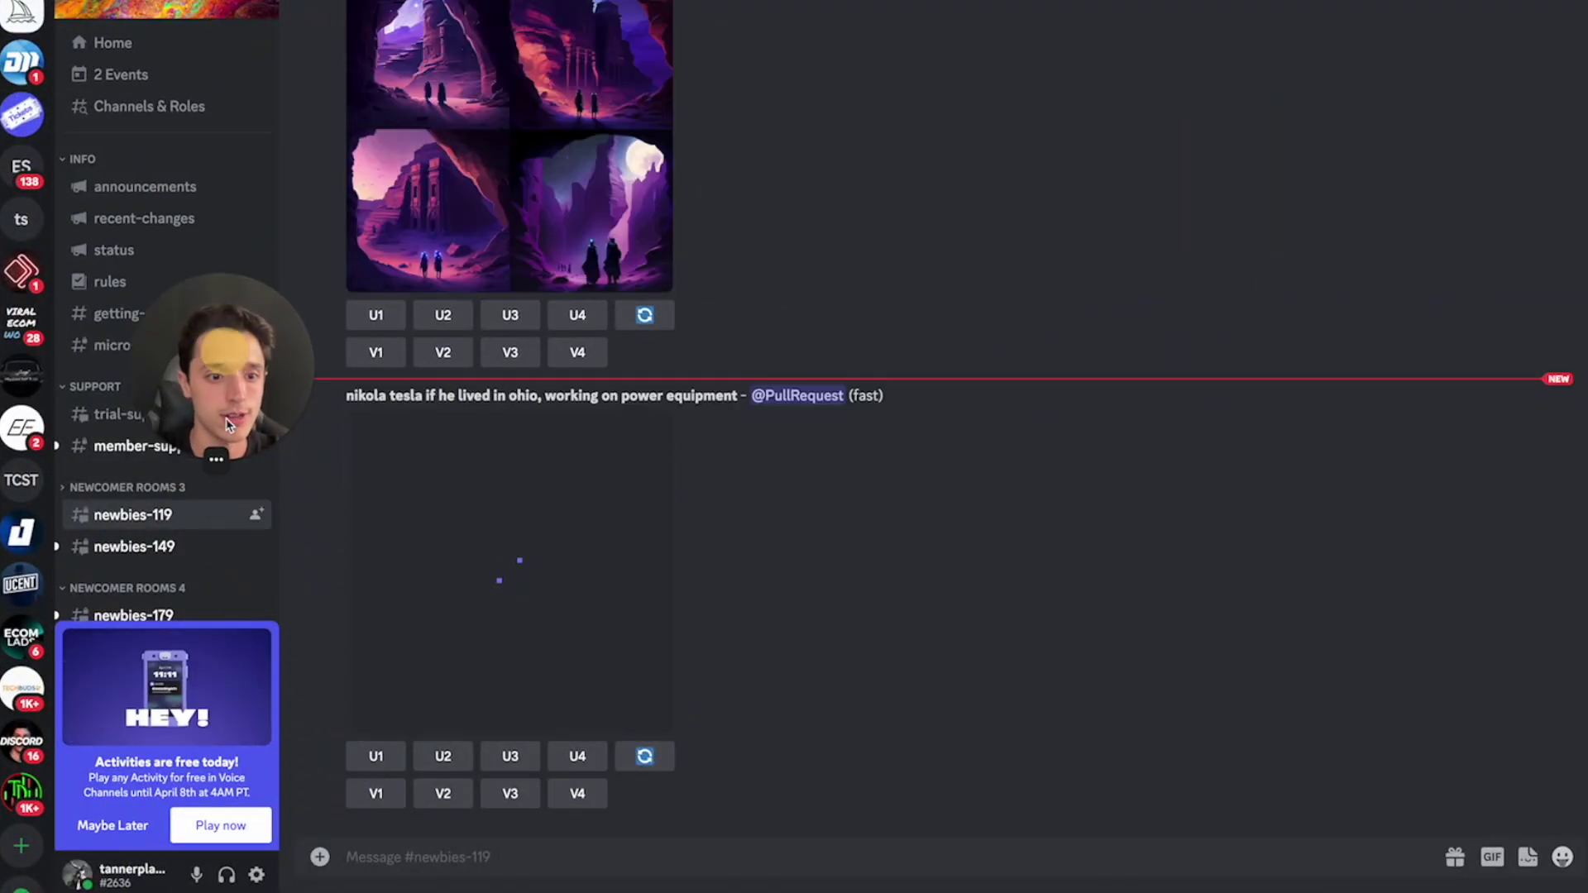
click(211, 457)
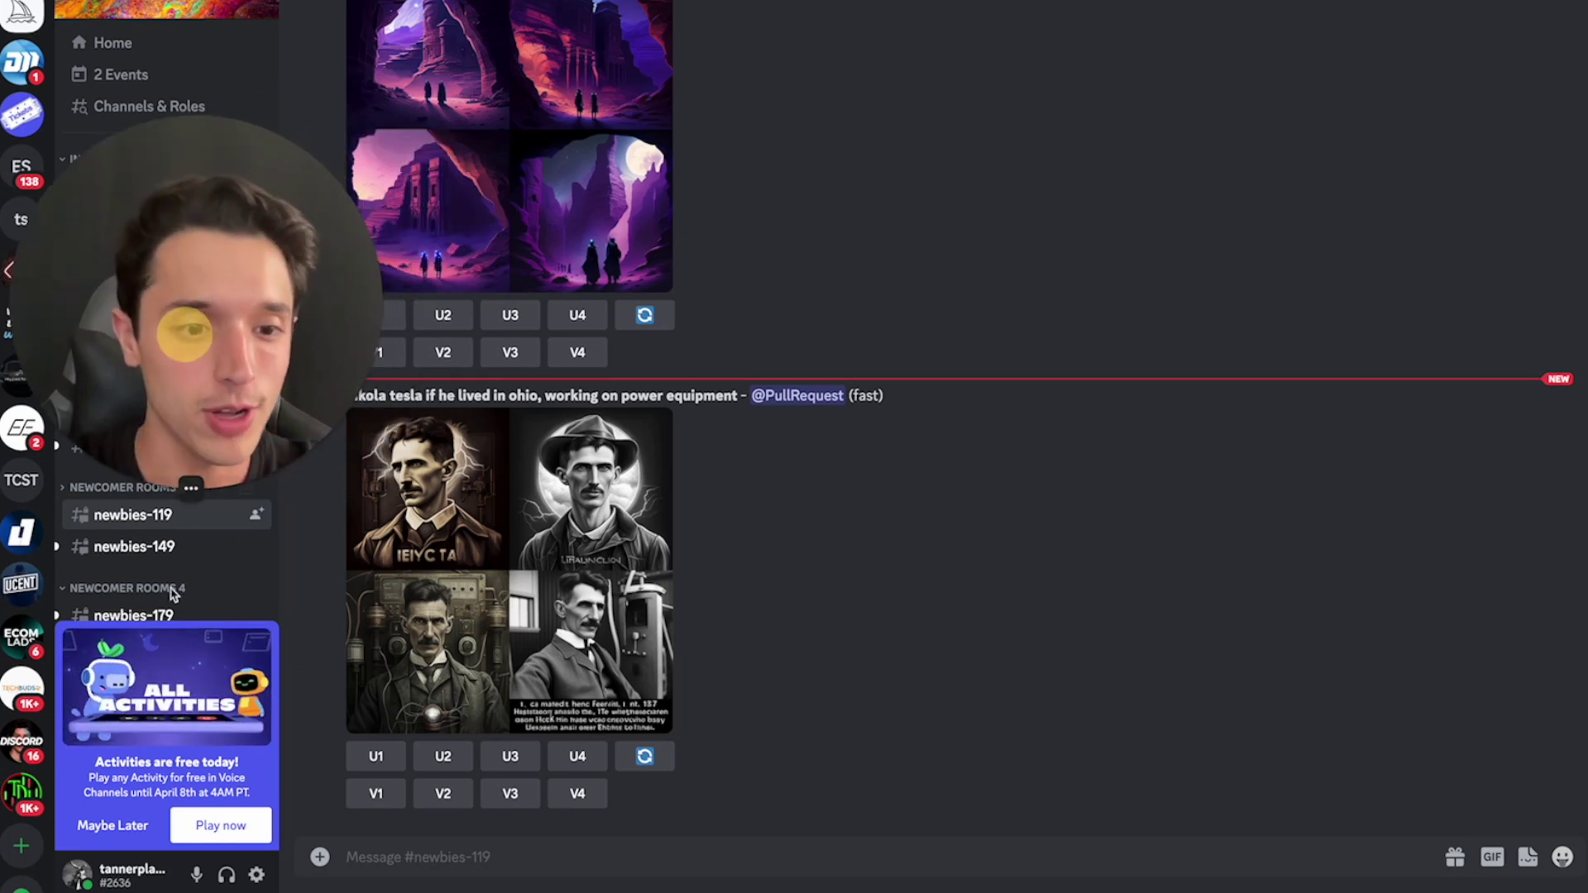
click(137, 827)
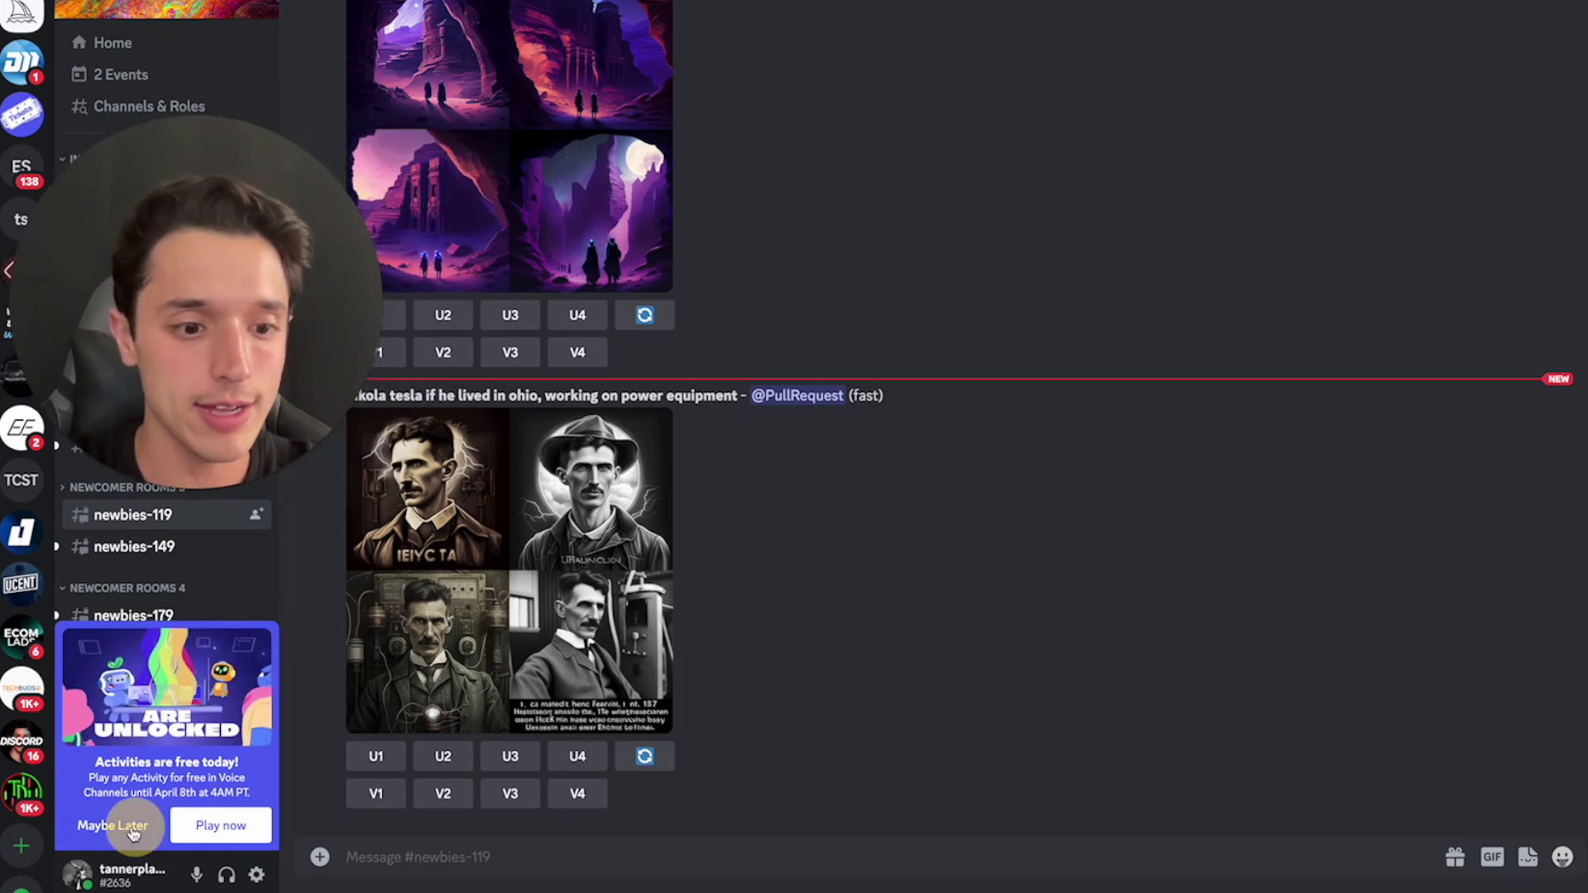
- Look through the image prompts and generated results posted in the newbies-119 channel
scroll(661, 379, up, 3)
scroll(661, 379, up, 15)
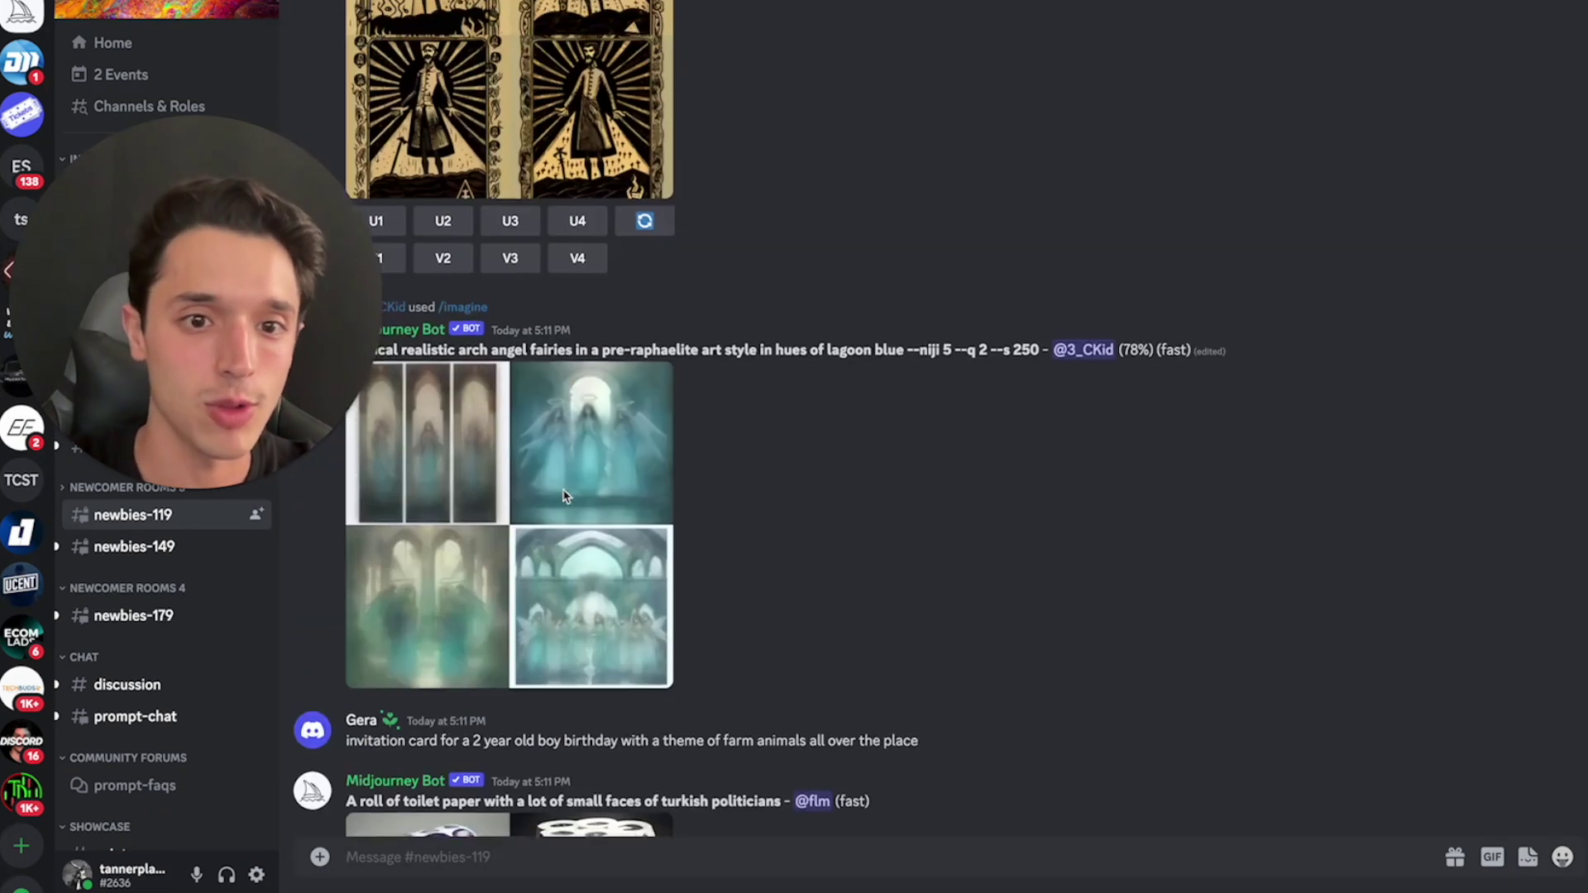
scroll(562, 494, down, 15)
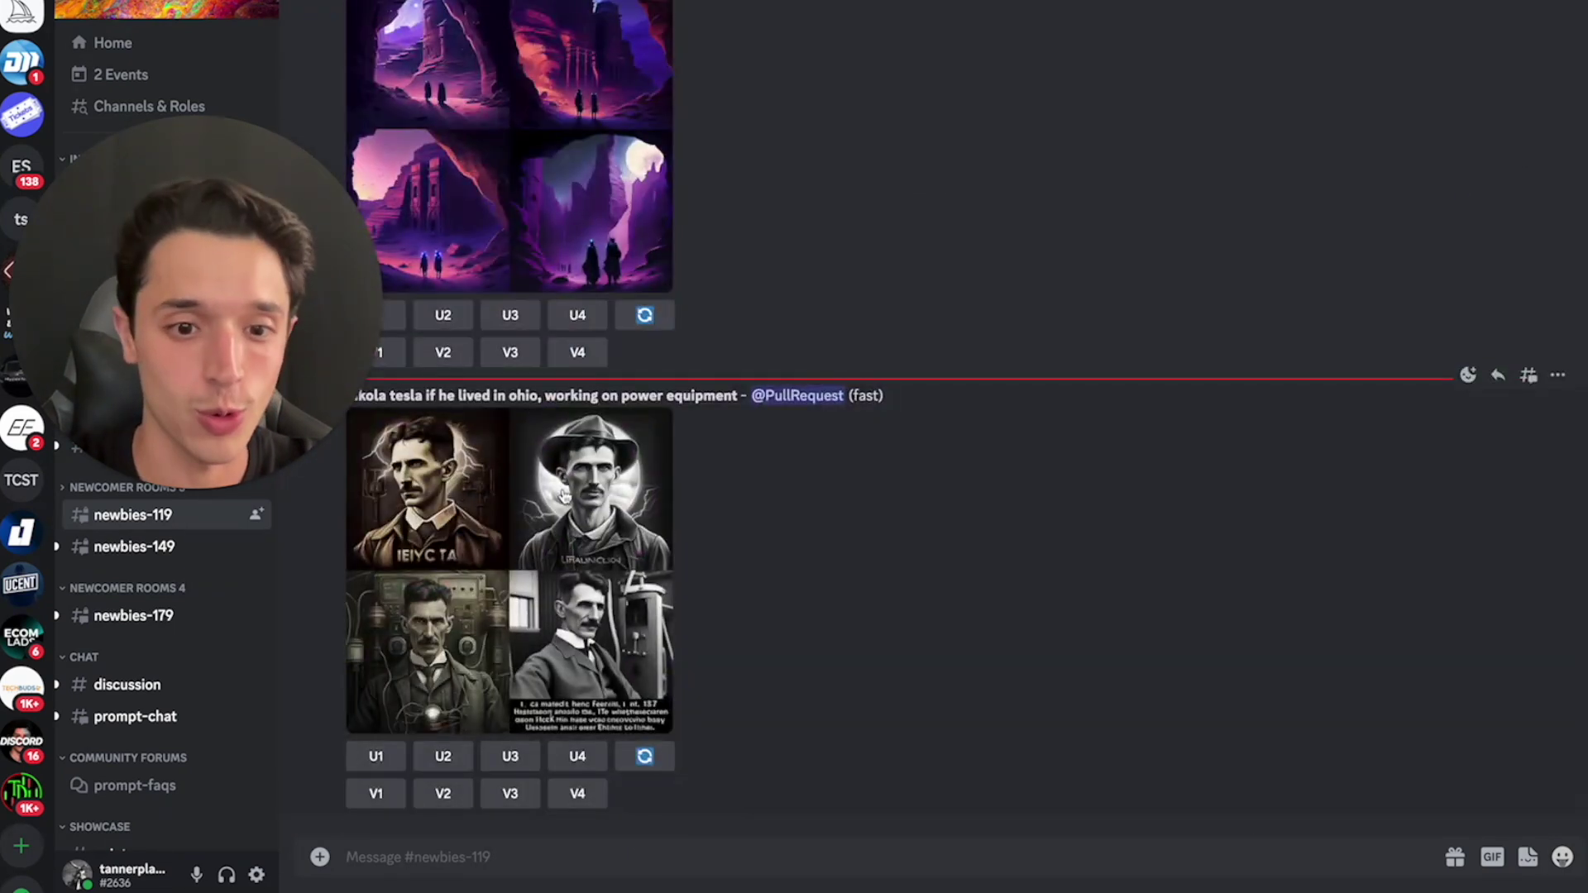
- Start an /imagine prompt in the newbies-119 channel for creating images with Midjourney
click(501, 852)
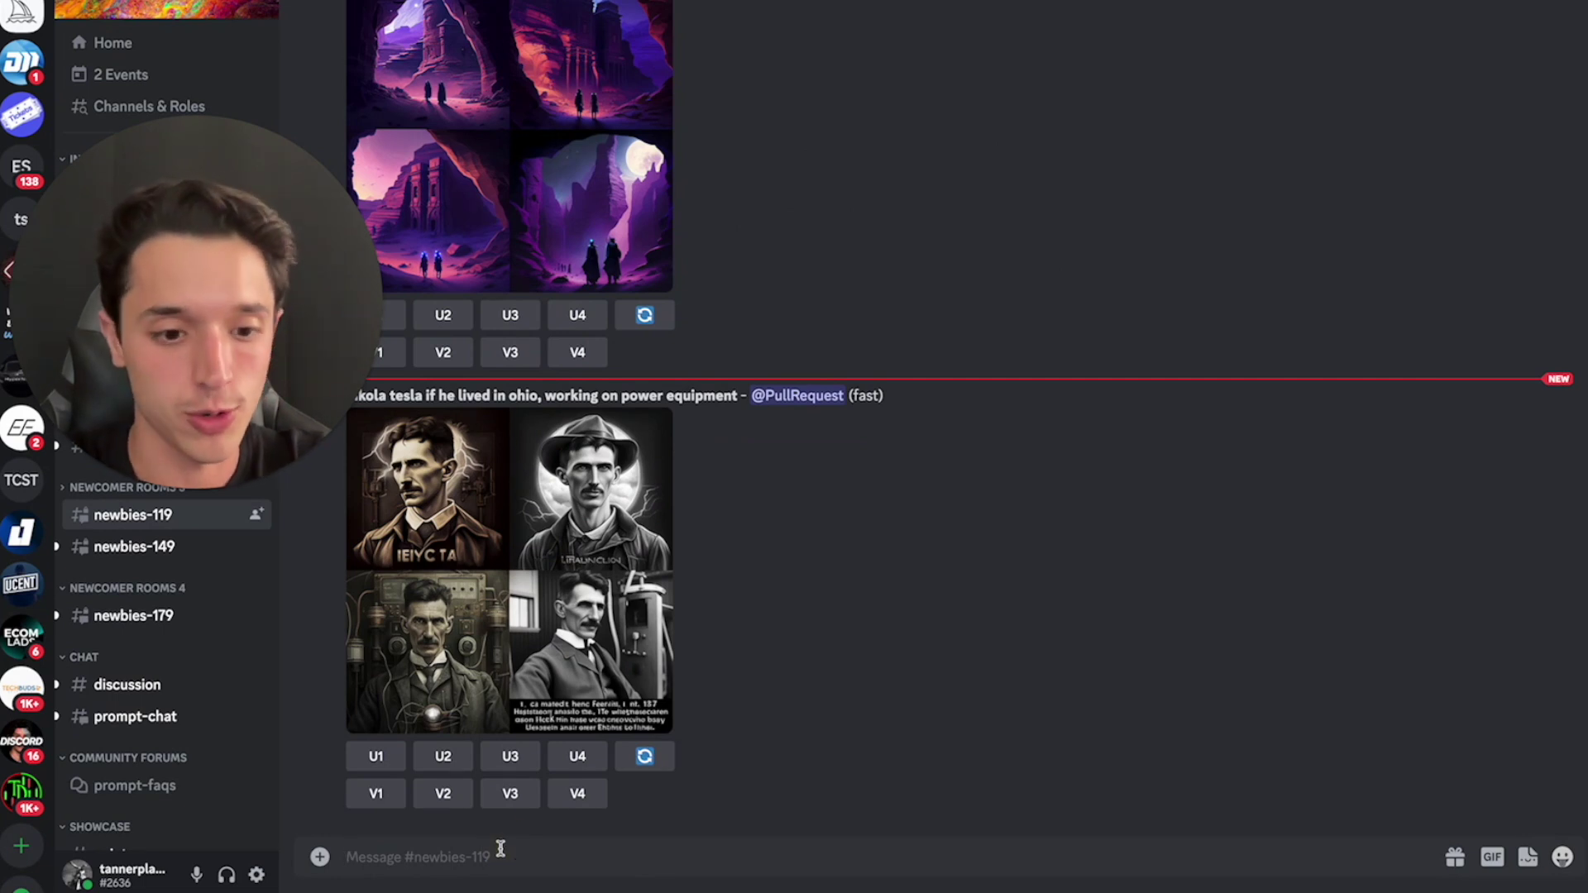
text(/ima)
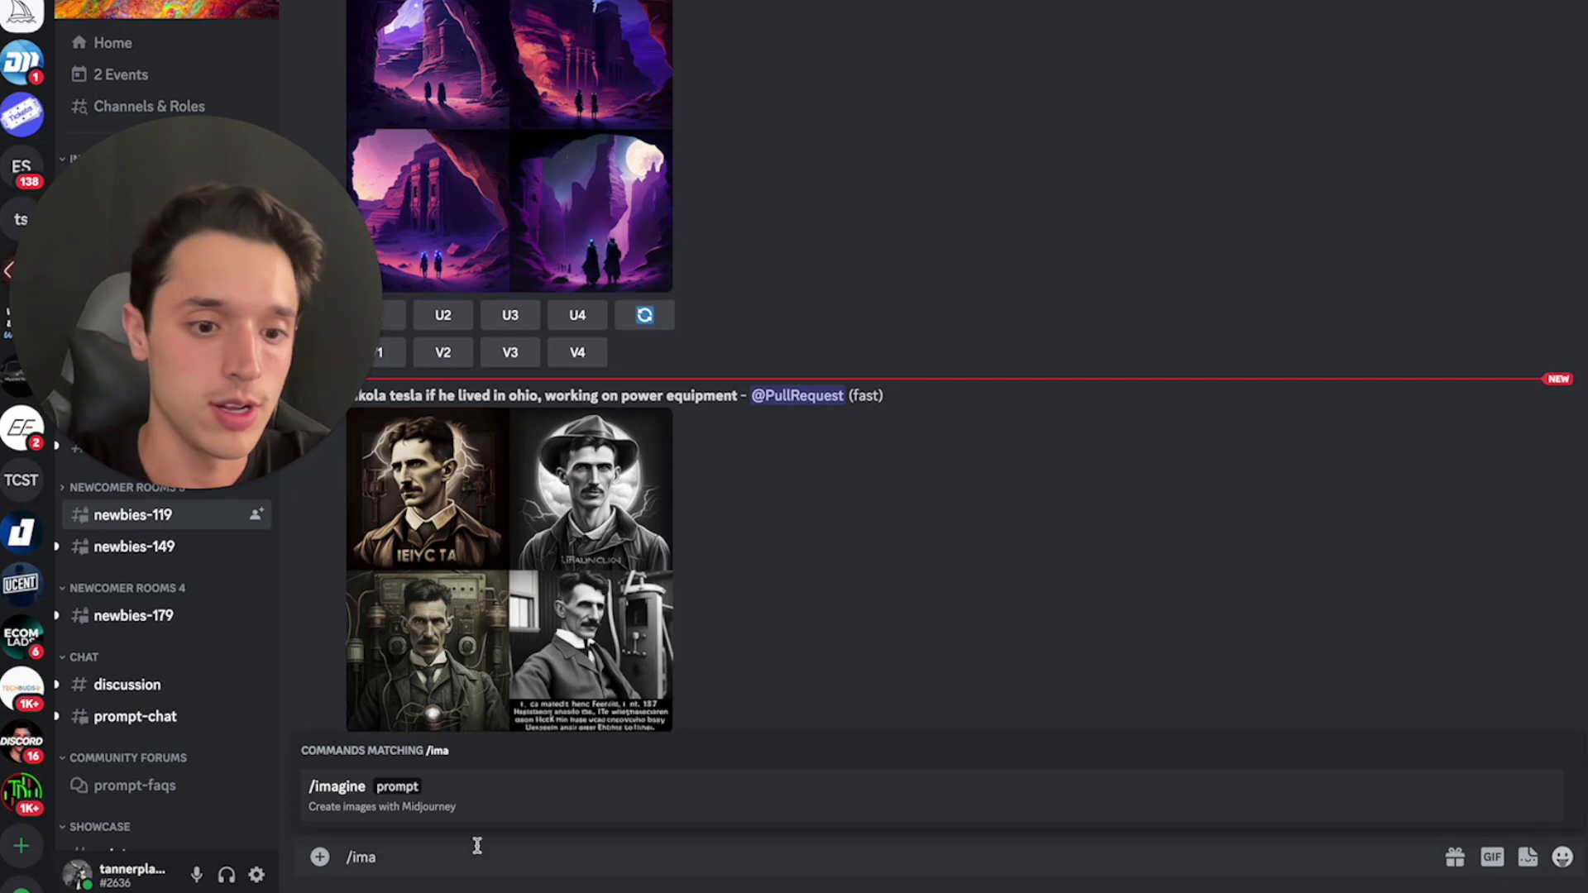
click(400, 802)
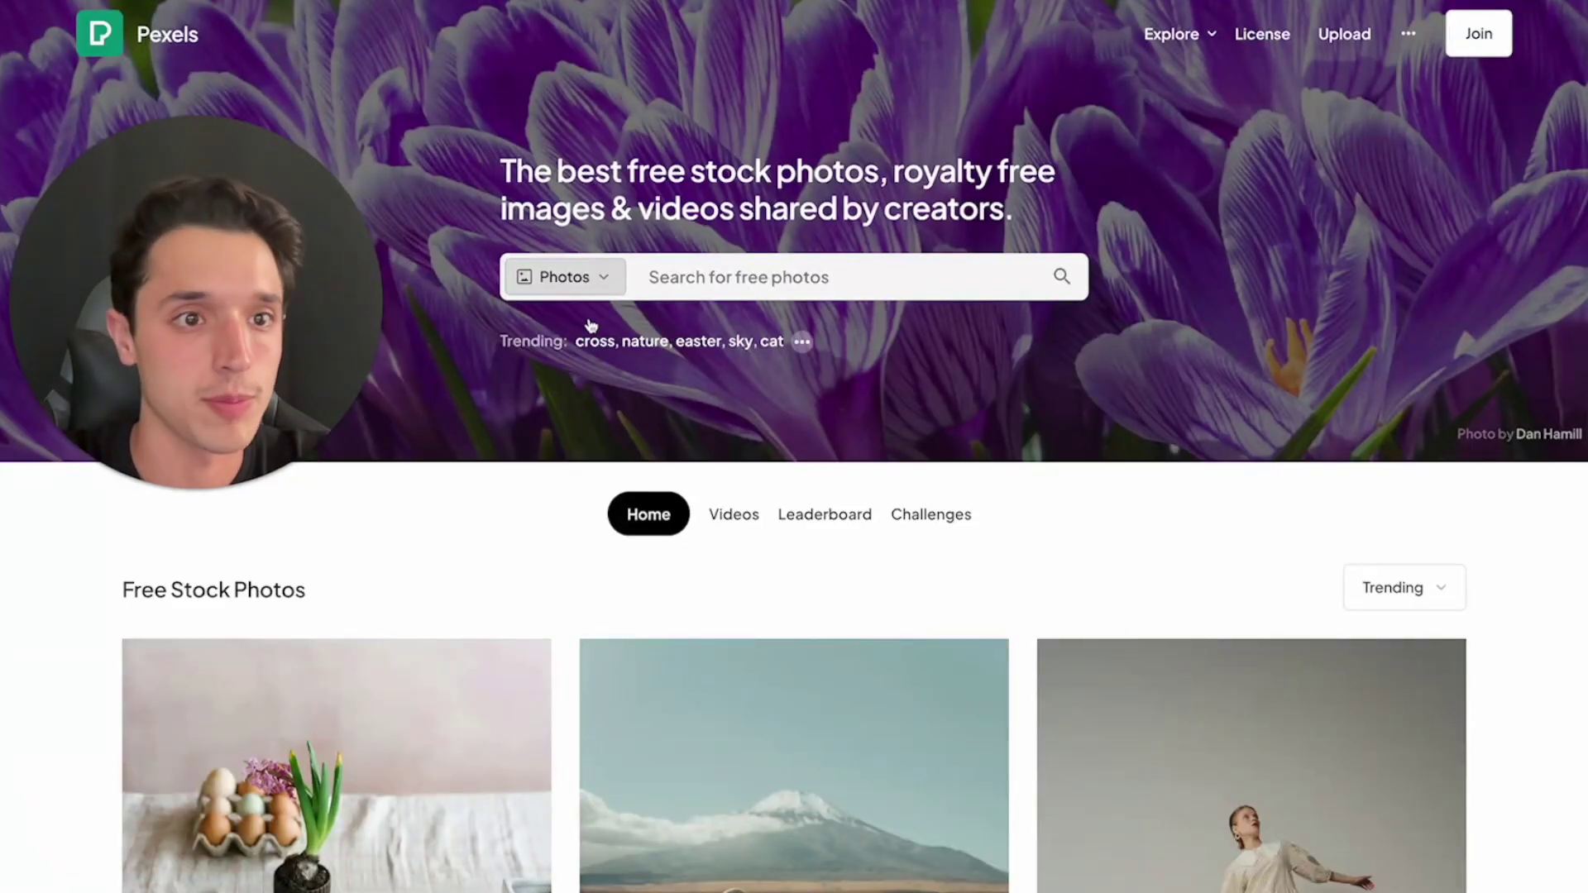
- Search the free stock photos on Pexels for "tech background" and browse the resulting images
click(740, 288)
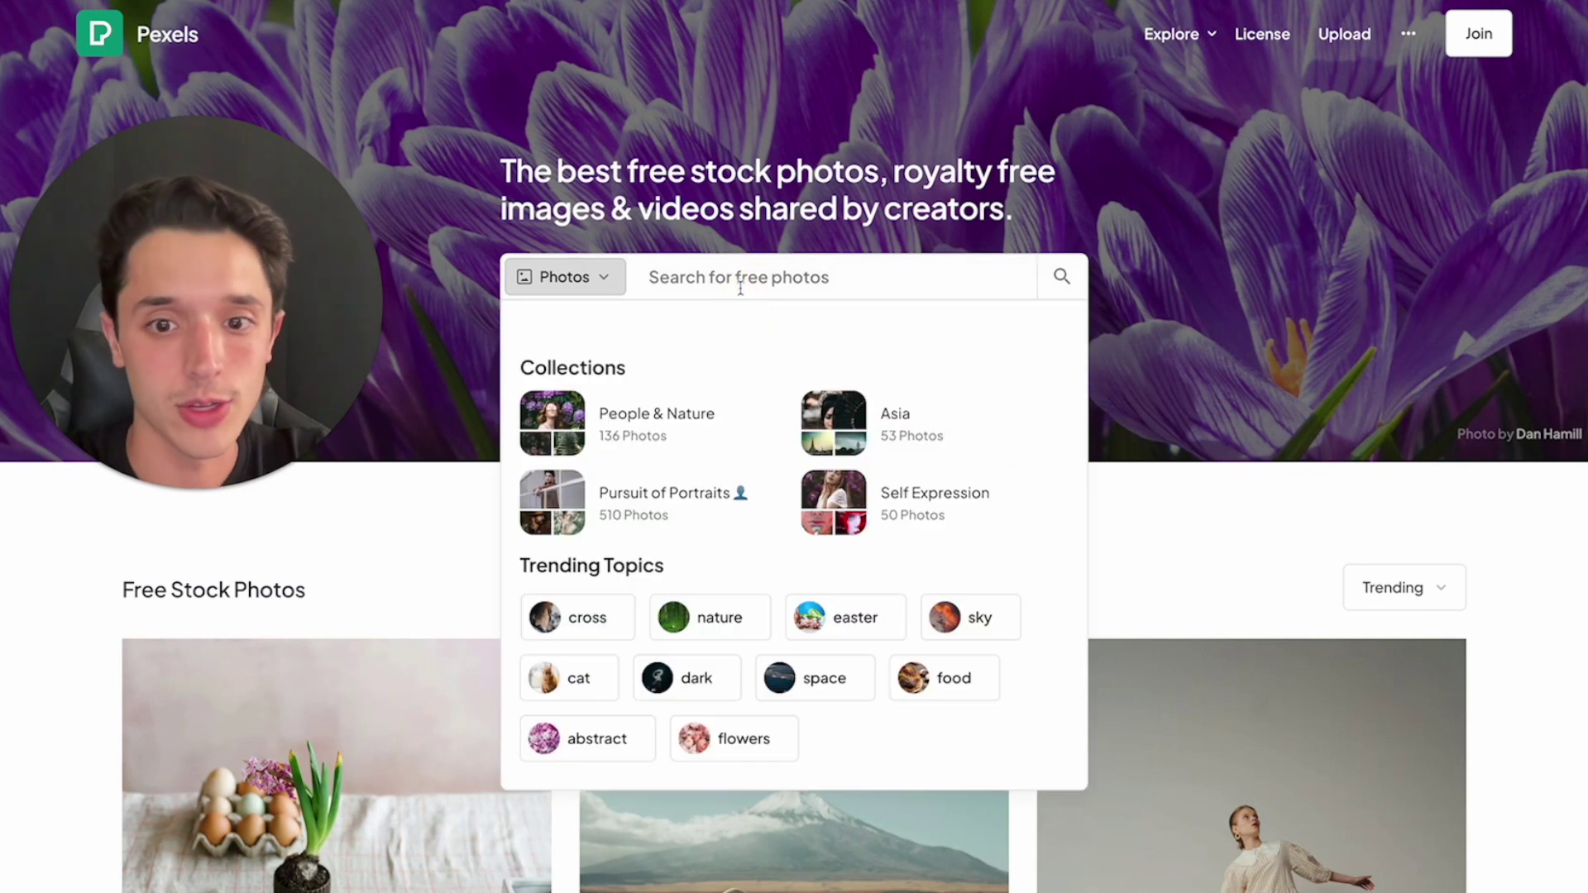
text(tech back)
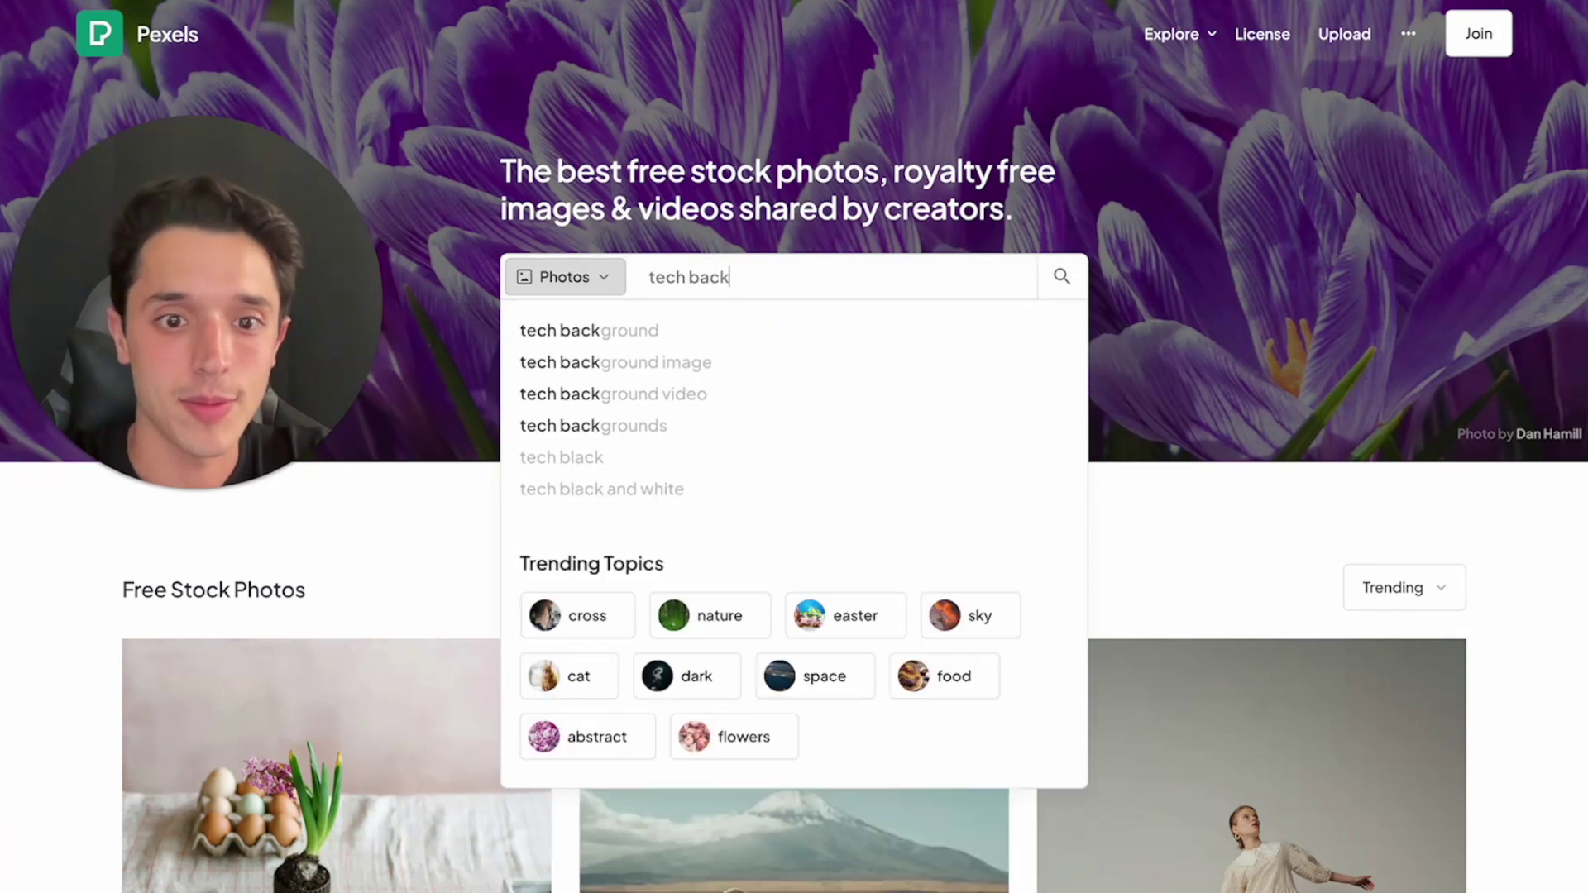
click(744, 327)
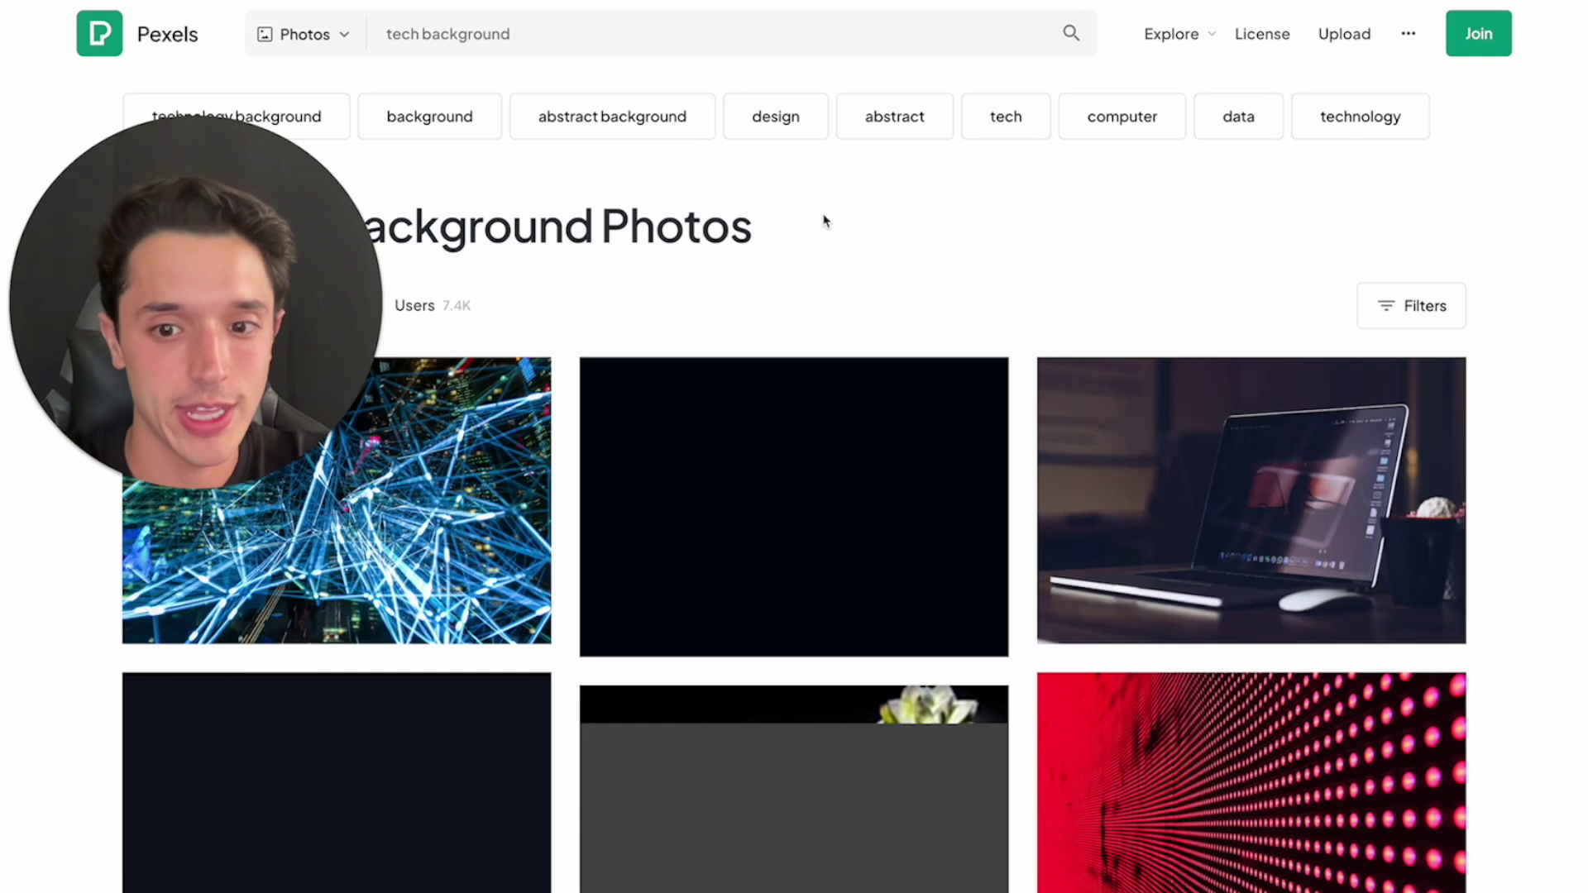
scroll(585, 258, down, 3)
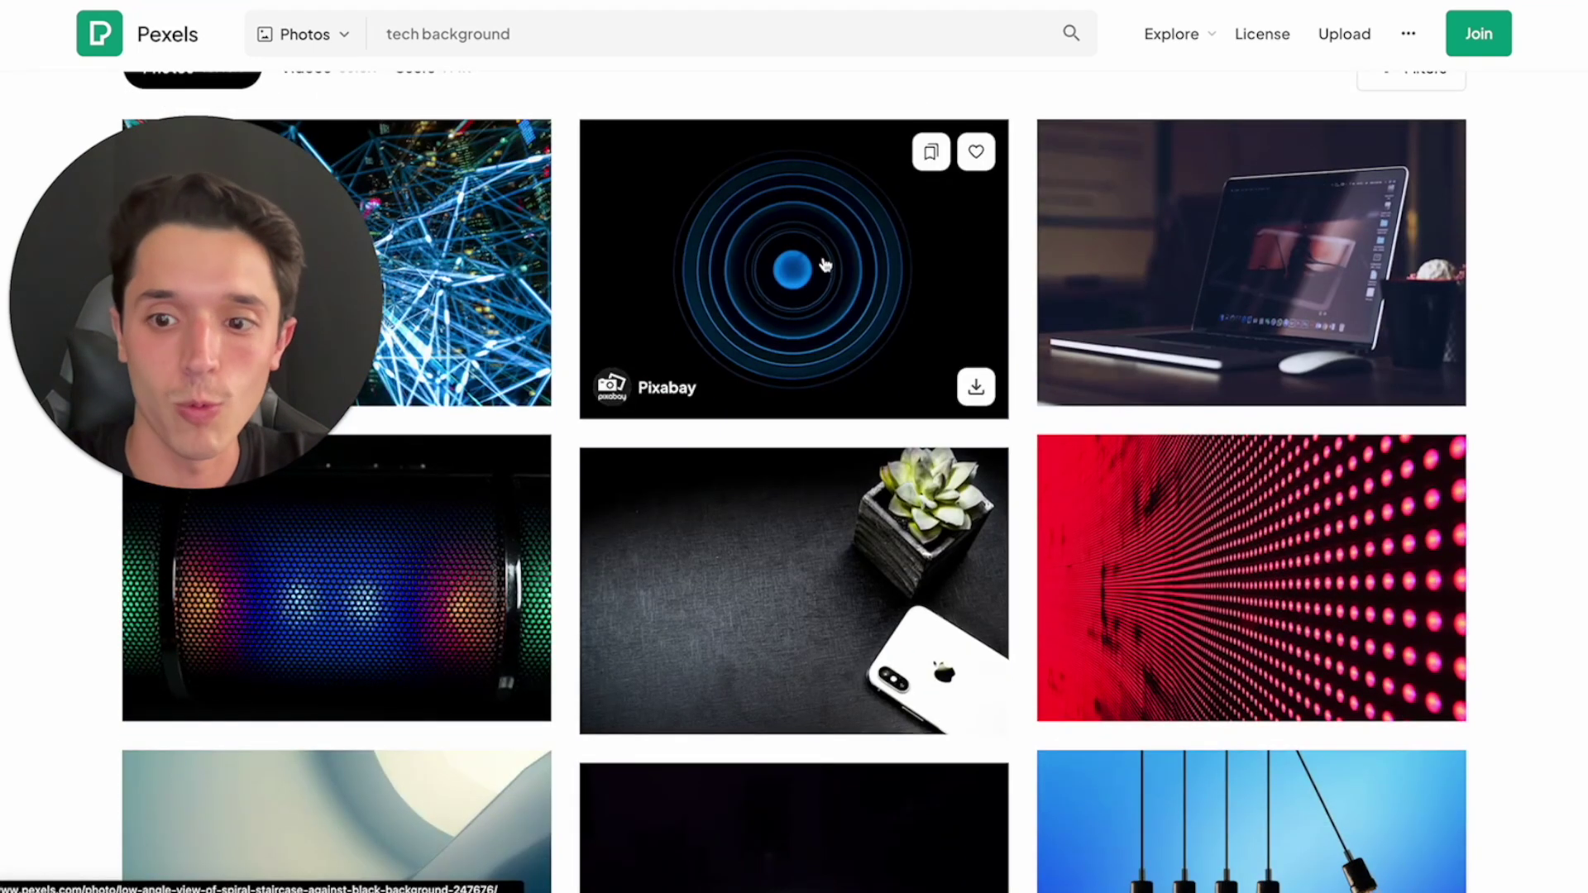
- Switch from the Pexels tech background results to the Midjourney channel in Discord
scroll(817, 285, up, 2)
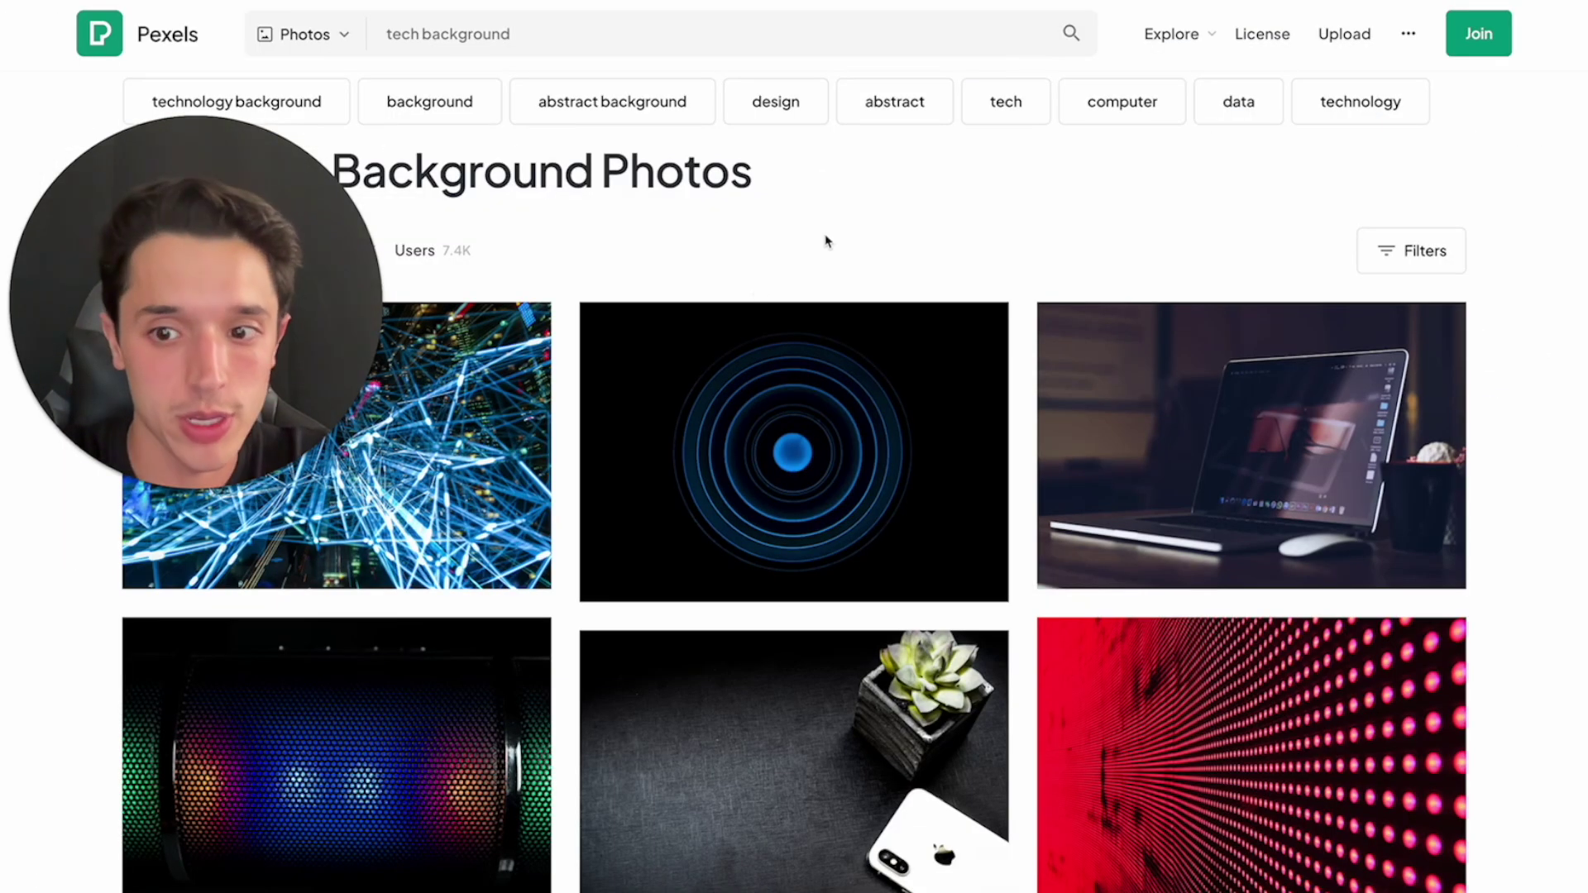
key(ctrl+Right)
key(ctrl+Right)
key(ctrl+Right)
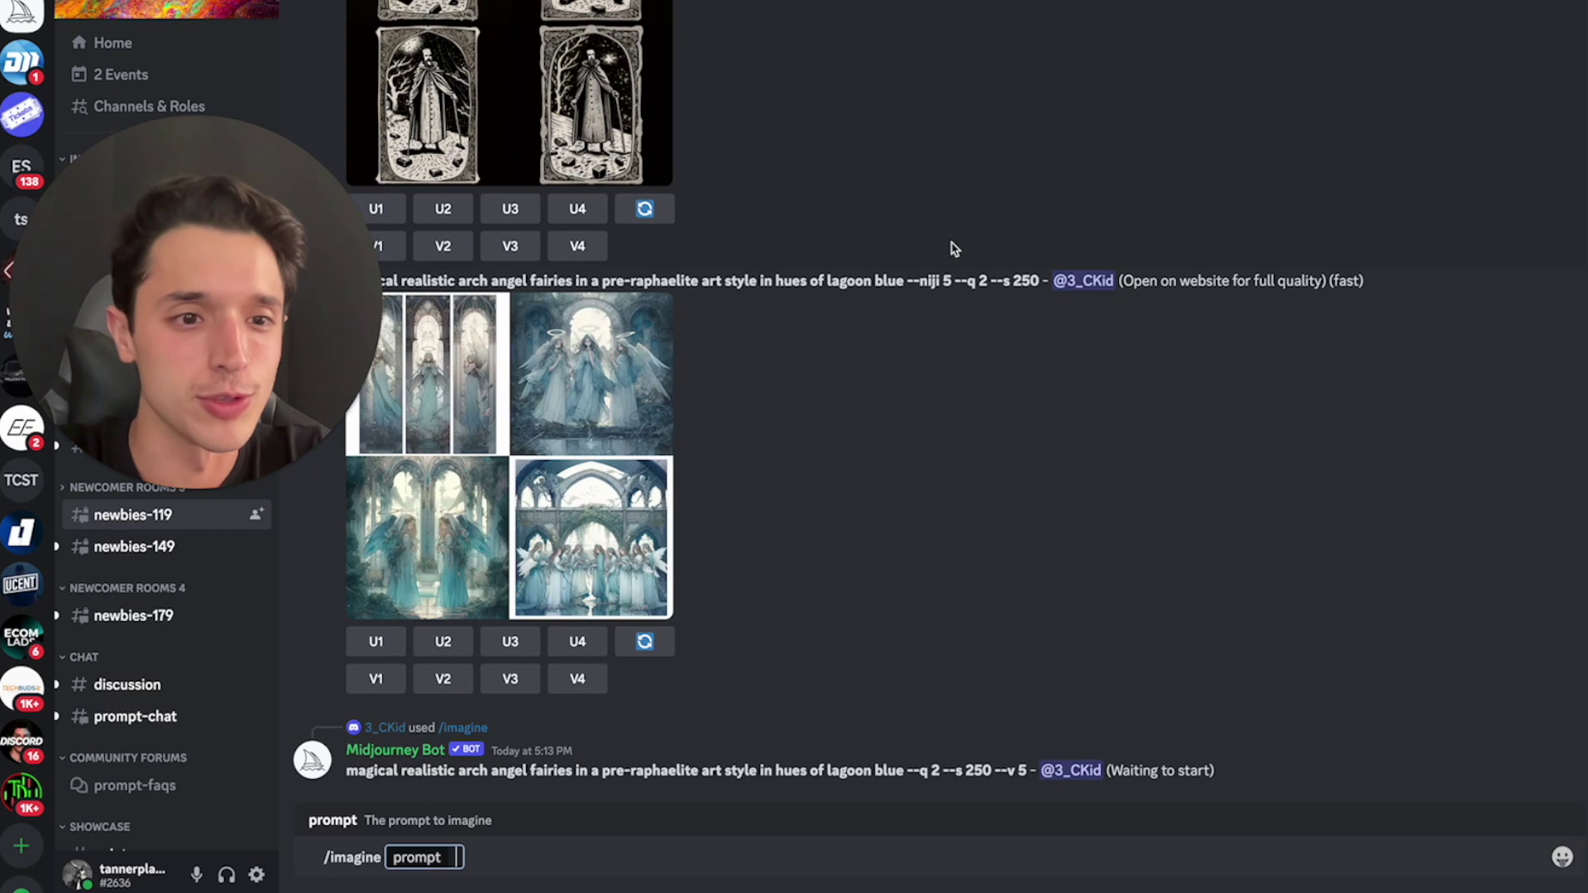
- Submit the prompt "human like robot, wearing a backpack filled with $100 dollar bills, building a physical depiction of an online store, ultra realistic"
text(human li)
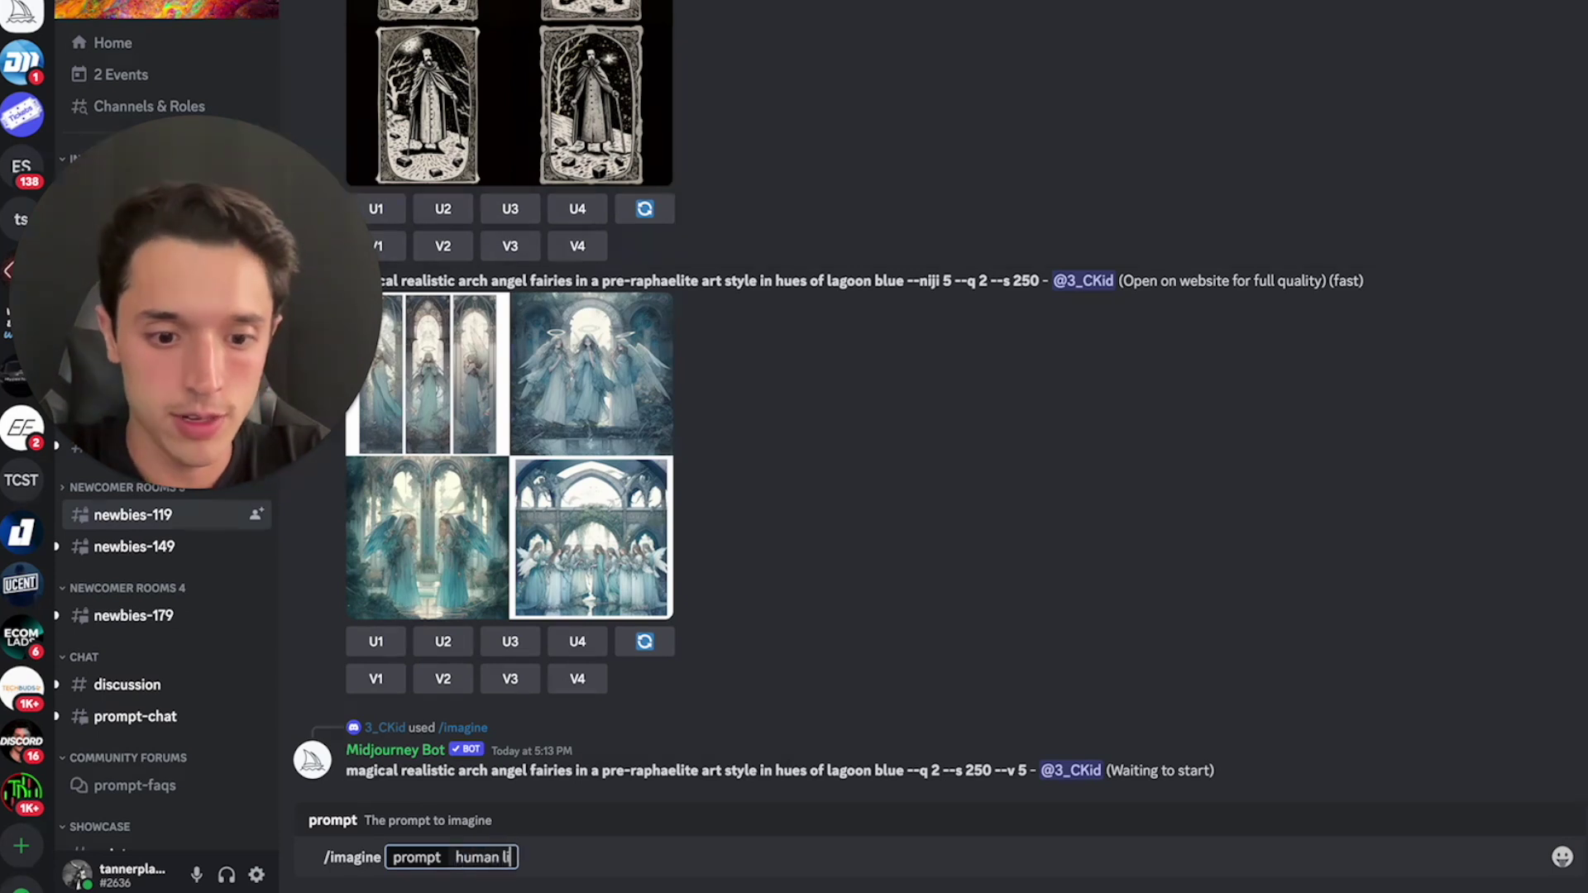
text(ke robot,)
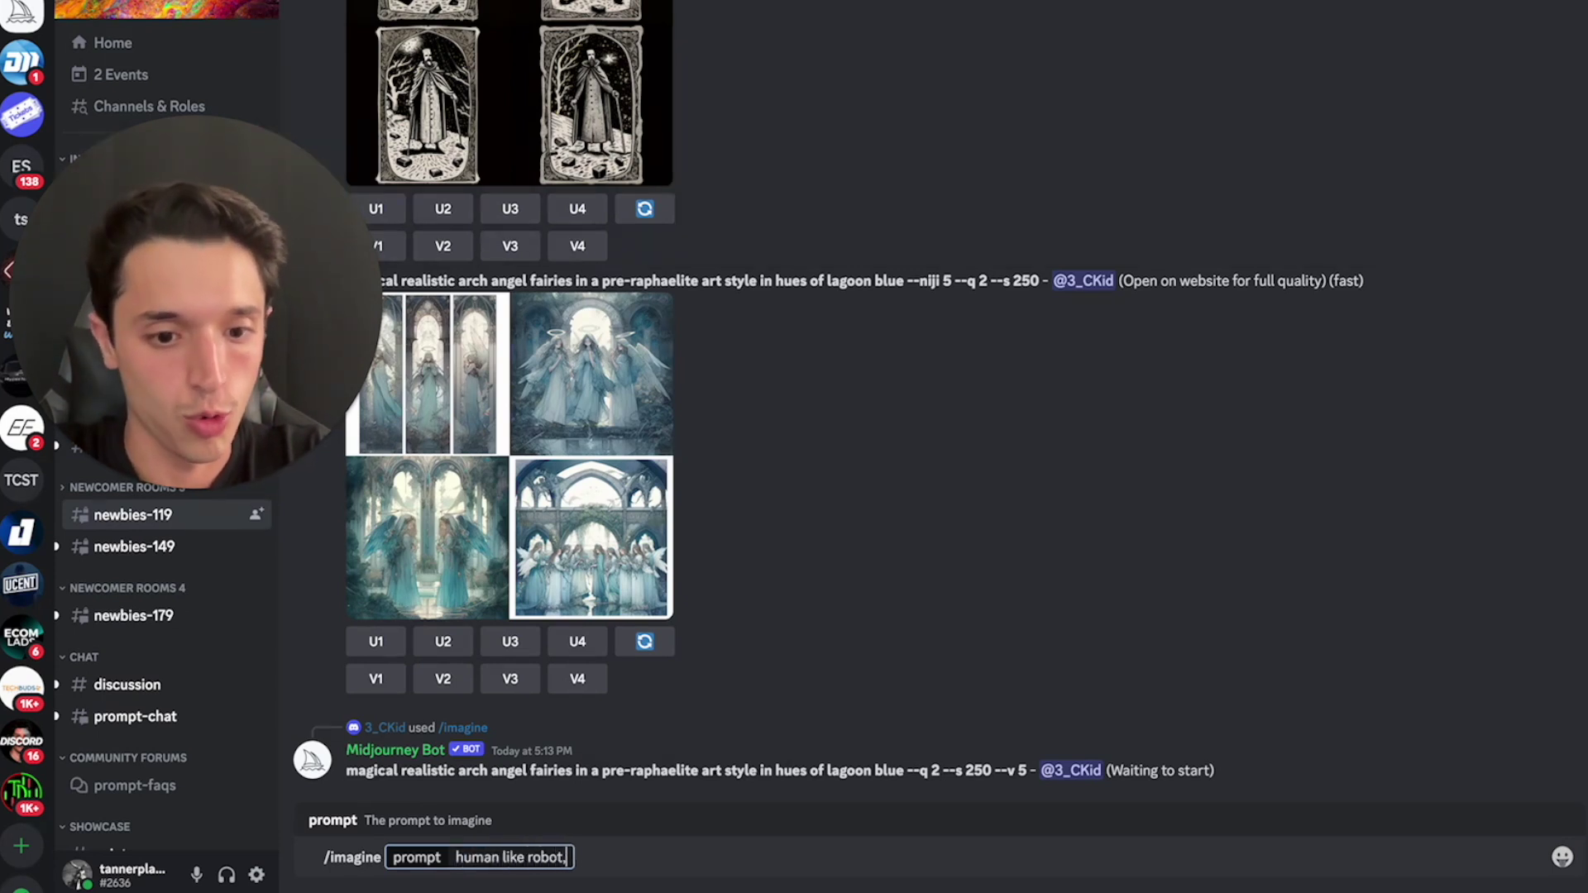
text( wearing a)
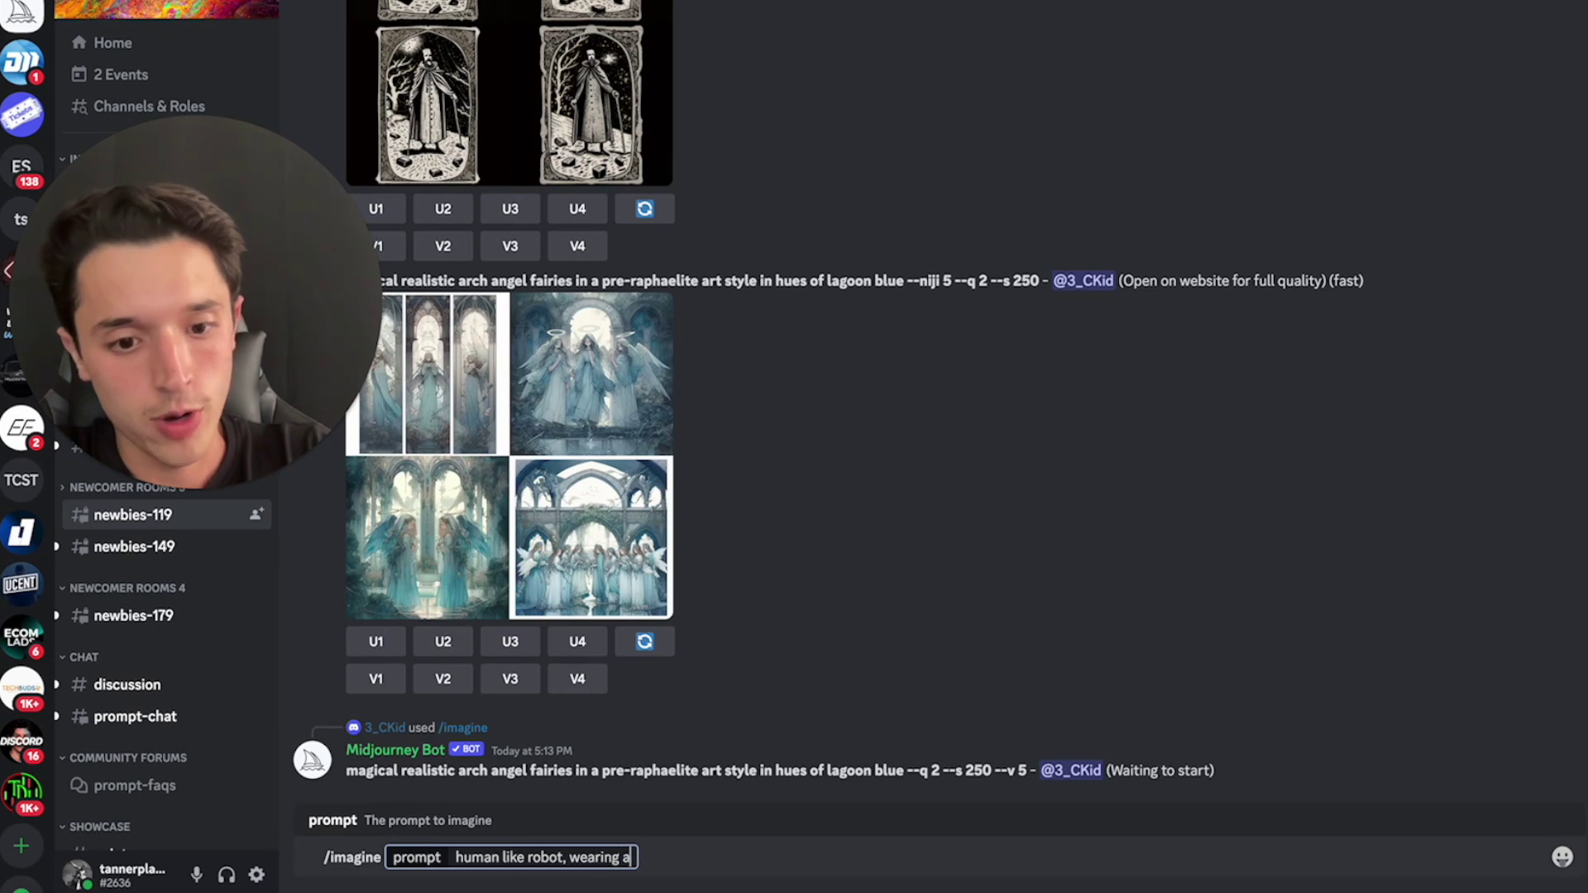
text( backpack)
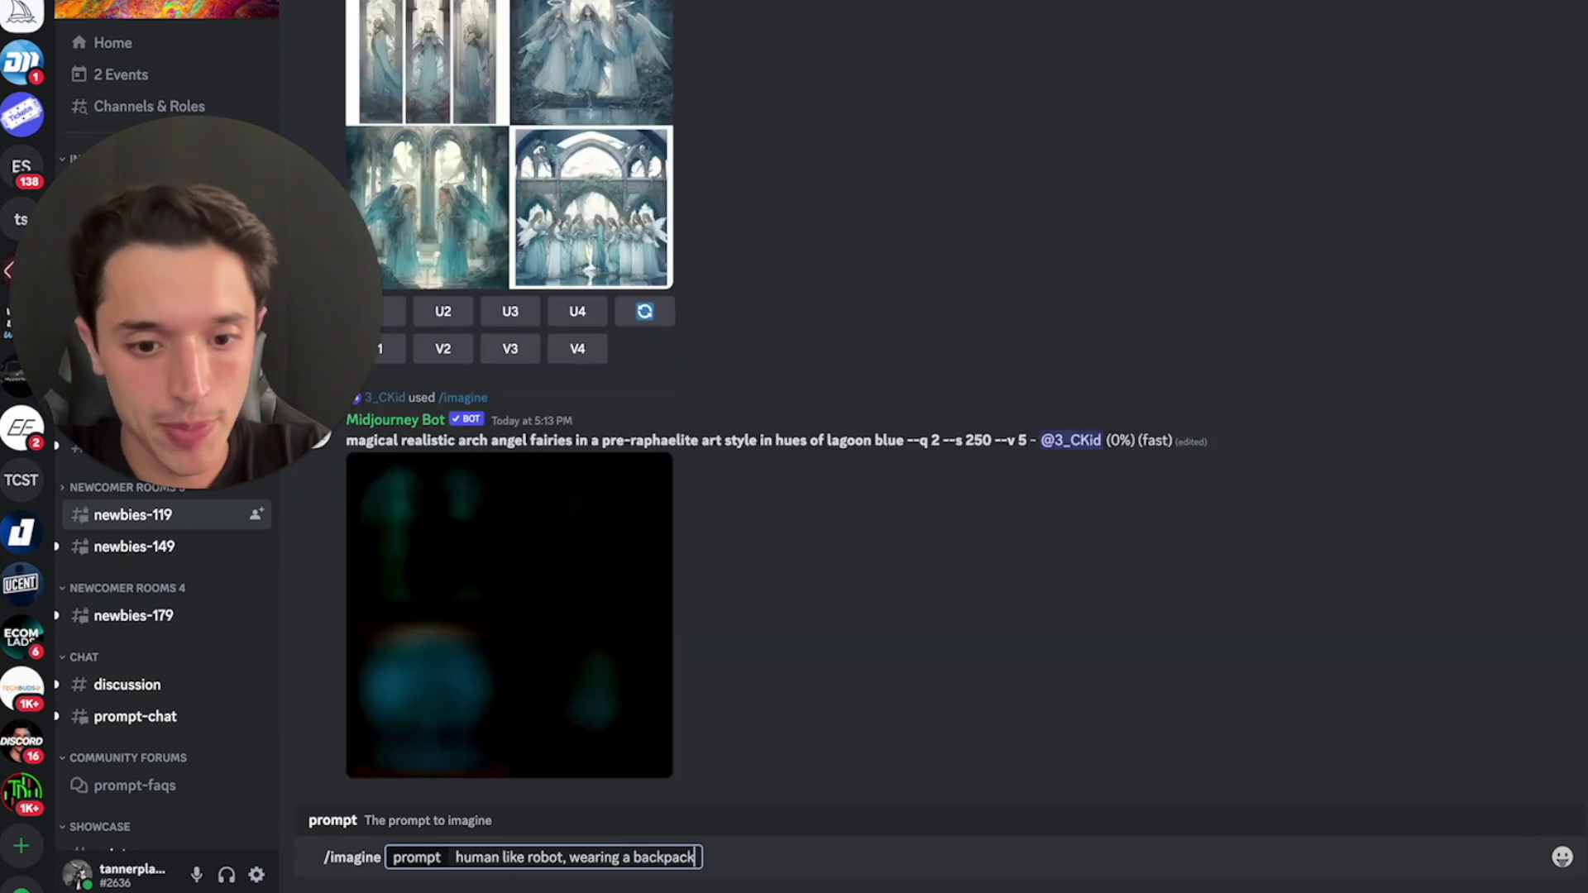
text( filled with $100 dollar bills, building a)
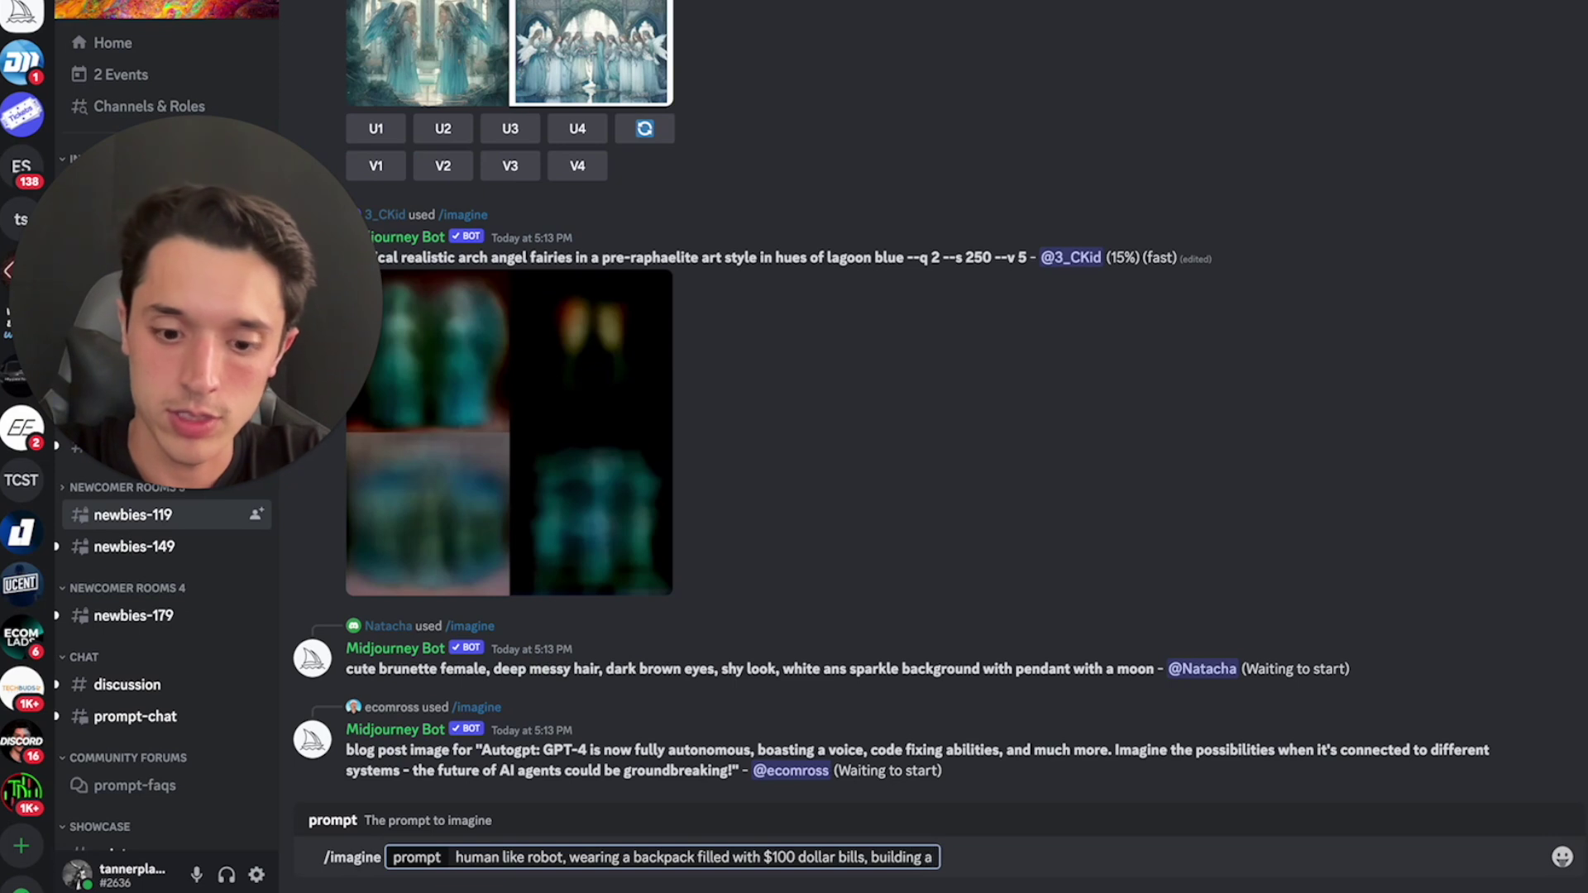
text( physical)
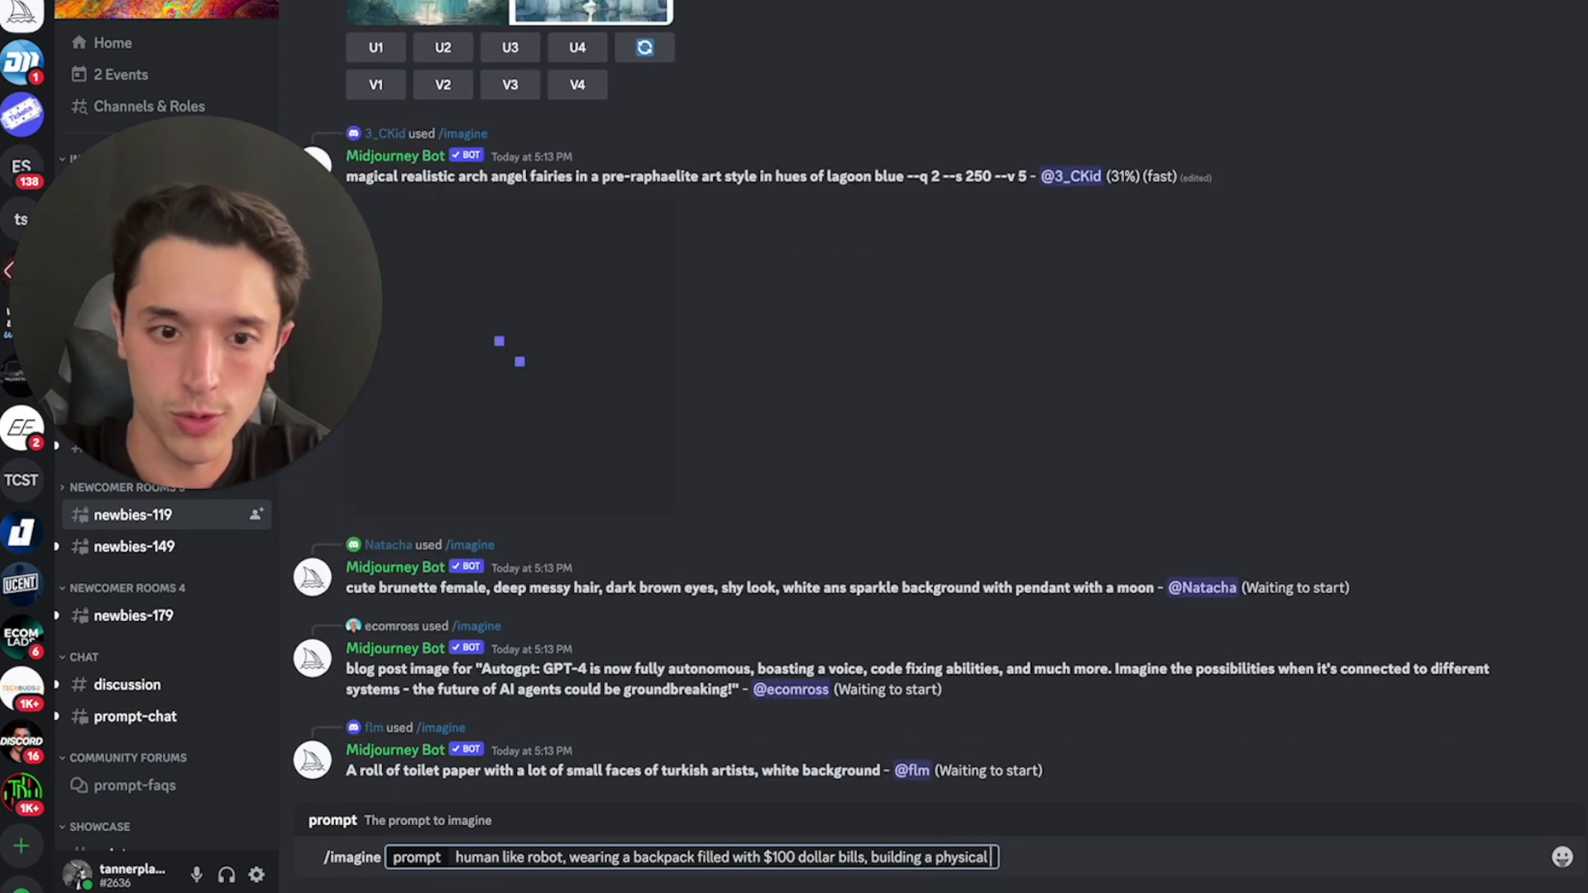
text( depiction of an online store, ultr)
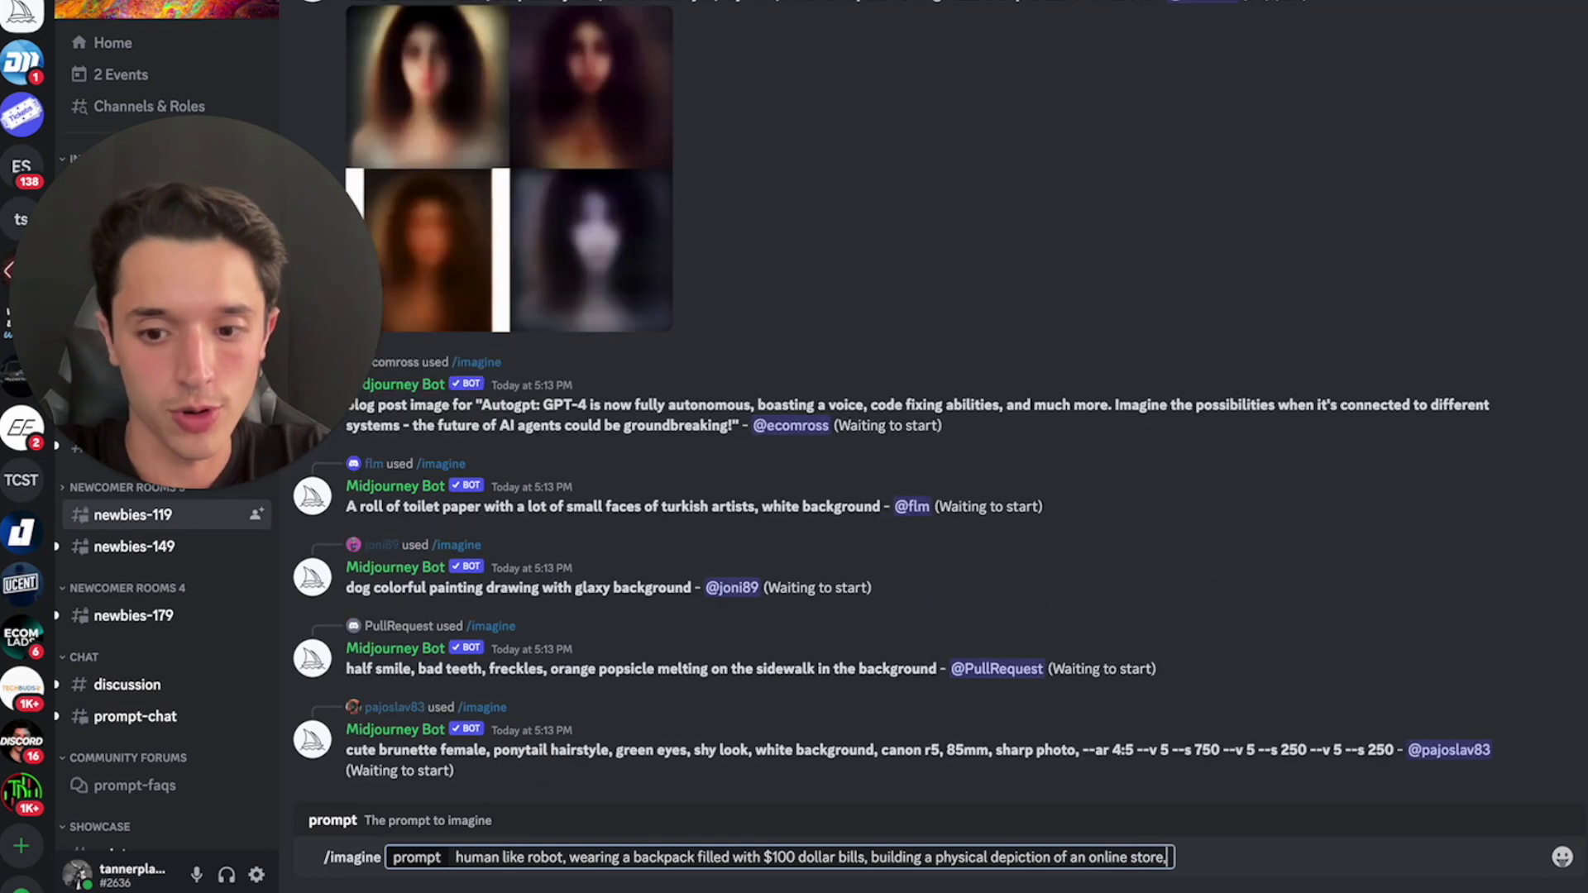
text(a realistic)
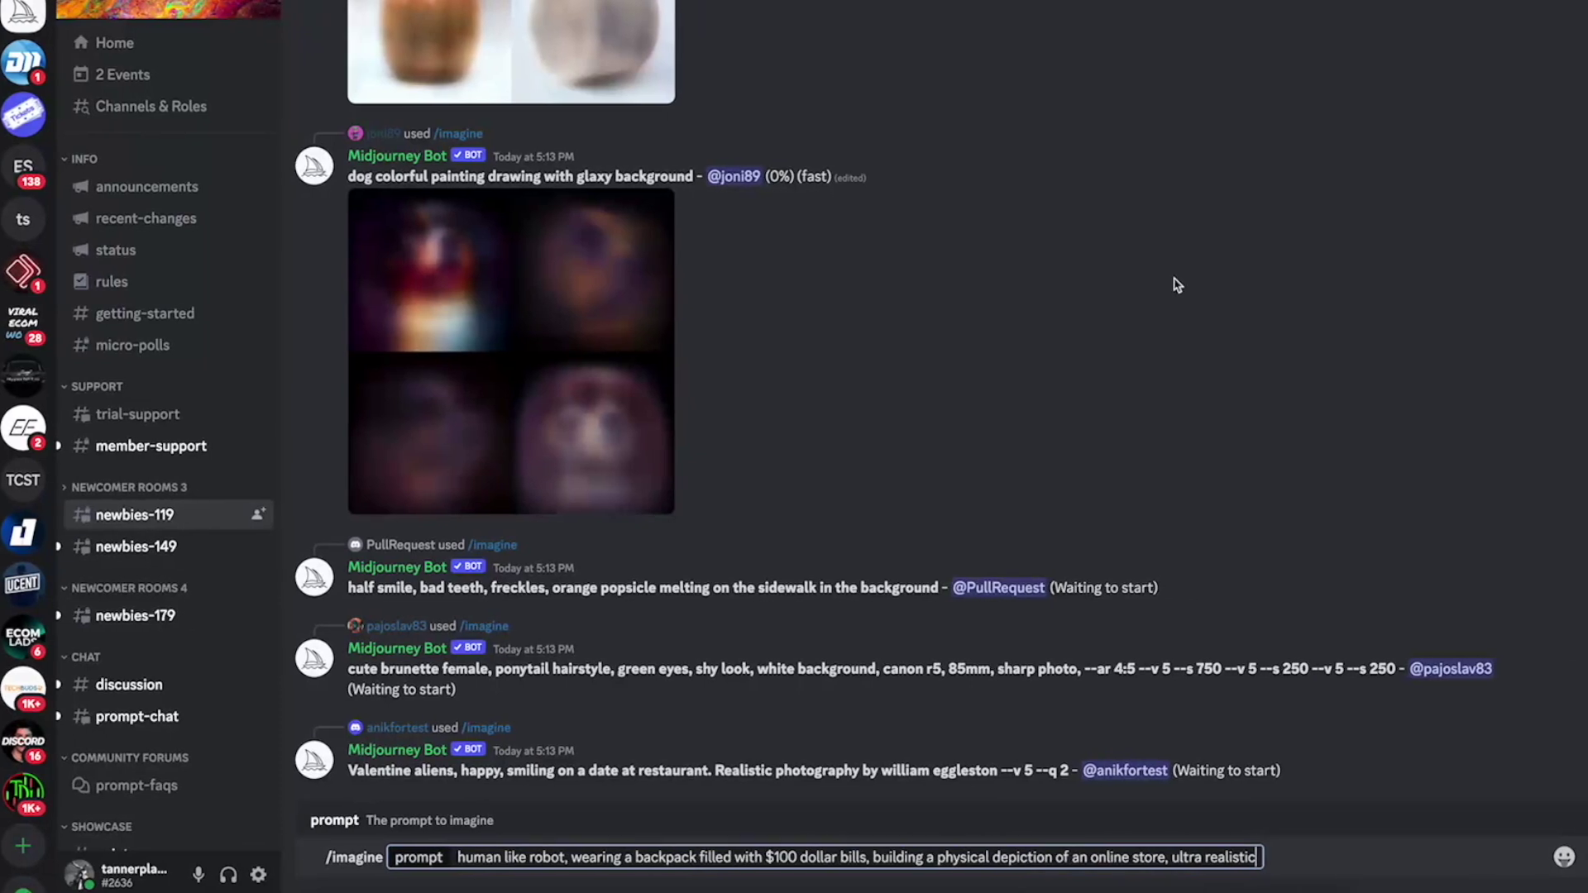
key(Return)
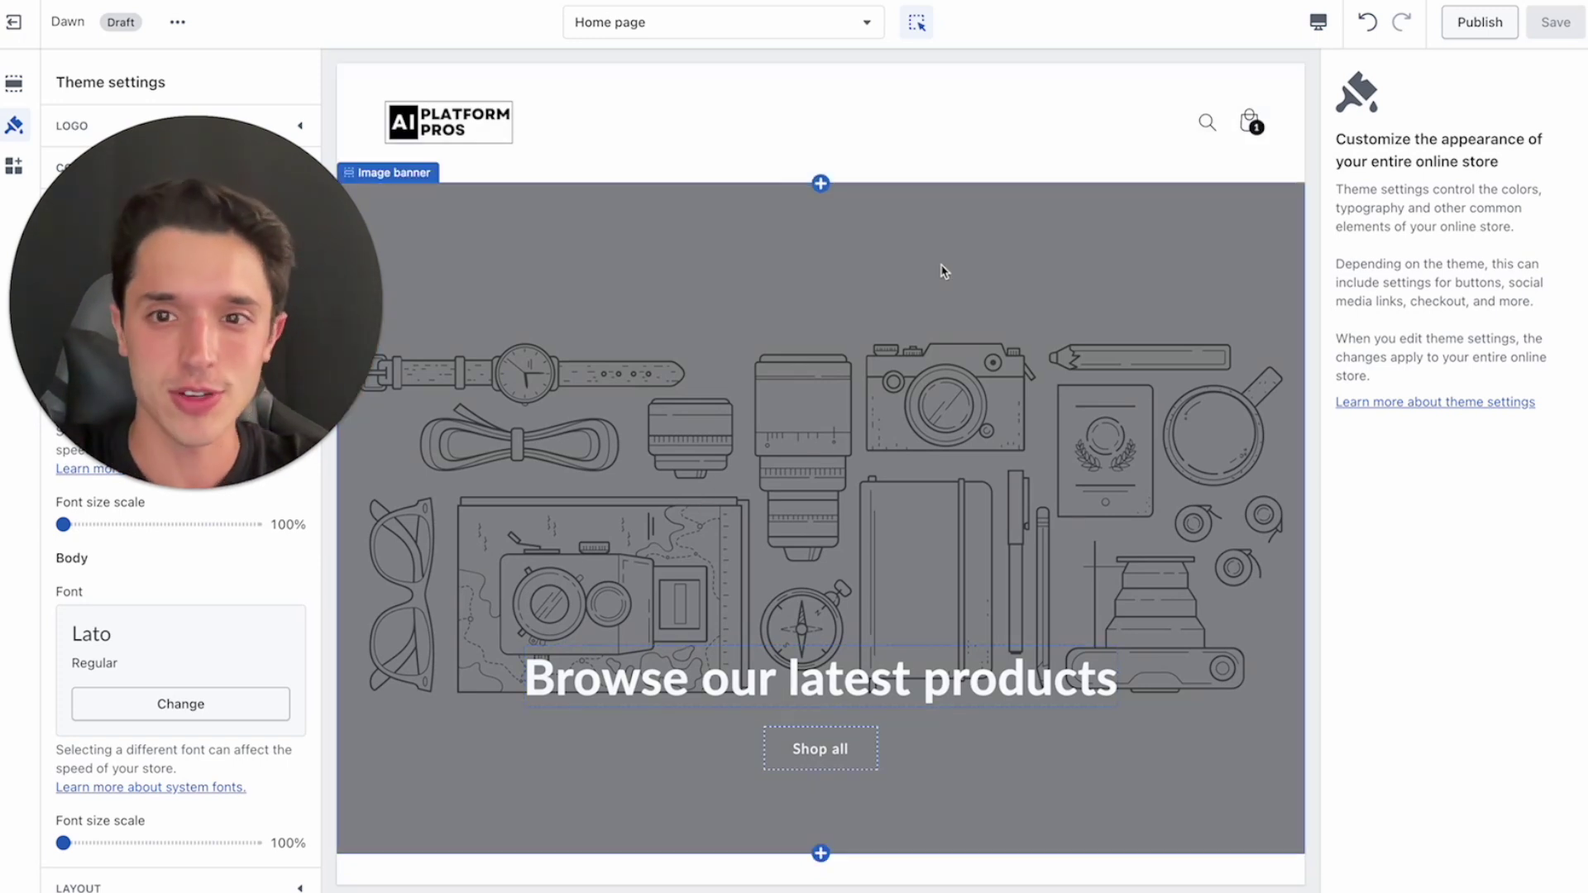
- Return to Discord, find the generated backpack robot images in the channel, and view them enlarged
key(ctrl+Right)
key(ctrl+Right)
scroll(739, 334, up, 5)
scroll(739, 335, up, 15)
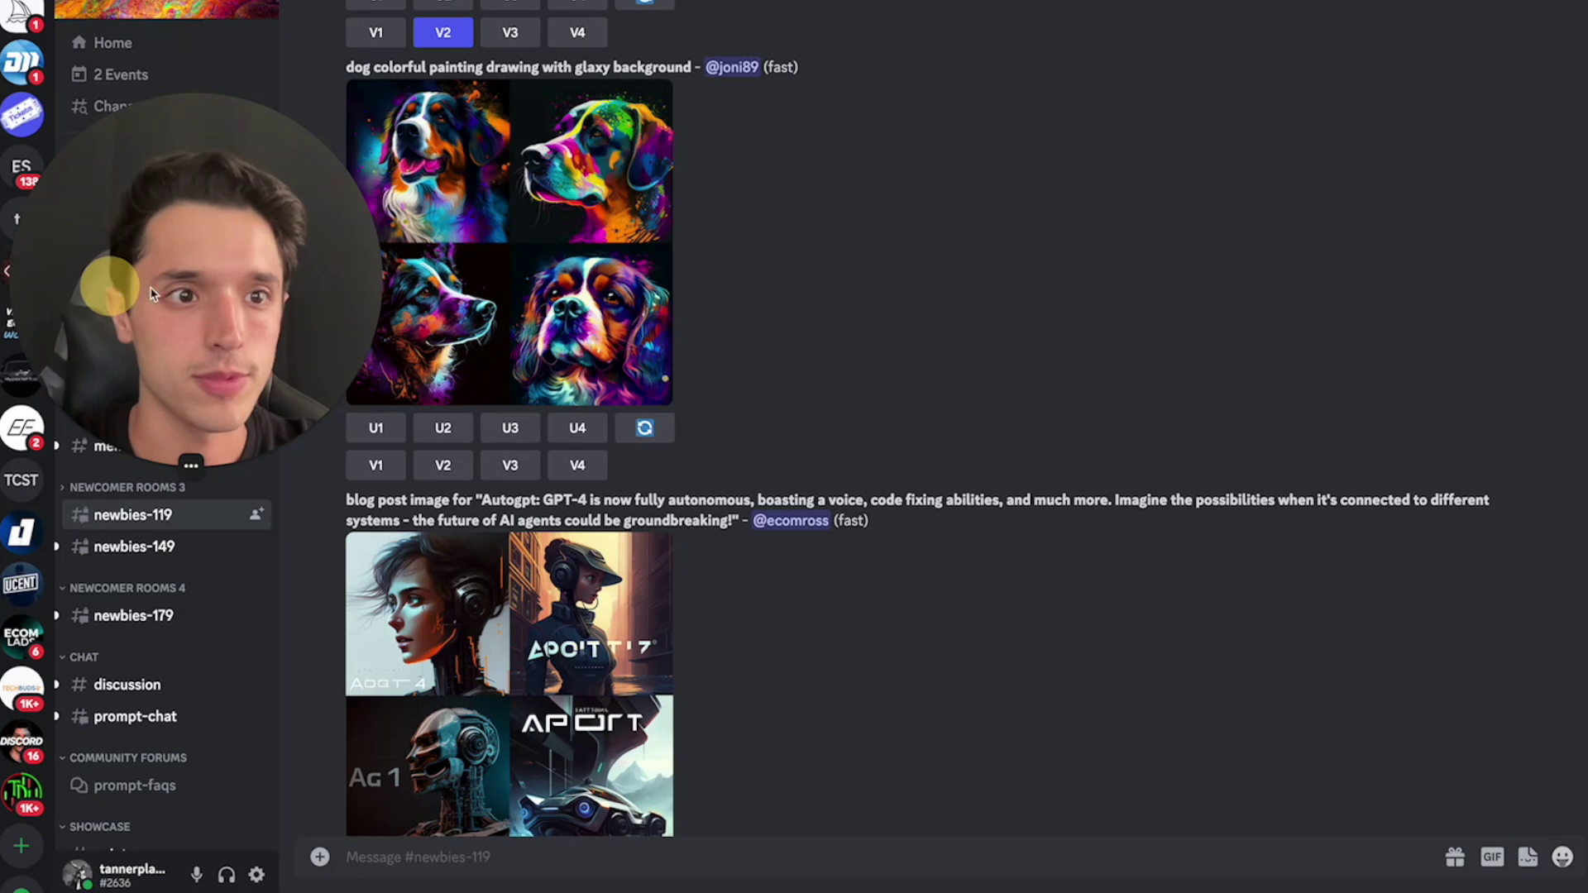
scroll(744, 326, up, 5)
scroll(742, 325, down, 20)
scroll(744, 325, down, 10)
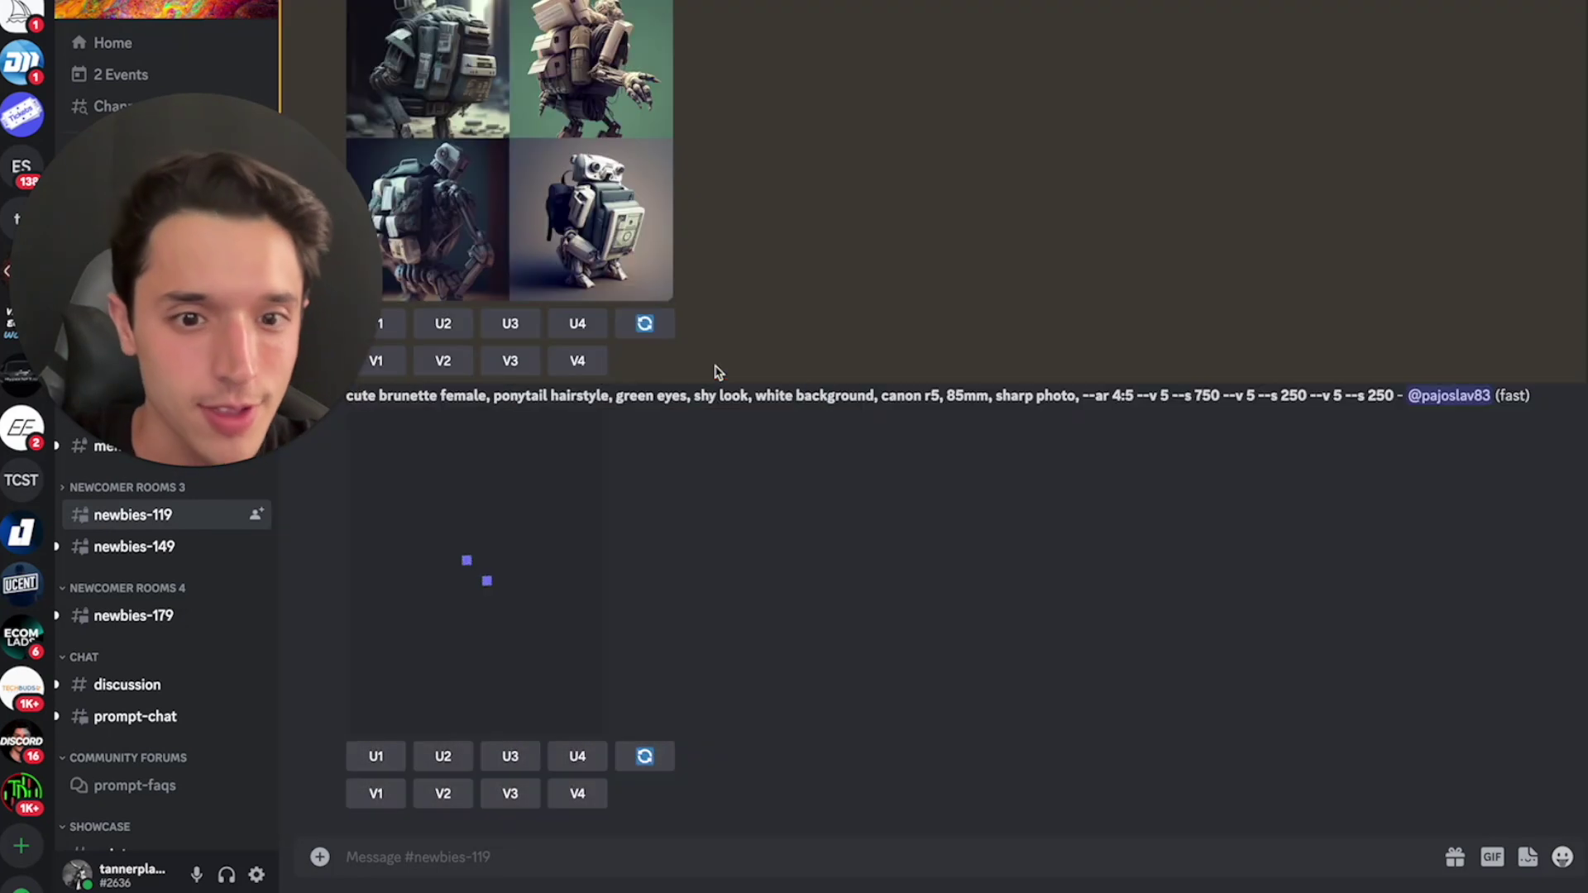
scroll(653, 199, up, 4)
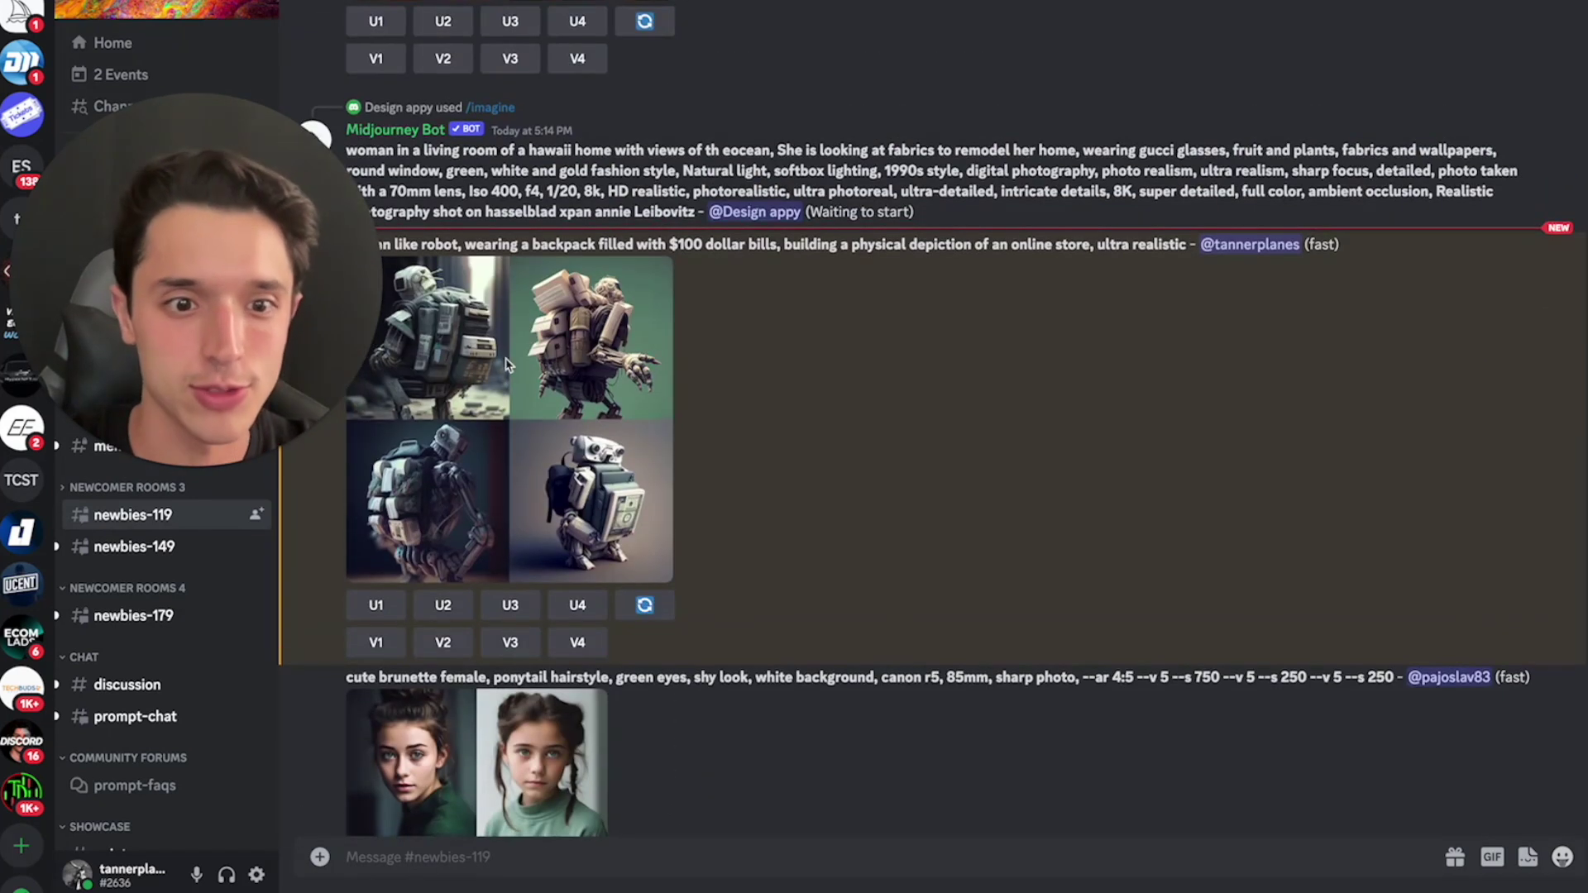
scroll(513, 337, up, 3)
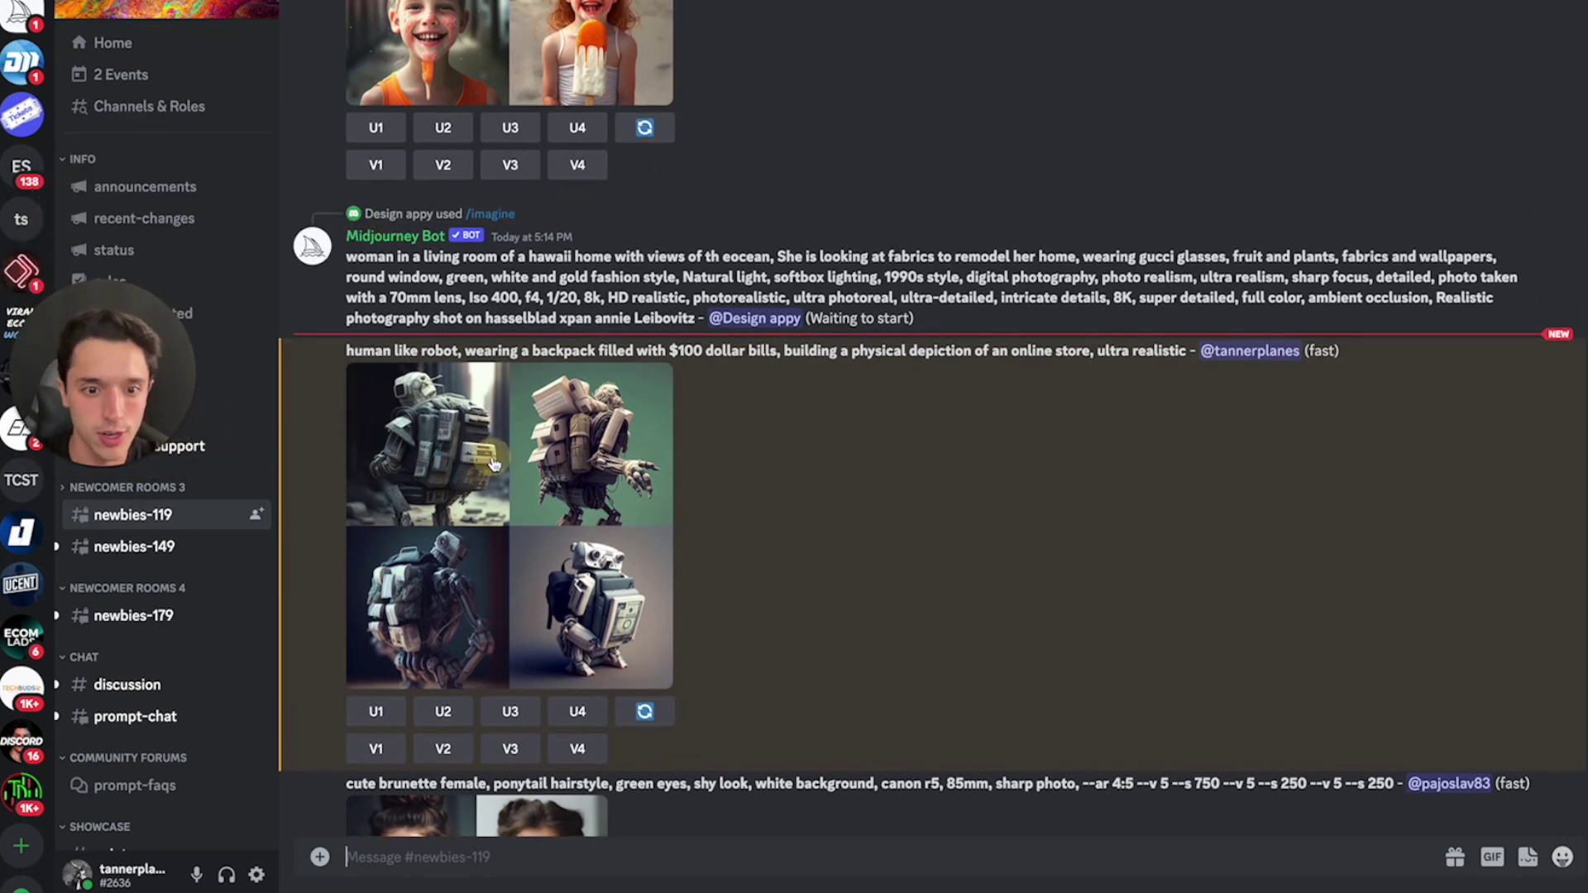
click(469, 442)
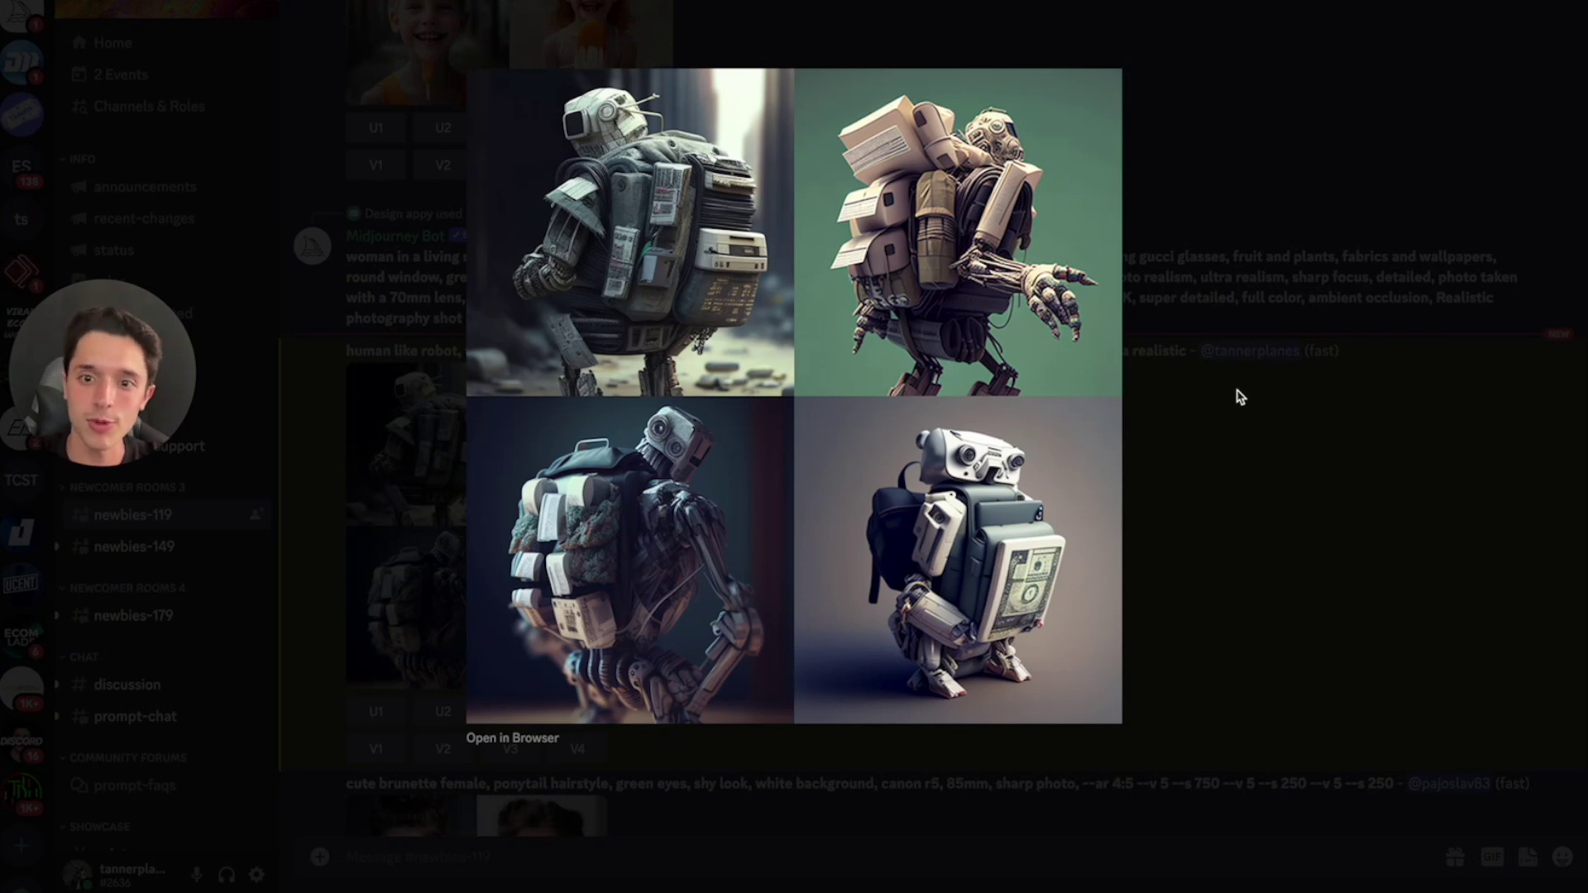
click(1233, 383)
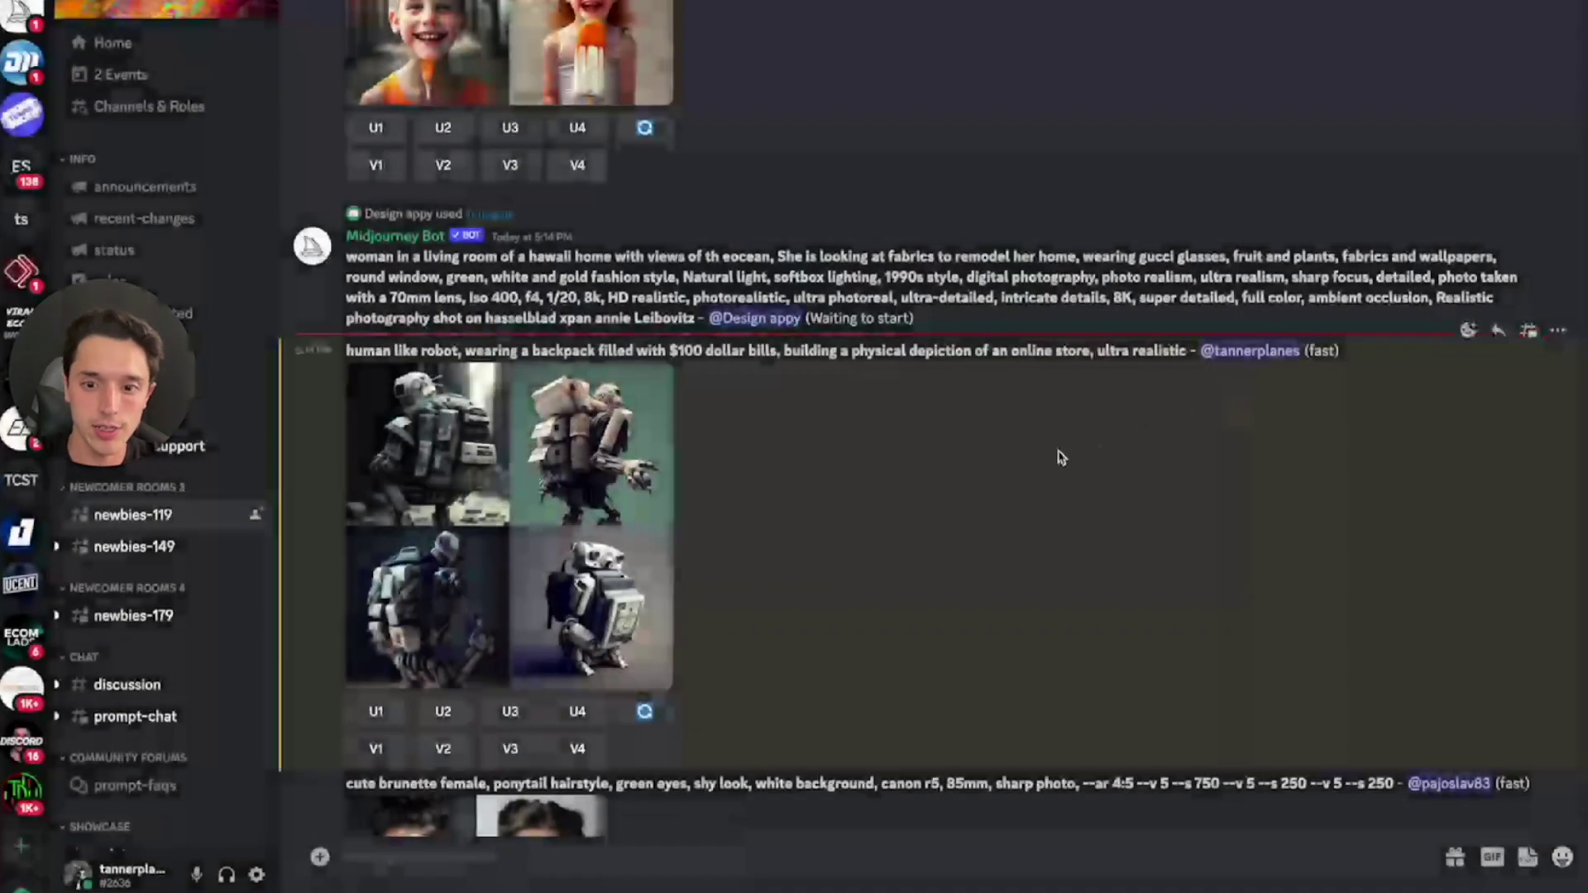
- Select the text of the backpack robot prompt for reuse and start a new /imagine command
scroll(1056, 454, down, 3)
drag(346, 123, 1185, 126)
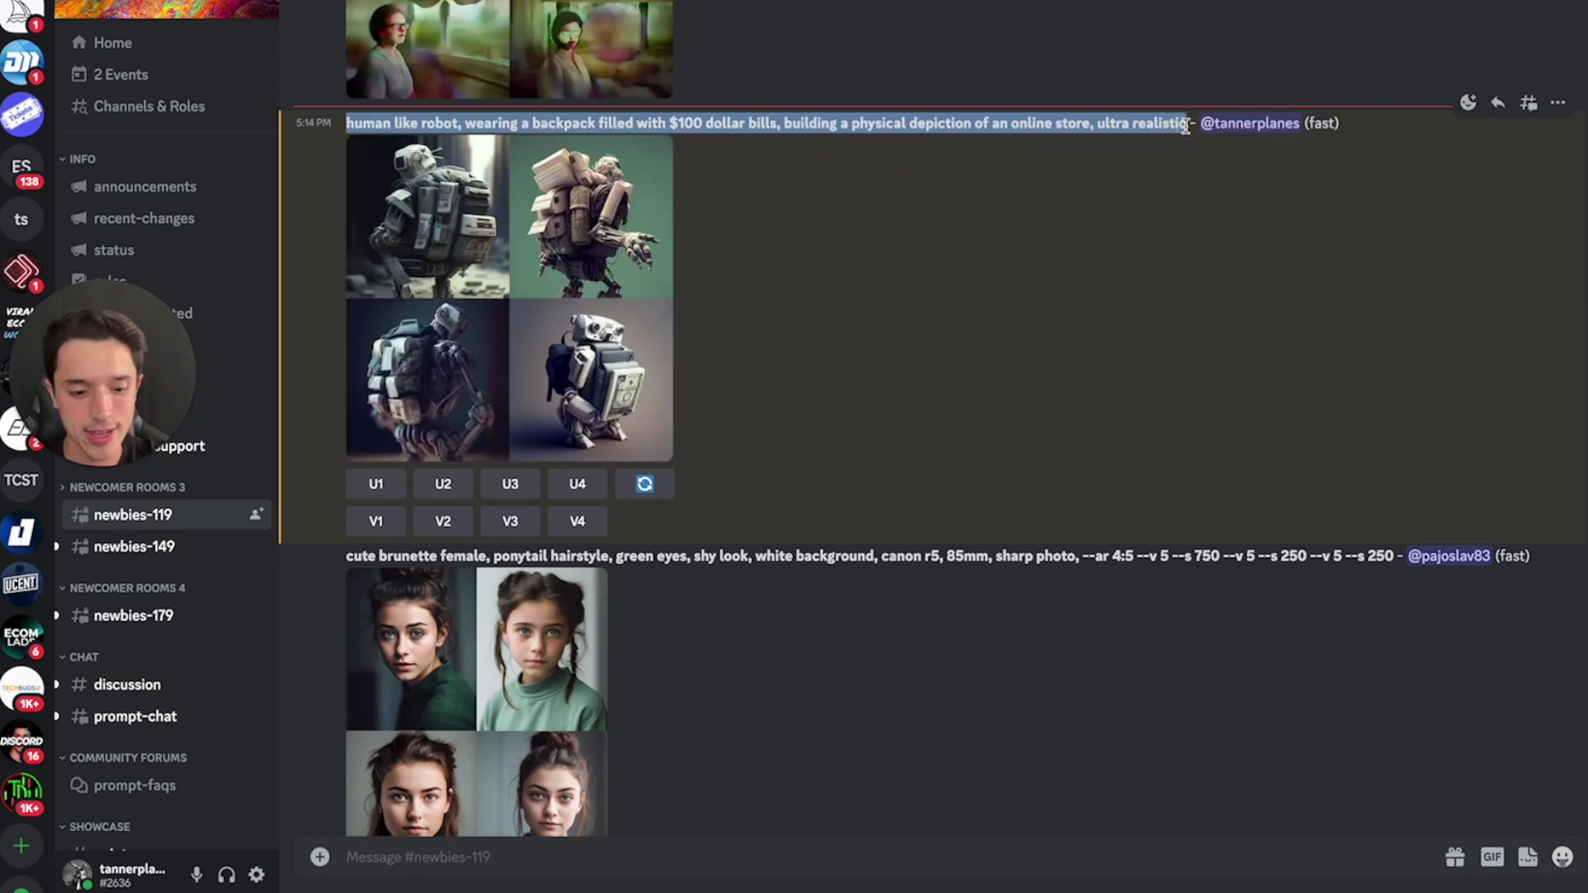
click(631, 858)
text(/imag)
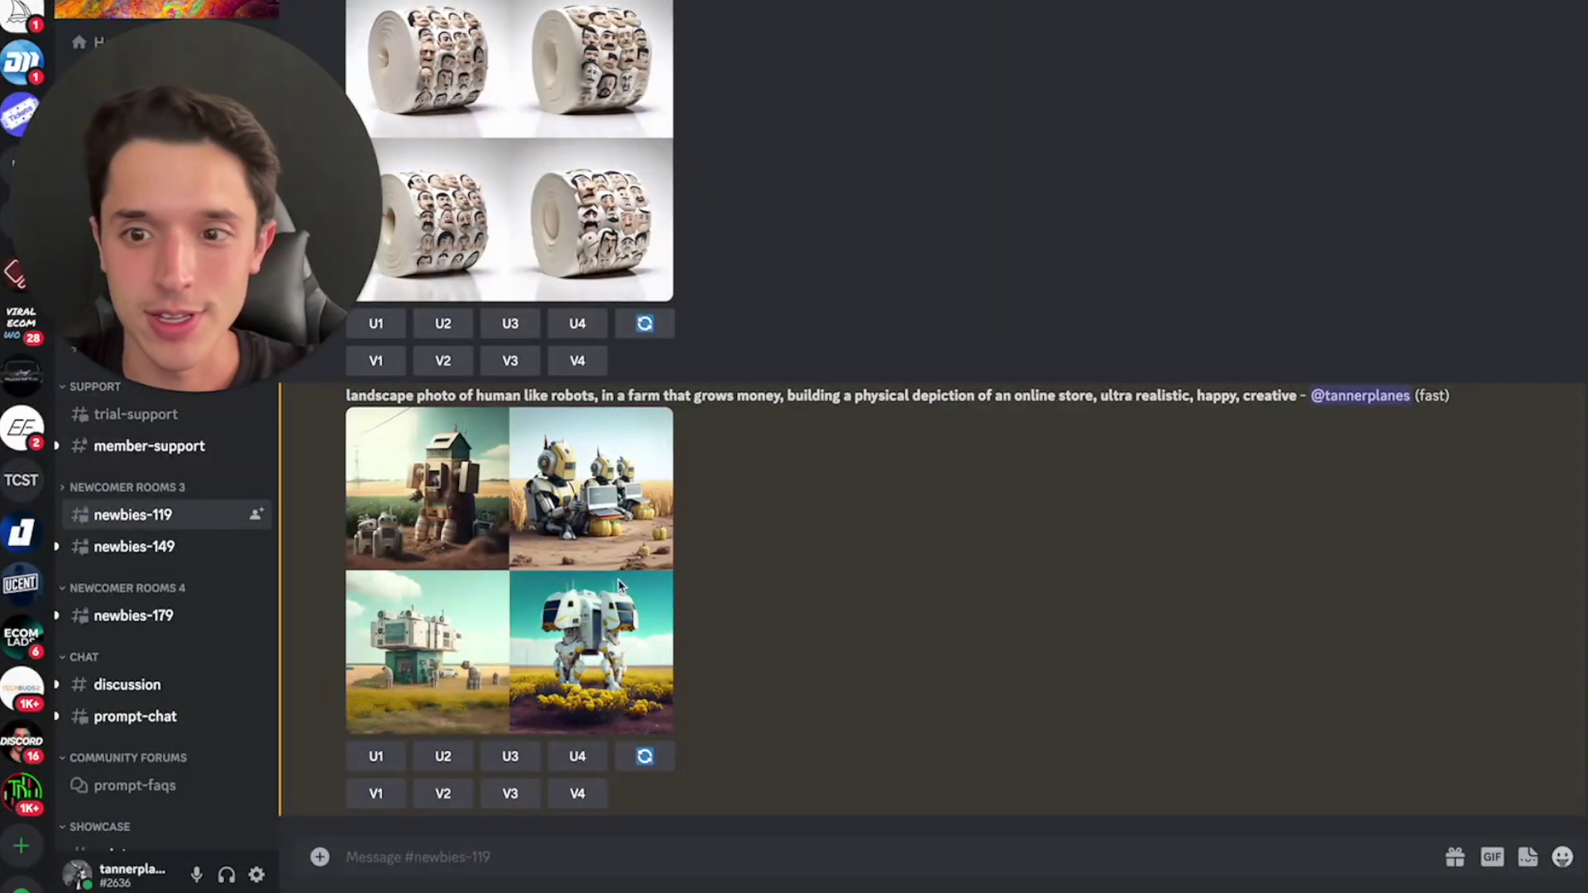
- View the farm robot image grid enlarged and upscale its third image
click(468, 638)
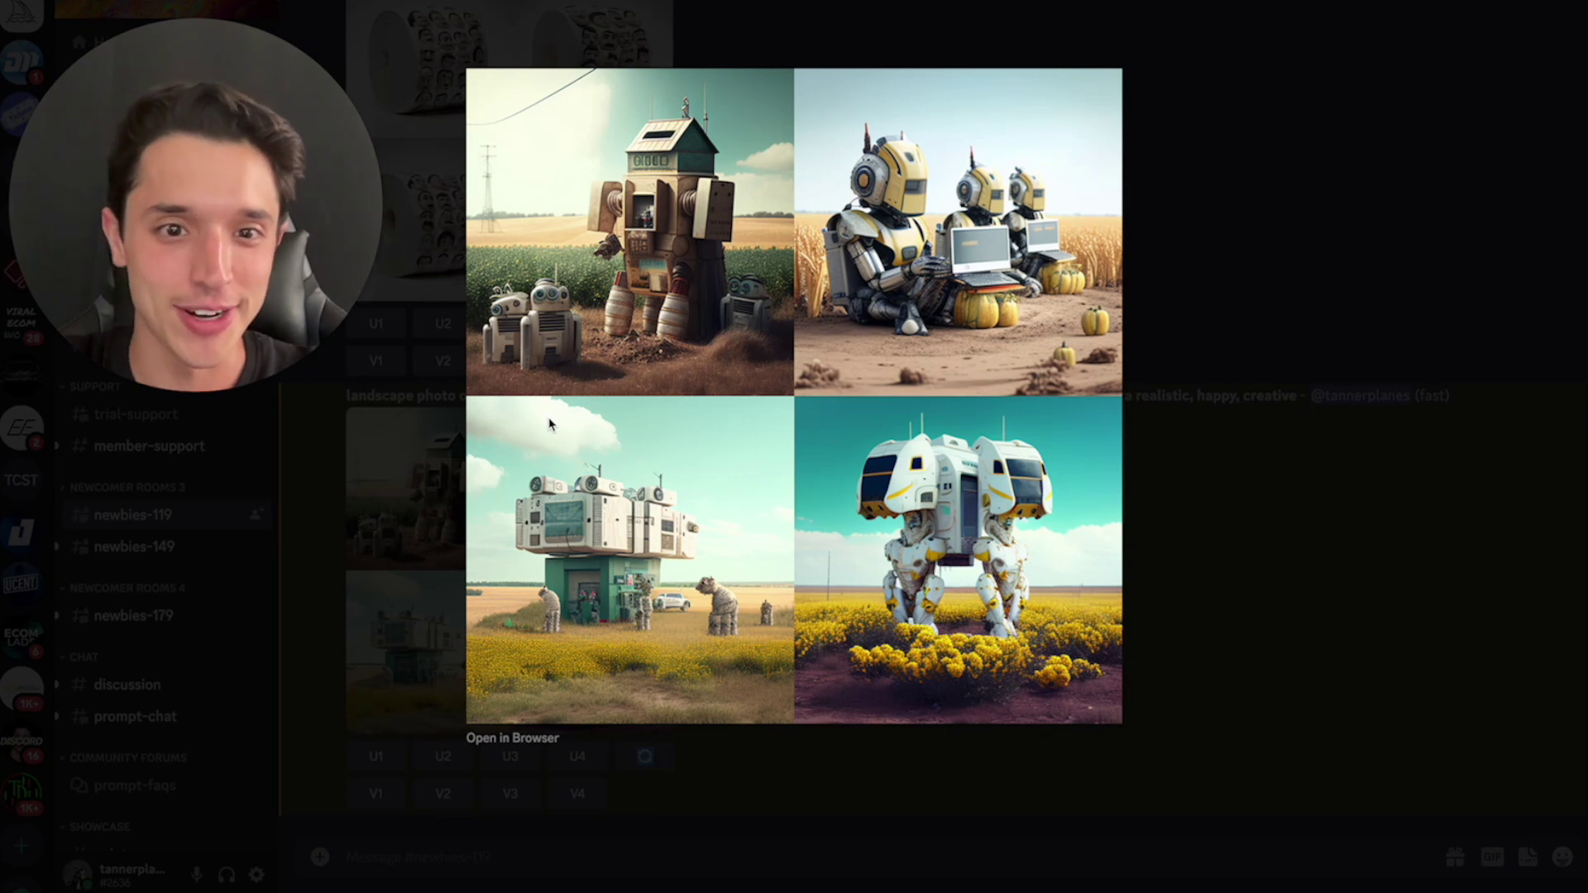
click(1216, 492)
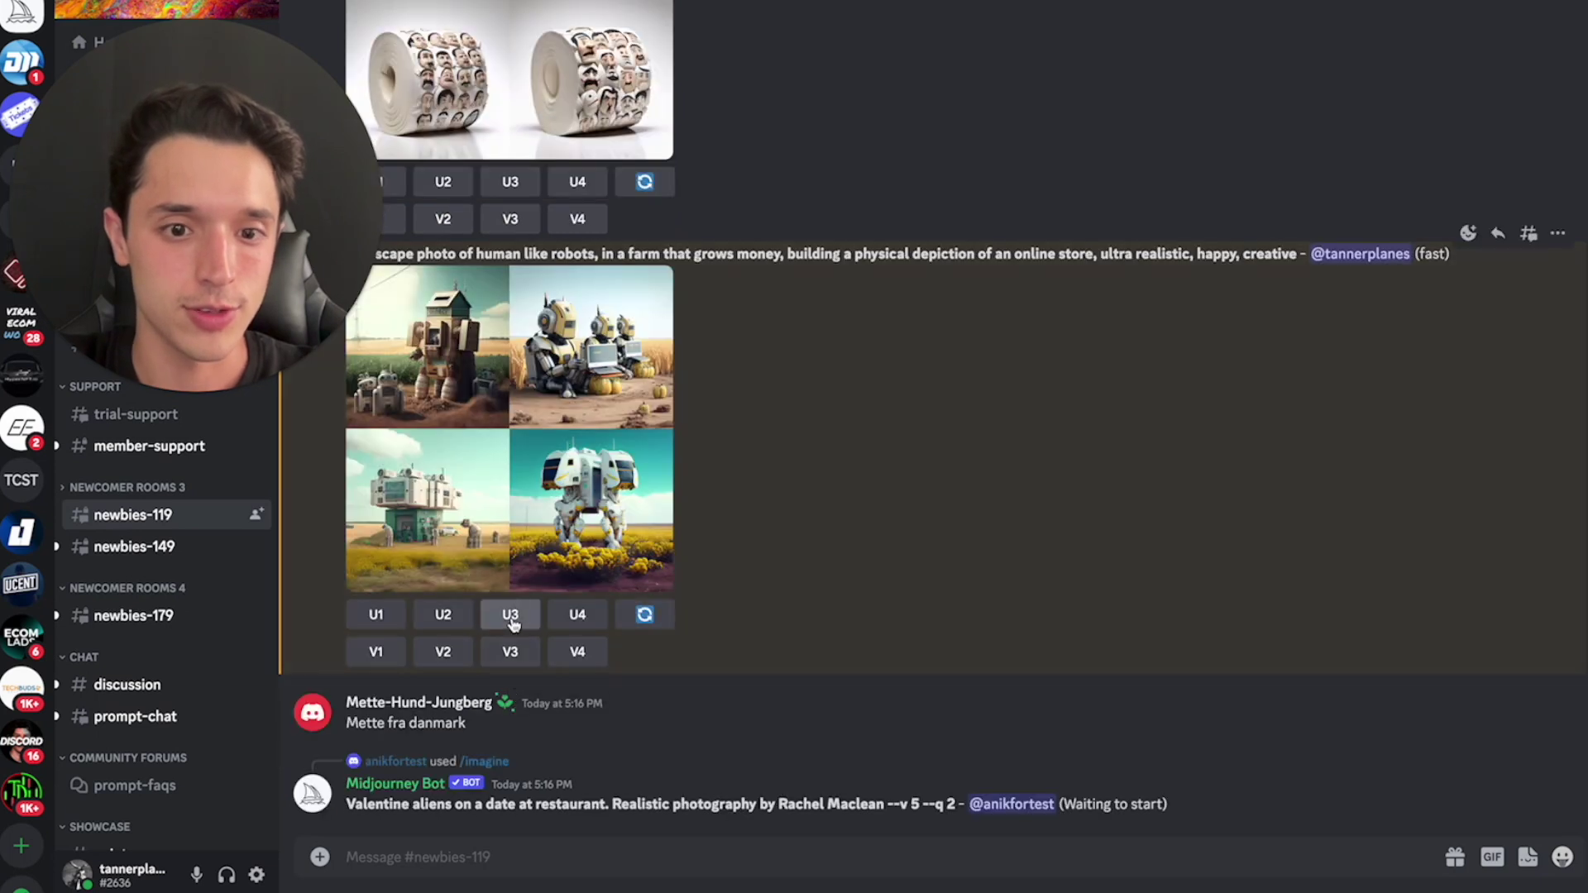
click(510, 618)
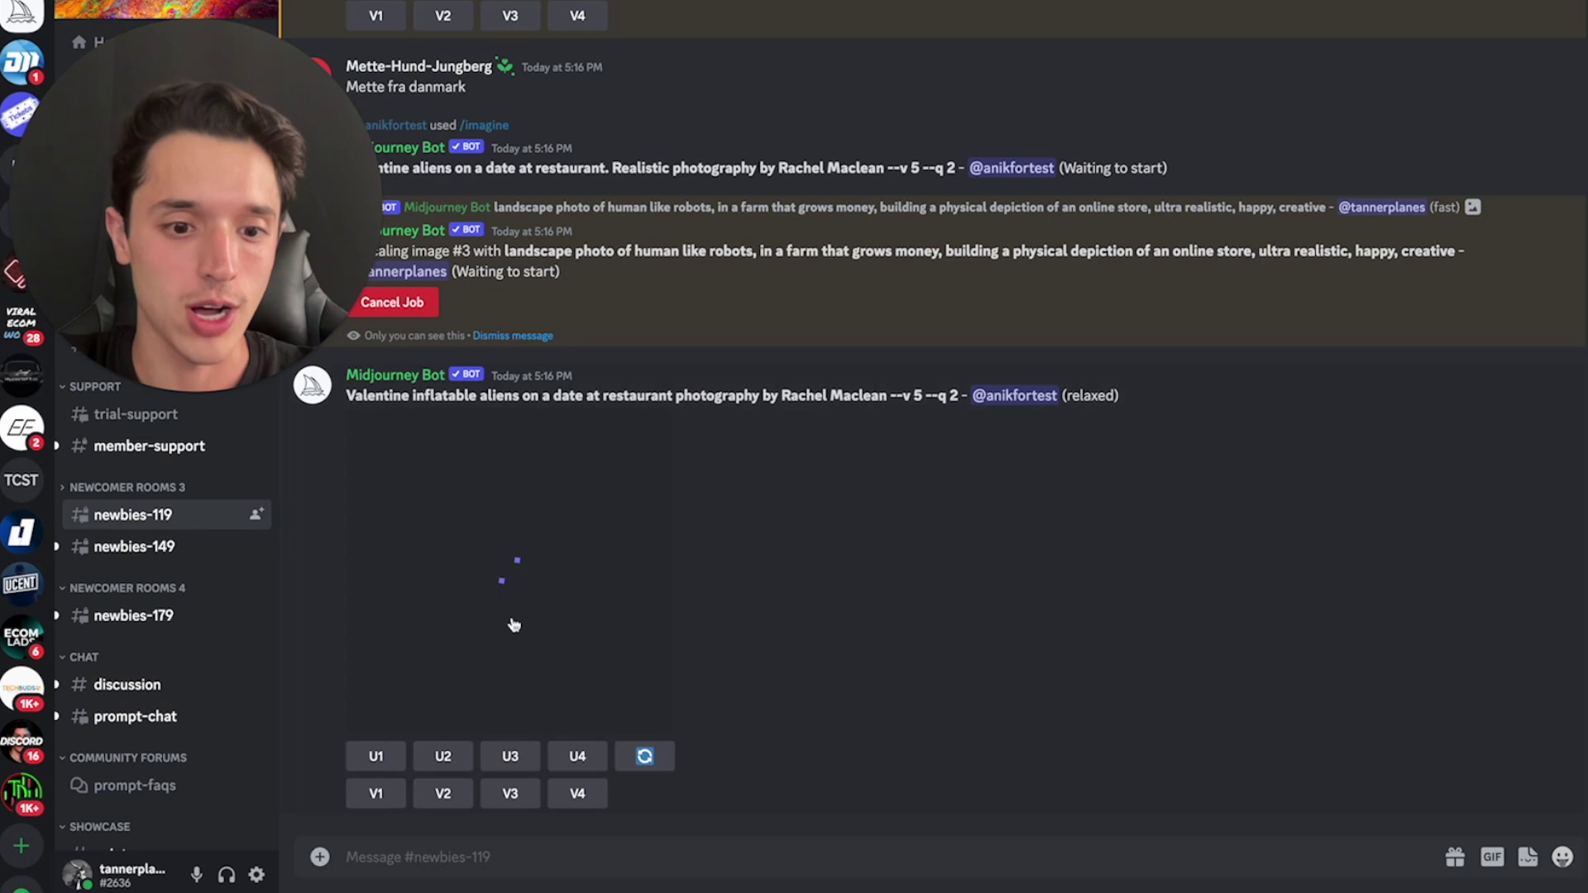
- Look through the channel for the upscaled version of the third farm robot image
scroll(530, 331, up, 5)
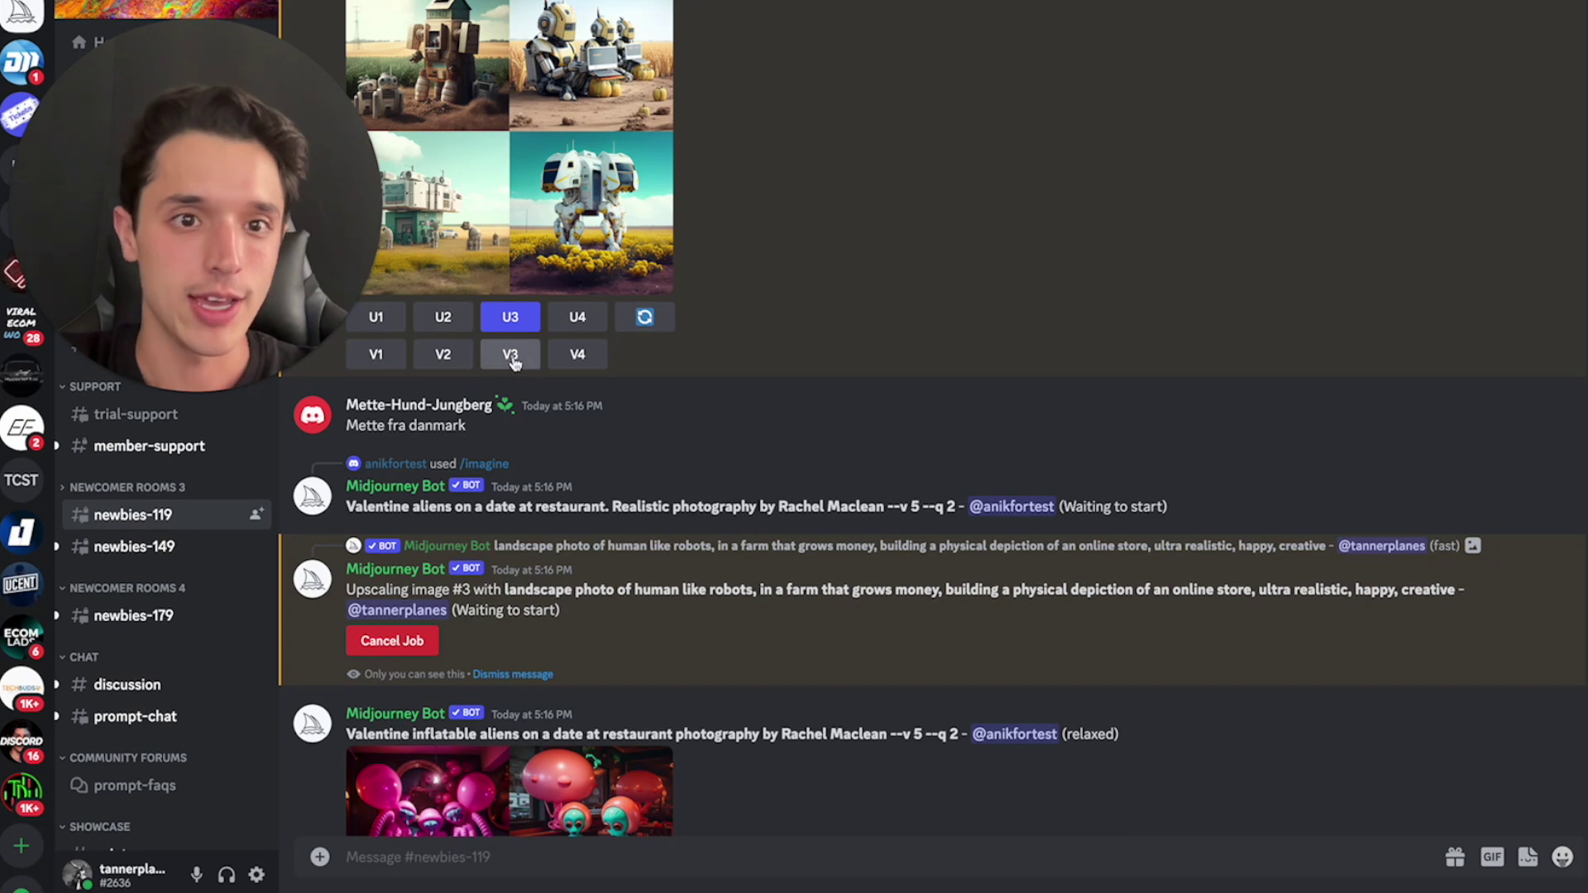
scroll(514, 364, down, 10)
scroll(513, 361, up, 8)
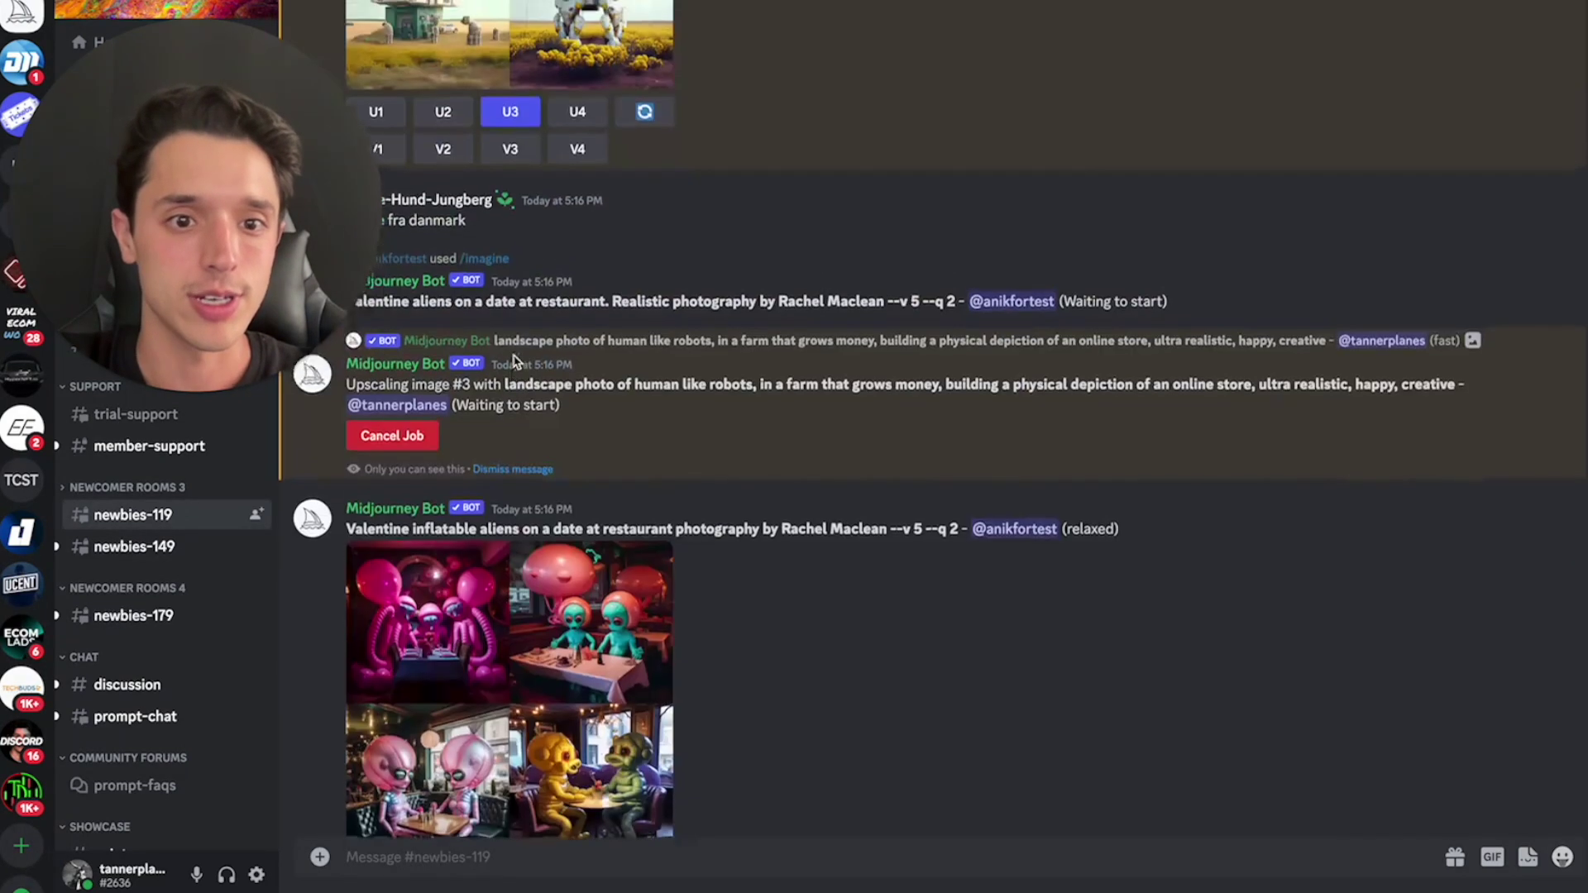
scroll(568, 265, up, 5)
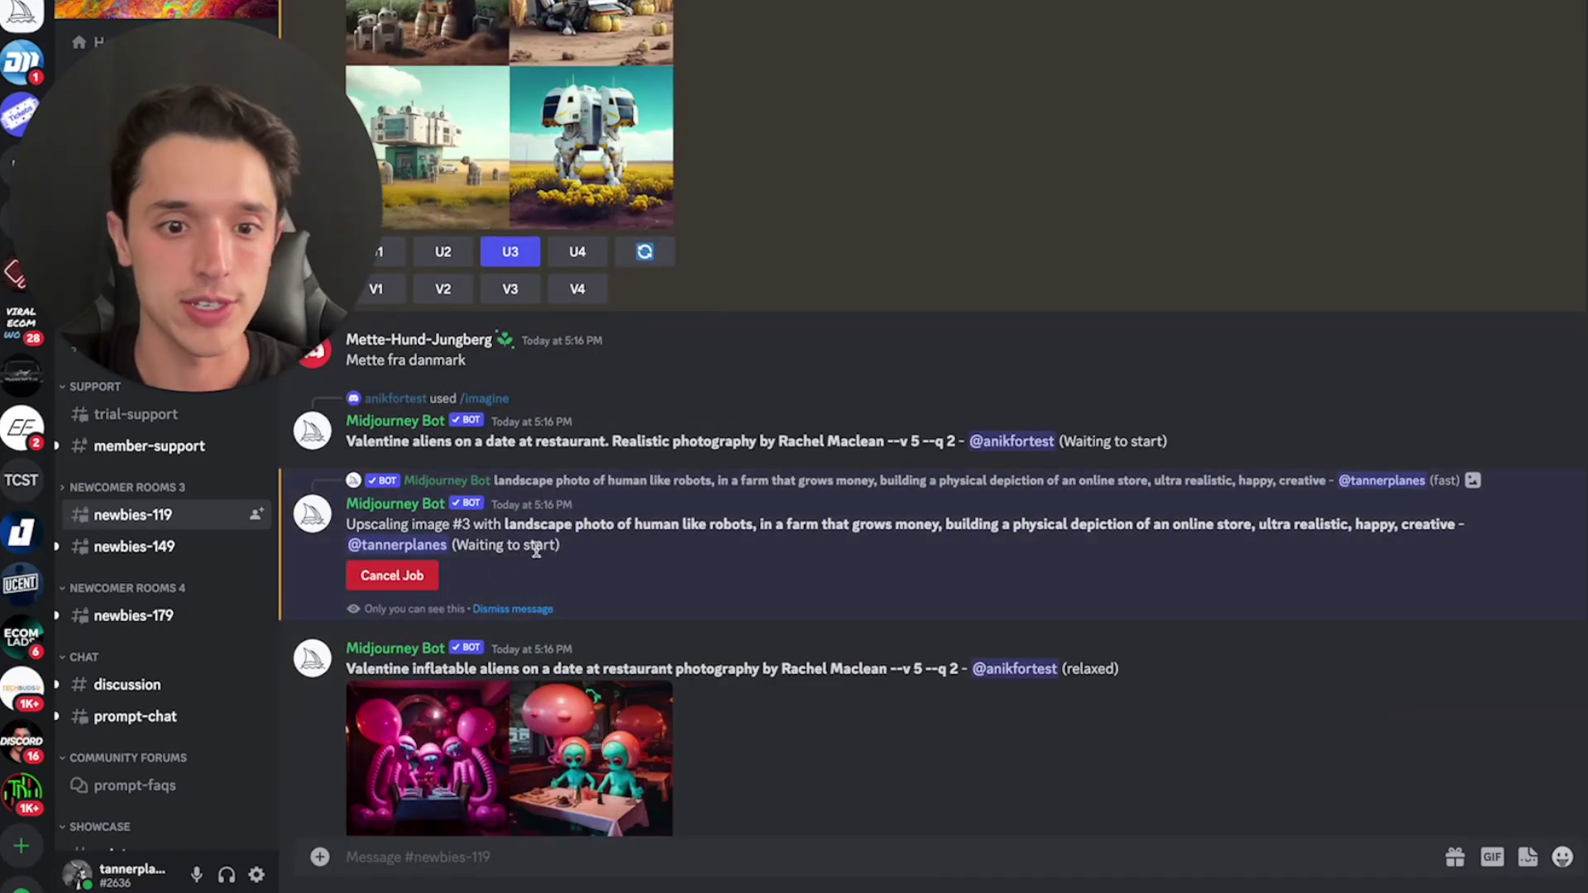
scroll(538, 555, down, 4)
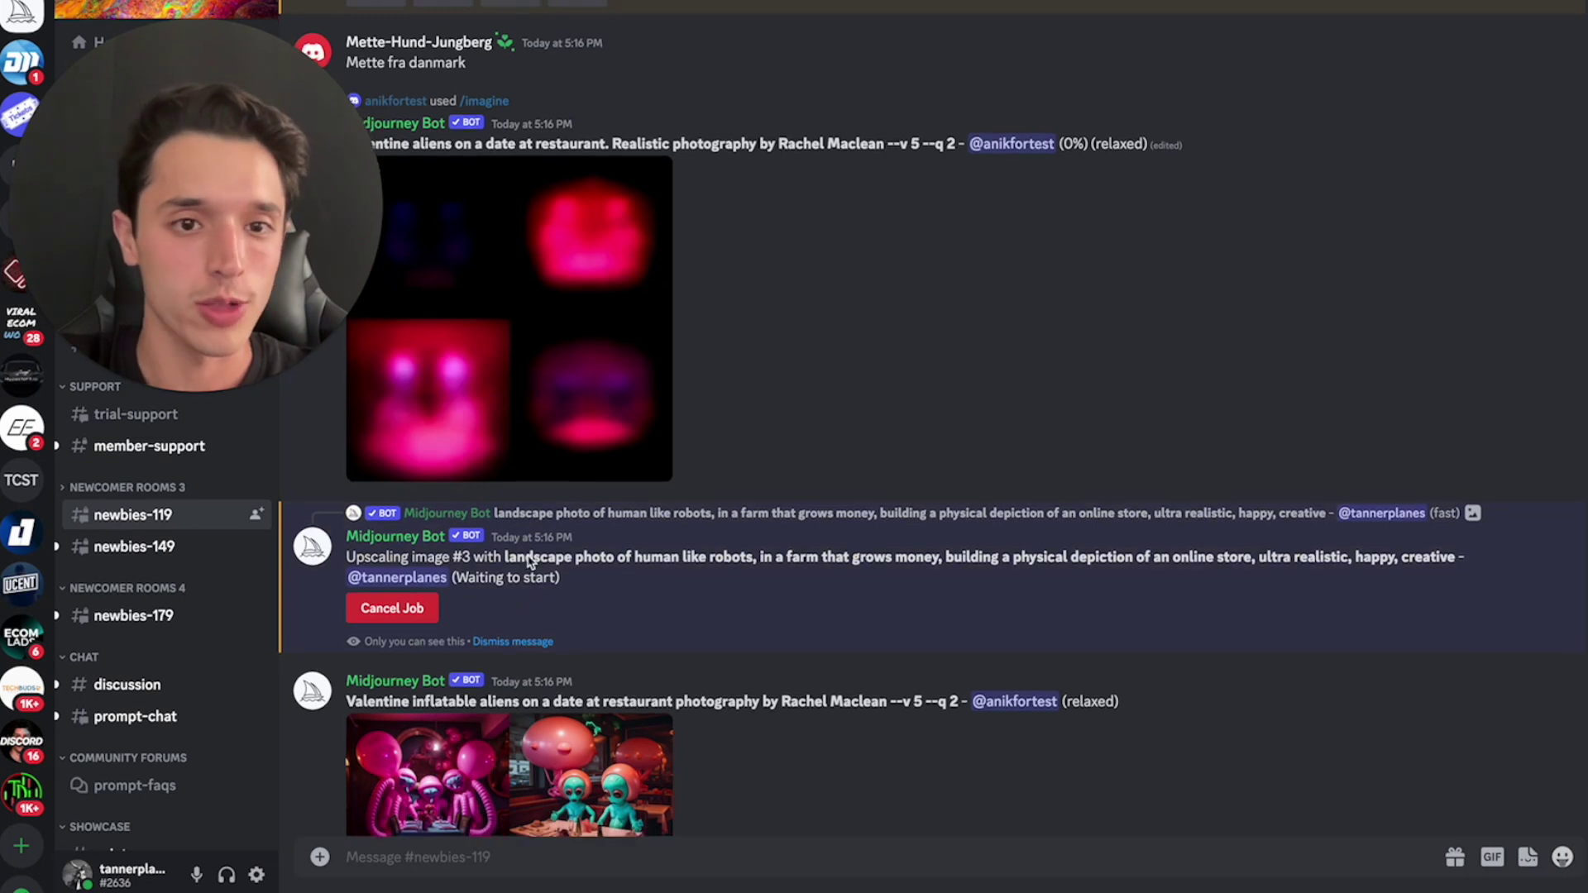
scroll(526, 579, up, 10)
scroll(839, 325, down, 15)
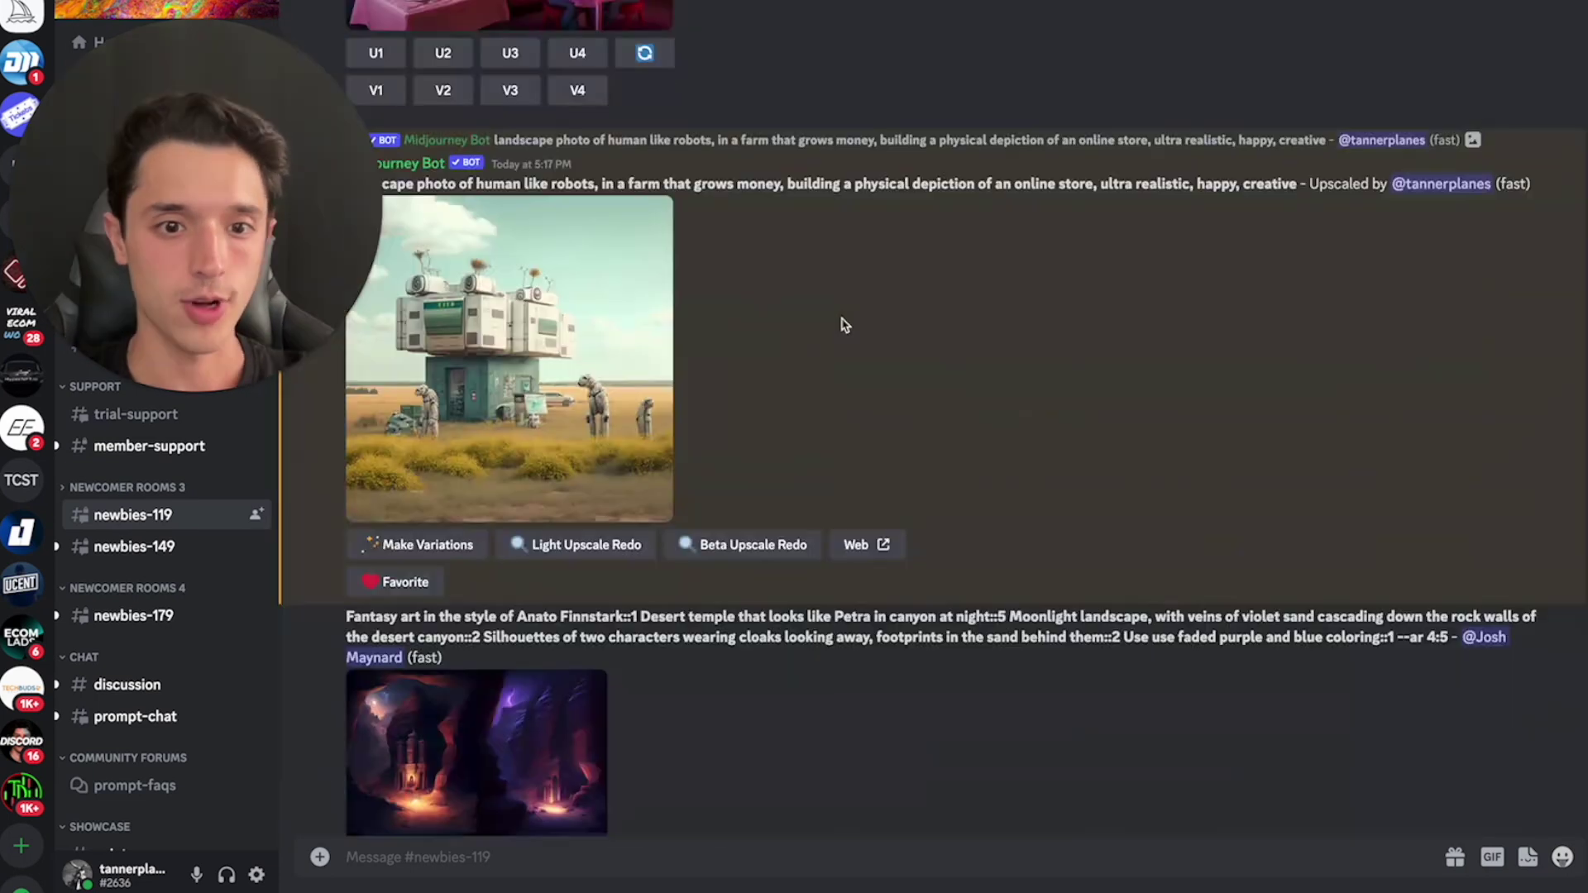
scroll(441, 479, up, 6)
scroll(441, 479, down, 15)
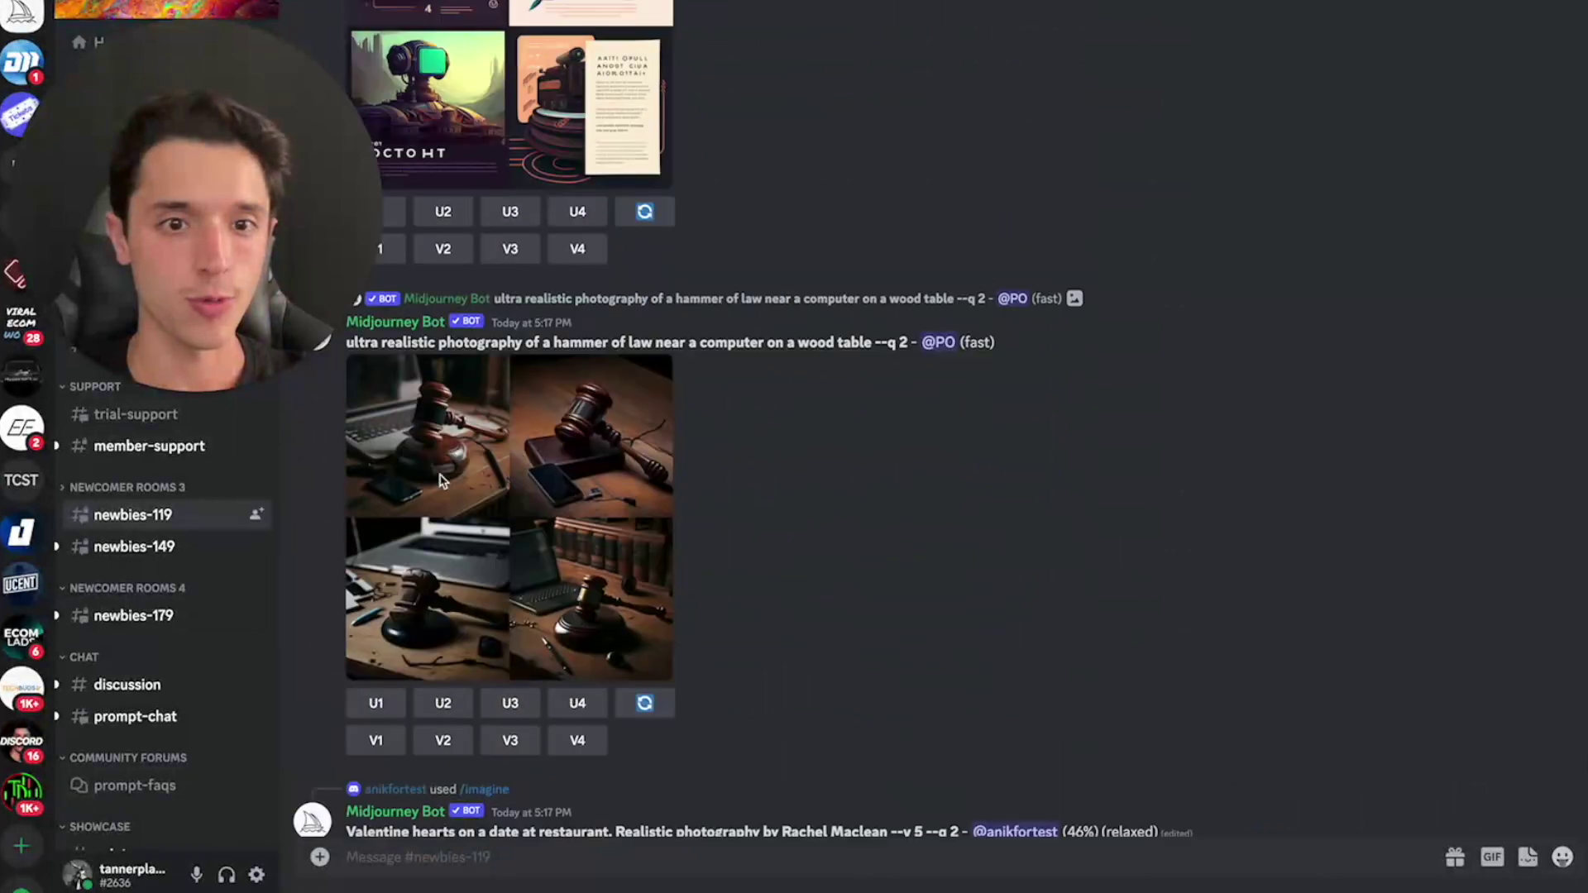
- Go back to the farm robot image grid and upscale its second image
scroll(441, 480, up, 15)
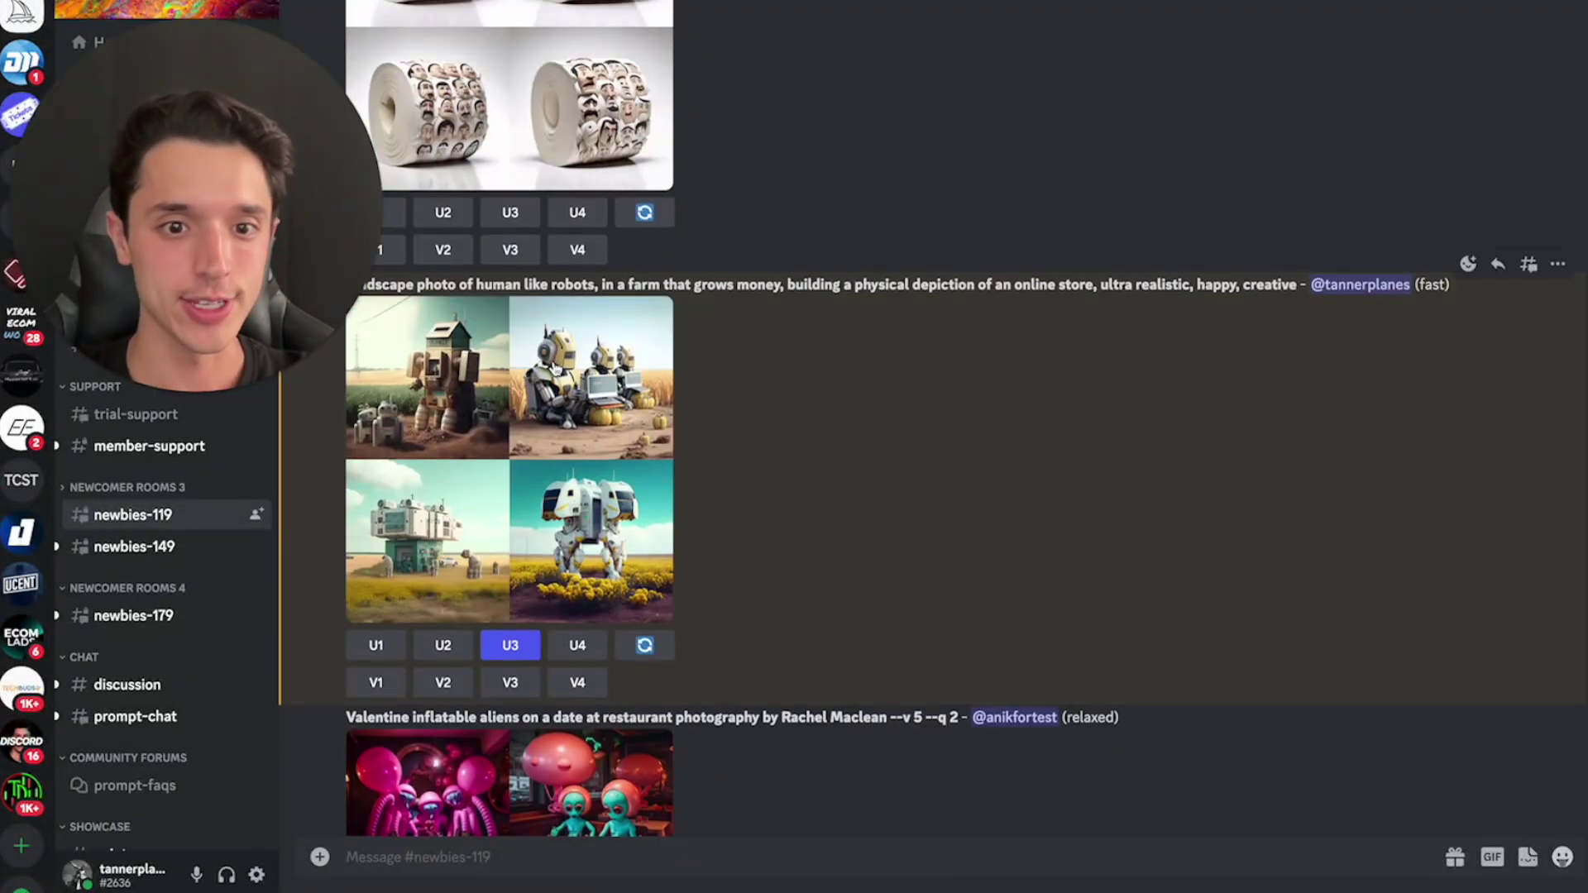
click(443, 647)
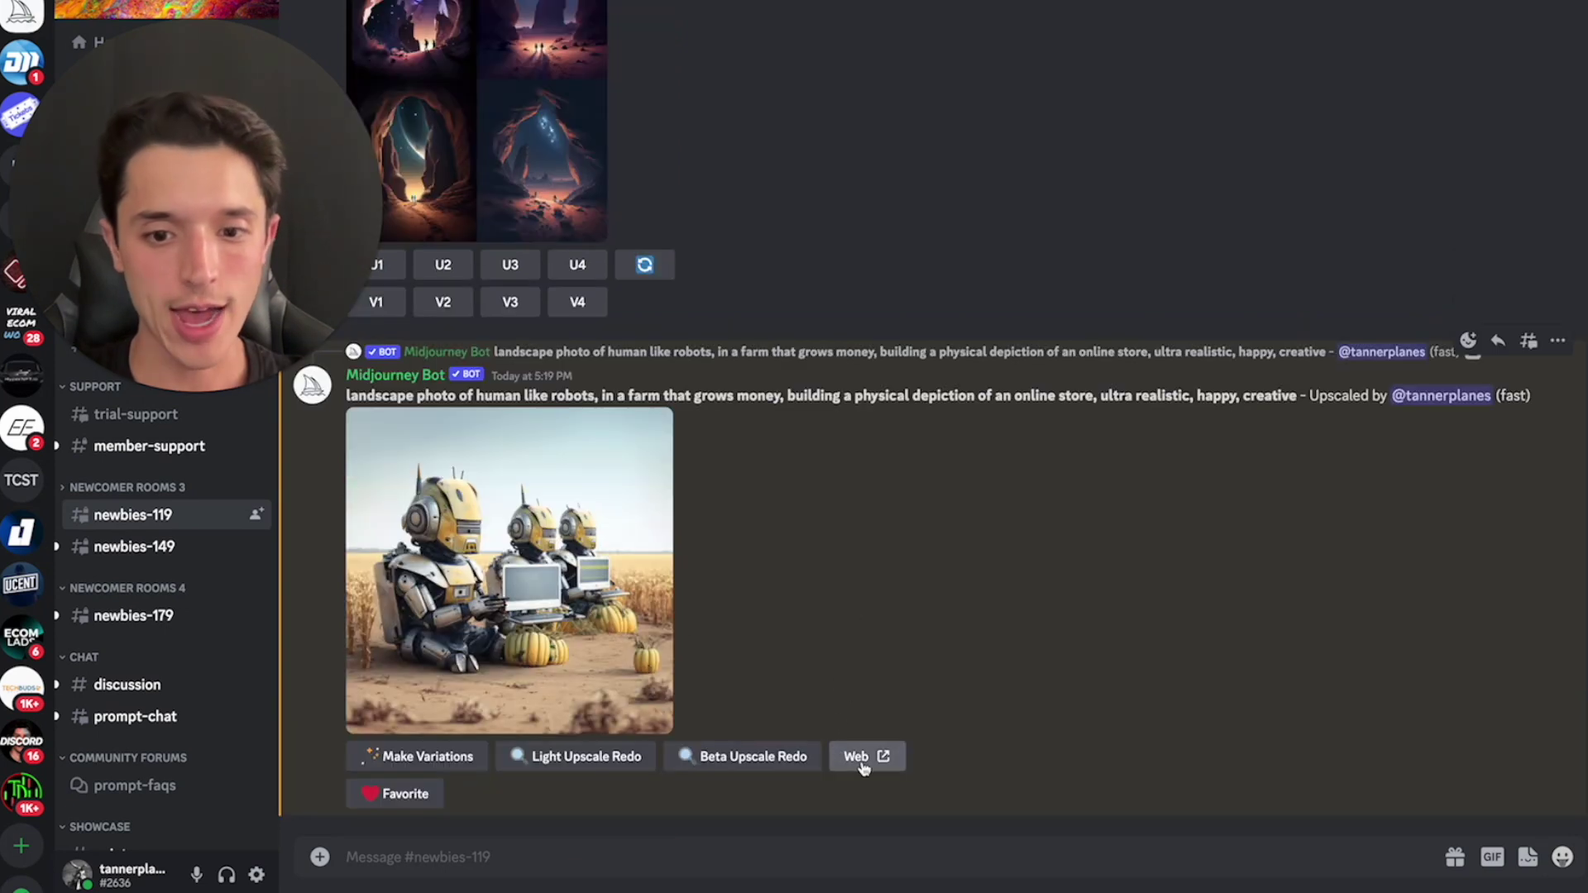
- Download the upscaled image of the three robots with computers from the Midjourney website and open the downloaded PNG
right_click(872, 757)
click(881, 782)
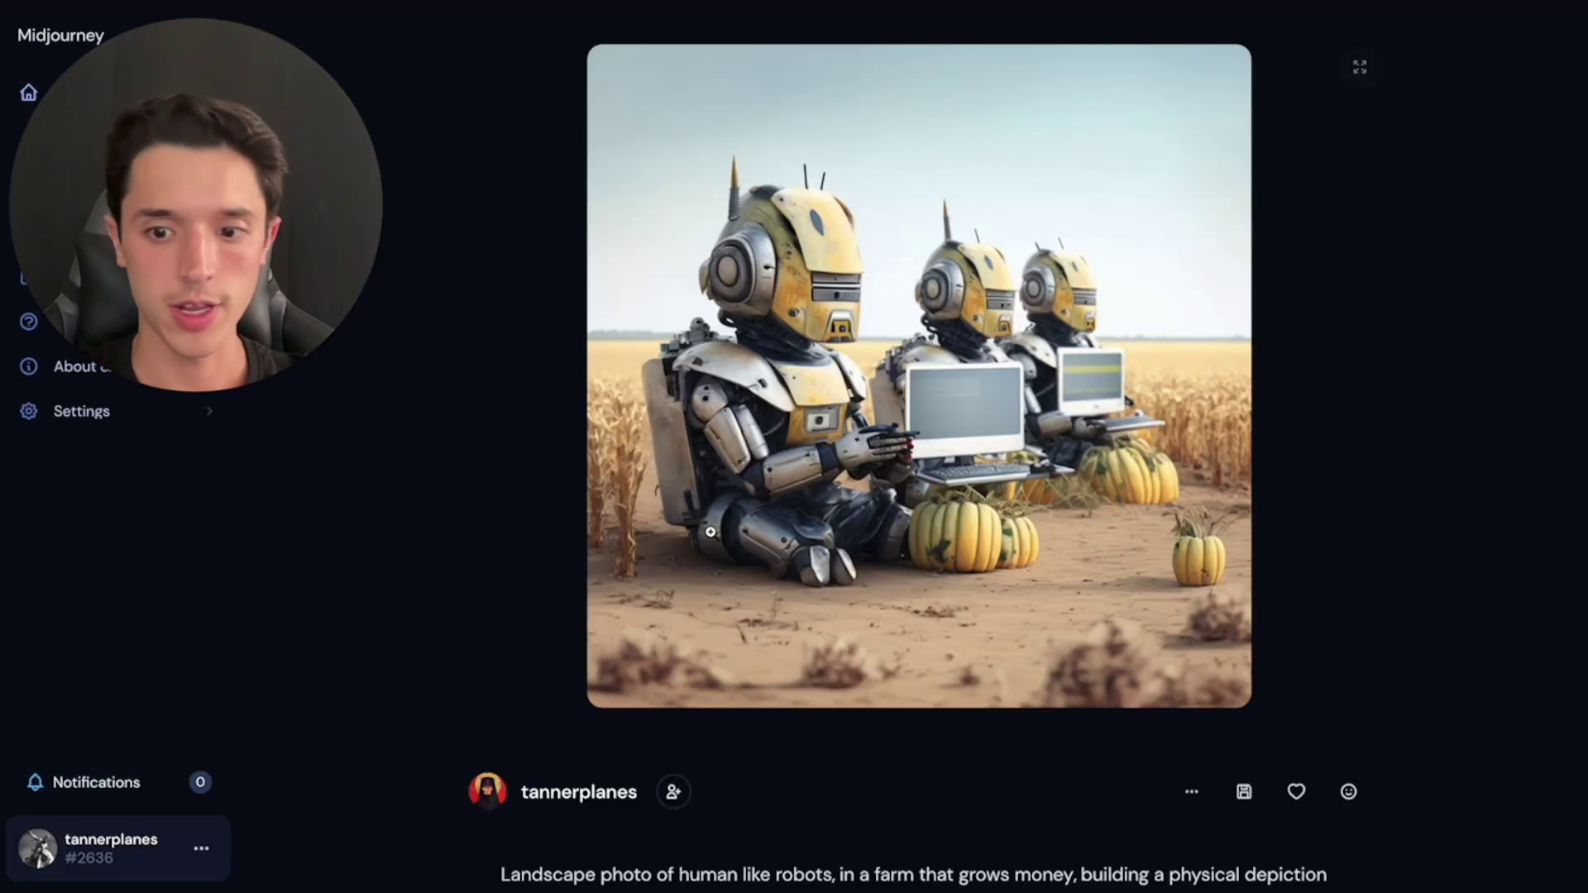
click(1245, 789)
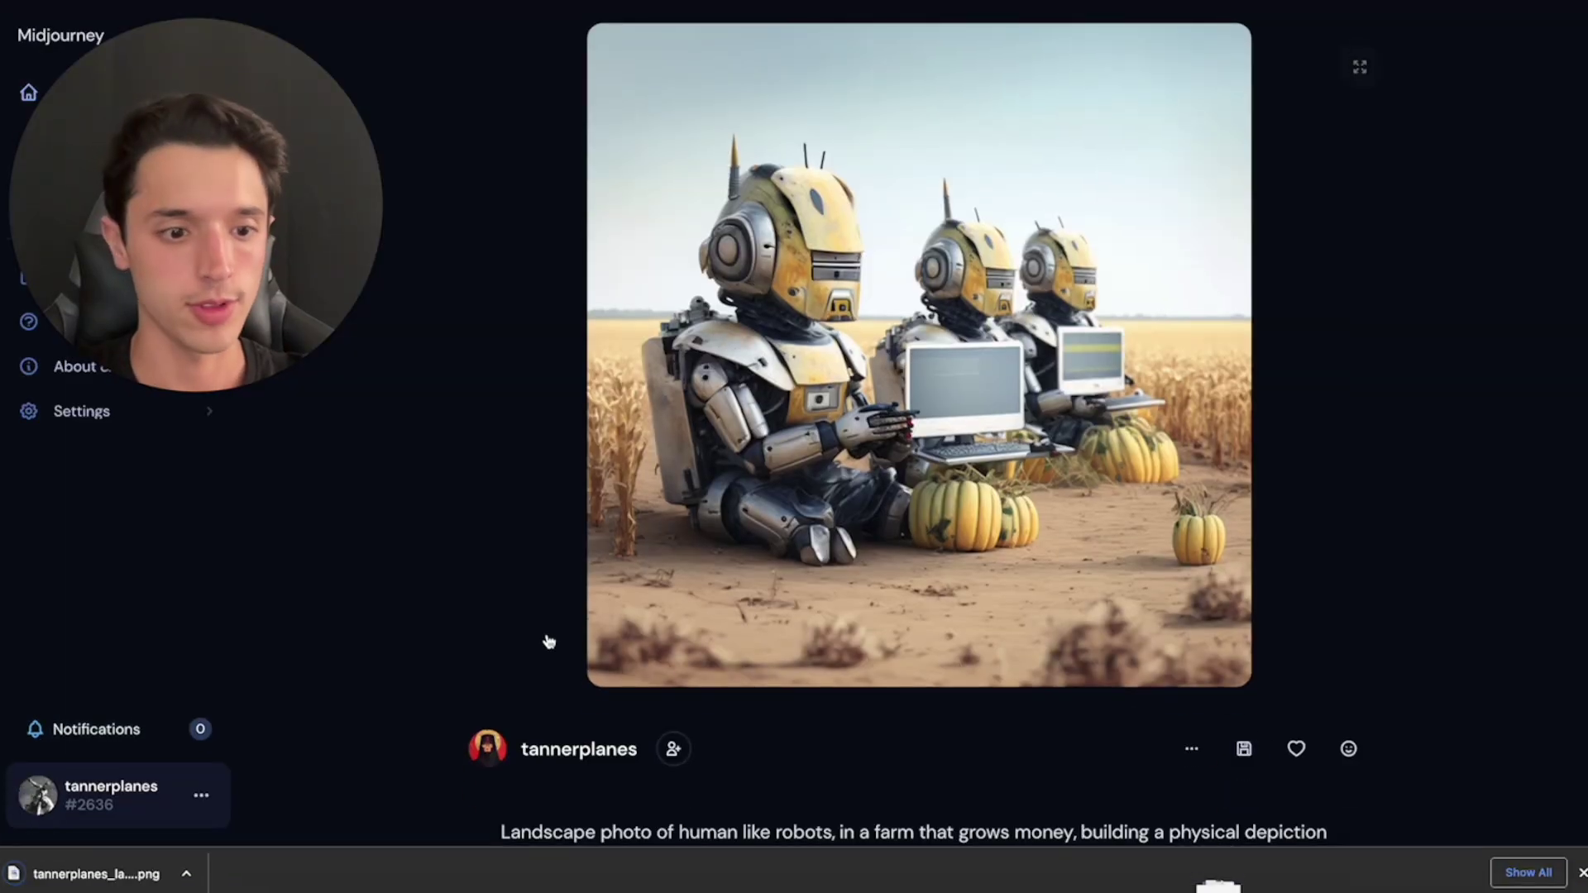
click(137, 866)
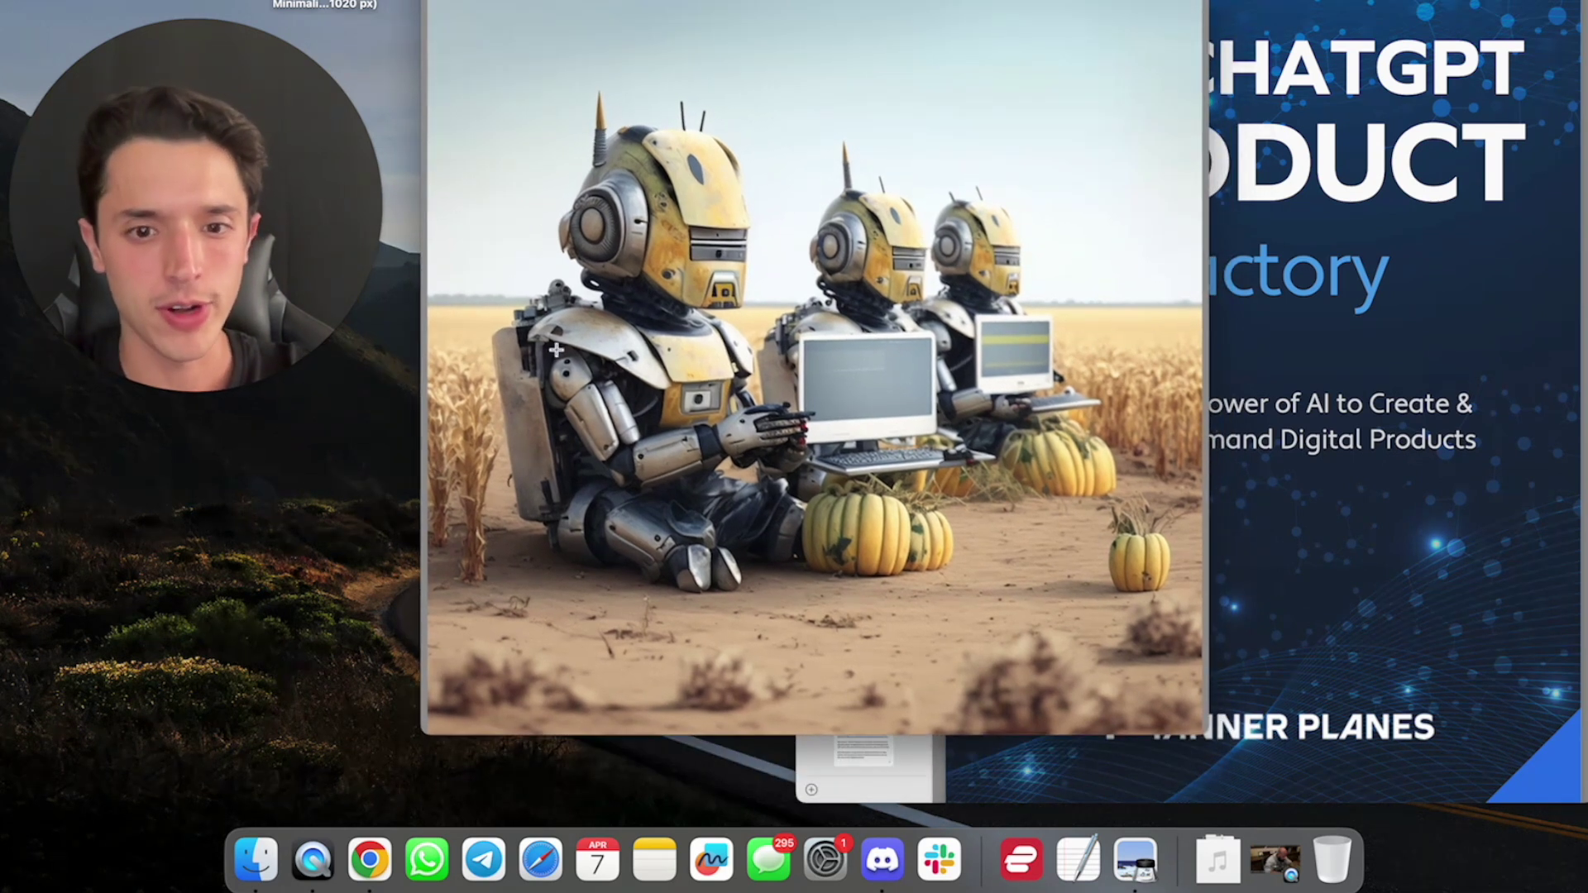
- Switch back to the Shopify theme editor showing the home page of the Dawn theme
key(ctrl+Left)
key(ctrl+Left)
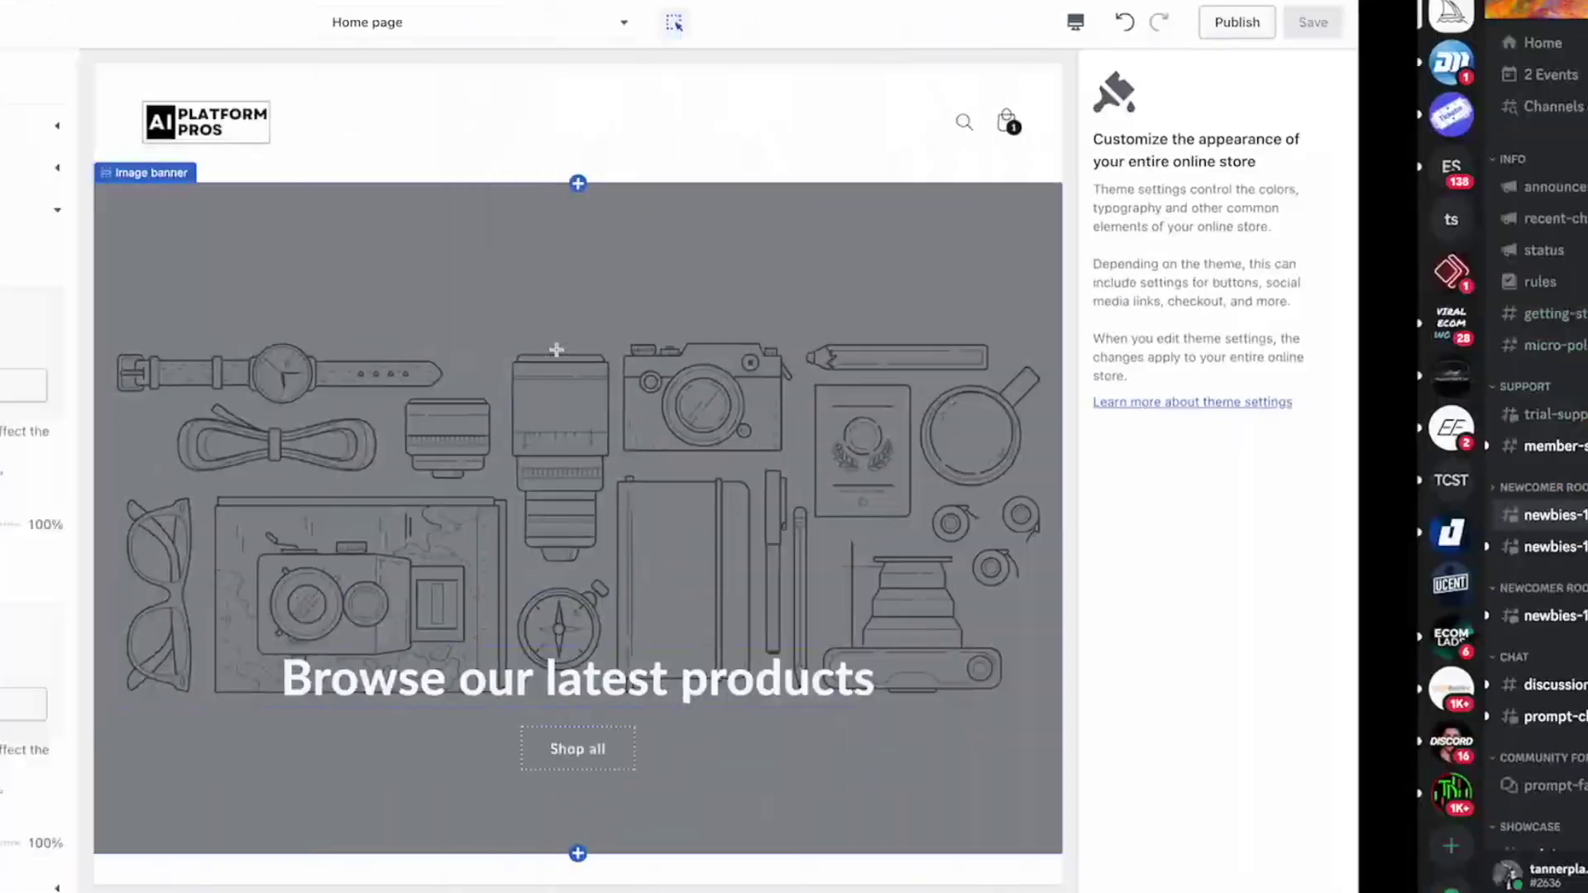
drag(174, 198, 443, 281)
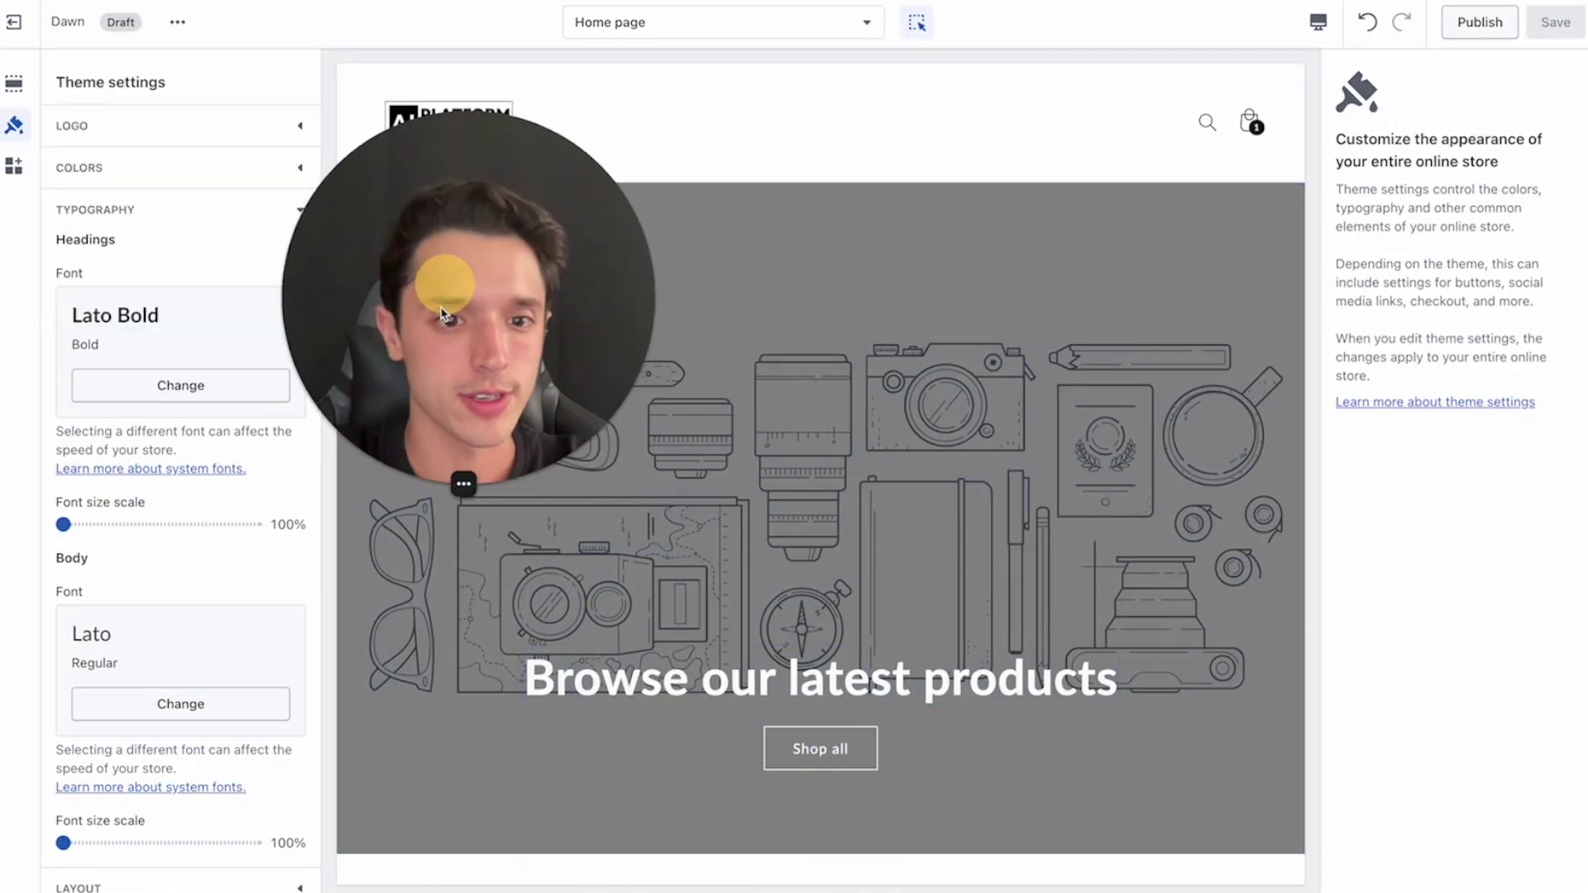
- Set the downloaded image of the three robots with computers as the image banner section's first image
click(429, 479)
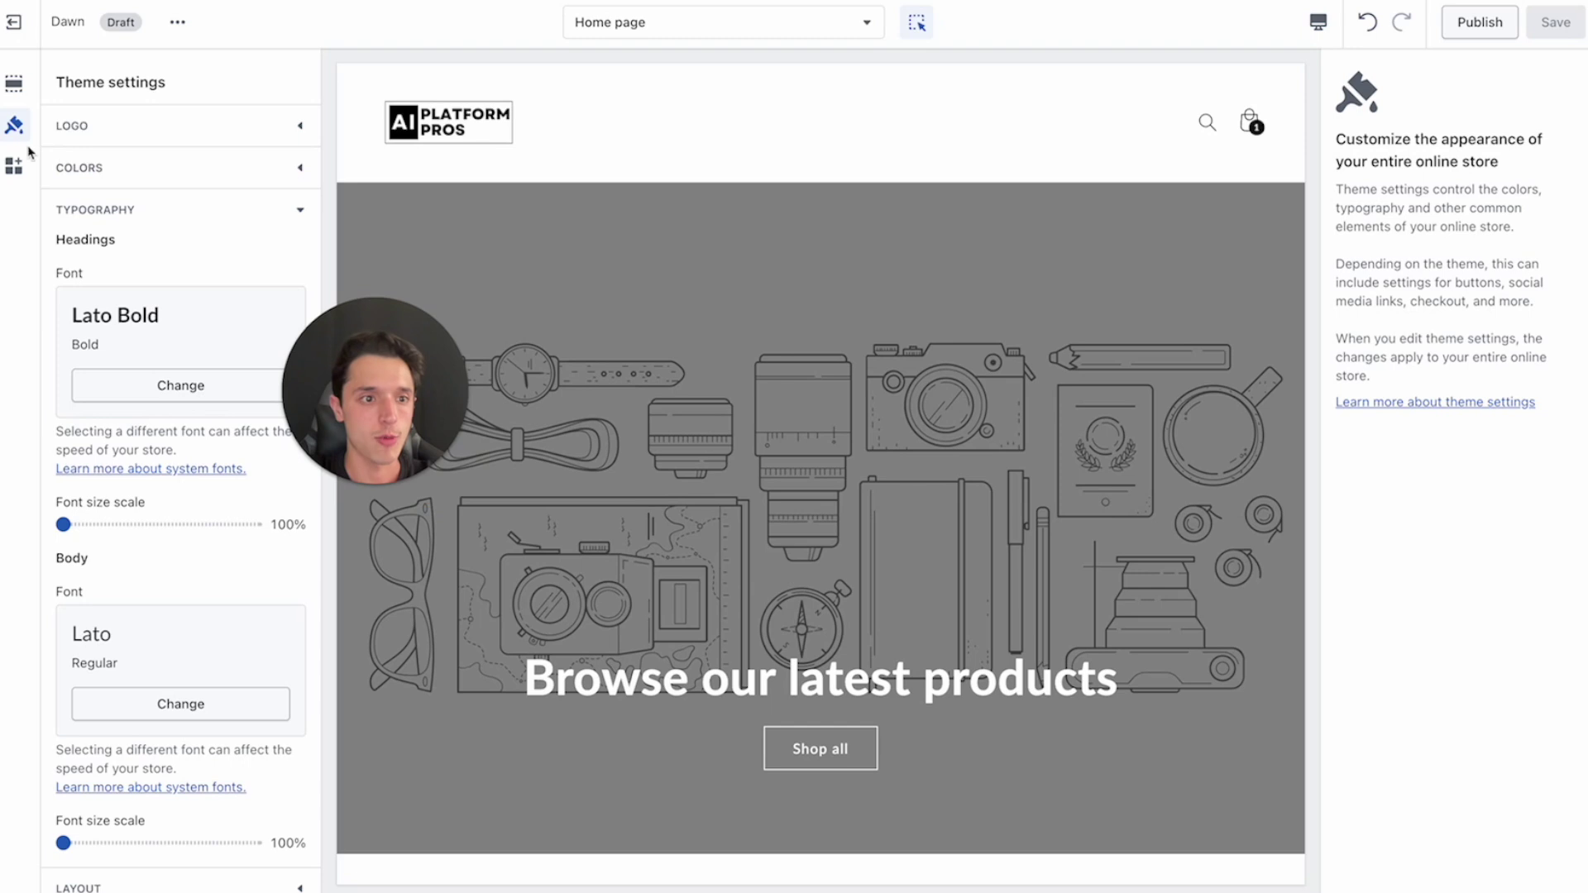
click(793, 407)
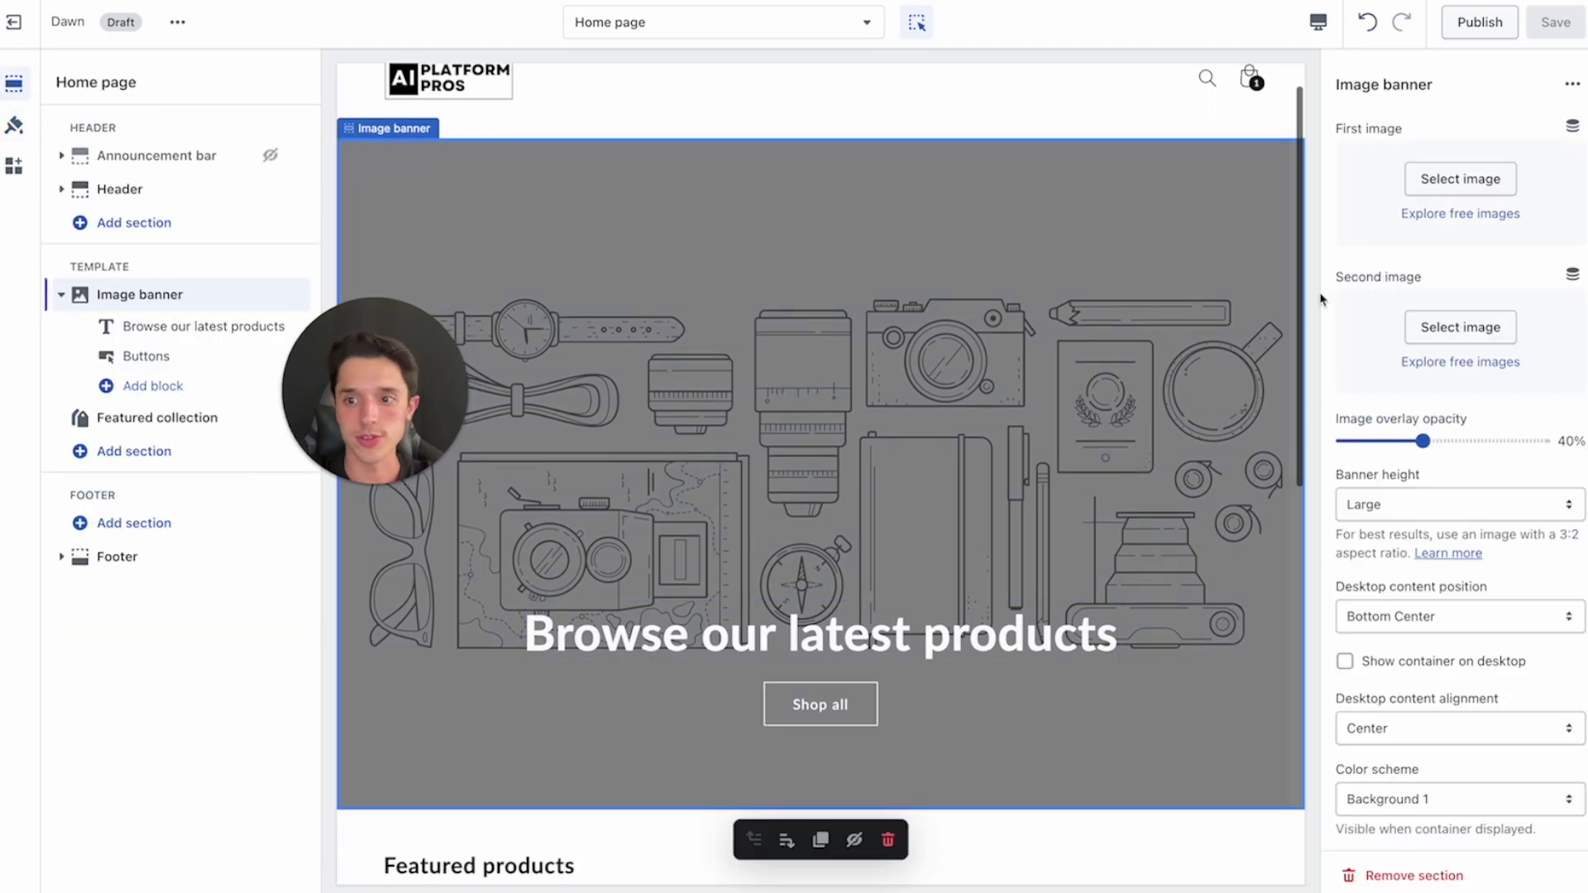
click(1457, 179)
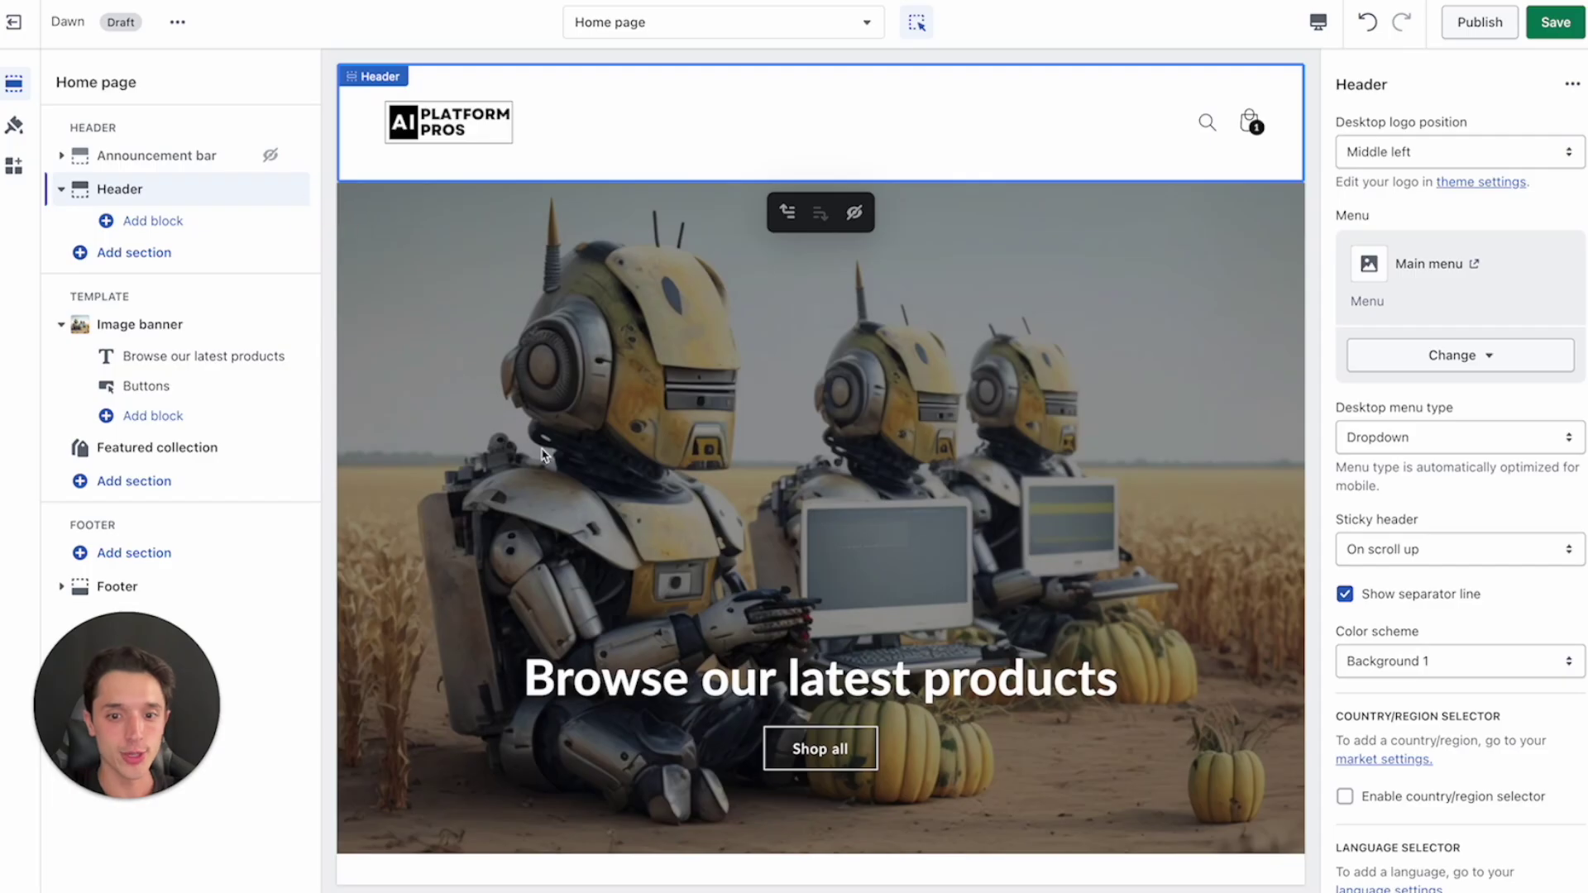
- Set the image banner's overlay opacity to 0%
click(539, 436)
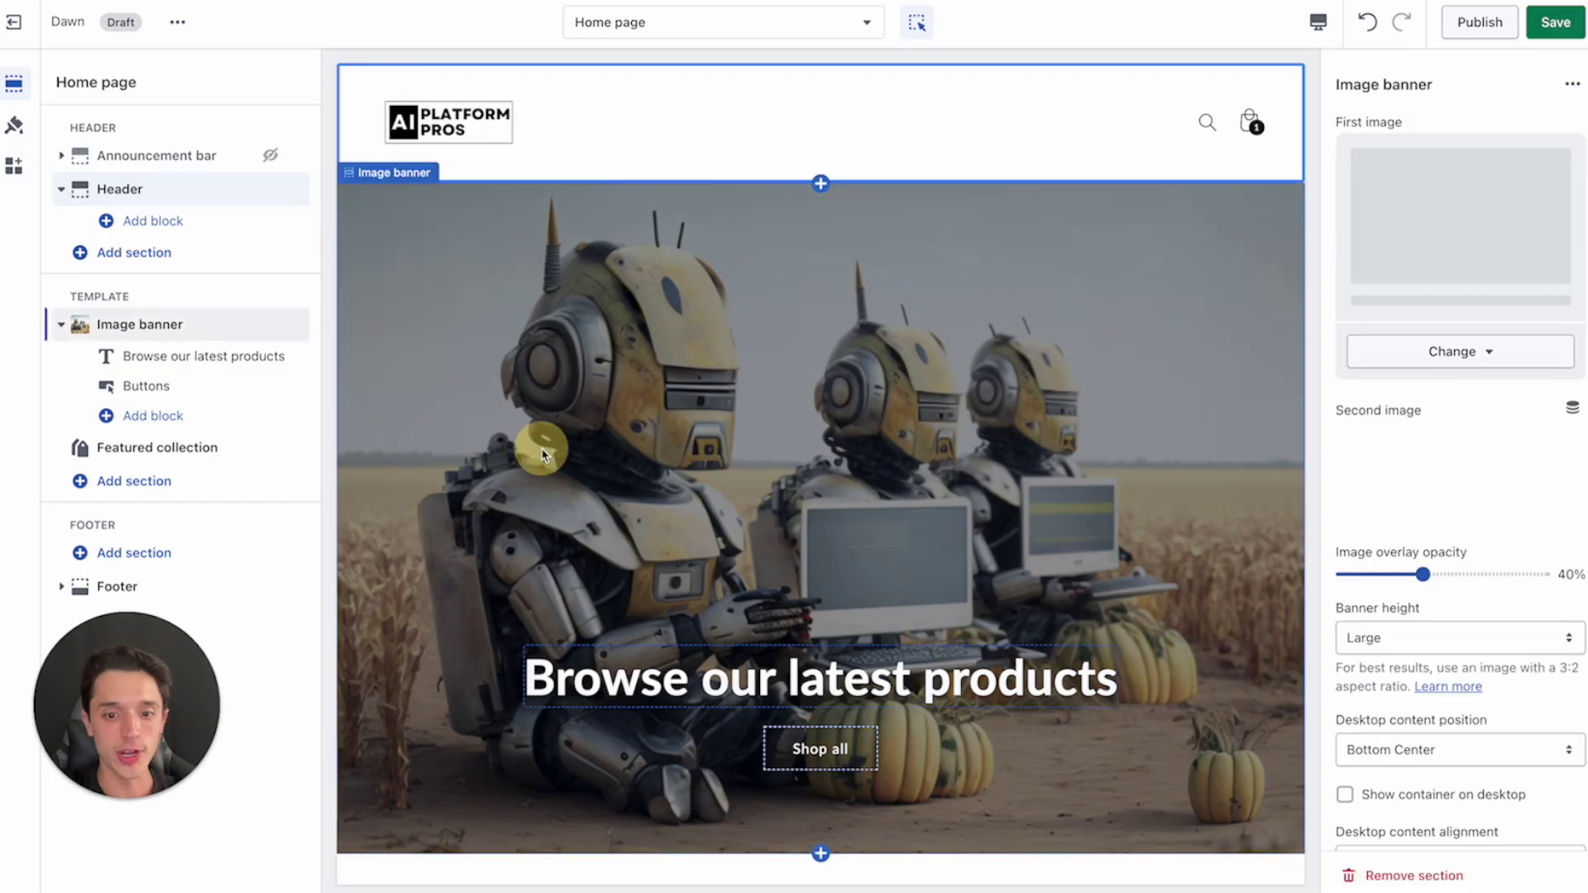
scroll(1396, 564, down, 2)
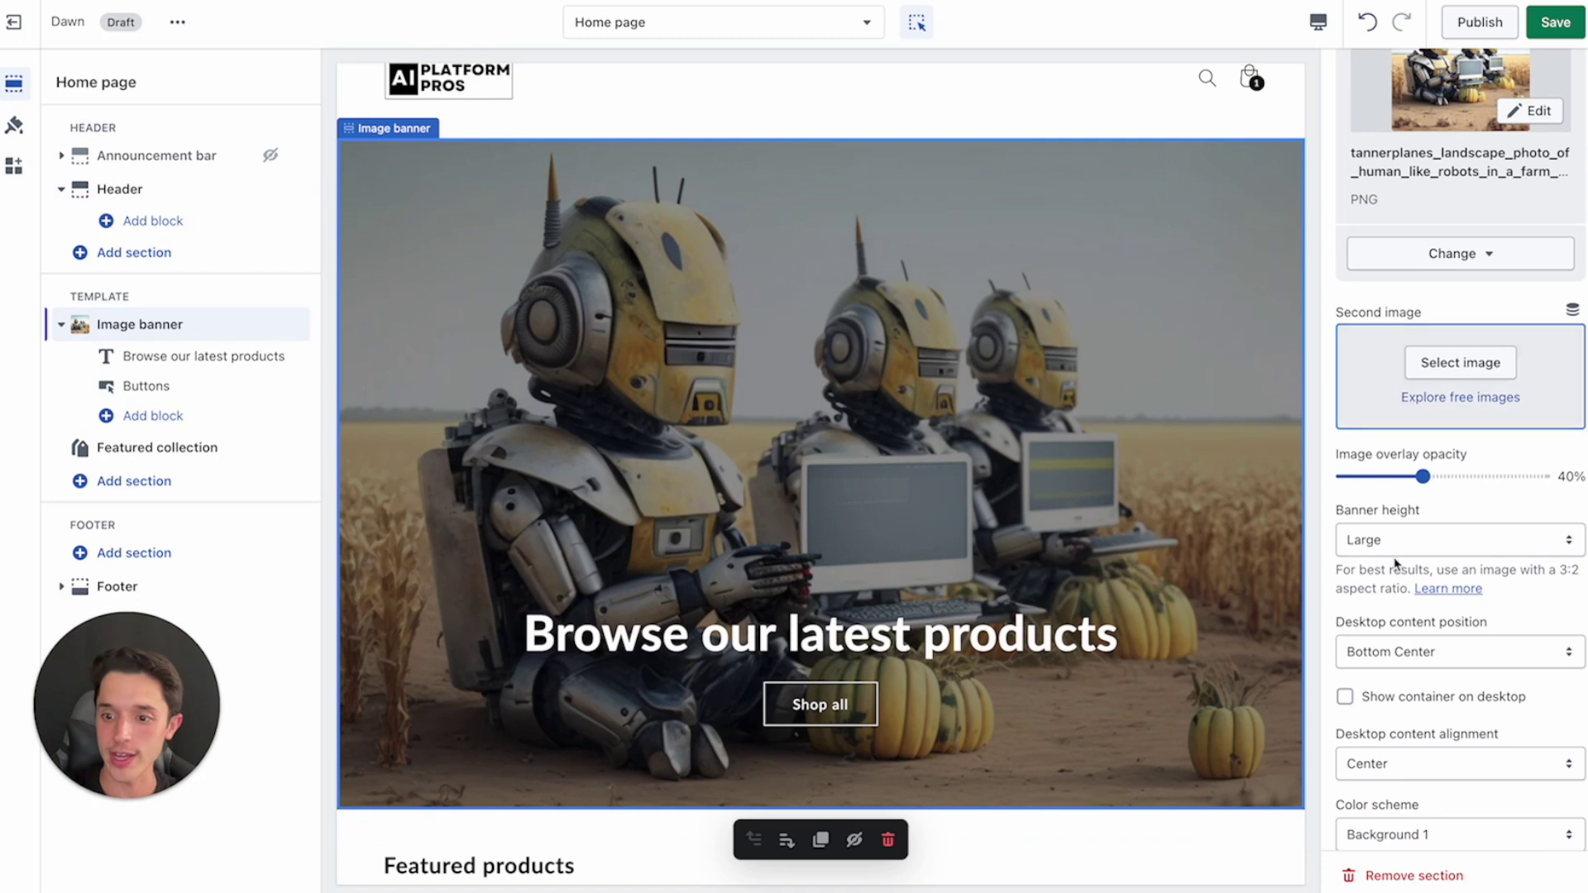
drag(1422, 458, 1241, 419)
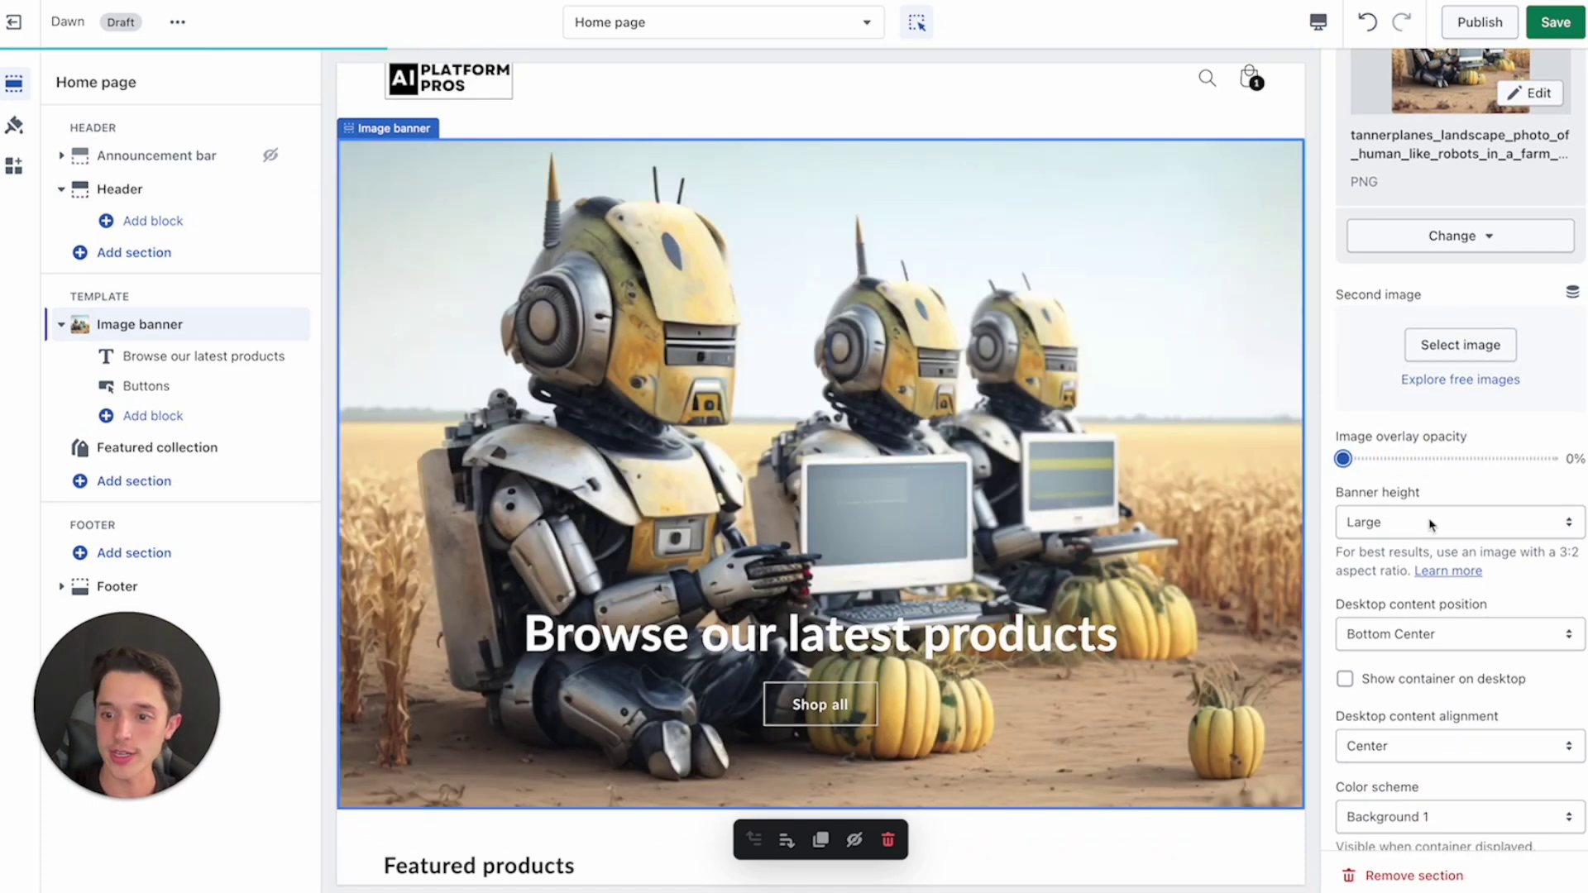
scroll(1431, 523, down, 1)
scroll(1431, 524, down, 4)
- Remove the "Browse our latest products" heading and the "Shop all" buttons block from the image banner
click(761, 641)
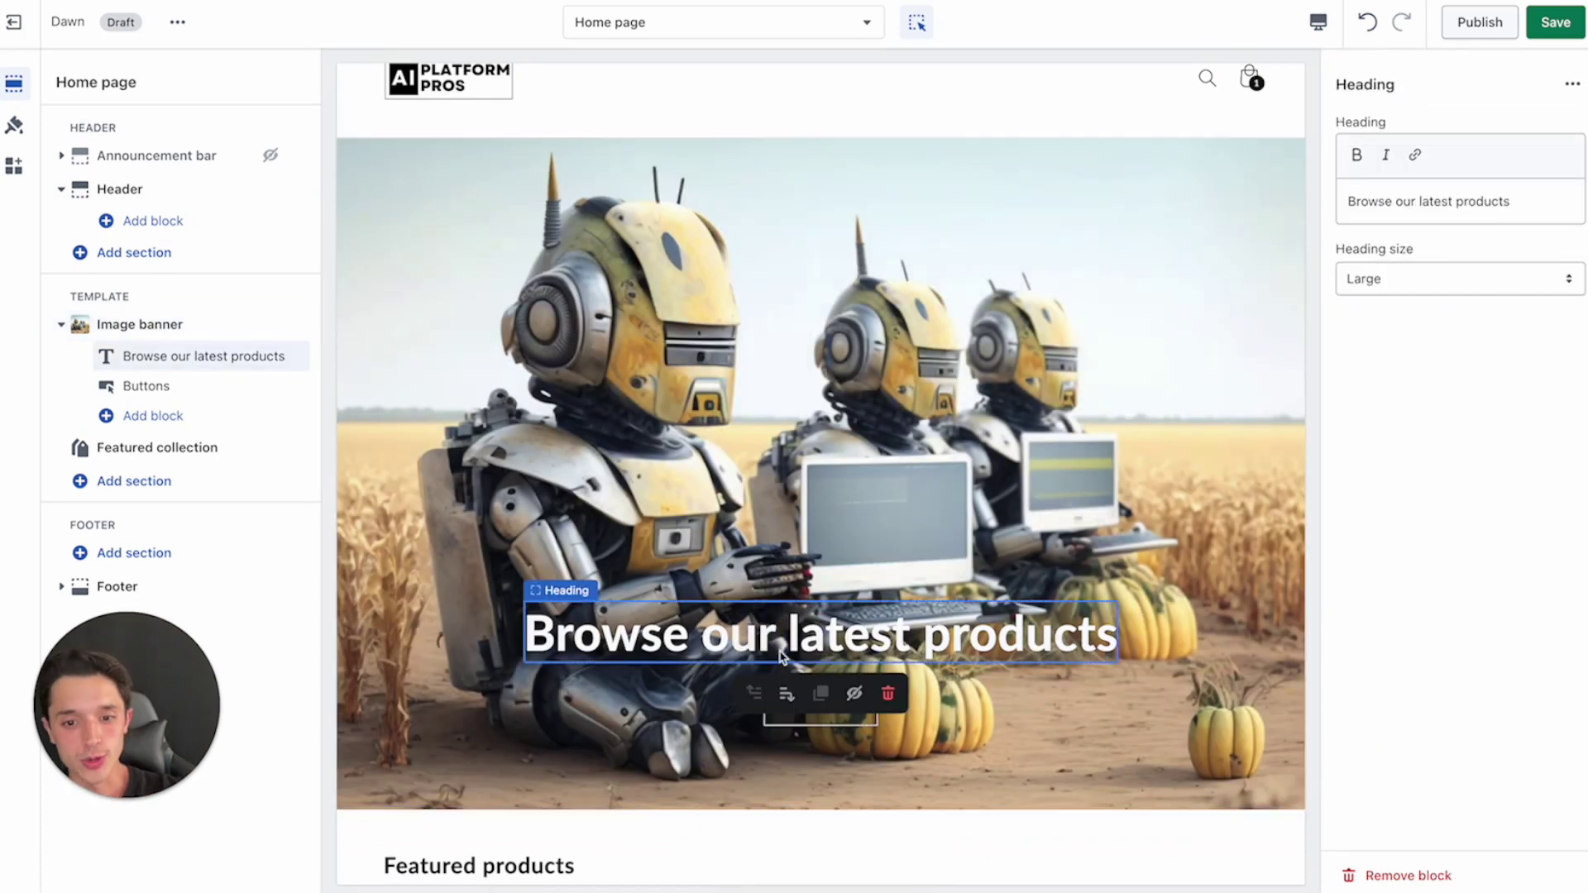
click(890, 695)
click(831, 704)
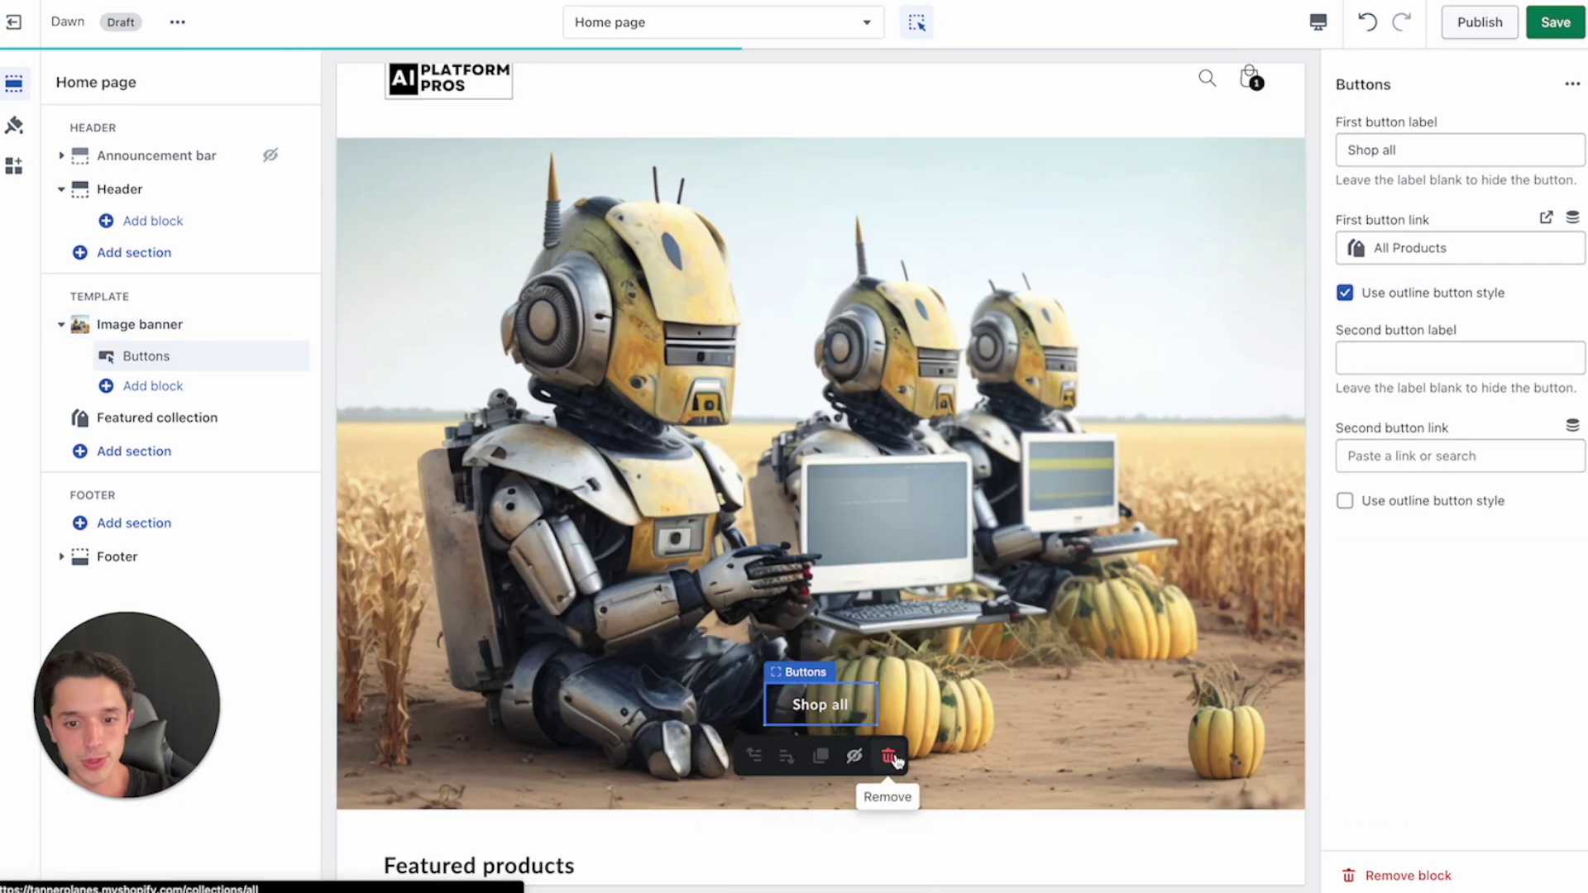
click(893, 754)
- Preview the home page in the mobile view and return to the desktop view
click(967, 75)
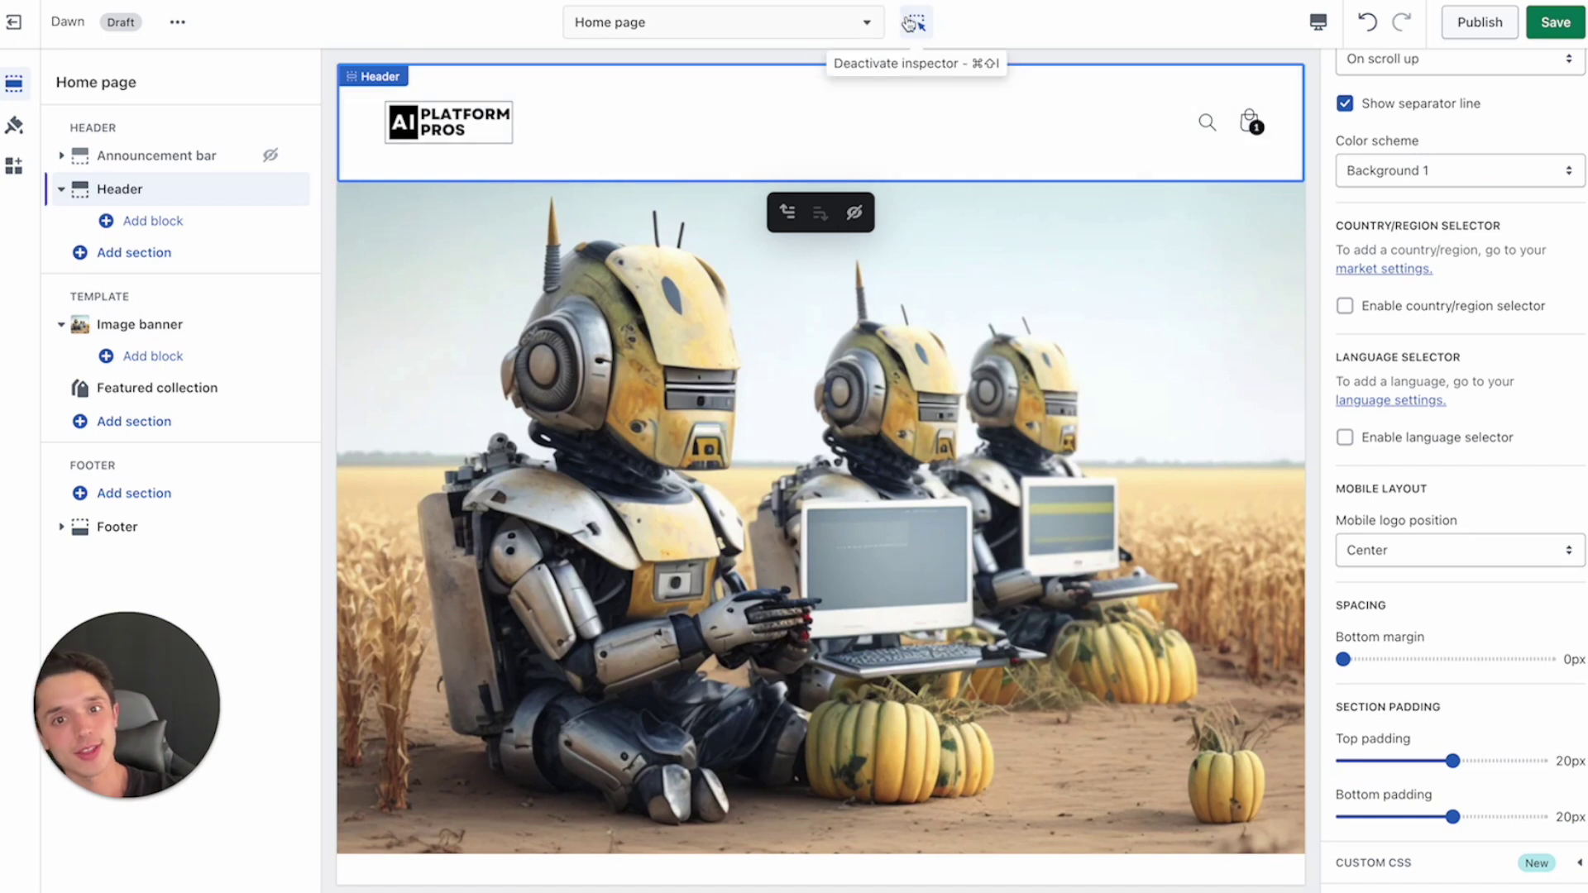
click(1321, 39)
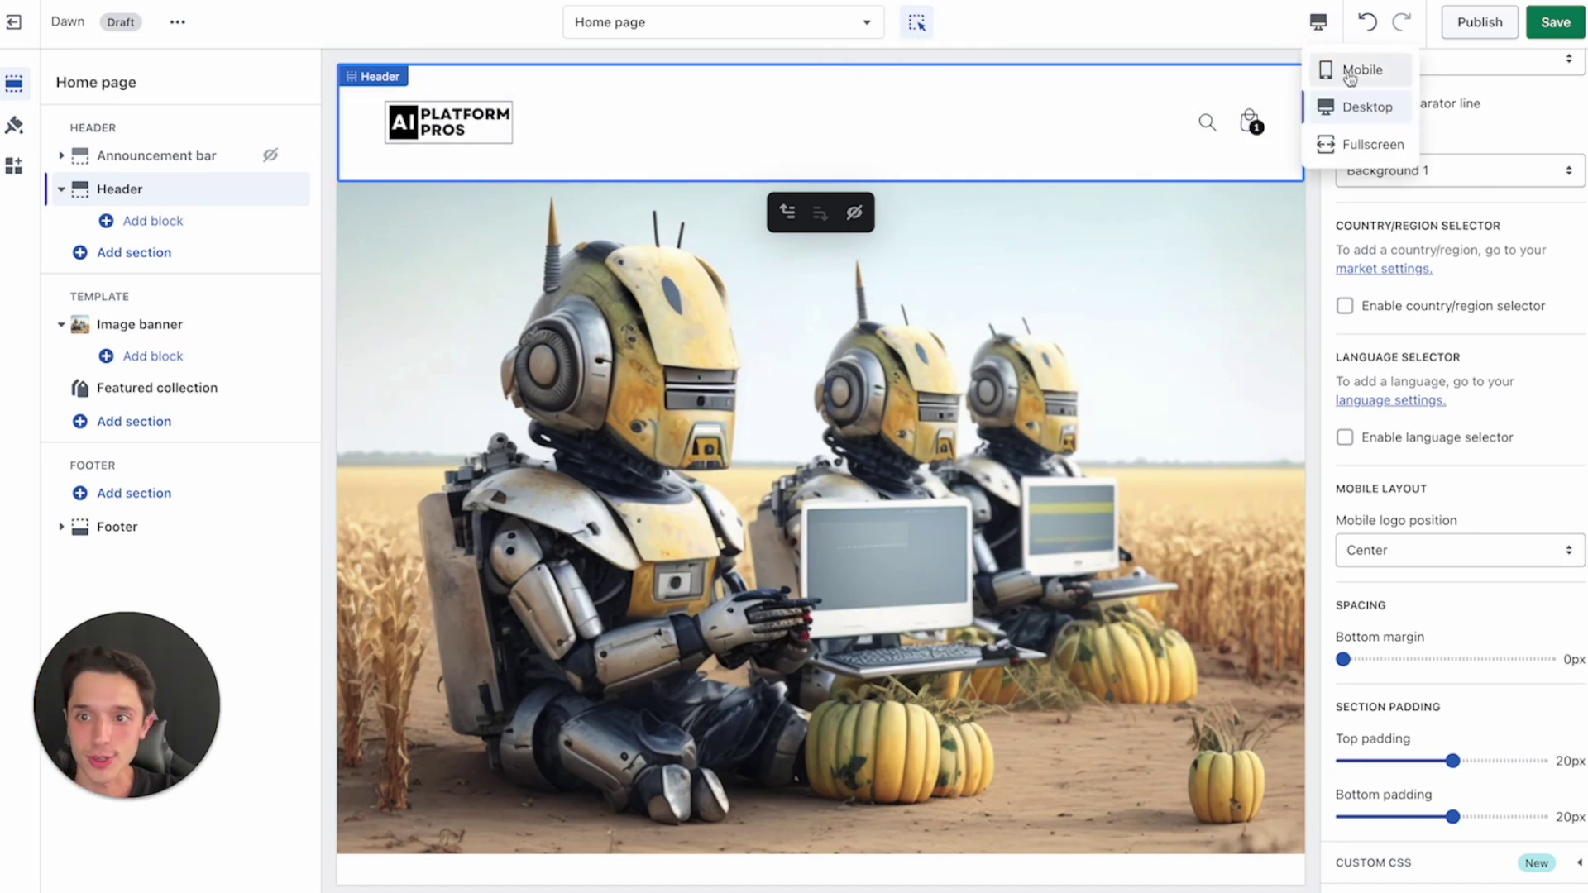
click(1349, 68)
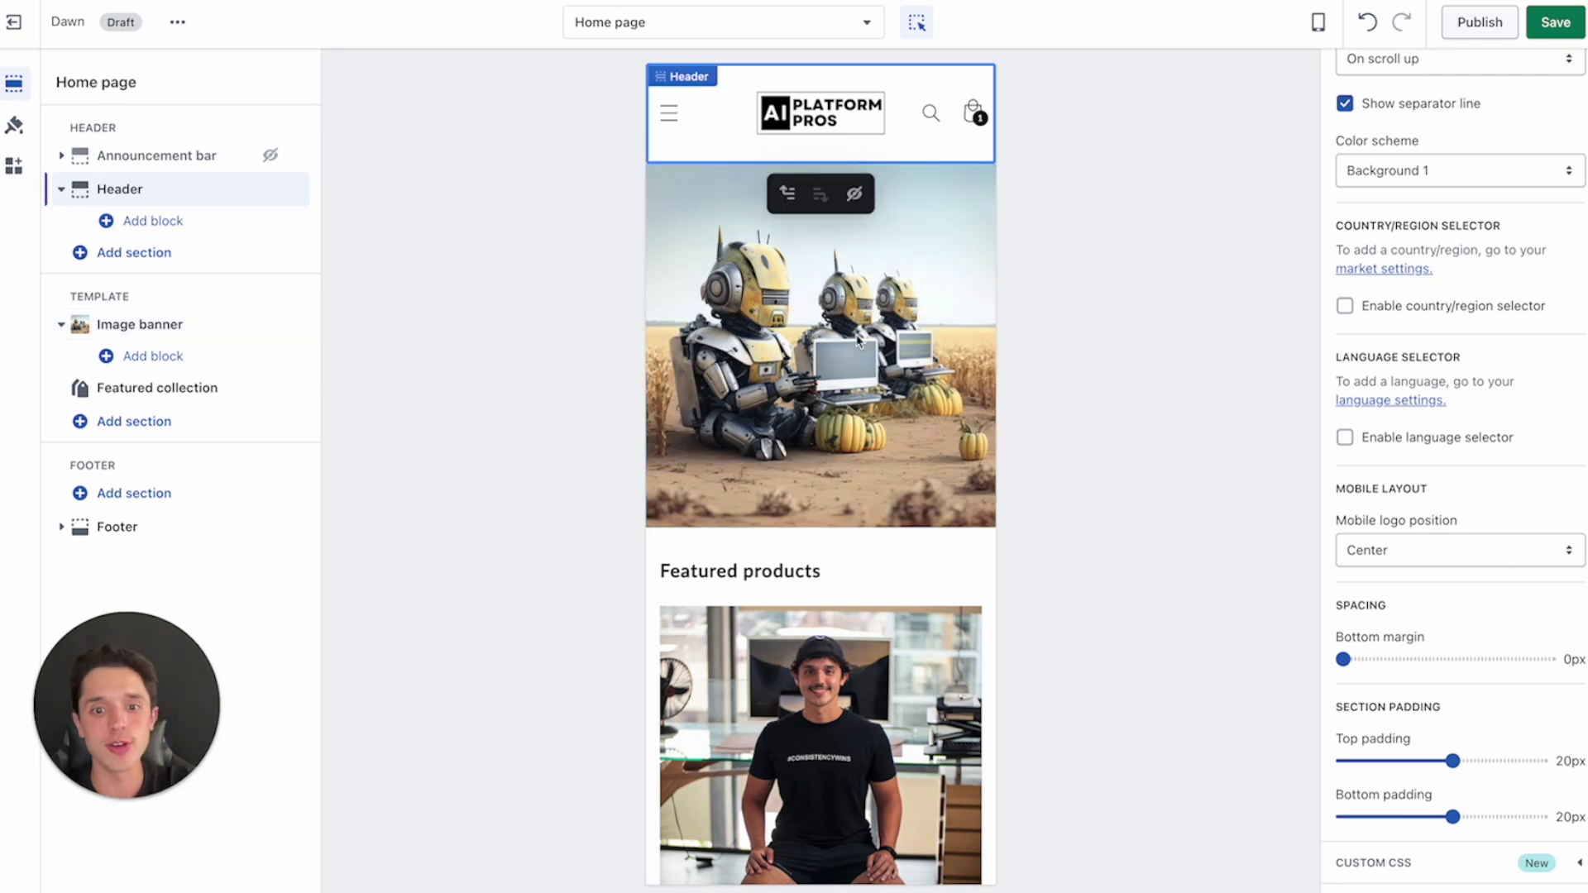
click(1319, 23)
click(1323, 106)
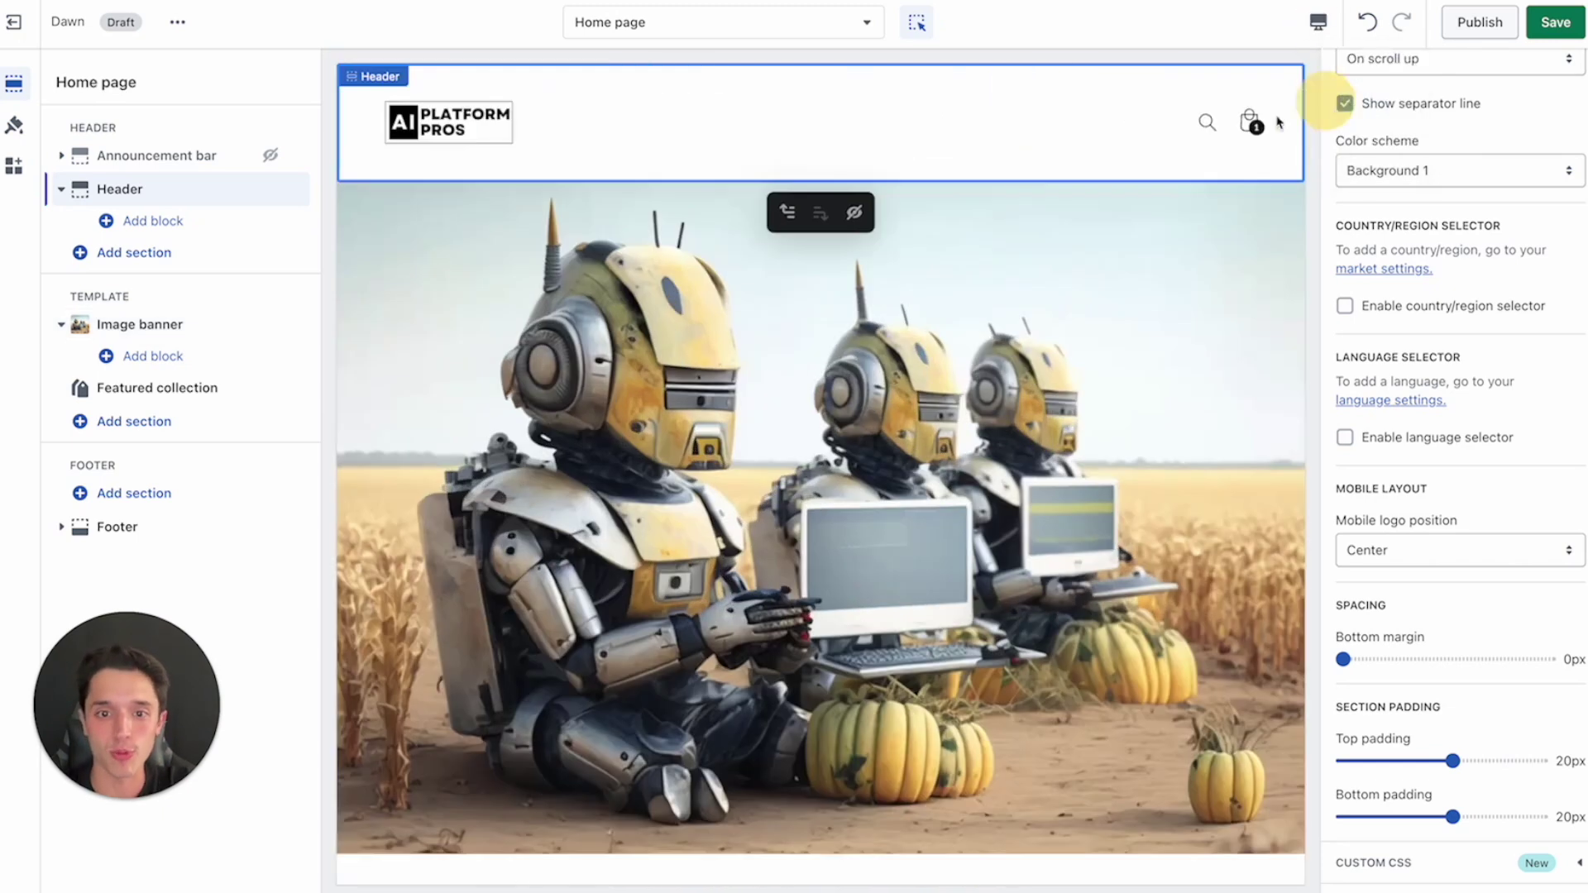
- Look over the header and robot banner on the home page and save the theme changes
scroll(782, 579, down, 2)
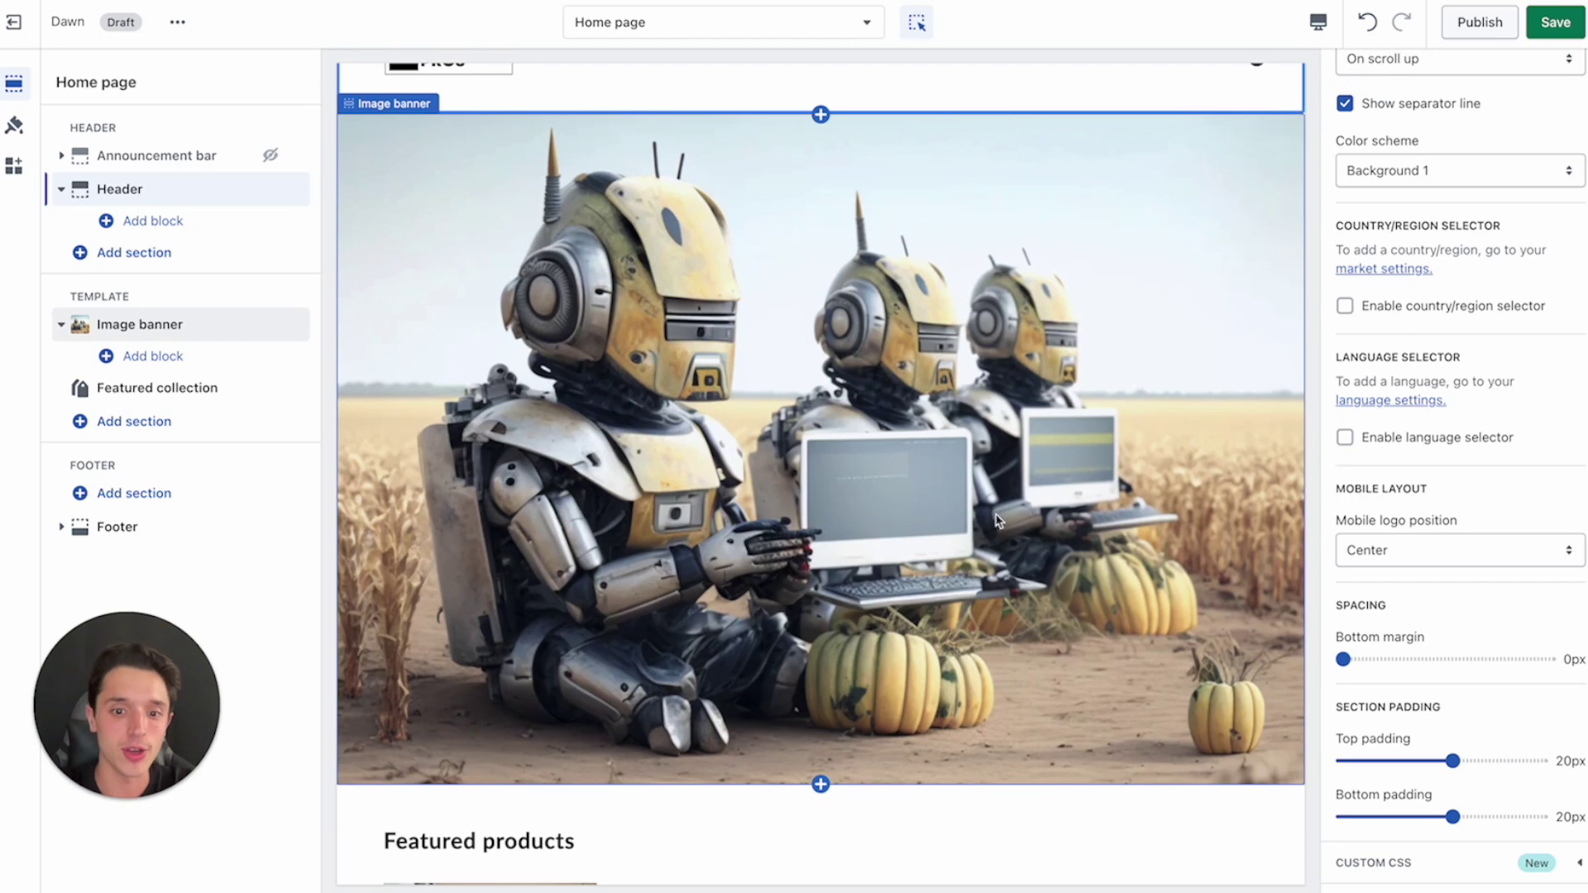
scroll(835, 502, up, 2)
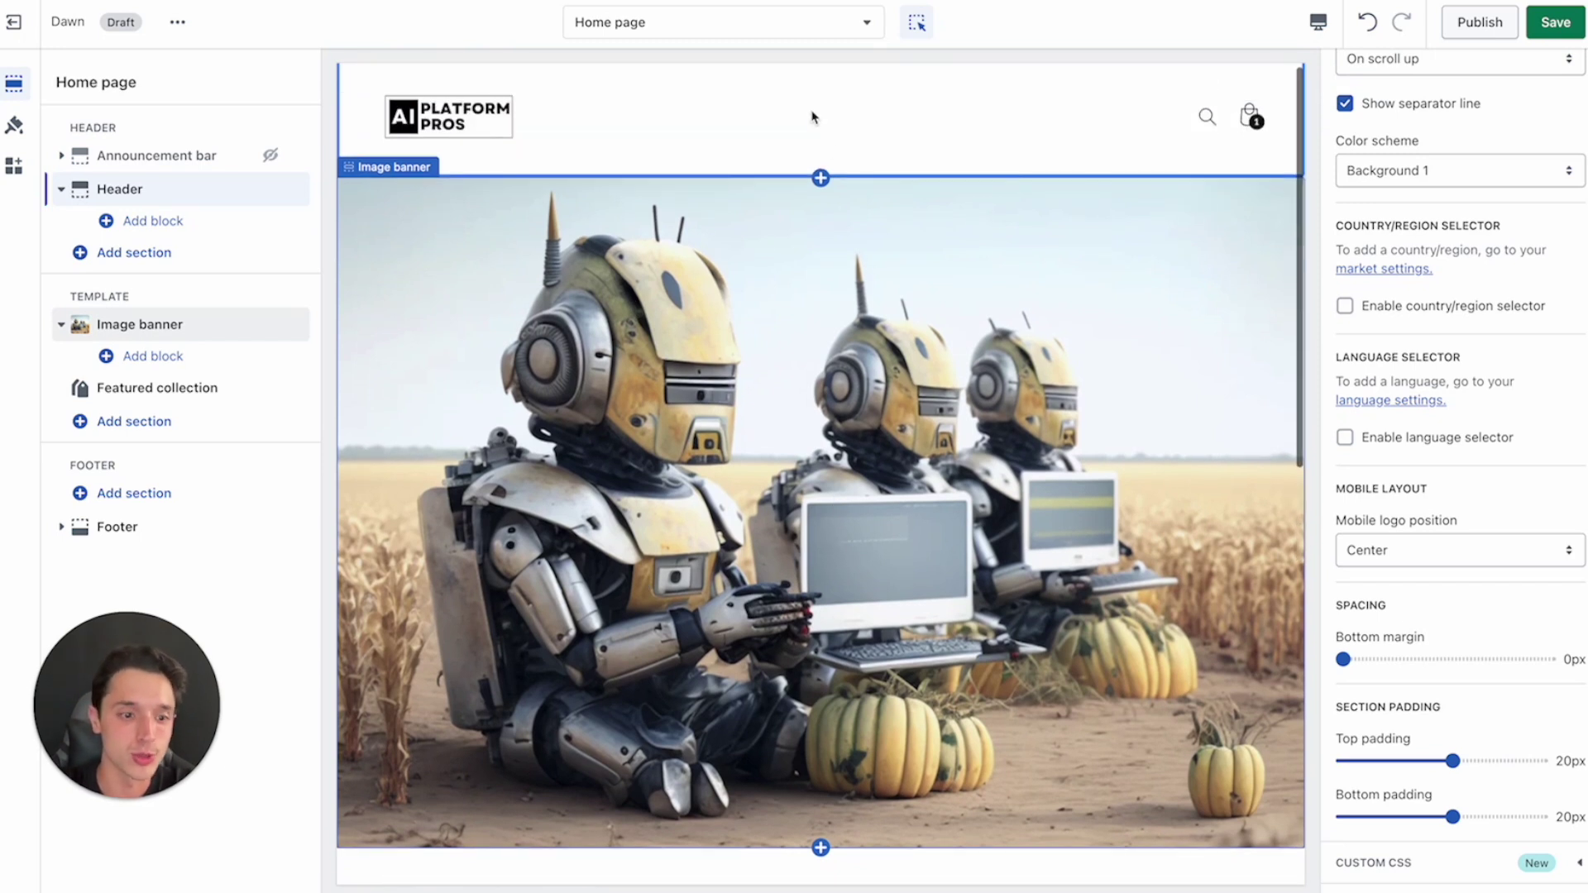
scroll(571, 587, down, 1)
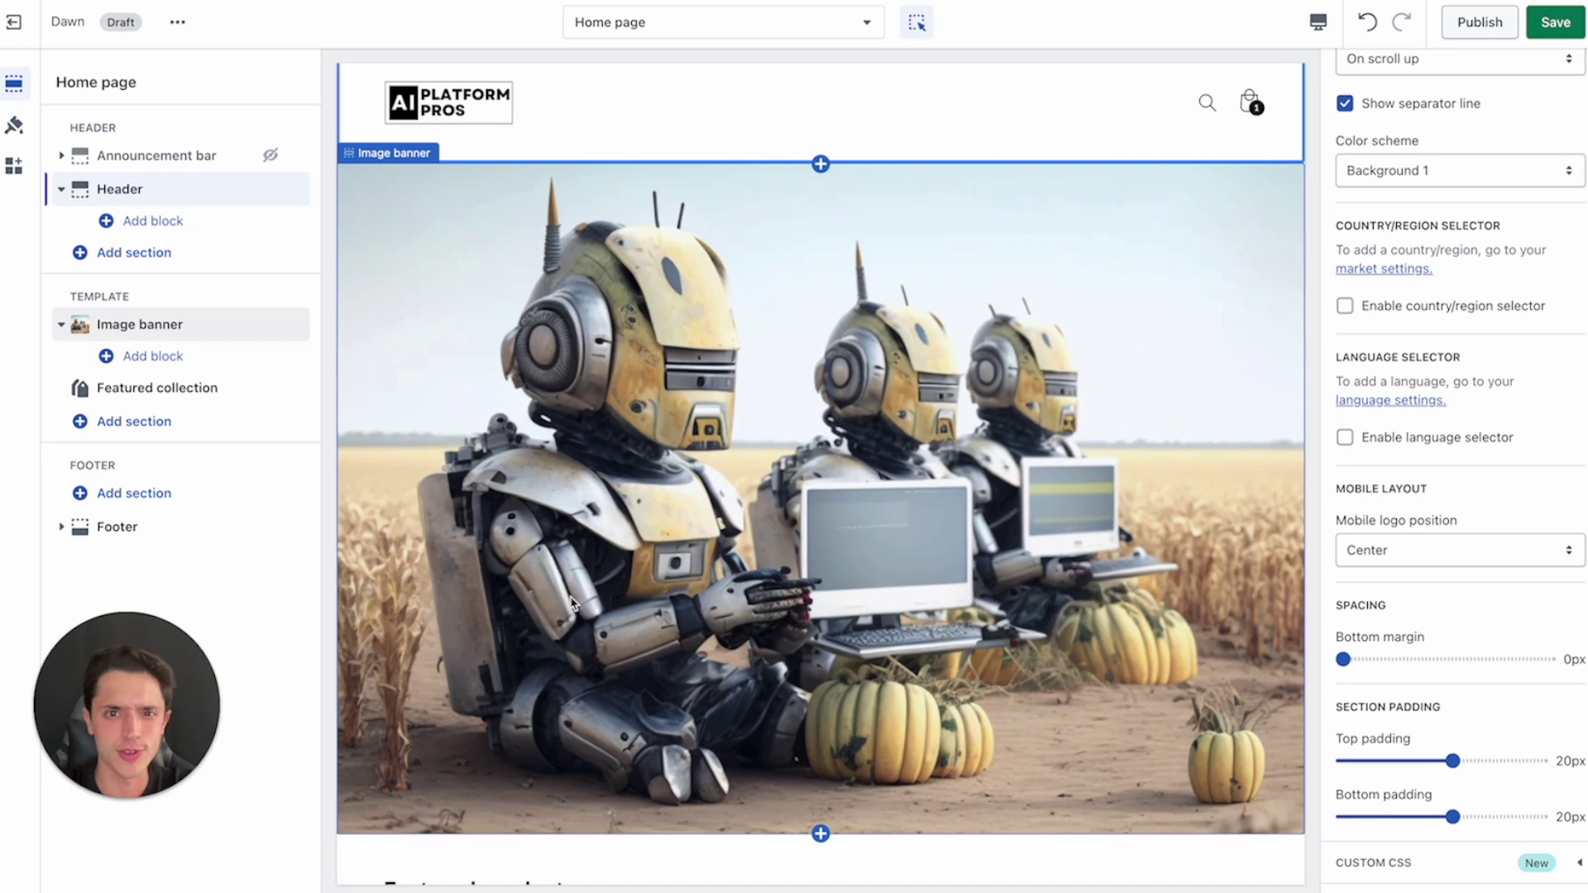
scroll(571, 604, down, 1)
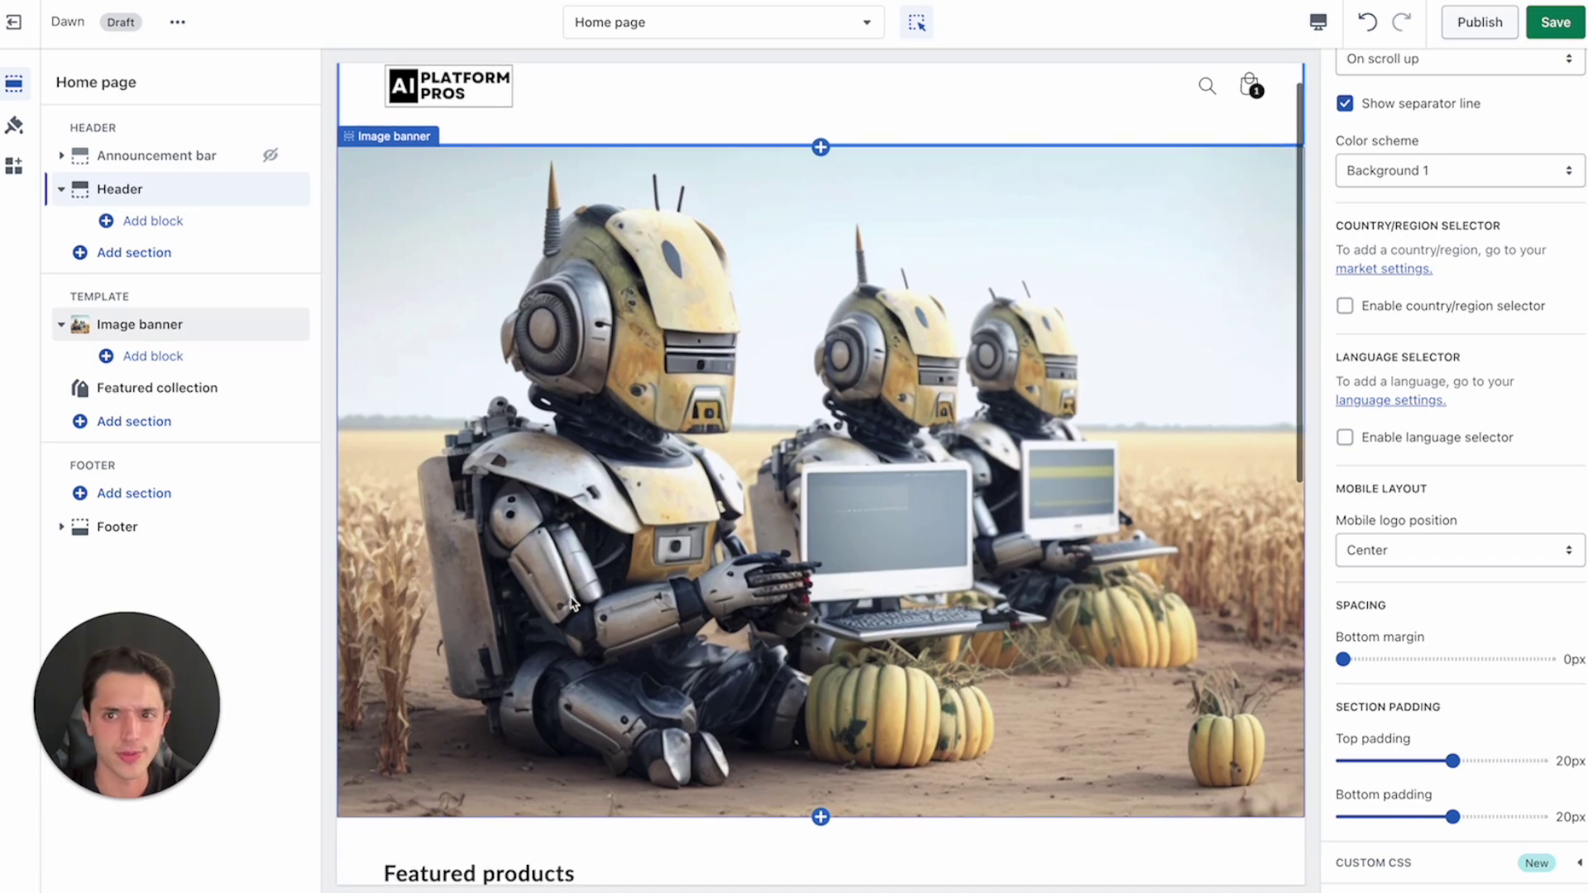
click(1555, 22)
- Add a Collapsible content section between the image banner and the featured collection
click(820, 519)
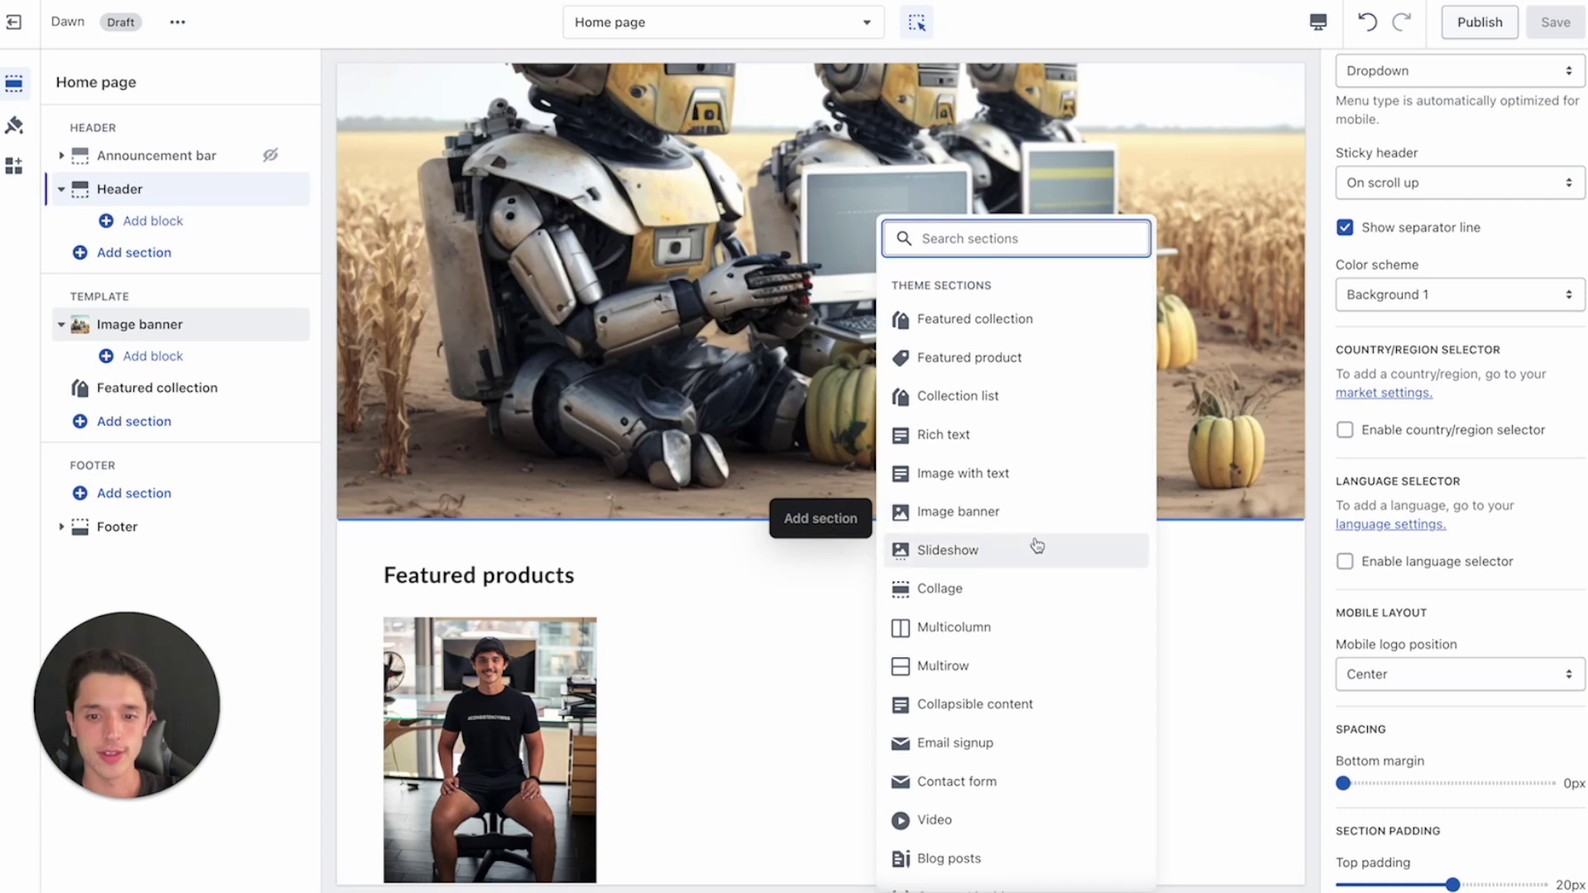
click(999, 713)
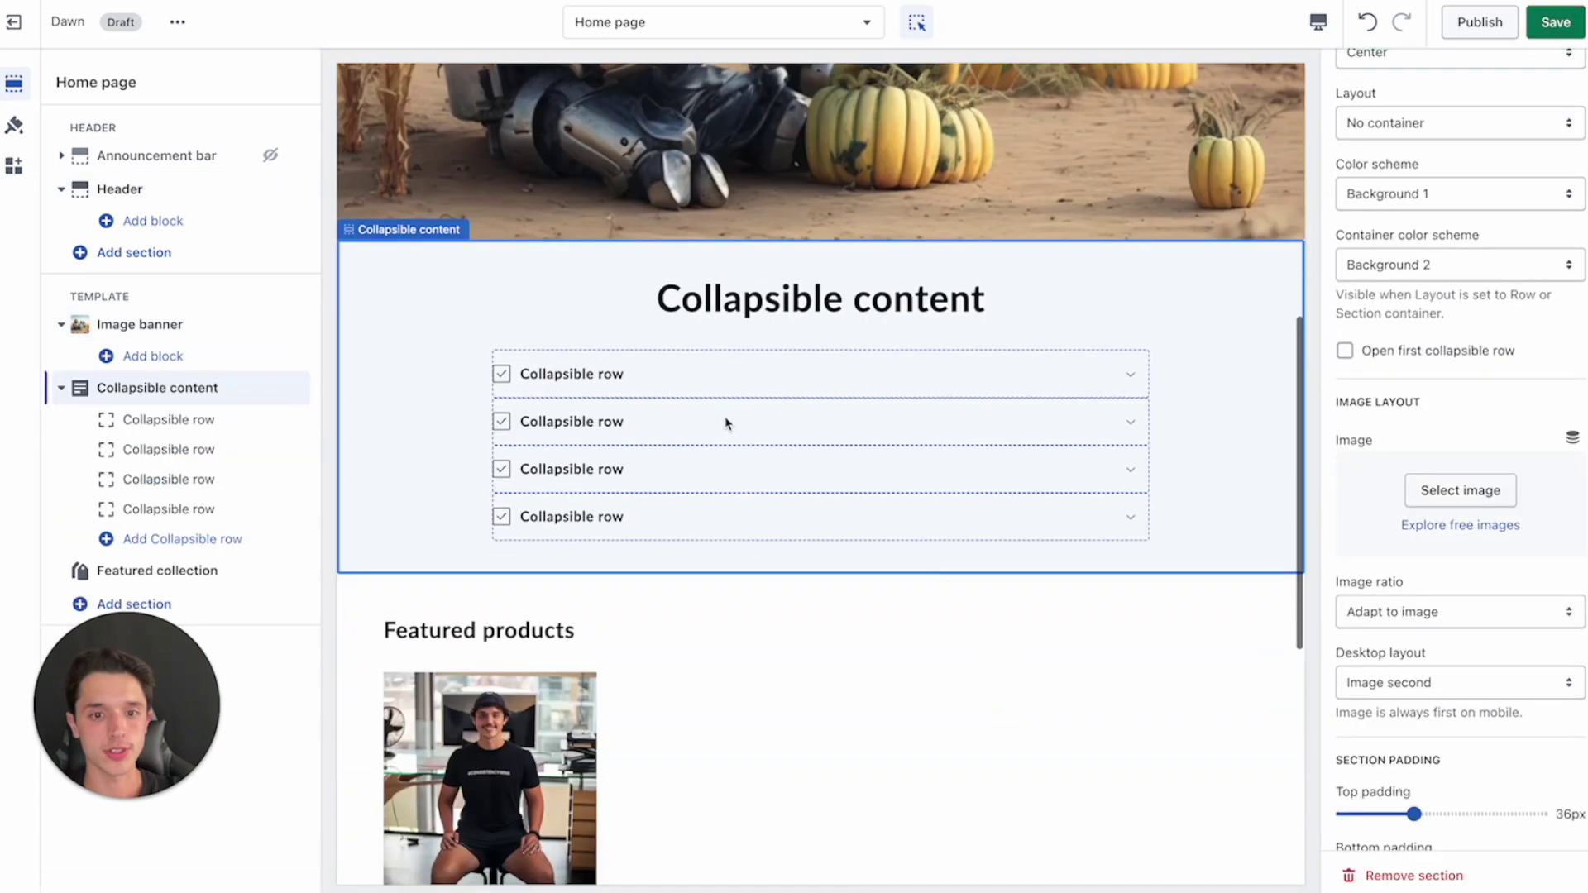
scroll(765, 309, up, 7)
scroll(662, 526, down, 5)
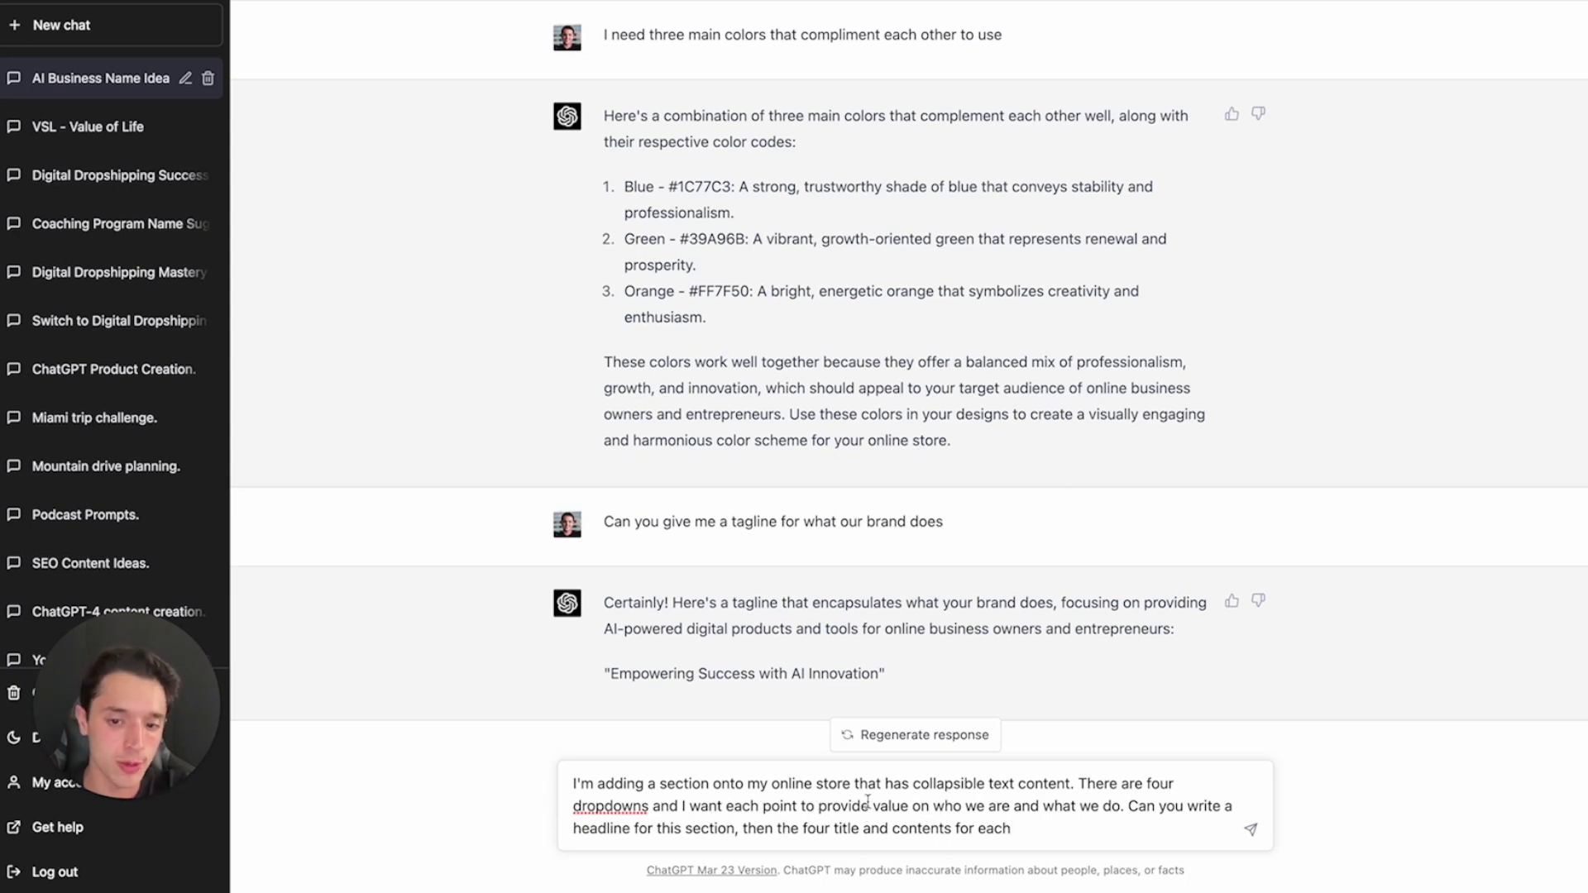
- In ChatGPT, submit the request for a headline plus four titles and contents for the store's collapsible text section
key(Return)
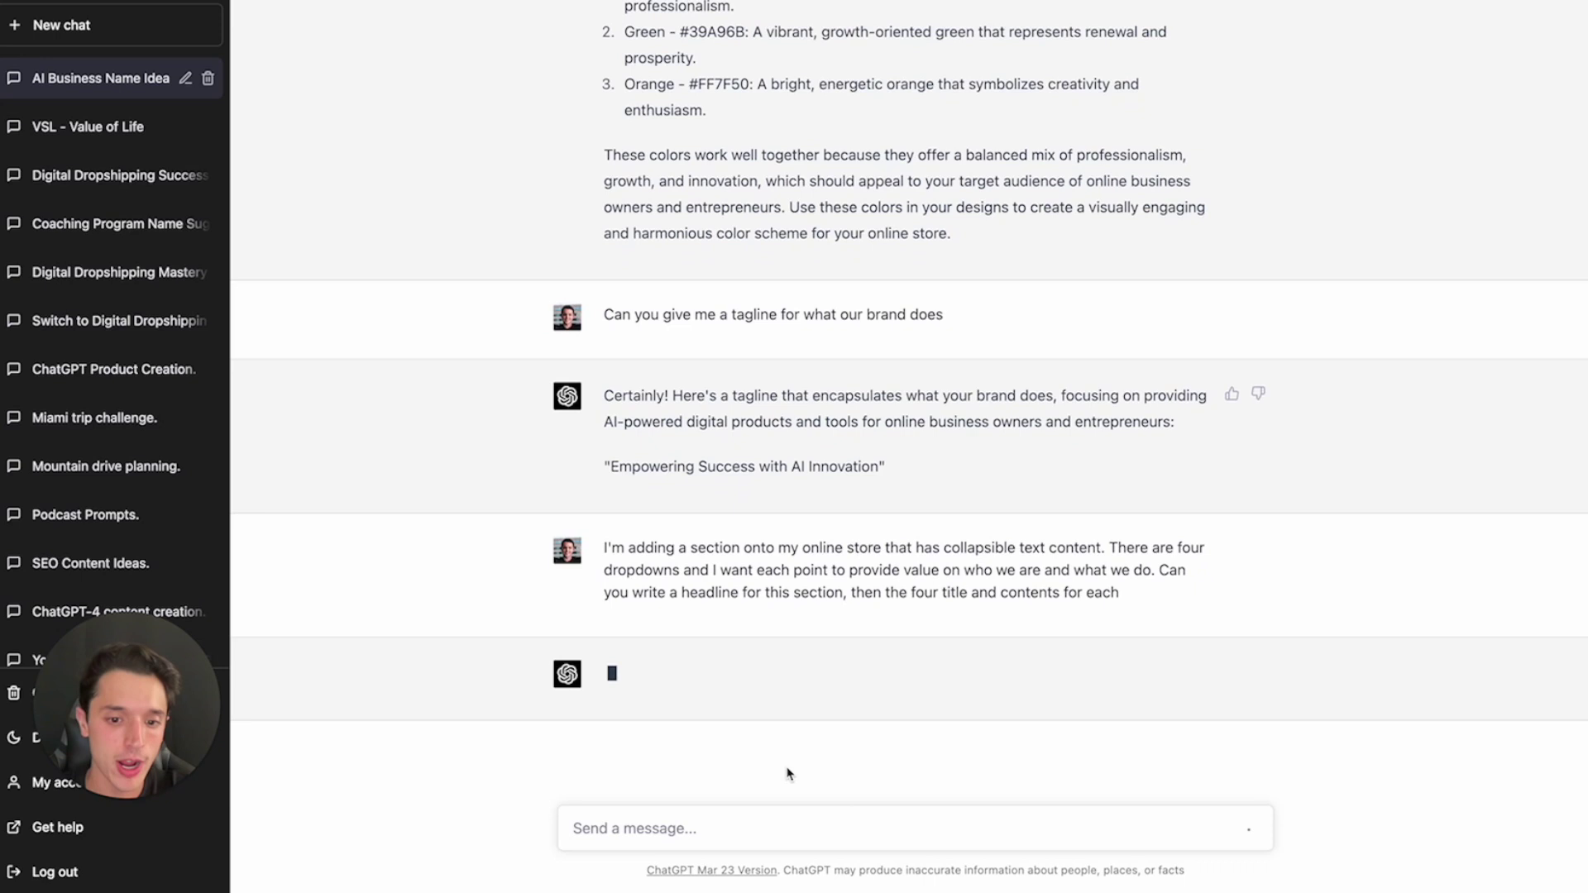
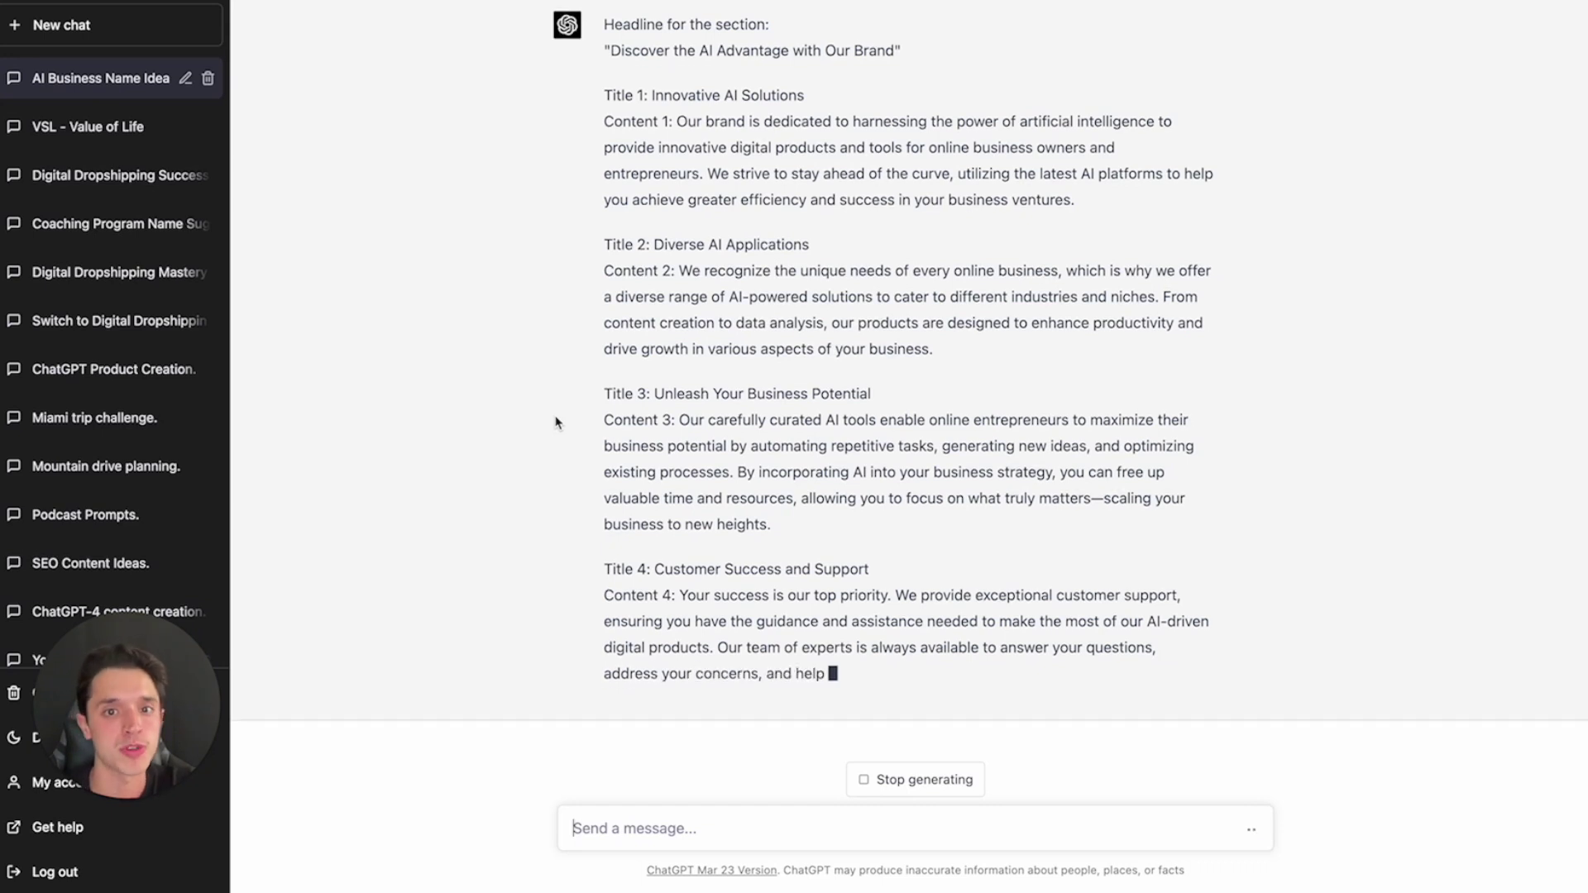
- Ask ChatGPT for a less wordy, widely understandable version with more details on providing digital solutions that increase profits and efficiency in an online business
text(Make it less wordy,)
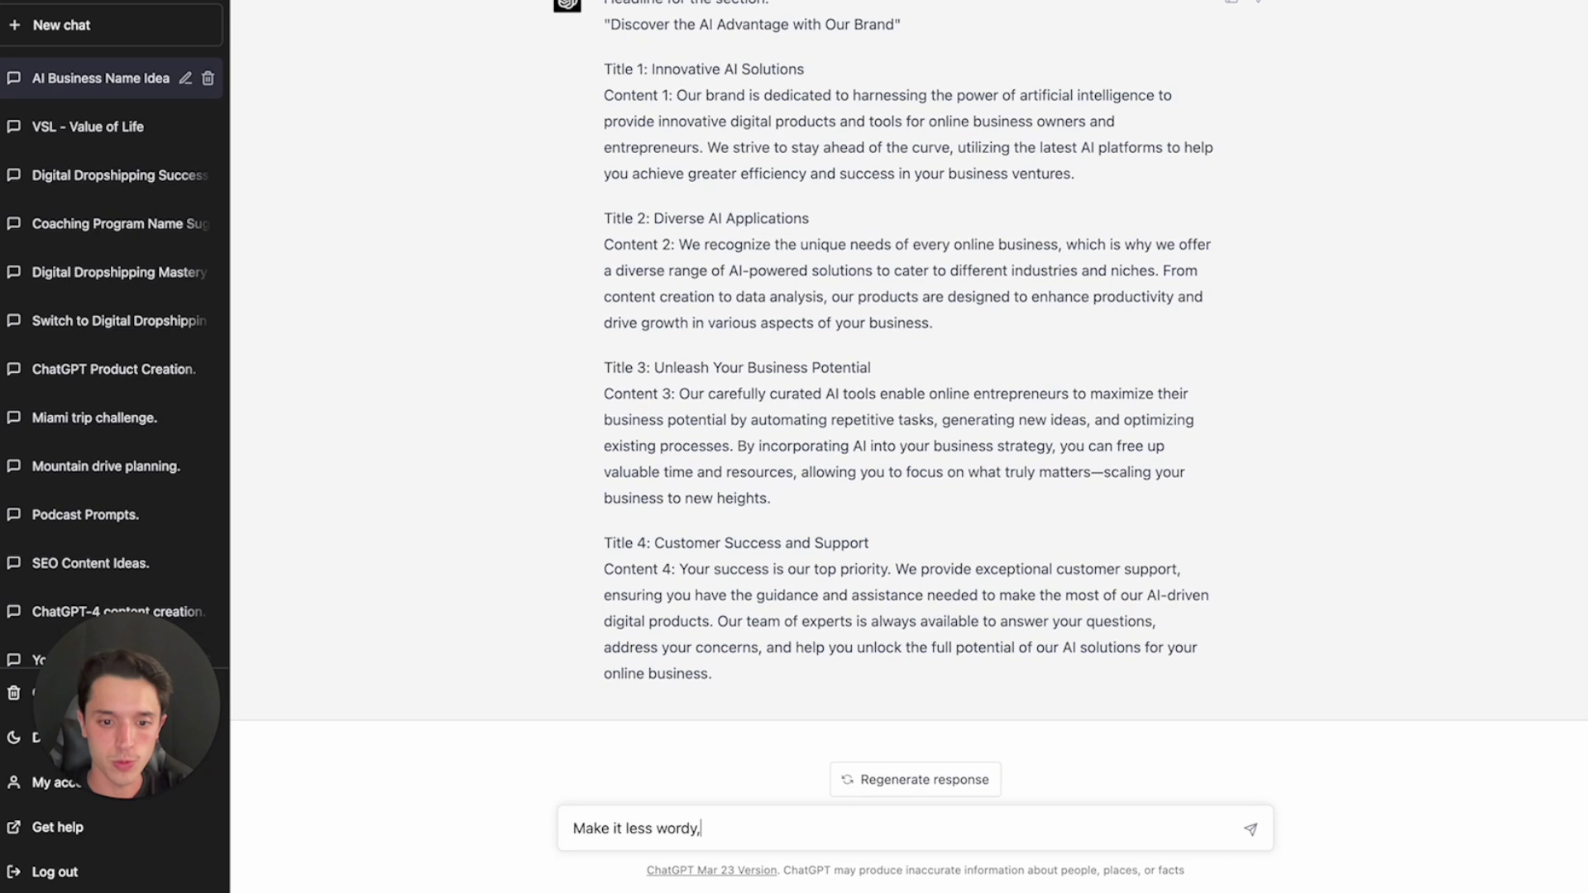
text( and understandable for anyone to reach. but give more details on )
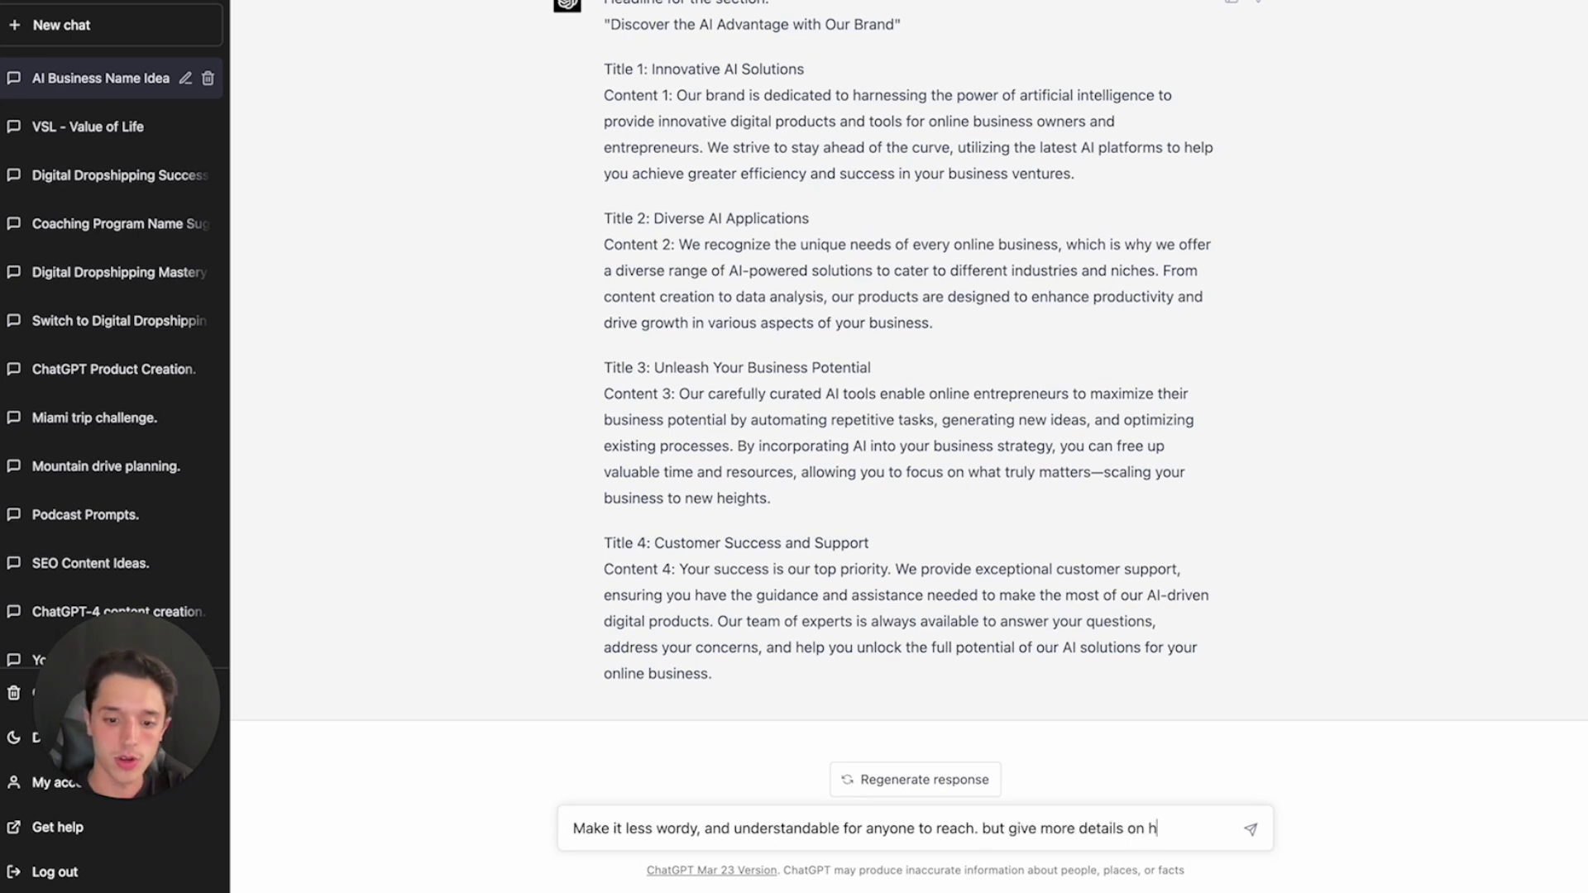
text(how we prov)
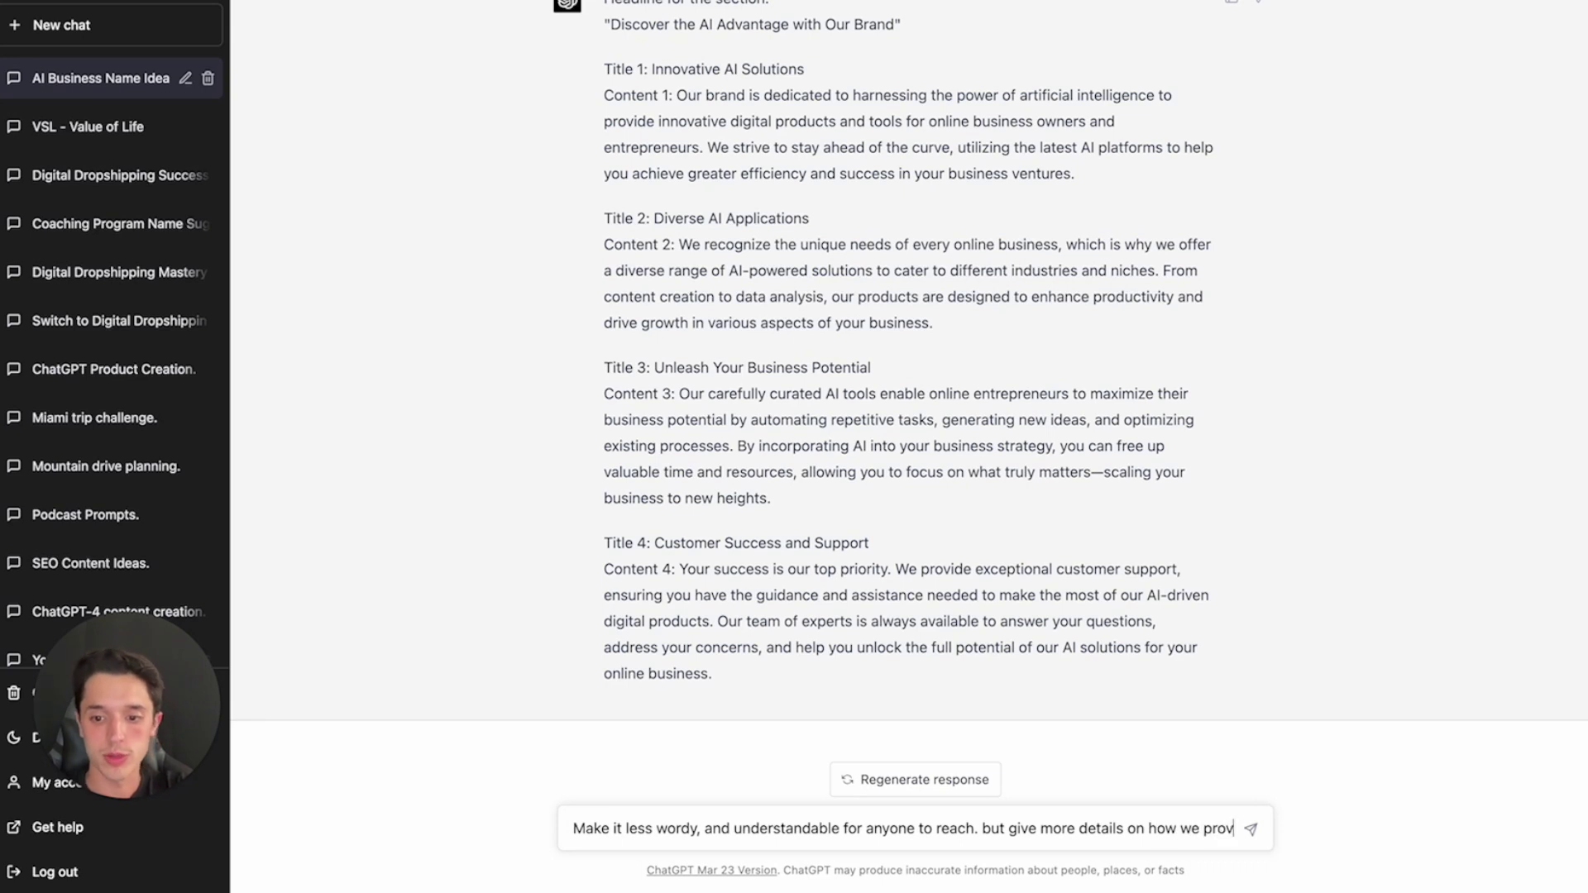
text(ide digital solutions to increase profits and efficiency in your own online business.)
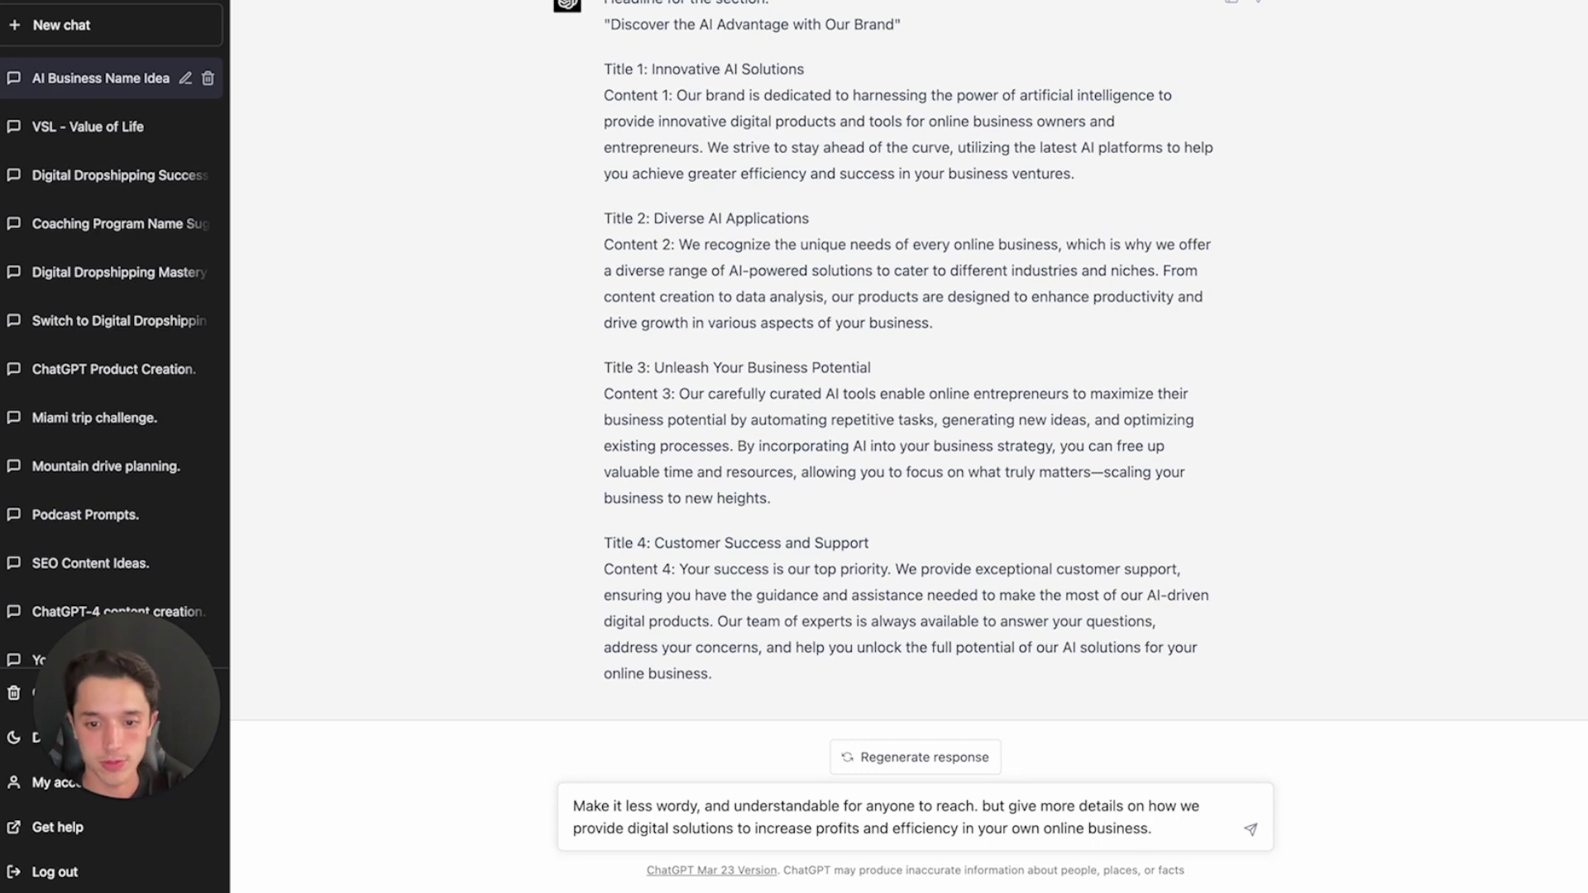
key(Return)
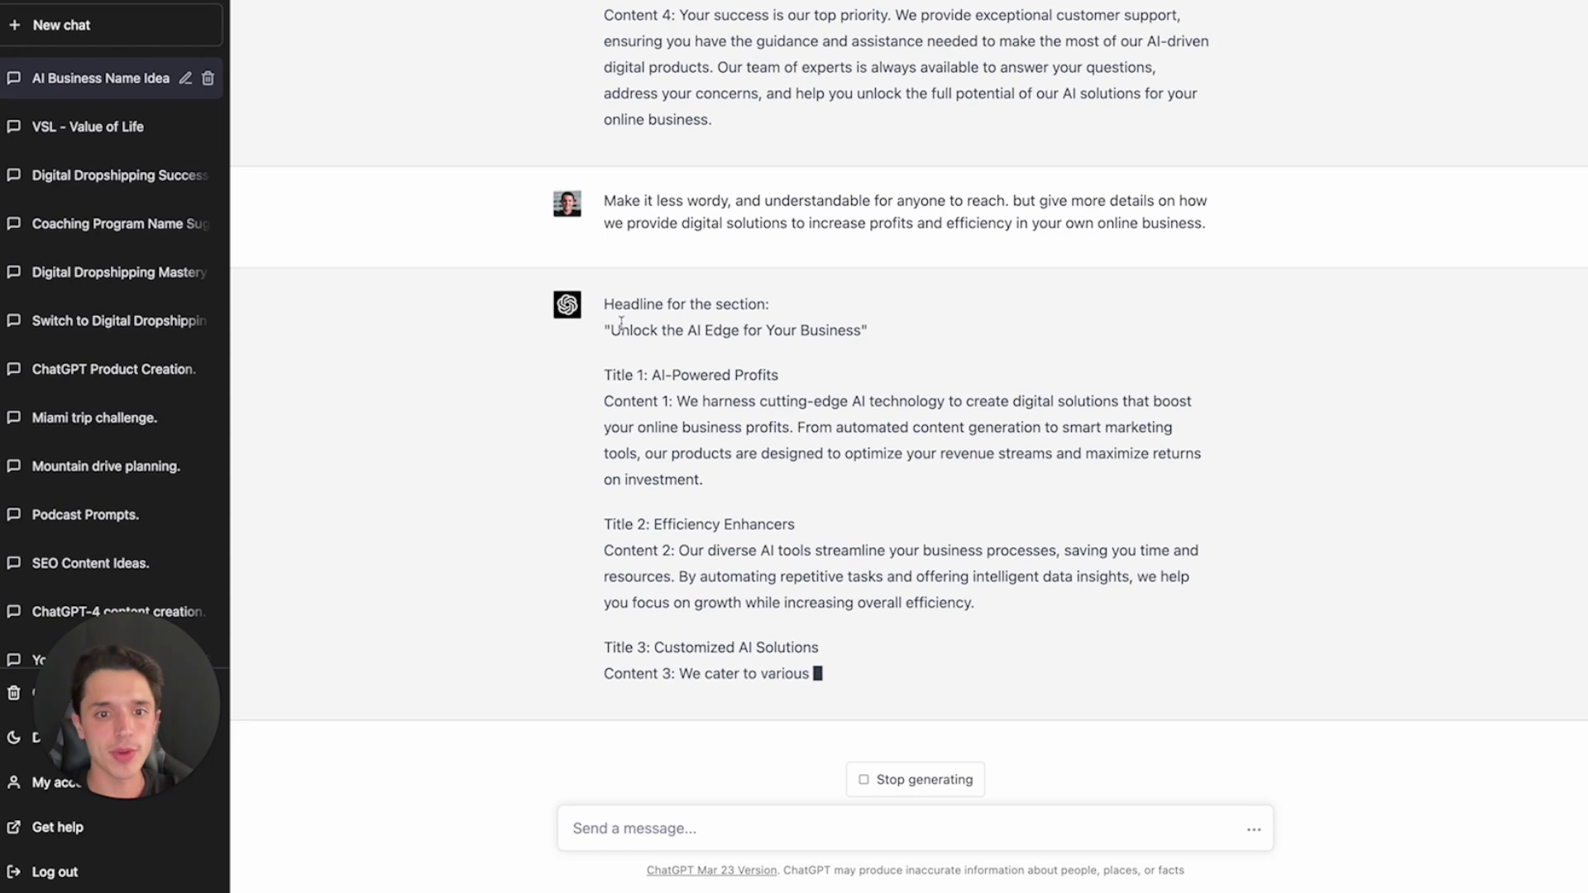
- Copy the headline "Unlock the AI Edge for Your Business" from ChatGPT into the heading of the Collapsible content section in the Shopify theme editor
drag(610, 330, 860, 329)
key(ctrl+c)
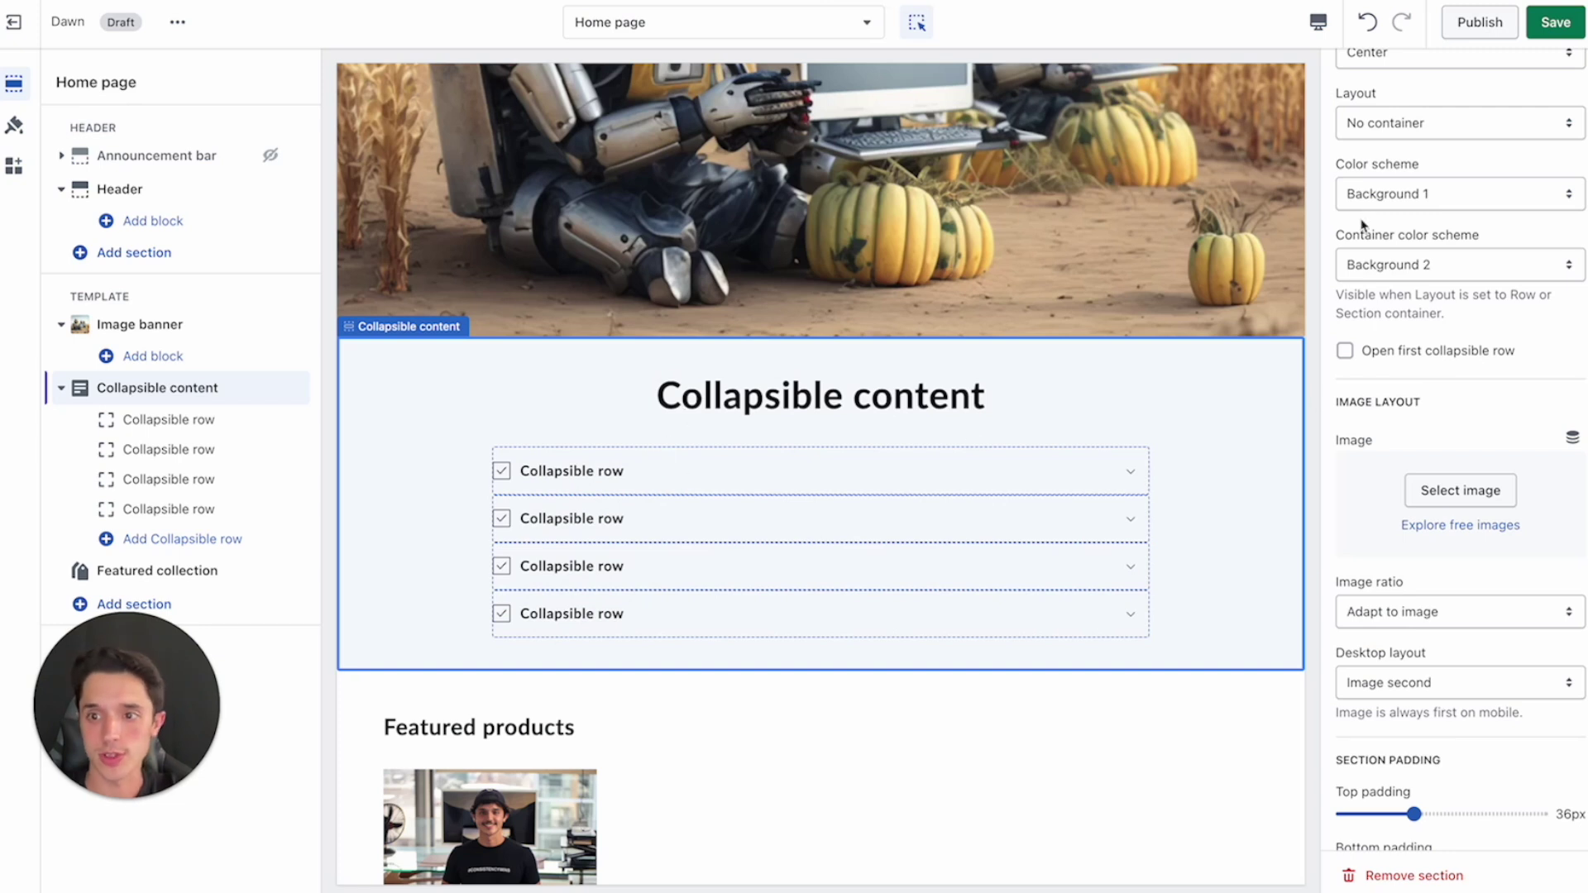
scroll(1379, 265, up, 5)
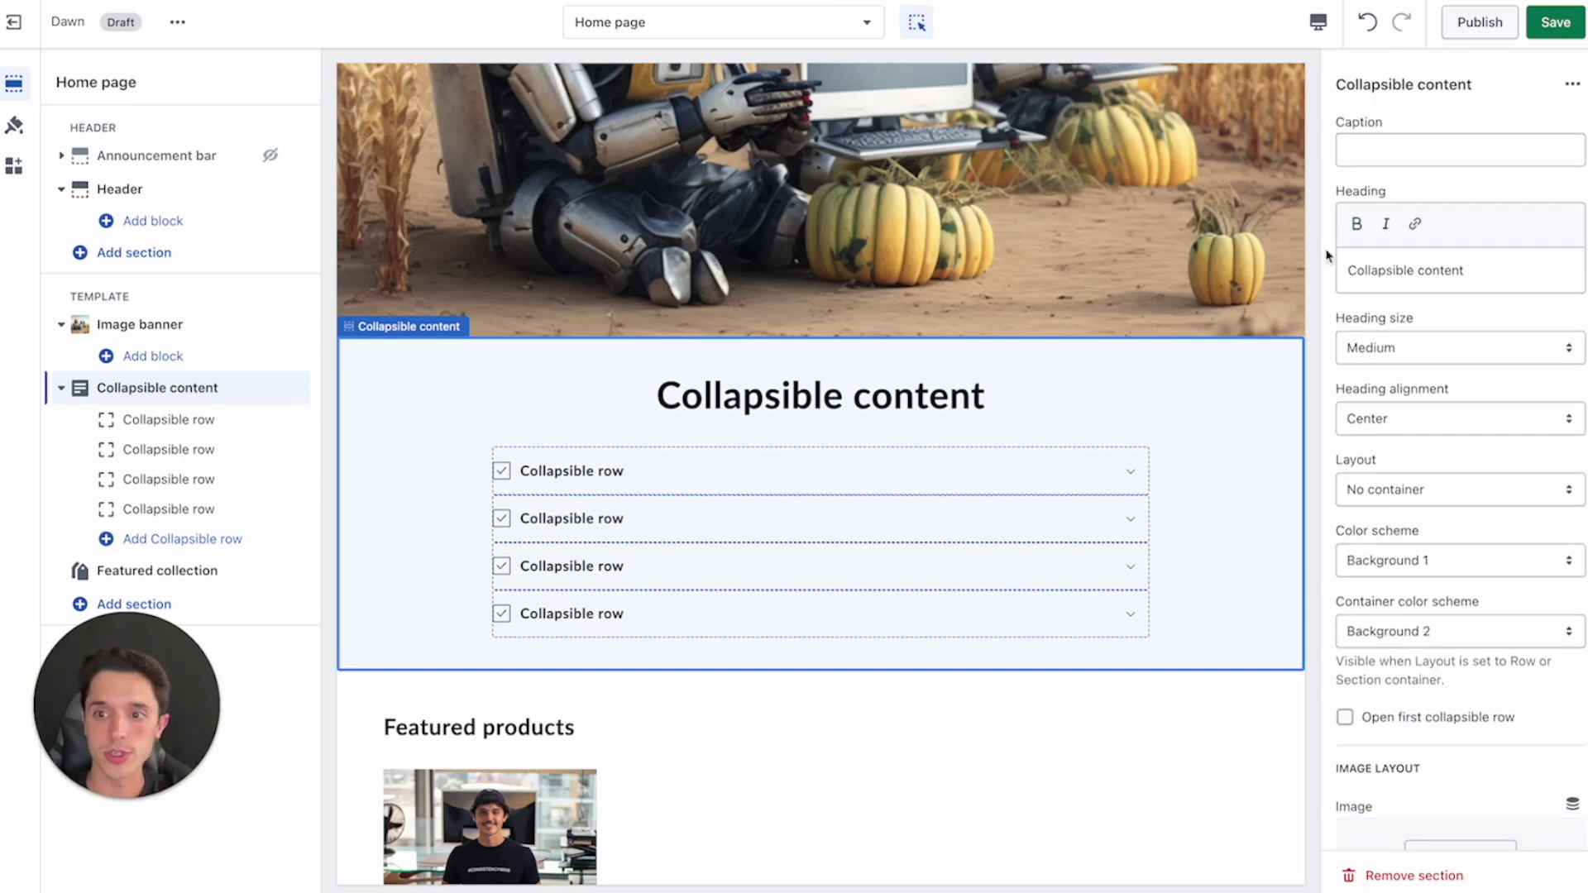
click(1411, 281)
key(ctrl+a)
key(ctrl+v)
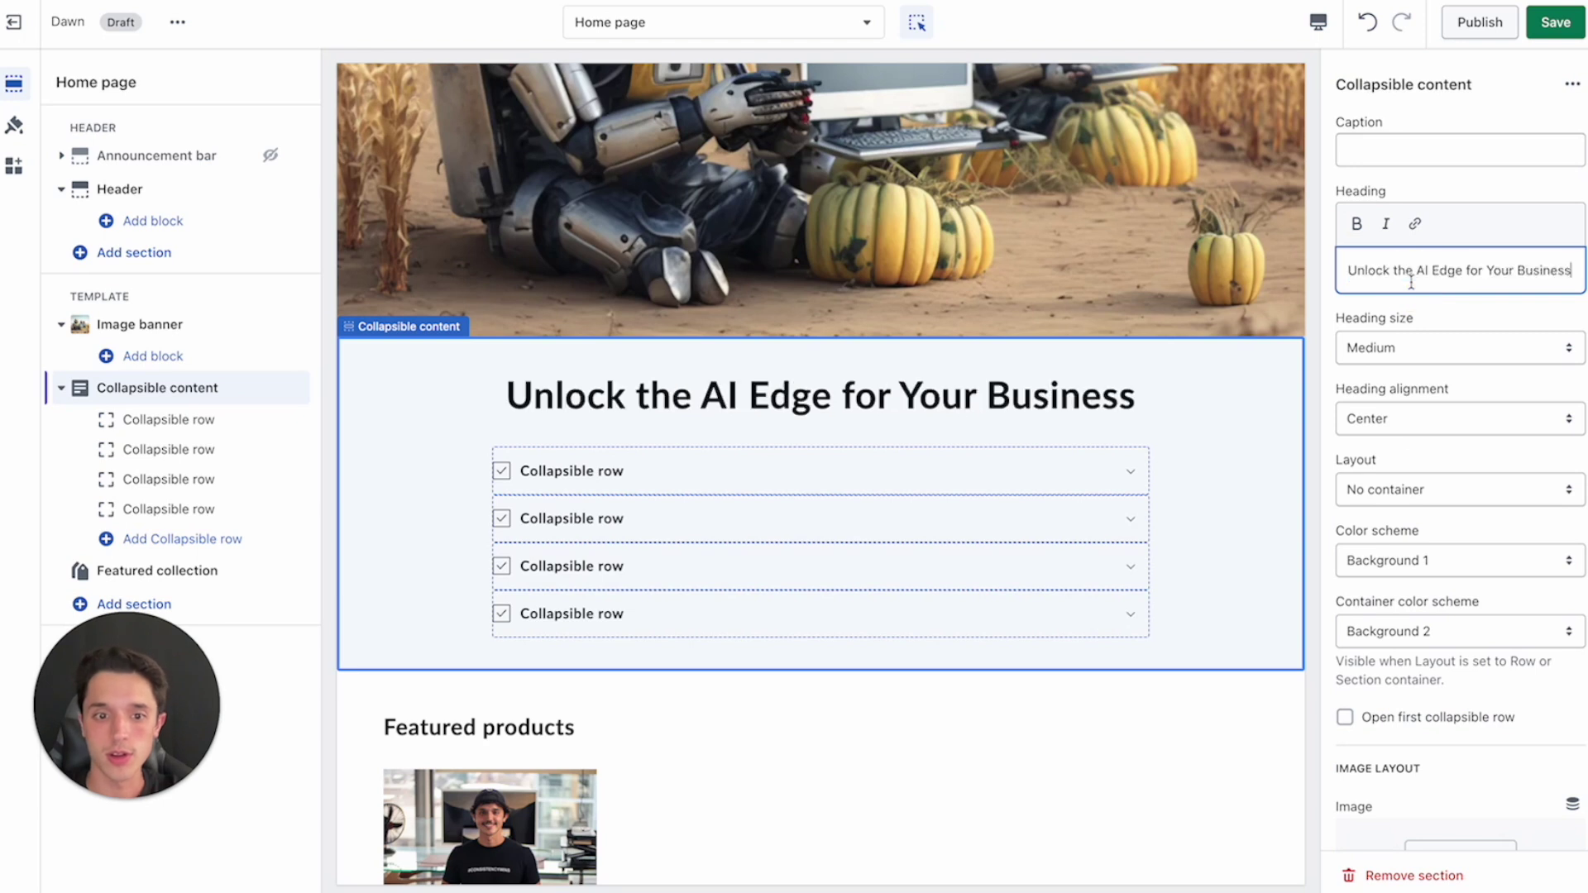
click(1409, 187)
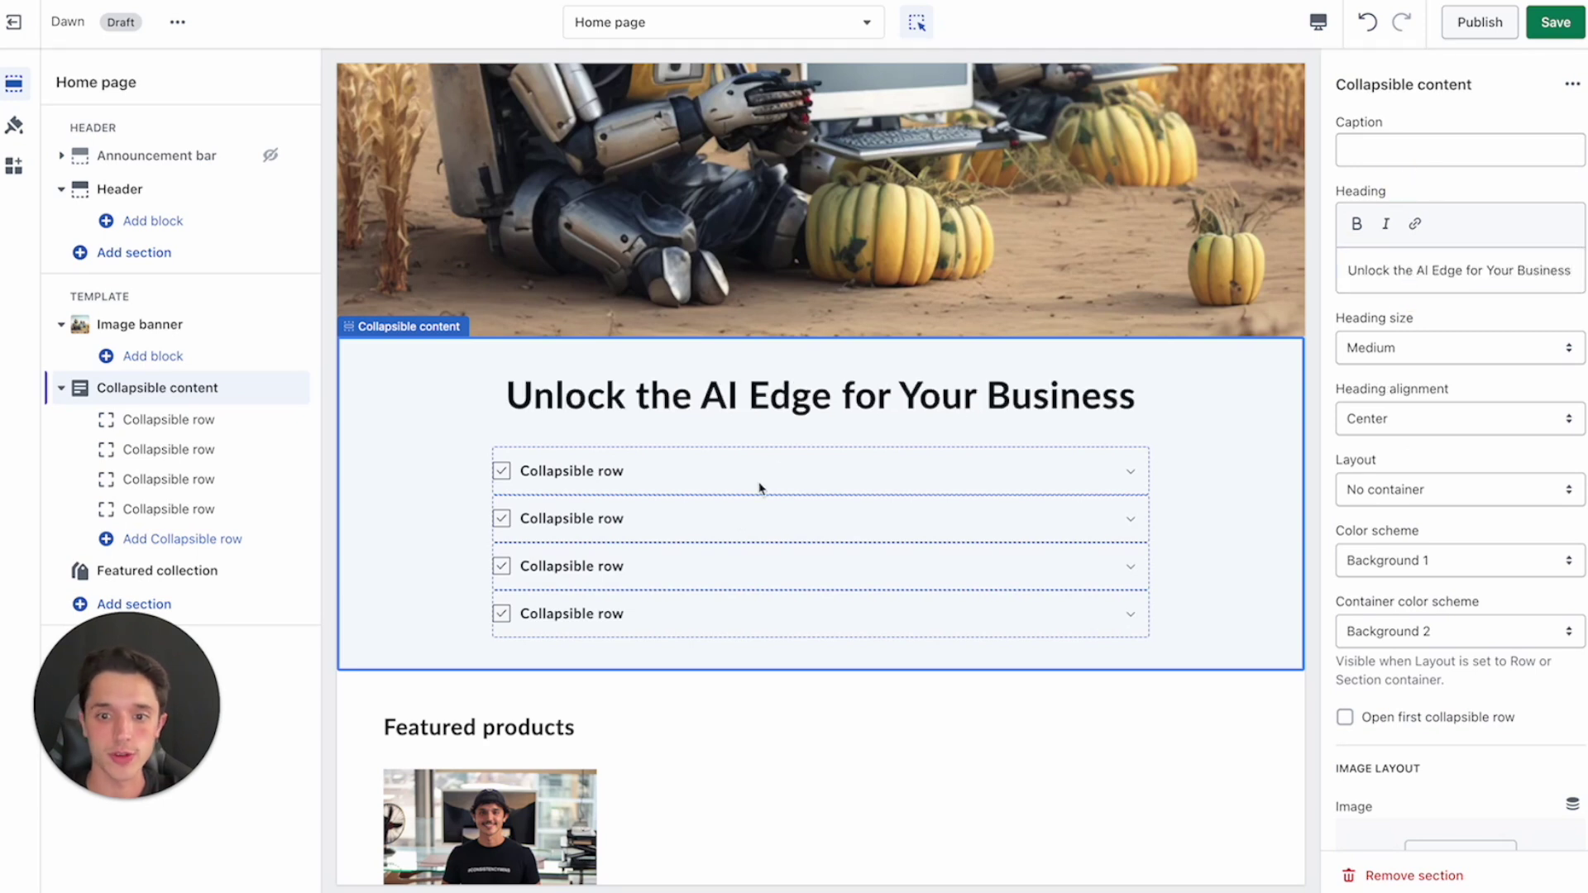
- Copy the title "AI-Powered Profits" from ChatGPT into the first collapsible row's heading in Shopify and return to the ChatGPT response
click(777, 472)
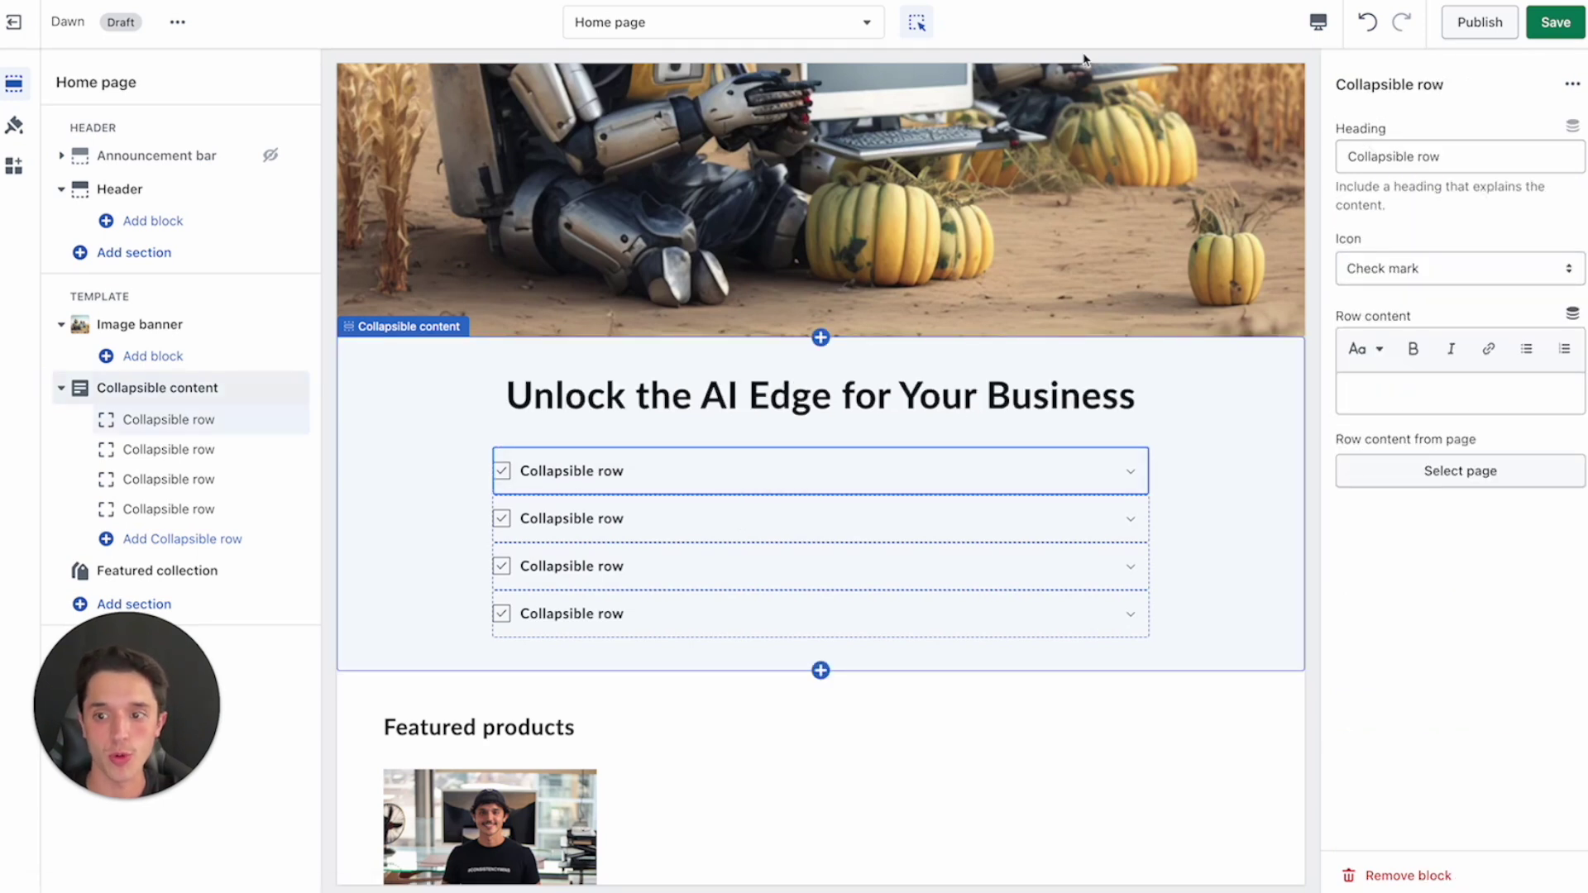
click(761, 9)
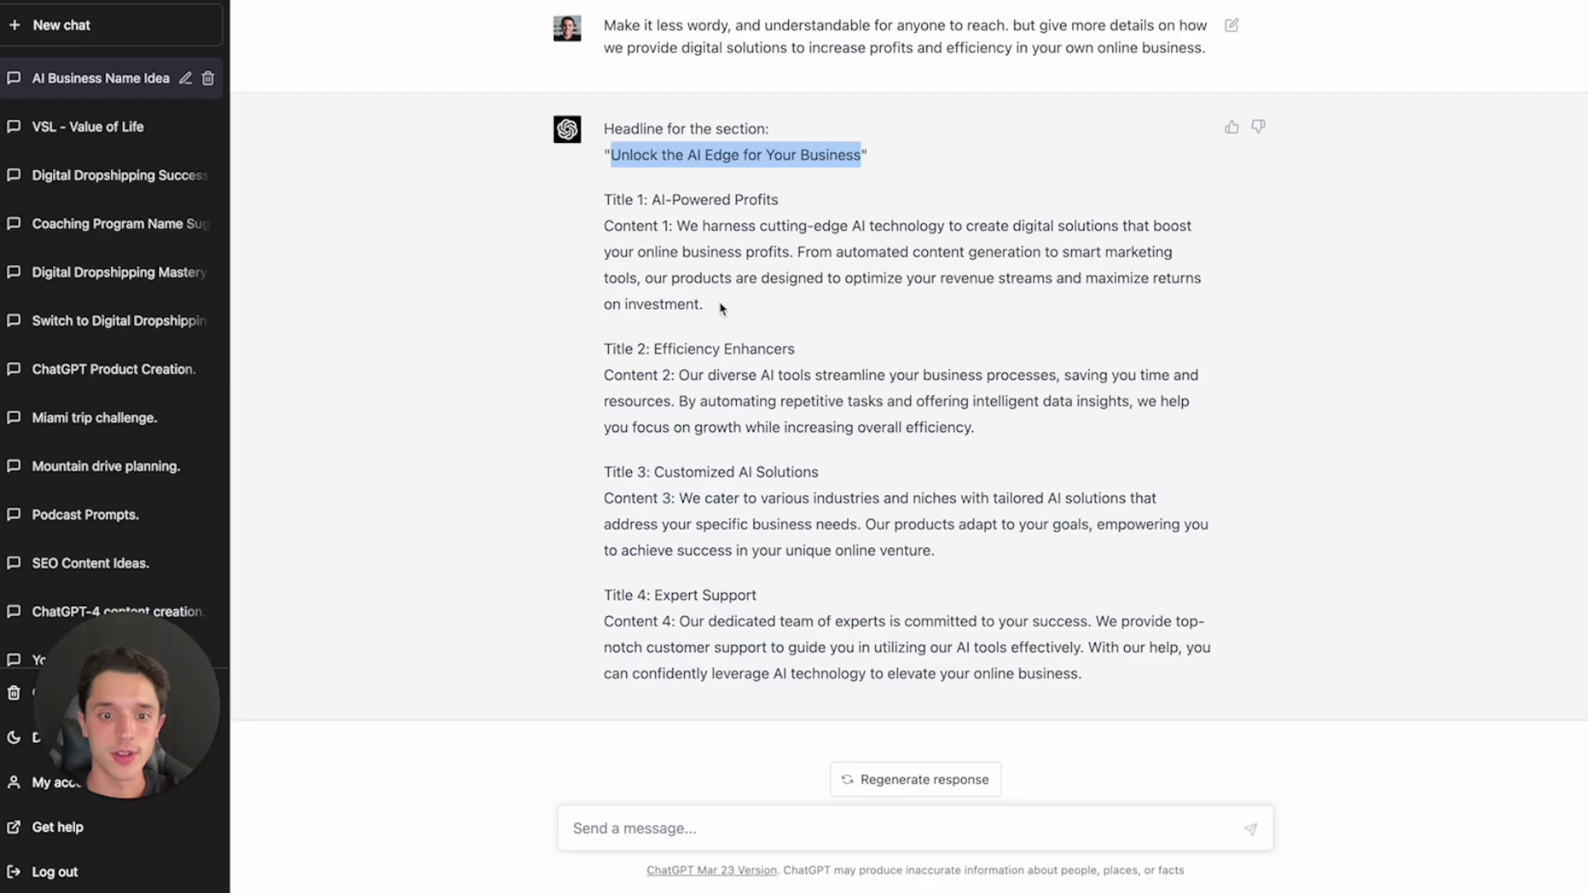
drag(653, 199, 778, 202)
key(ctrl+c)
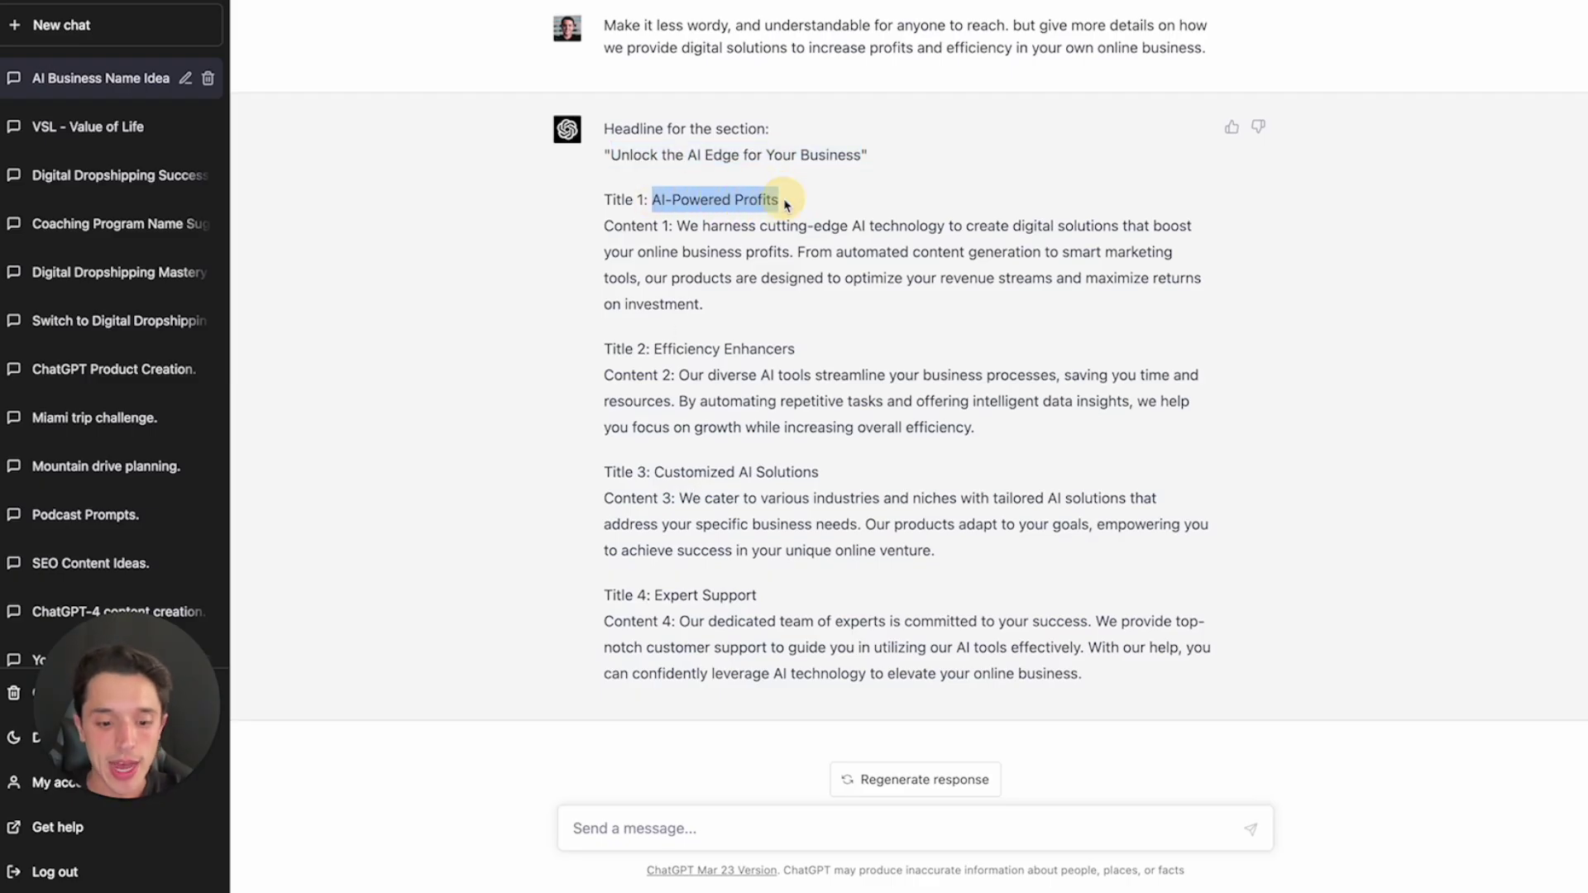
key(ctrl+Tab)
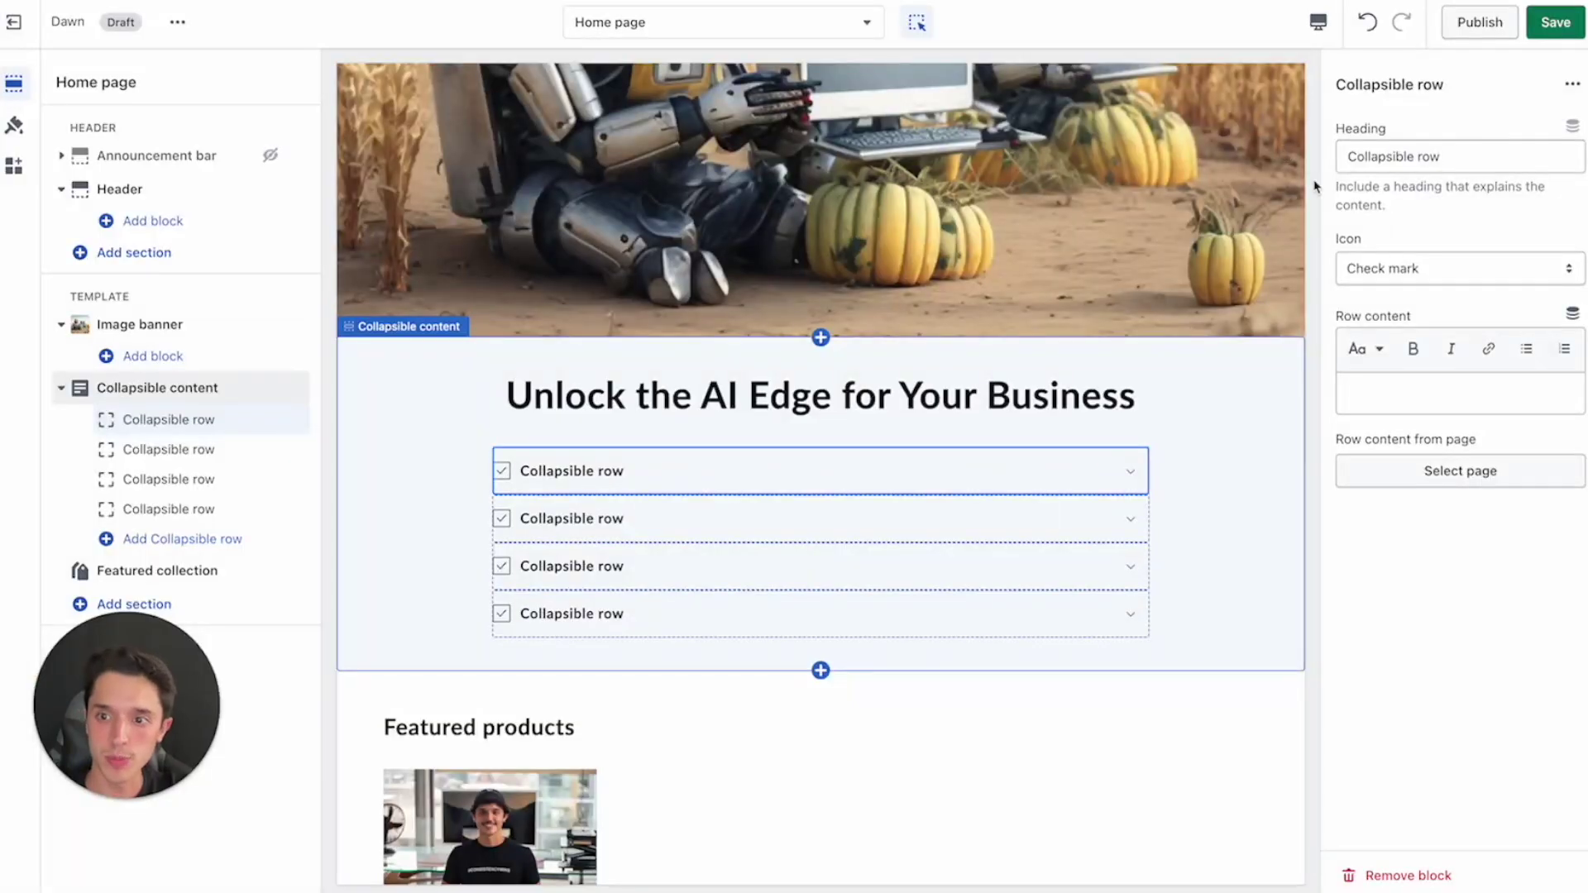
click(1372, 156)
key(ctrl+a)
key(ctrl+v)
key(ctrl+Tab)
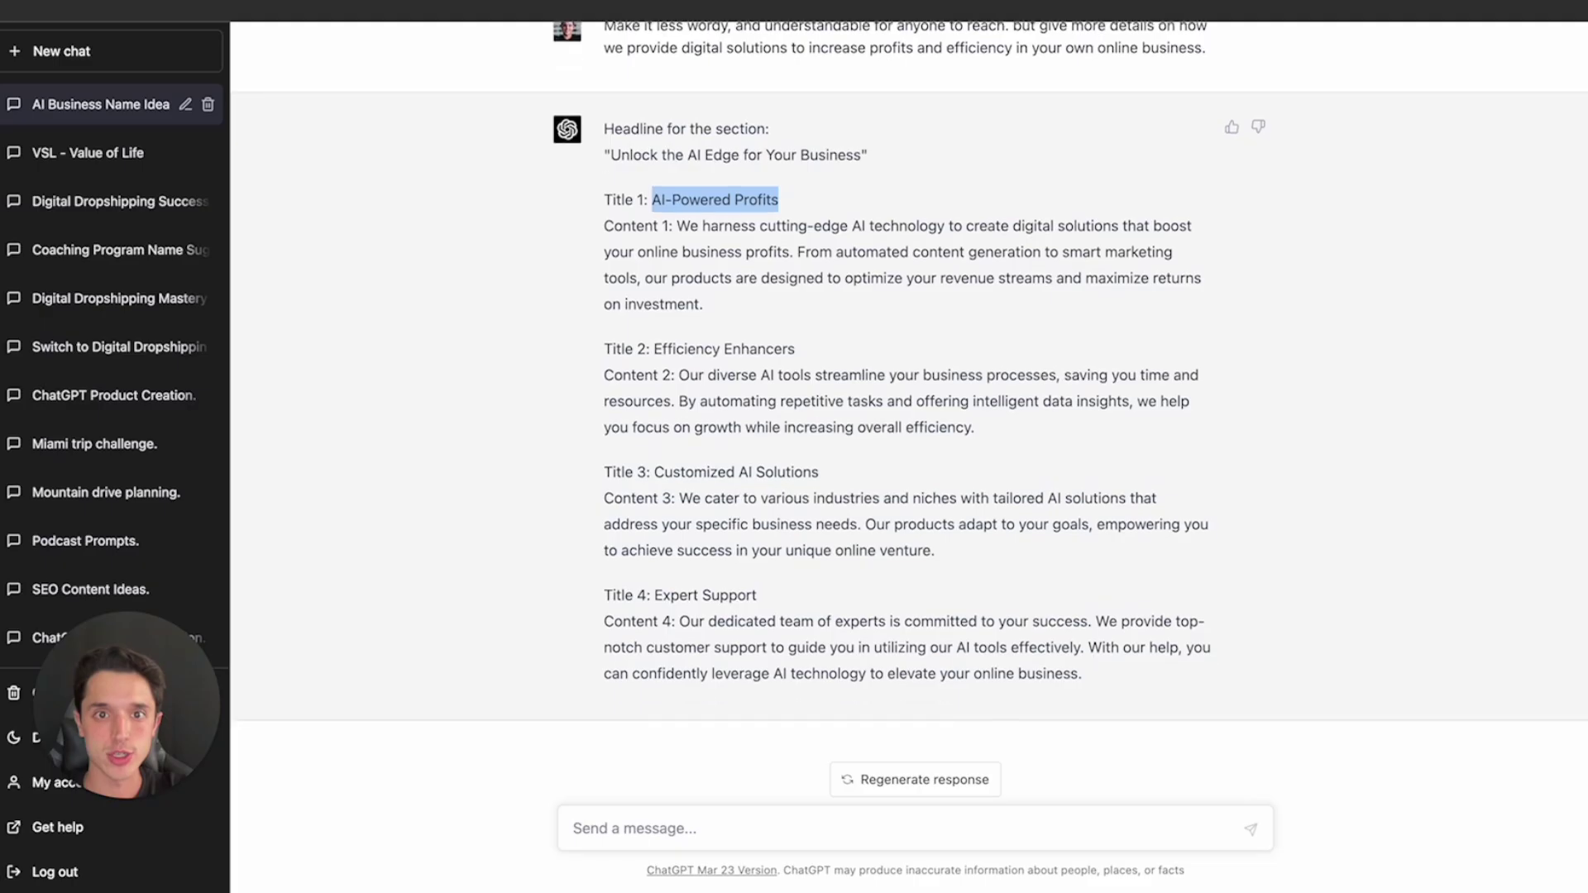
- Copy the Content 1 paragraph from ChatGPT into the first collapsible row's content in Shopify and expand the row in the preview
drag(714, 306, 679, 236)
key(ctrl+c)
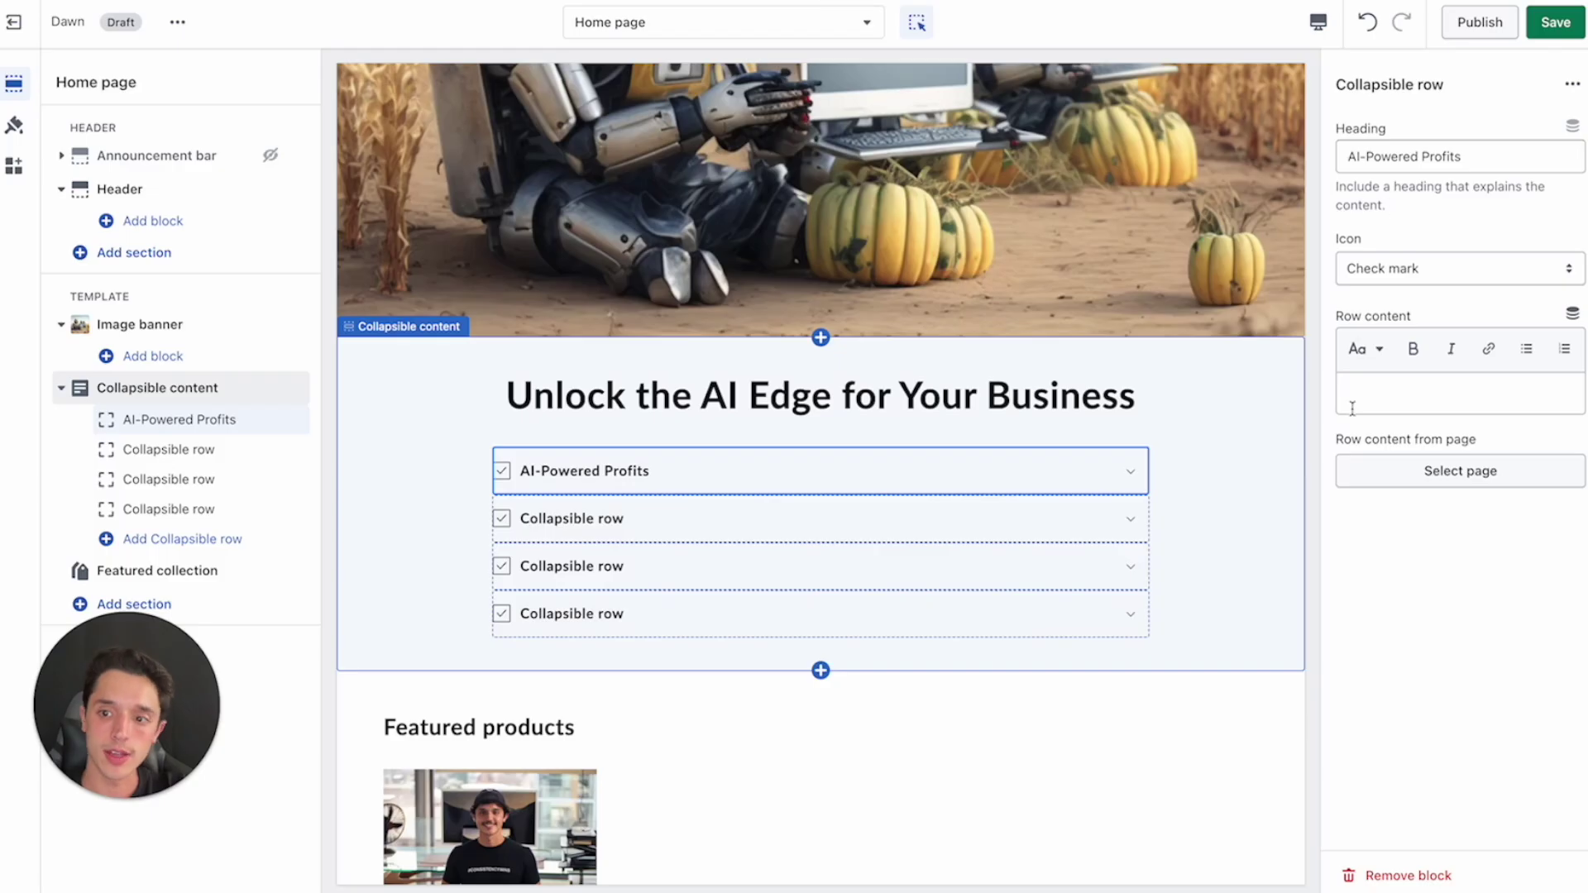
click(1352, 395)
key(ctrl+v)
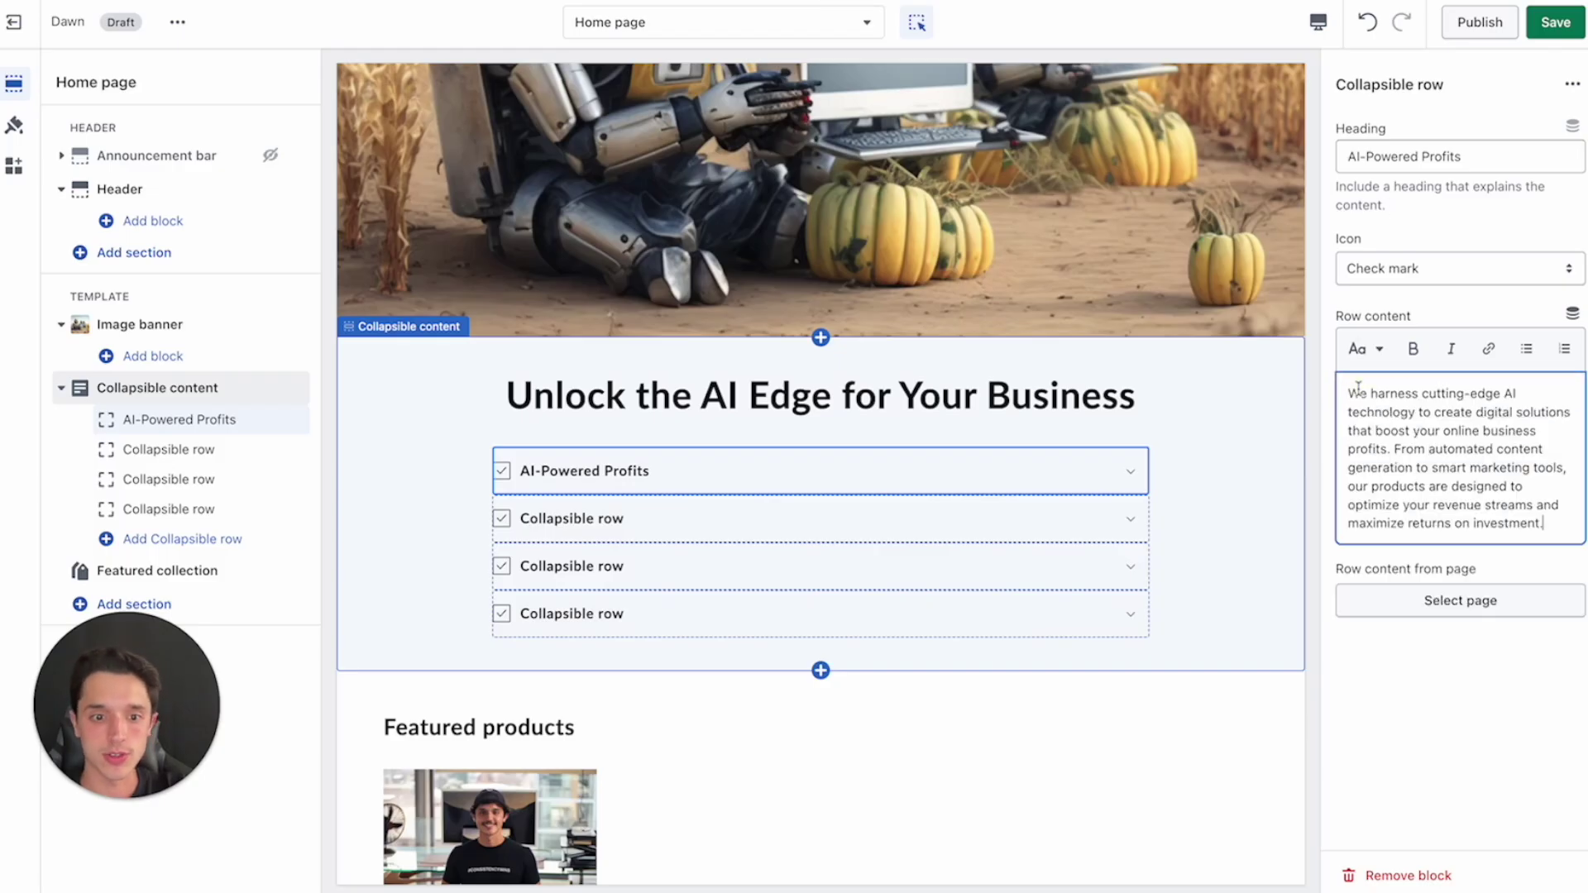
click(1331, 348)
click(1130, 471)
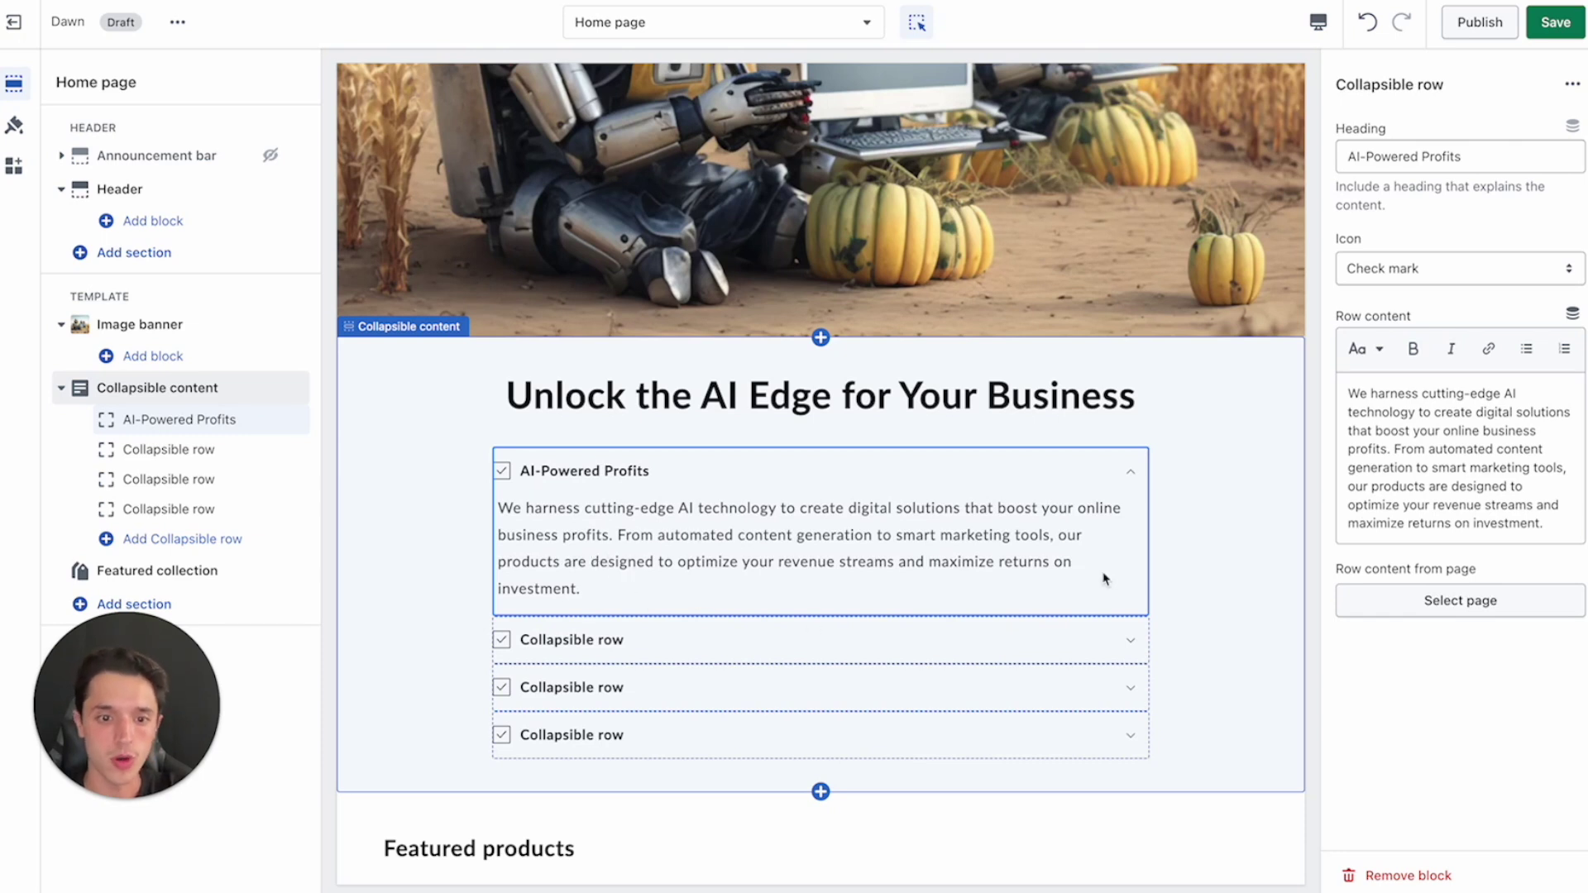
- Set the first collapsible row's icon to Box and its heading to "AI-POWERED PROFITS"
click(1435, 281)
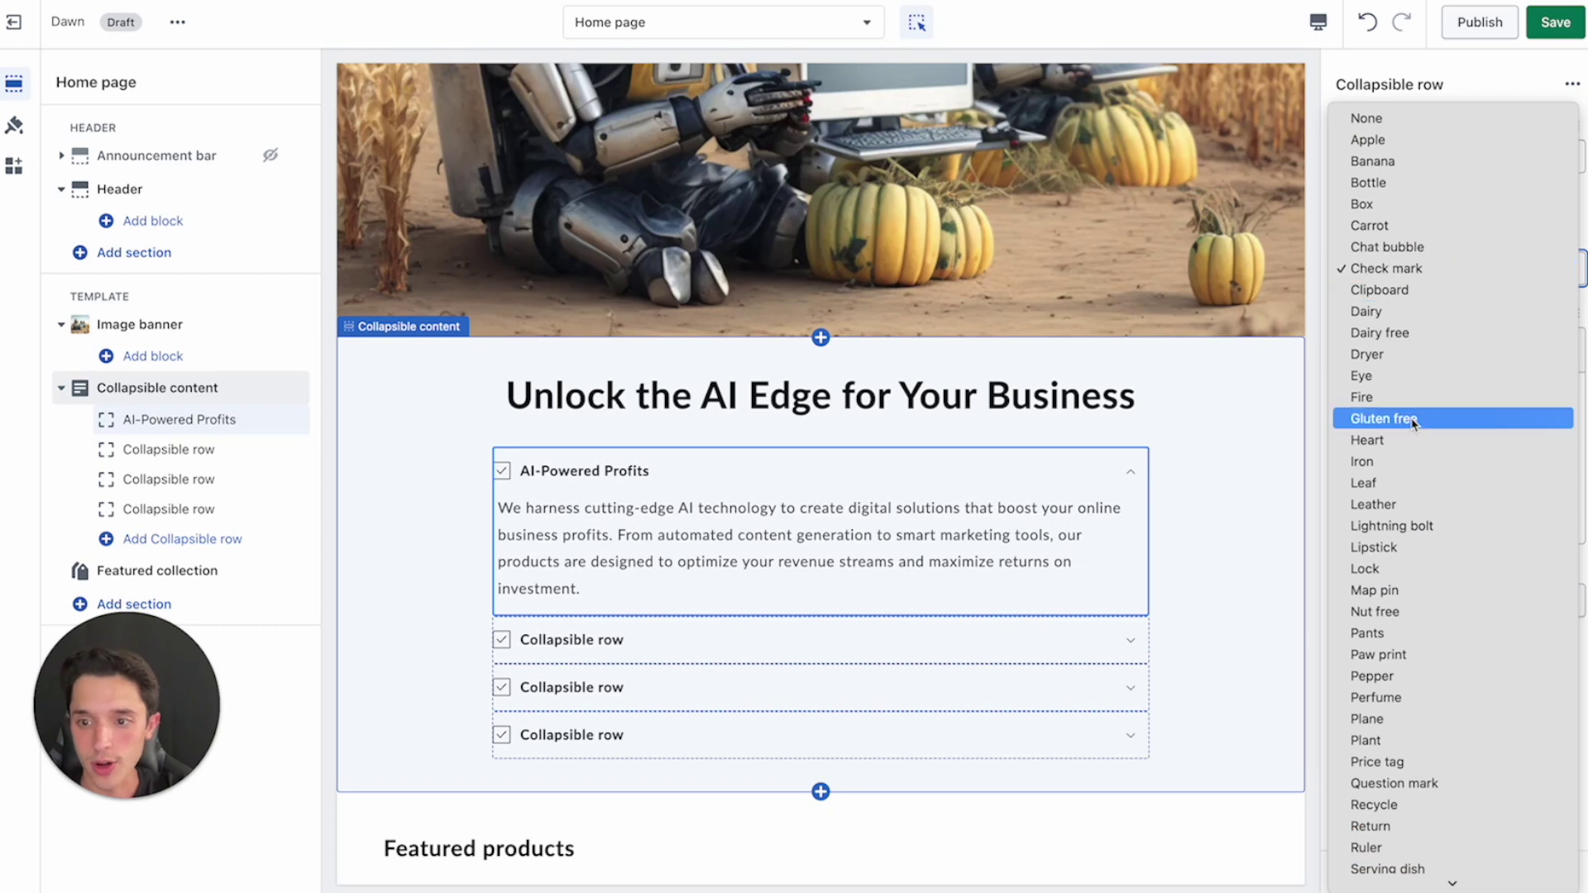
scroll(1412, 420, down, 1)
scroll(1402, 591, down, 3)
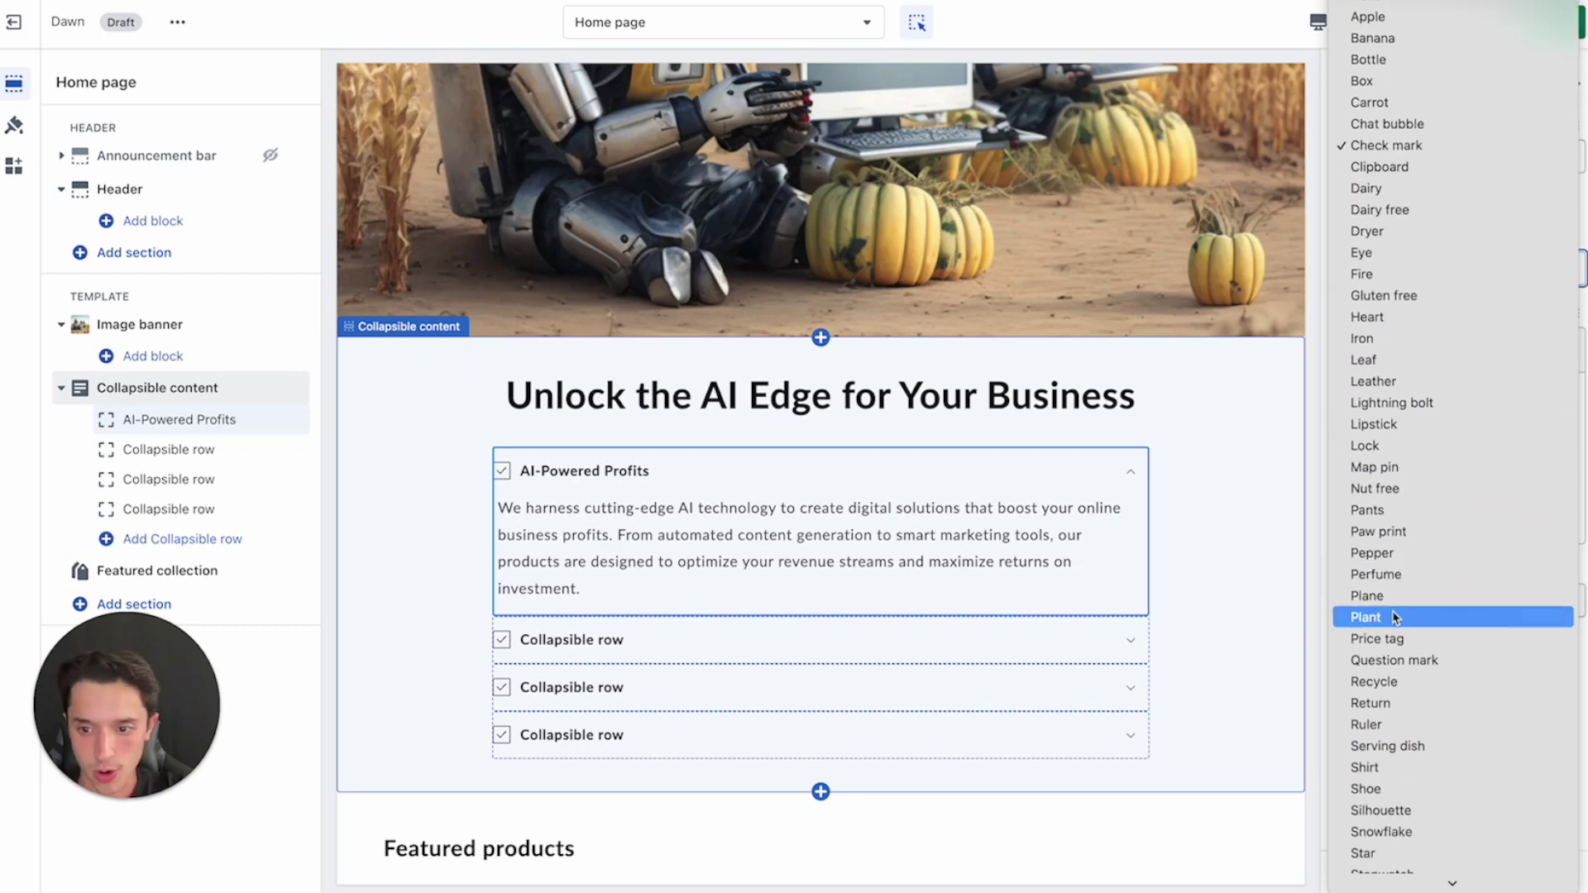
click(1364, 42)
click(1392, 153)
key(ctrl+a)
text(AI-POWERED PROFITS)
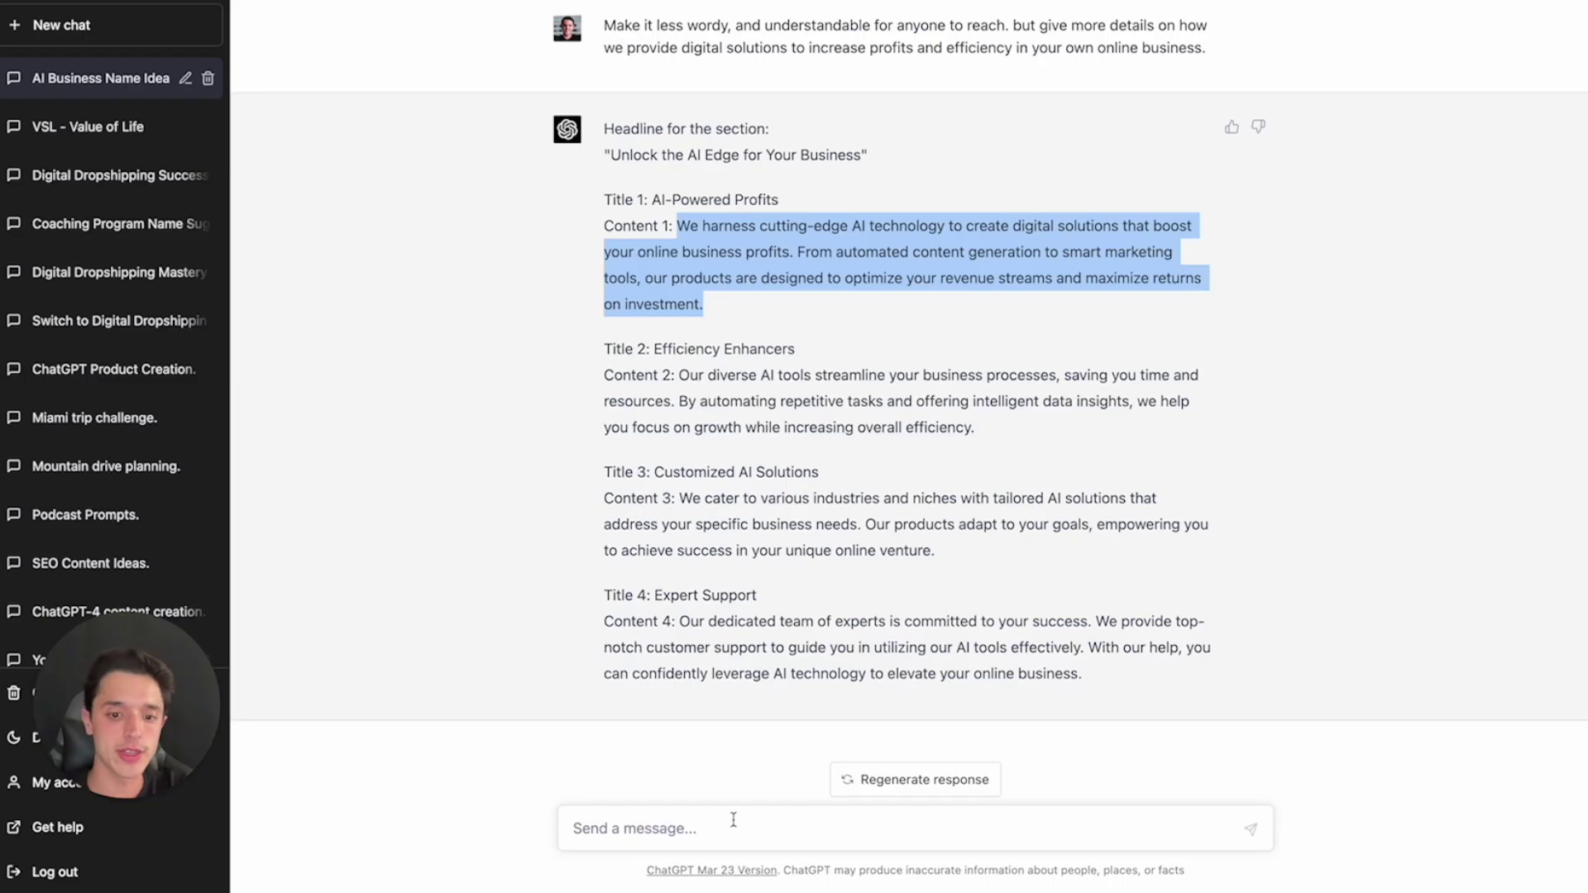
- In ChatGPT, ask to turn the titles into questions that would make the visitor open the section, and select the first new title
click(734, 821)
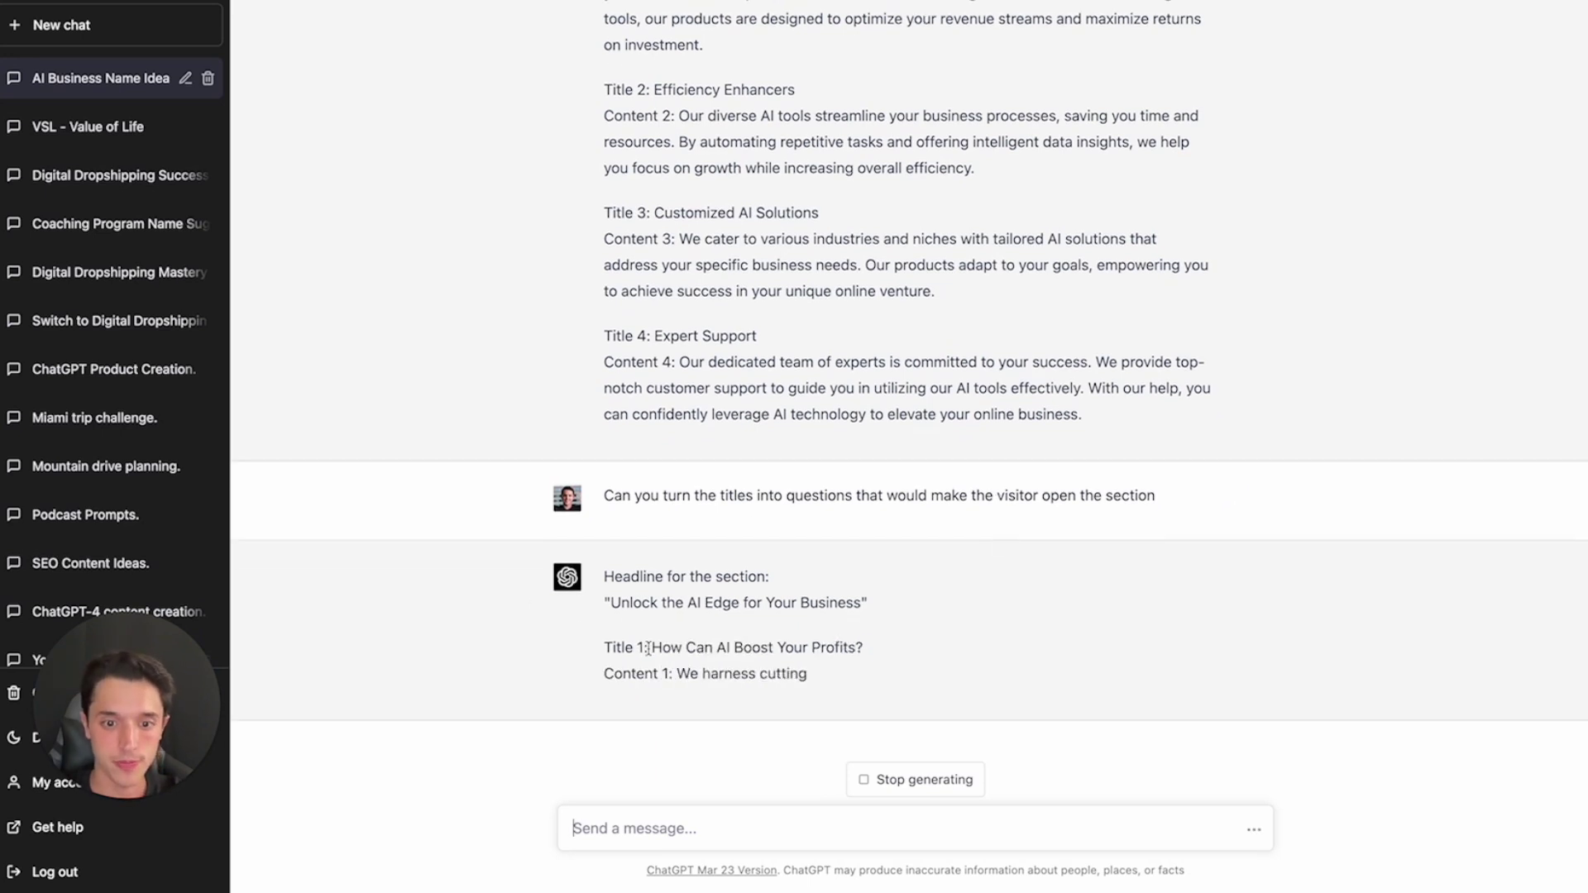
click(653, 621)
click(654, 620)
drag(653, 620, 928, 609)
click(929, 610)
drag(604, 595, 806, 576)
click(727, 518)
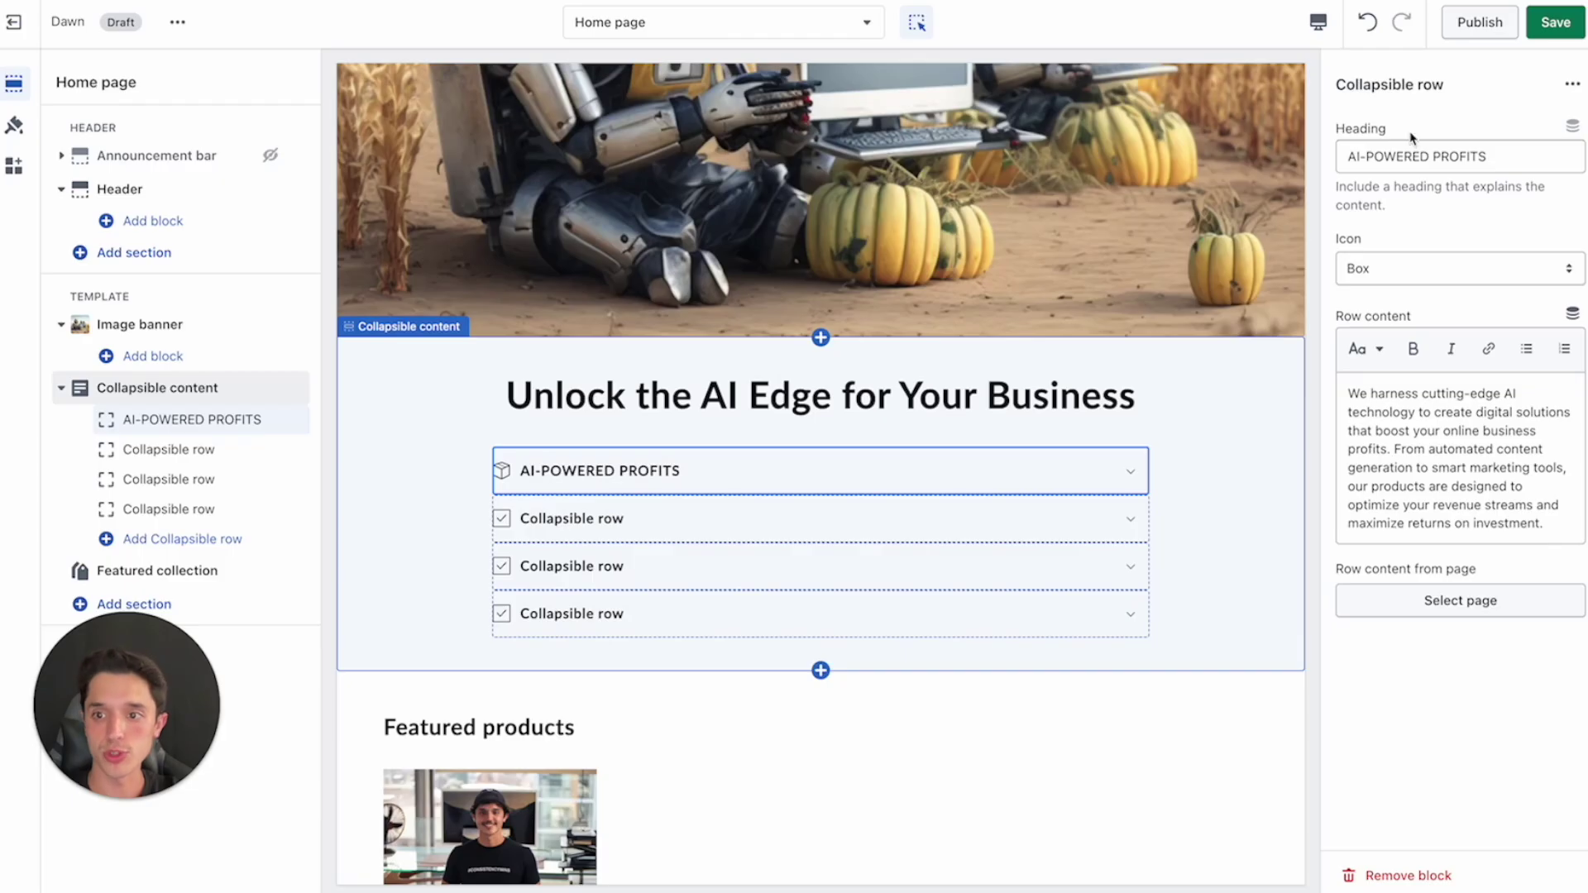
- Back in the Shopify theme editor, set the first collapsible row's heading to "How Can AI Boost Your Profits?"
click(1419, 145)
key(ctrl+a)
text(HOW CAN AI BOOST YOUR PROFITS?)
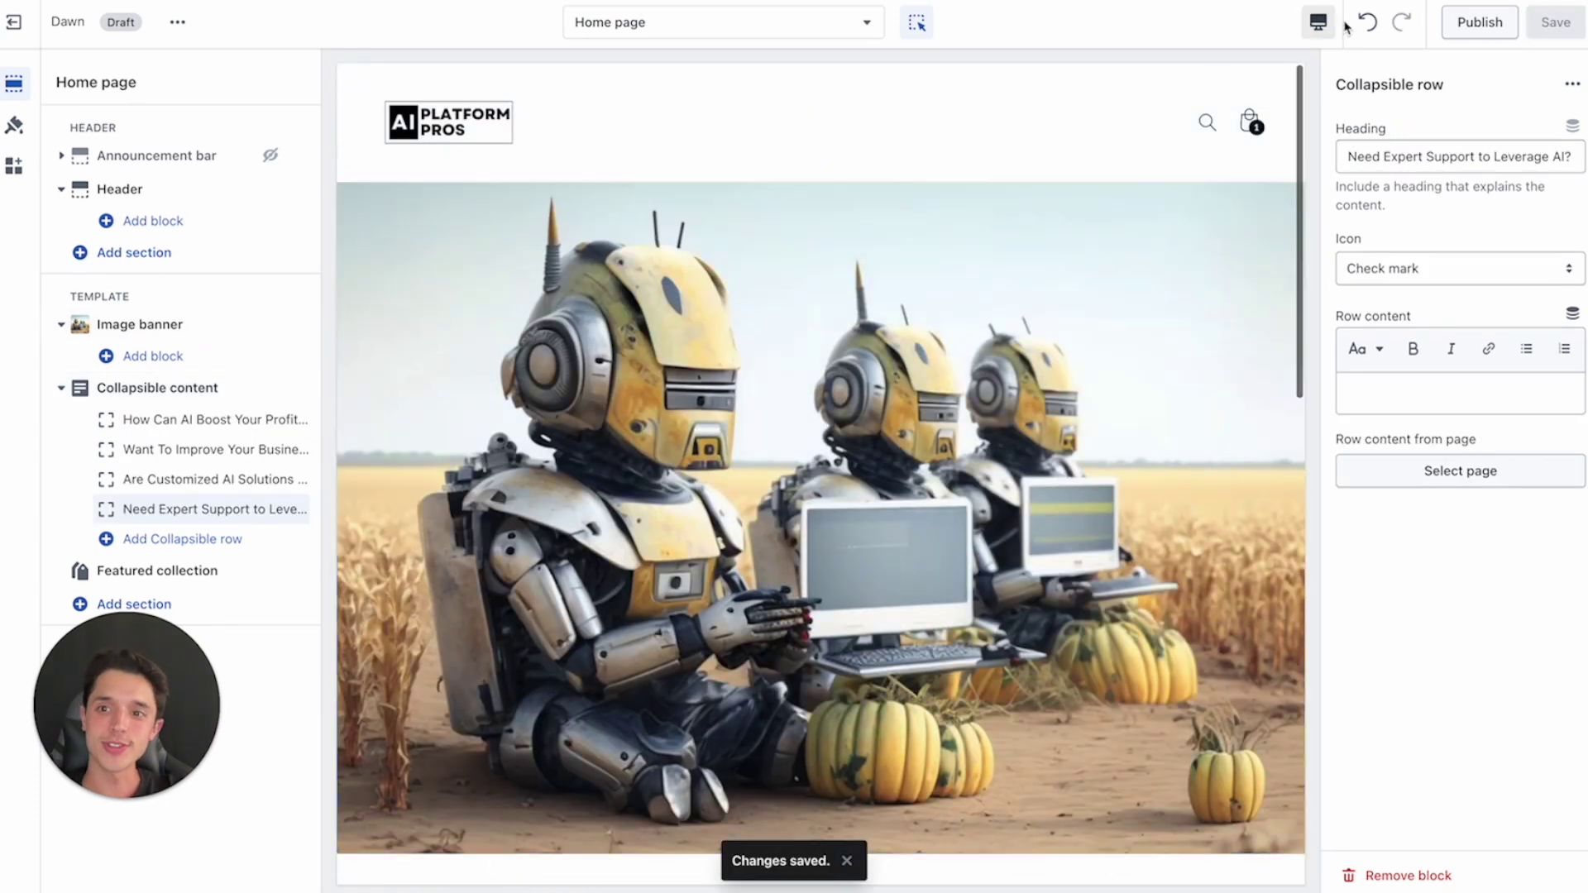
- Switch the home page preview to mobile and examine the image banner and collapsible section
click(1318, 22)
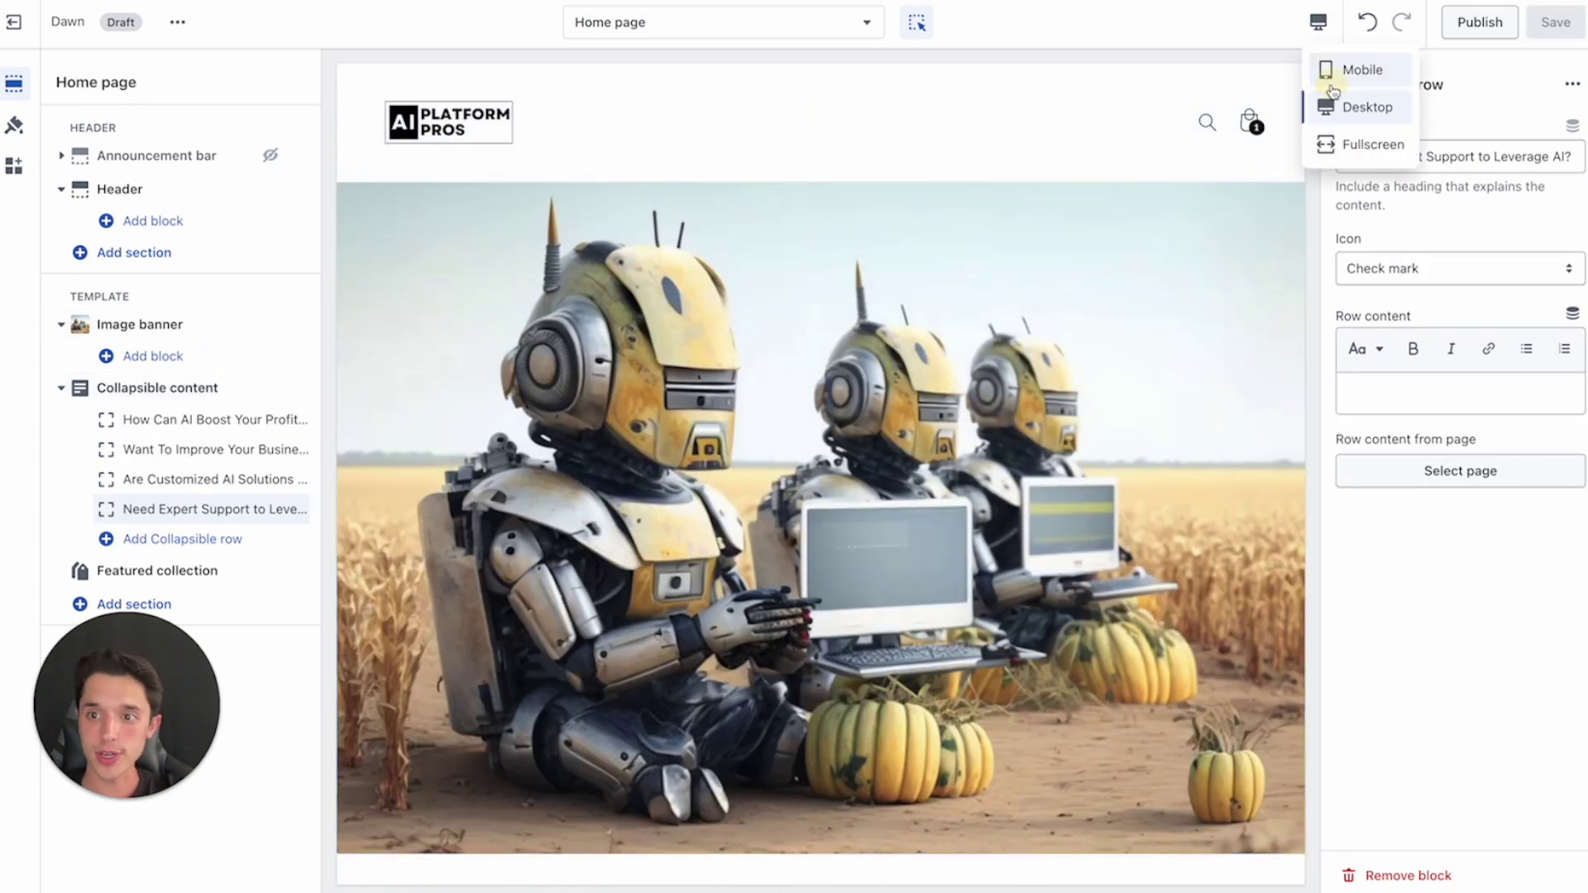
click(1361, 71)
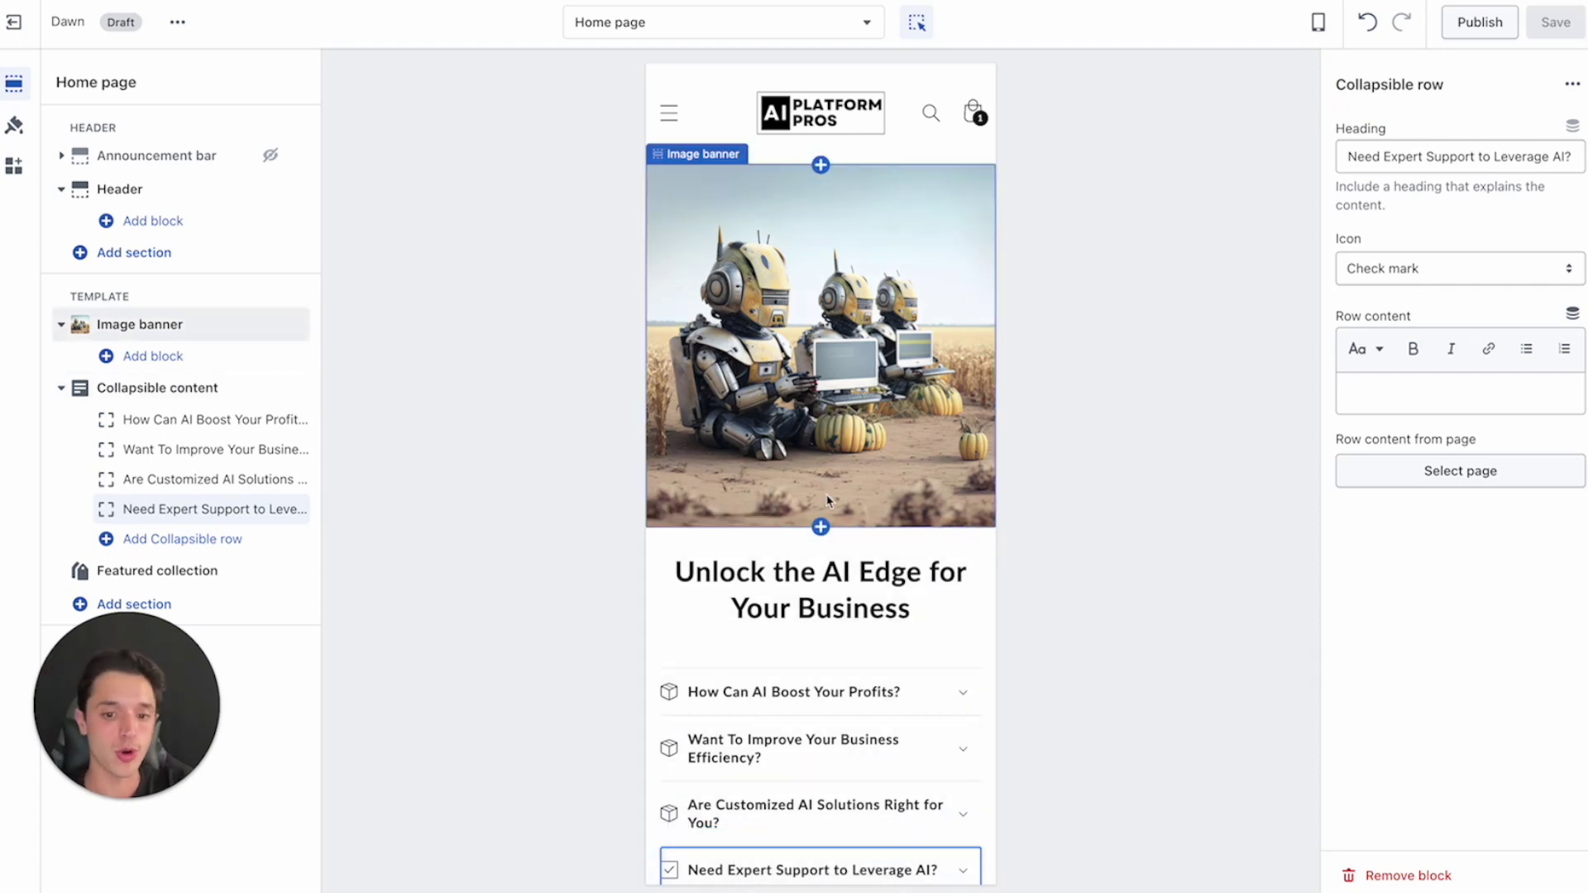
scroll(826, 500, down, 2)
scroll(840, 354, up, 2)
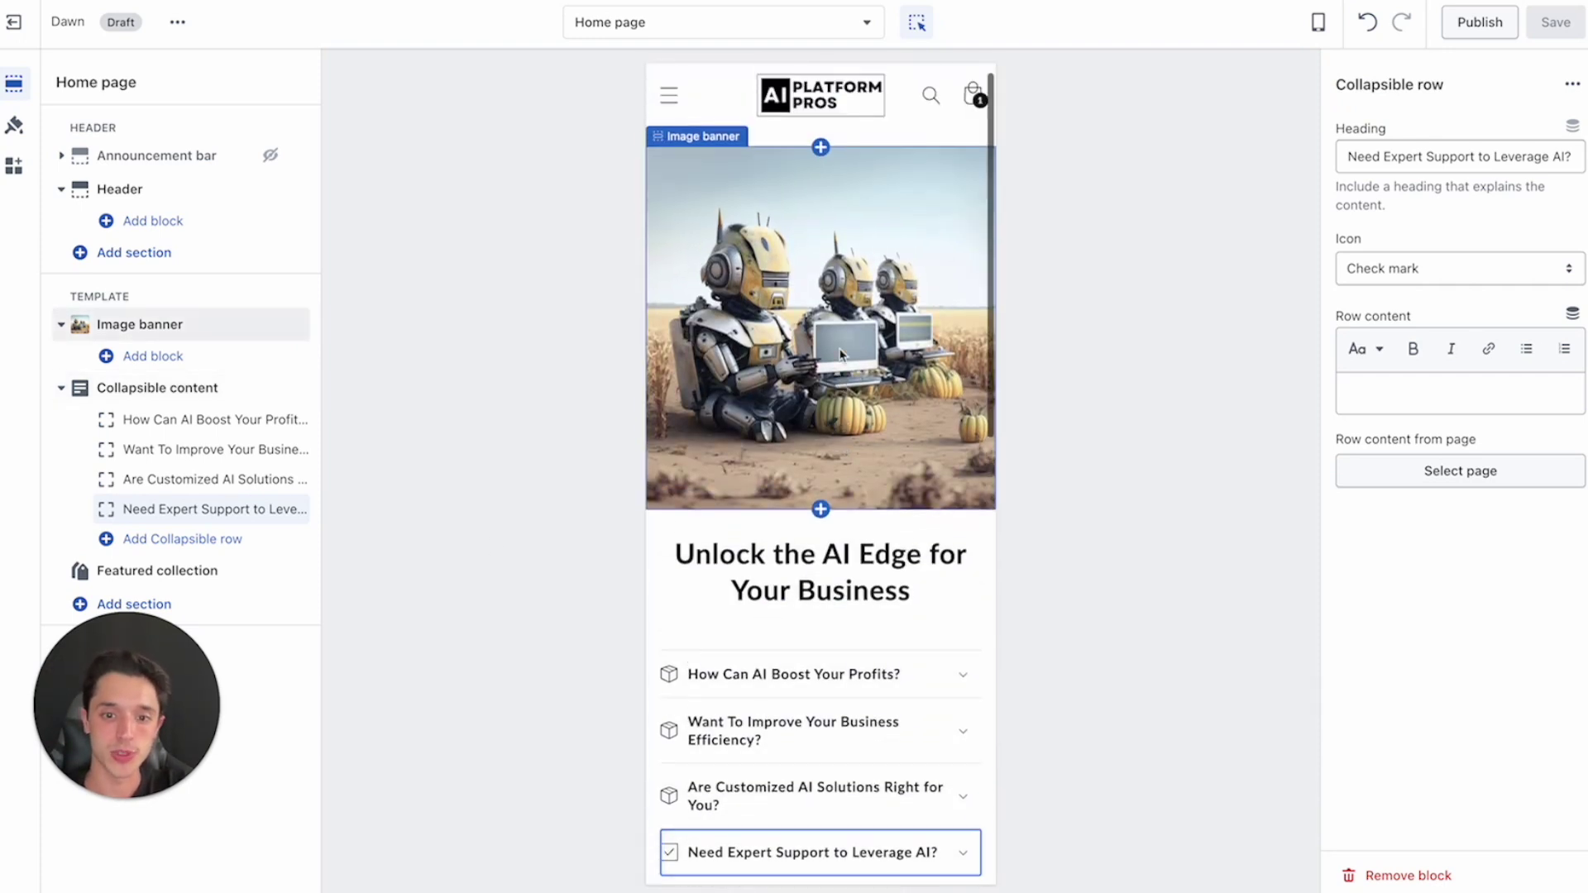
scroll(840, 354, up, 1)
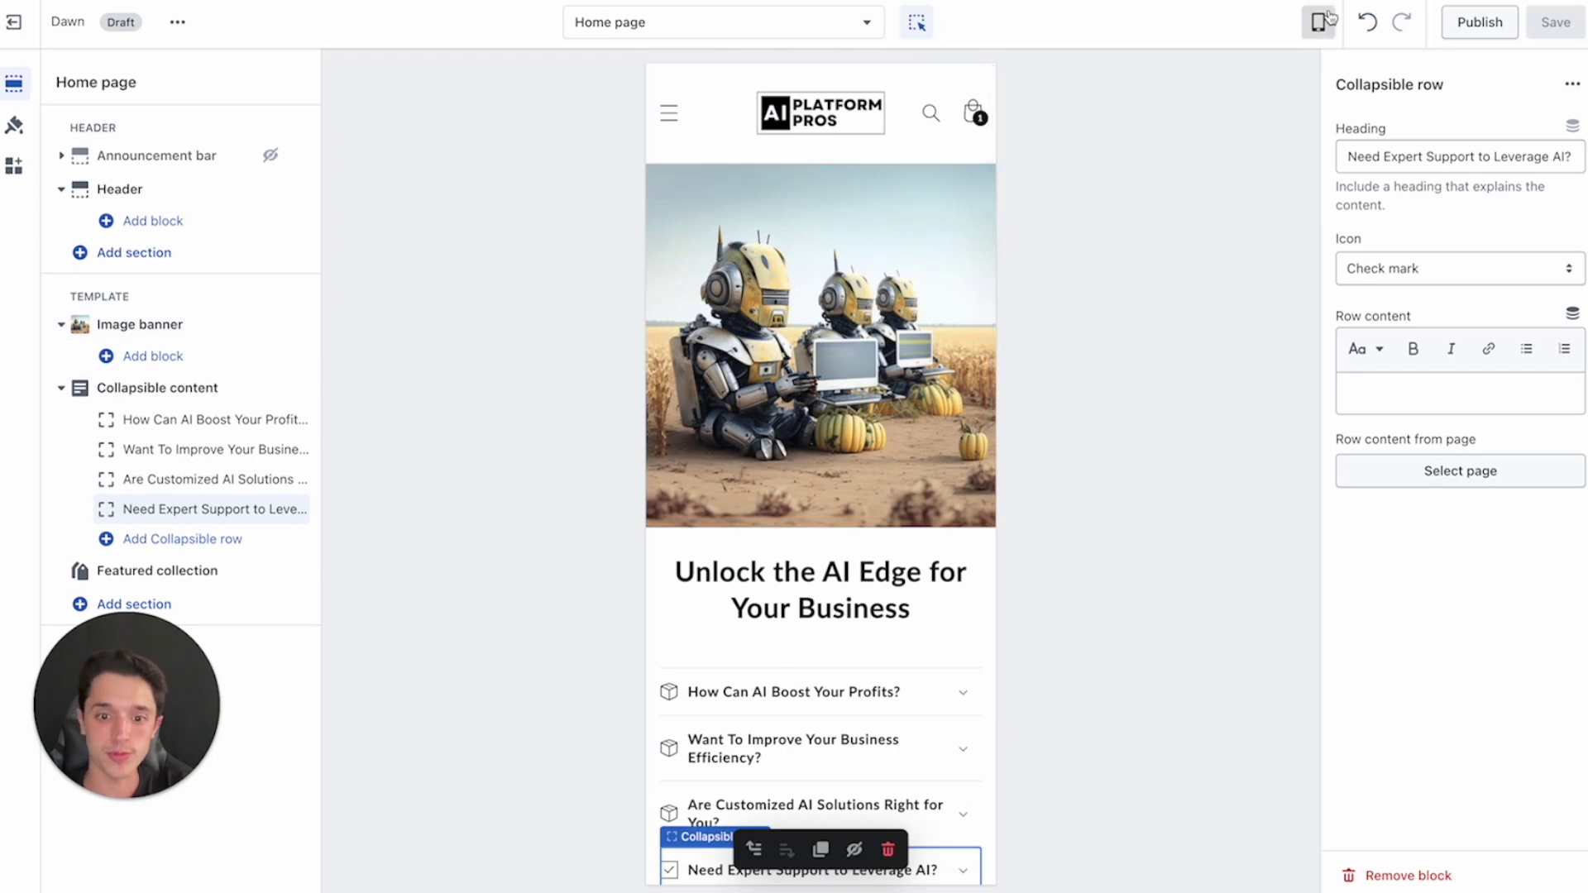
- Change the Collapsible content heading to "Unlock the AI Edge for Your Online Business" and save the theme
click(747, 595)
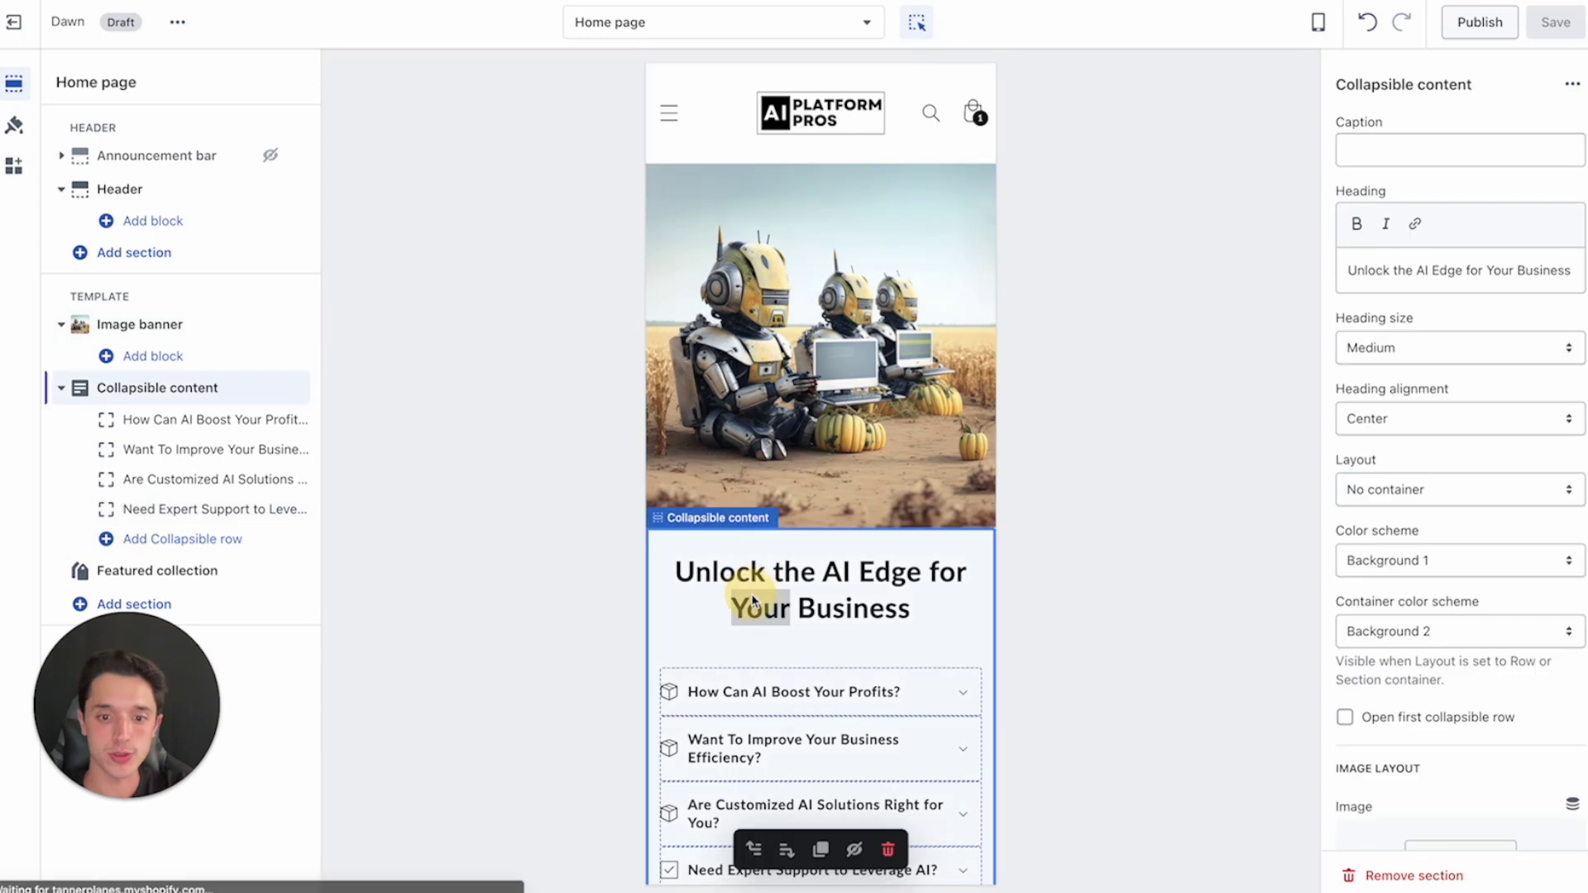
click(1516, 270)
text(I)
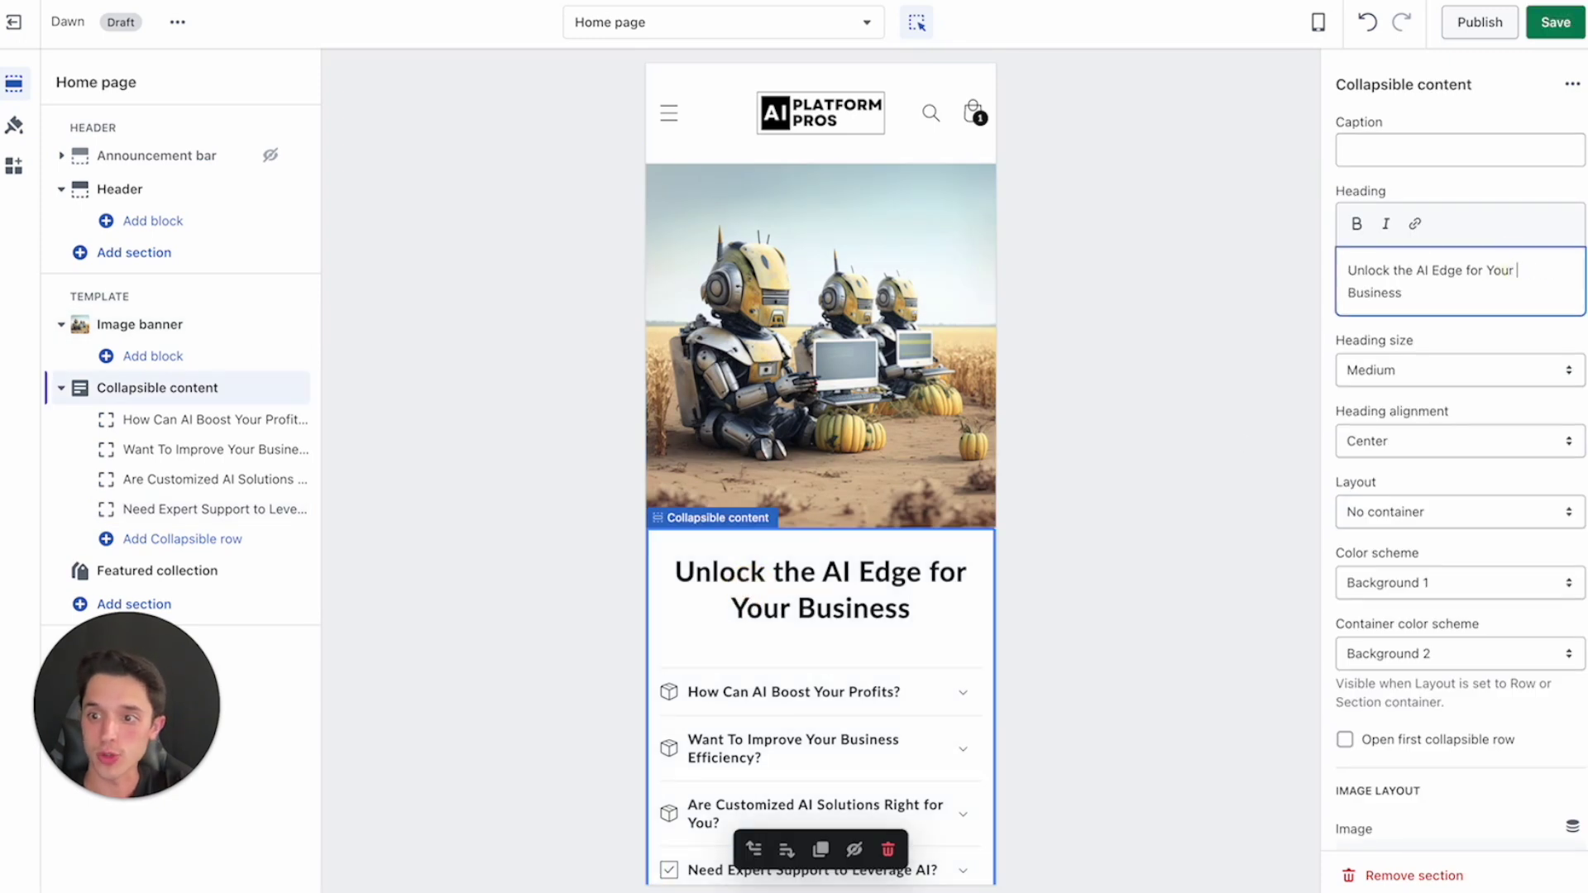
key(BackSpace)
text(Online)
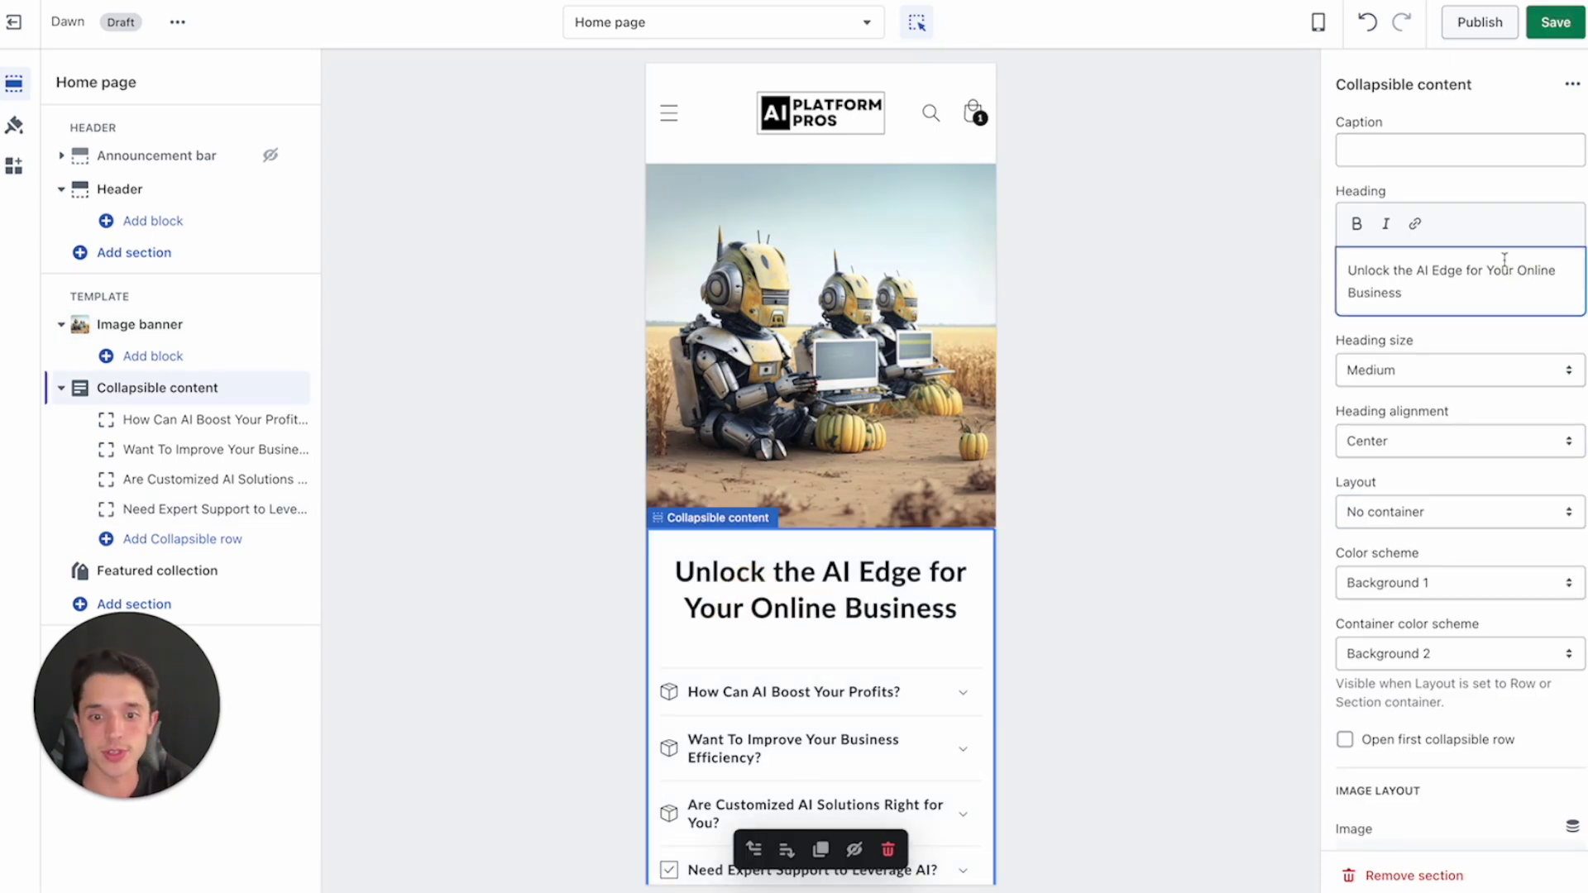
click(1555, 23)
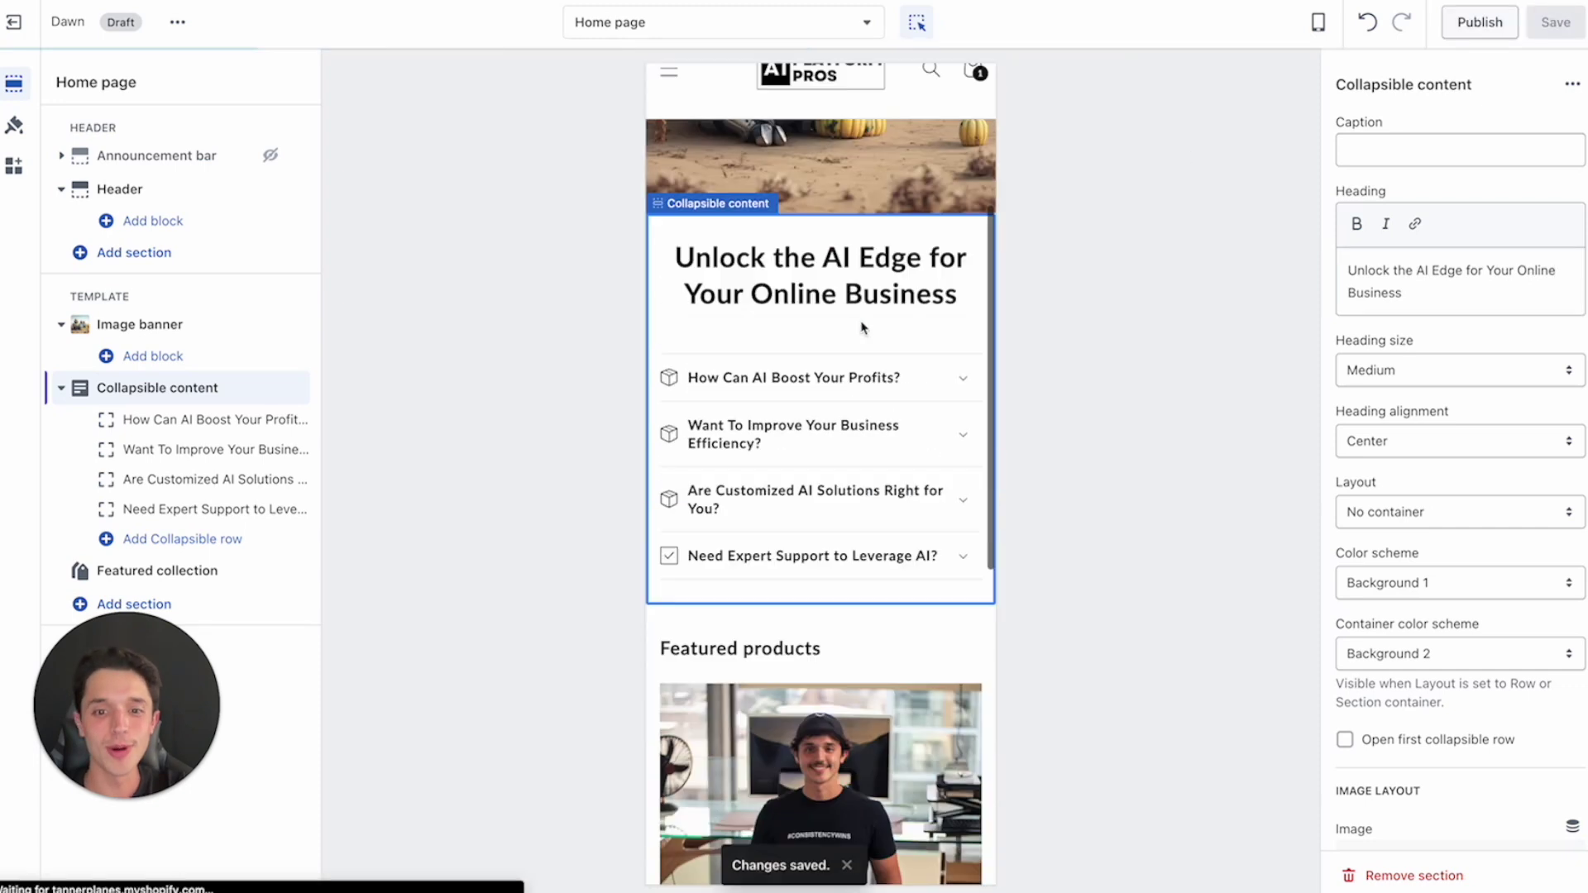
- Switch the preview back to desktop and review the banner and collapsible section on the home page
click(1318, 23)
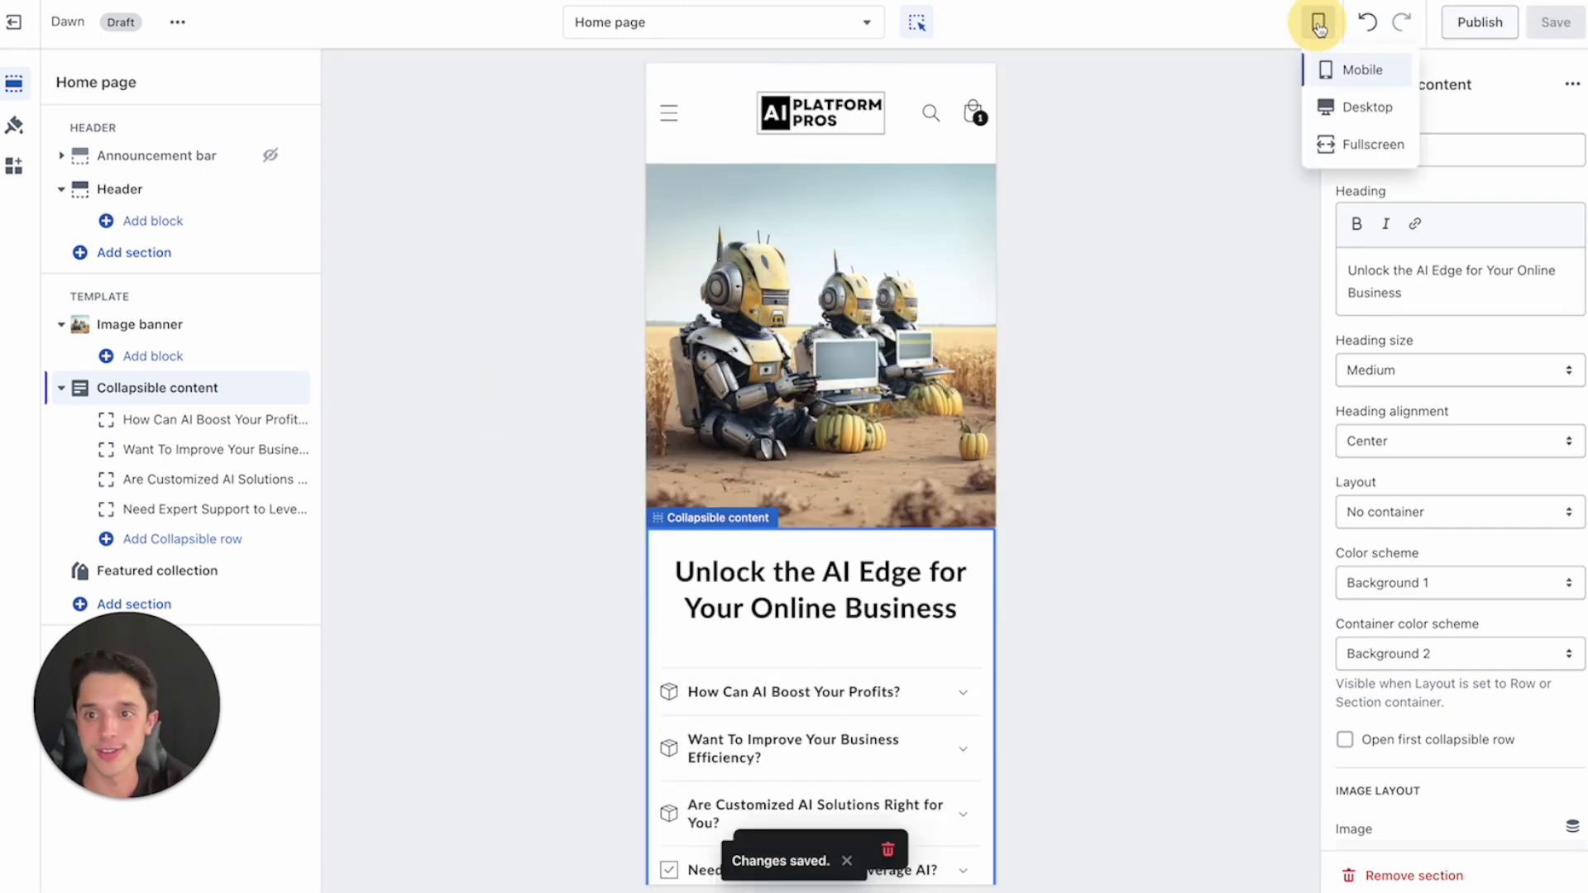
click(1327, 110)
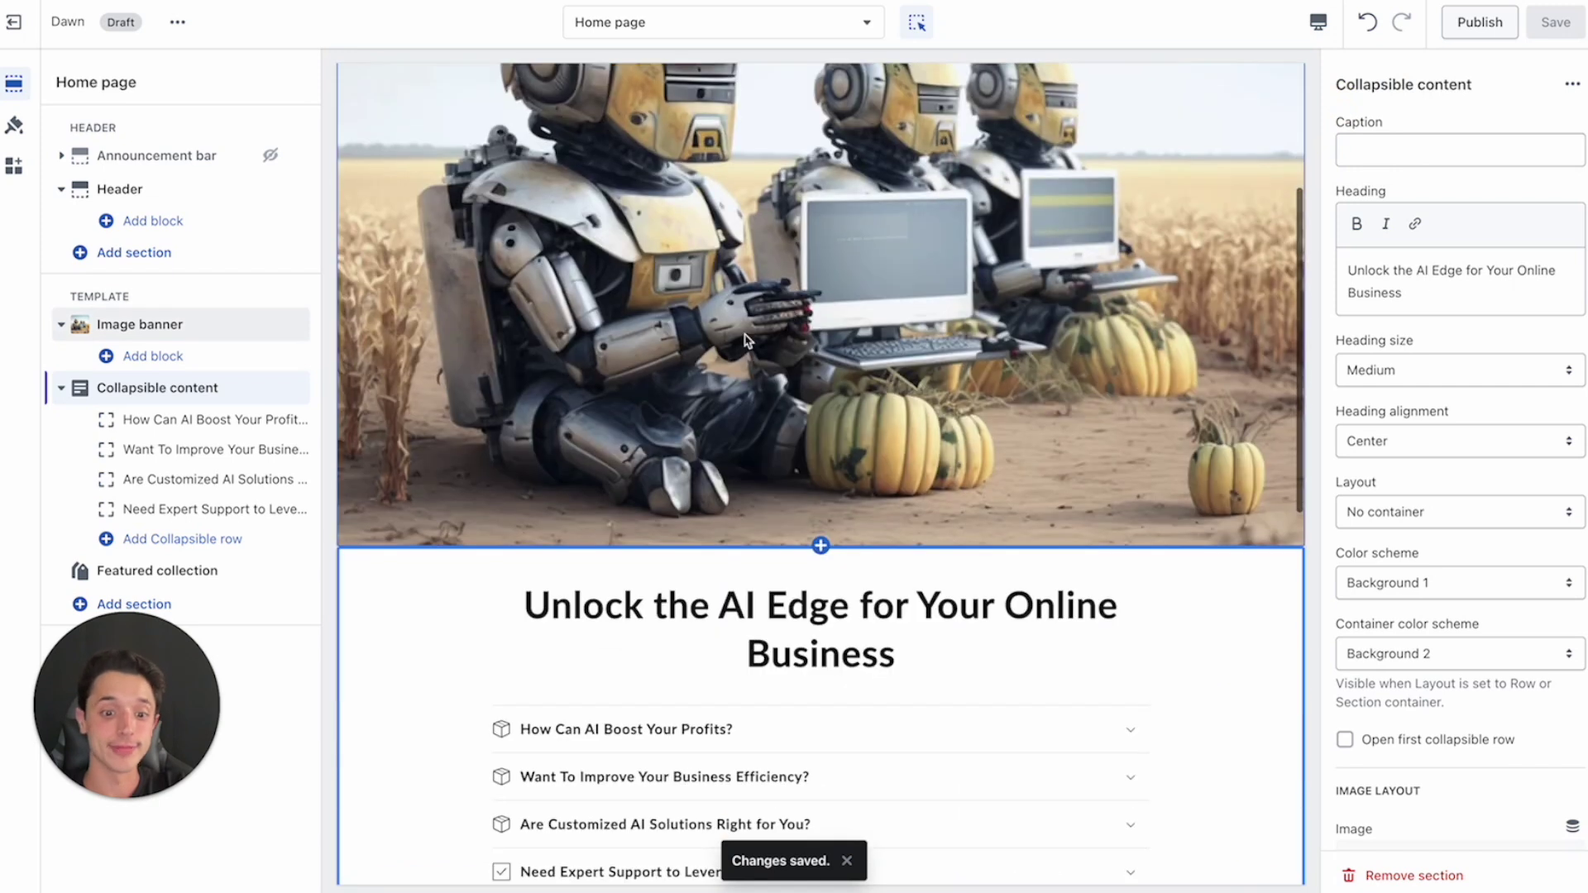
scroll(747, 340, down, 2)
scroll(466, 448, up, 5)
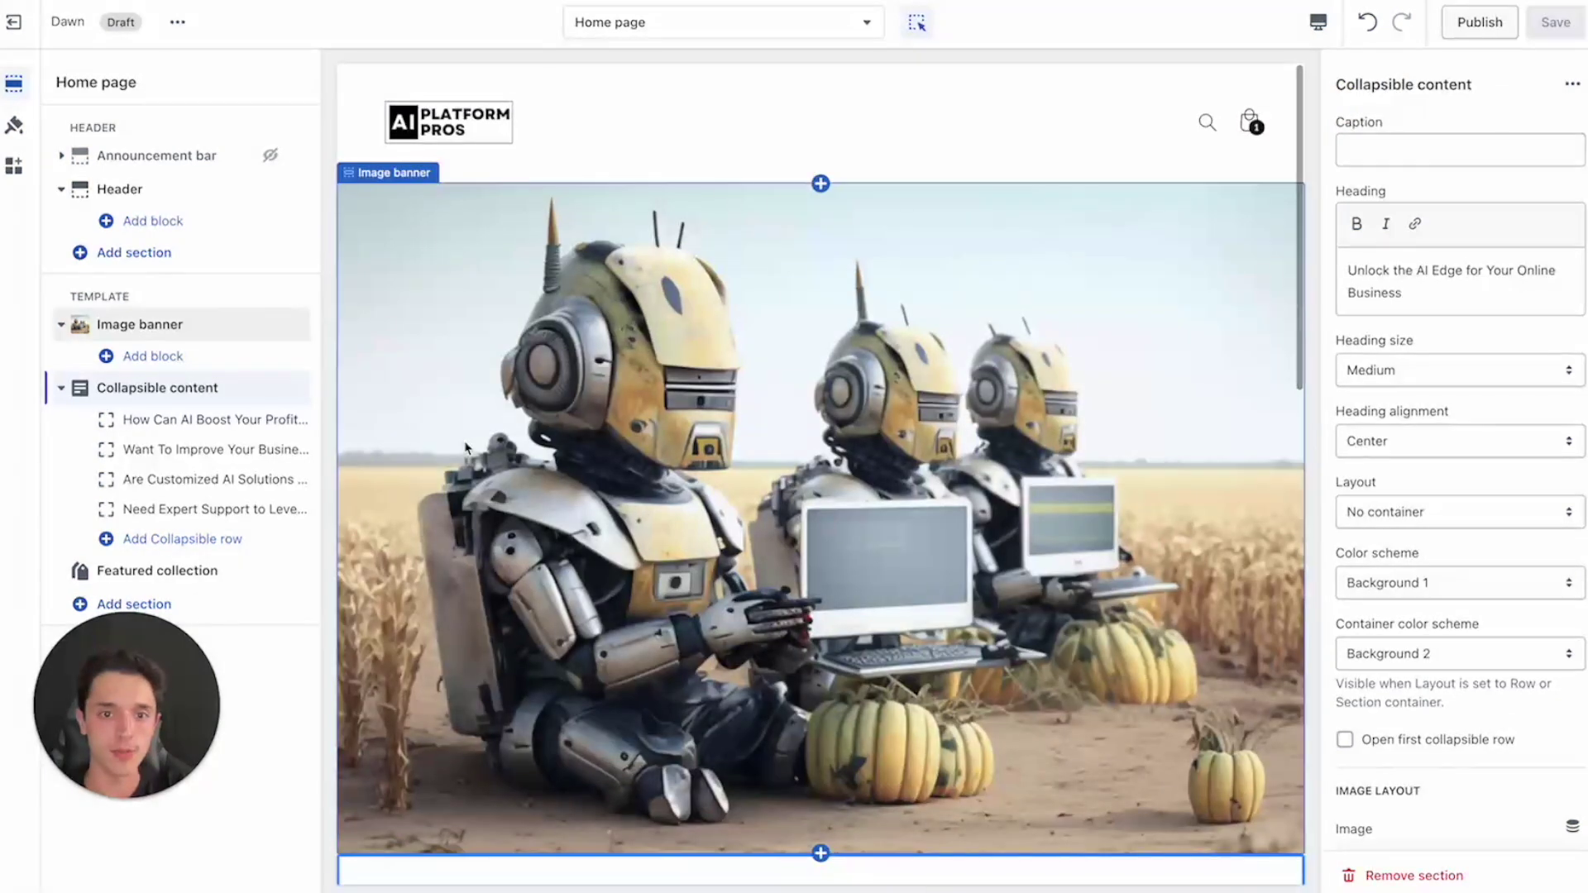
scroll(465, 449, down, 1)
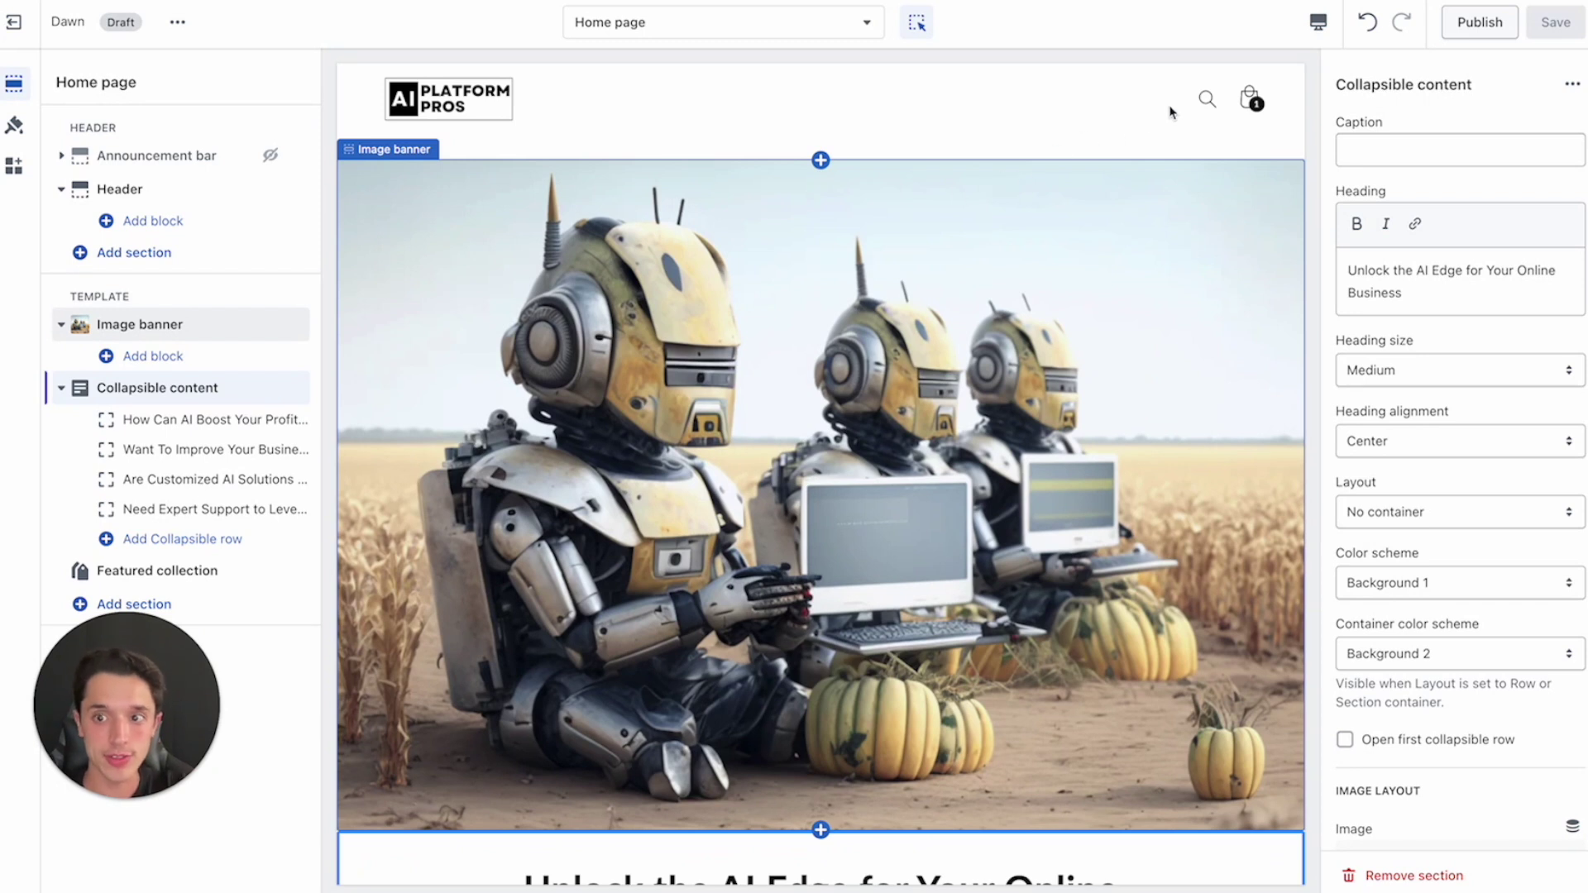
- Exit the theme editor and start a new product titled "The ChatGPT Product Factory"
click(7, 21)
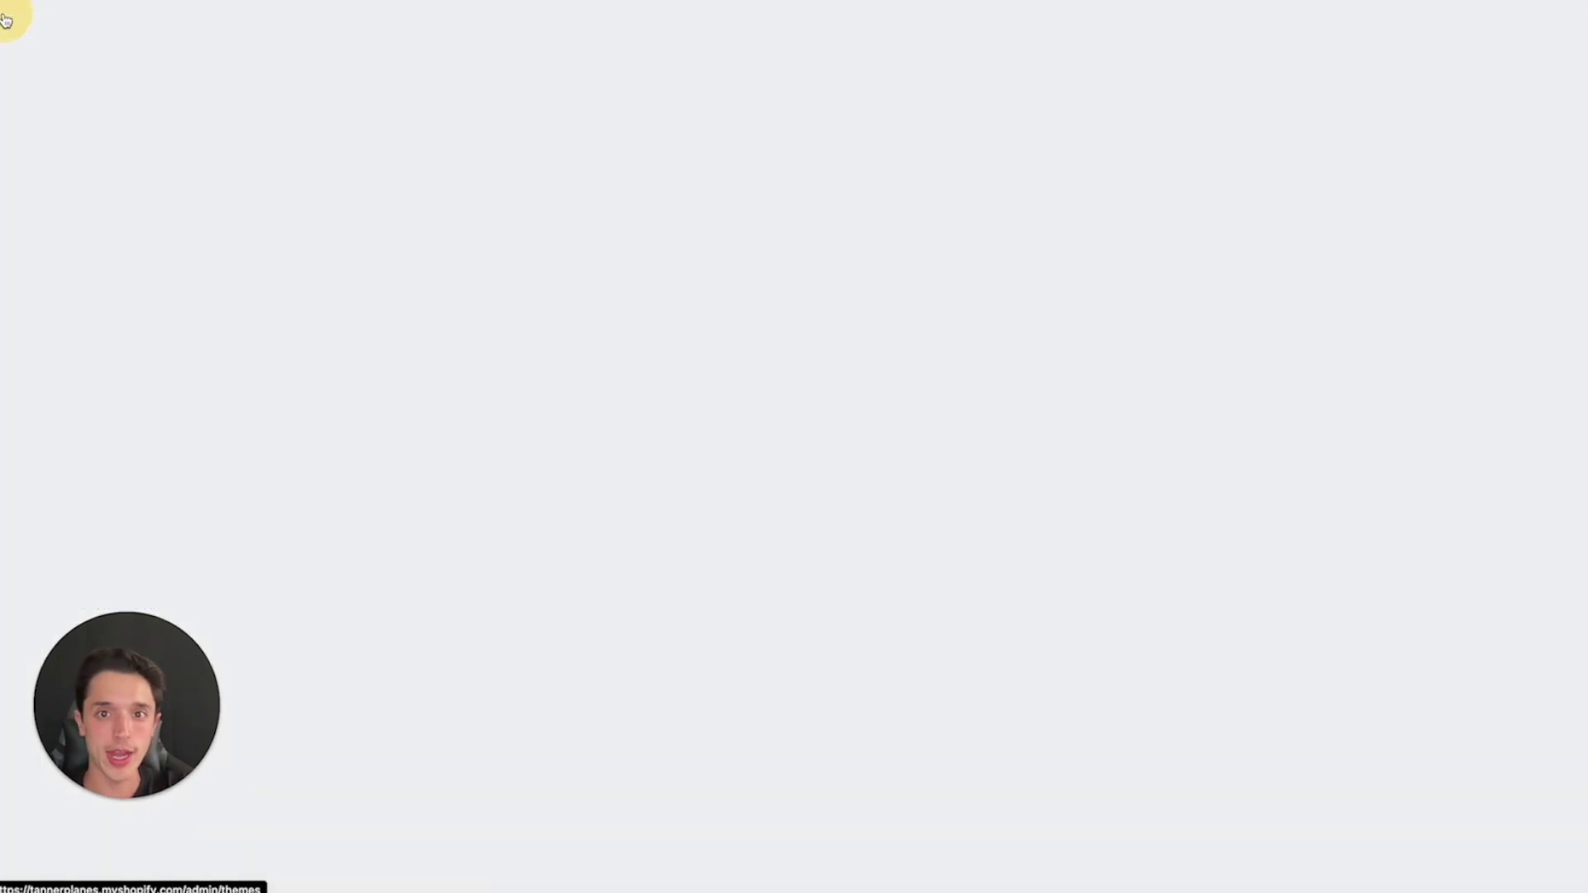
click(62, 178)
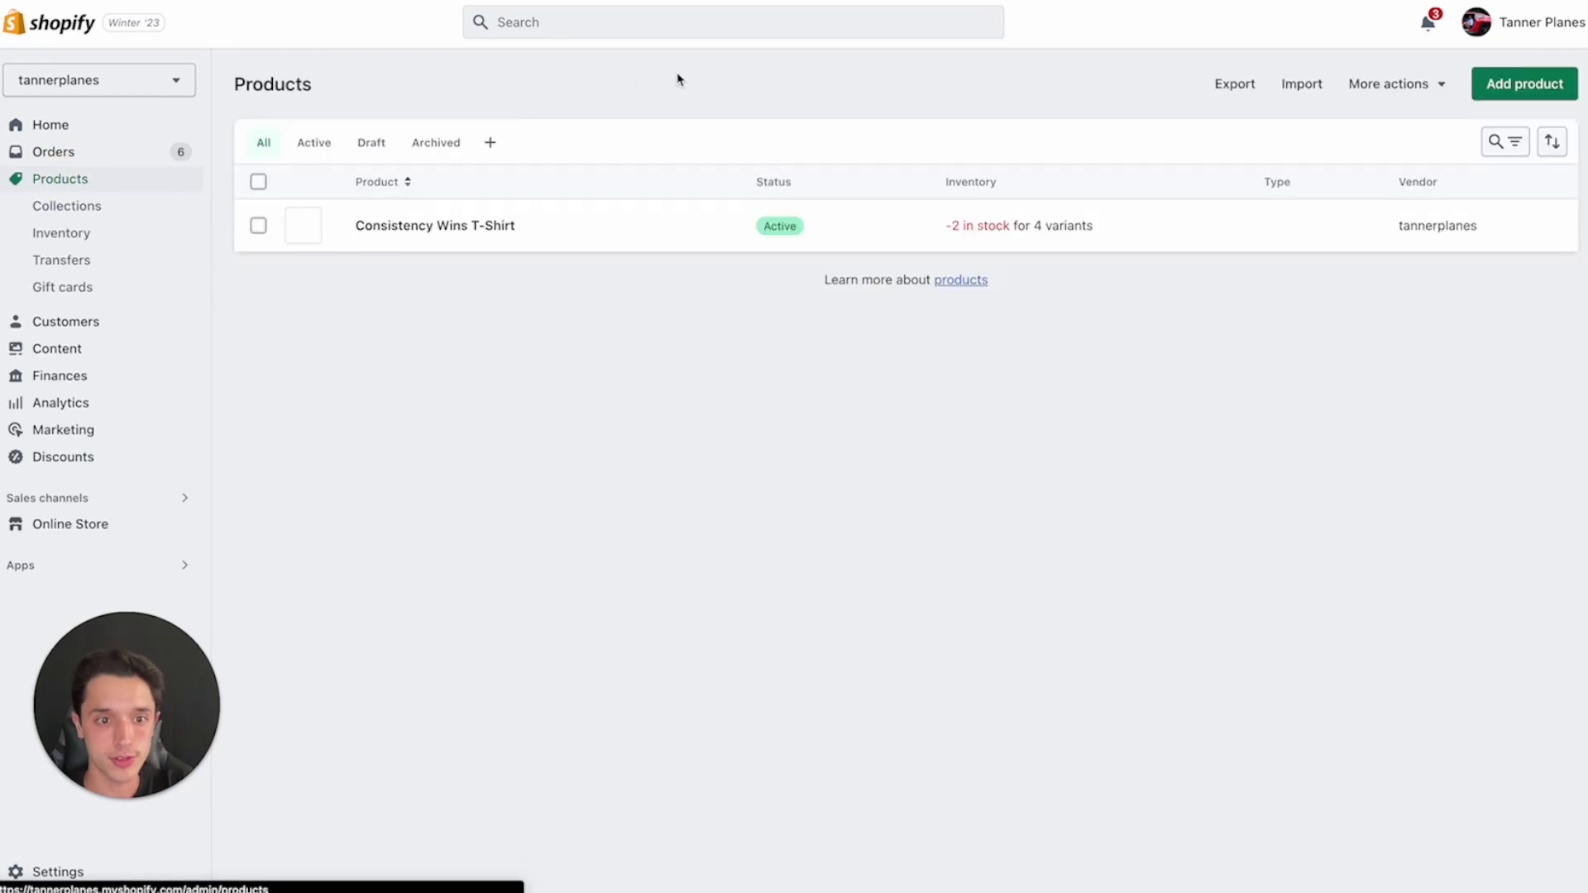
click(1524, 85)
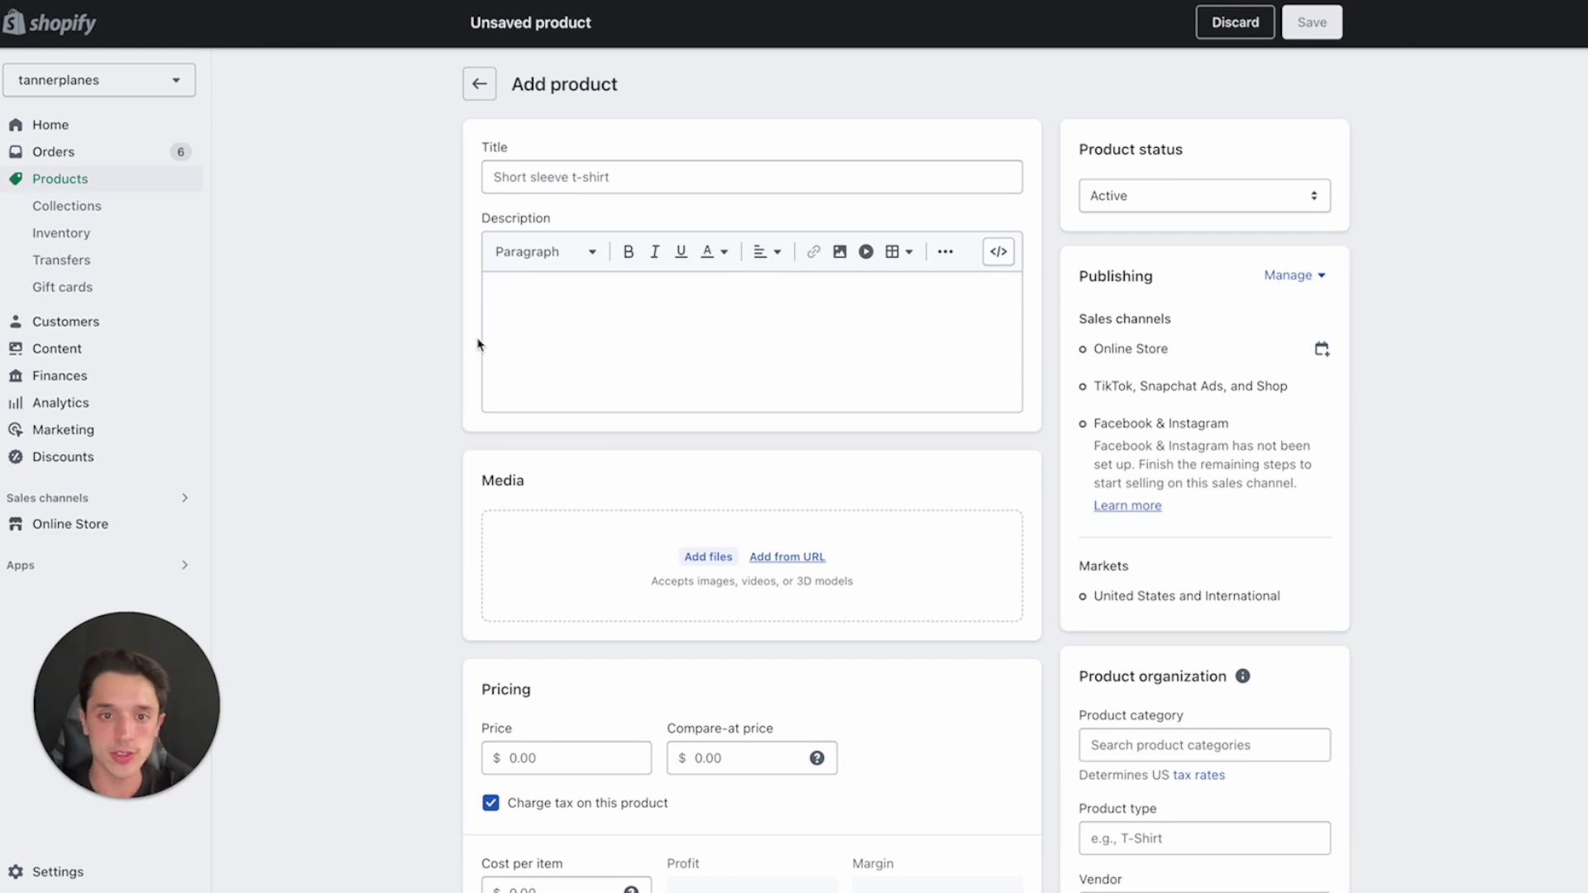
click(511, 184)
text(The ChatGPT Product Factory)
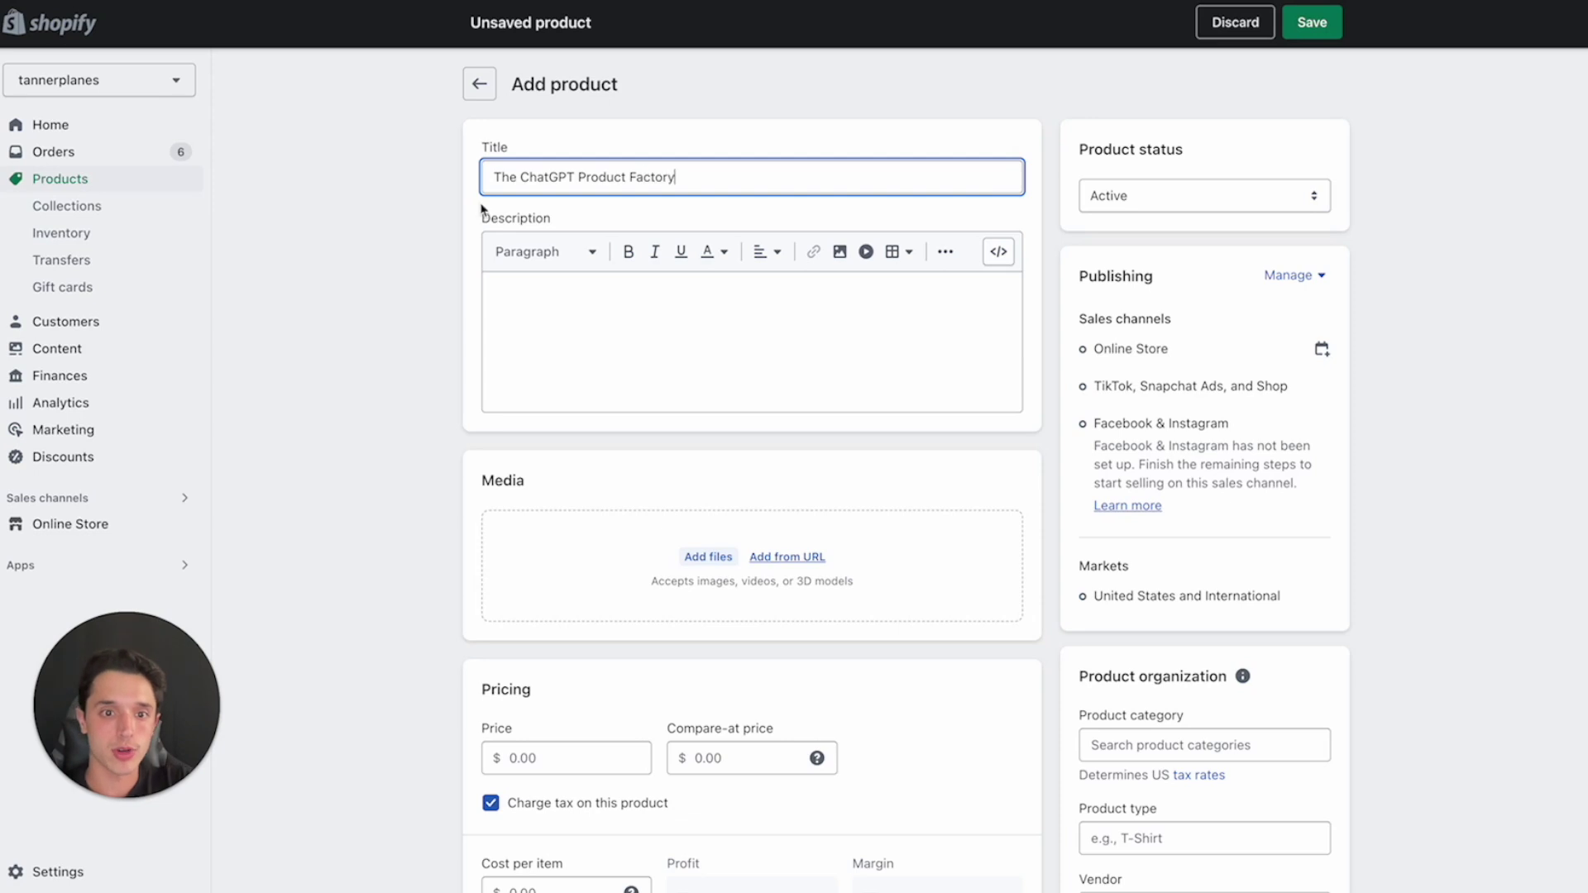
- Bring up the book cover image, switch to DIY Book Design's Free Book Cover Mockups page and browse the single mockup templates
click(301, 319)
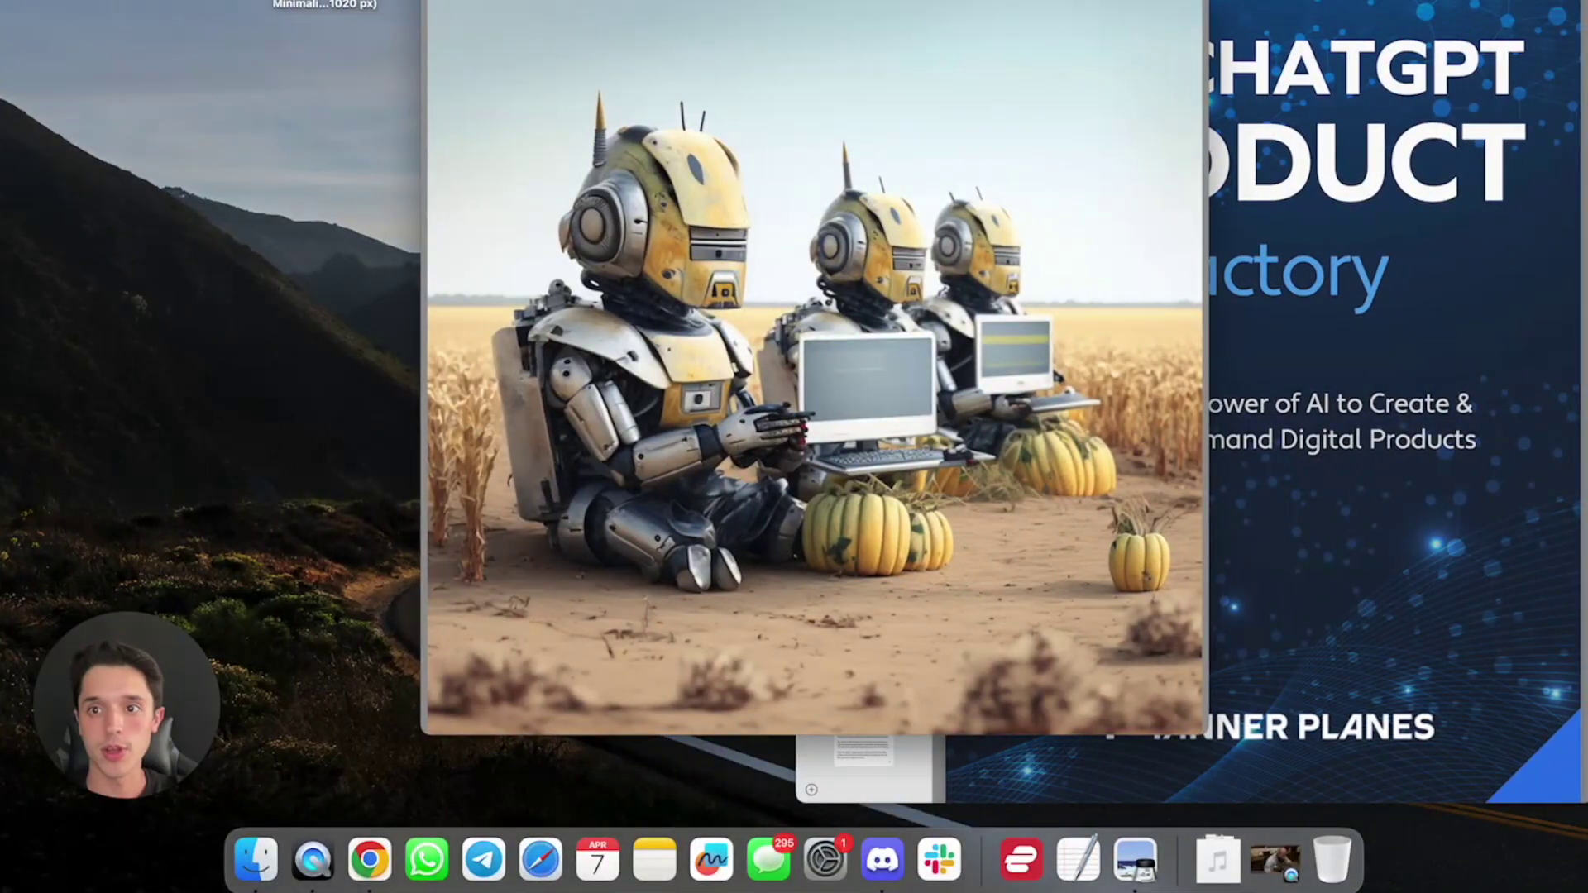
click(1343, 121)
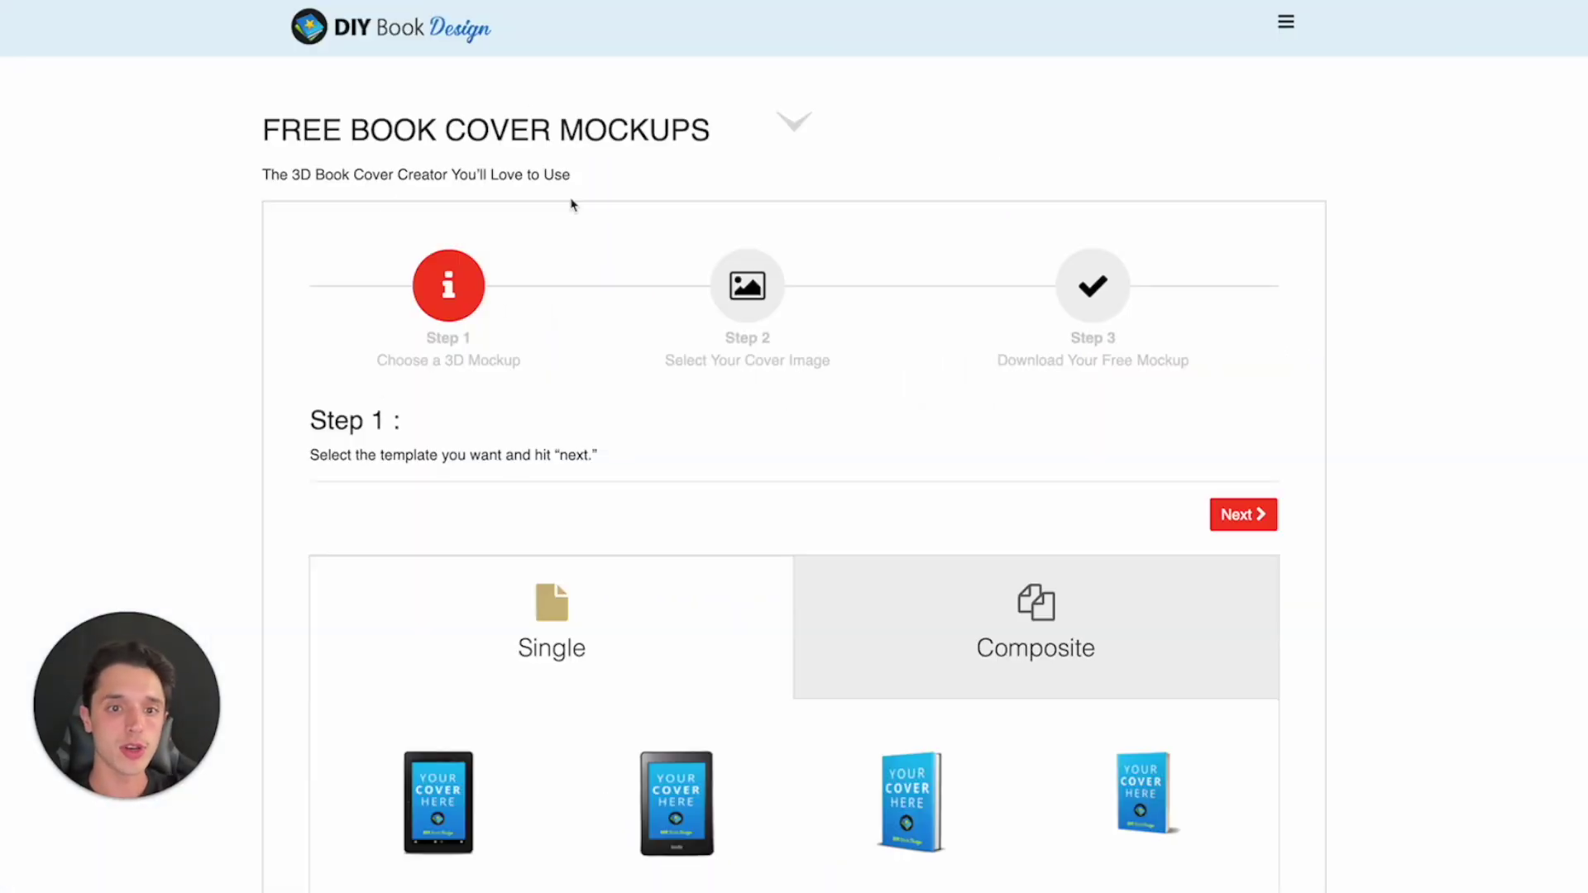
scroll(347, 408, down, 7)
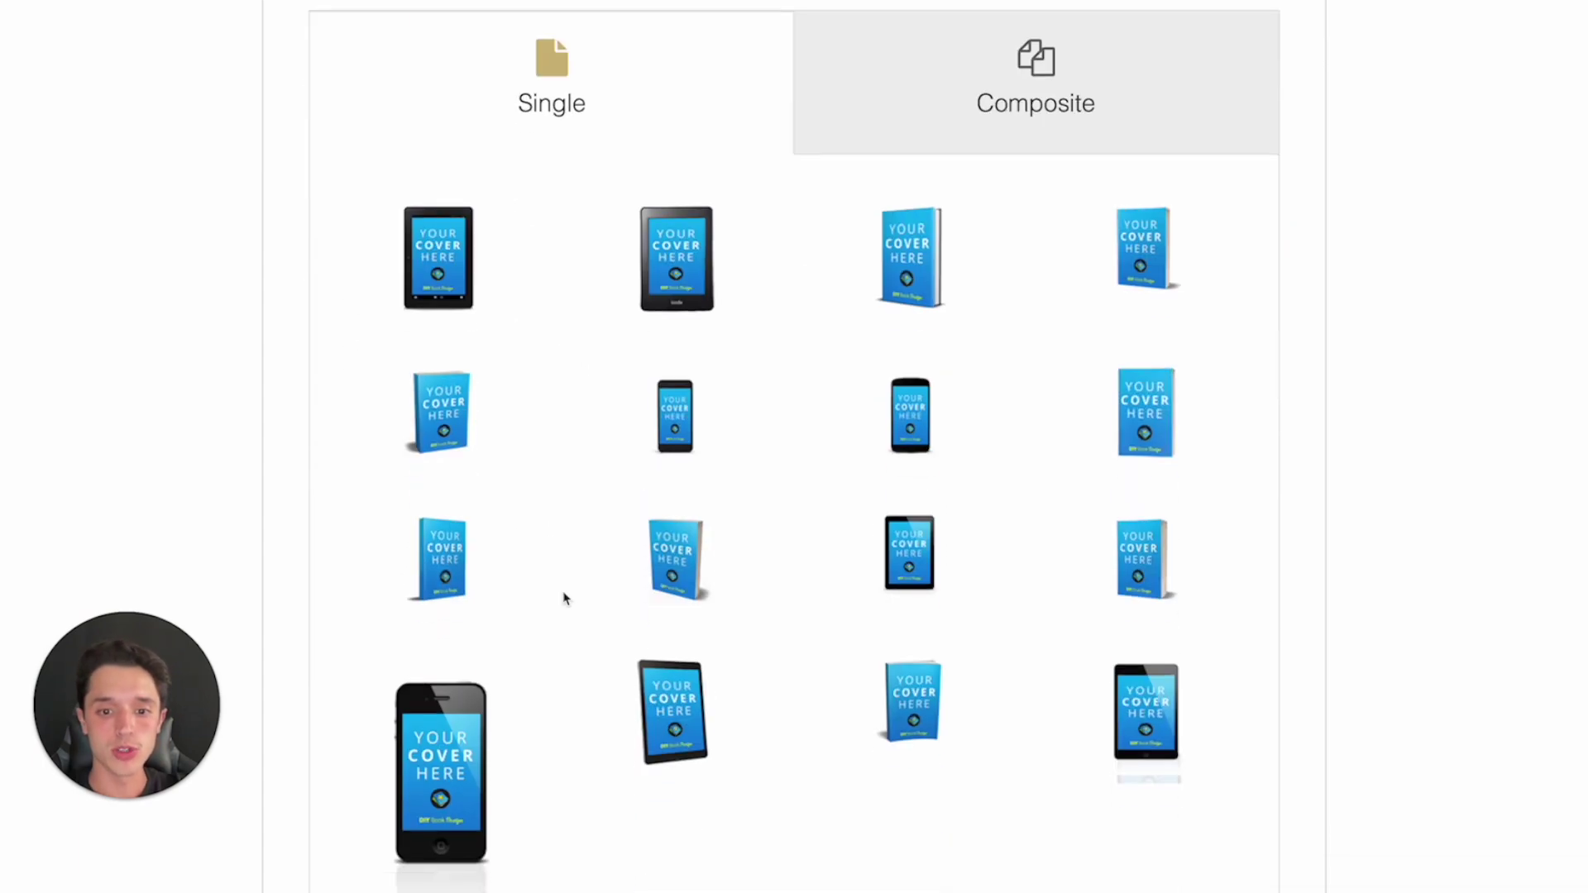
scroll(740, 480, down, 1)
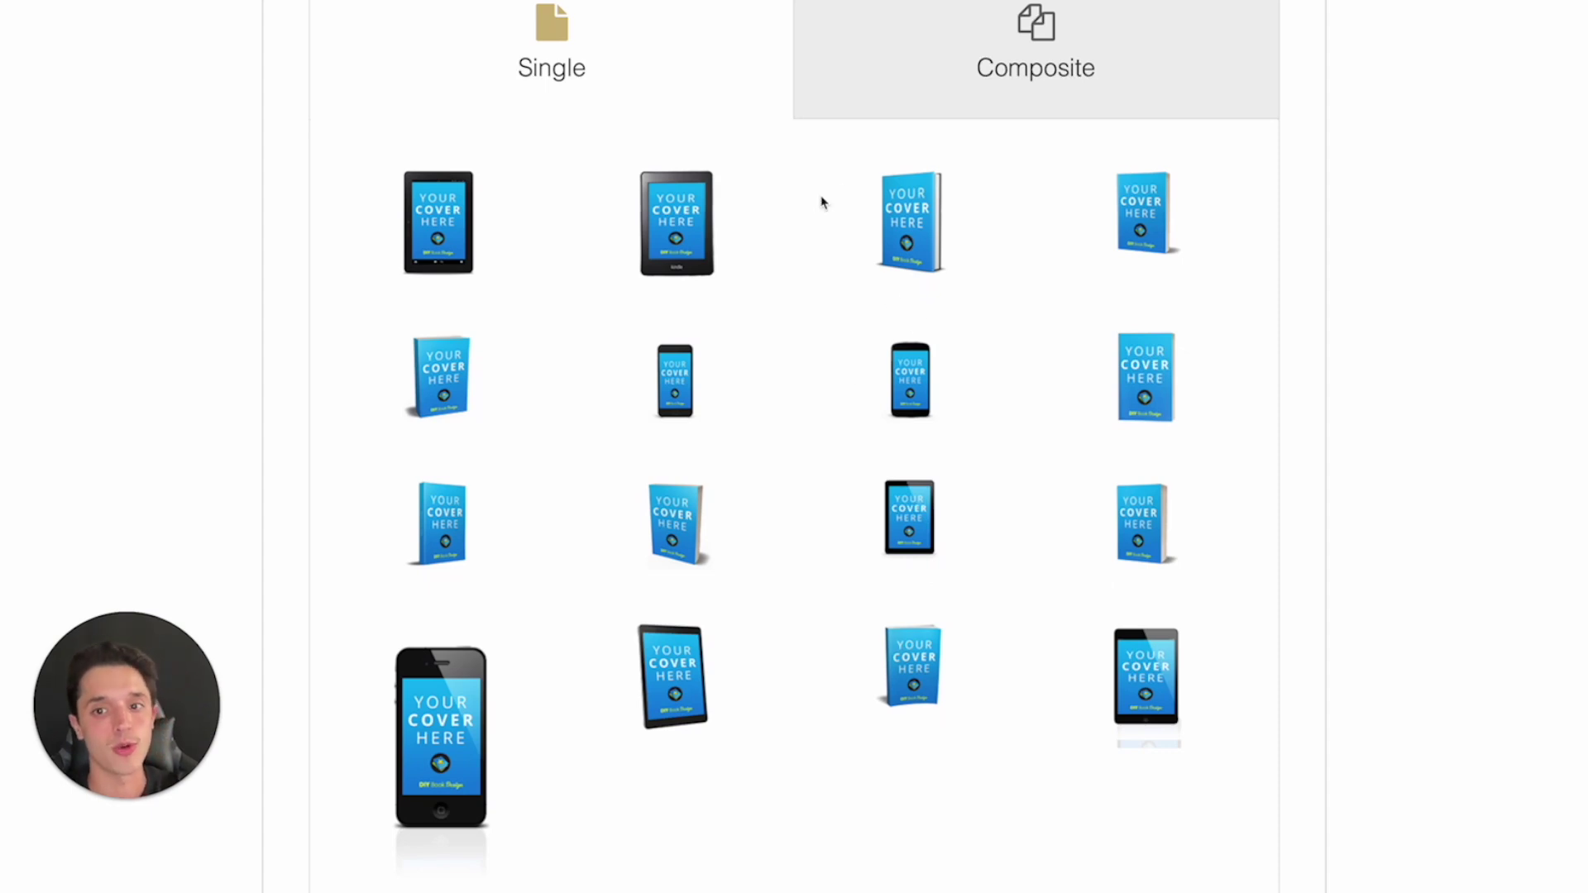
scroll(821, 202, up, 1)
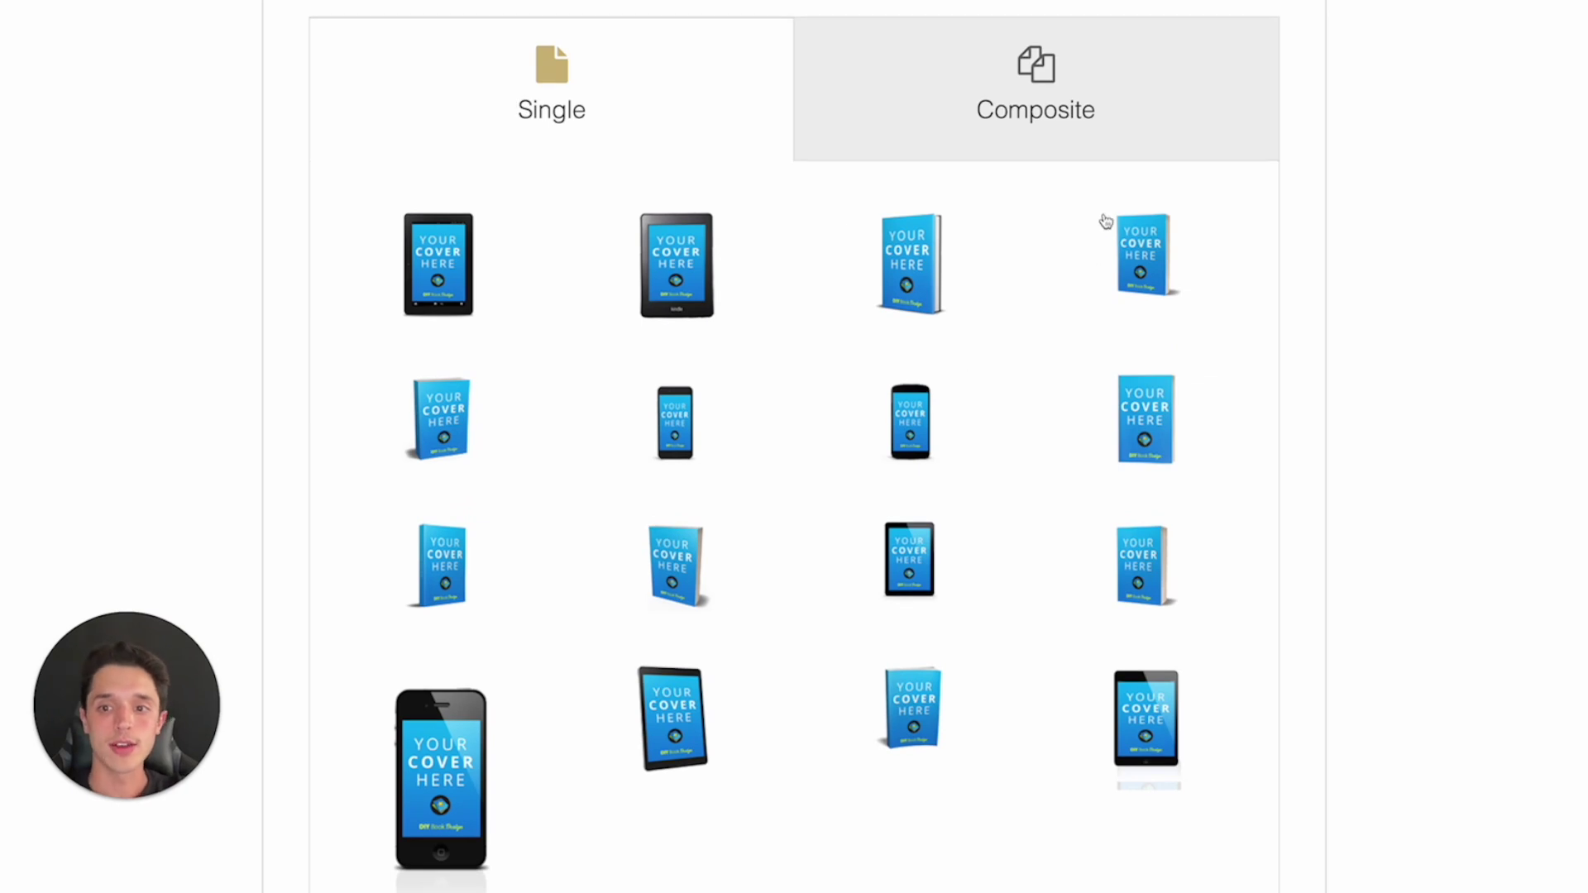
- Choose the standing book template, fourth in the first row of the single mockups
click(1165, 277)
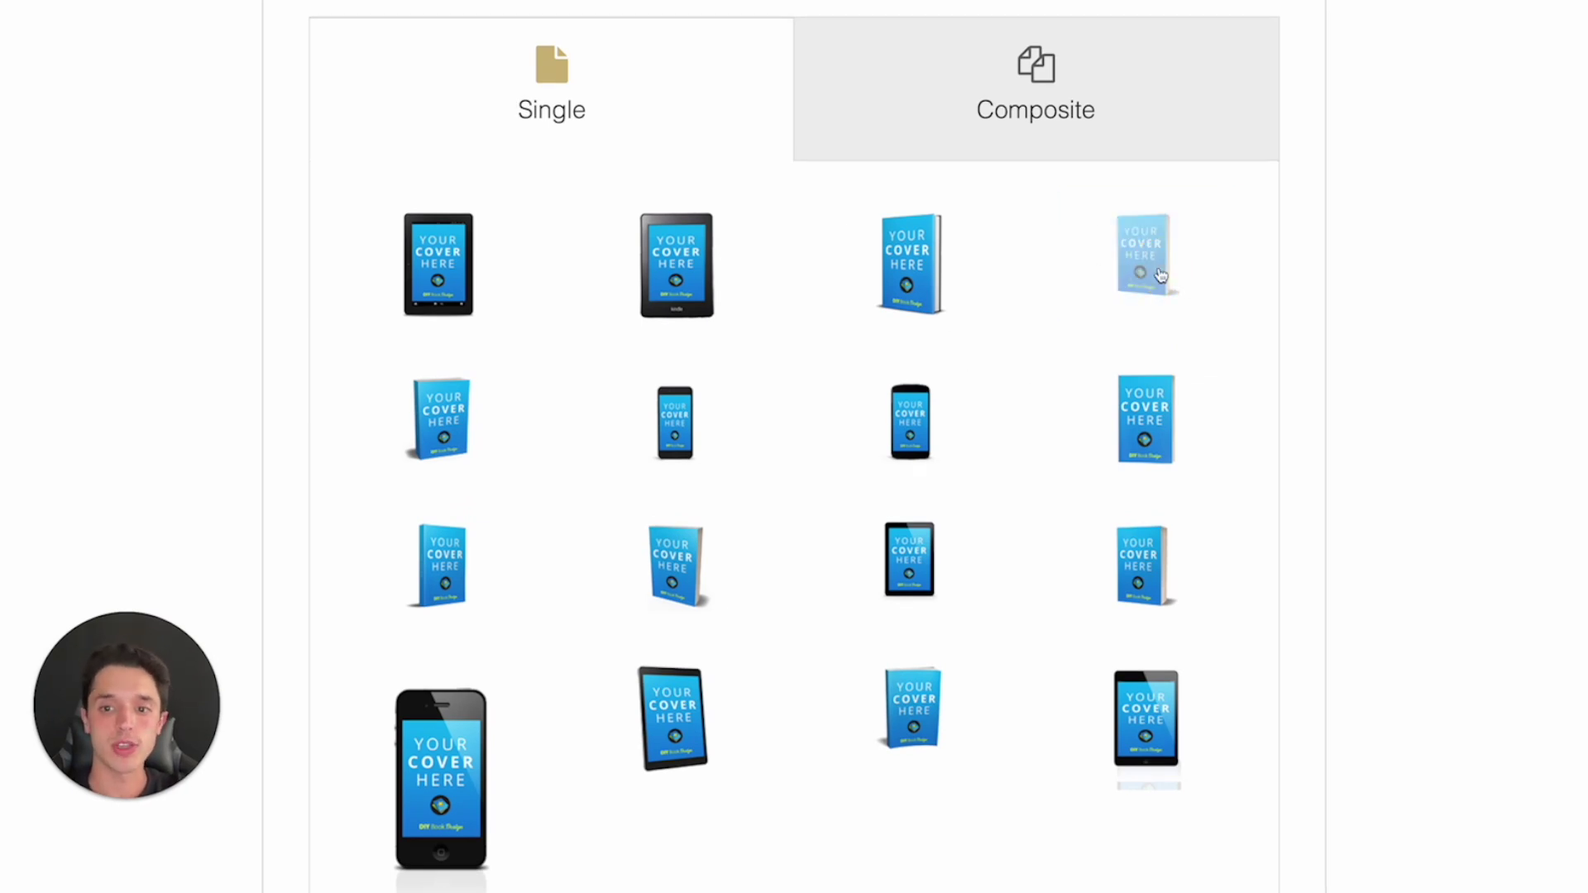
click(1150, 275)
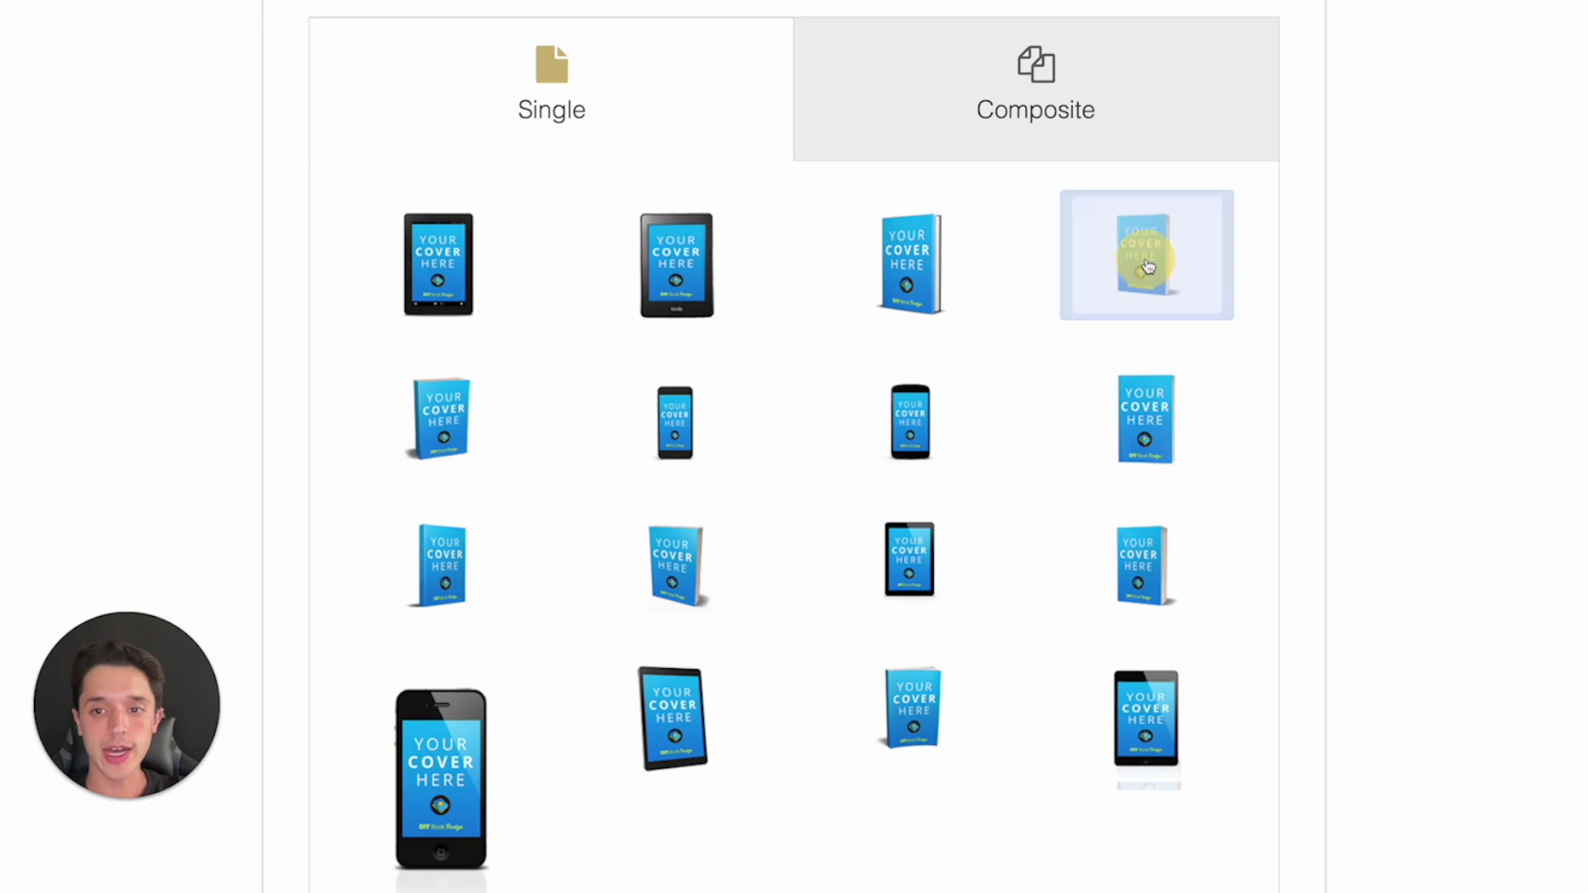
scroll(1148, 267, up, 2)
scroll(1148, 266, up, 5)
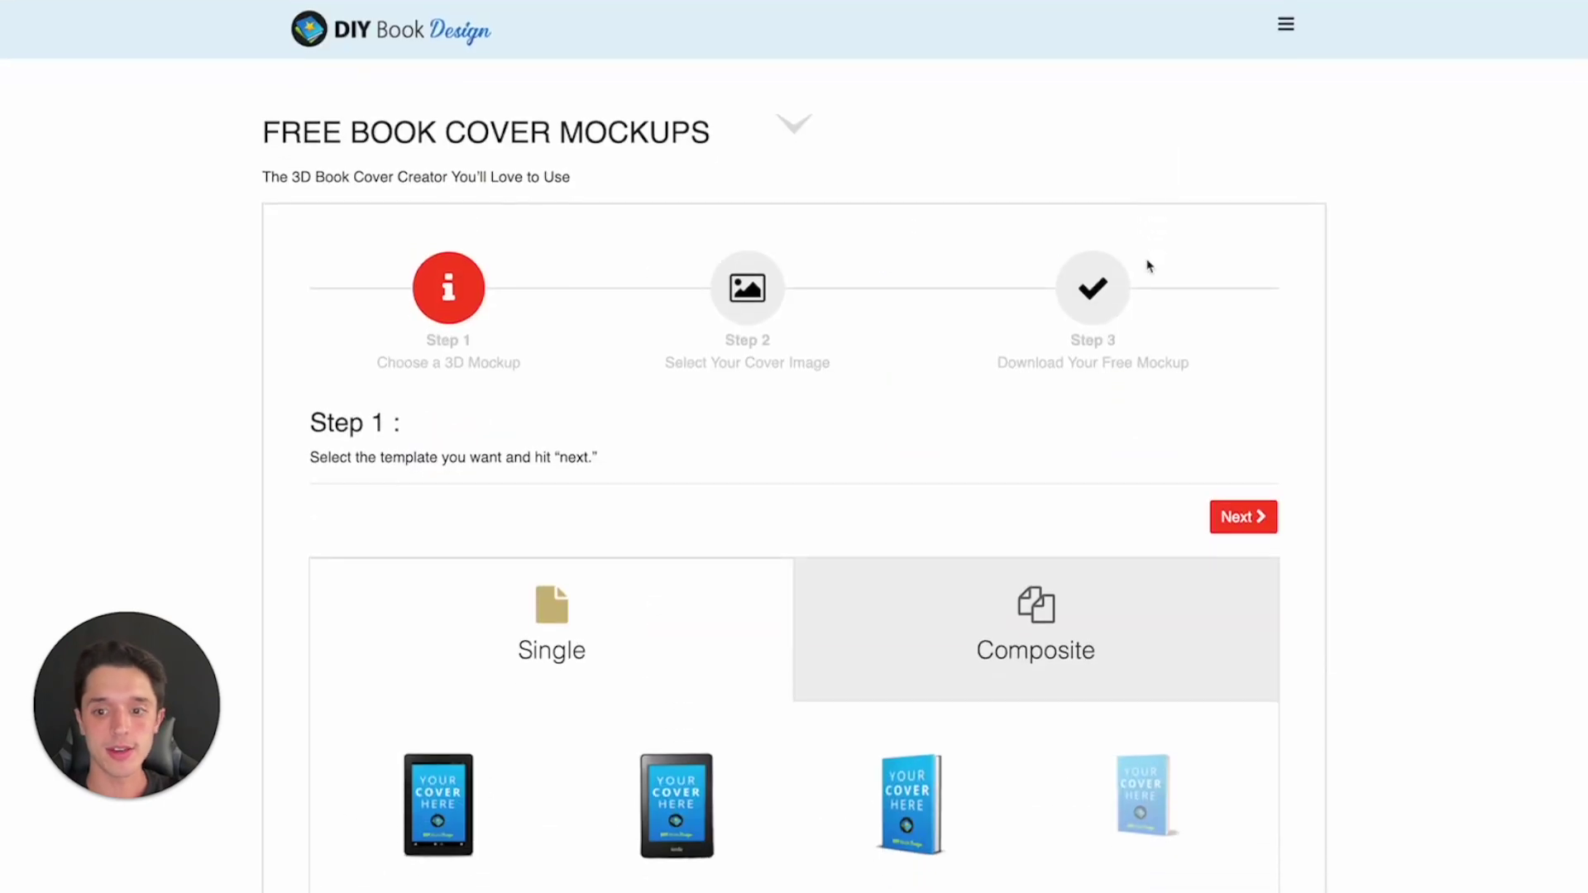
- Proceed to the cover image step, upload Book Cover.jpeg and check the uploaded cover
click(1240, 512)
scroll(673, 652, down, 3)
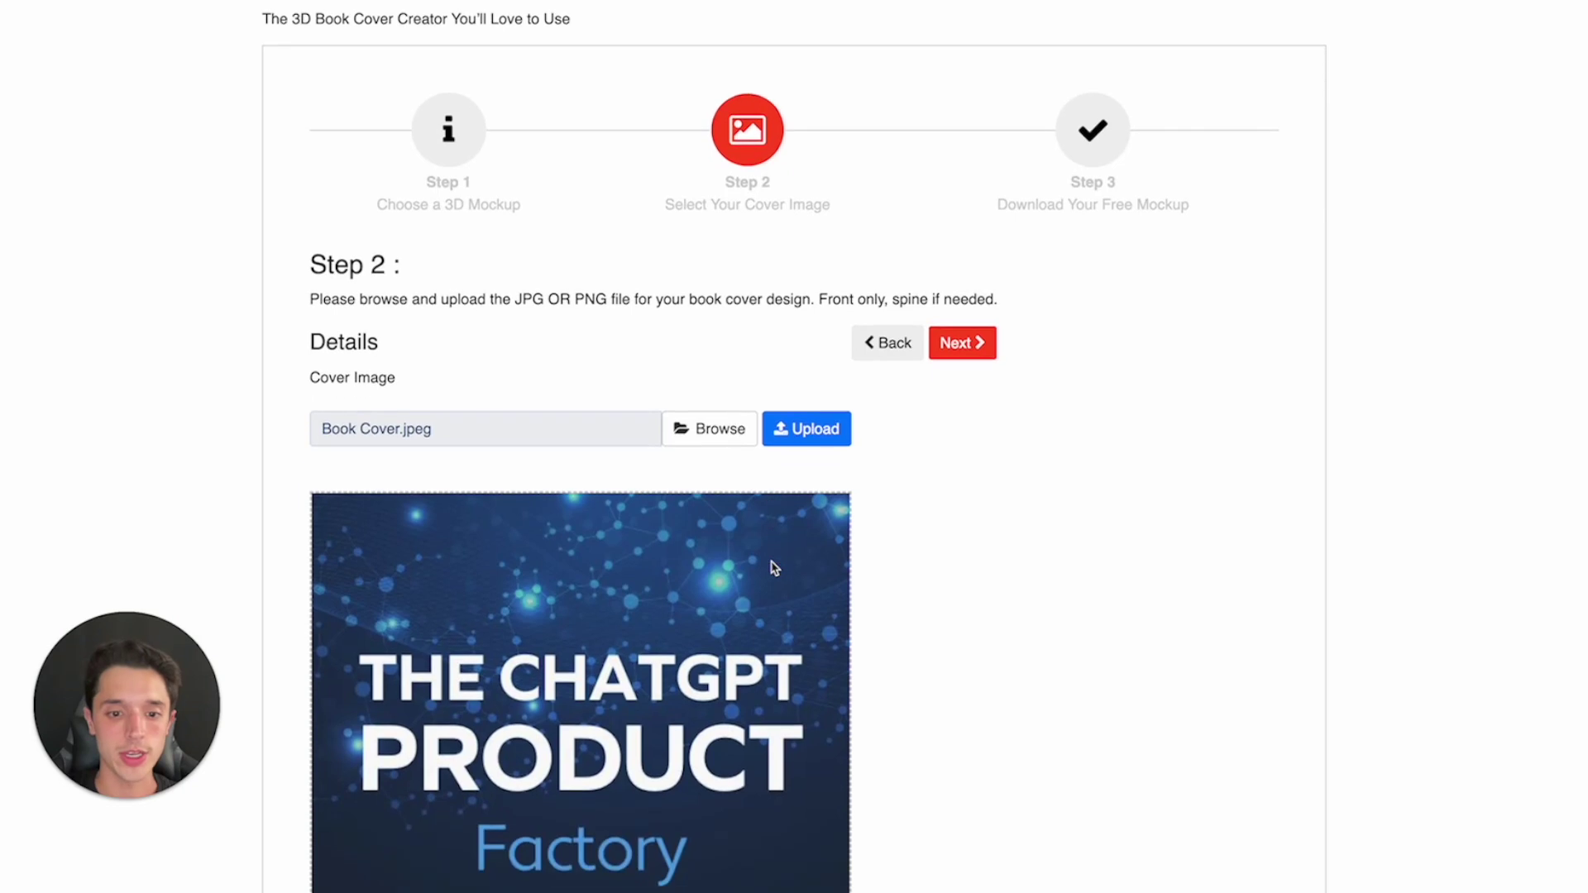
scroll(715, 612, down, 3)
scroll(712, 554, up, 2)
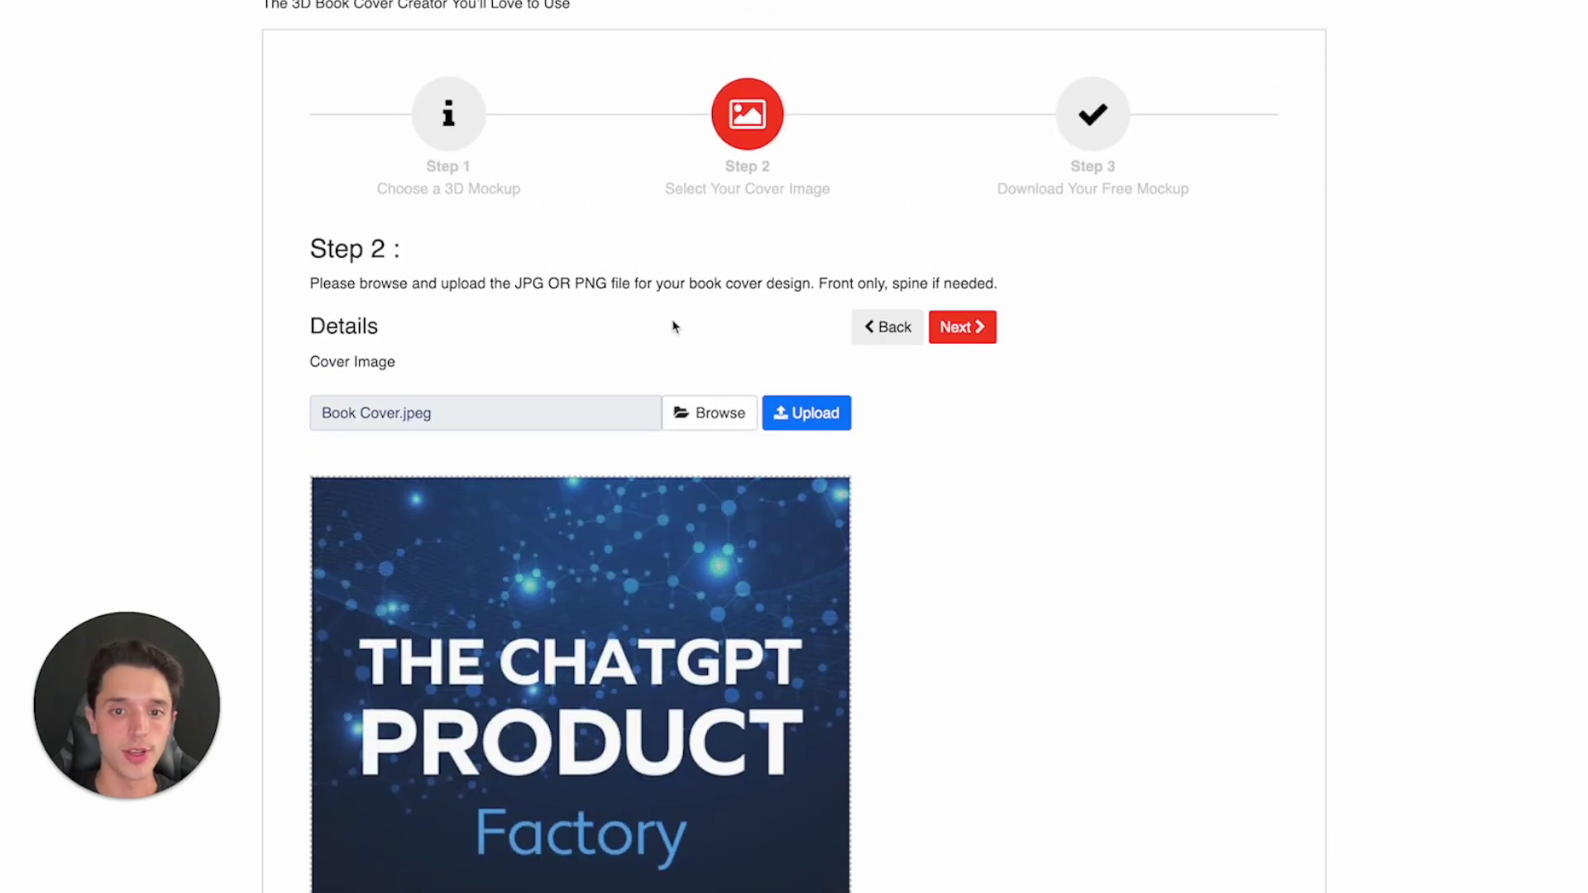
- Upload the selected cover image, proceed to the mockup download step and review the cover and its PNG and JPG options
click(791, 413)
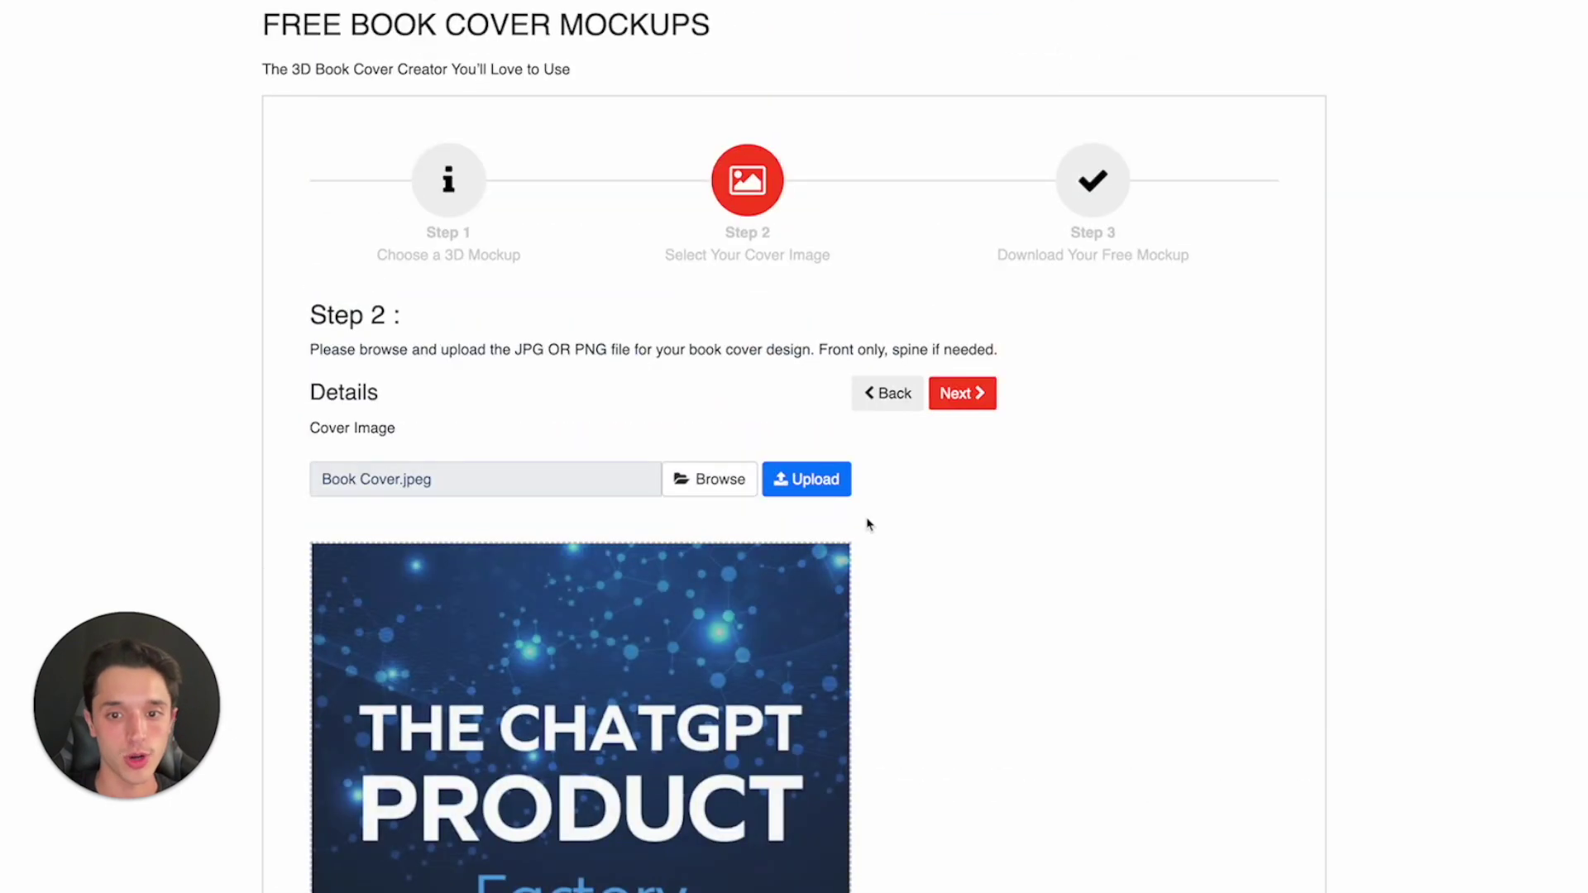
click(959, 395)
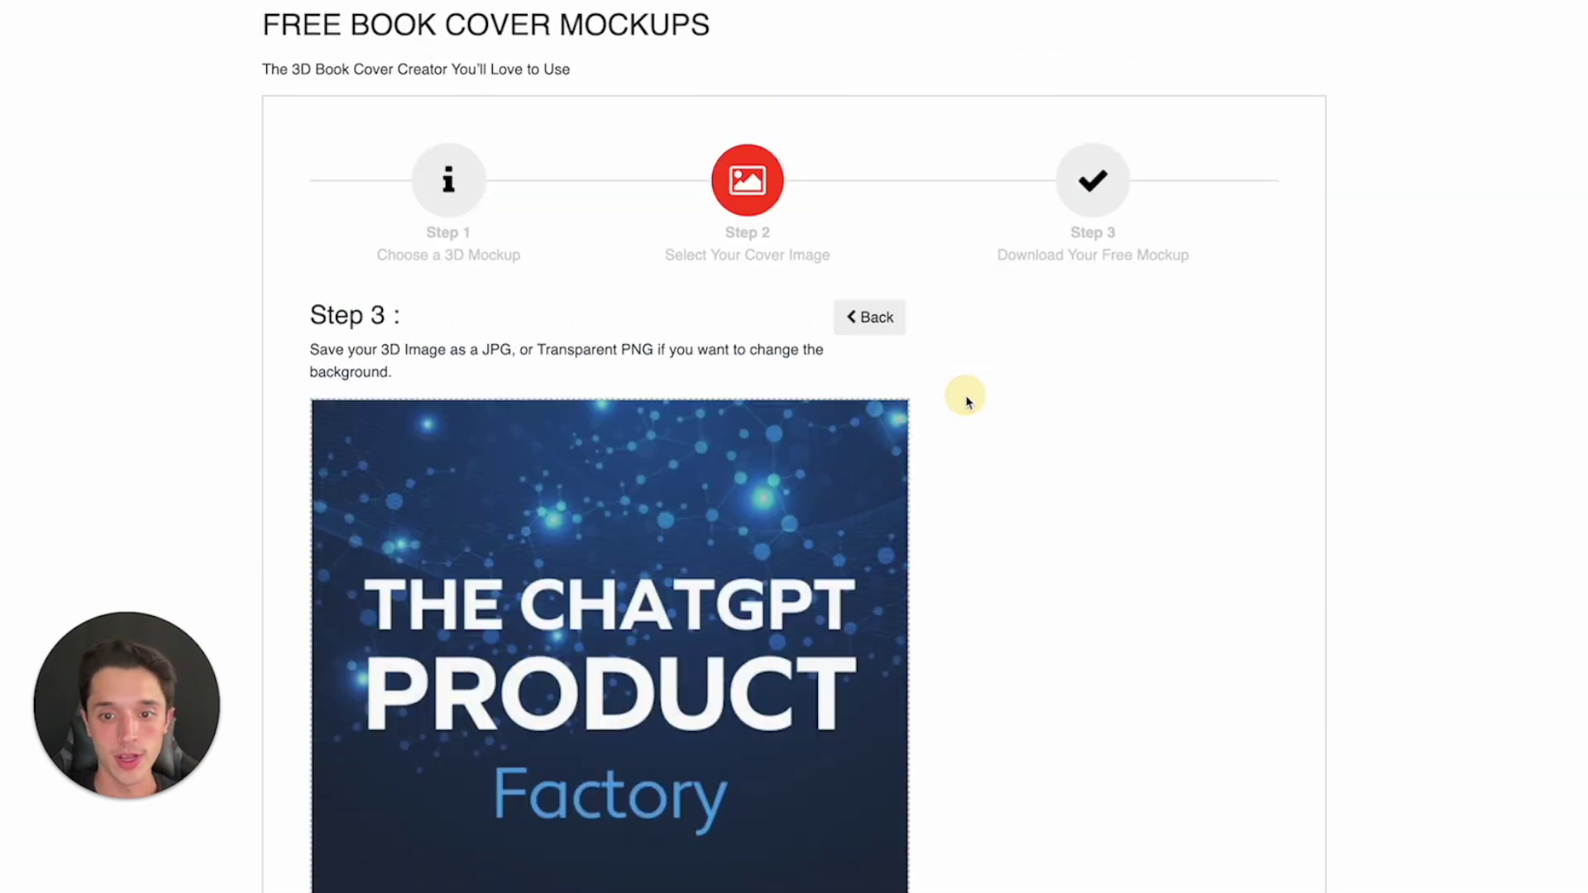
scroll(764, 612, down, 6)
scroll(764, 629, down, 2)
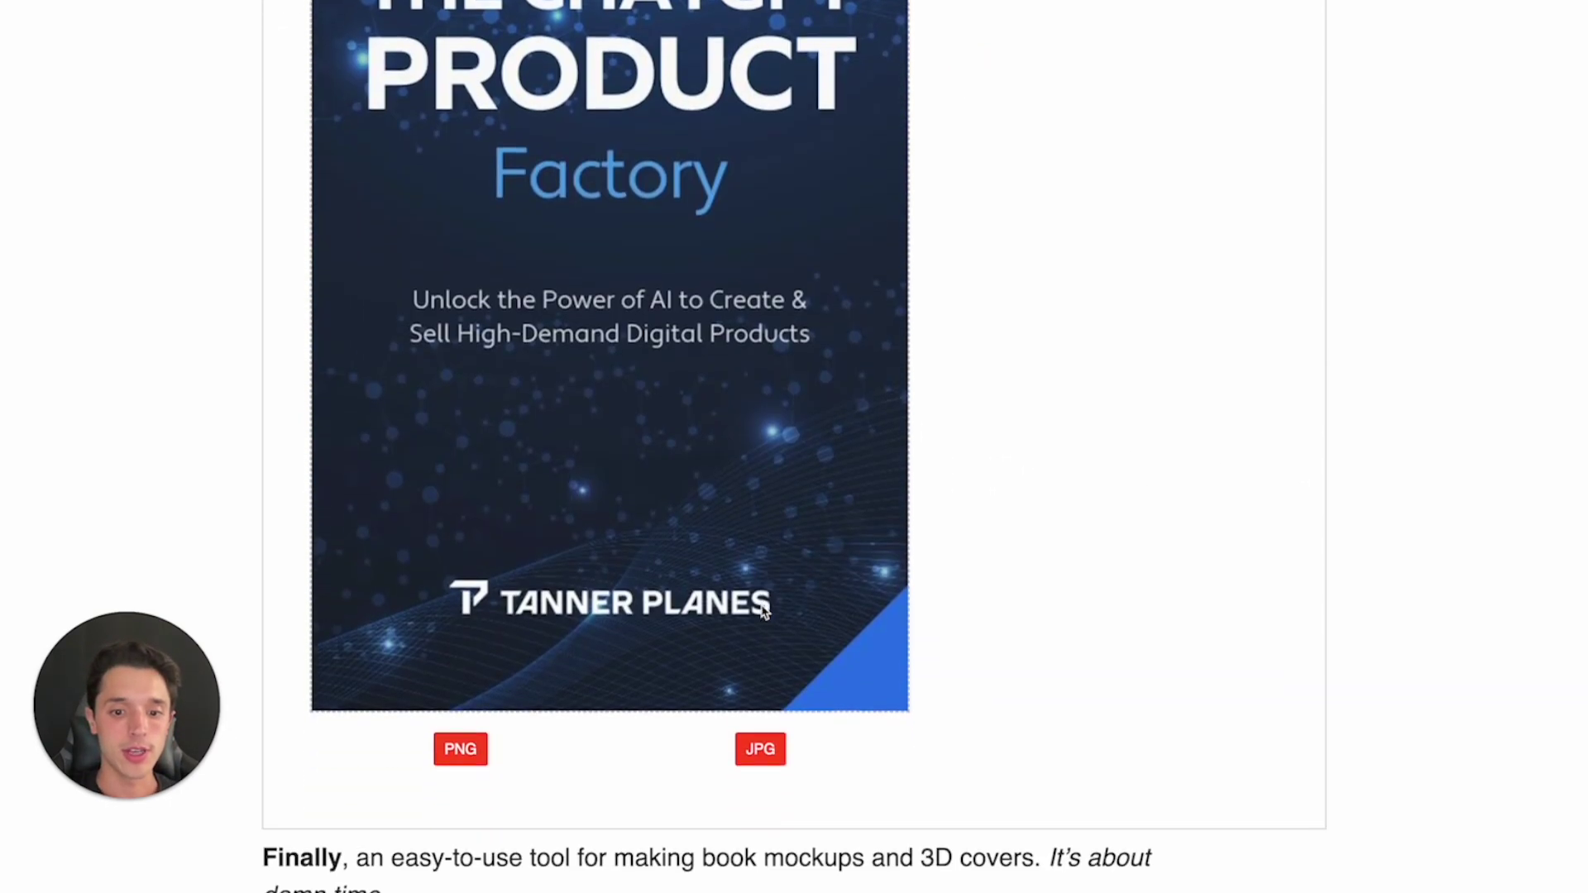
scroll(584, 496, up, 6)
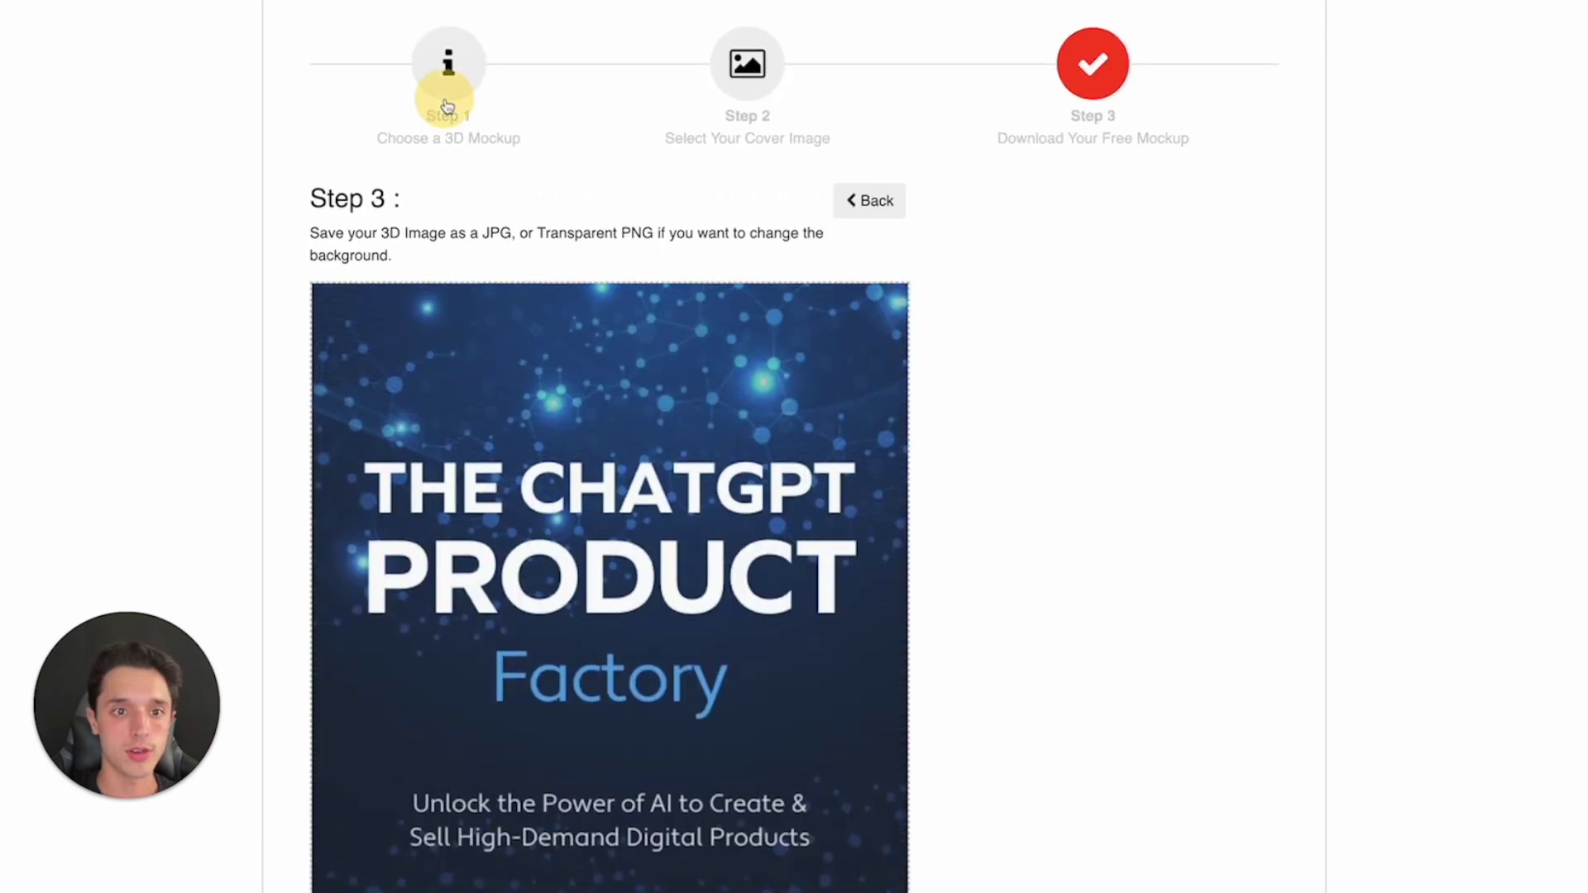
scroll(689, 362, down, 4)
scroll(685, 368, up, 5)
scroll(686, 368, down, 8)
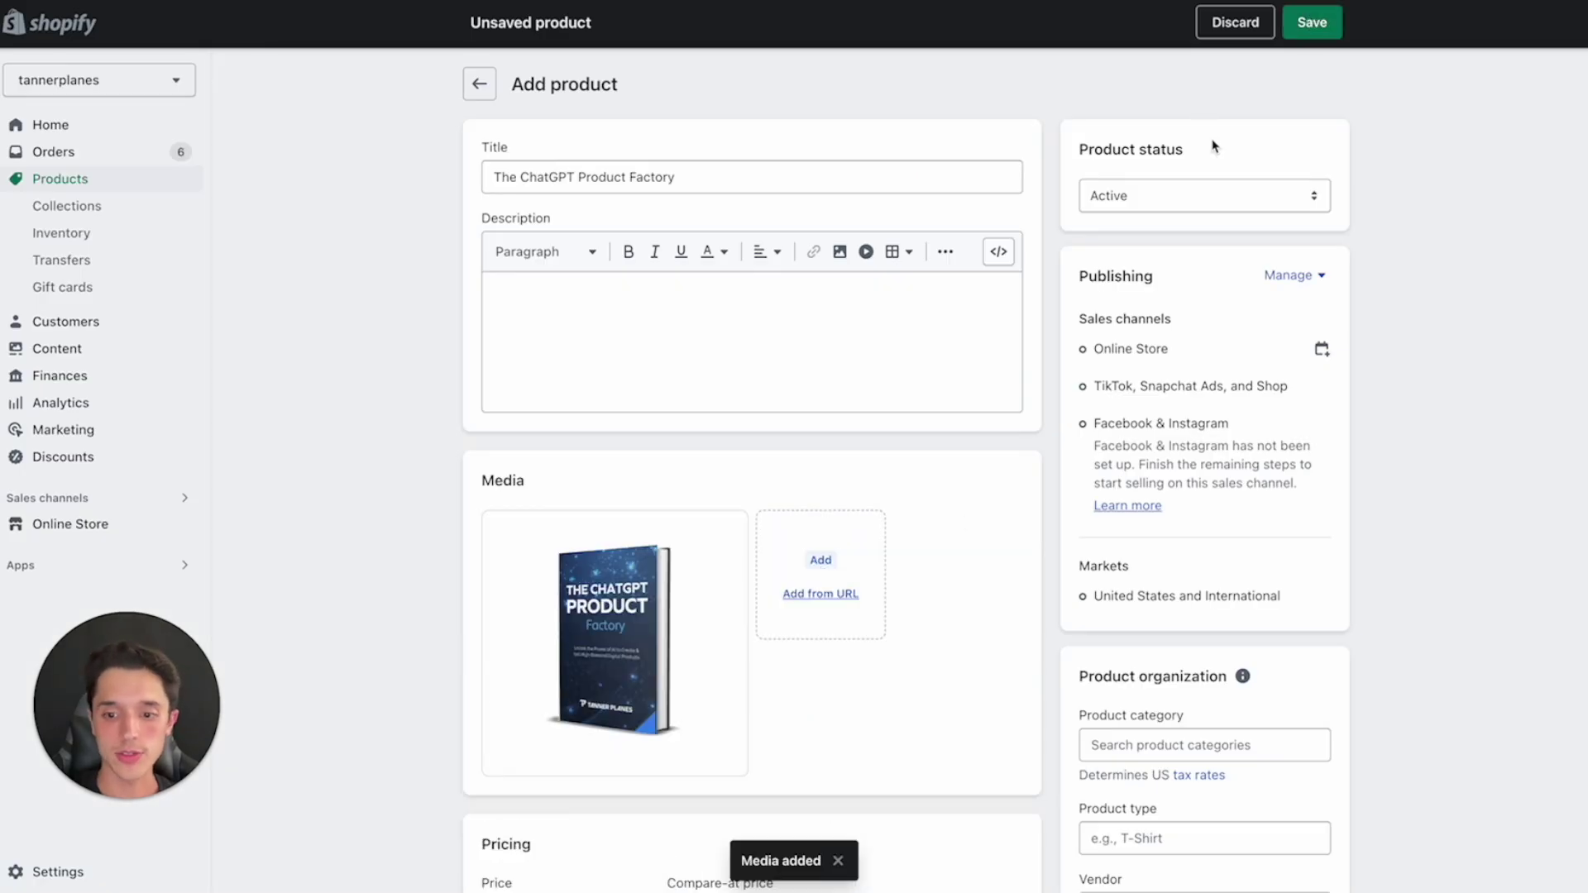
- In the Shopify product form, turn off tax charging and quantity tracking, and set shipping to Digital product or service
scroll(964, 521, down, 6)
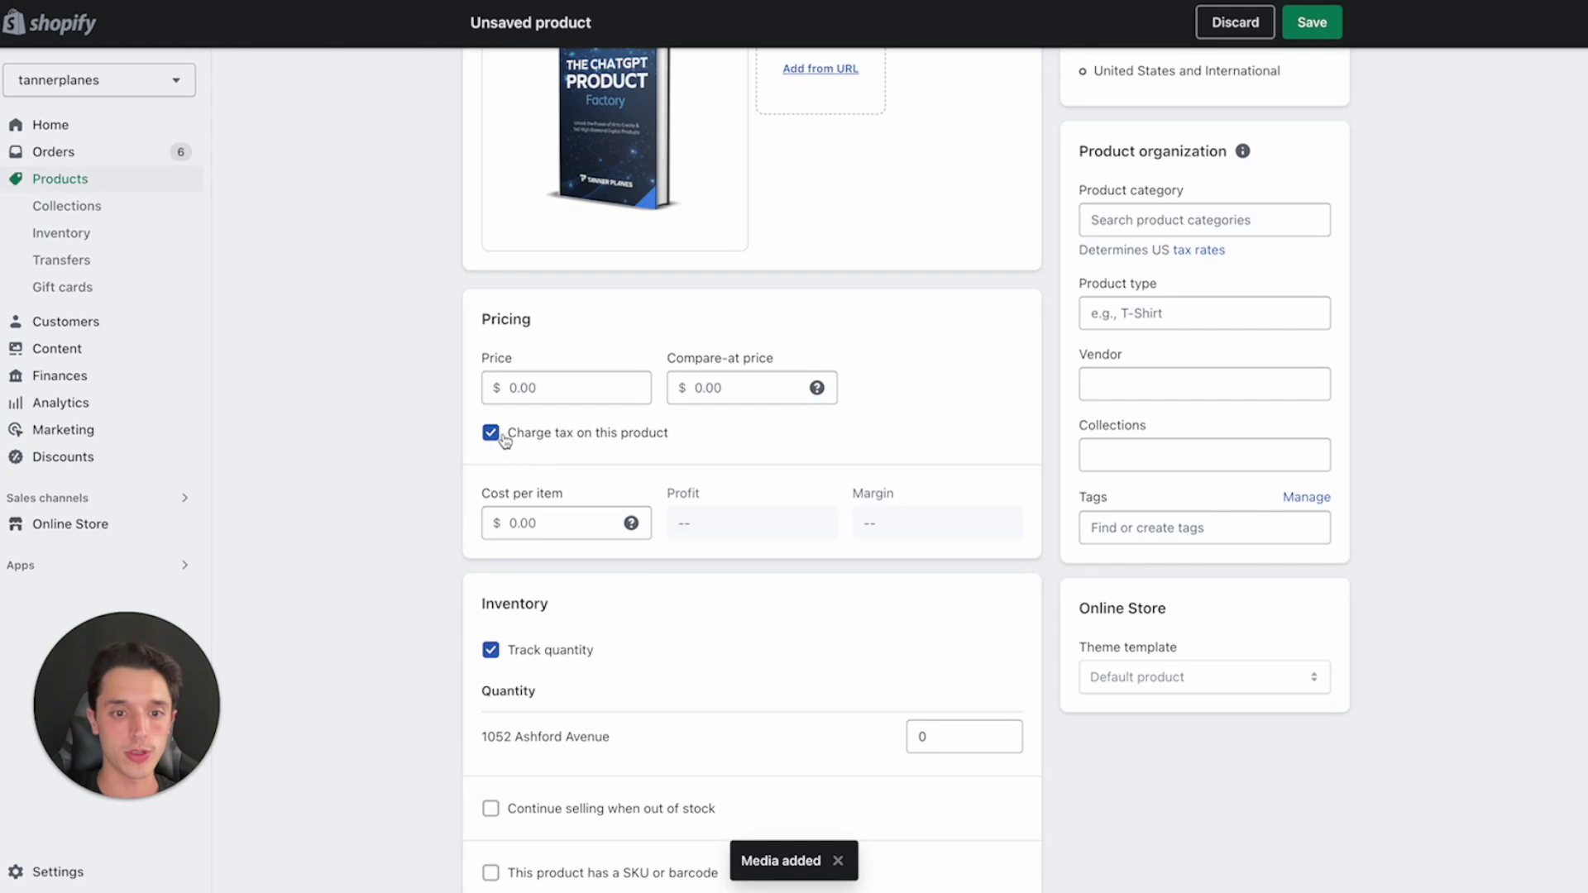
click(517, 430)
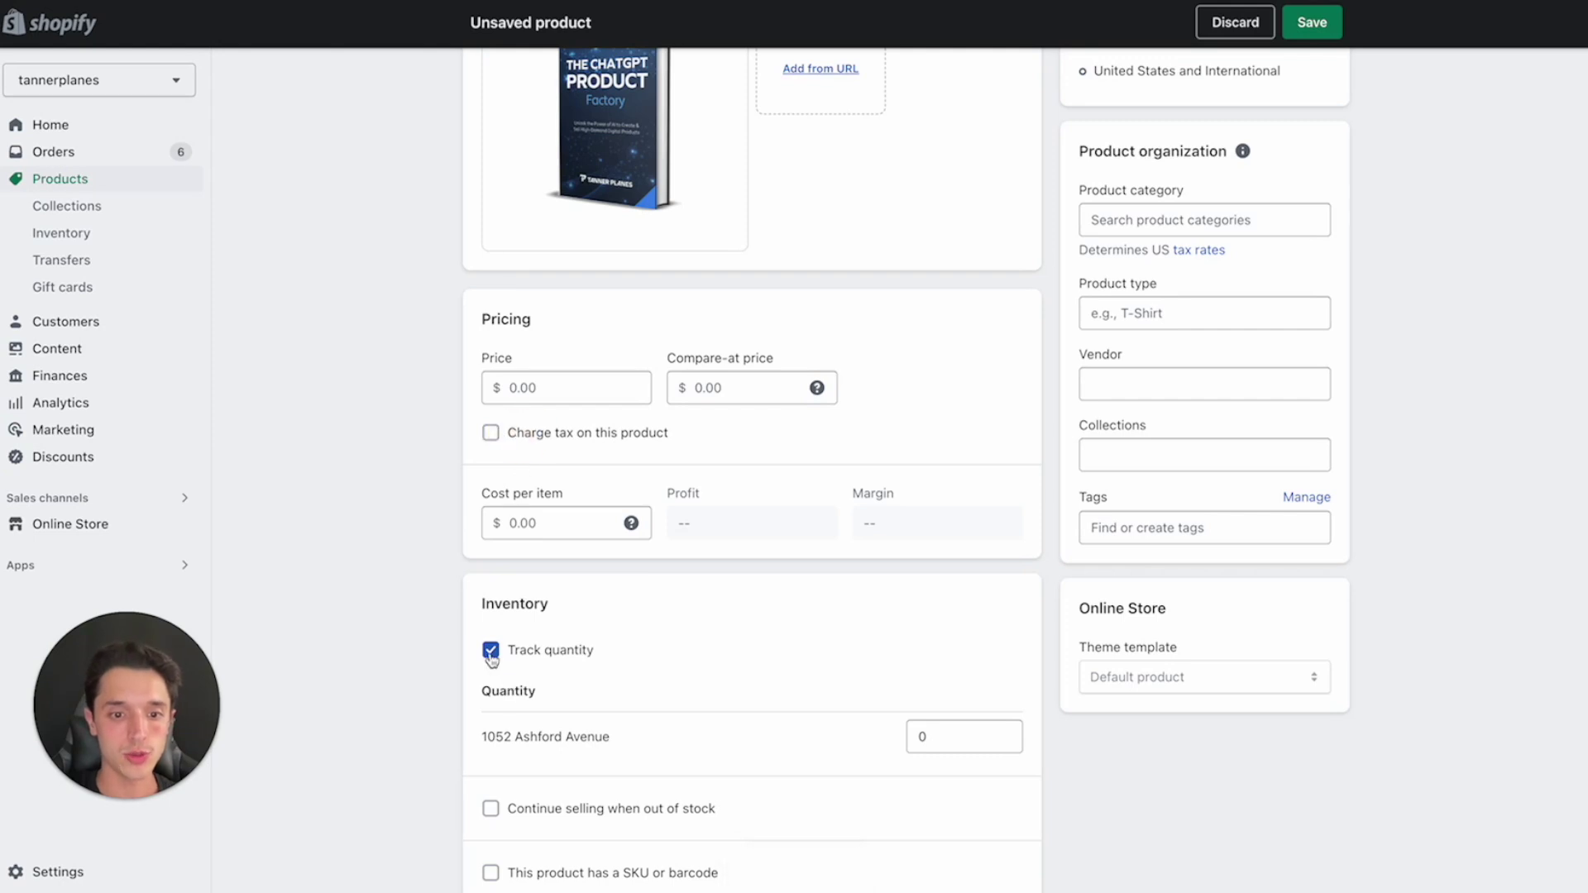
click(490, 651)
scroll(493, 659, down, 5)
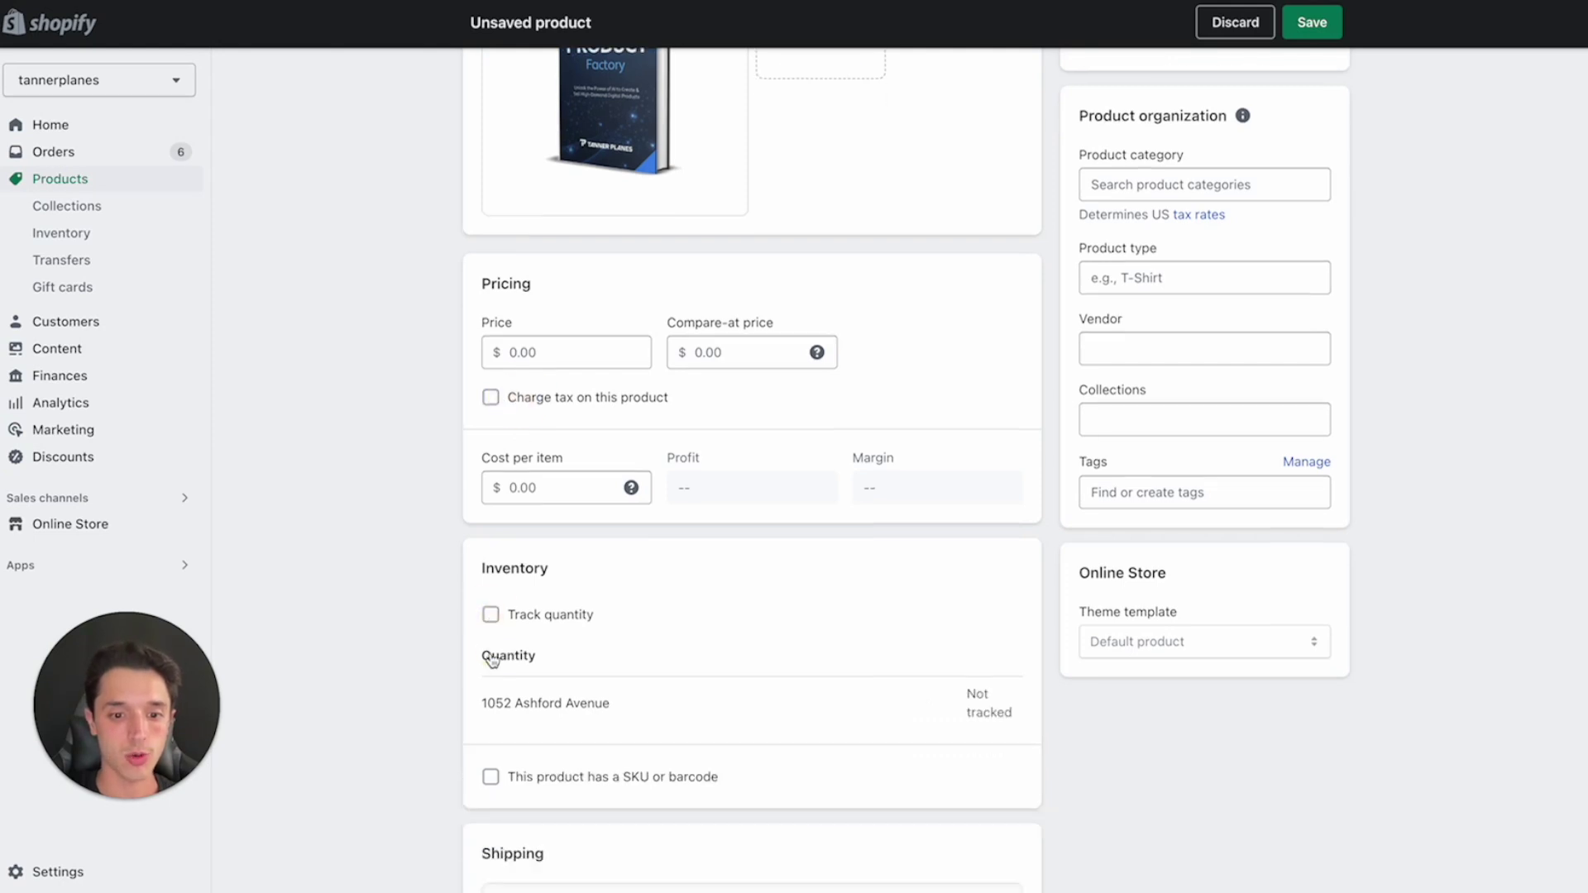
click(506, 728)
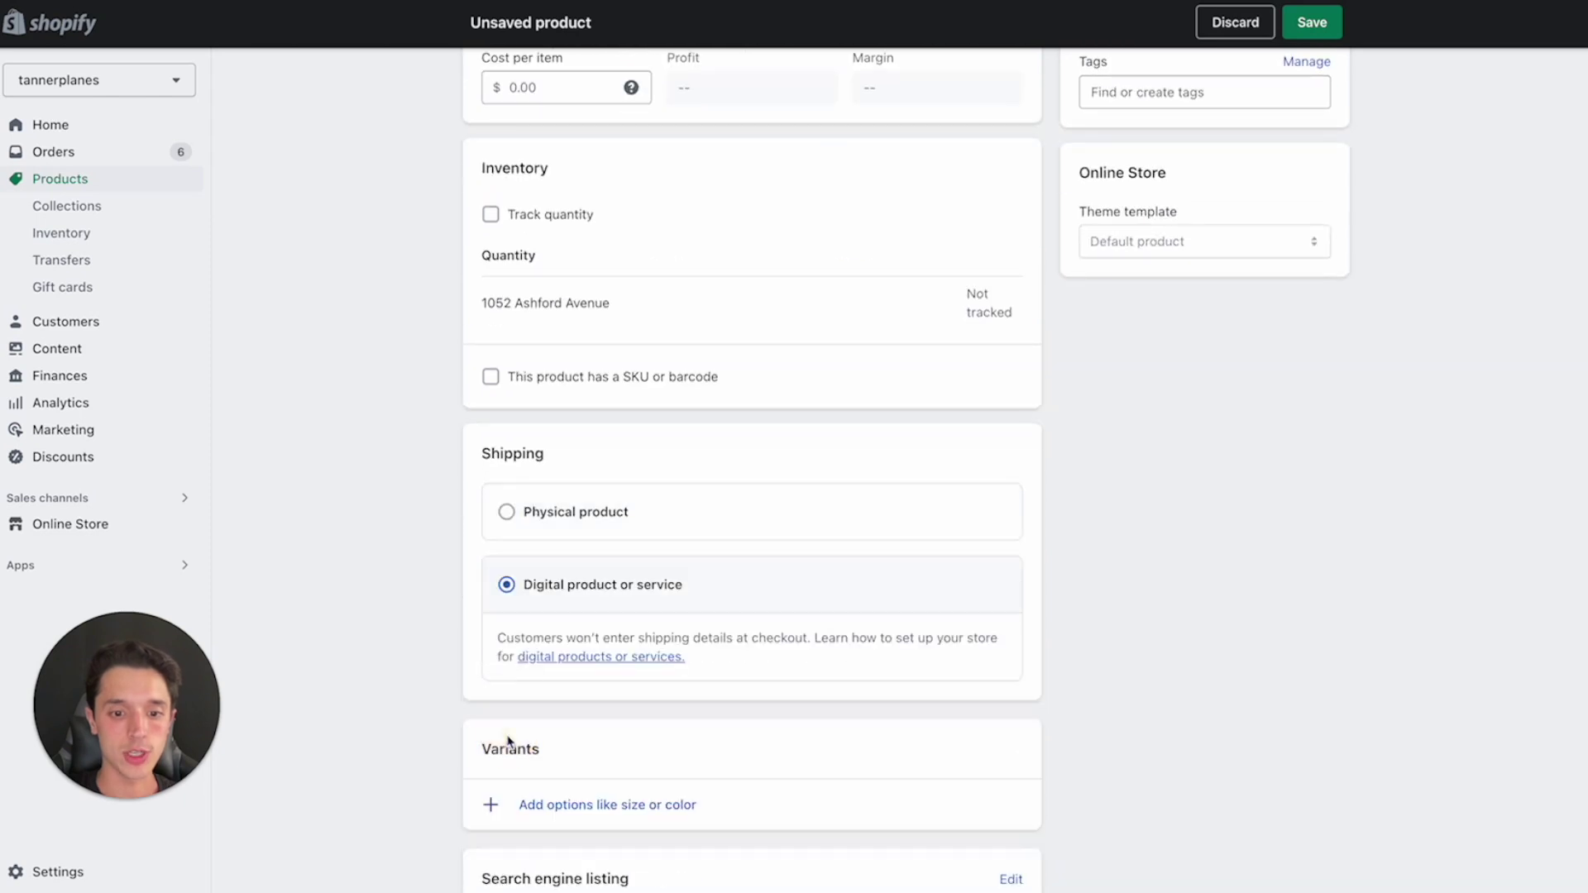
scroll(571, 595, down, 2)
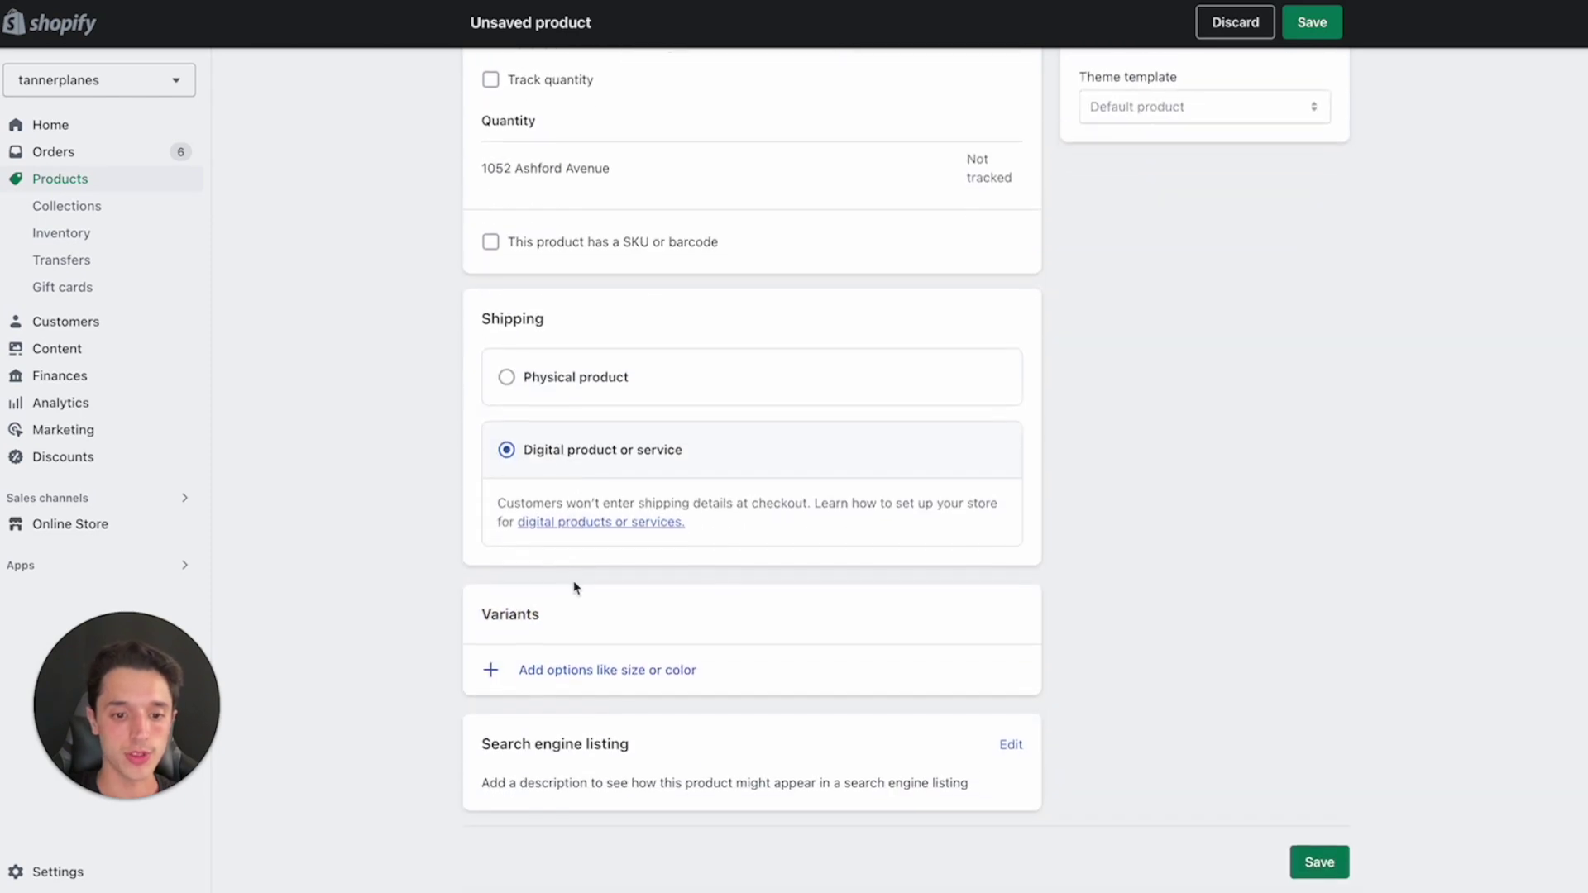
- Set the product's price to $5.00
scroll(576, 587, up, 2)
scroll(576, 587, up, 6)
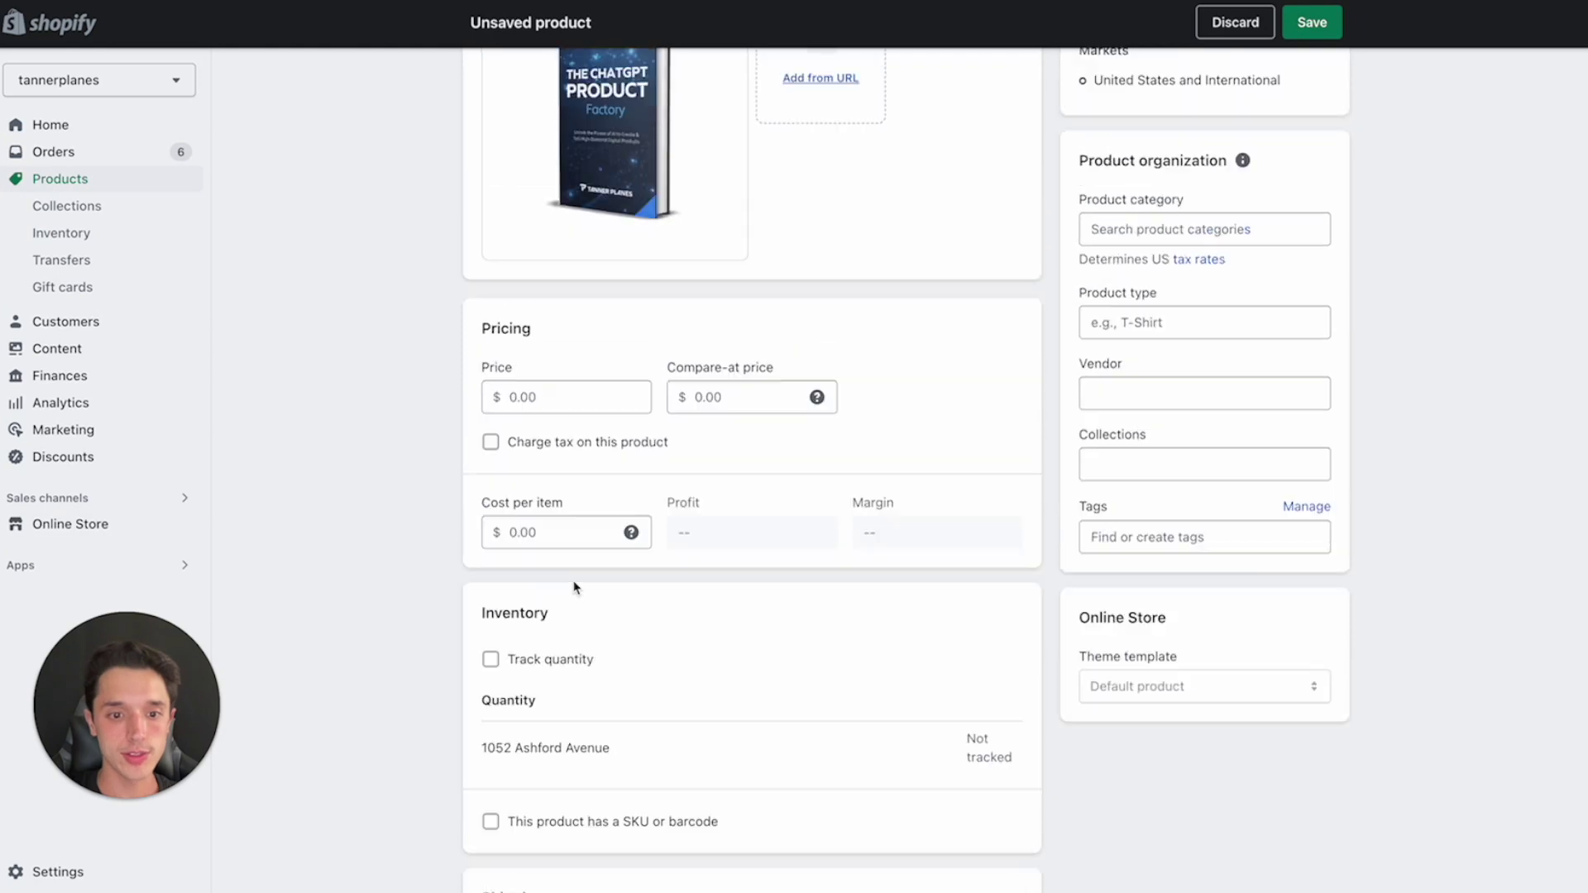
scroll(552, 411, up, 1)
click(550, 485)
text(5)
click(429, 411)
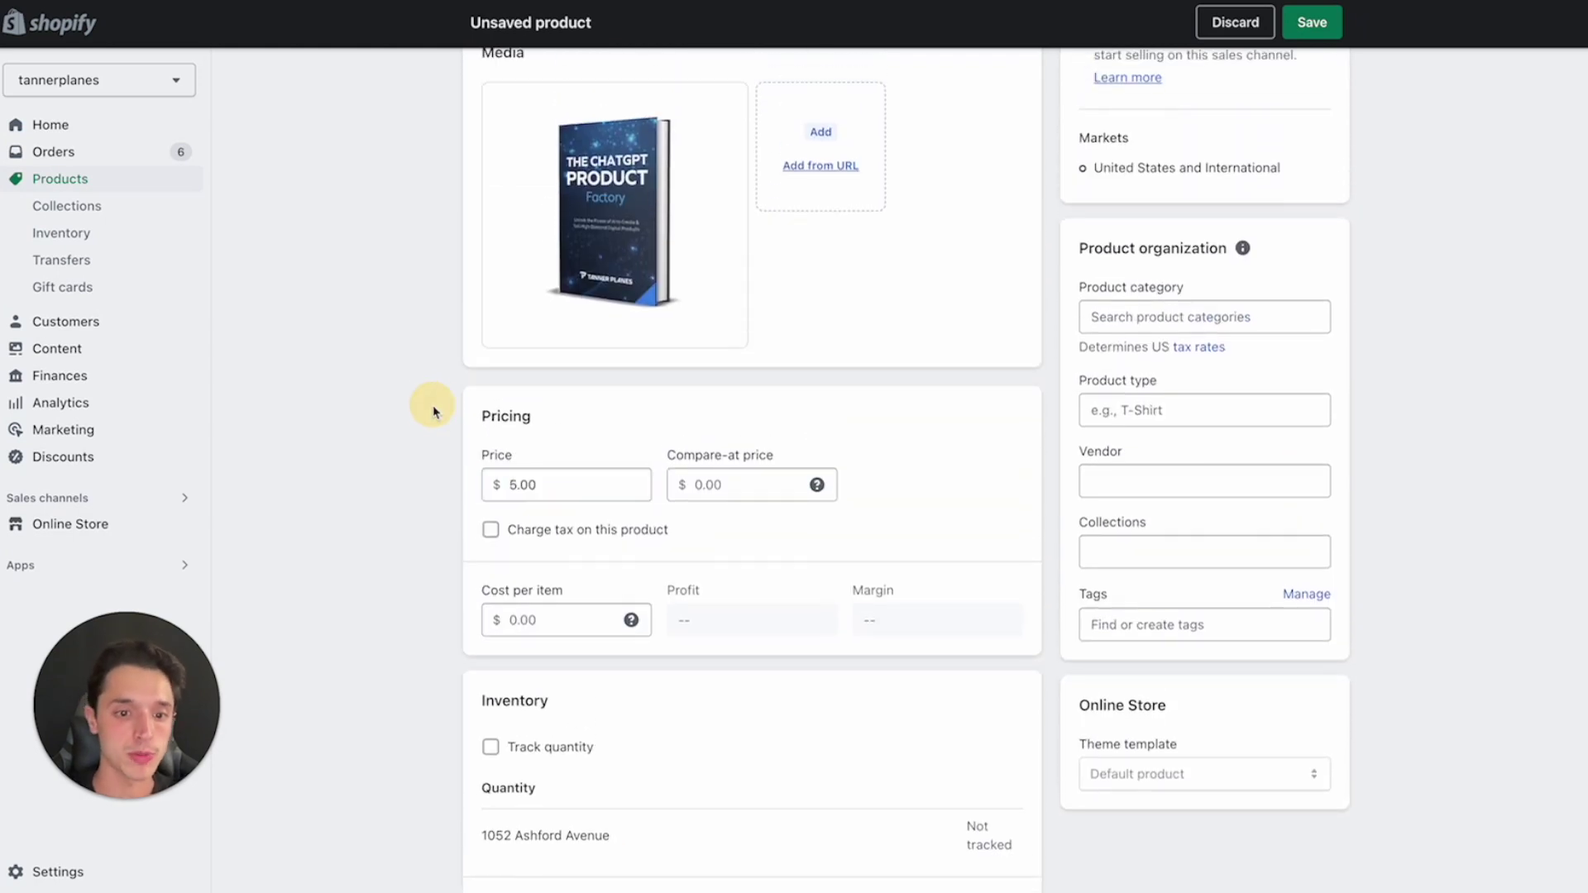
- Save the new product and view its page in the online store
scroll(432, 413, up, 2)
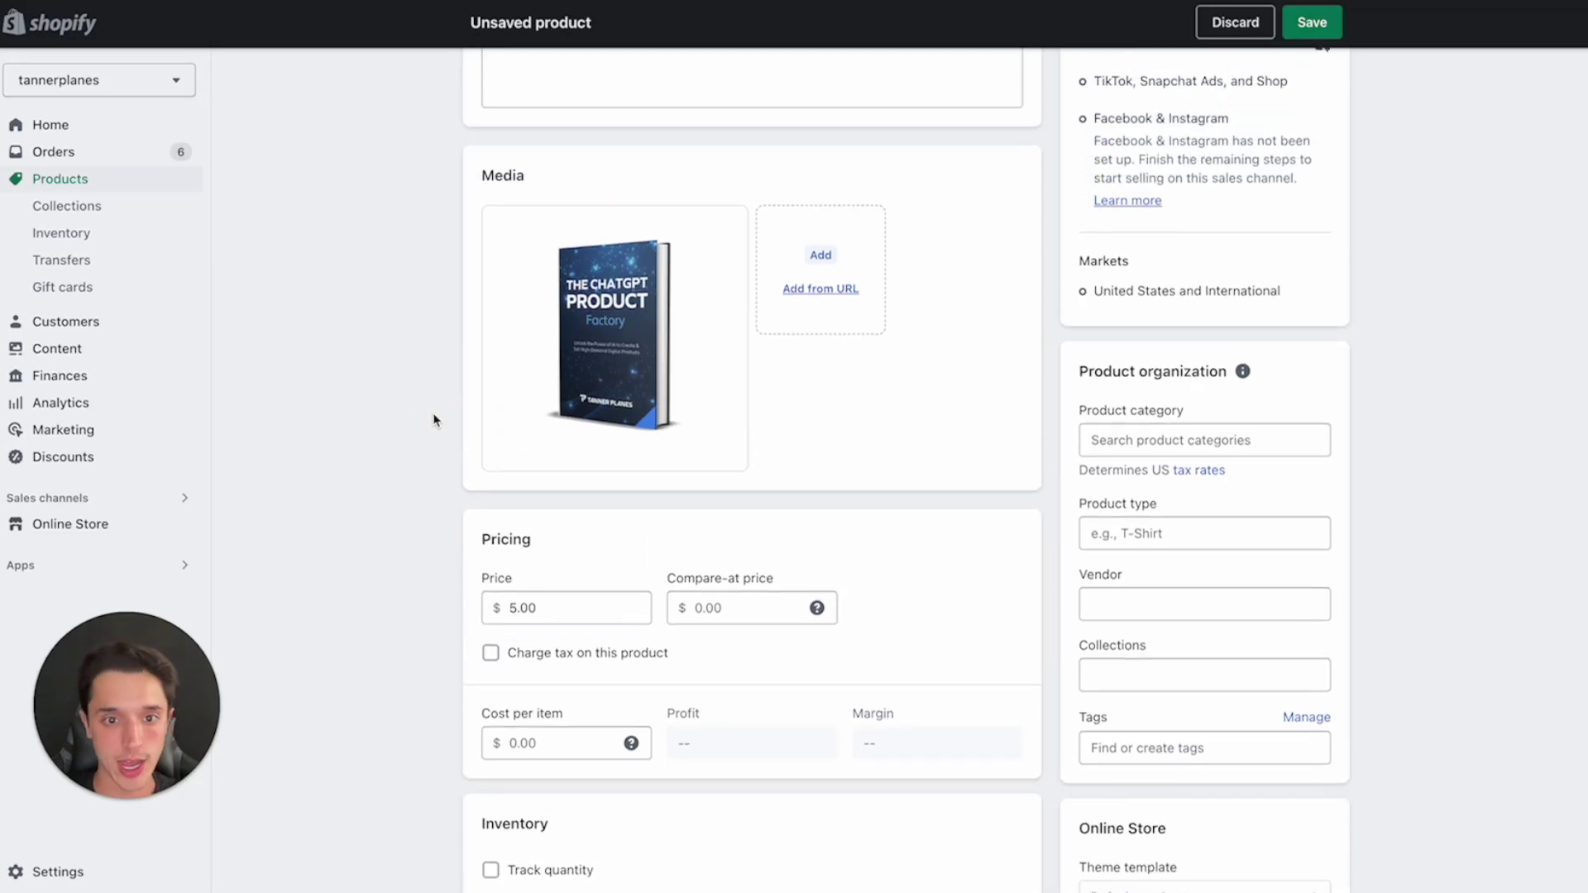
scroll(433, 420, up, 5)
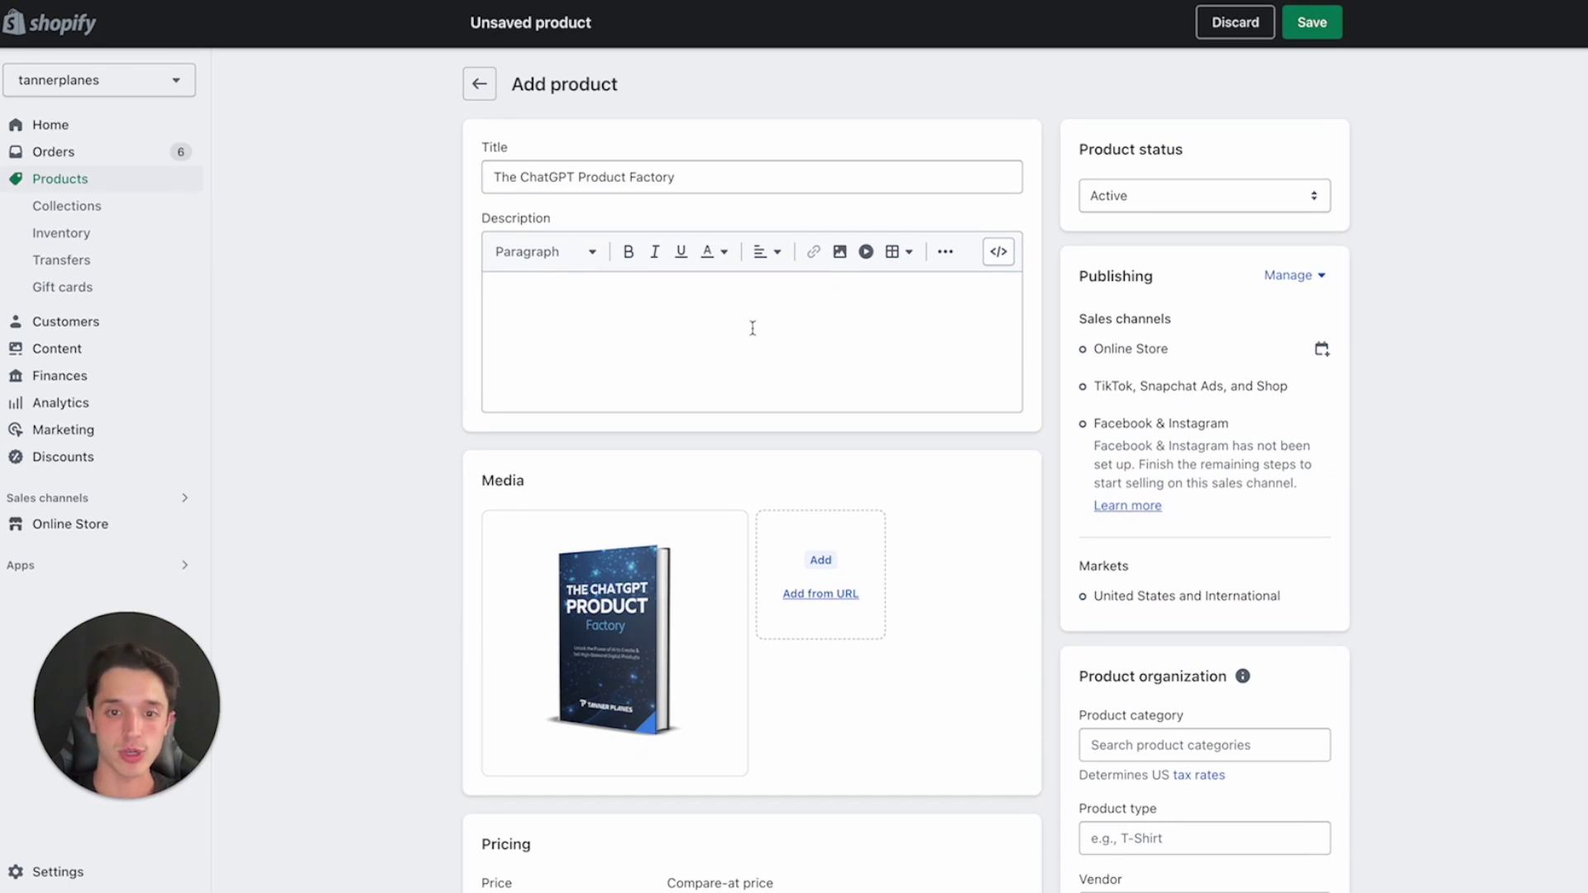
click(1310, 25)
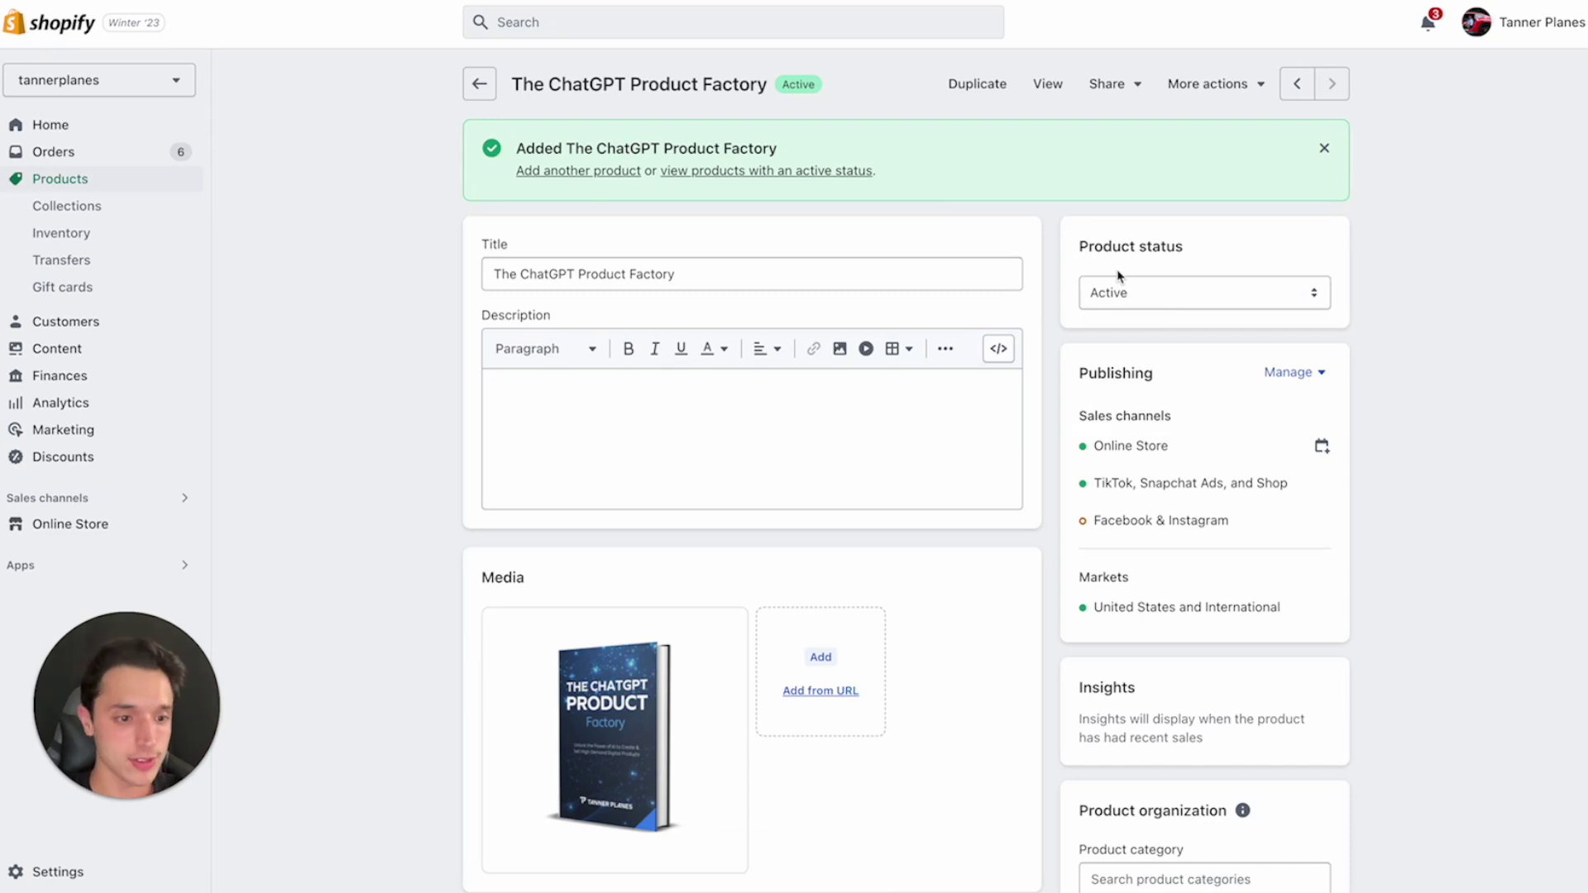
click(1052, 85)
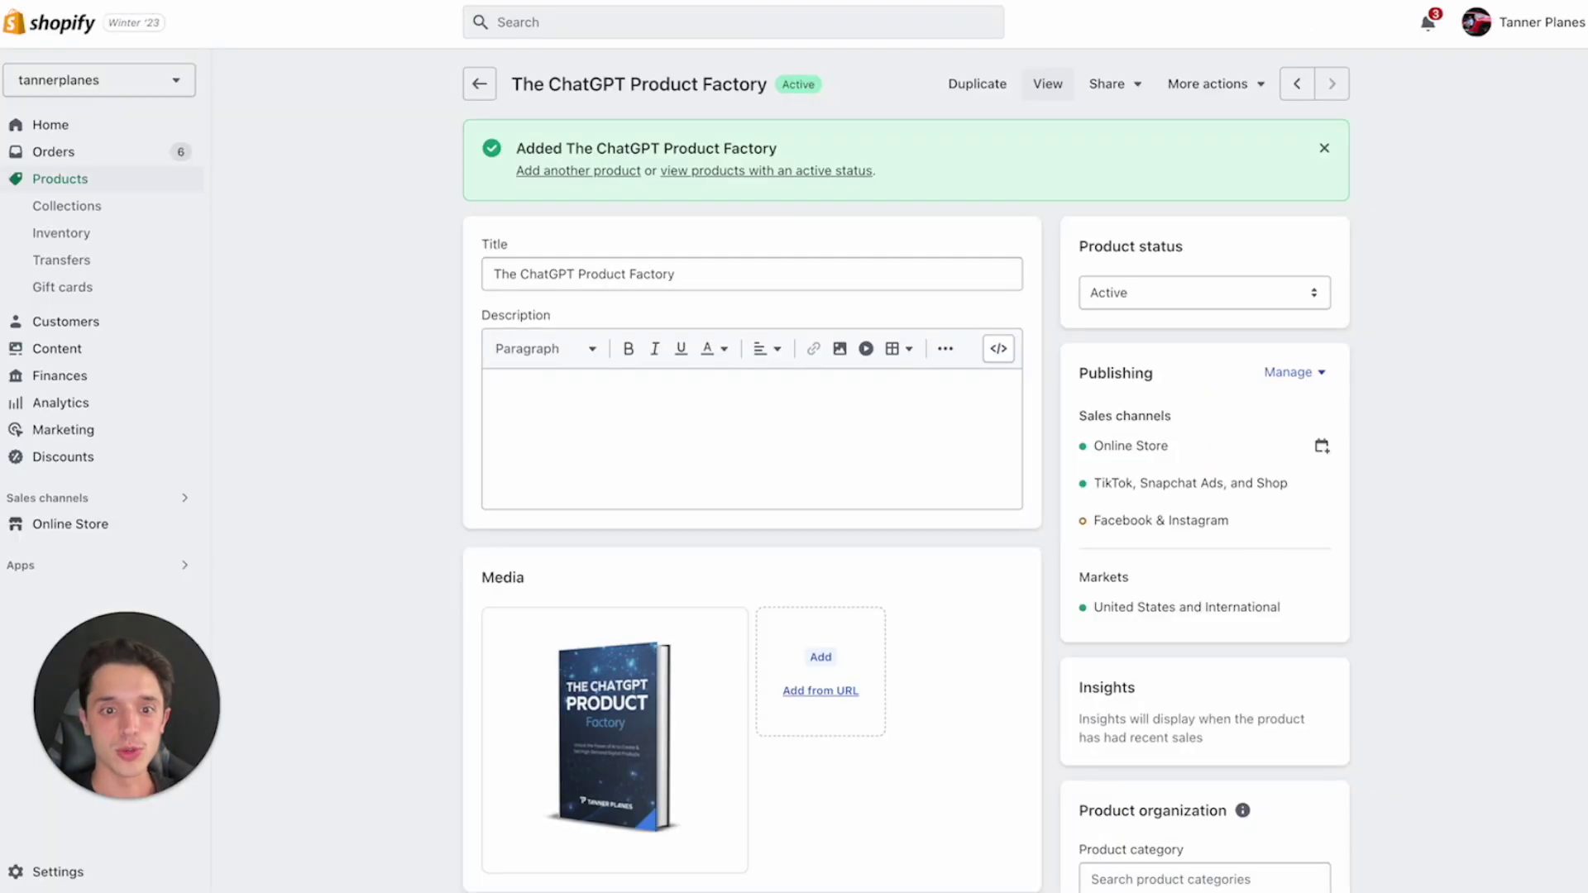
scroll(432, 322, down, 2)
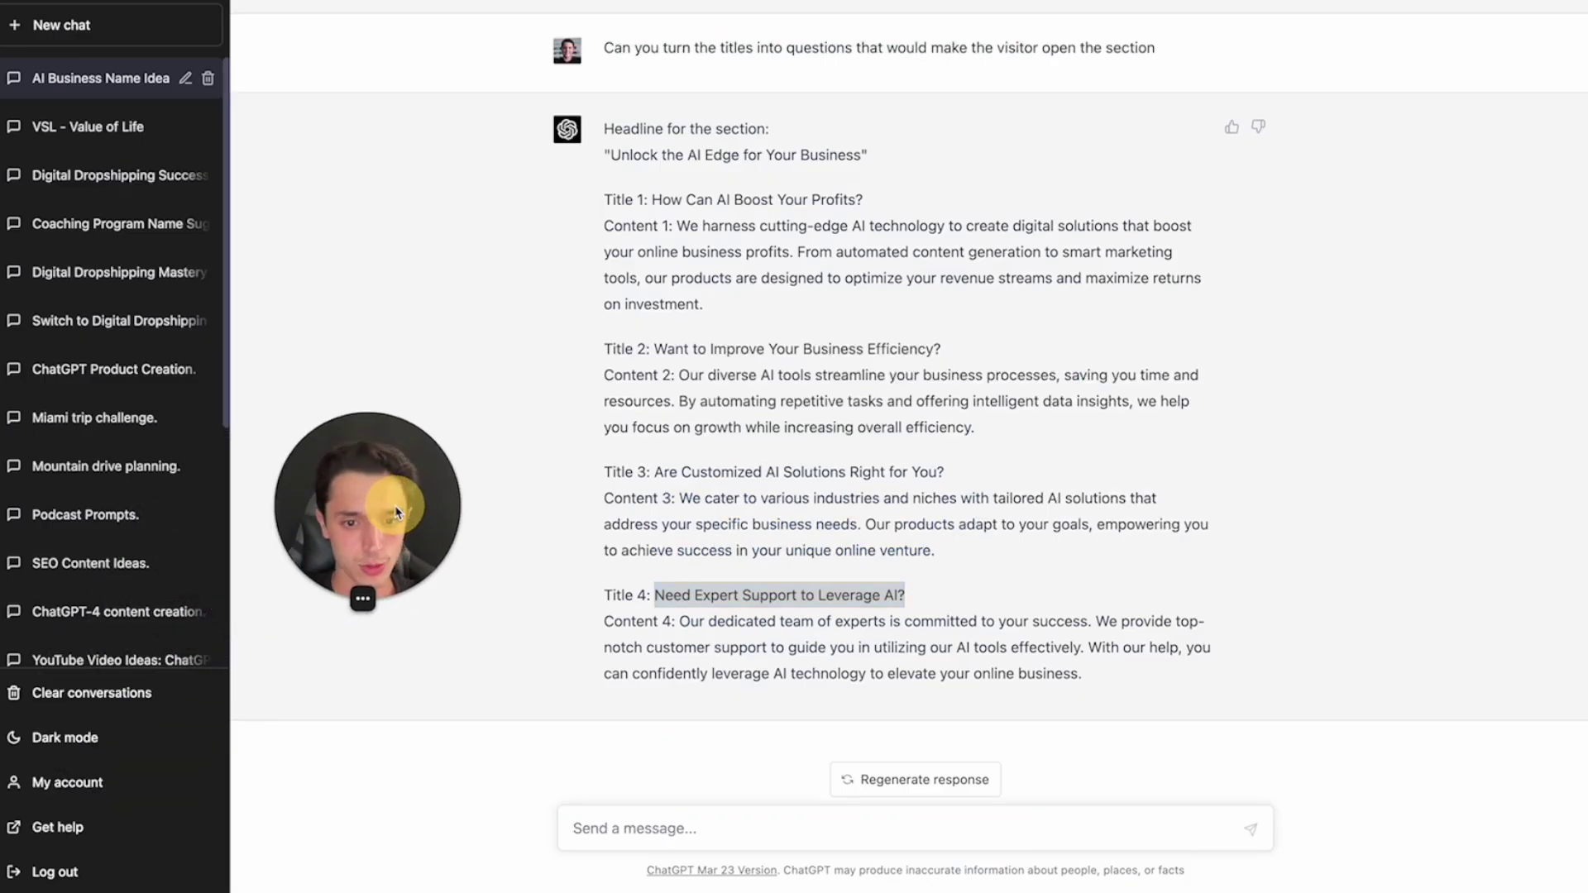
- Switch to ChatGPT and ask "What are the most important things to include in a product description for a digital product?"
click(655, 519)
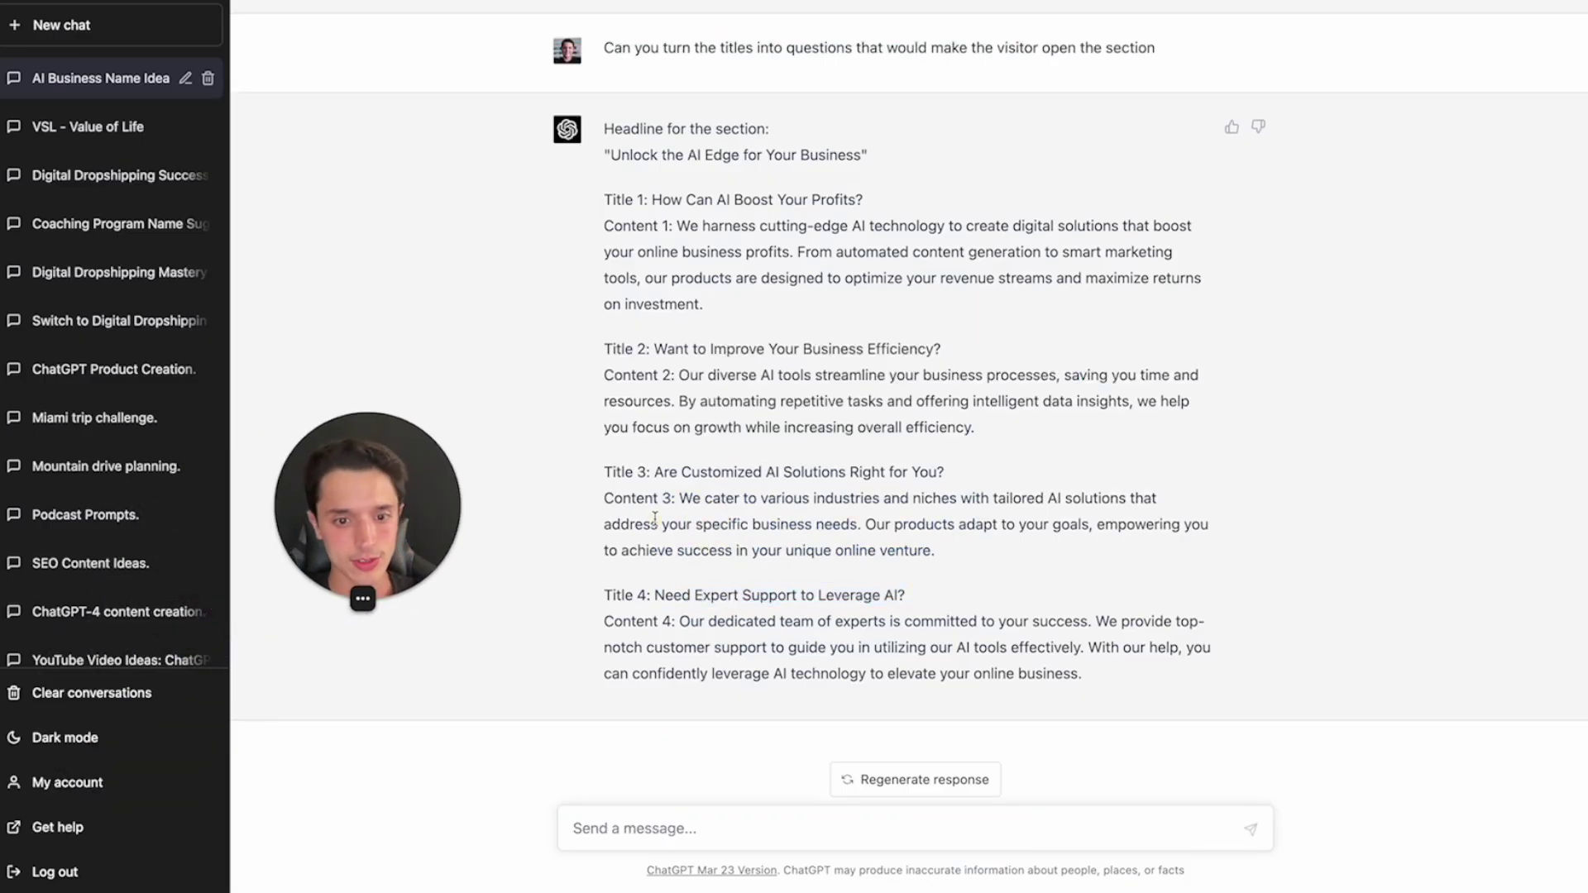
click(626, 826)
text(What are the most important things to include in a product description for a digital)
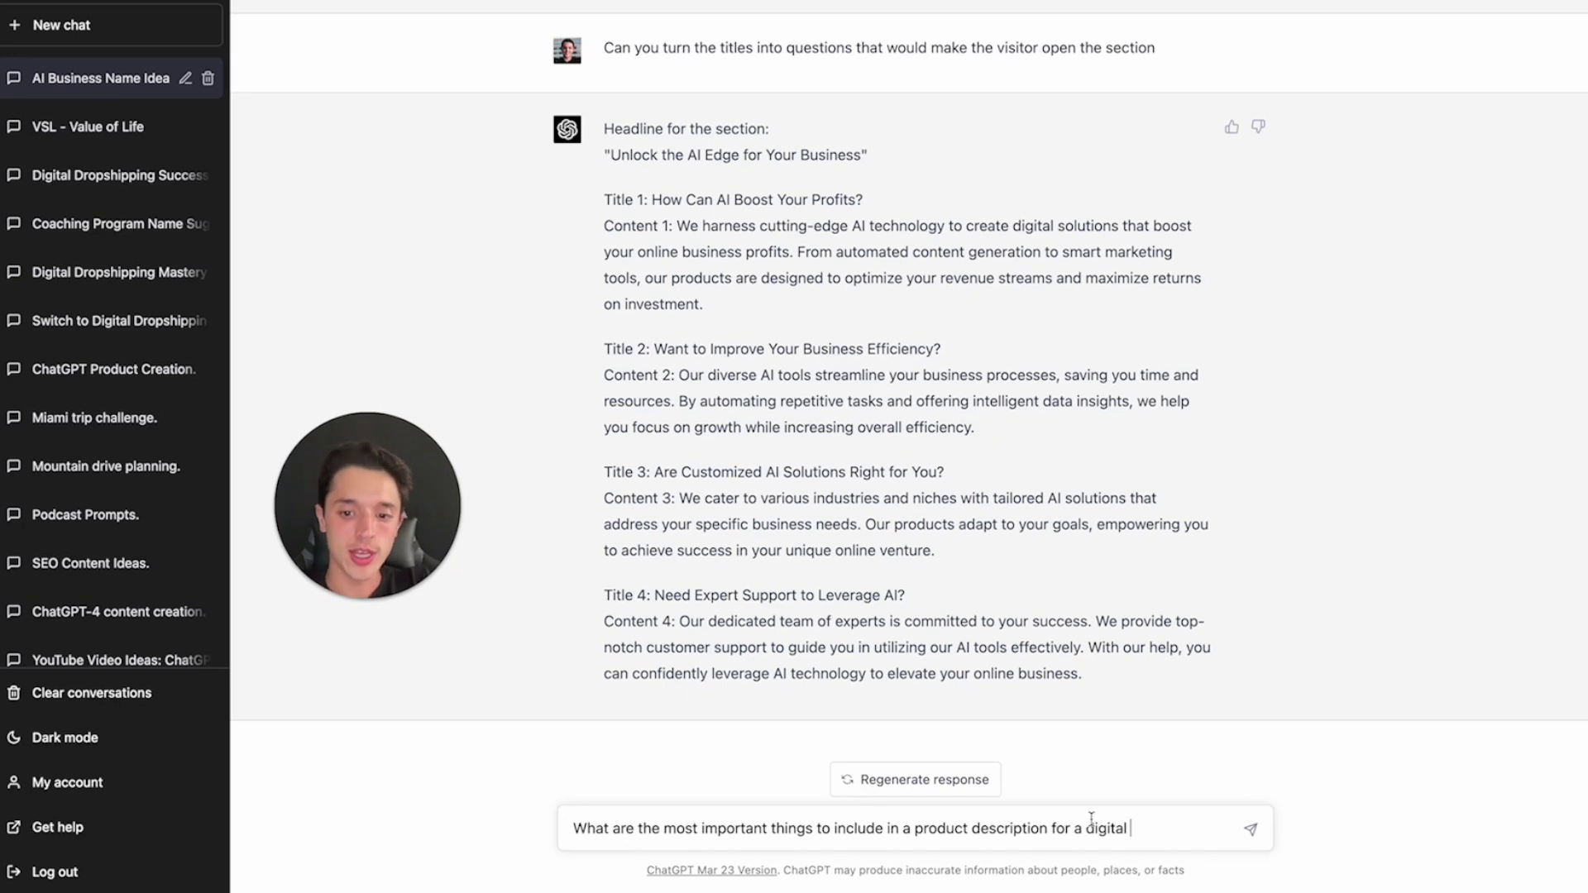
text(product?)
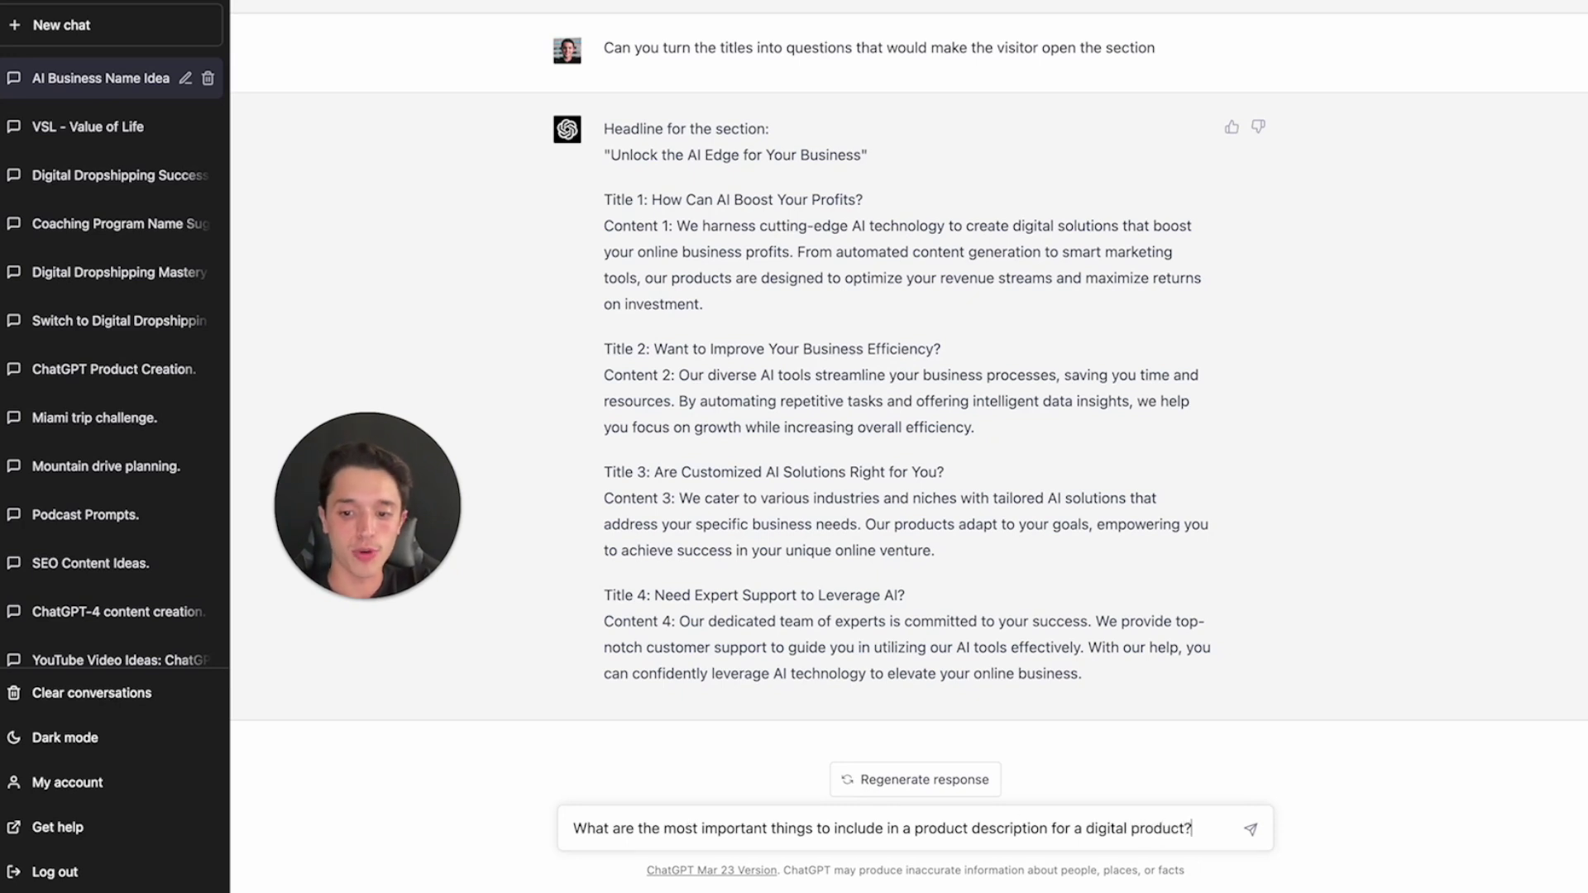
key(Return)
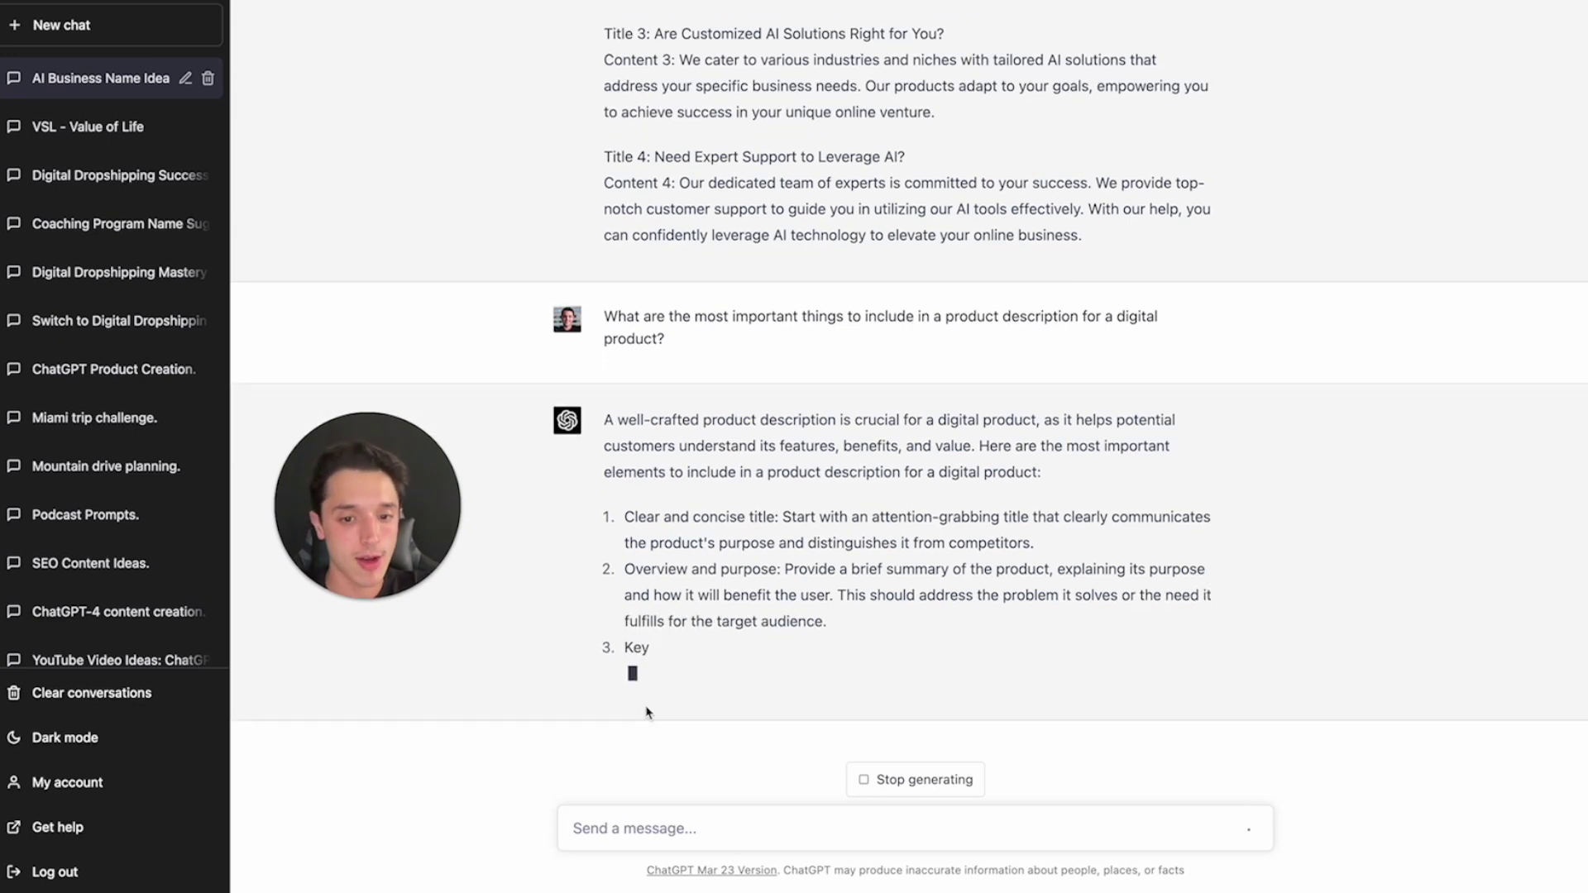
- Request "Write a product description using these elements for "The ChatGPT Product Factory"" and read through the response
text(Write a product description using these elements for "The ChatGPT Product Factory")
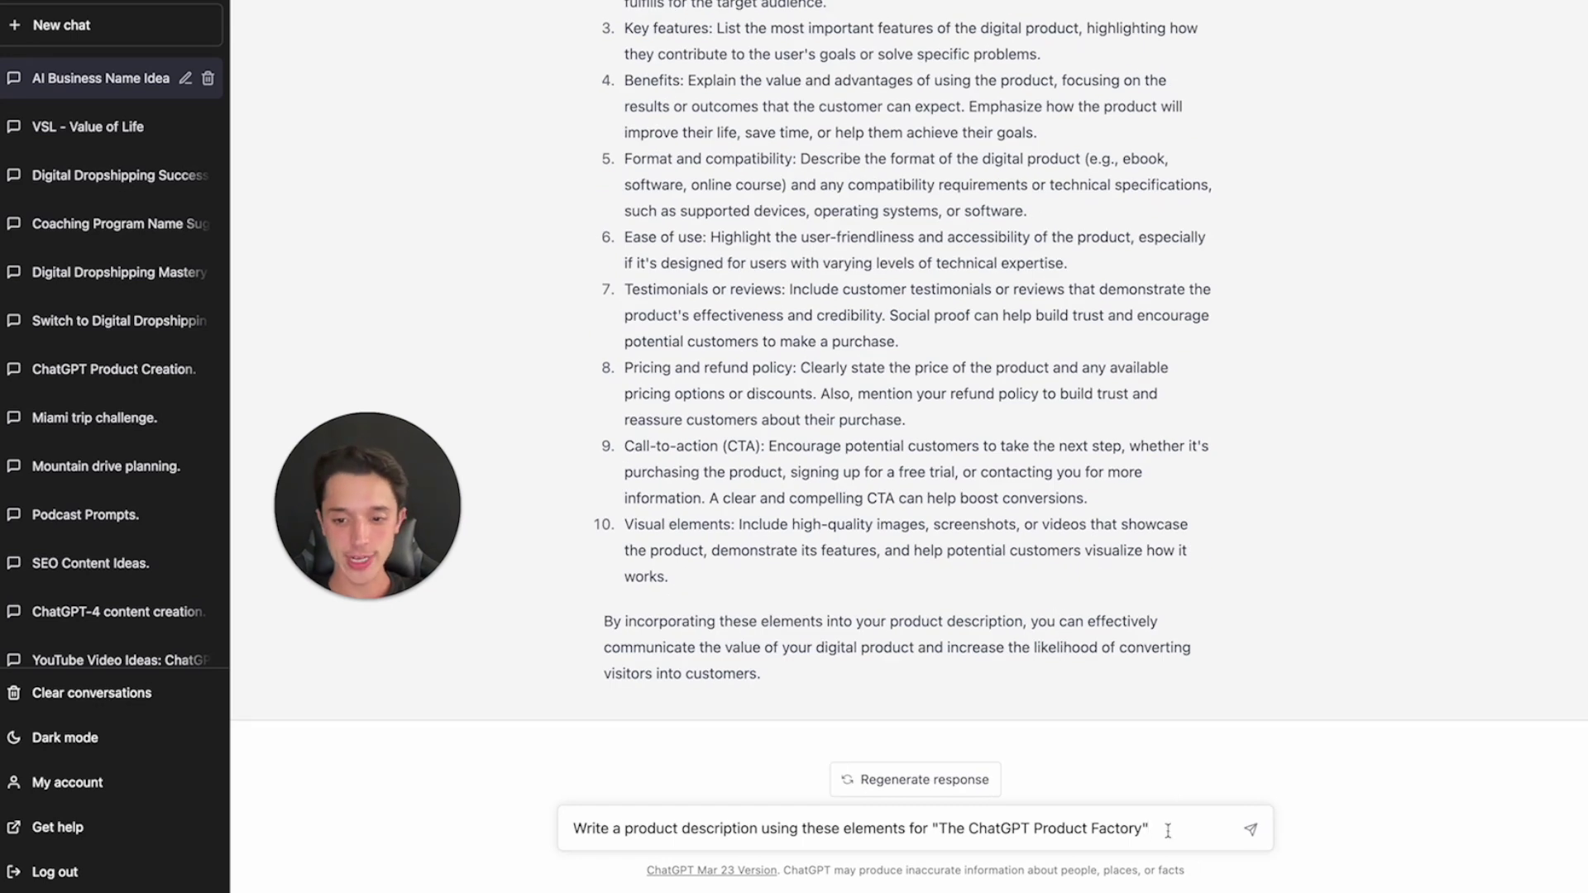
key(Return)
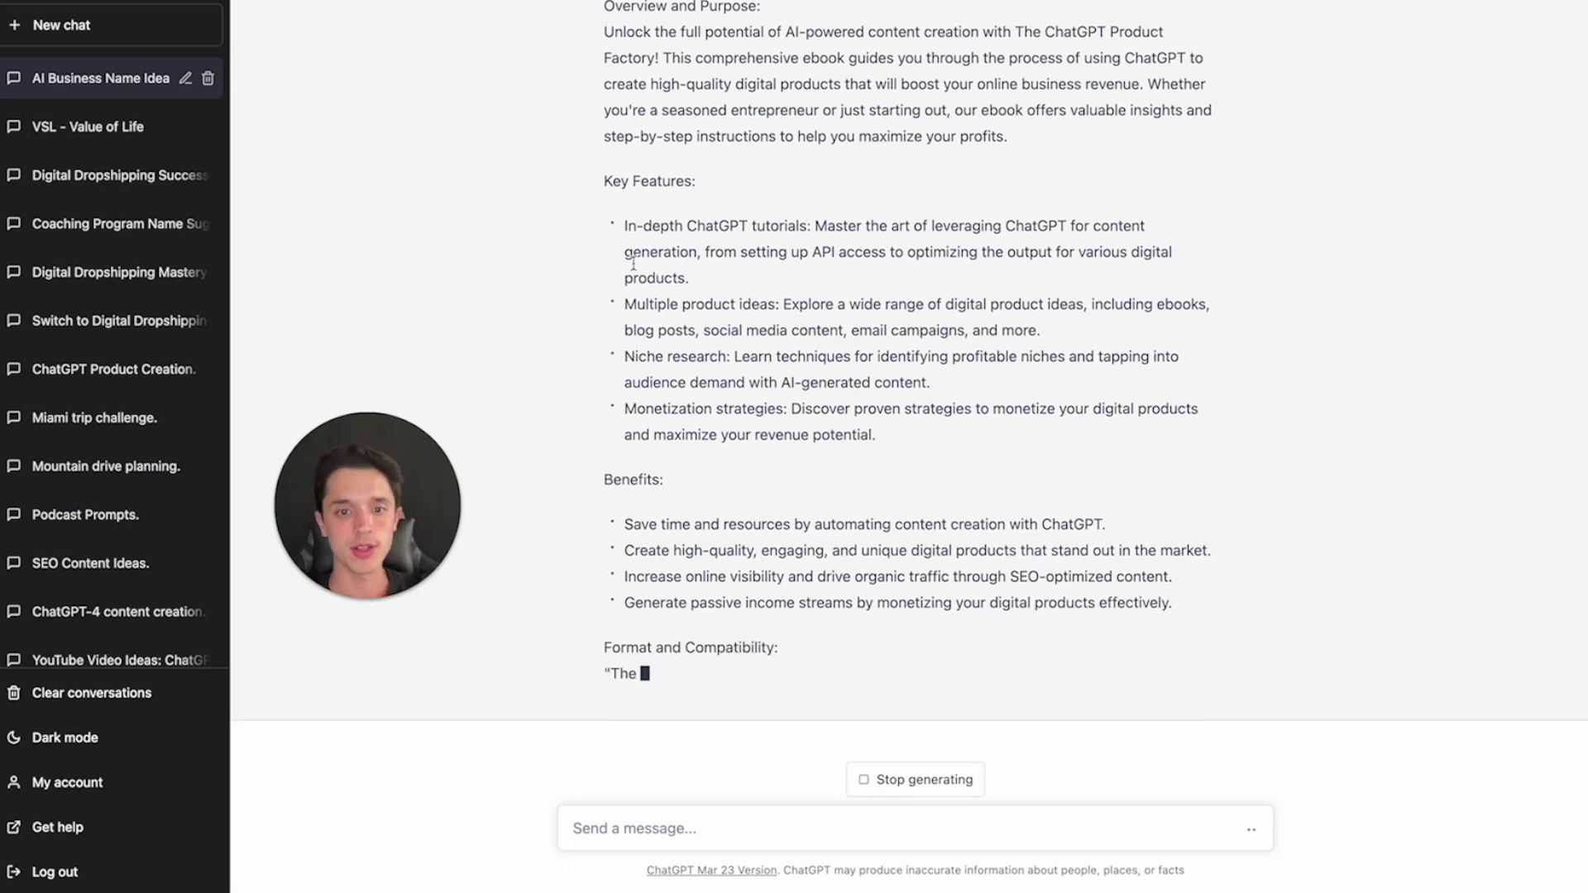
scroll(629, 234, up, 1)
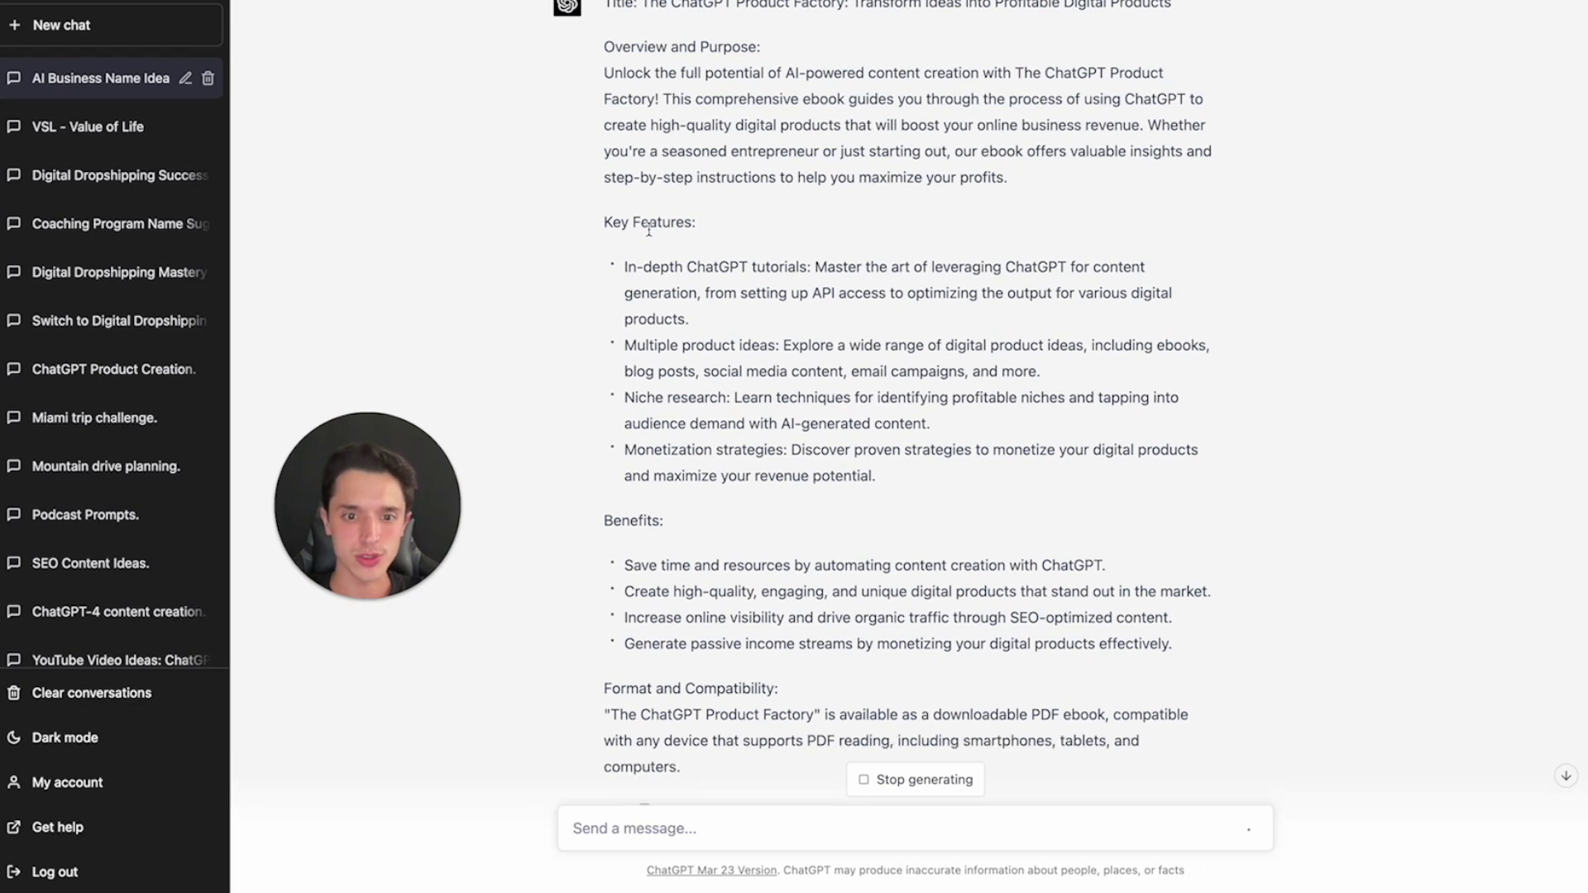
scroll(632, 511, down, 3)
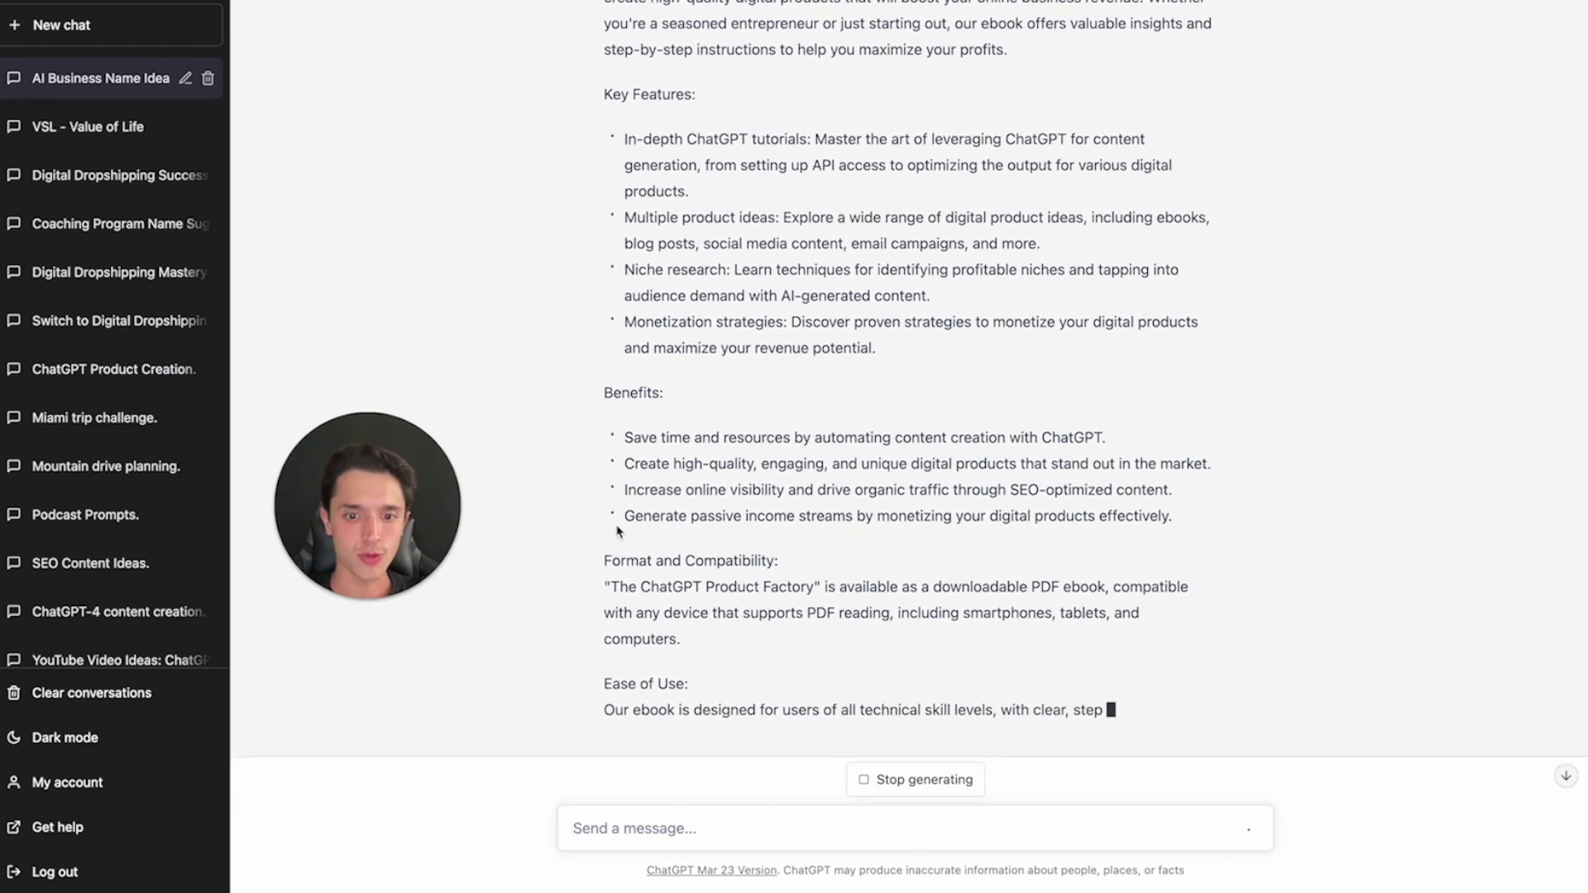
scroll(617, 643, down, 1)
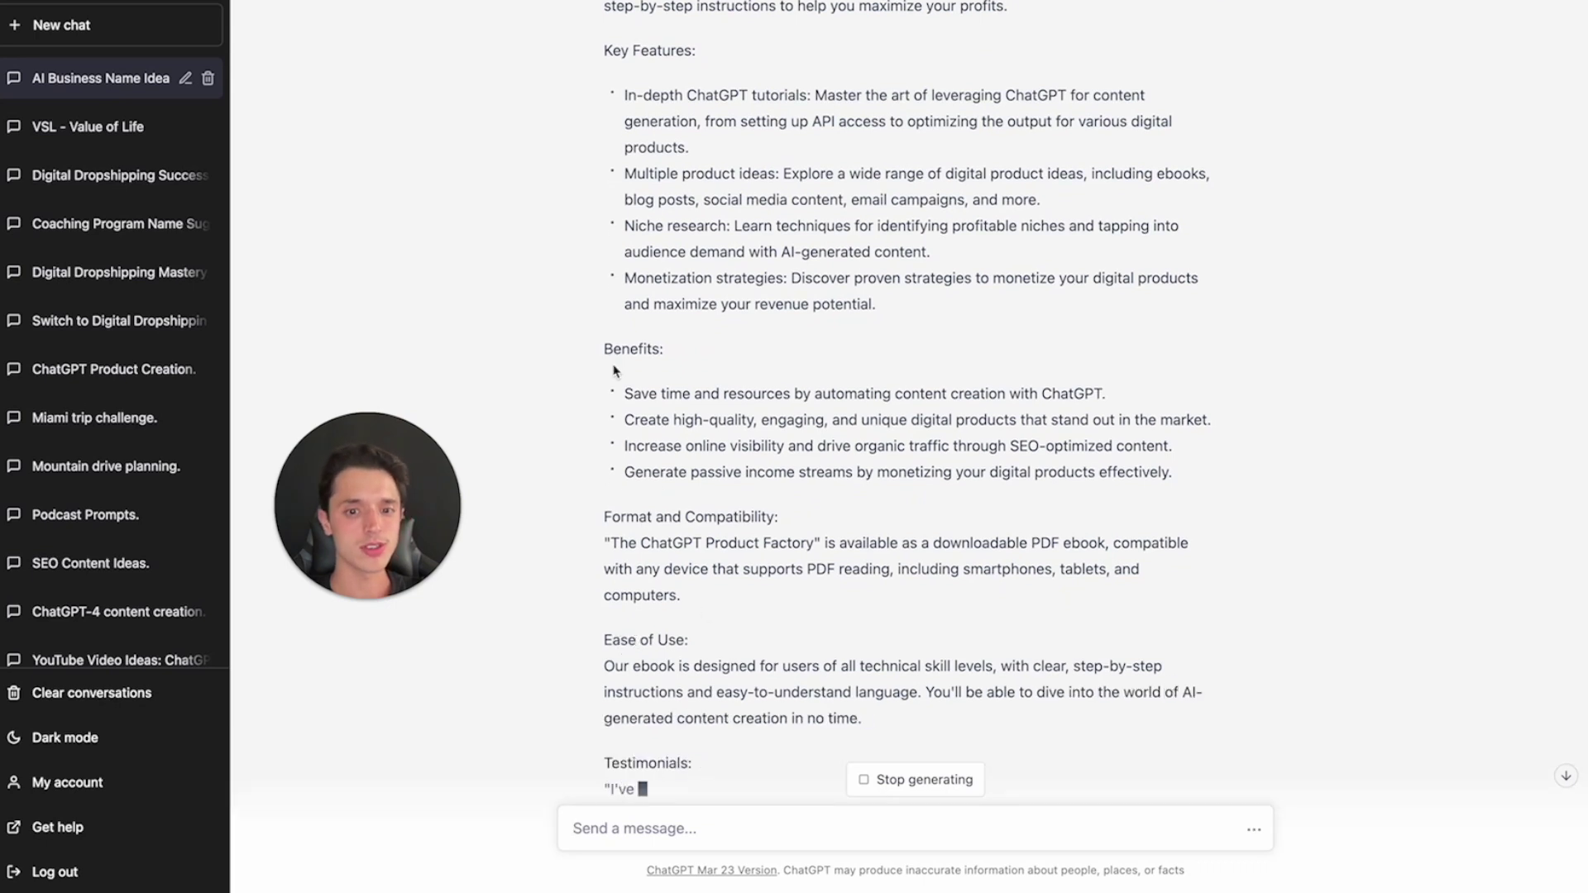
scroll(616, 370, down, 1)
scroll(615, 369, down, 1)
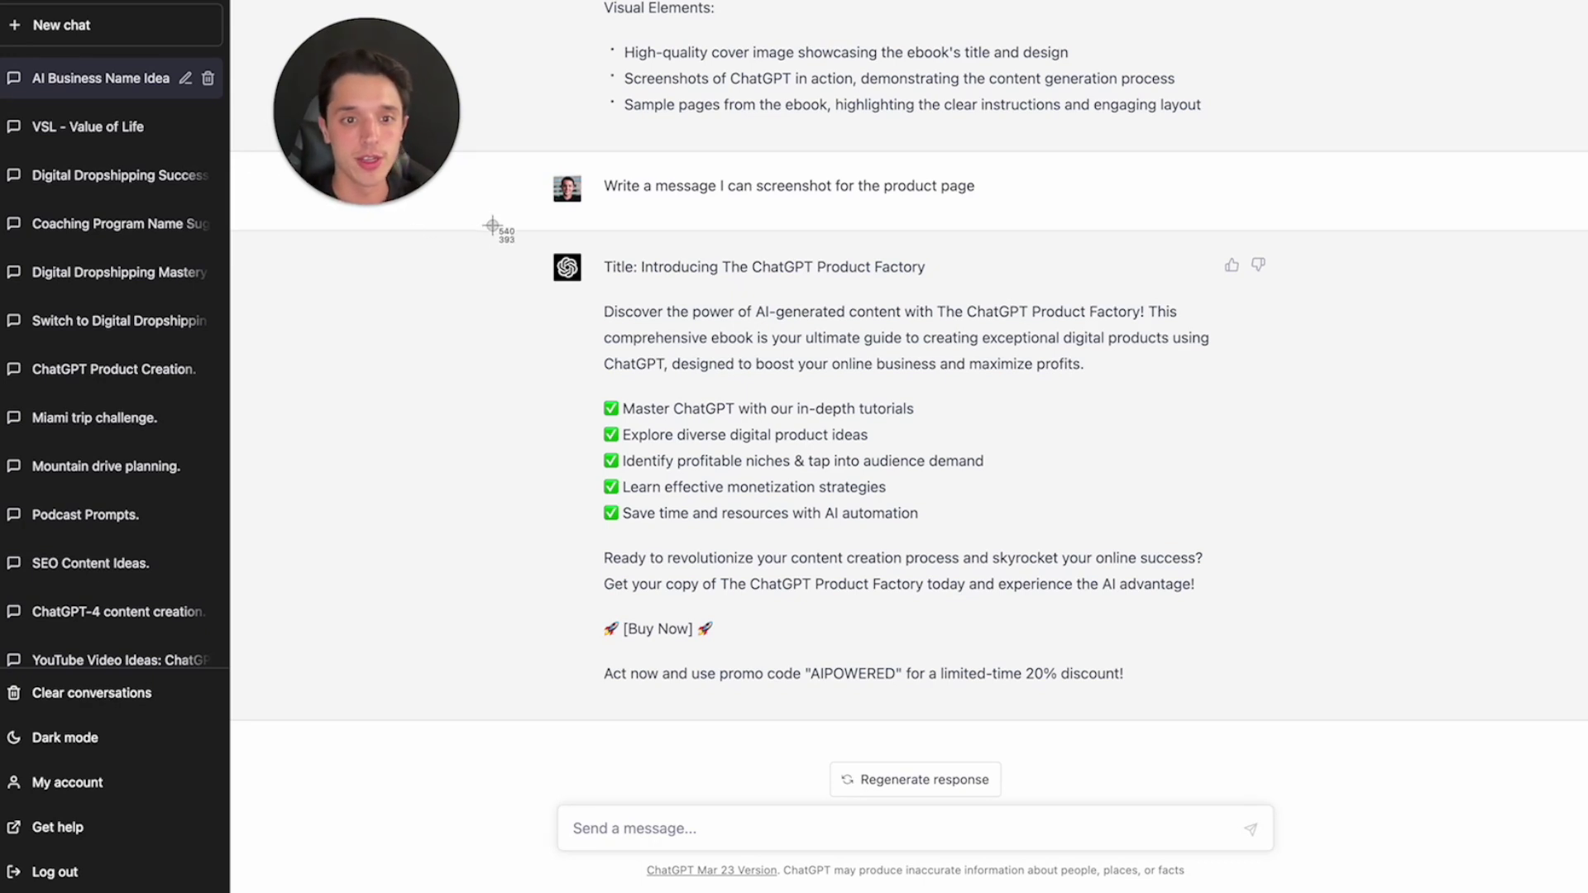
- Capture a screenshot of ChatGPT's "Introducing The ChatGPT Product Factory" message for the product page
drag(505, 233, 1328, 891)
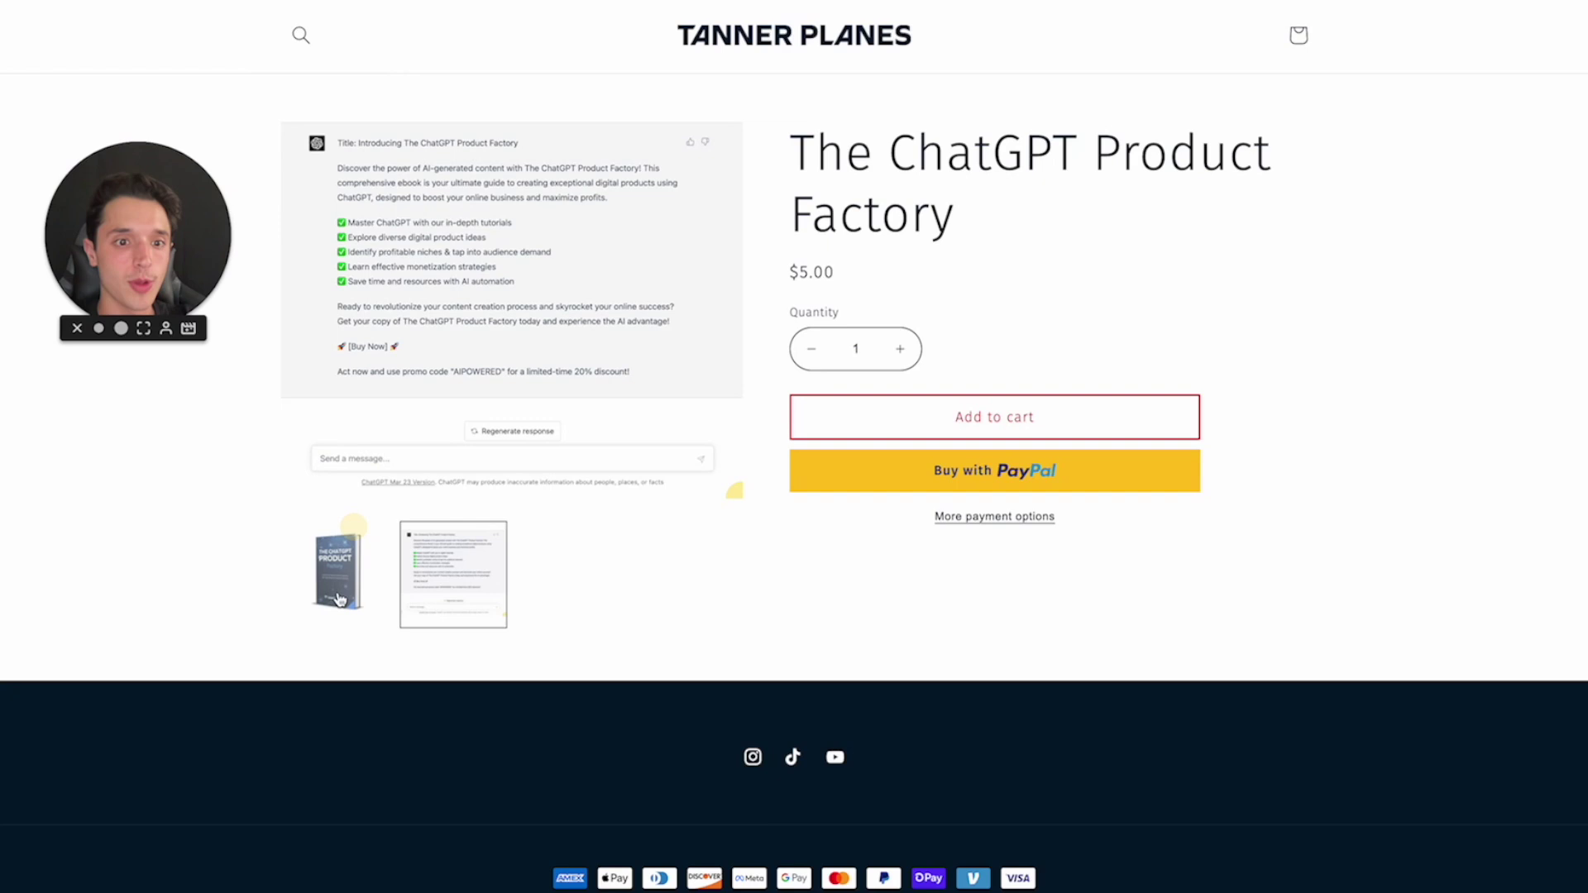
- On the store's product page, compare the book mockup and the ChatGPT screenshot by alternating between the gallery images
click(359, 602)
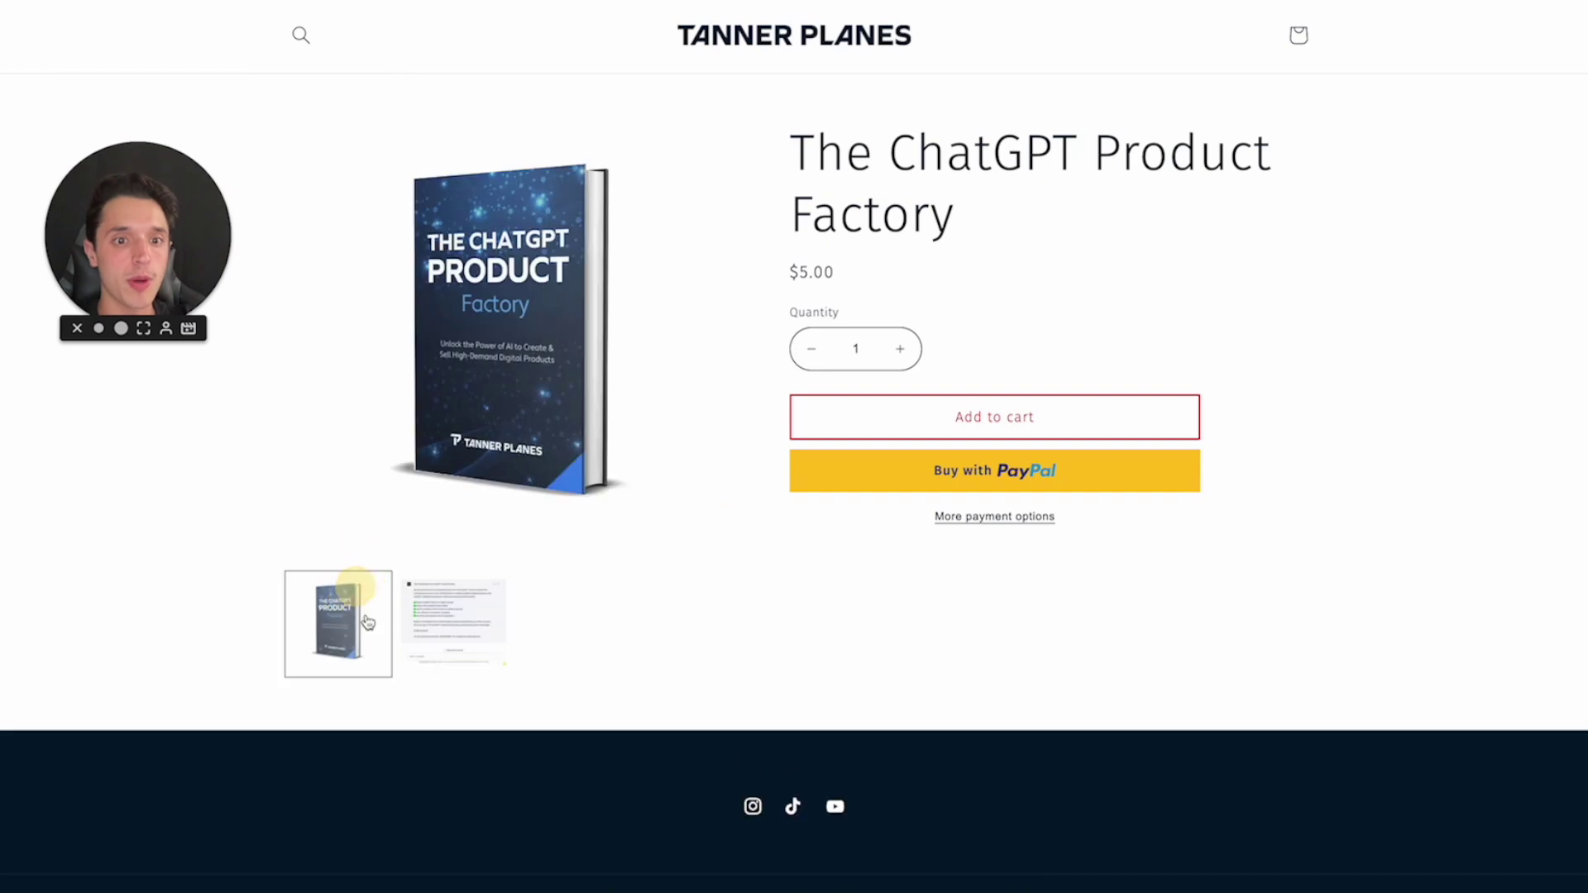
click(444, 641)
click(335, 583)
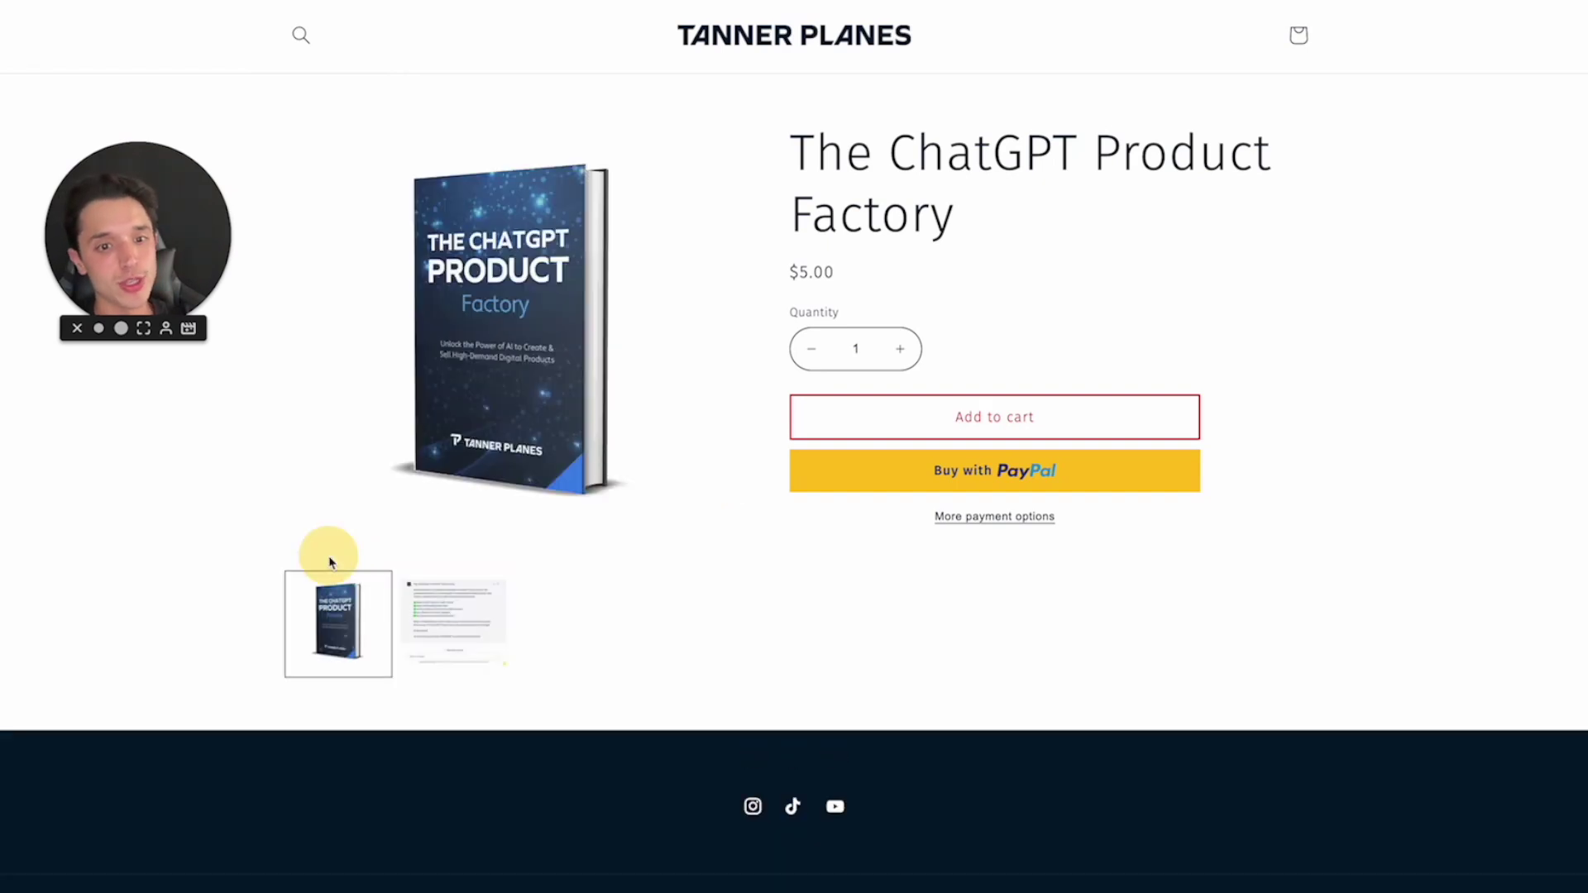
click(418, 589)
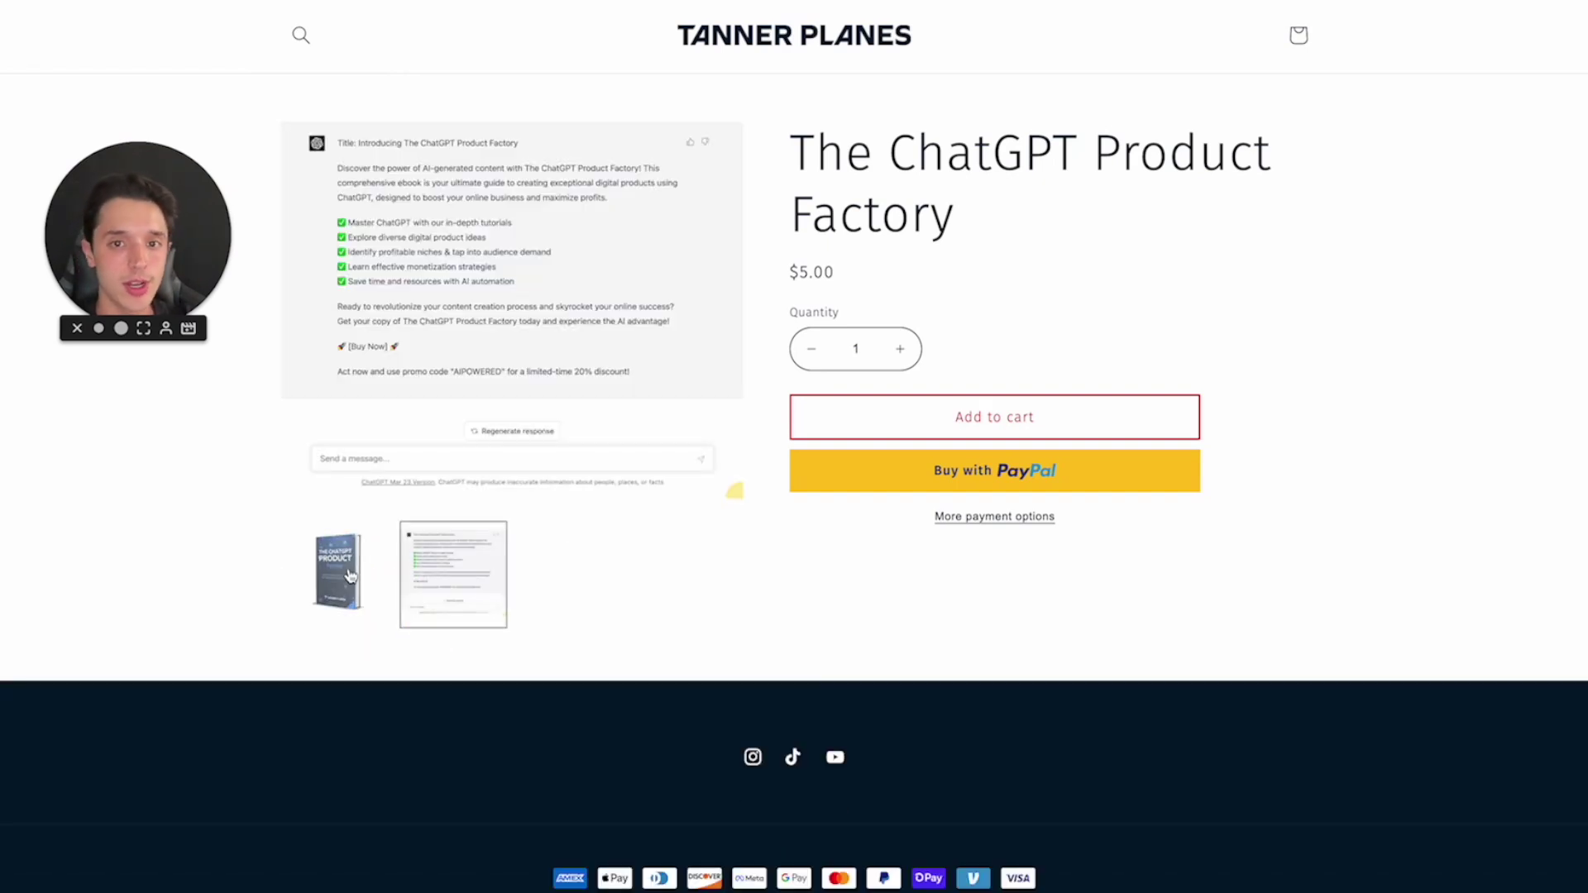
click(342, 577)
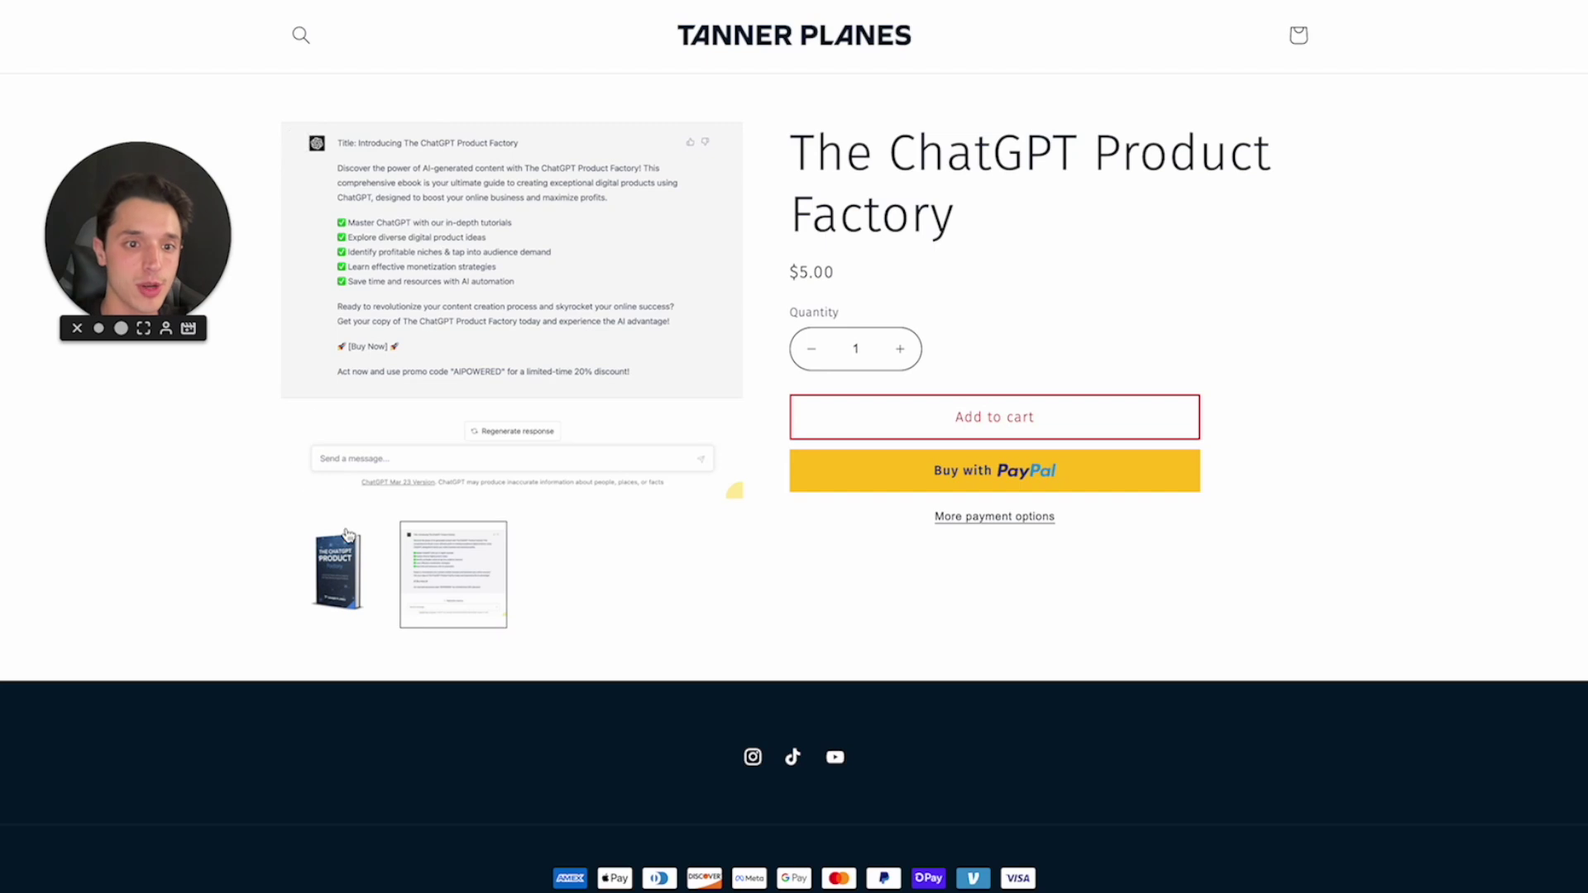
click(347, 536)
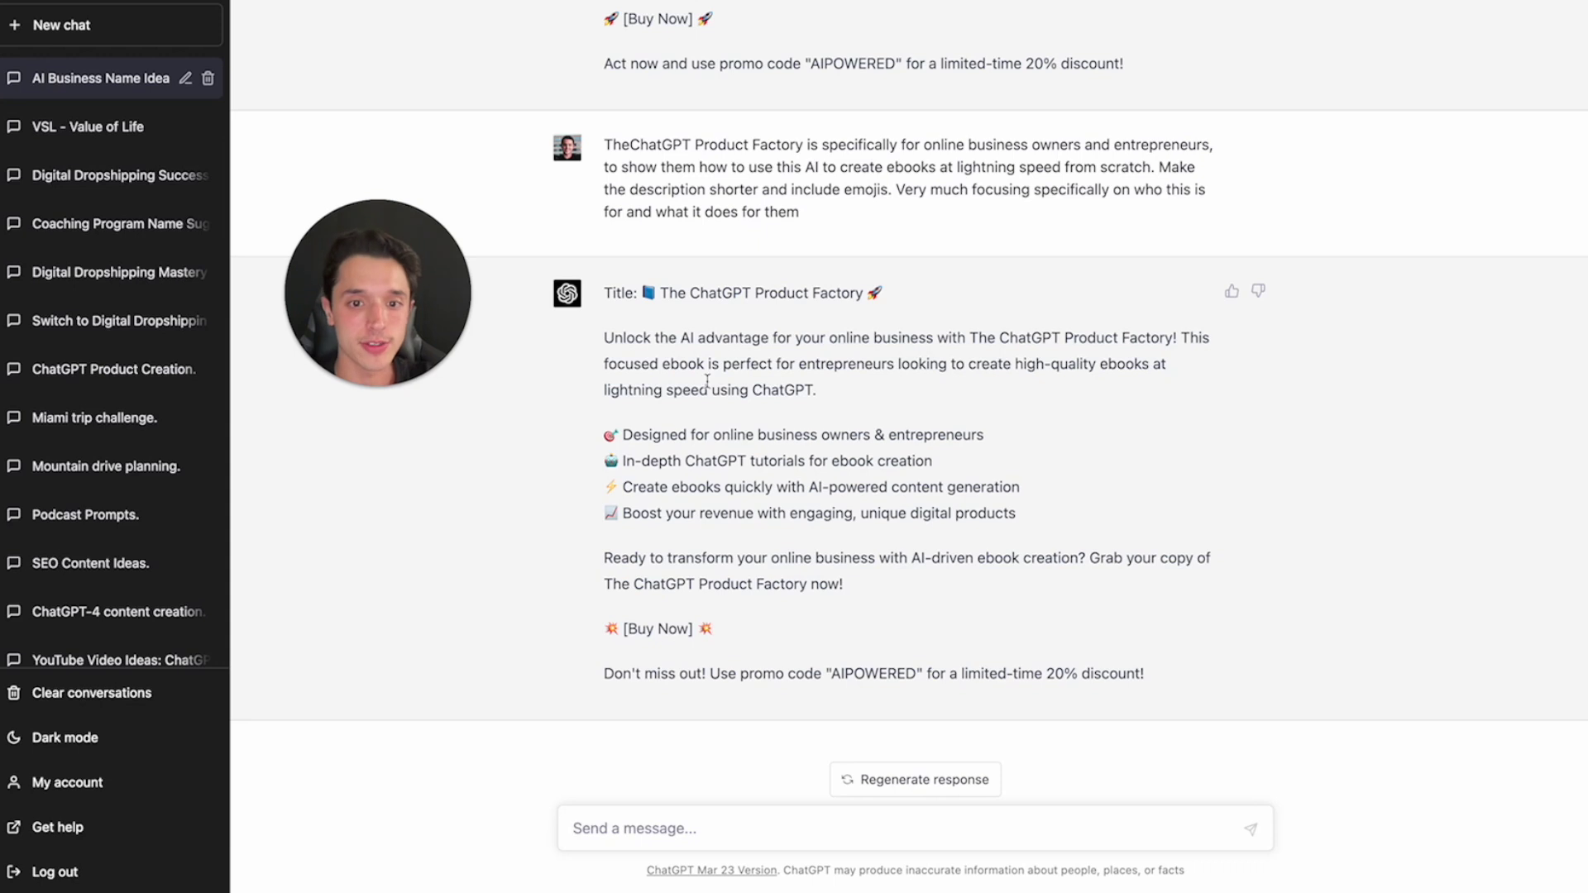
- Copy ChatGPT's shorter emoji description from the title line through "Factory now!" into the Shopify product's description
drag(642, 294, 900, 597)
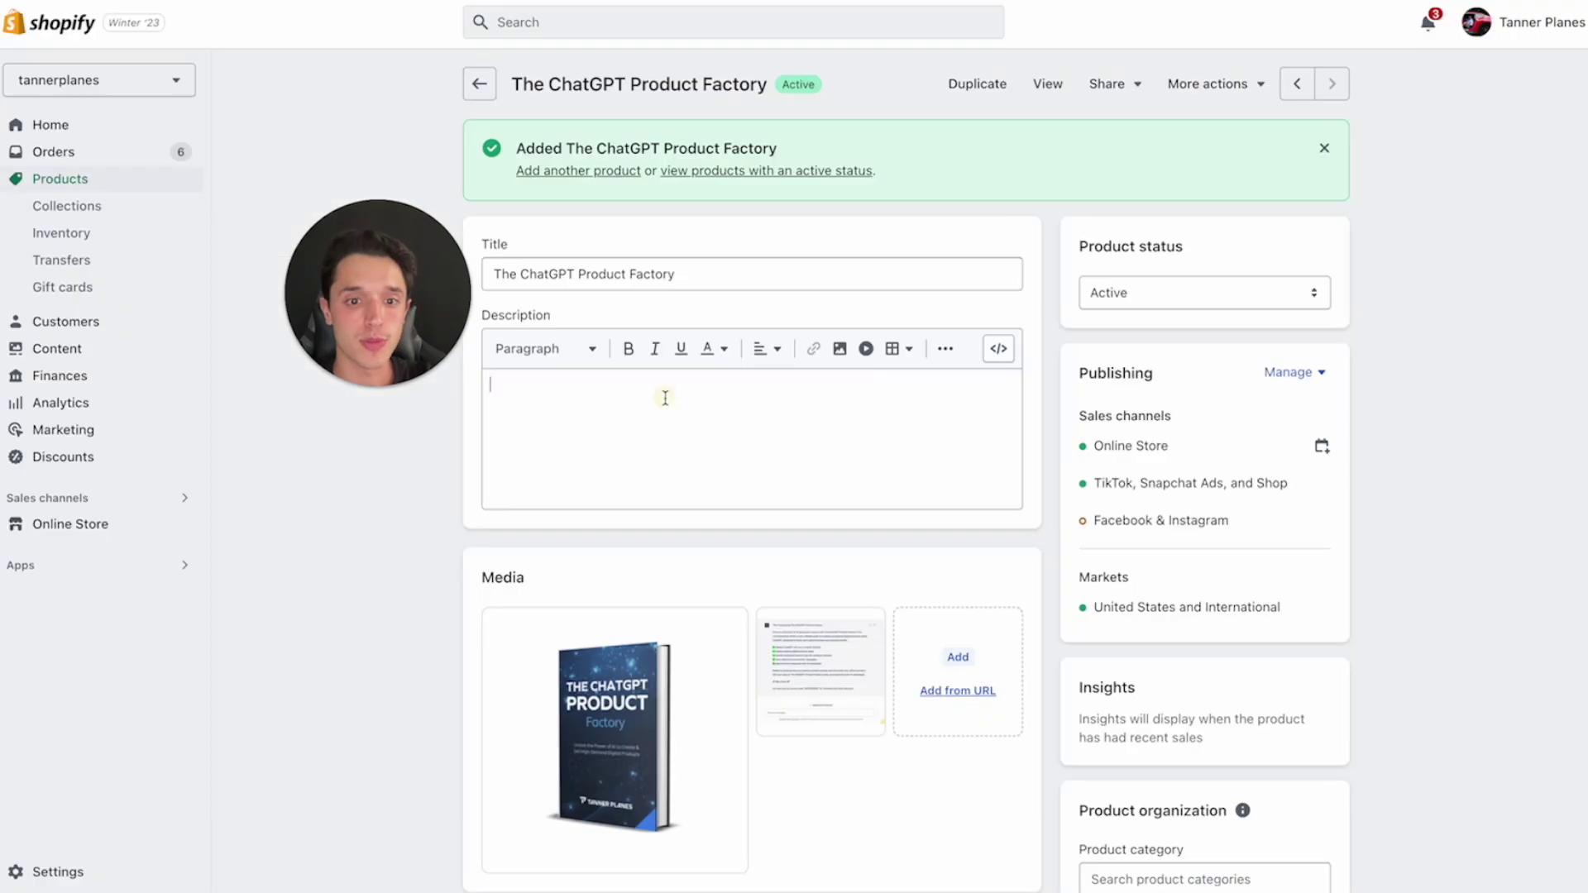
text(📘 The ChatGPT Product Factory 🚀 Unlock the AI advantage for your online business with The ChatGPT Product Factory! This focused ebook is perfect for entrepreneurs looking to create high-quality ebooks at lightning speed using ChatGPT. 🎯 Designed for online business owners & entrepreneurs 🤖 In-depth ChatGPT tutorials for ebook creation ⚡ Create ebooks quickly with AI-powered content generation 📈 Boost your revenue with engaging, unique digital products Ready to transform your online business with AI-driven ebook creation? Grab your copy of The ChatGPT Product Factory now!)
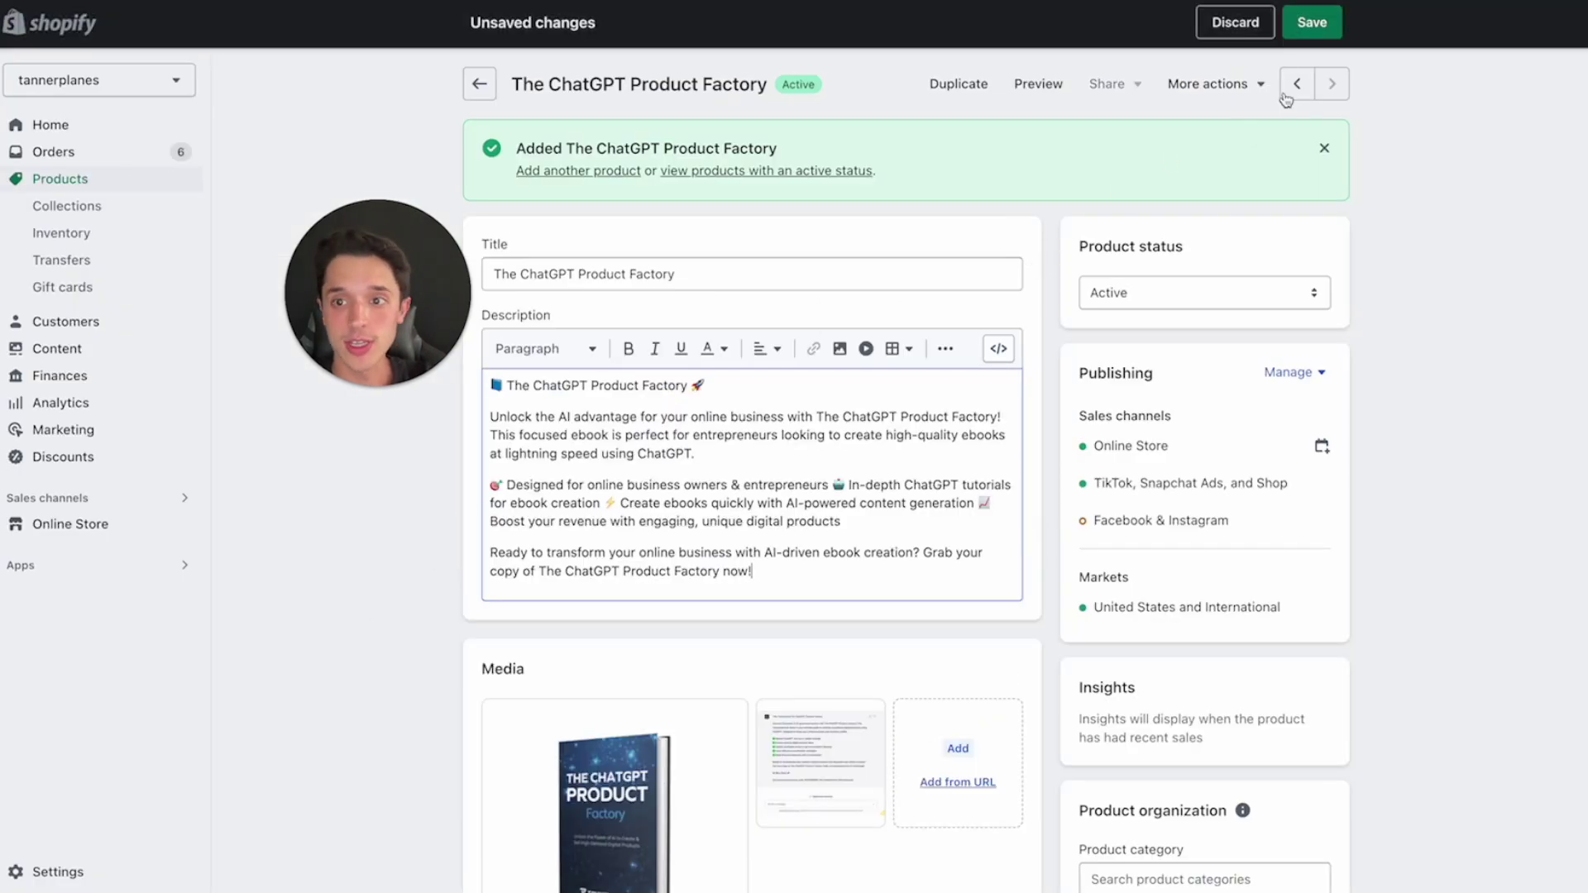
- Save the product's new description and open the Dawn theme for customization
click(1312, 27)
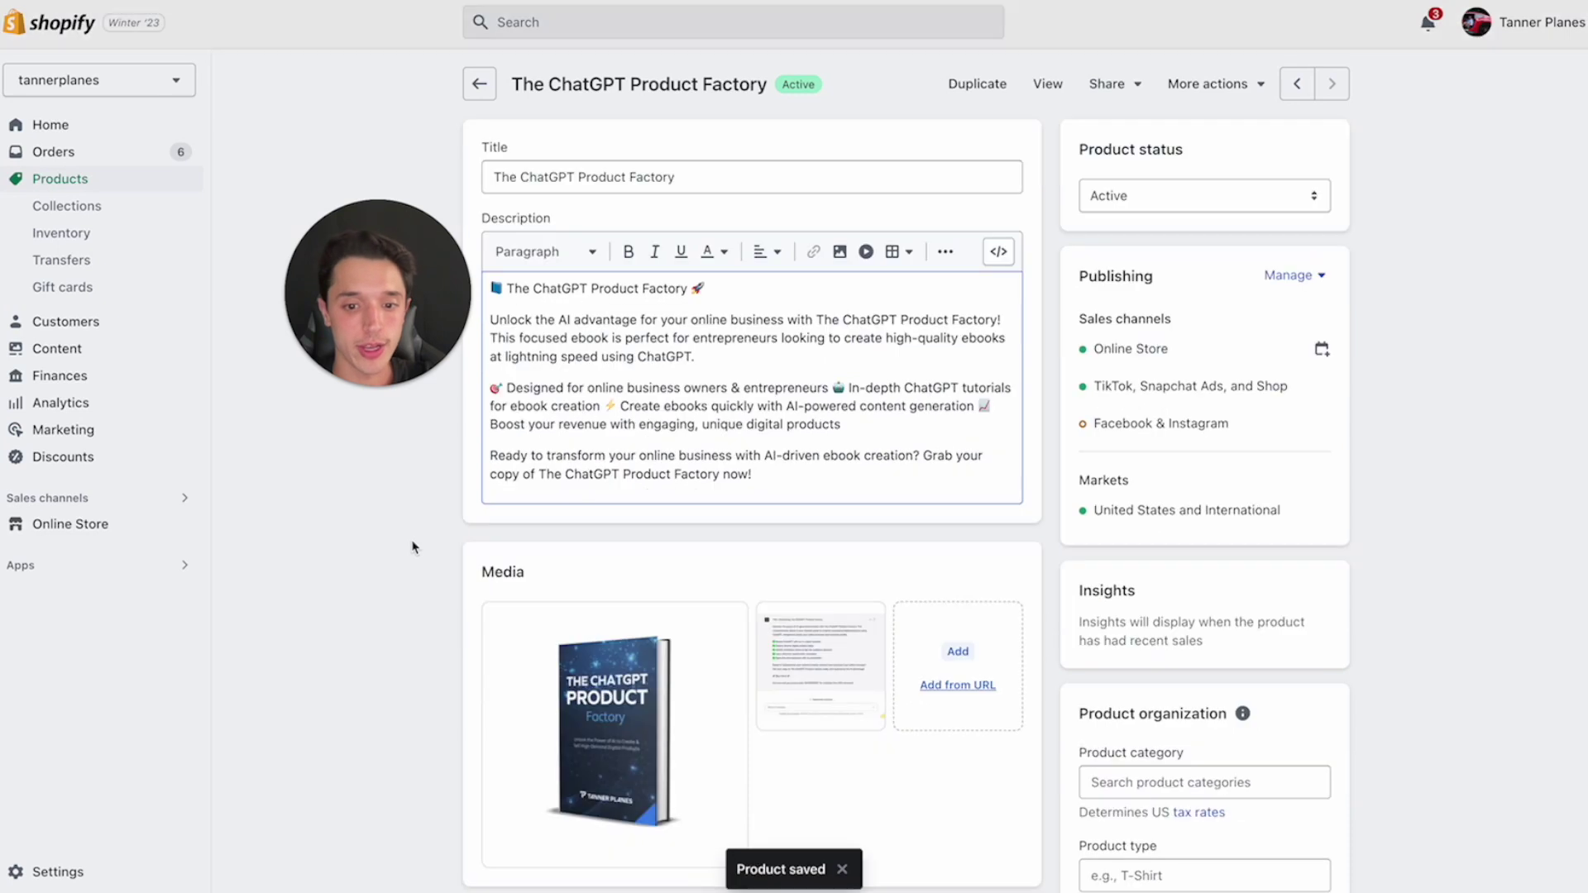
click(65, 526)
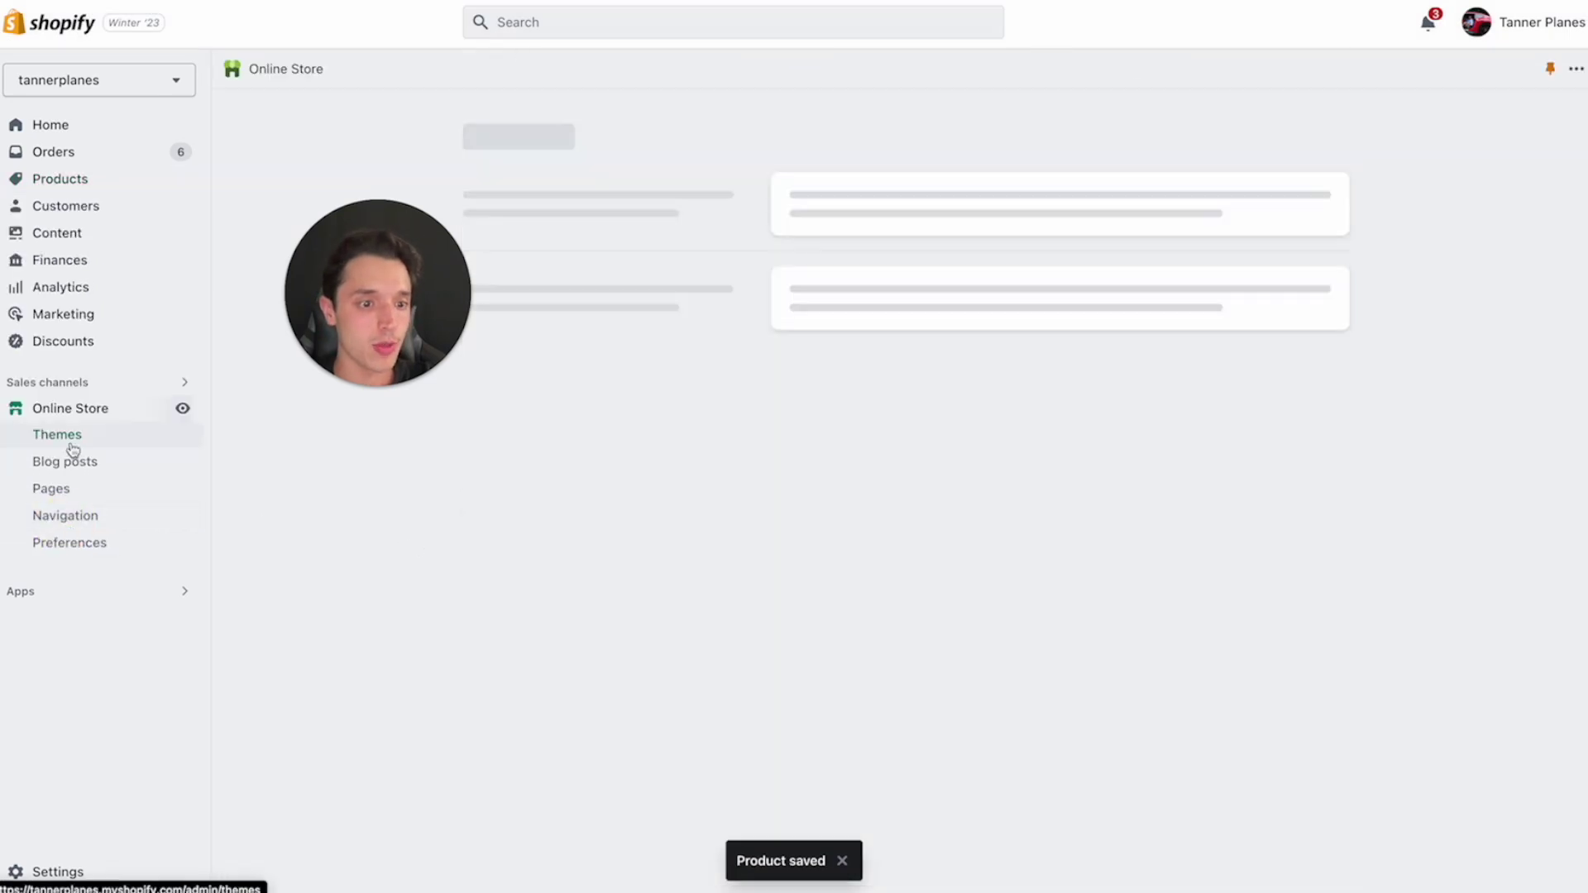
scroll(691, 610, down, 5)
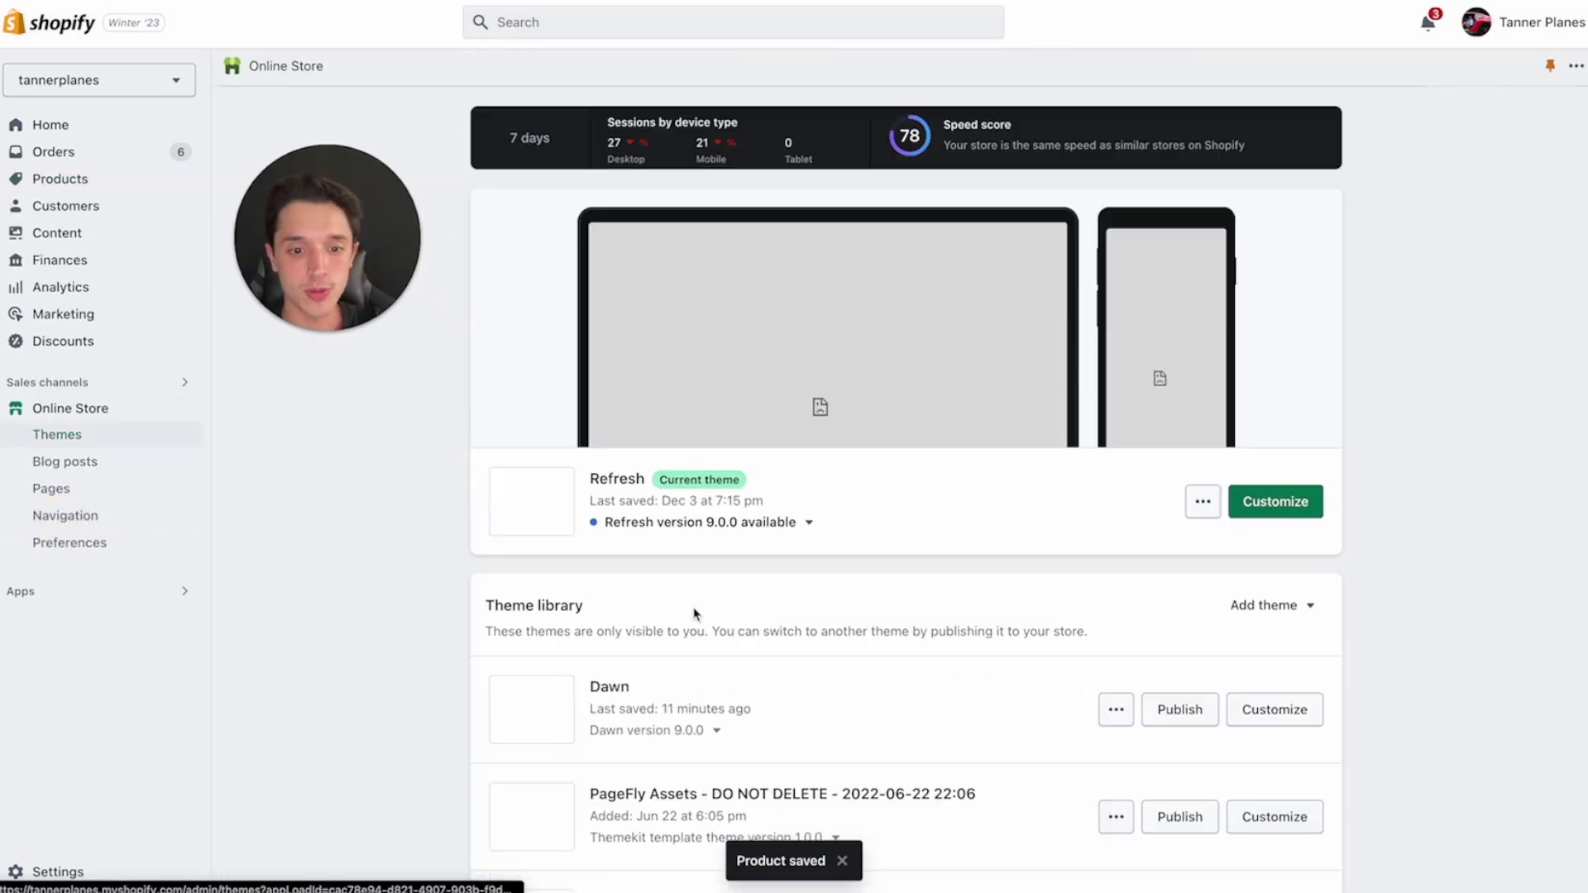
click(1278, 571)
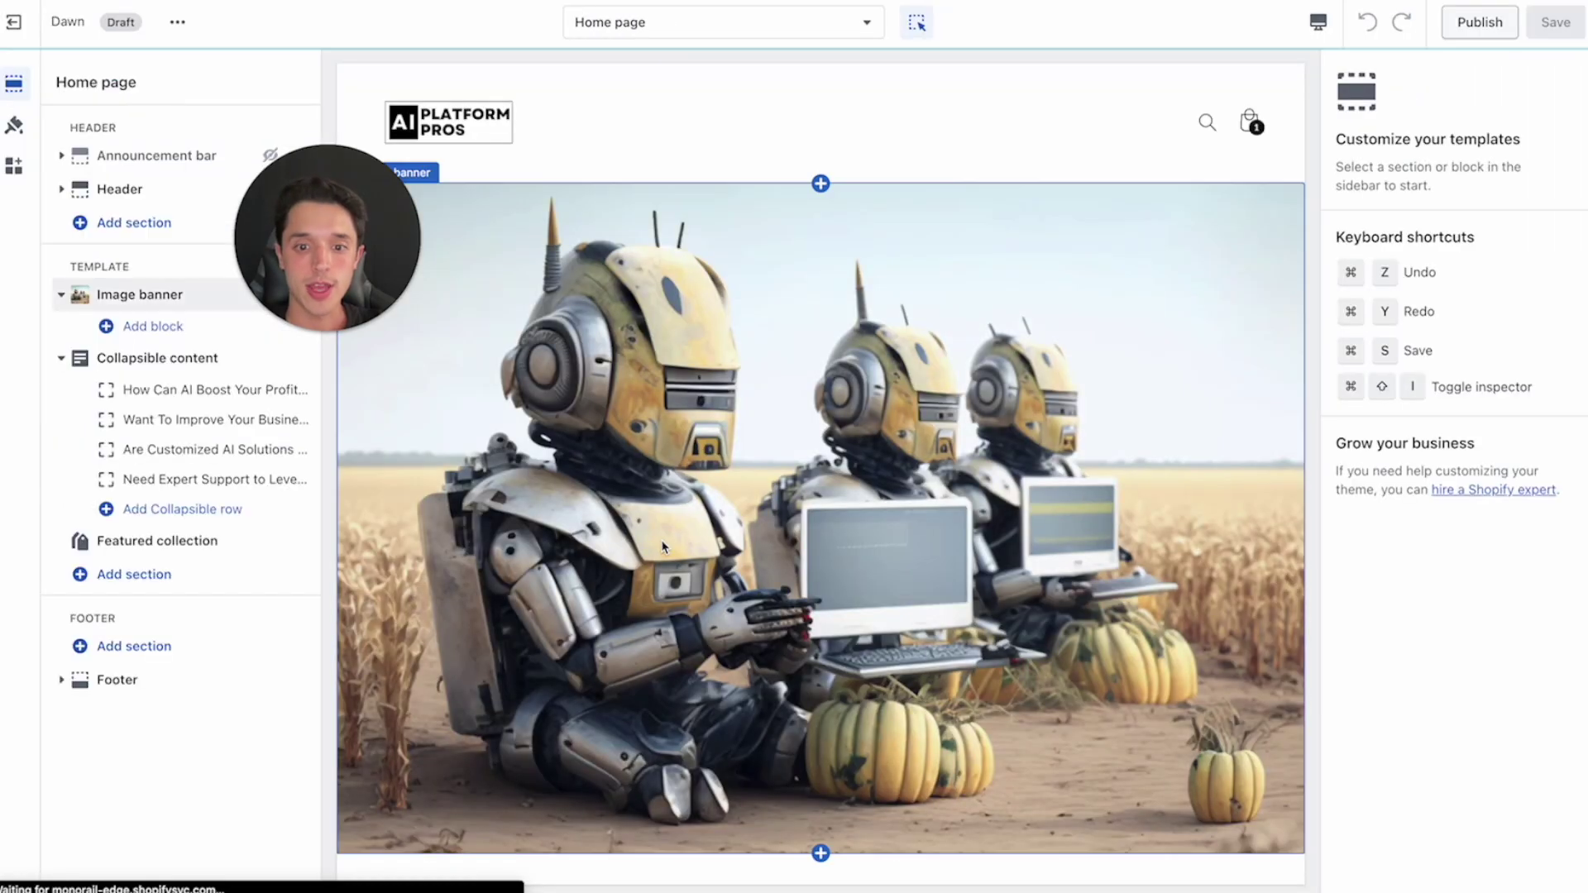
- Hide the Featured collection section on the Dawn theme's home page
scroll(664, 545, down, 7)
scroll(664, 546, down, 2)
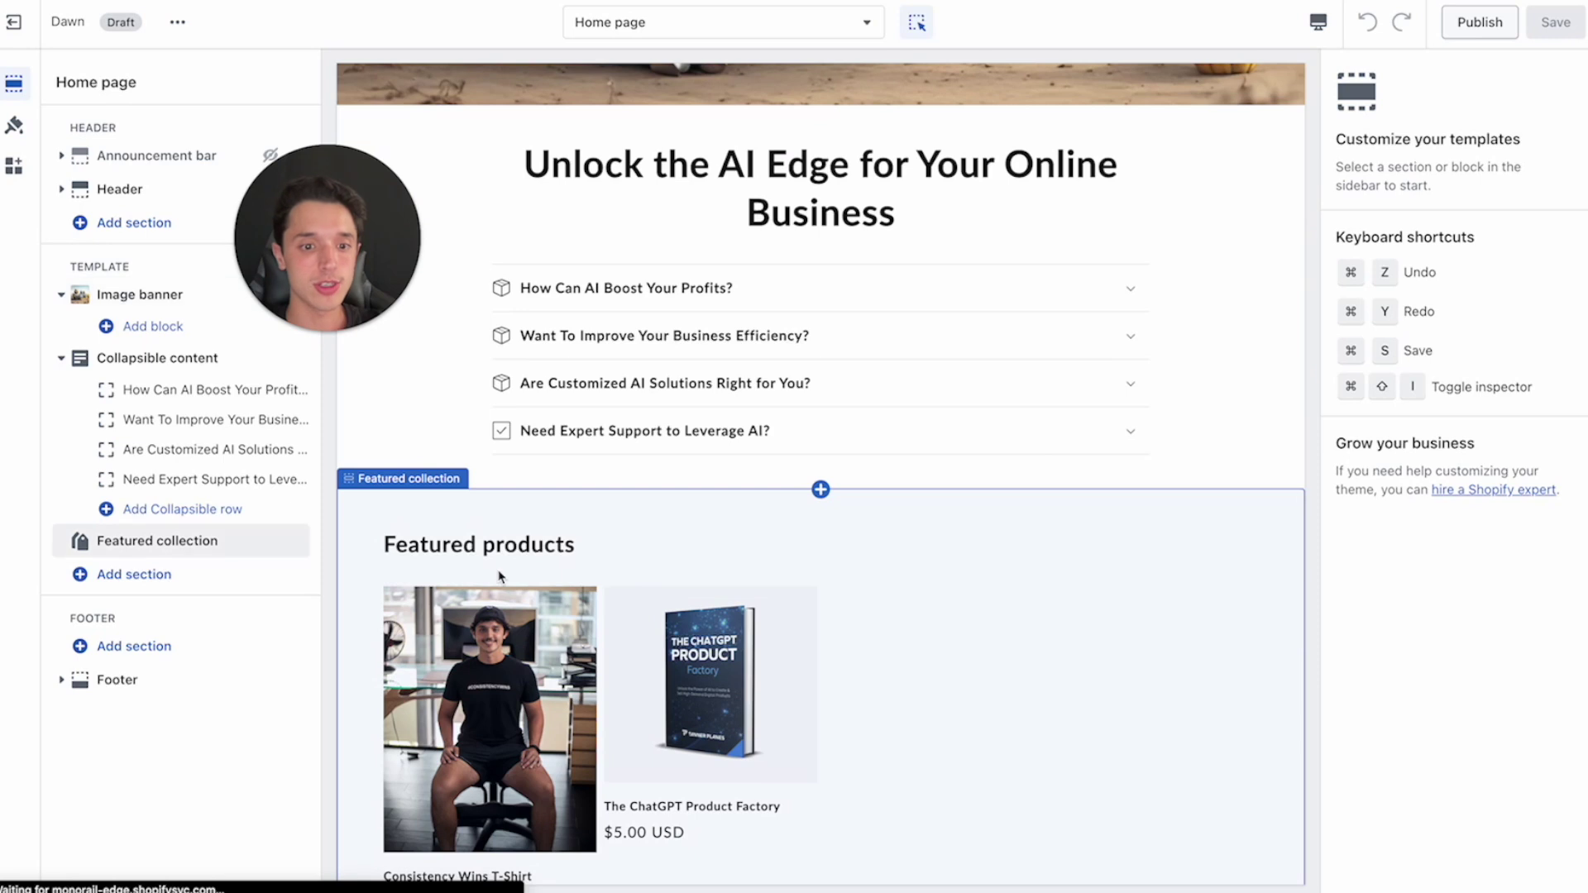
scroll(637, 597, down, 3)
click(271, 539)
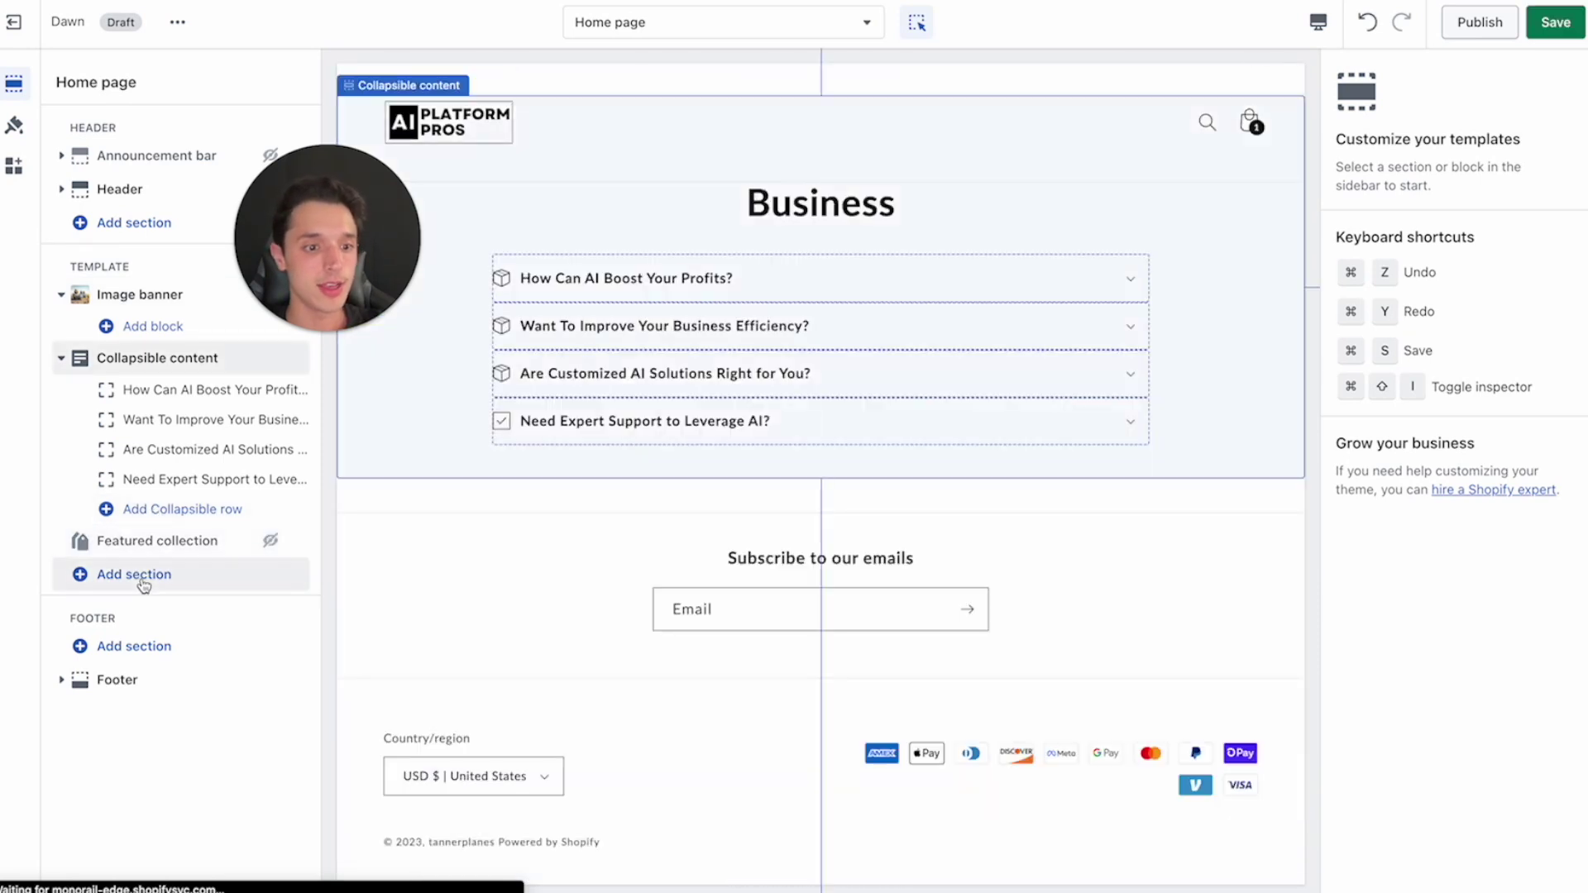
- Add a Featured product section to the home page showing The ChatGPT Product Factory, and save the theme
click(93, 574)
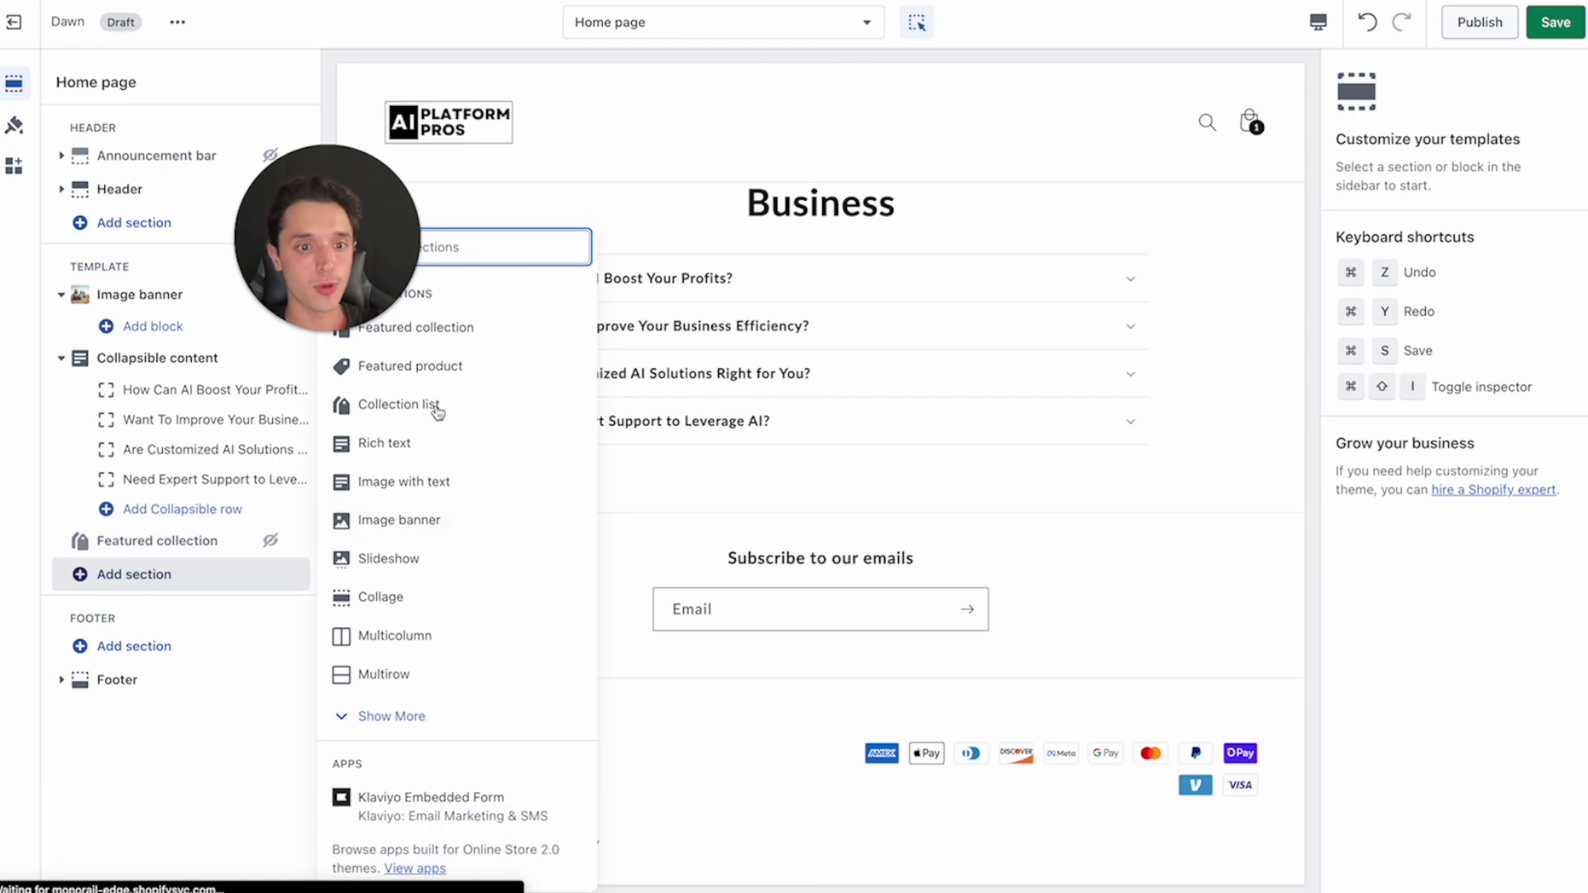
click(436, 365)
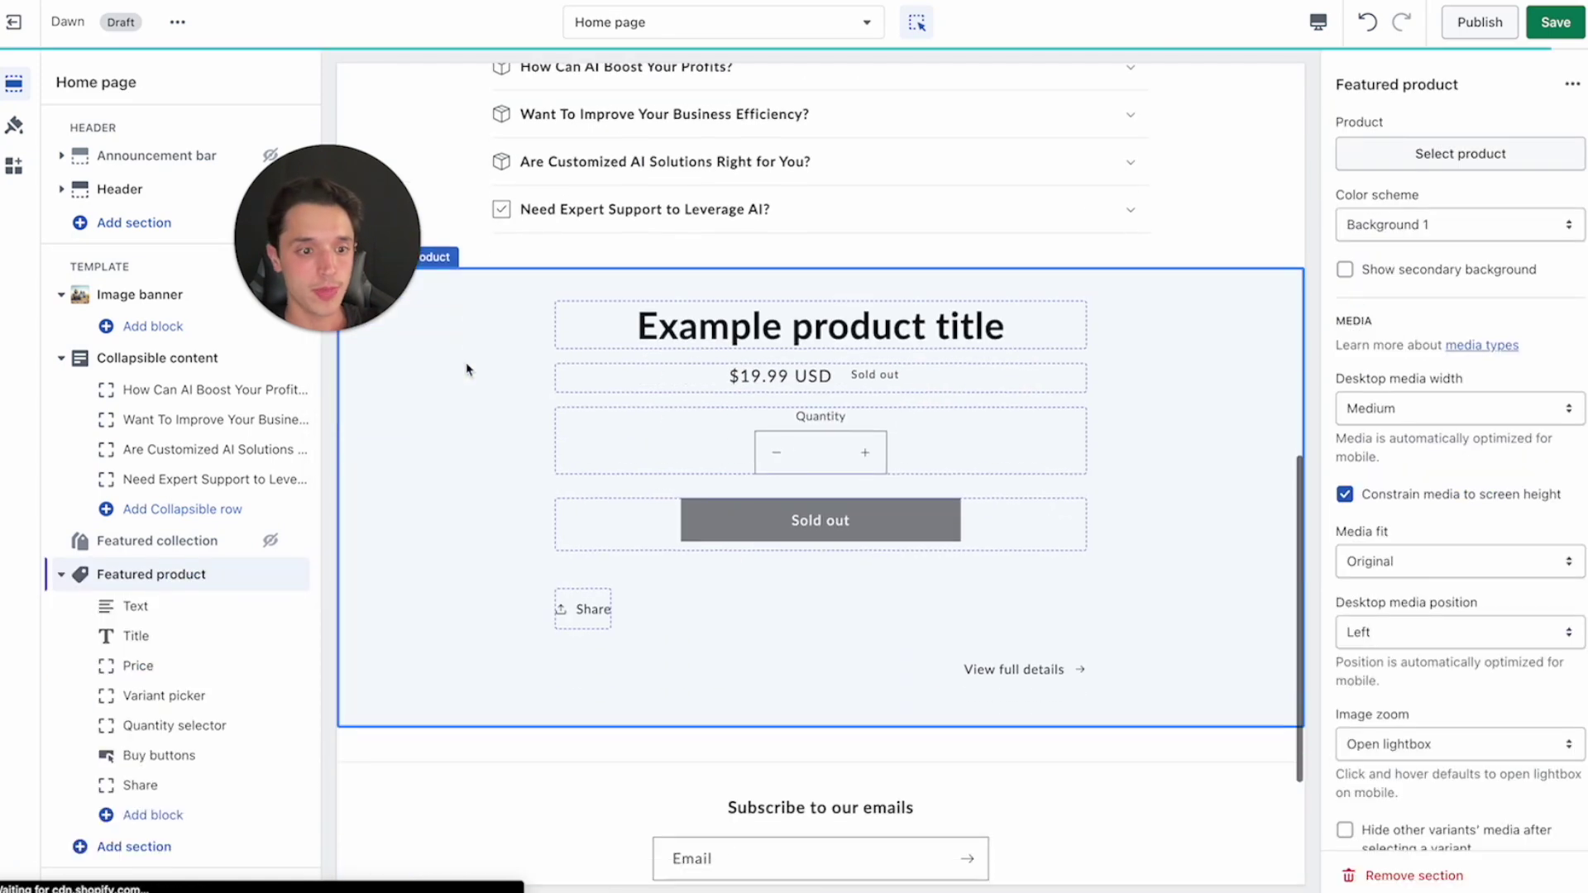
click(1412, 154)
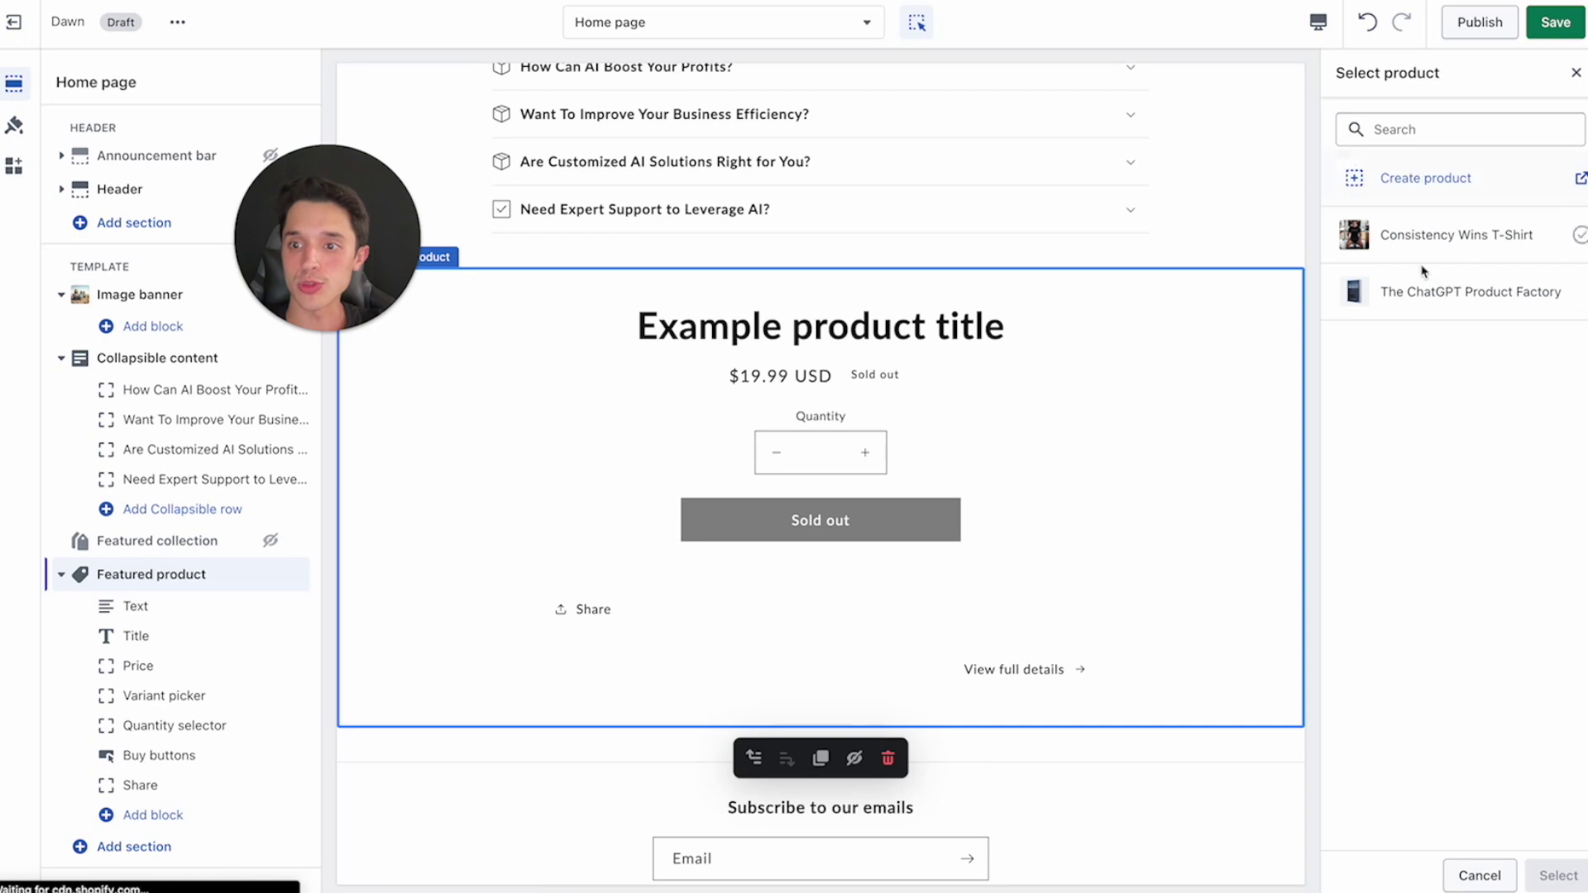
click(1423, 291)
click(1553, 876)
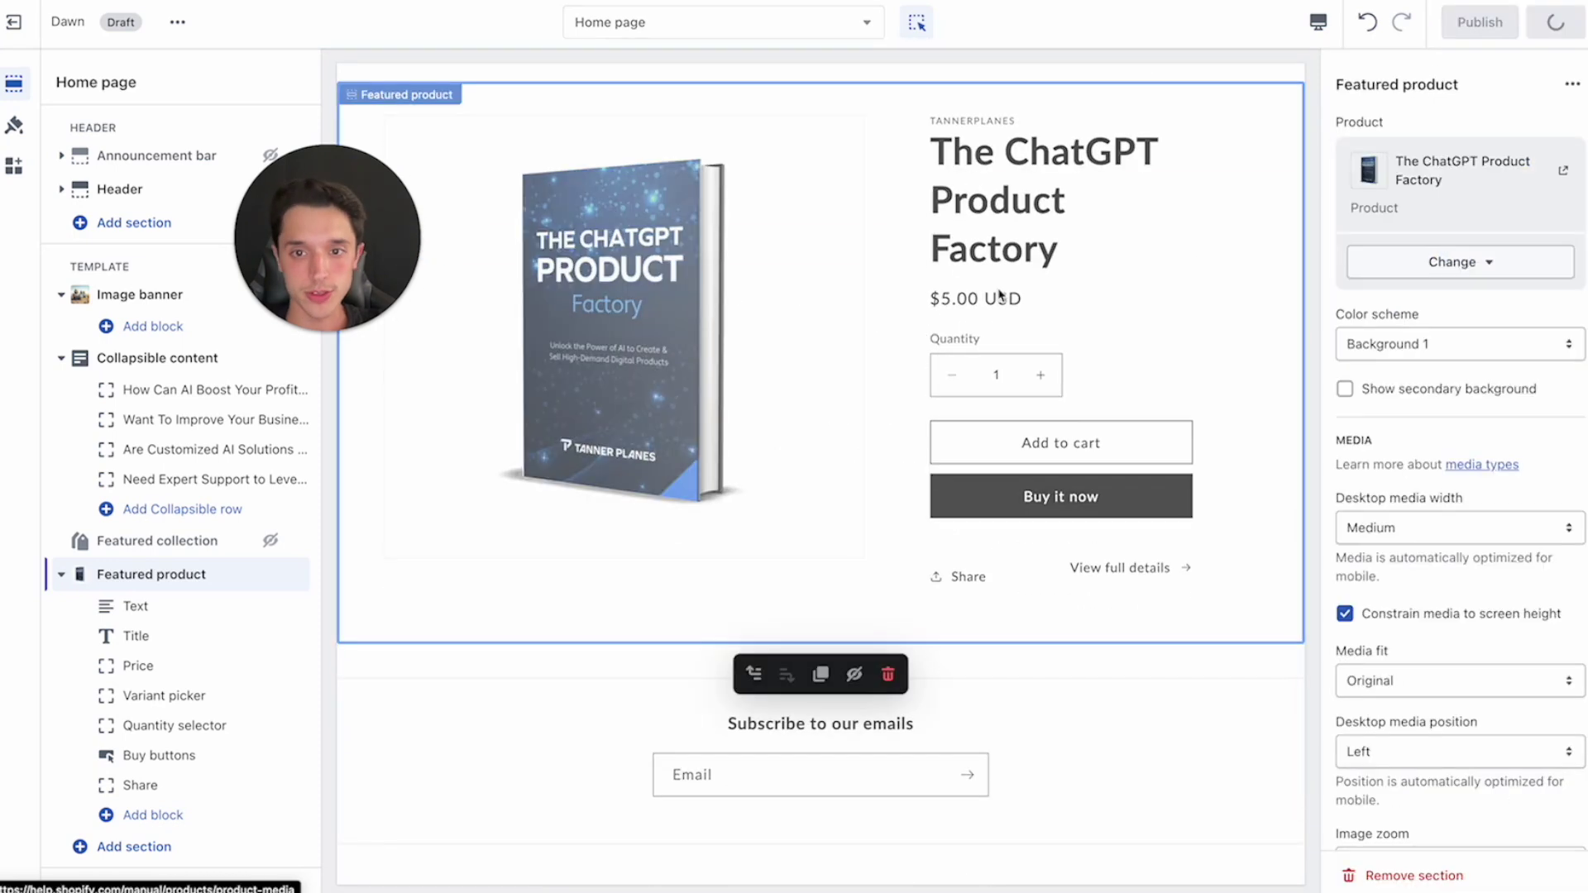
- Open the featured product's full details and review the page's images, price and description layout
click(1135, 567)
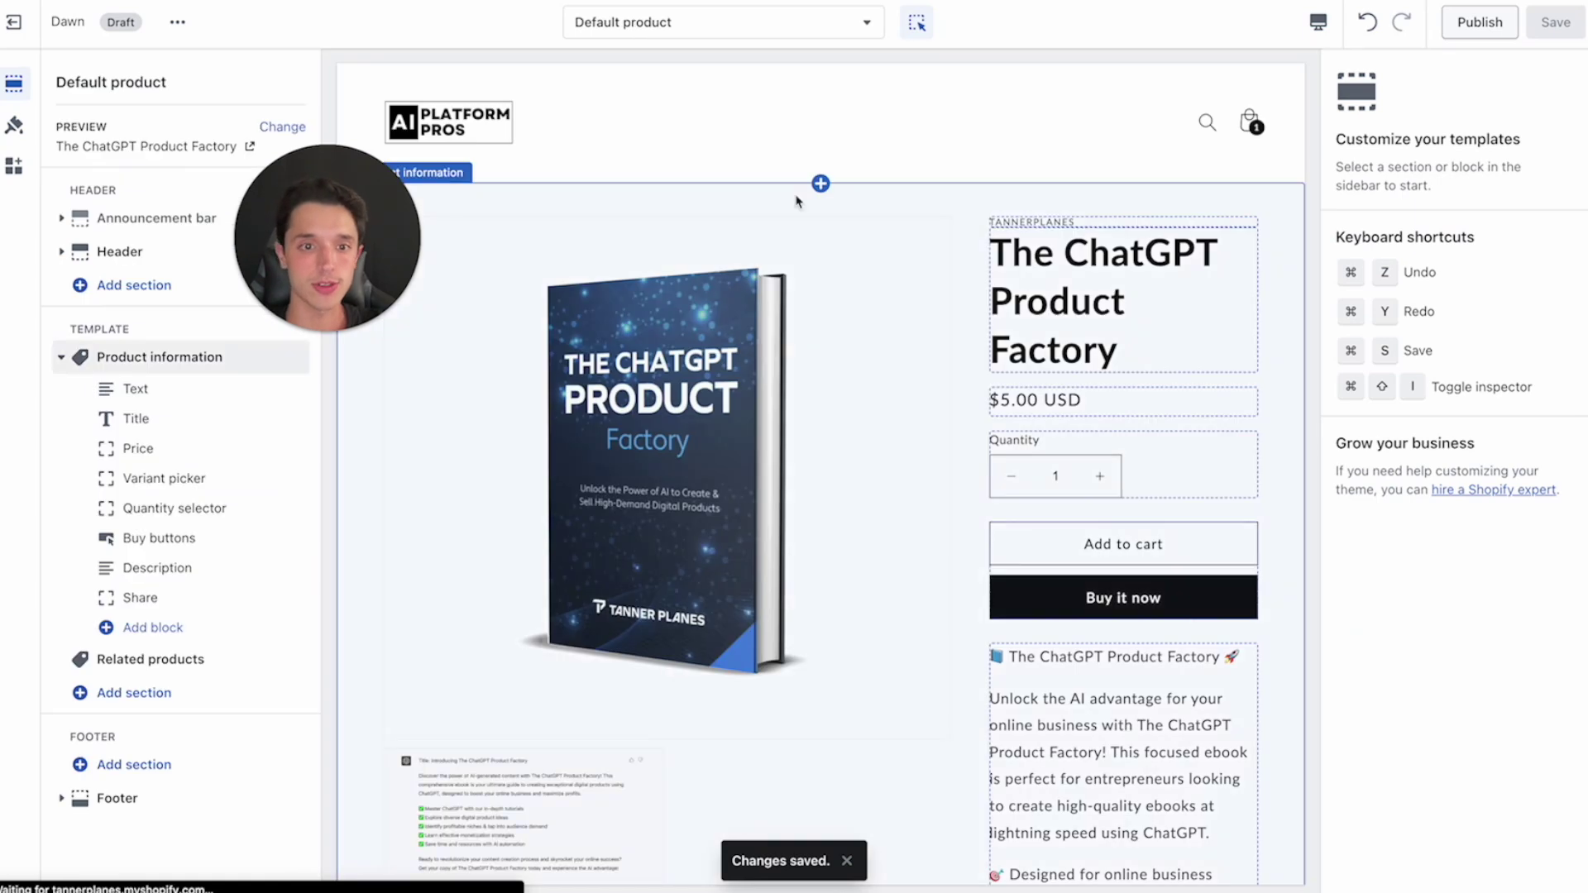
scroll(486, 594, down, 3)
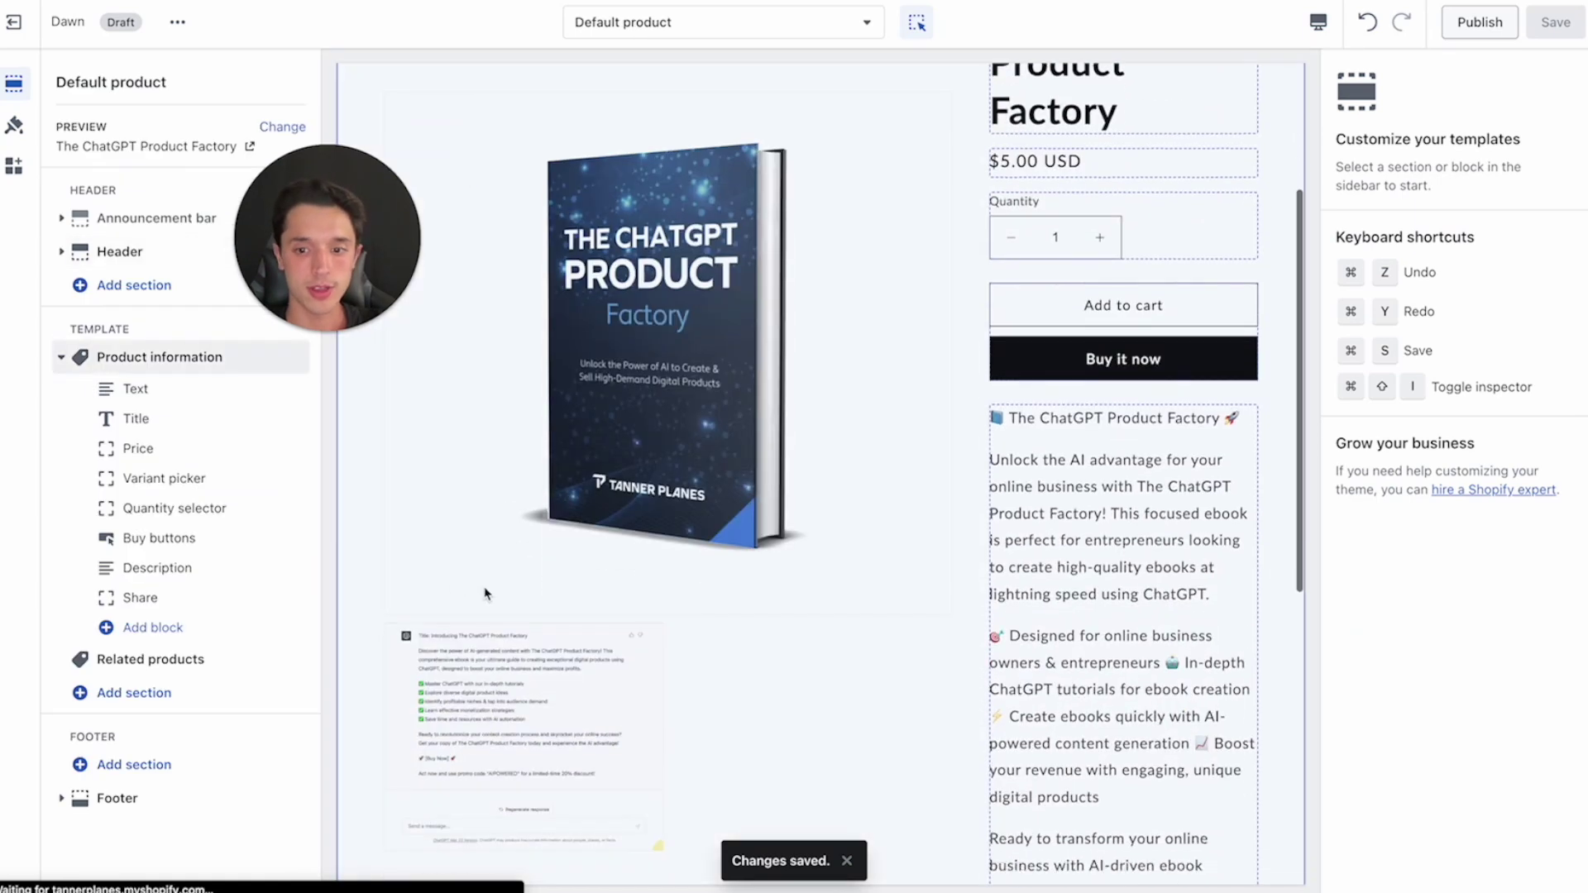
scroll(486, 594, up, 4)
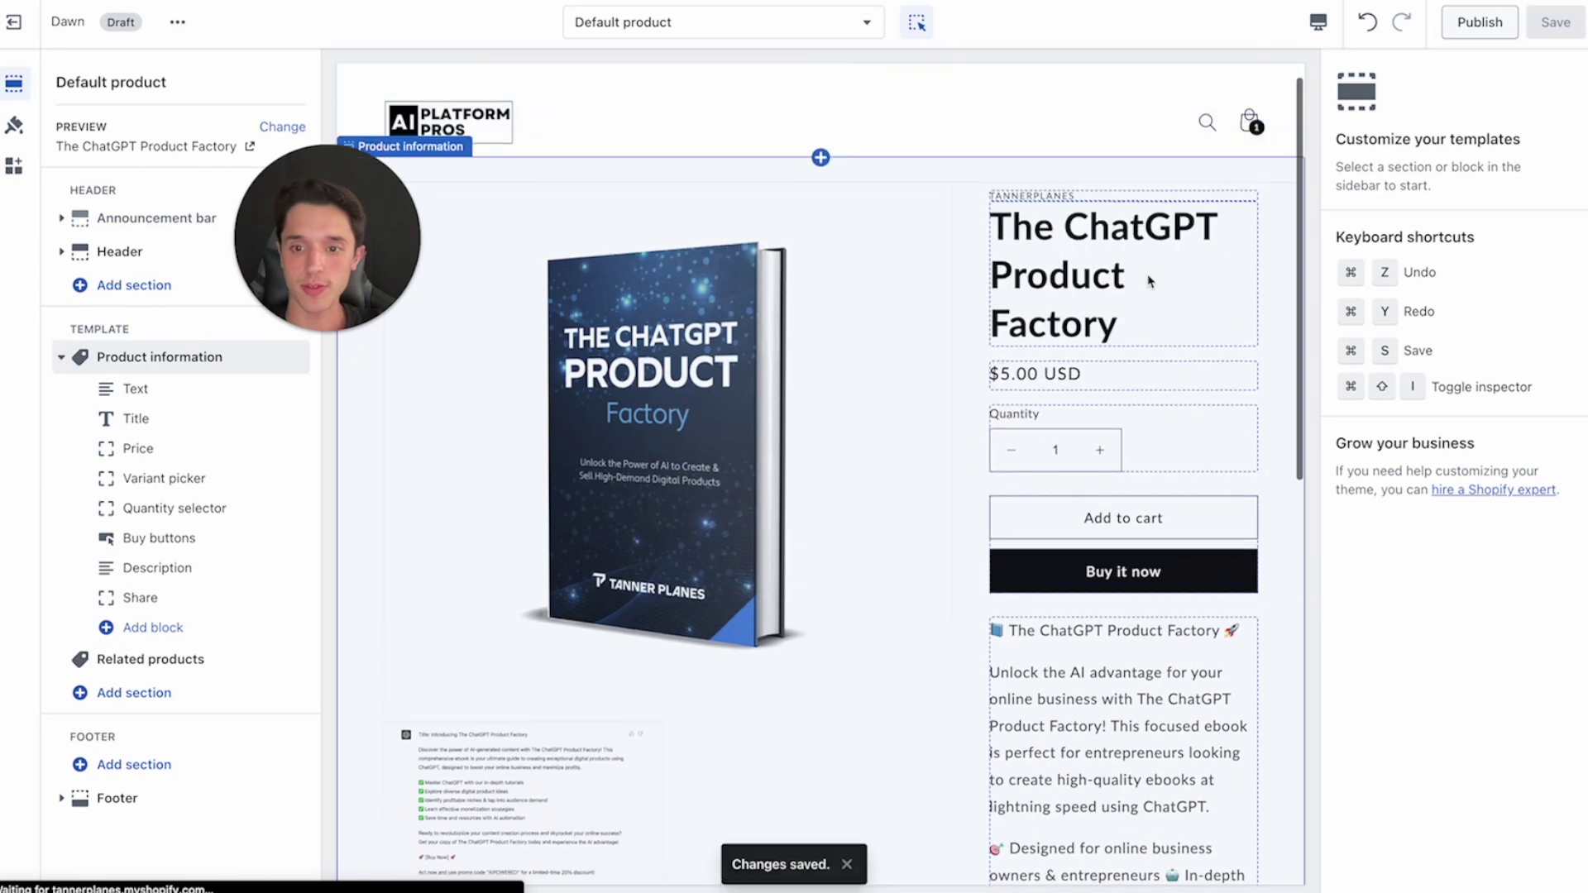
scroll(886, 195, down, 3)
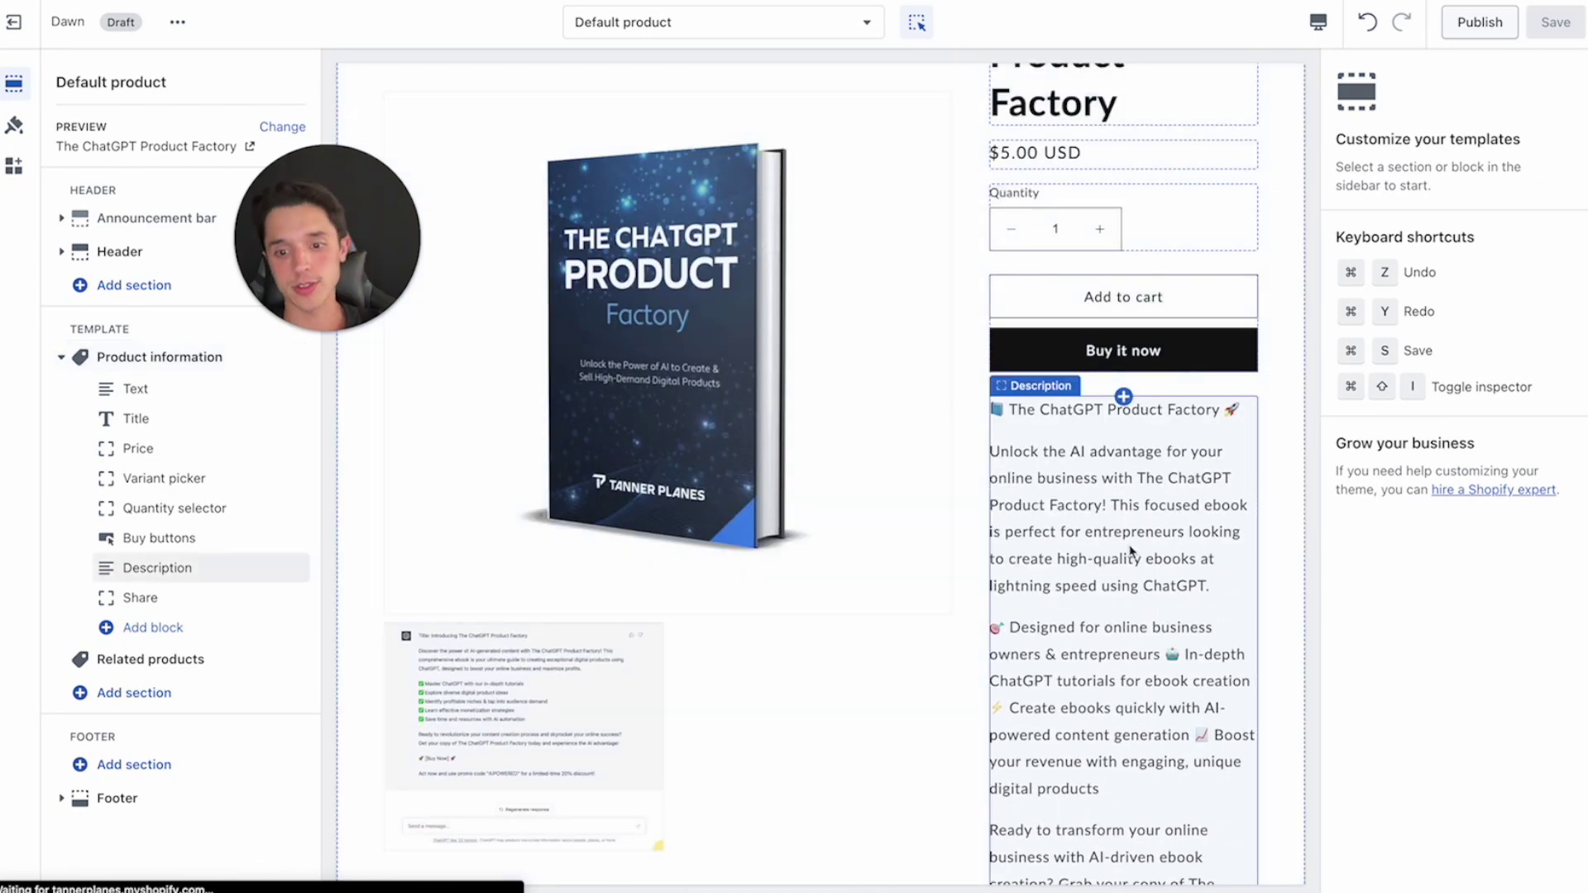
click(1131, 553)
scroll(1131, 552, down, 2)
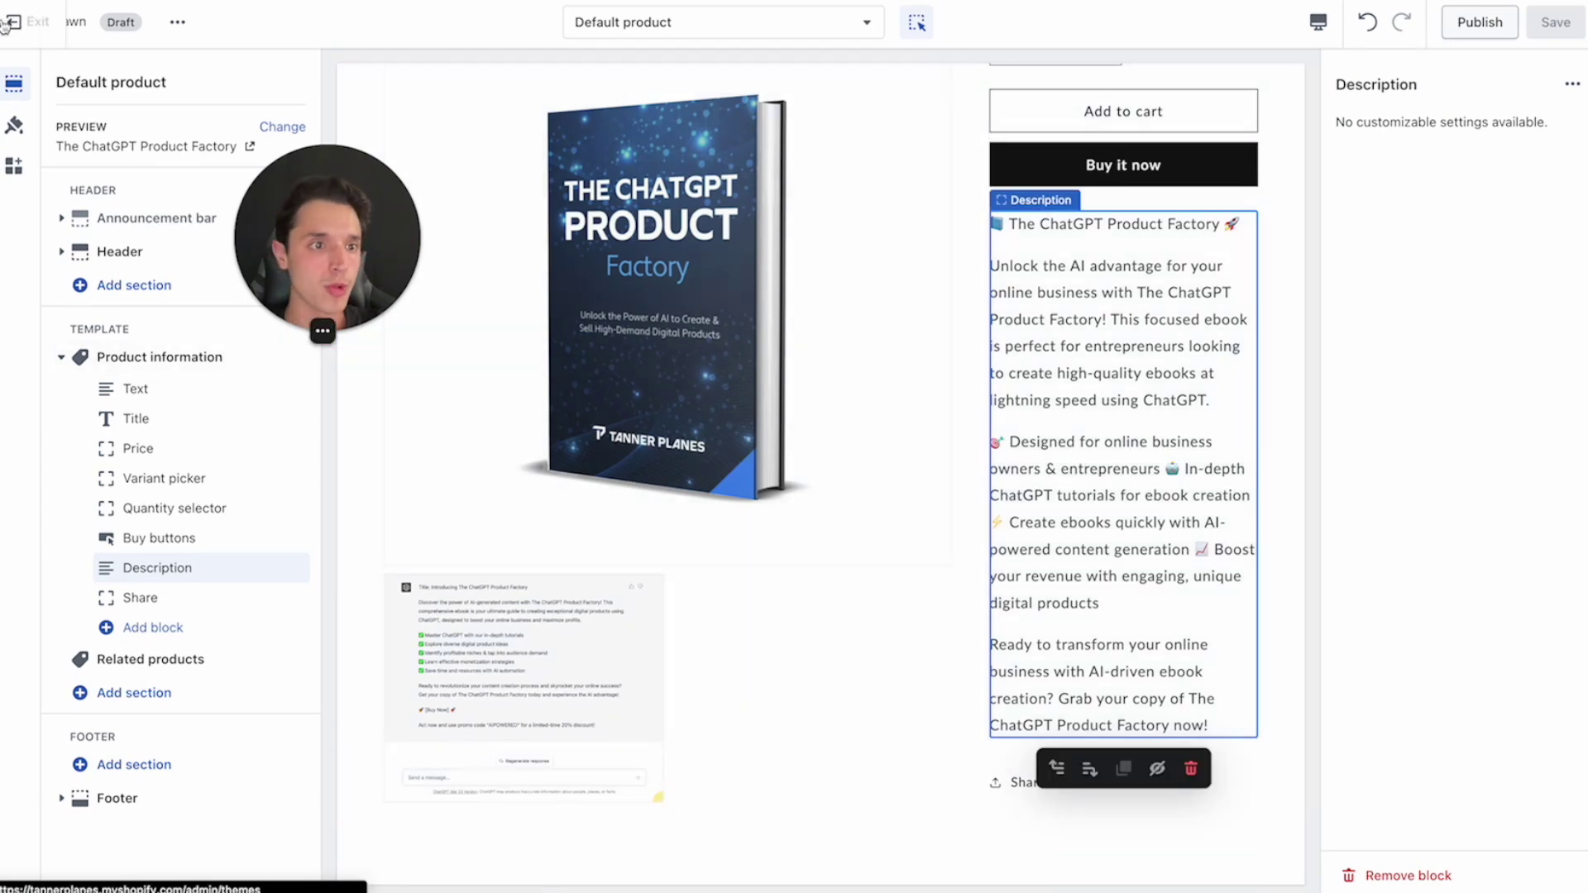
- In The ChatGPT Product Factory's description, put each of the four emoji bullet points on its own line and save the product
click(13, 21)
click(36, 177)
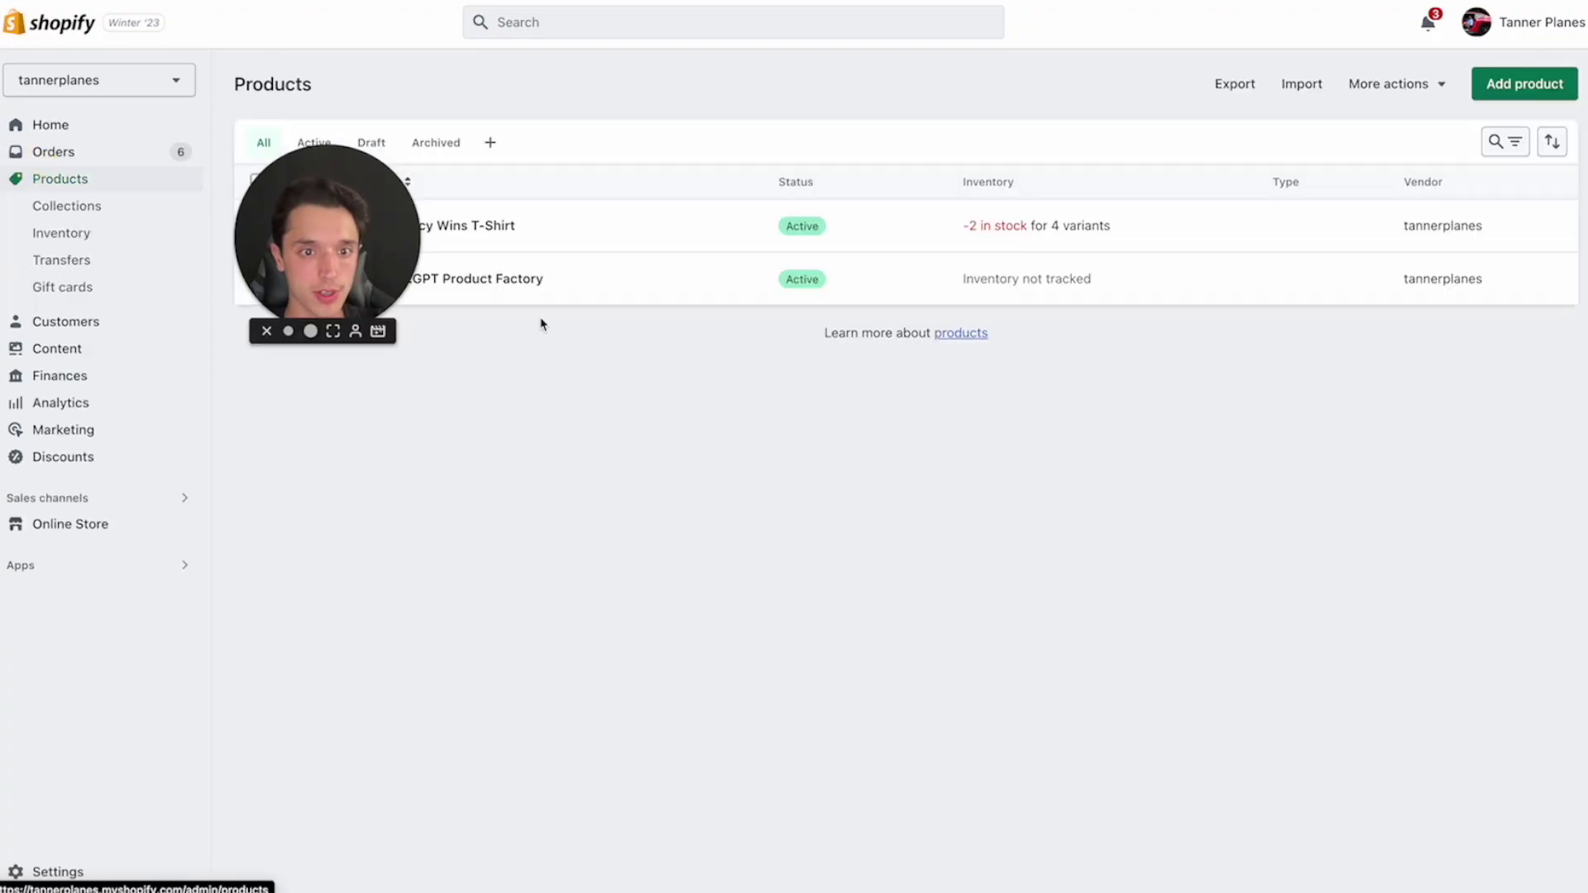
click(496, 280)
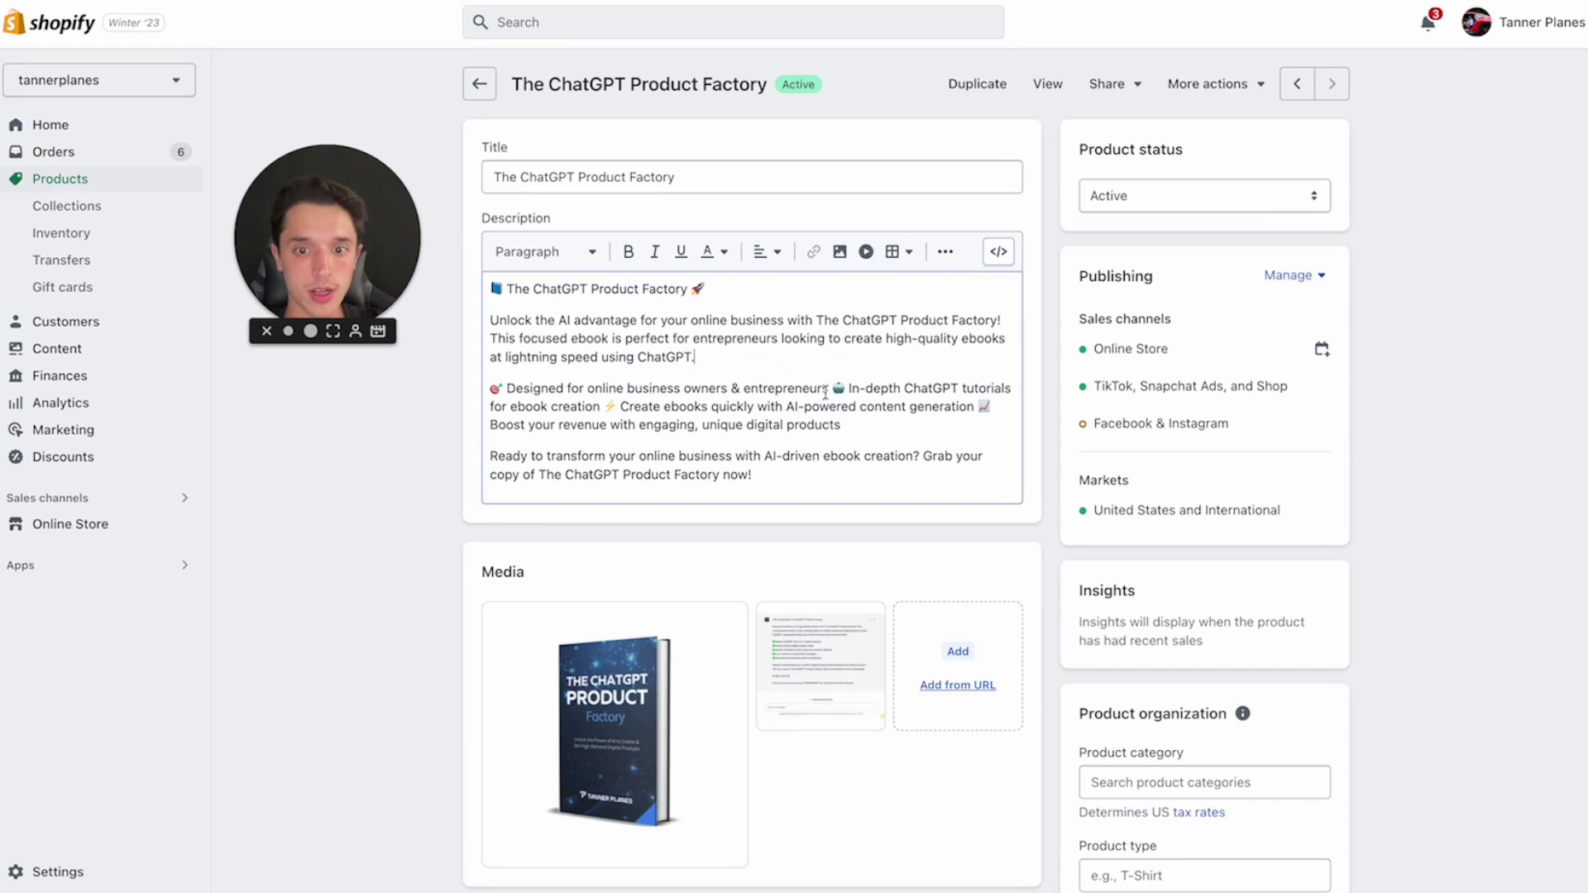
click(825, 390)
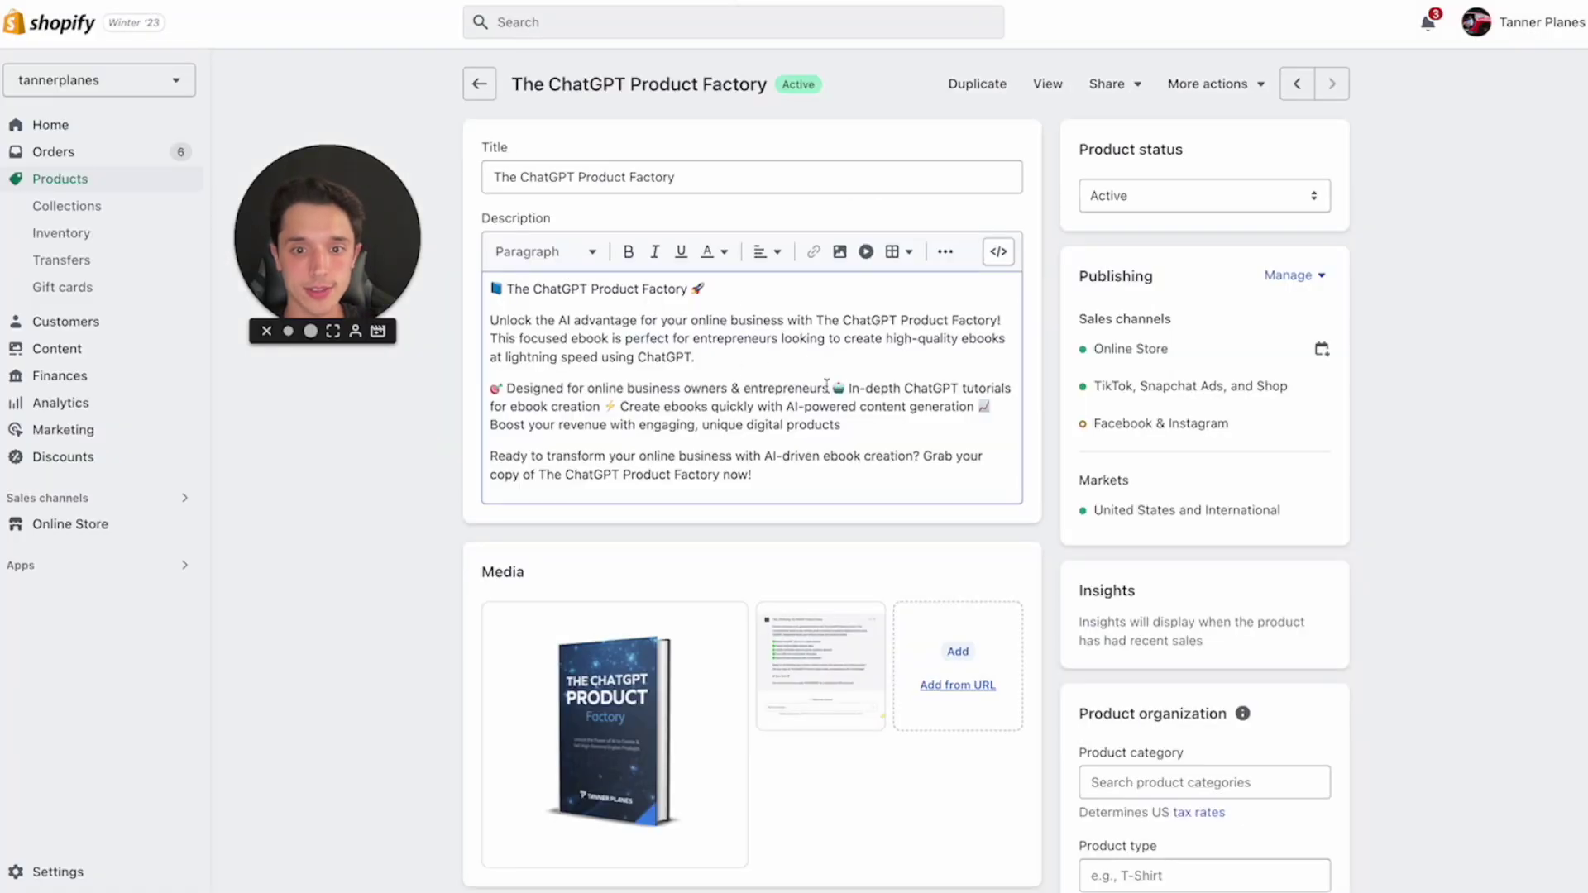
click(826, 387)
key(Return)
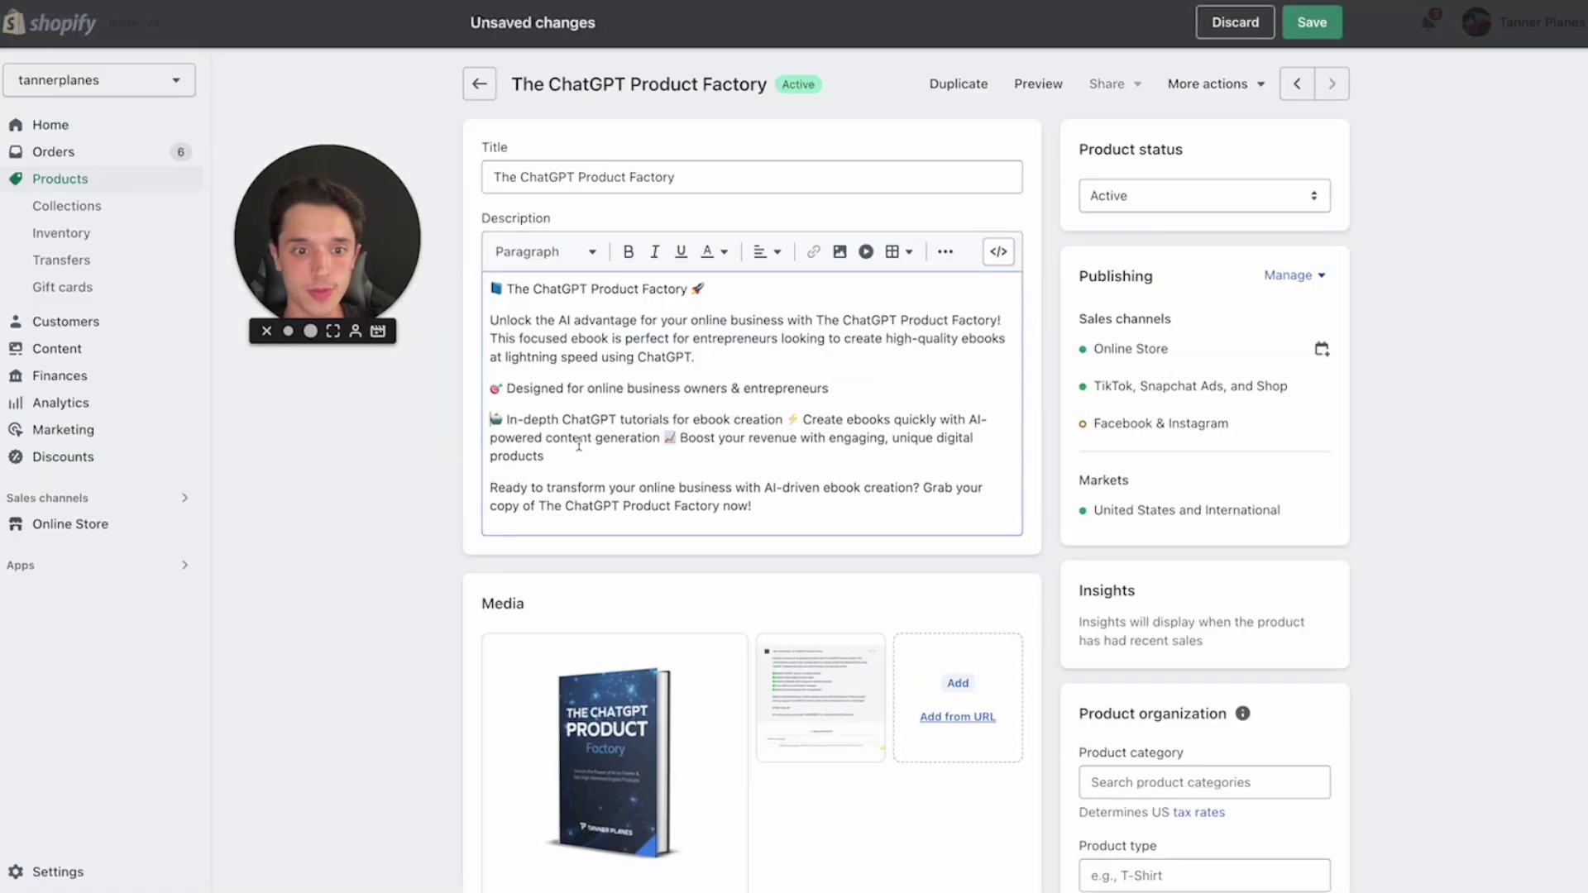
key(Return)
click(864, 447)
key(Return)
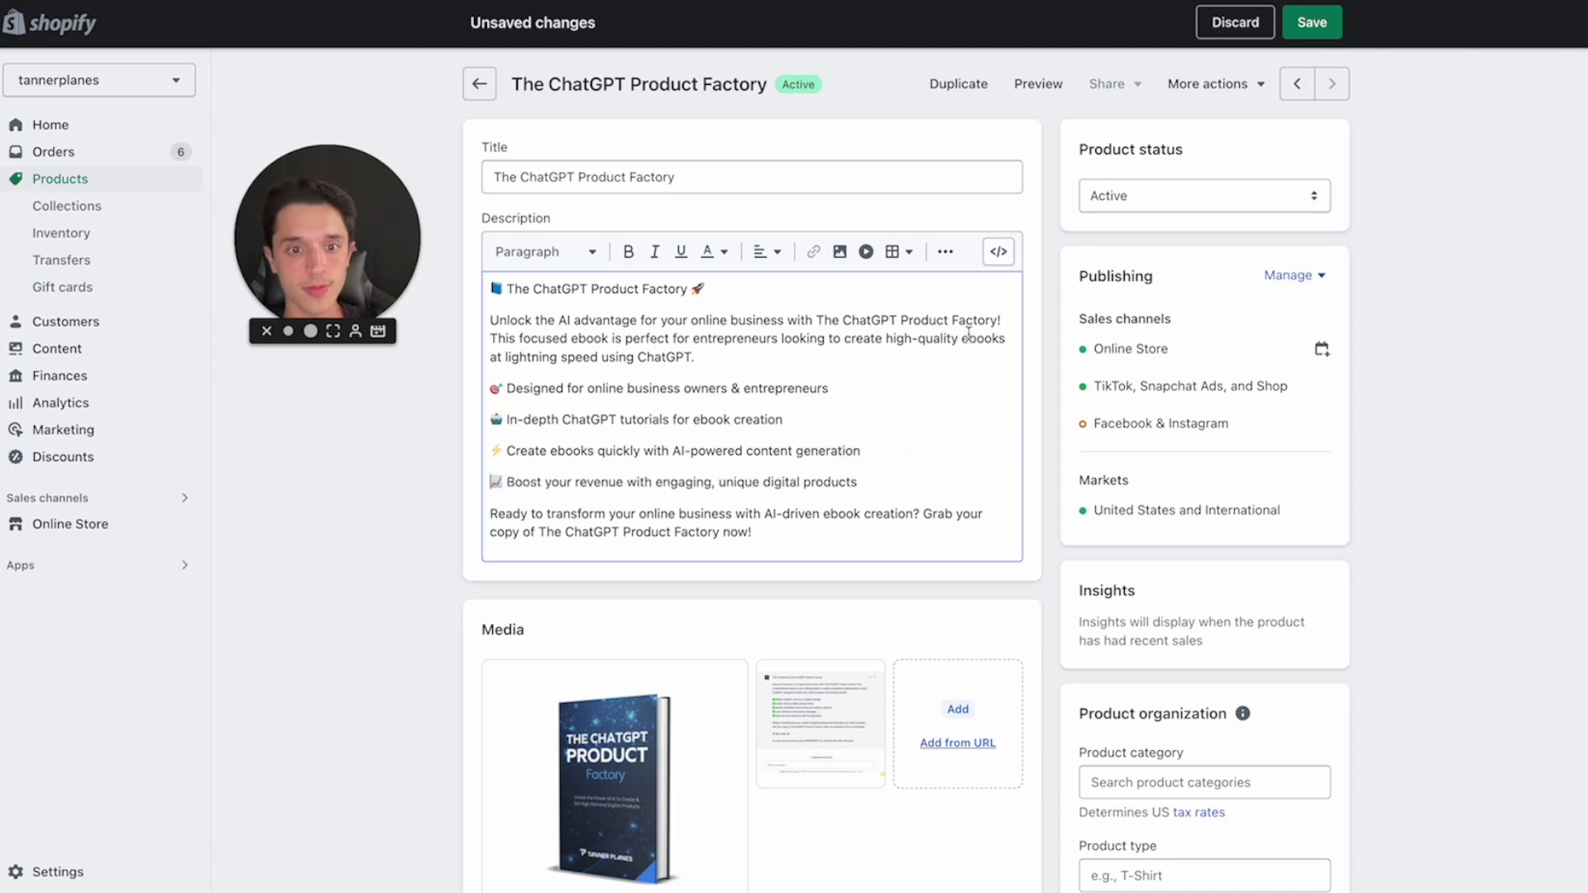
click(1311, 23)
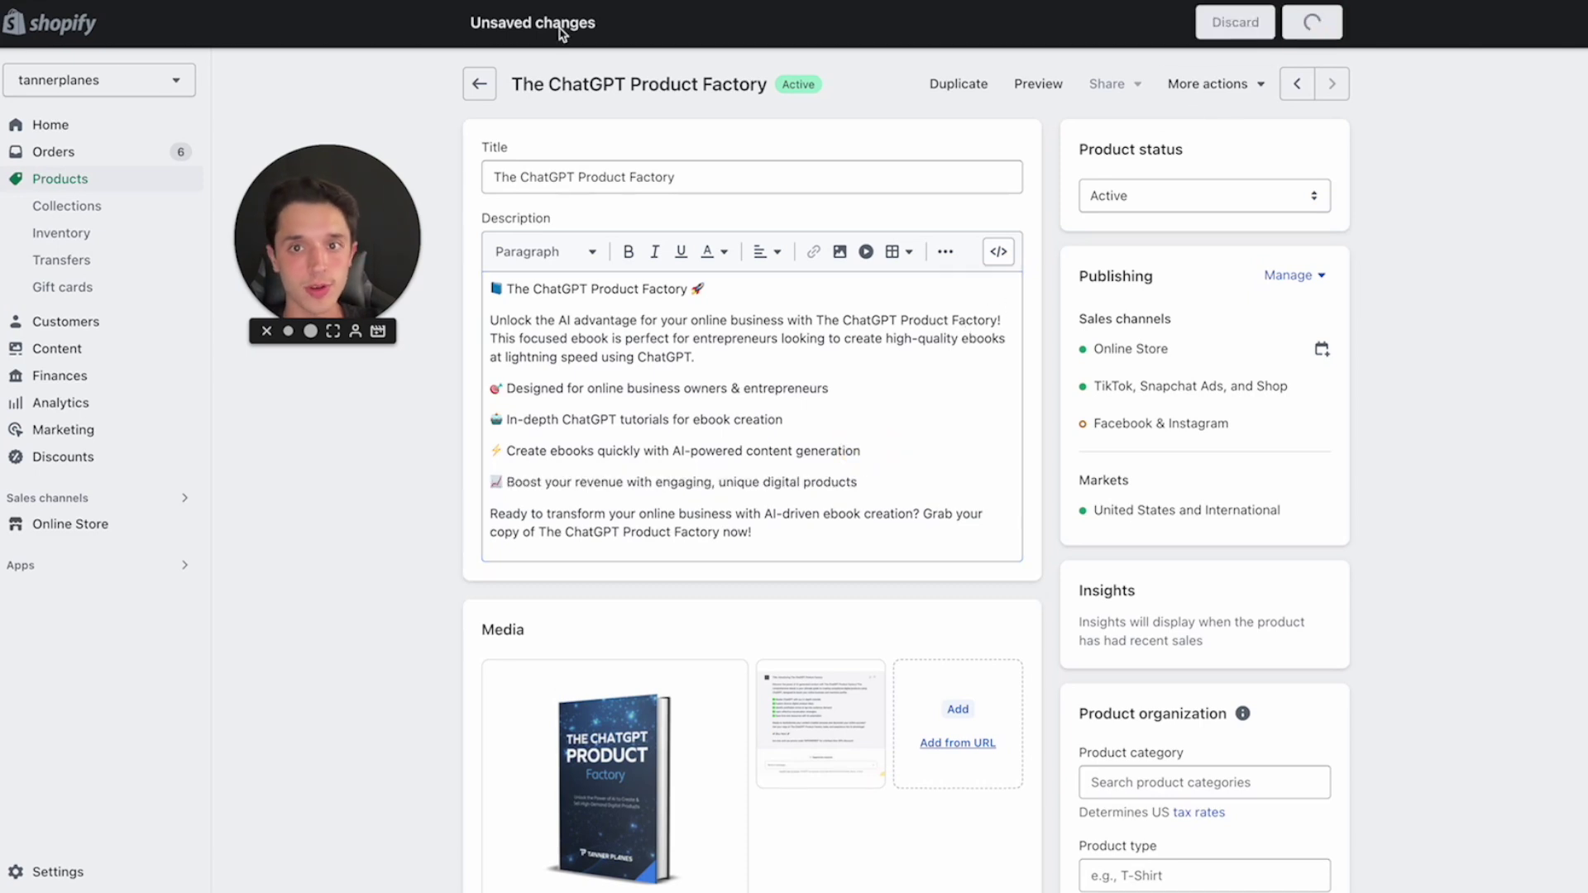
- Return to the Dawn theme's customization and open the full product page of The ChatGPT Product Factory
click(60, 525)
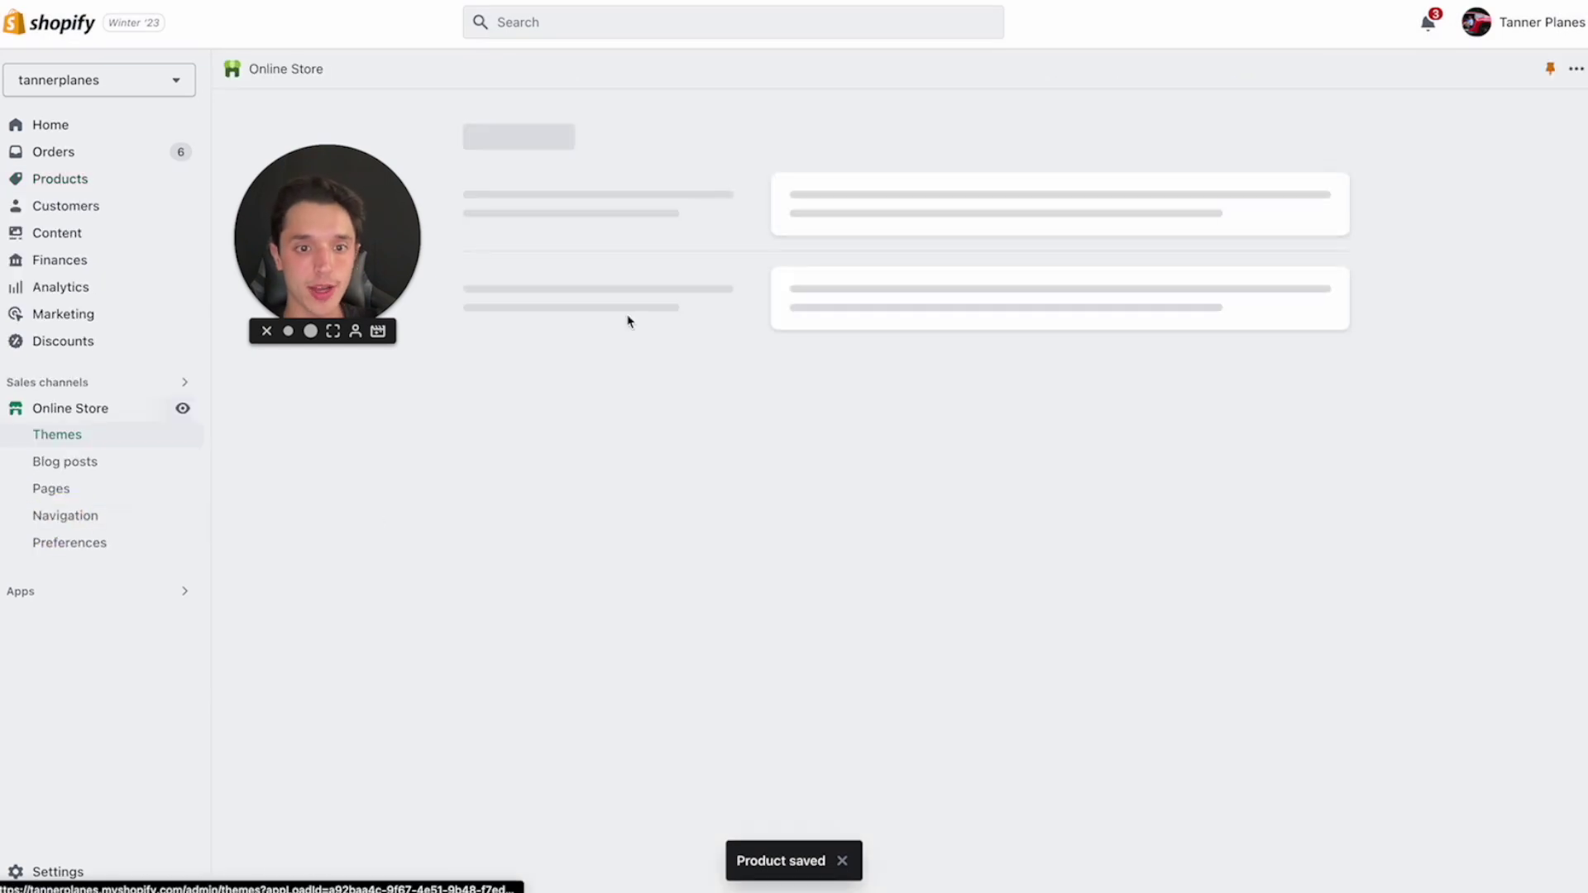
scroll(1072, 720, down, 2)
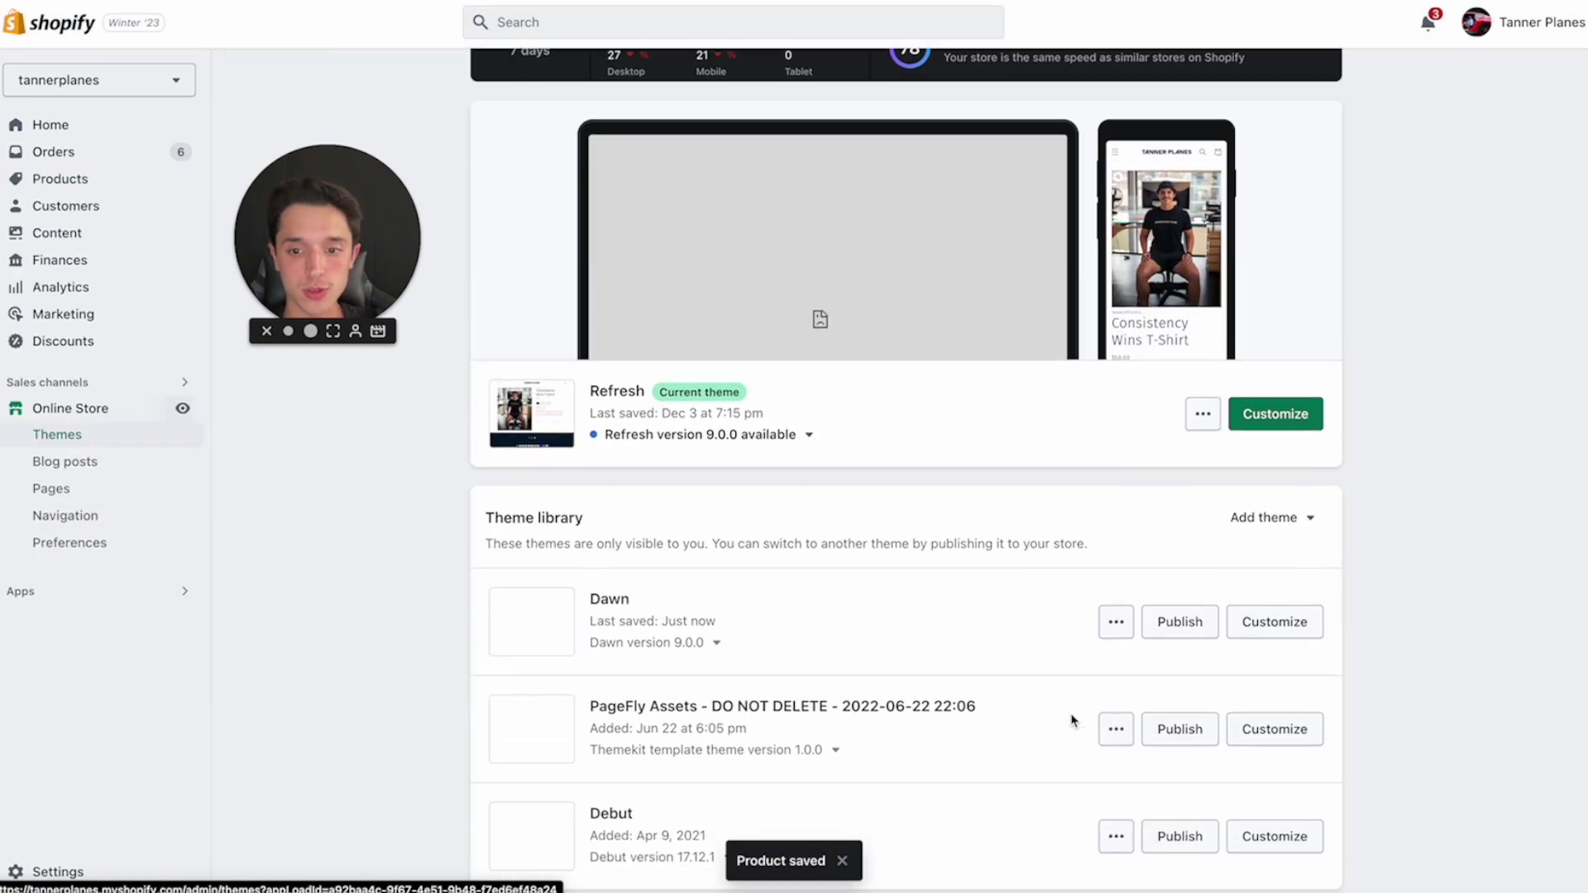
click(1256, 635)
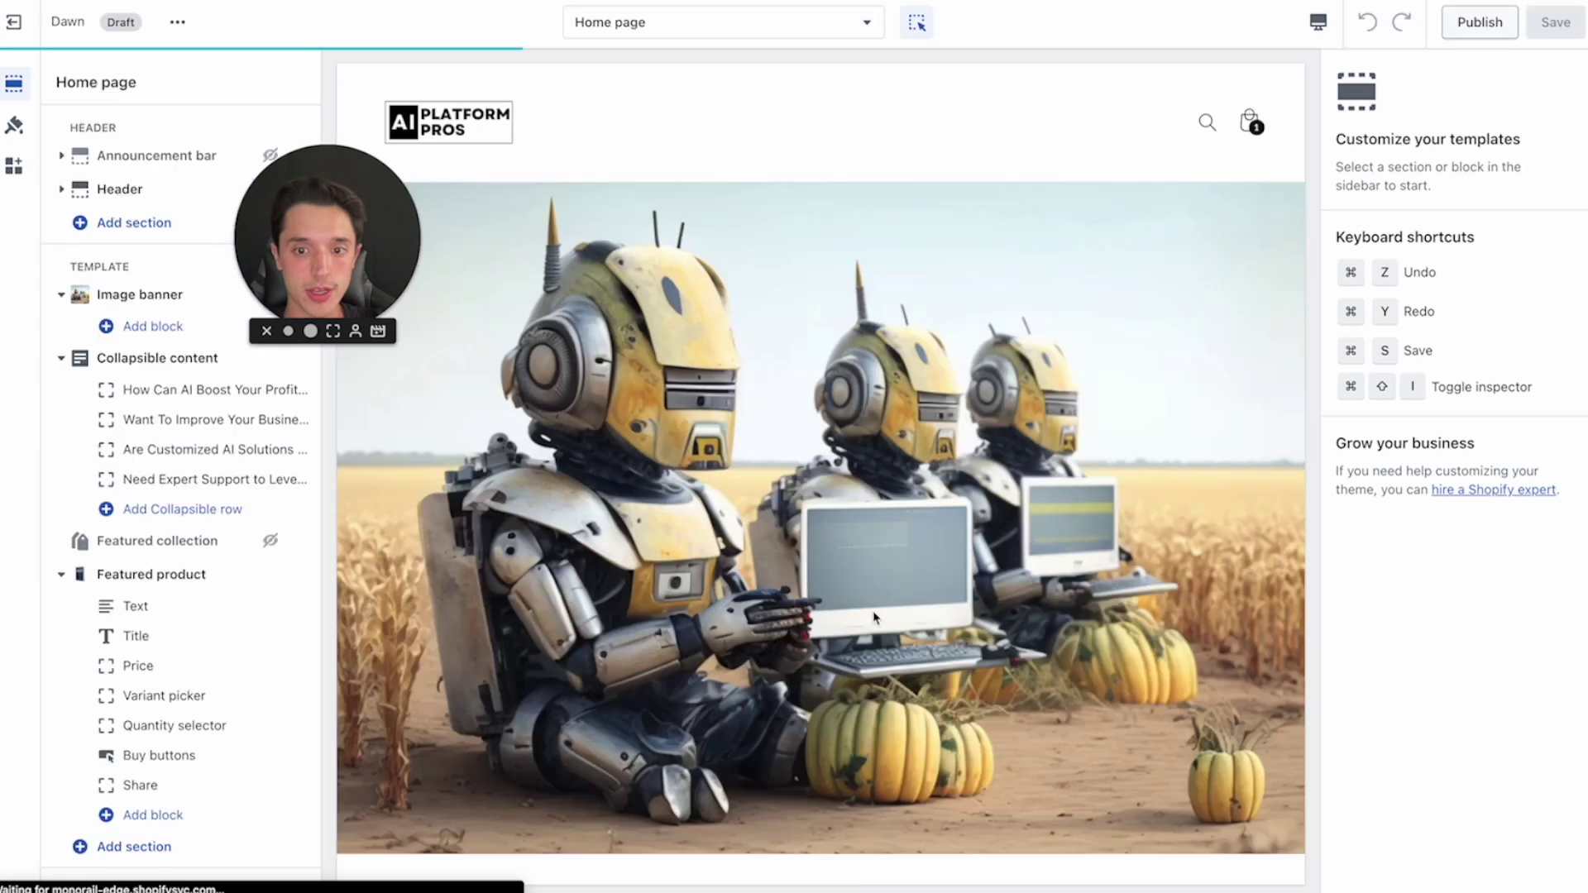
scroll(875, 617, down, 15)
click(1139, 460)
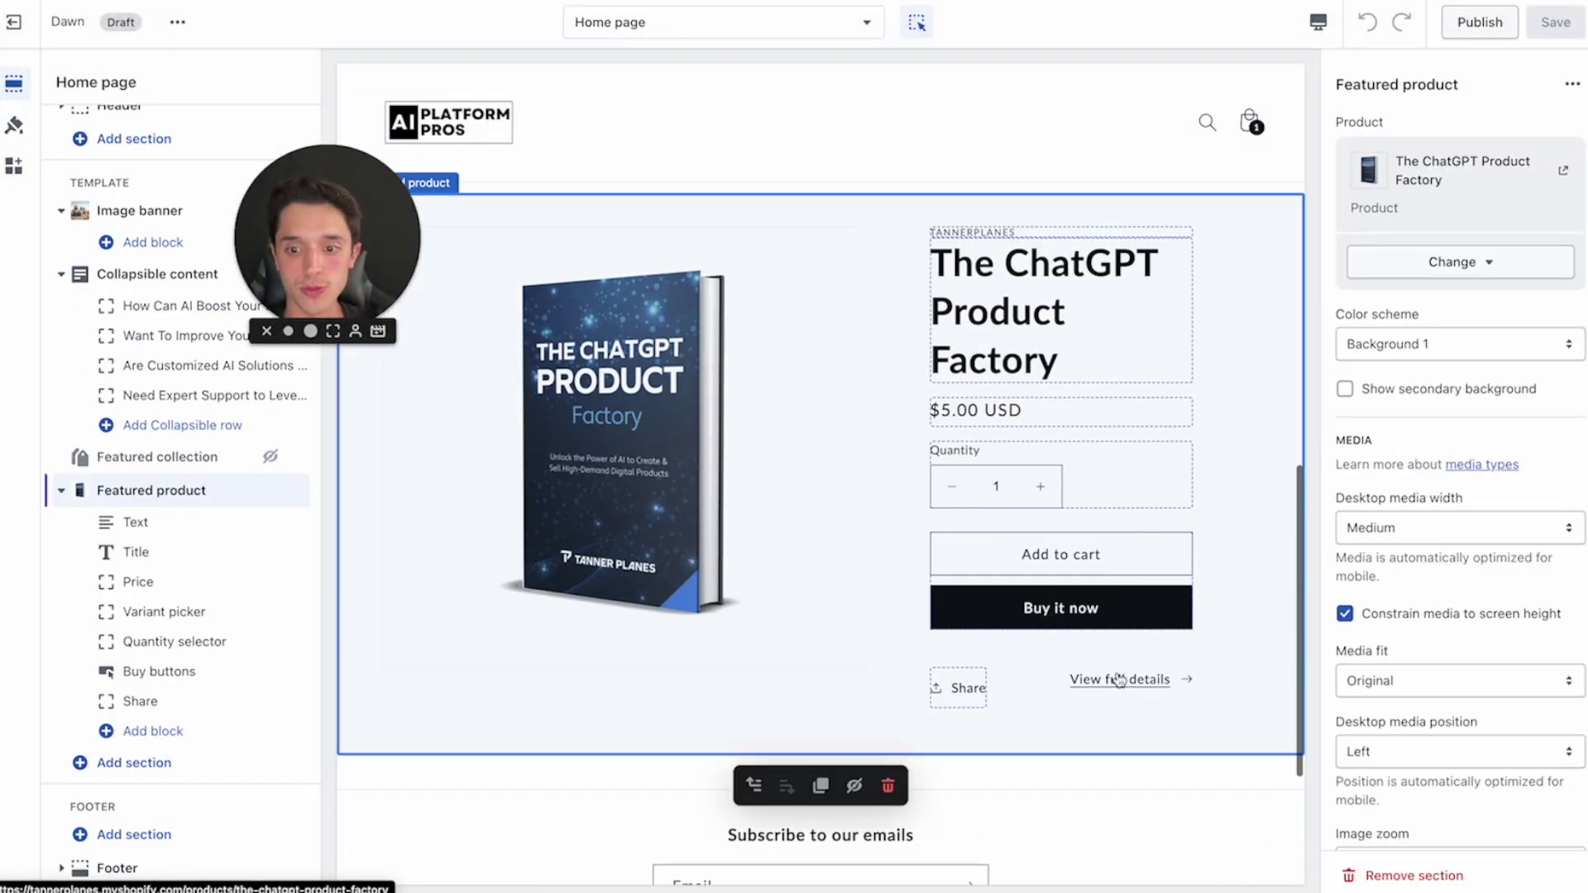
click(1118, 679)
- Remove the Description block from the product page and add a new Description block below Share
scroll(958, 333, down, 4)
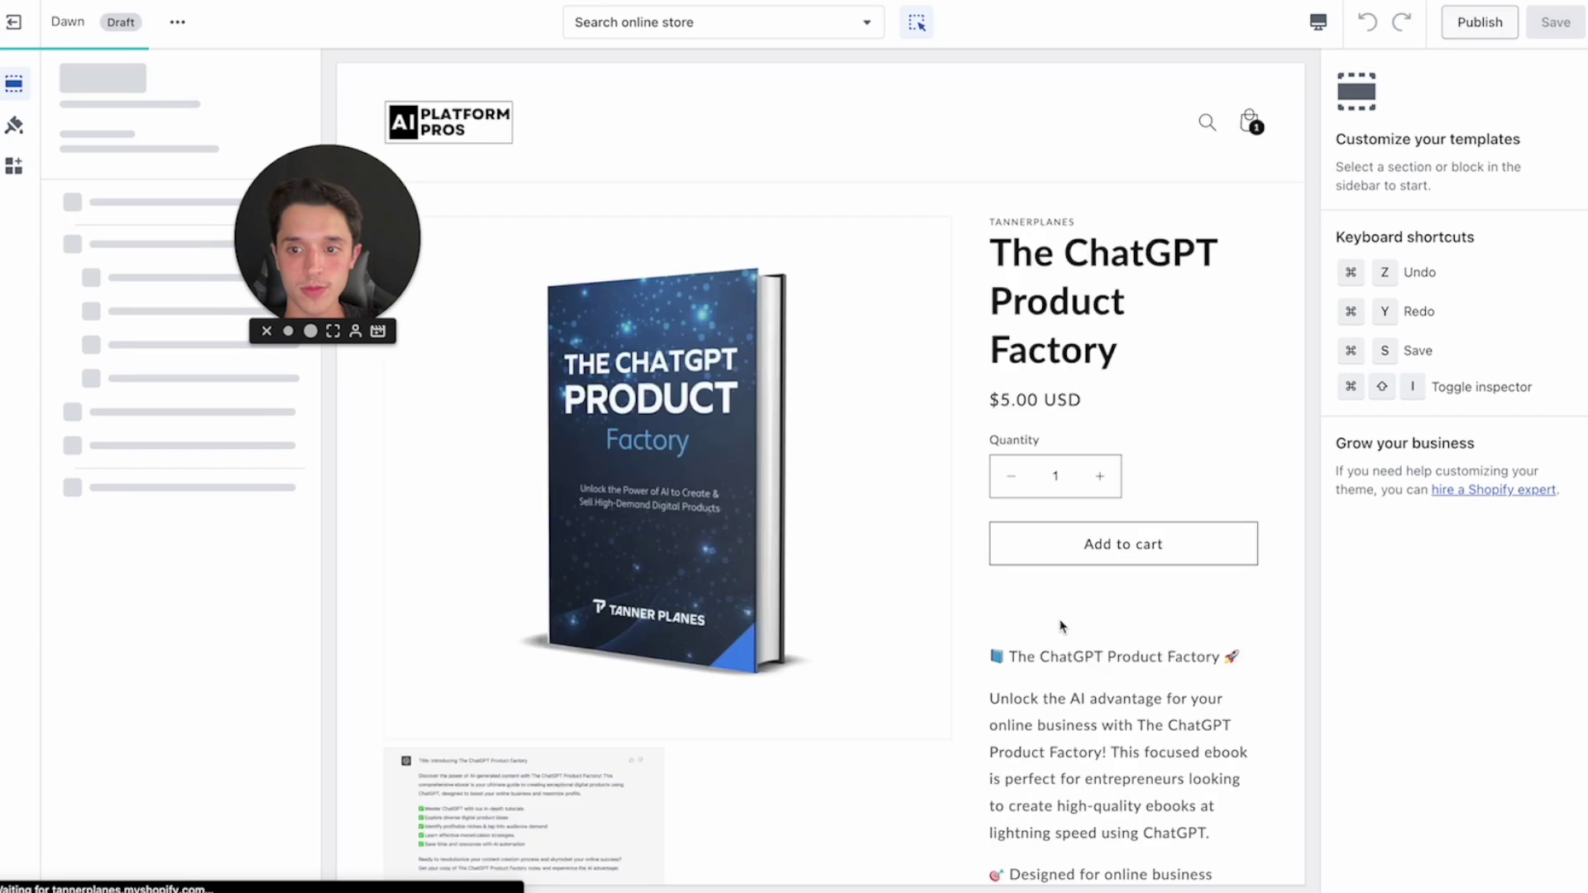
scroll(1062, 626, down, 5)
click(1062, 626)
scroll(1067, 654, down, 2)
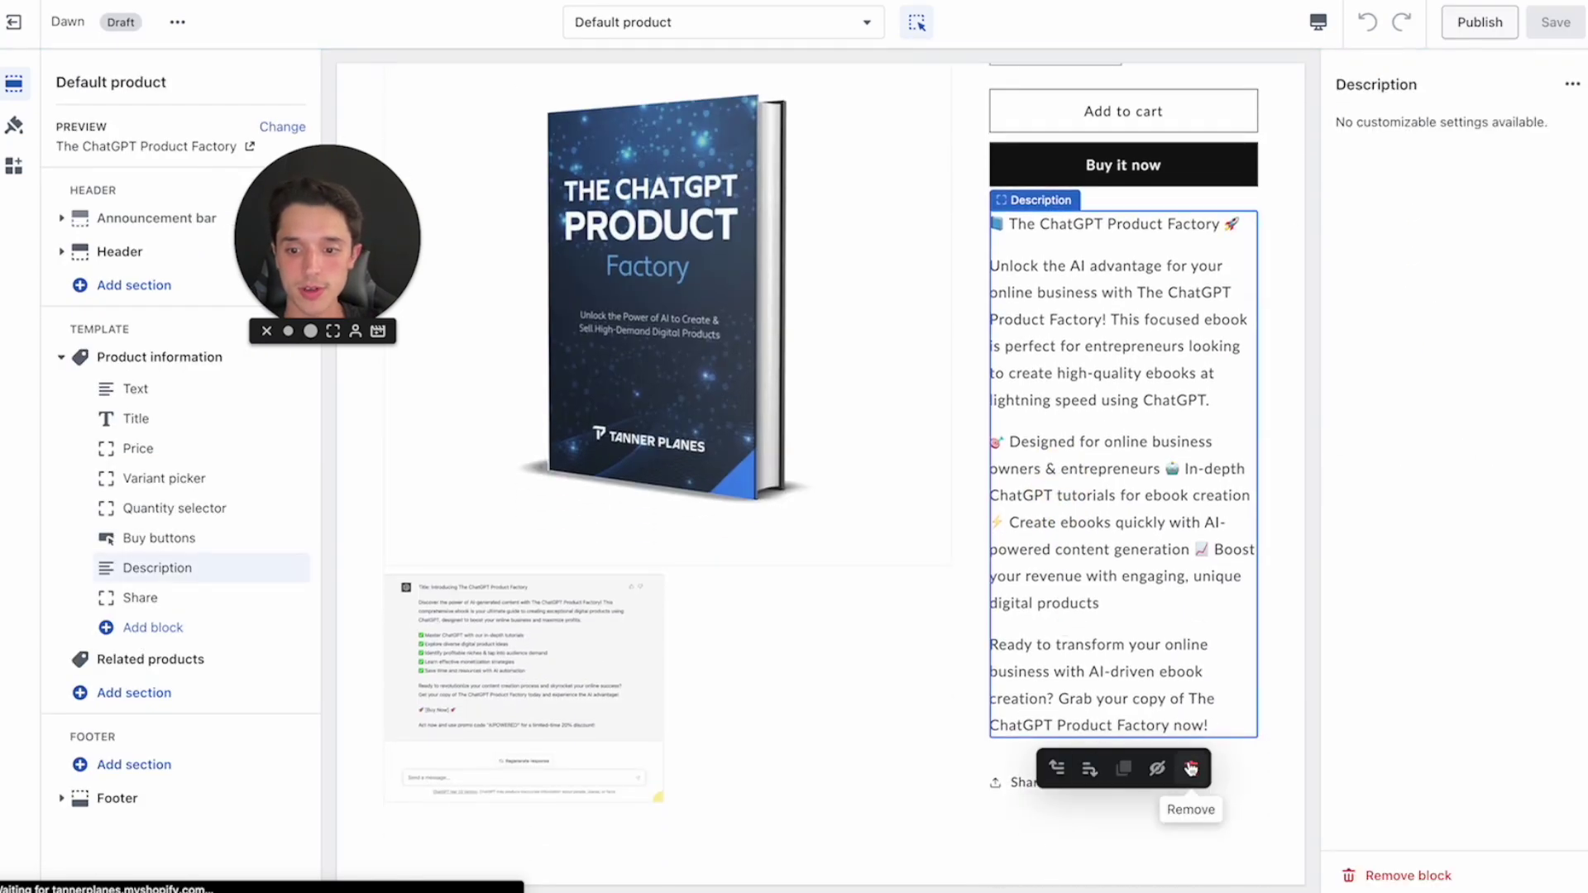
click(1189, 768)
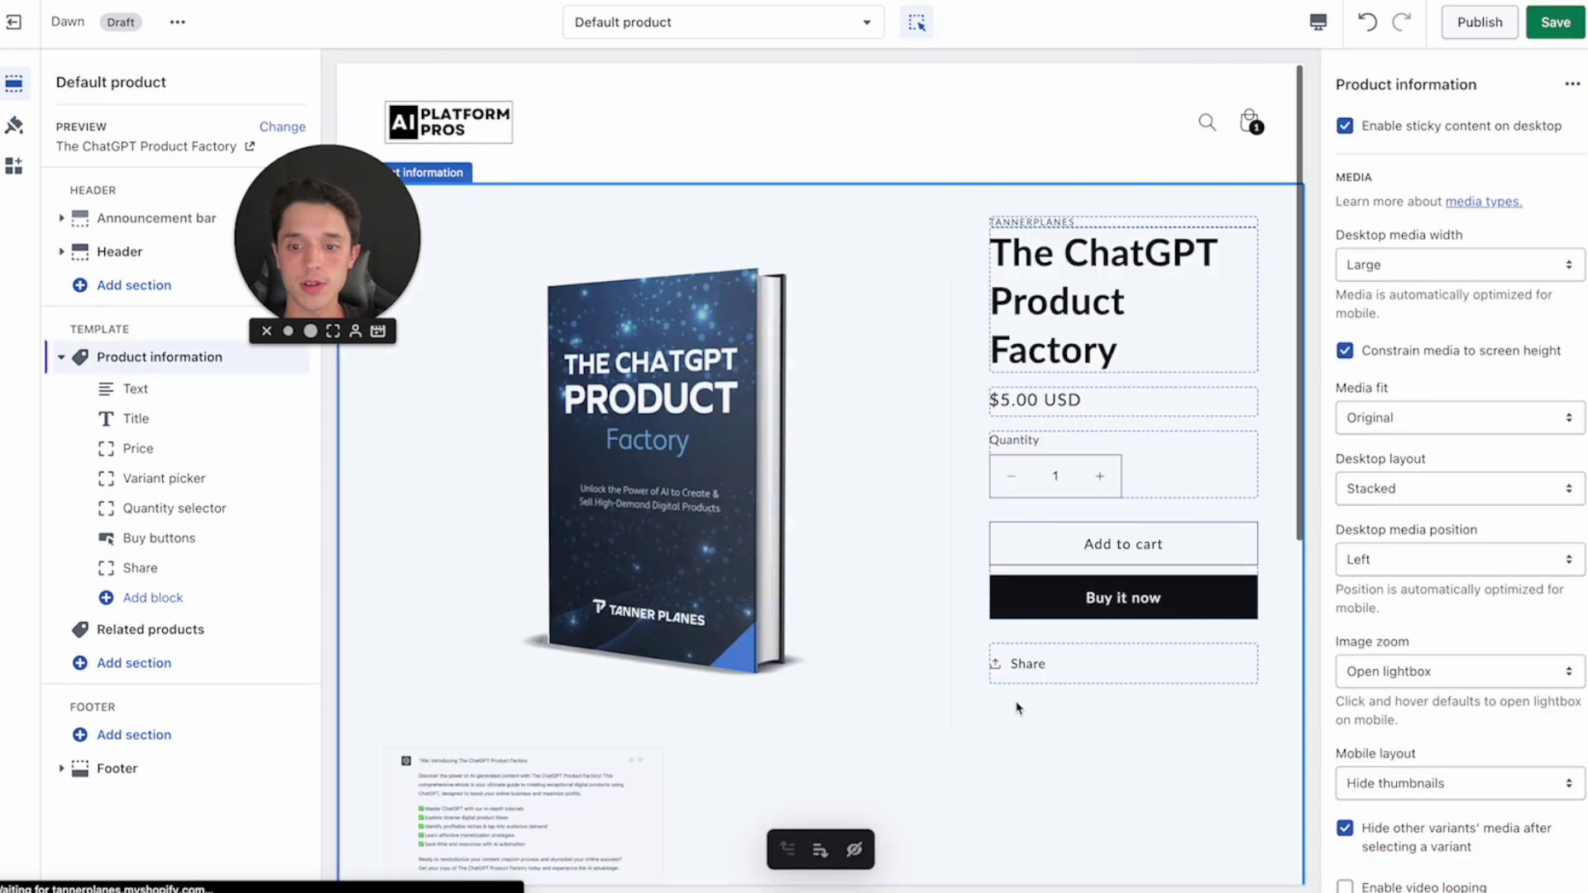
click(153, 598)
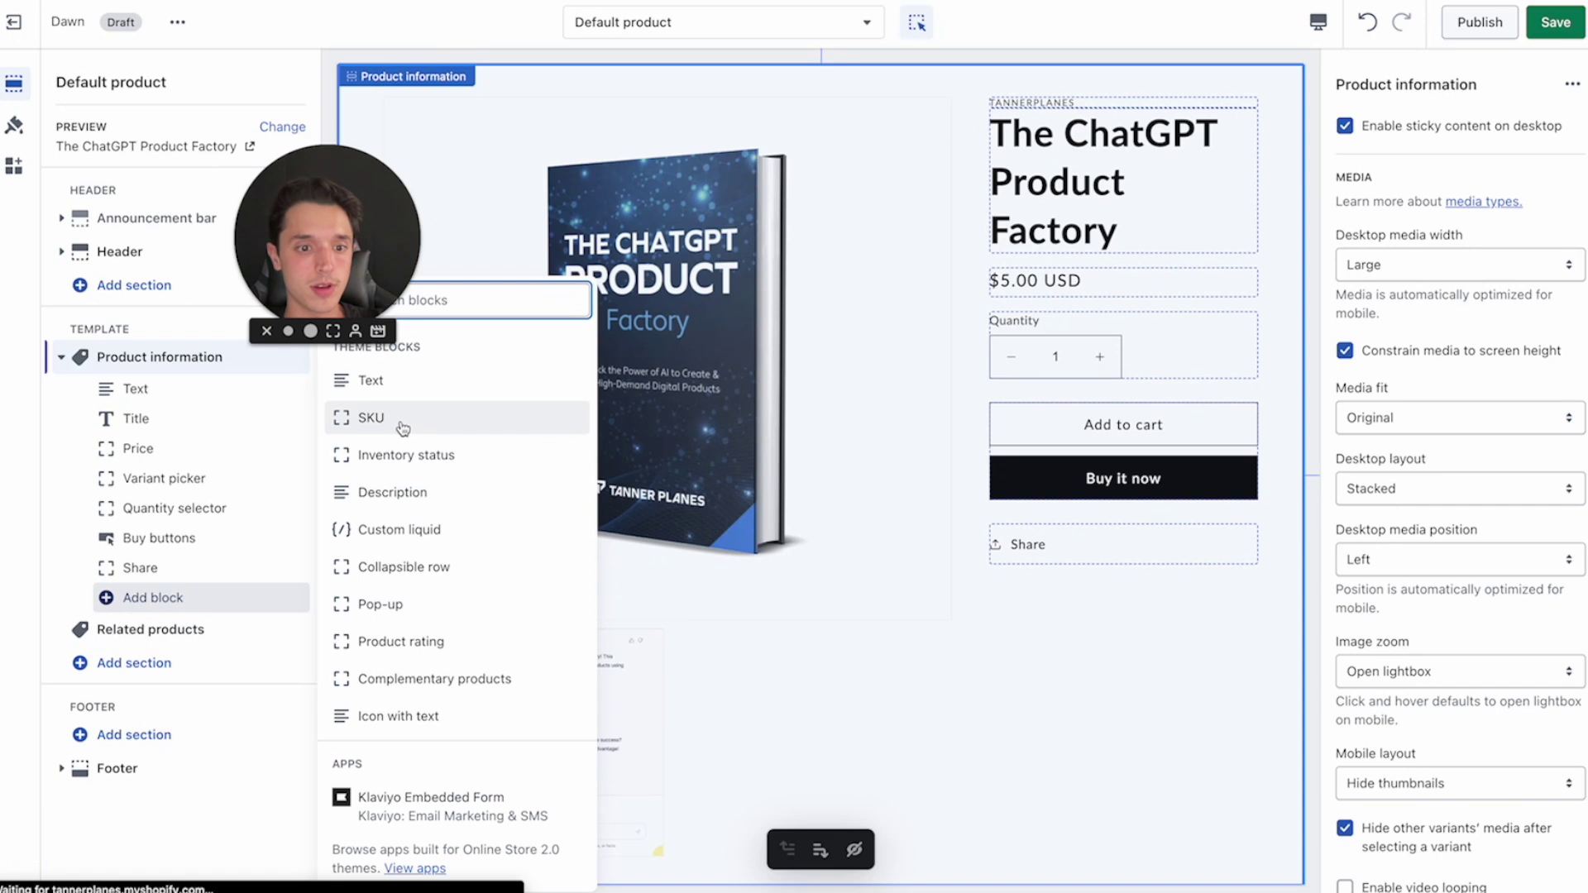
click(397, 492)
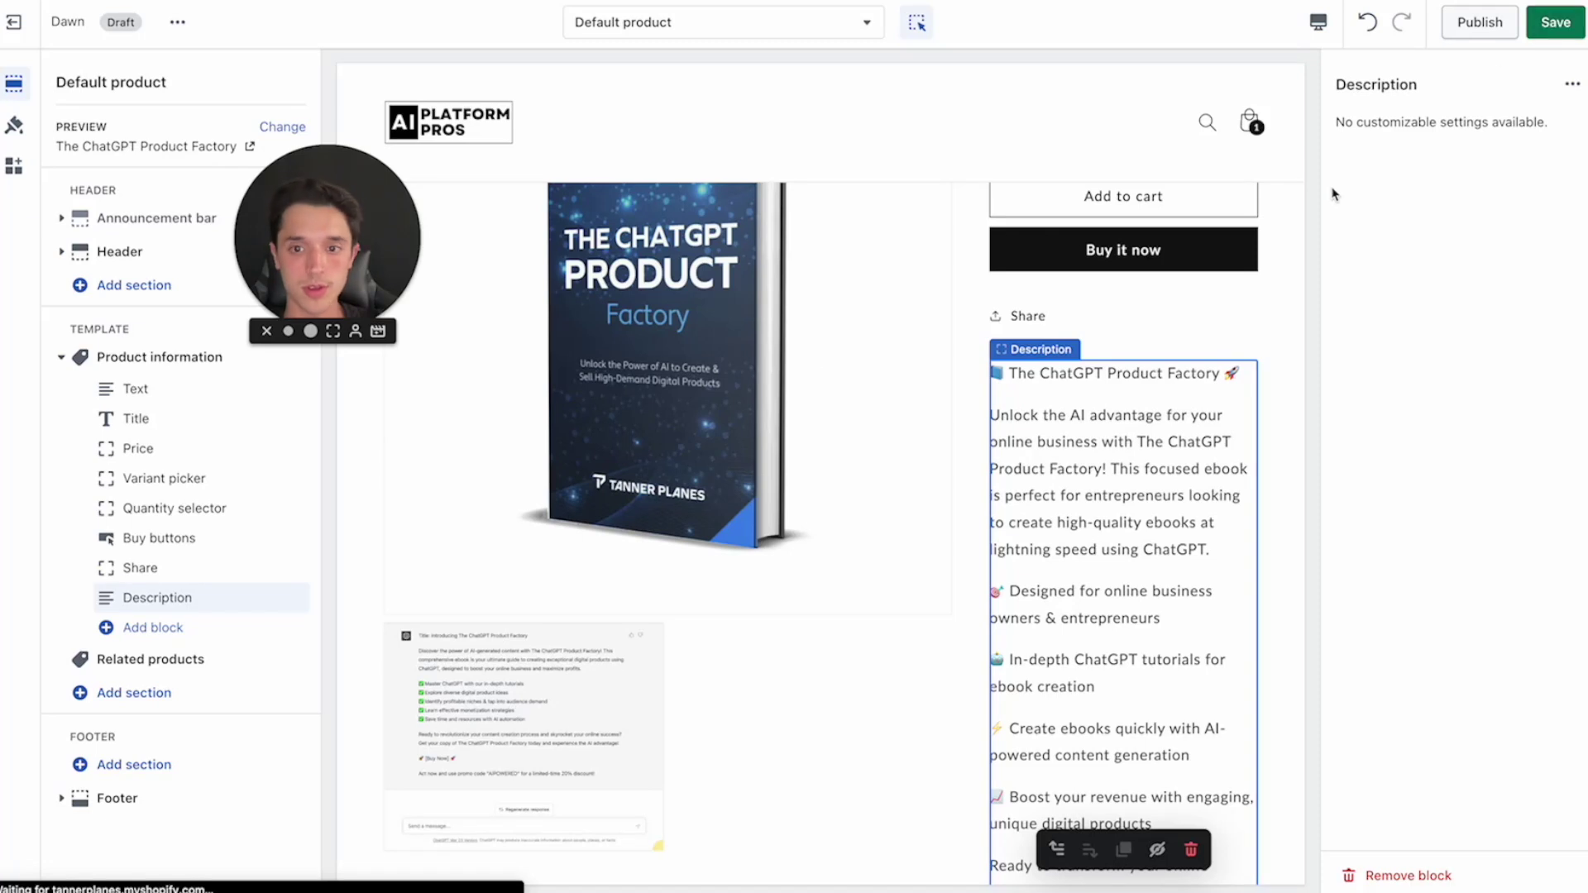
- Hide the Share and Quantity selector blocks and the Related products section on the product page, and save
click(268, 571)
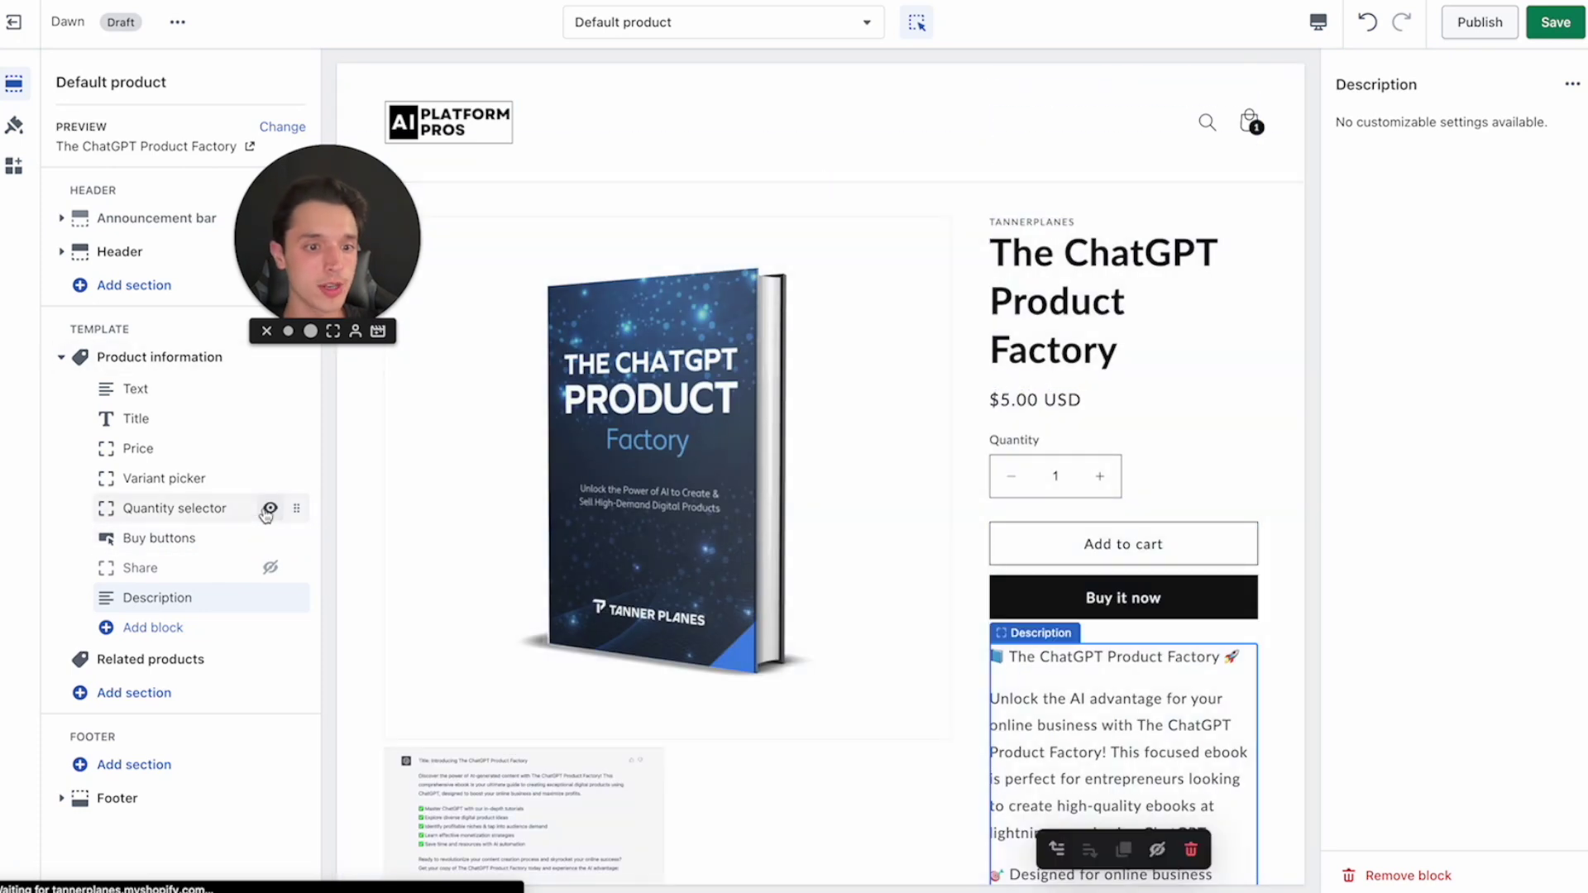
click(271, 510)
click(906, 709)
- Switch the preview to mobile and check the product page from the book image down to the footer
click(1318, 23)
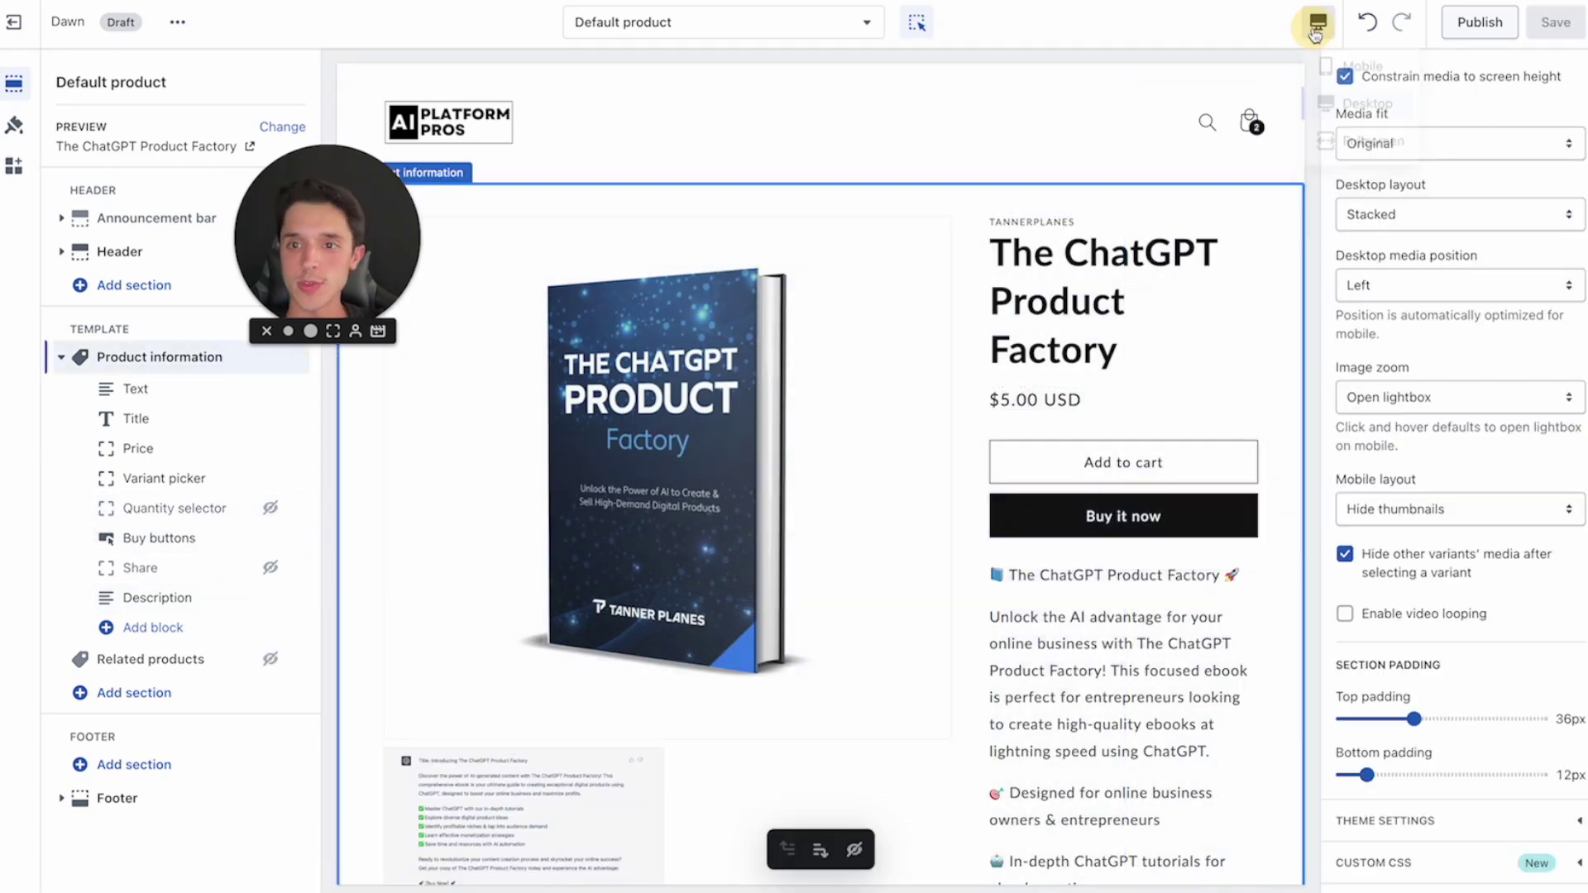
click(1328, 73)
scroll(821, 538, down, 10)
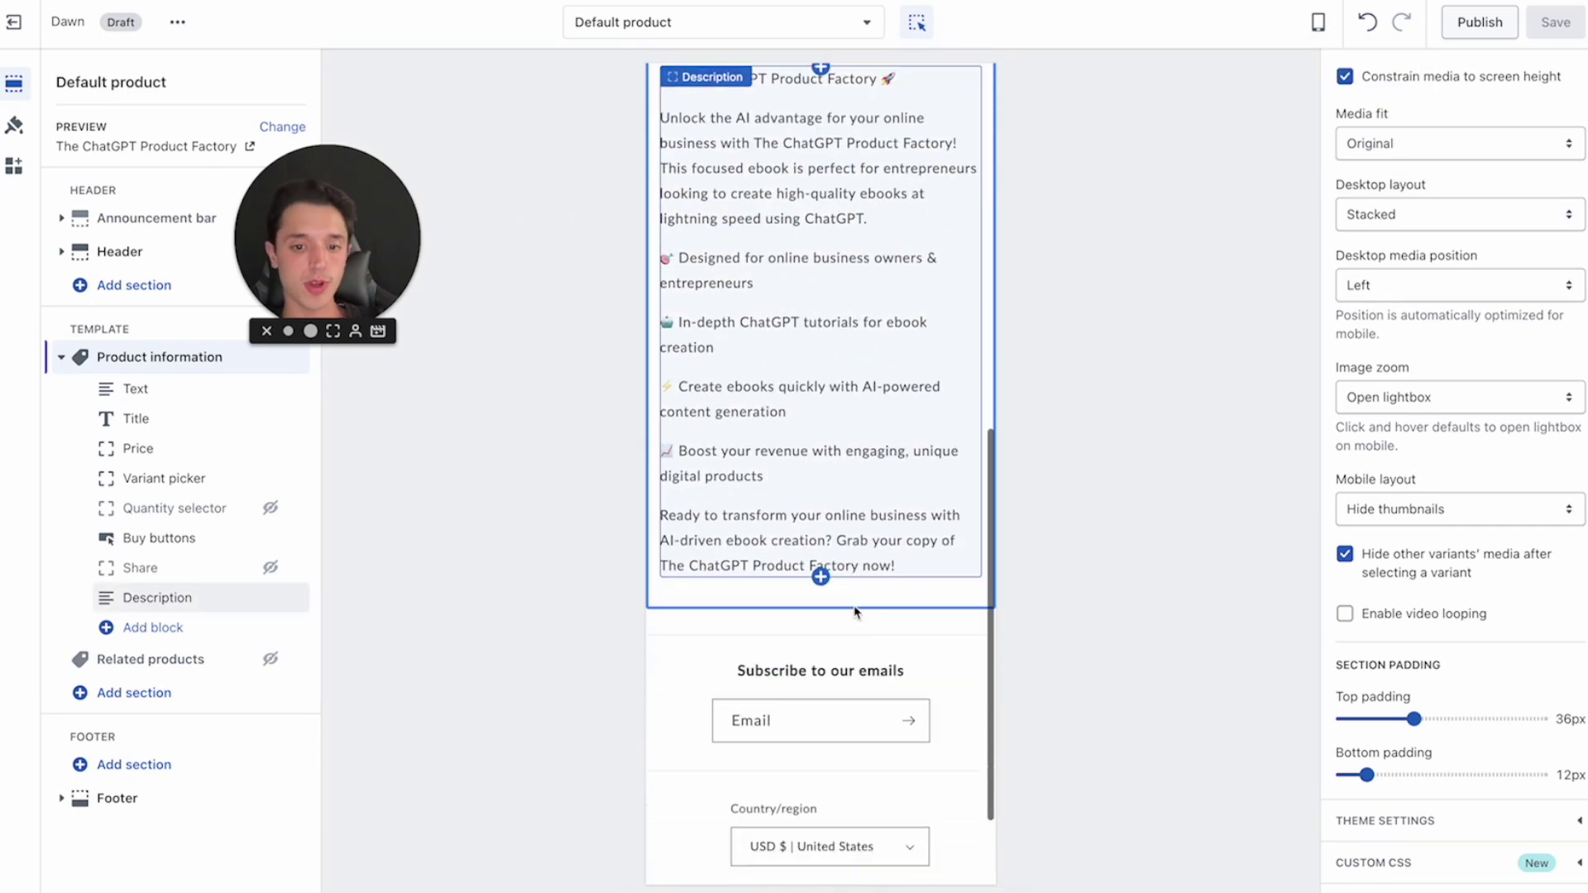
scroll(821, 659, up, 10)
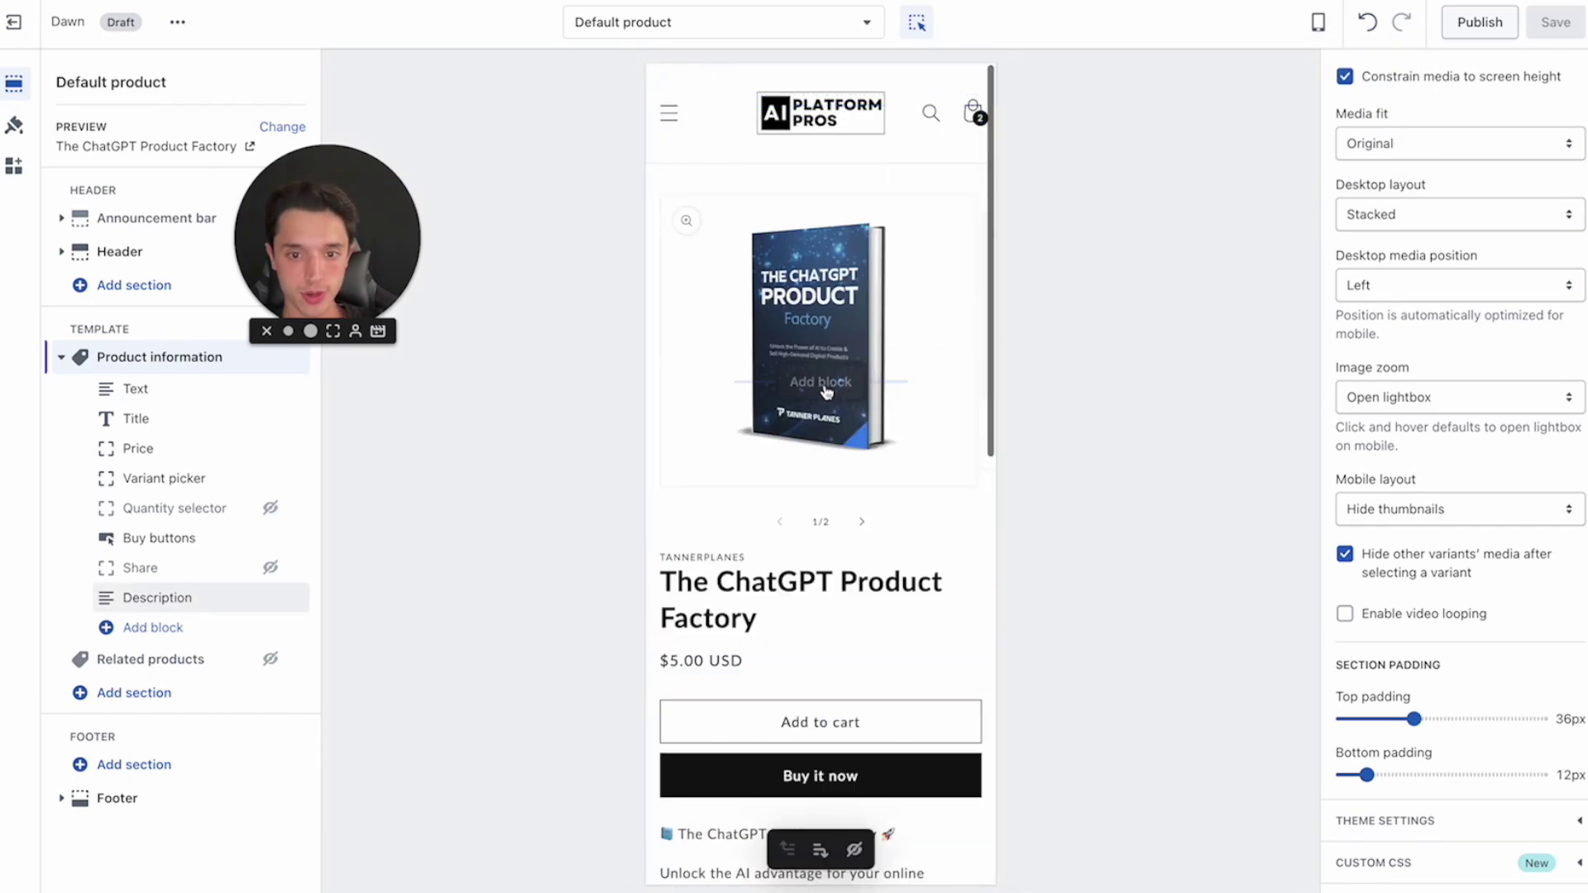
scroll(827, 513, down, 10)
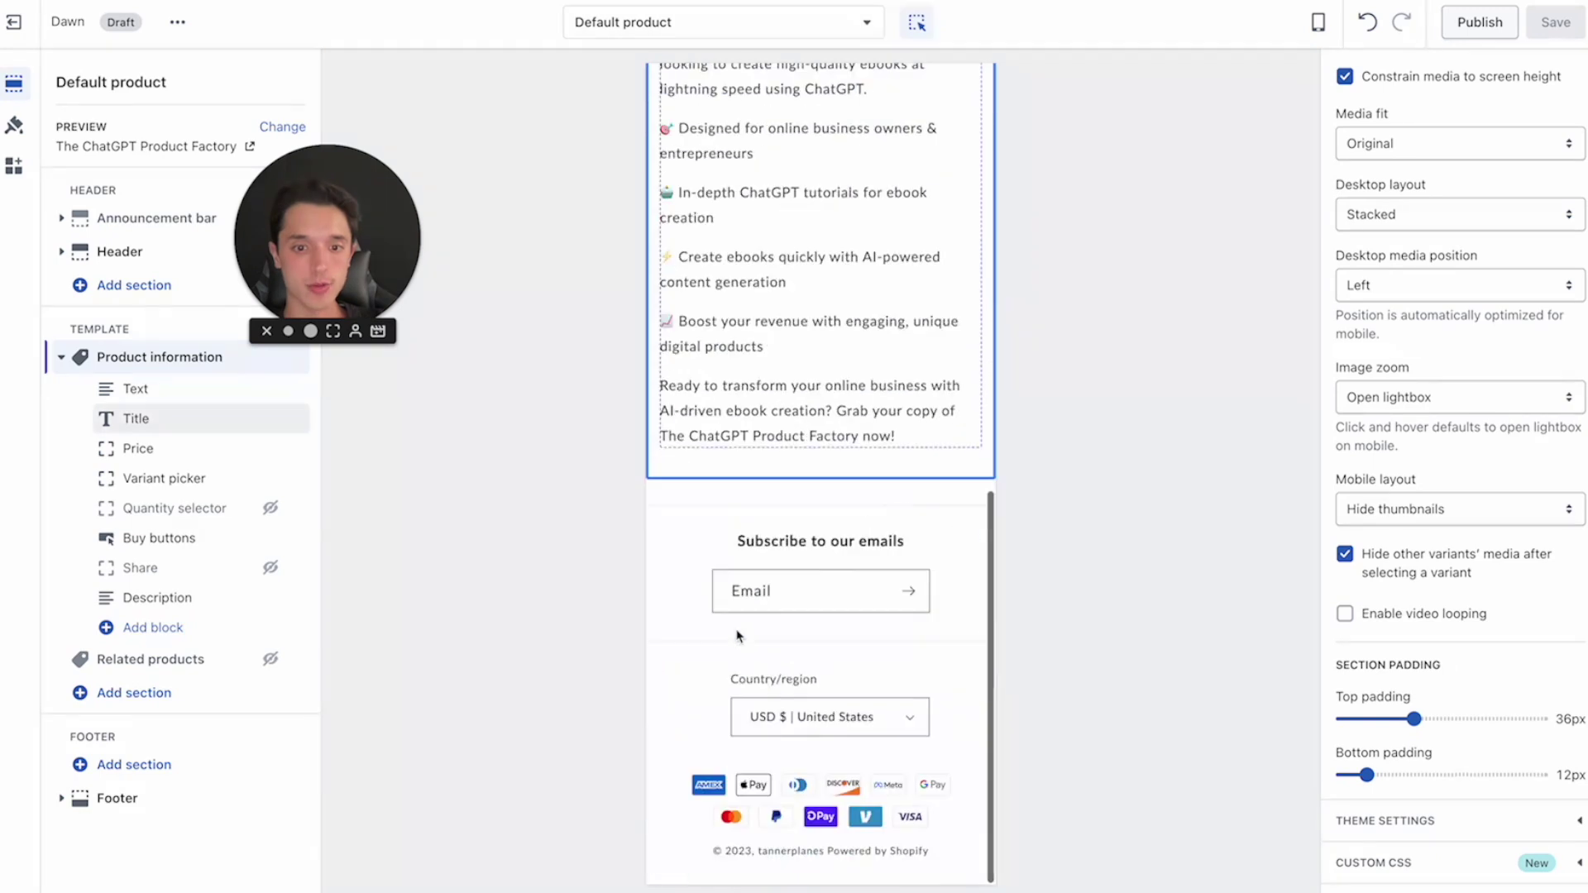
- Go back to the store's home page in the mobile preview and reopen the full product page of The ChatGPT Product Factory
scroll(824, 223, up, 10)
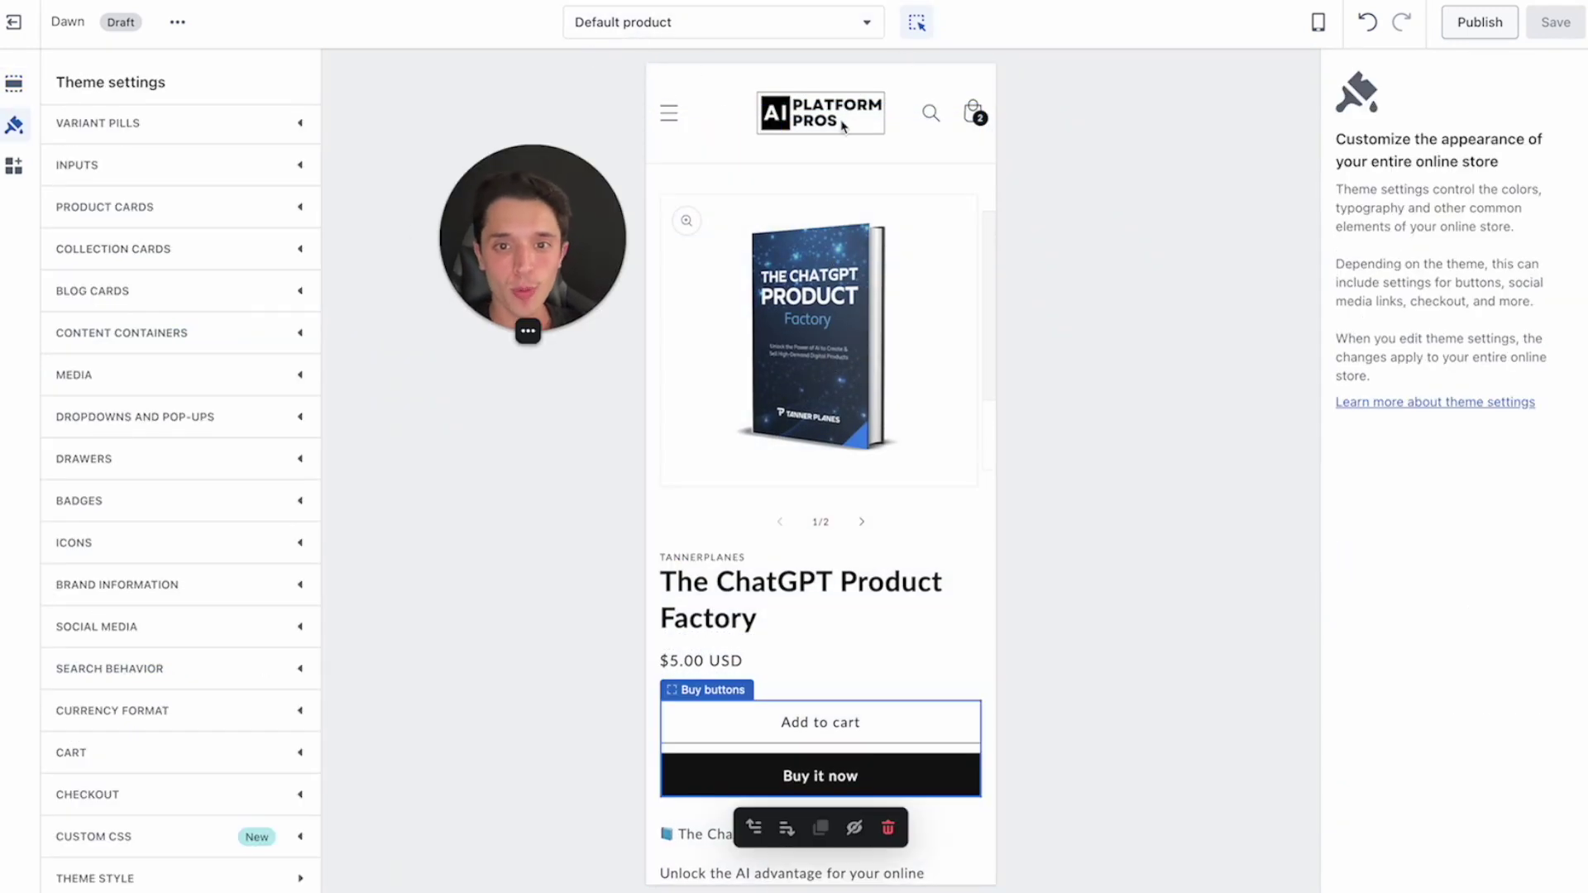
click(843, 126)
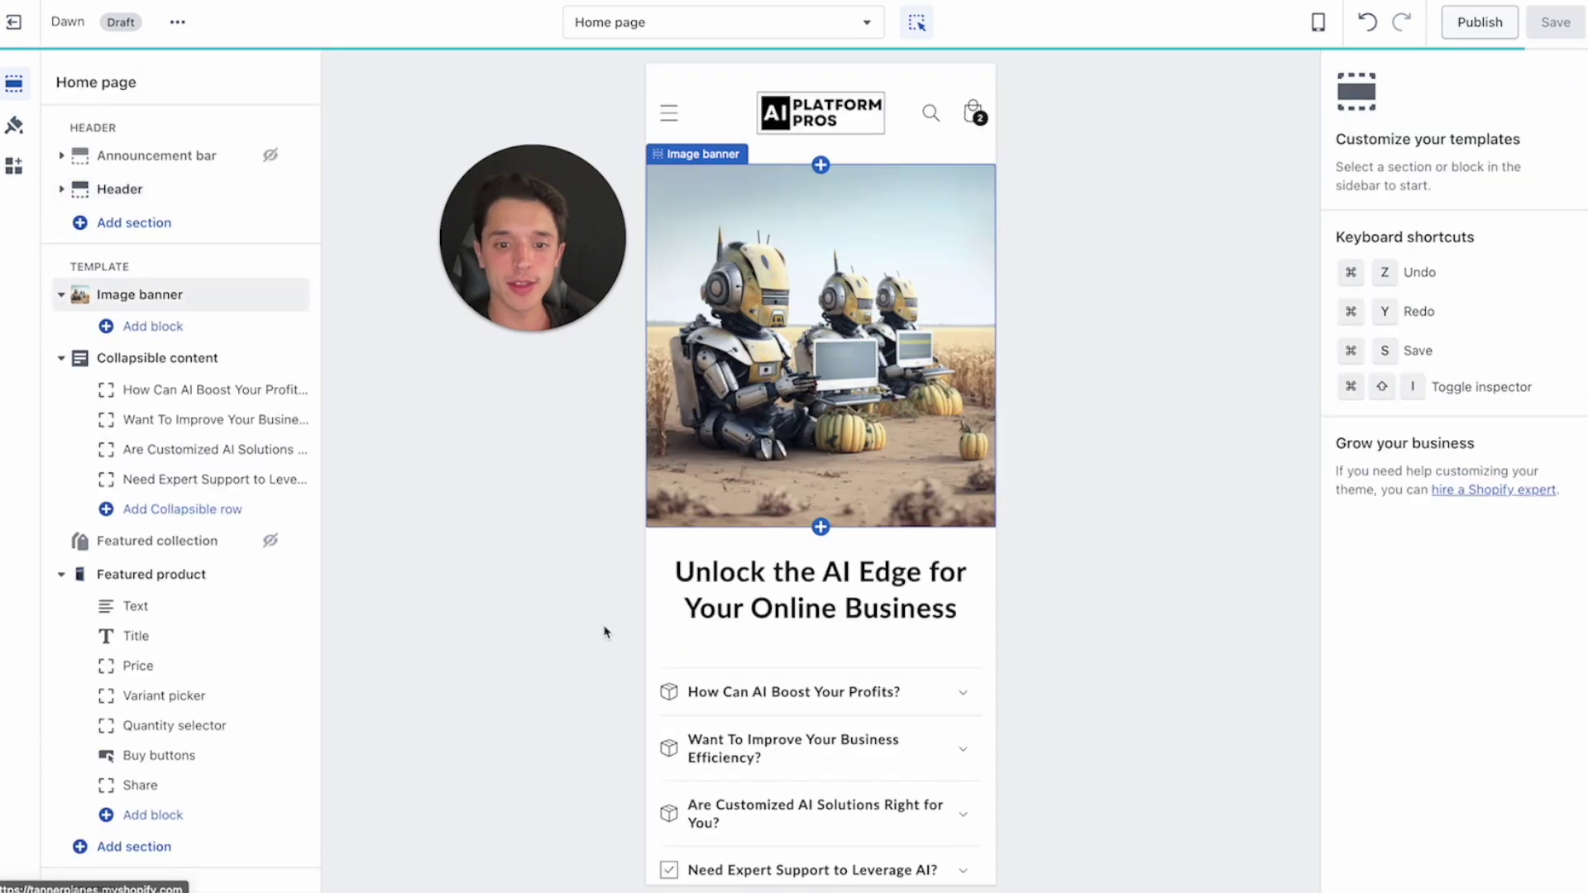
scroll(709, 473, down, 10)
scroll(827, 811, up, 1)
click(918, 798)
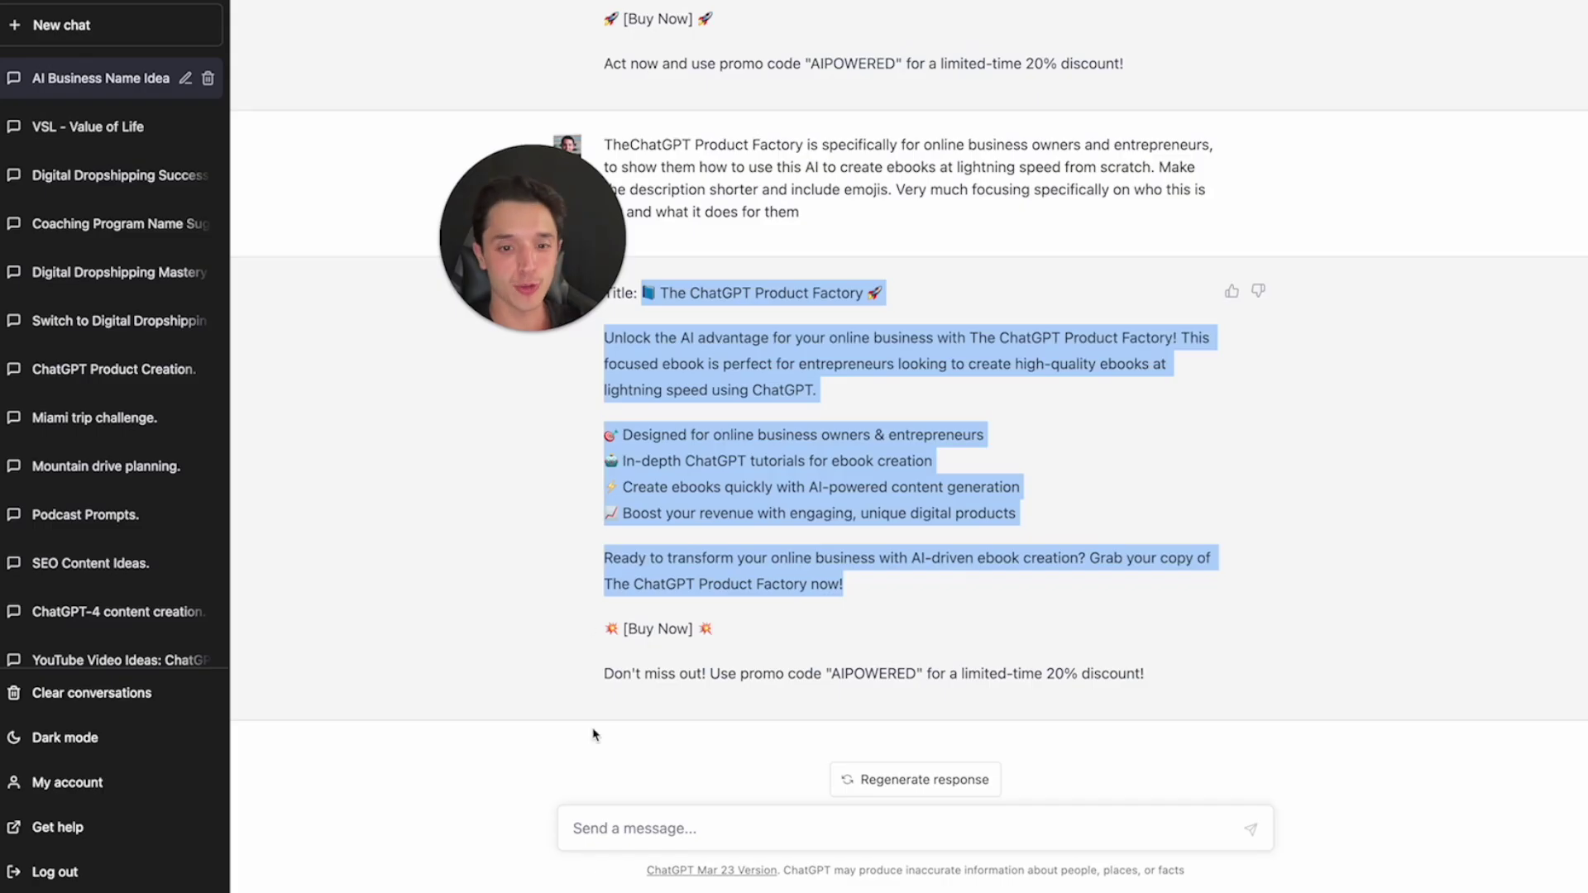
- Switch to ChatGPT, ask for a Midjourney prompt for another product page visual that produces the best possible image, and select the generated prompt
click(578, 753)
click(610, 827)
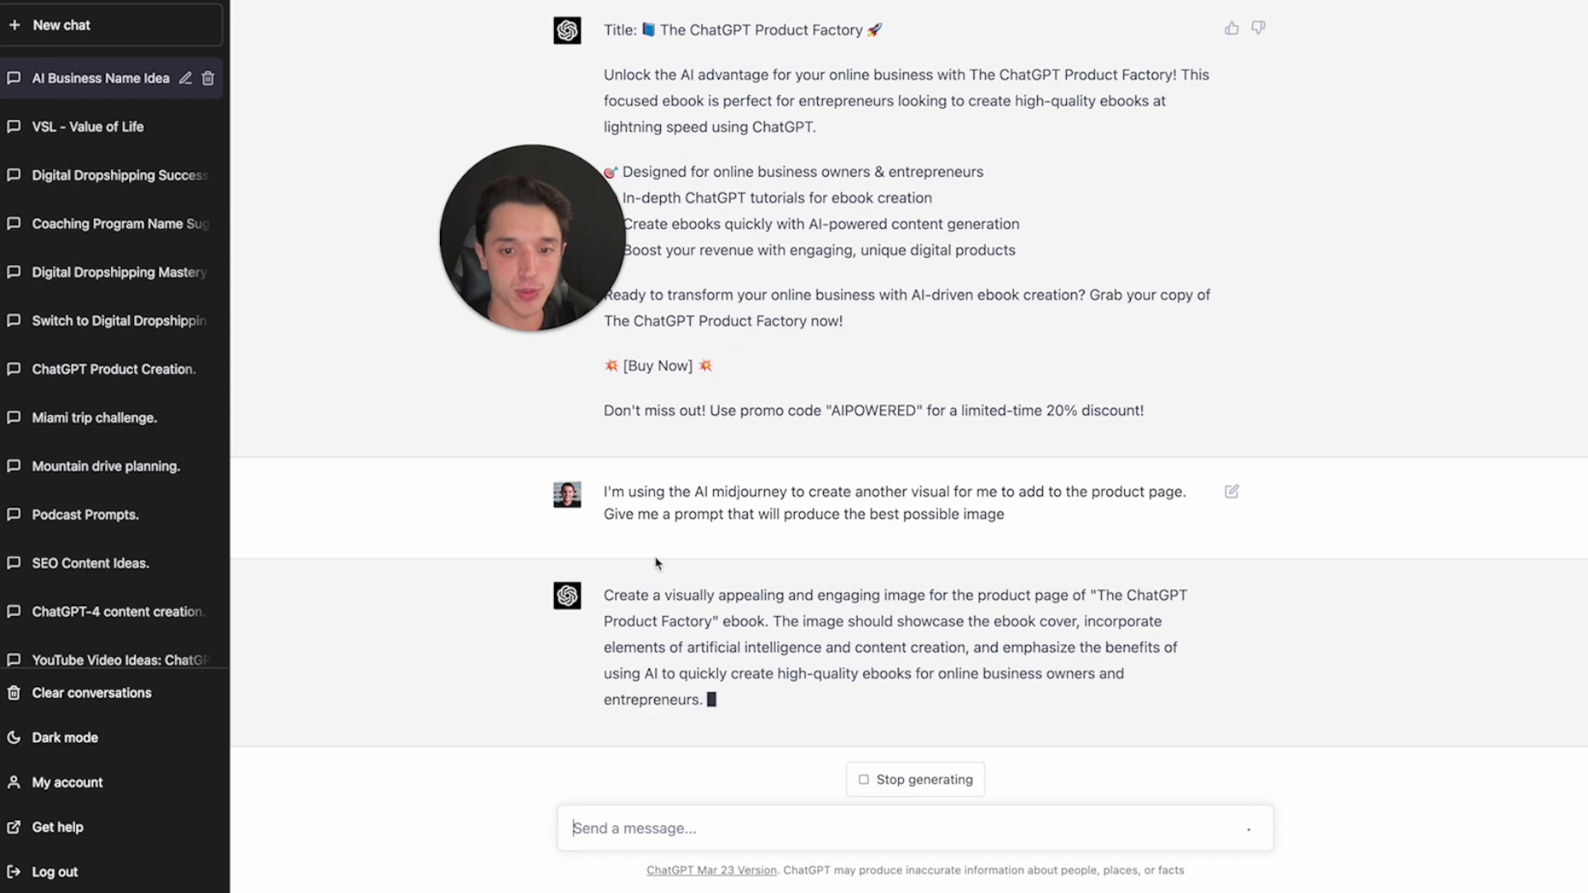
drag(604, 543, 1103, 680)
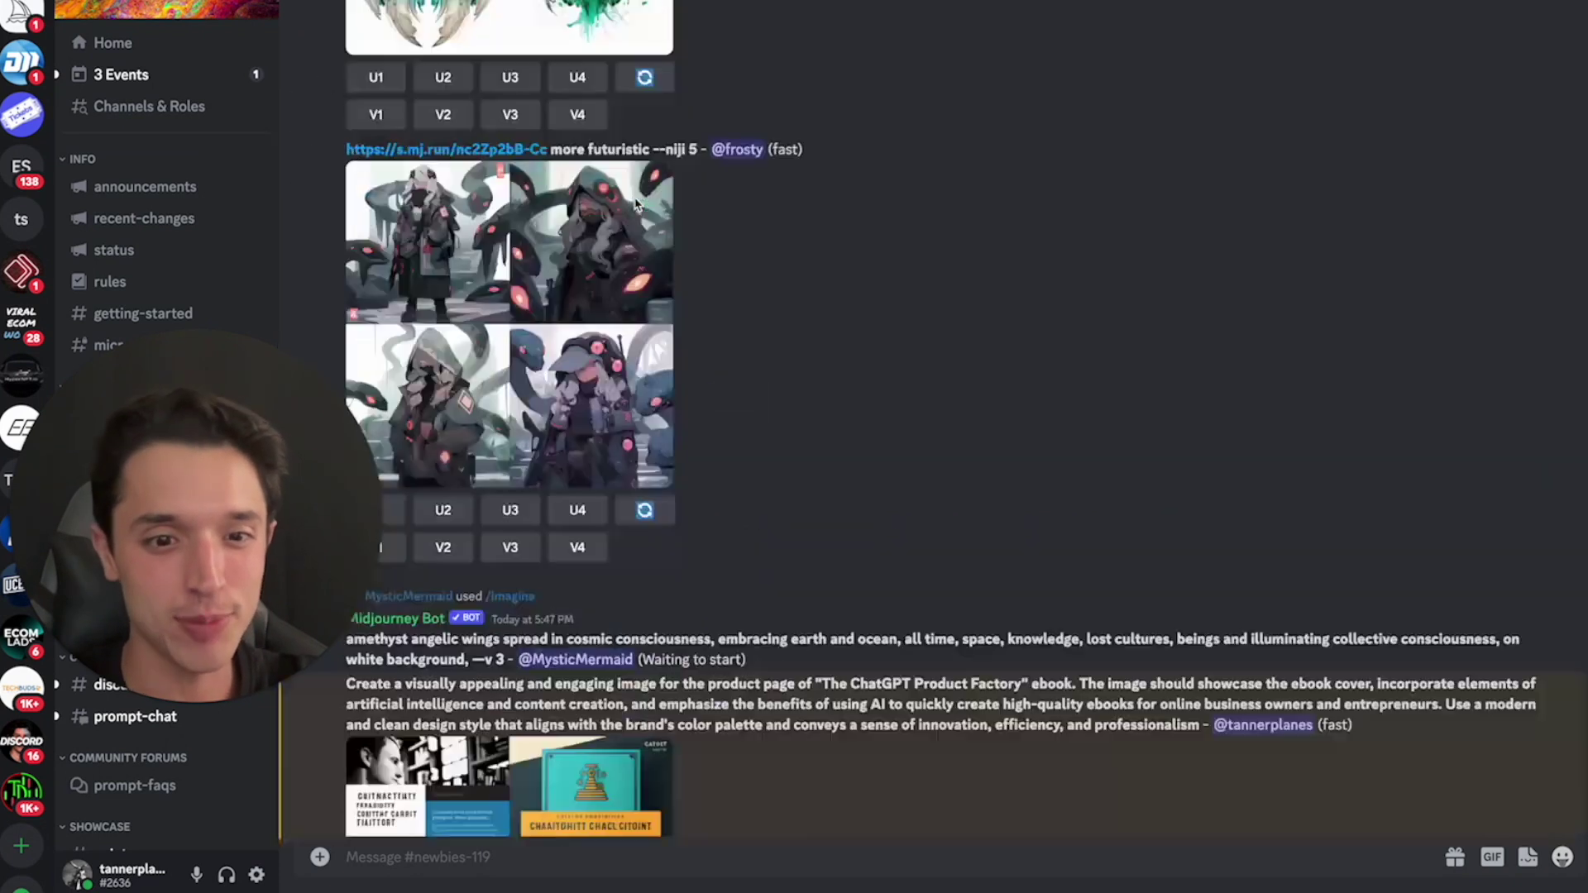
- Review the Midjourney images in Discord, then ask ChatGPT for a shorter prompt using the channel's Valentine alligators prompt by Martin Parr as the example
scroll(564, 397, up, 4)
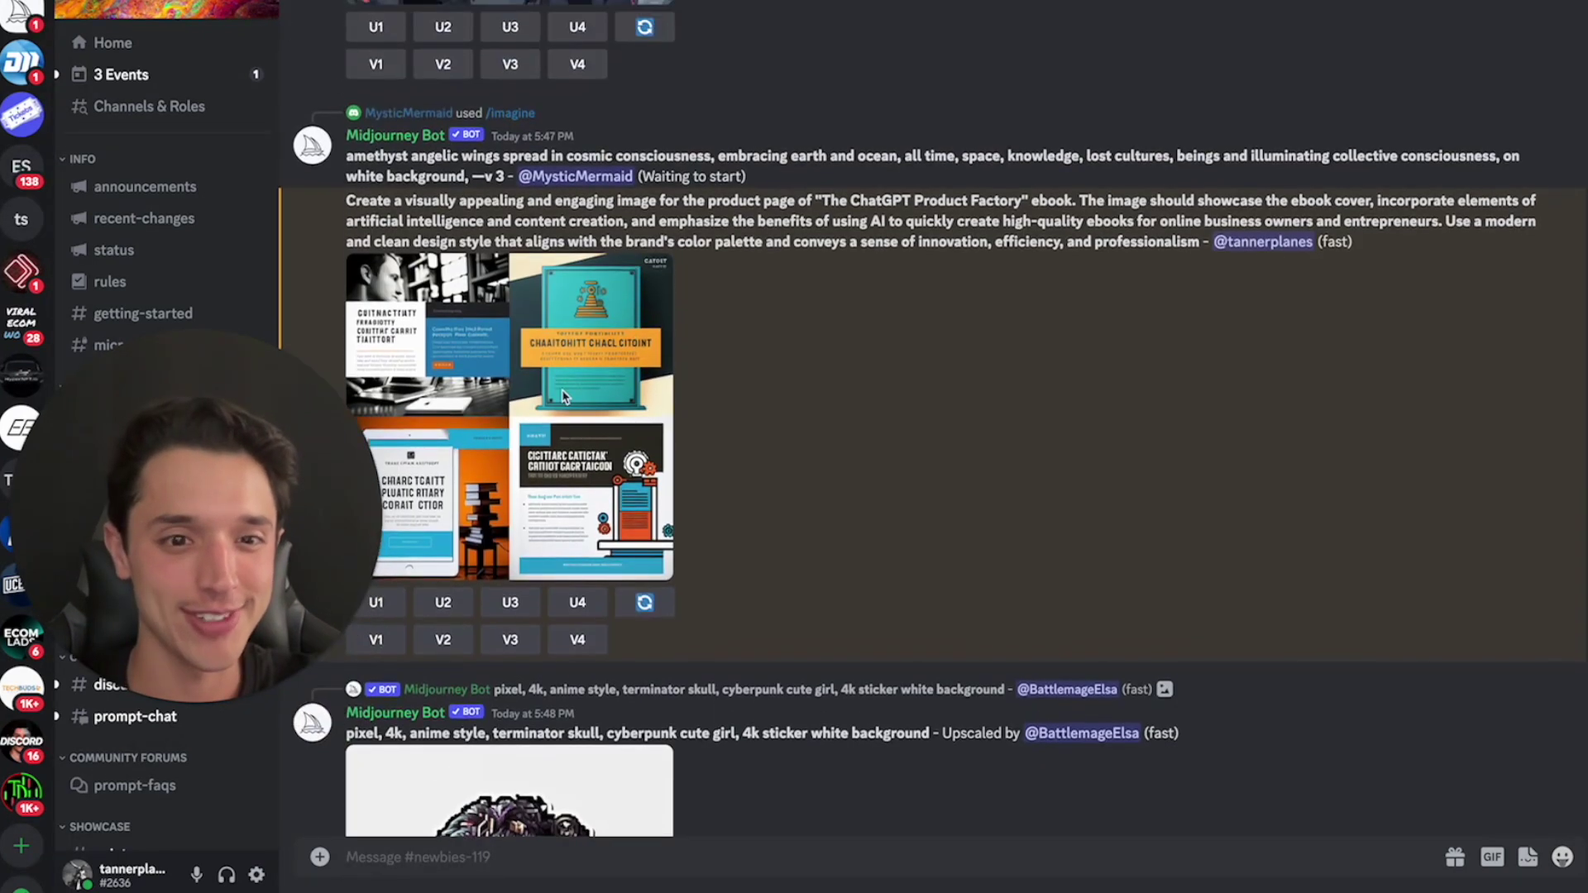
scroll(579, 463, down, 4)
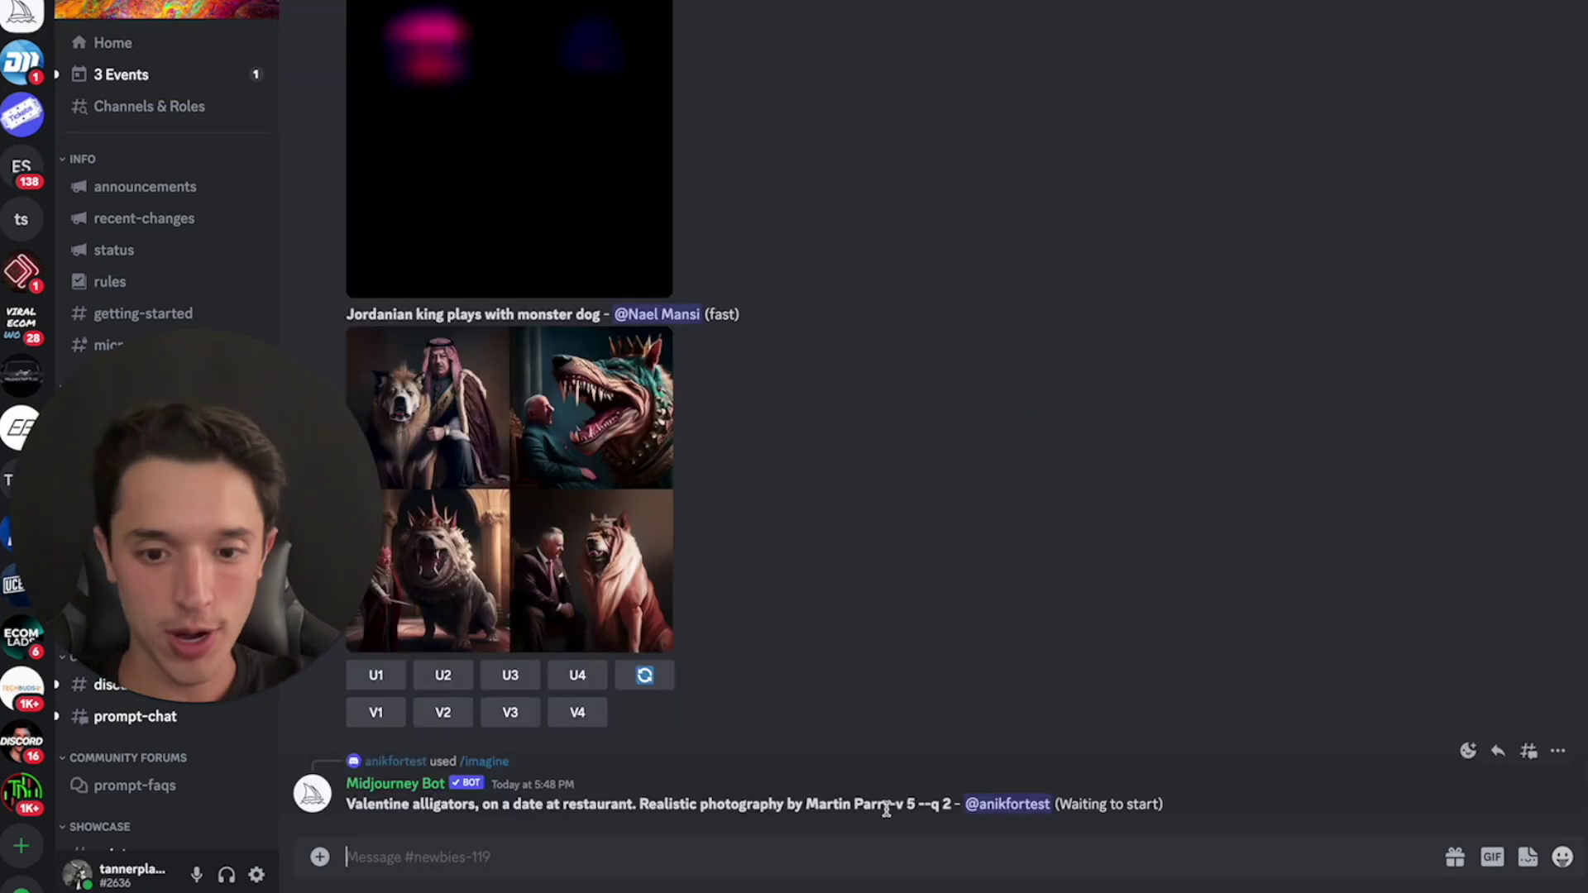
drag(883, 806, 348, 806)
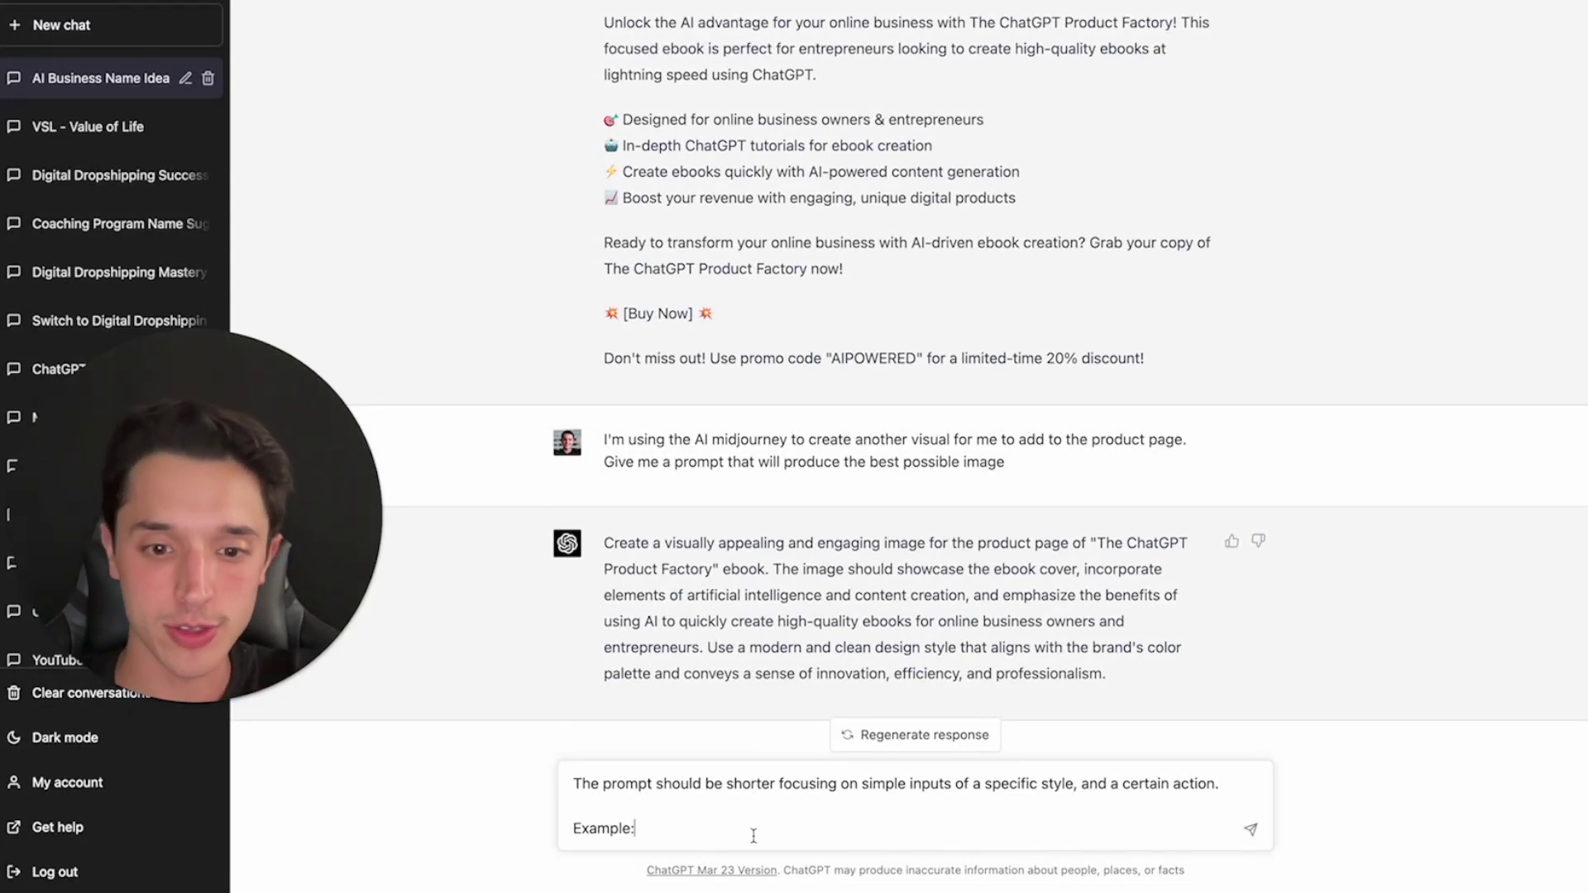
text(Valentine alligators, on a date at restaurant. Realistic photography by Martin Parr)
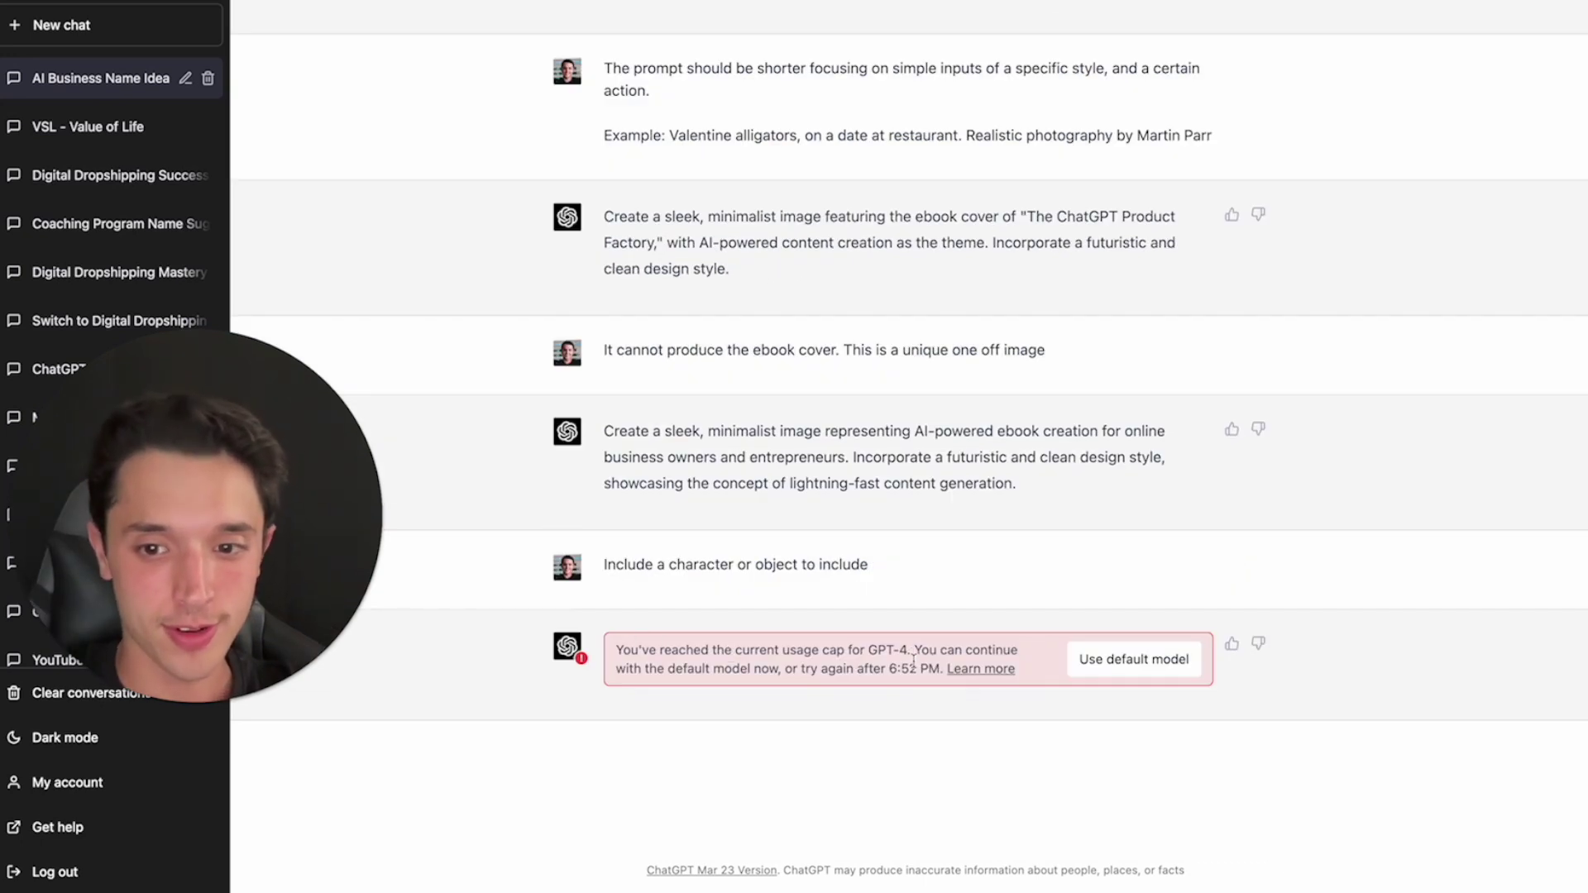
- Continue with ChatGPT's default model and submit the sleek, minimalist AI-powered ebook creation prompt with a futuristic character to Midjourney's /imagine command in Discord
click(1101, 676)
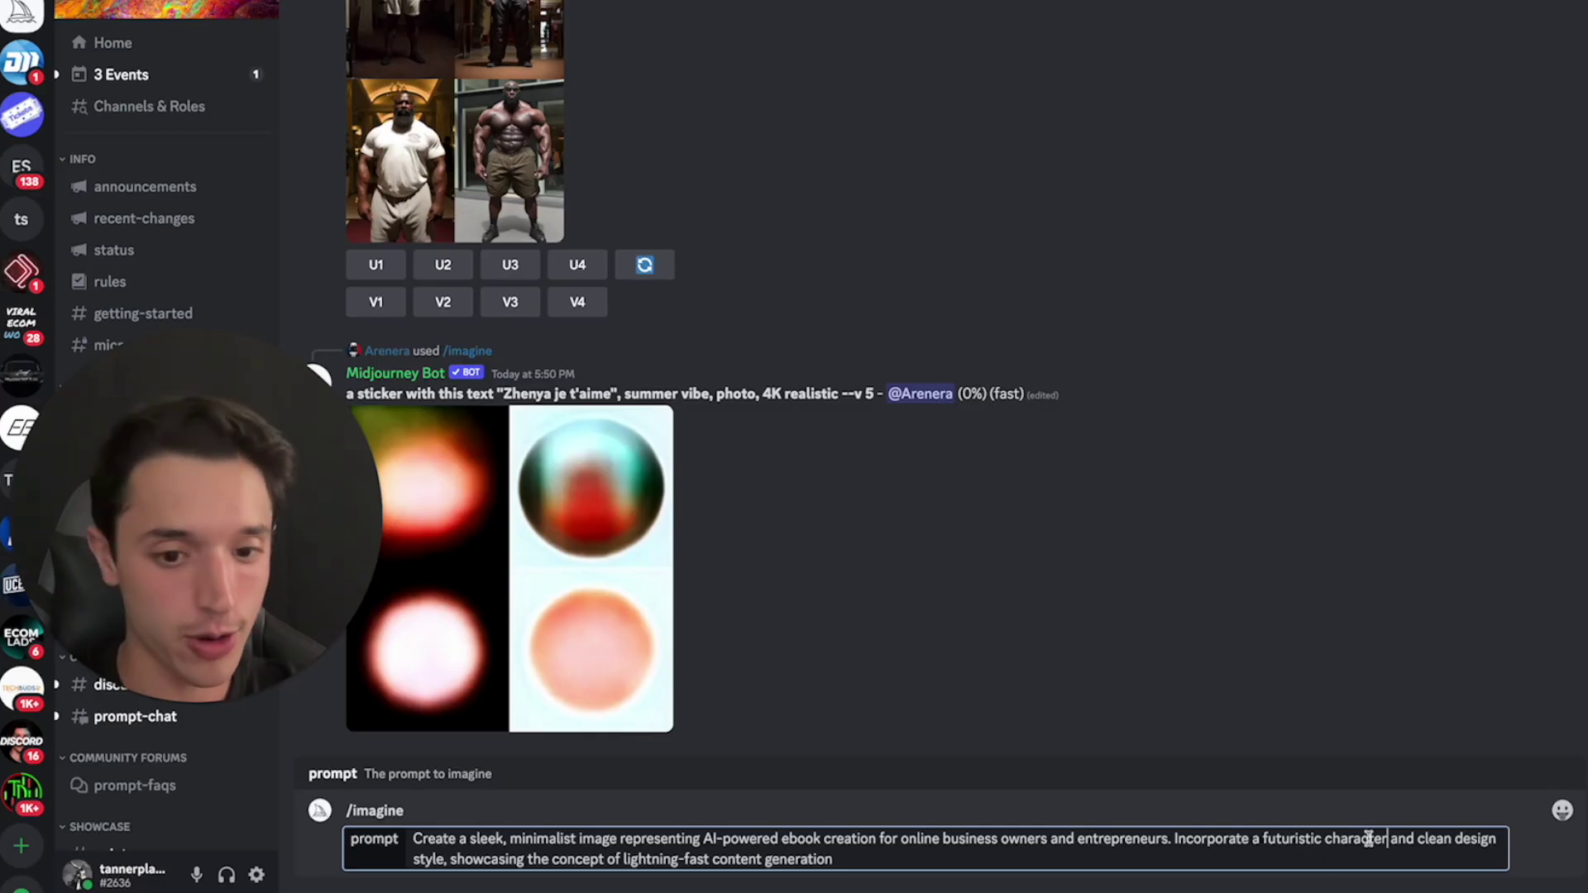
key(Return)
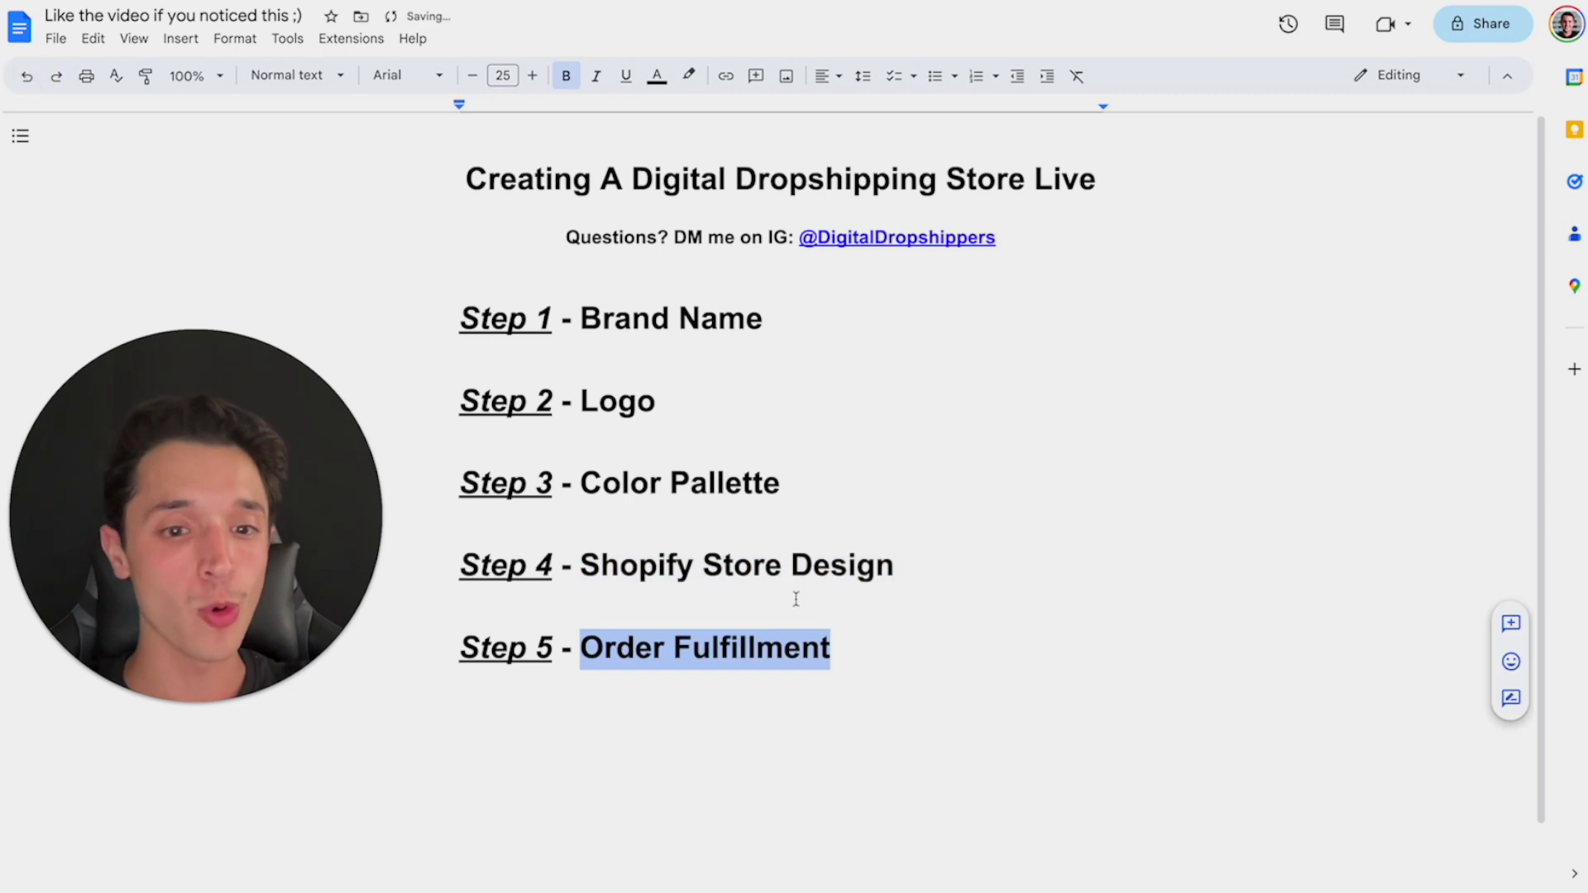
- Exit the Dawn theme editor in Shopify and search the Shopify App Store for "easy digital products"
click(853, 641)
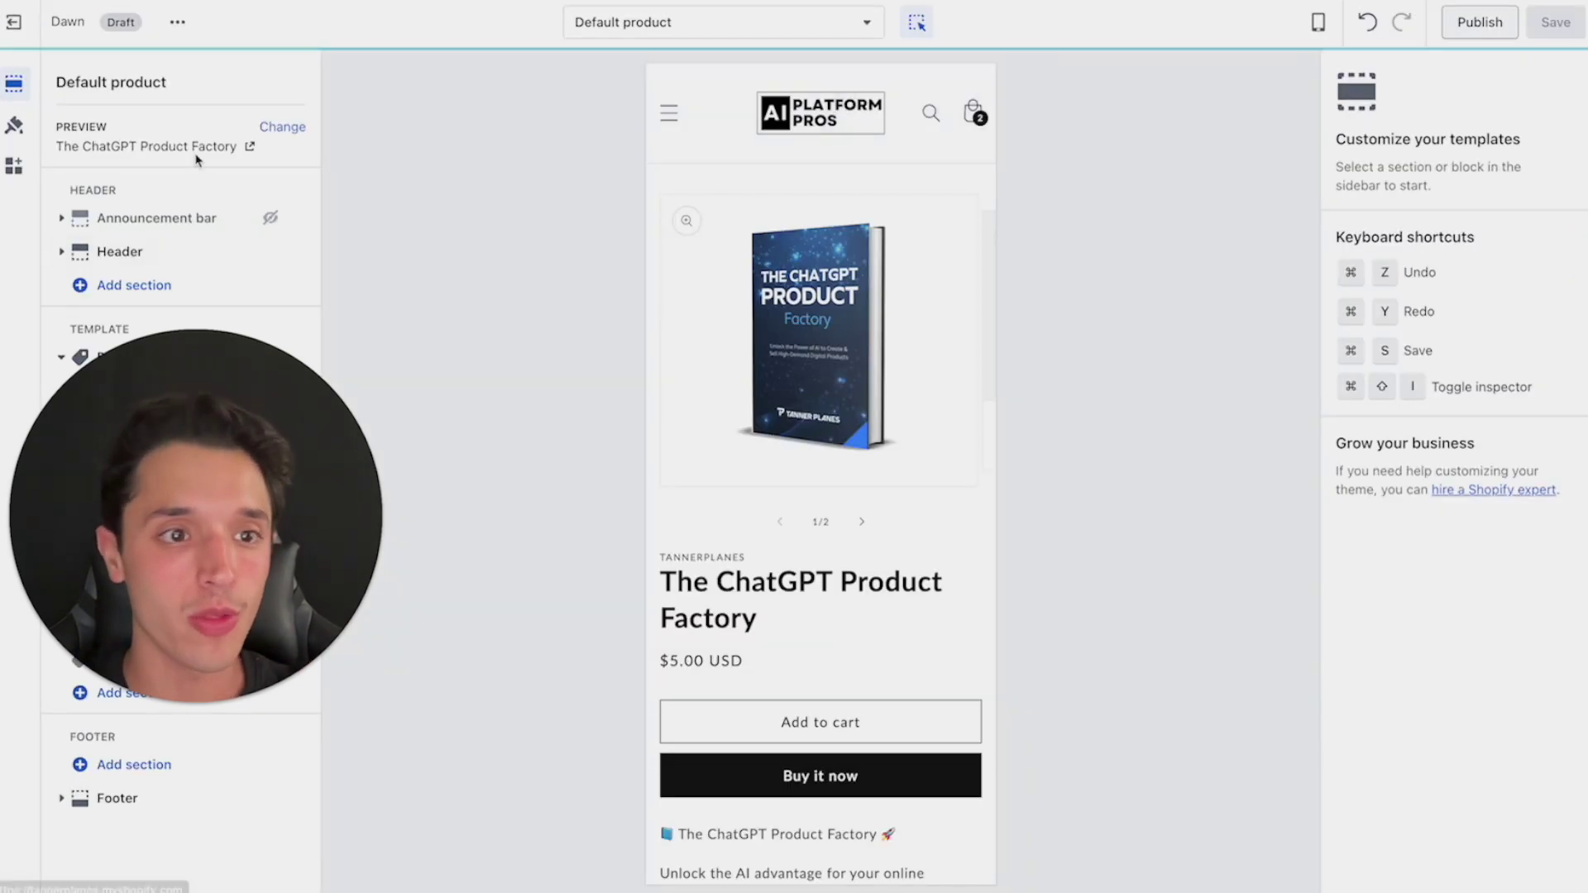
click(17, 28)
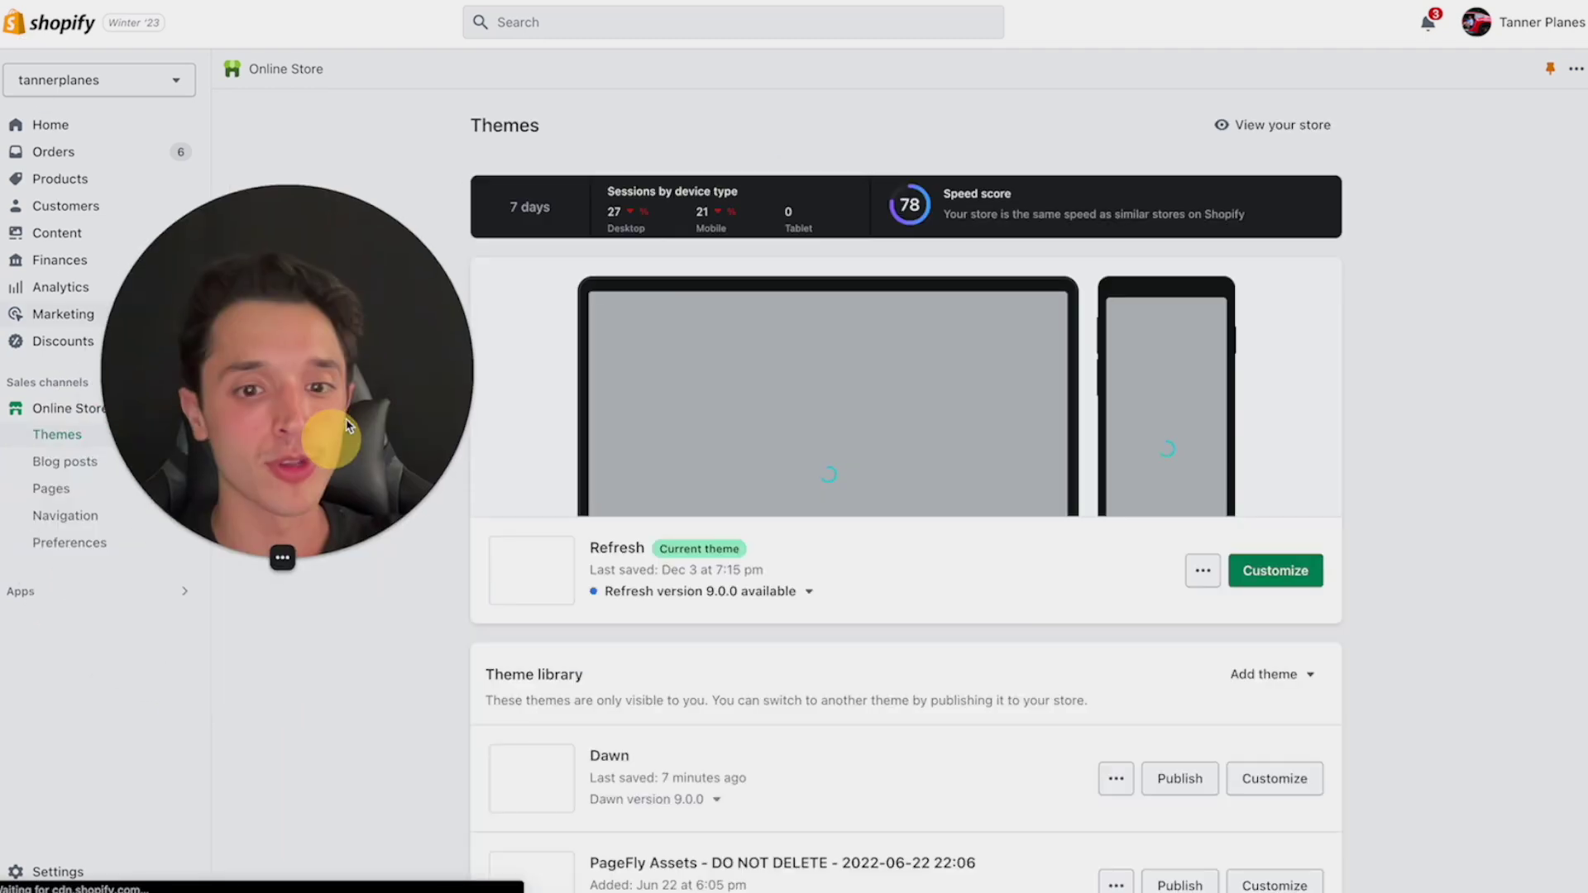
drag(326, 432, 387, 316)
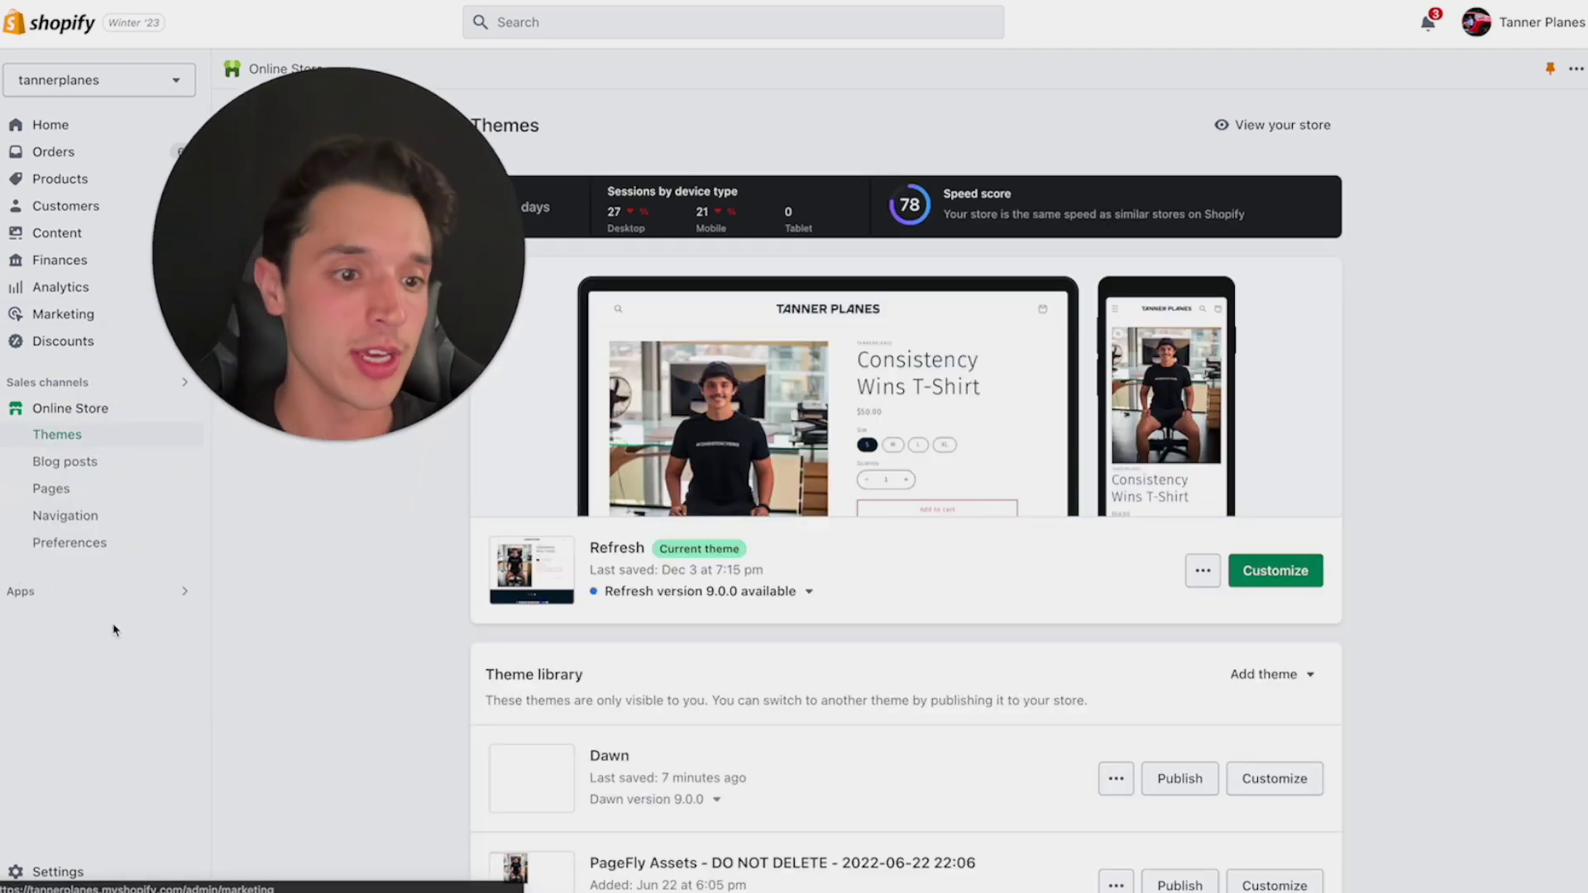
click(75, 590)
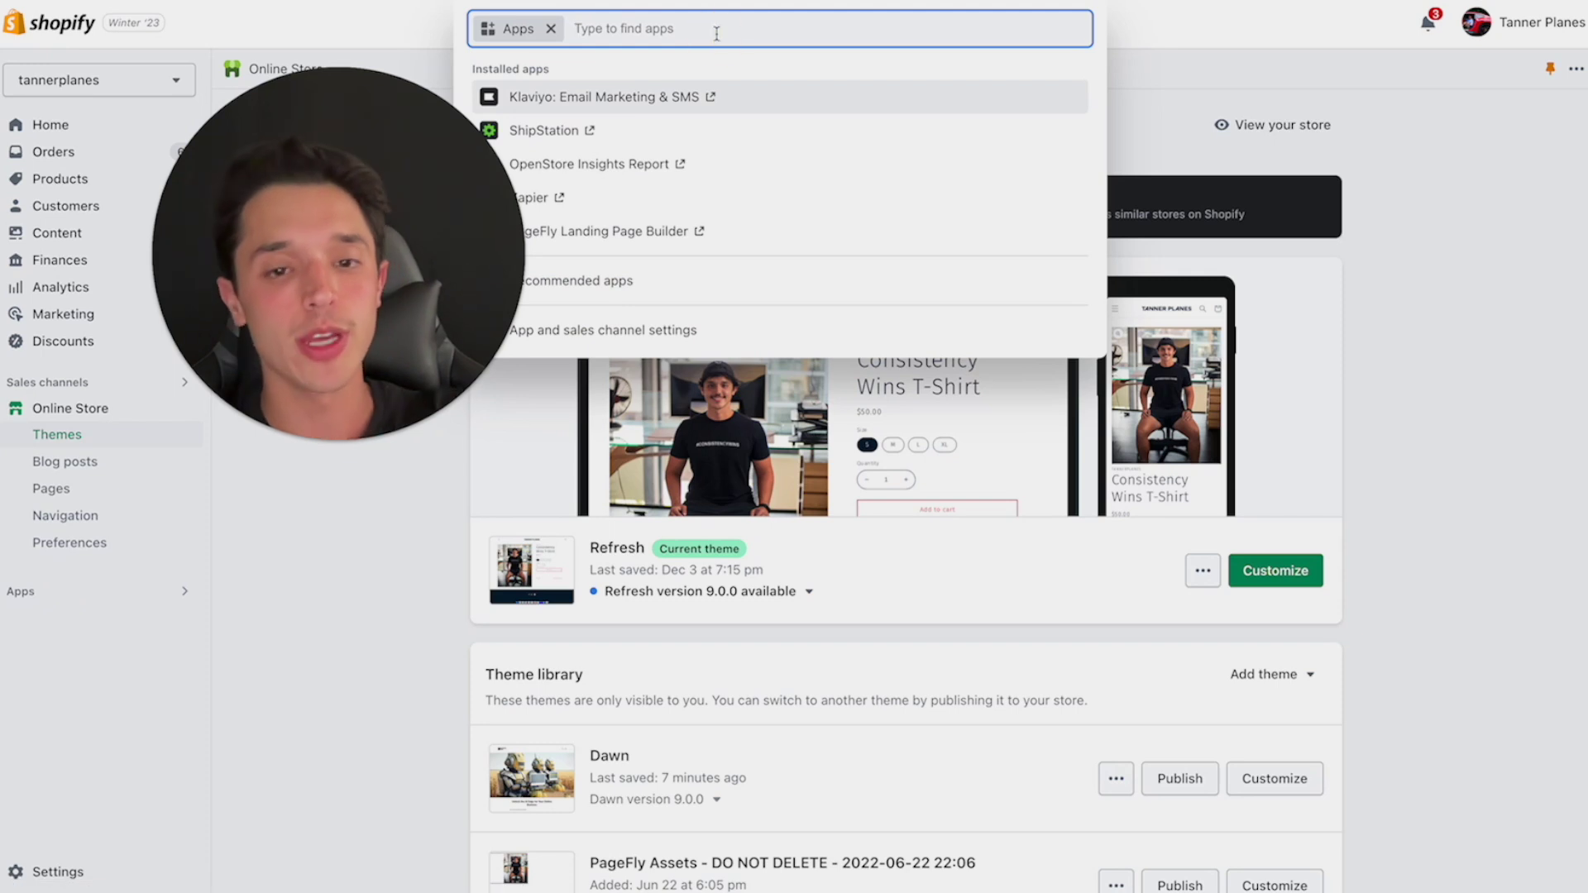
text(easy digital product)
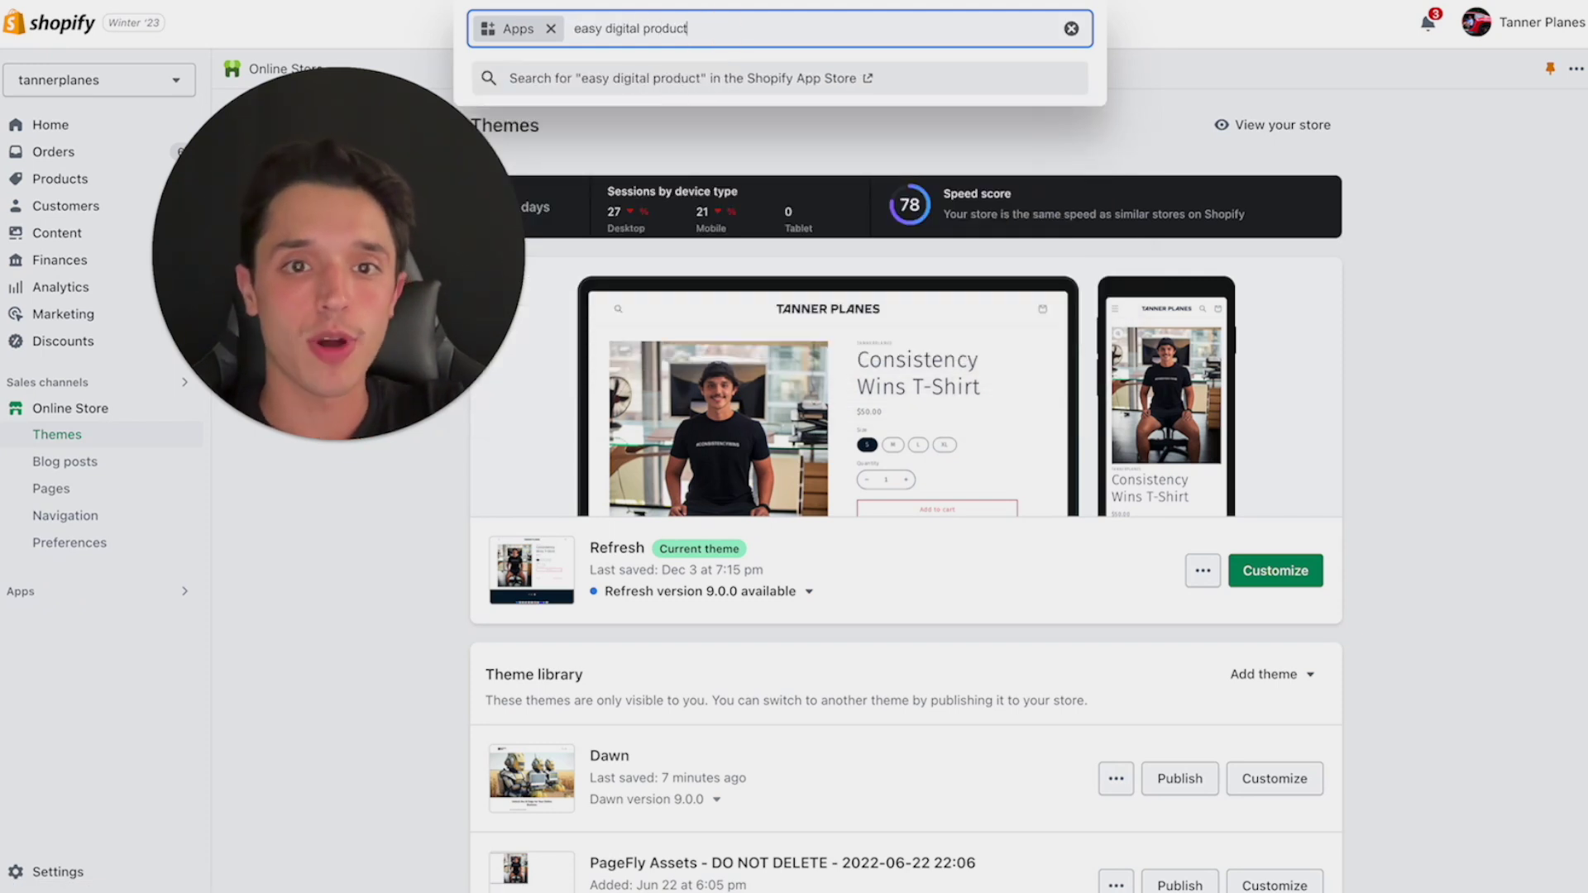
key(Return)
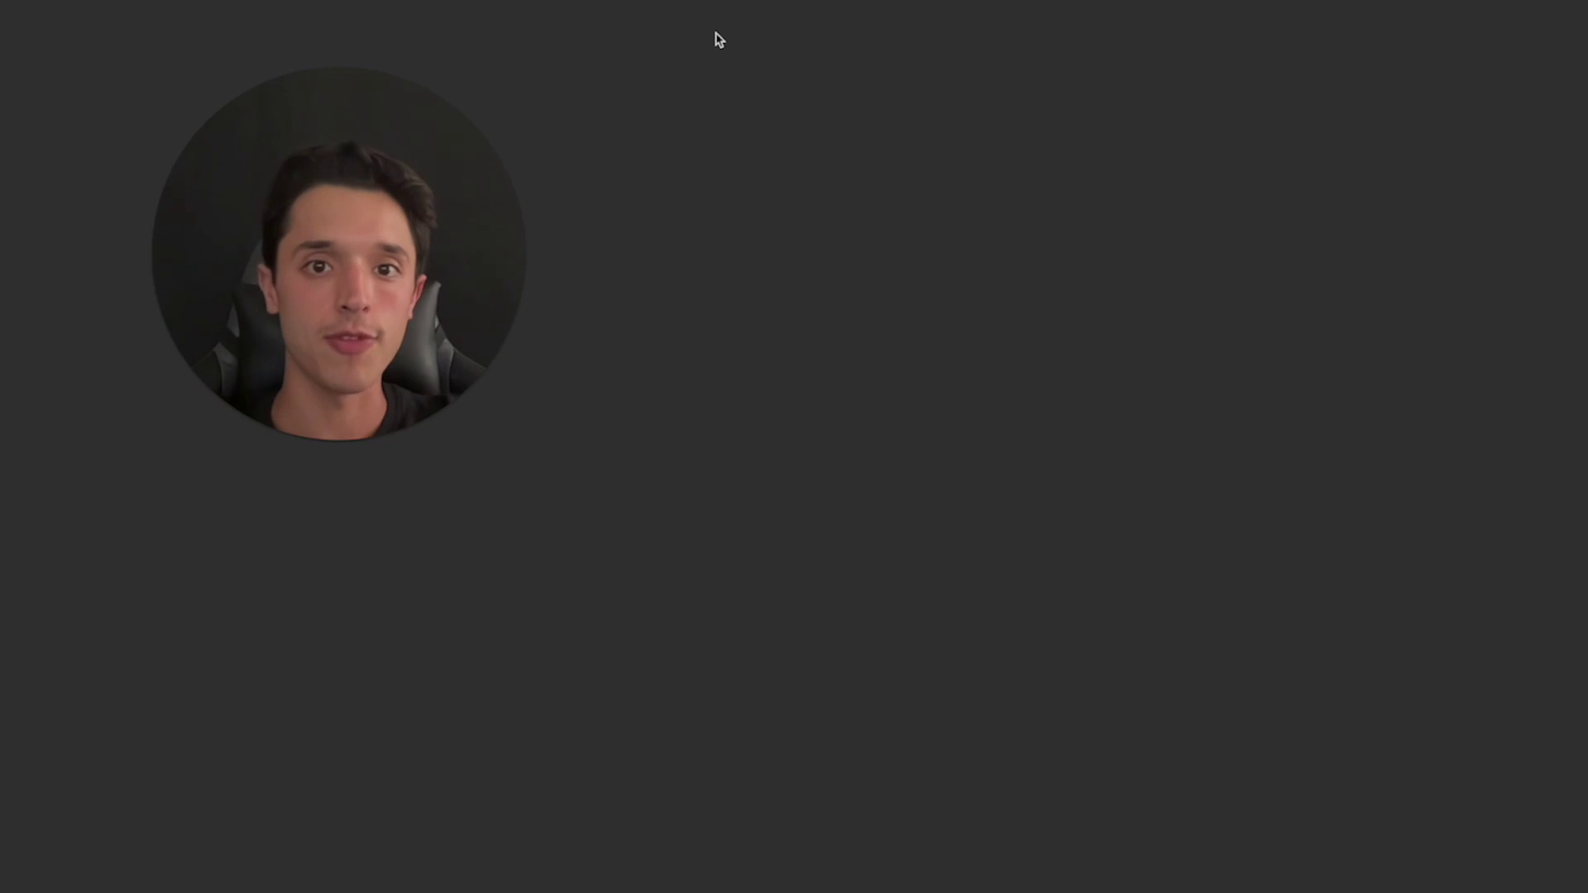
drag(380, 172, 230, 89)
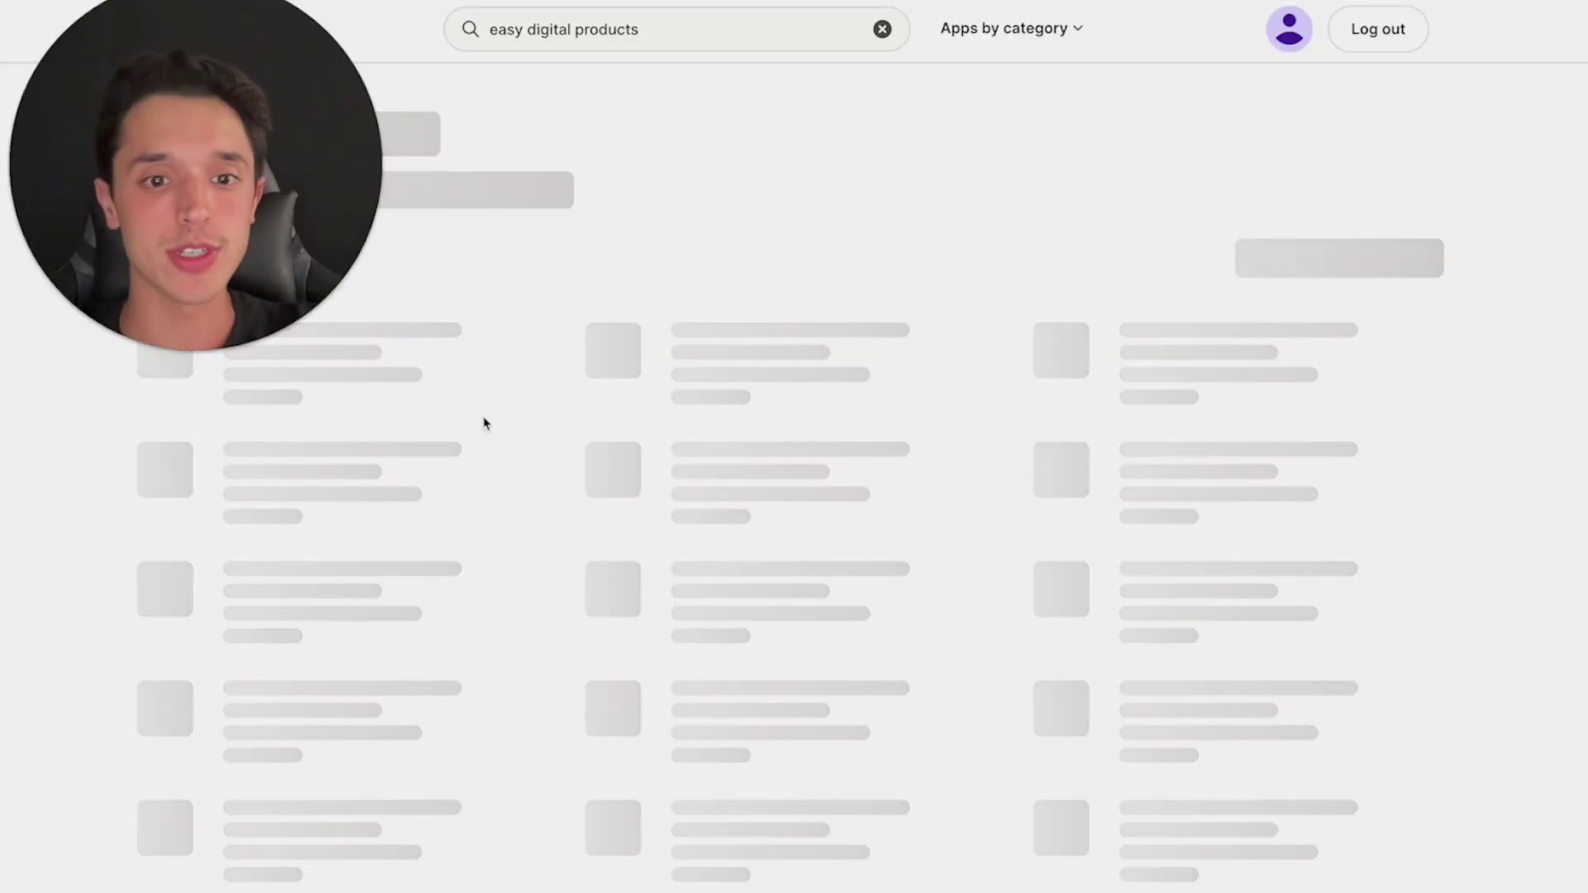
drag(231, 207, 1138, 204)
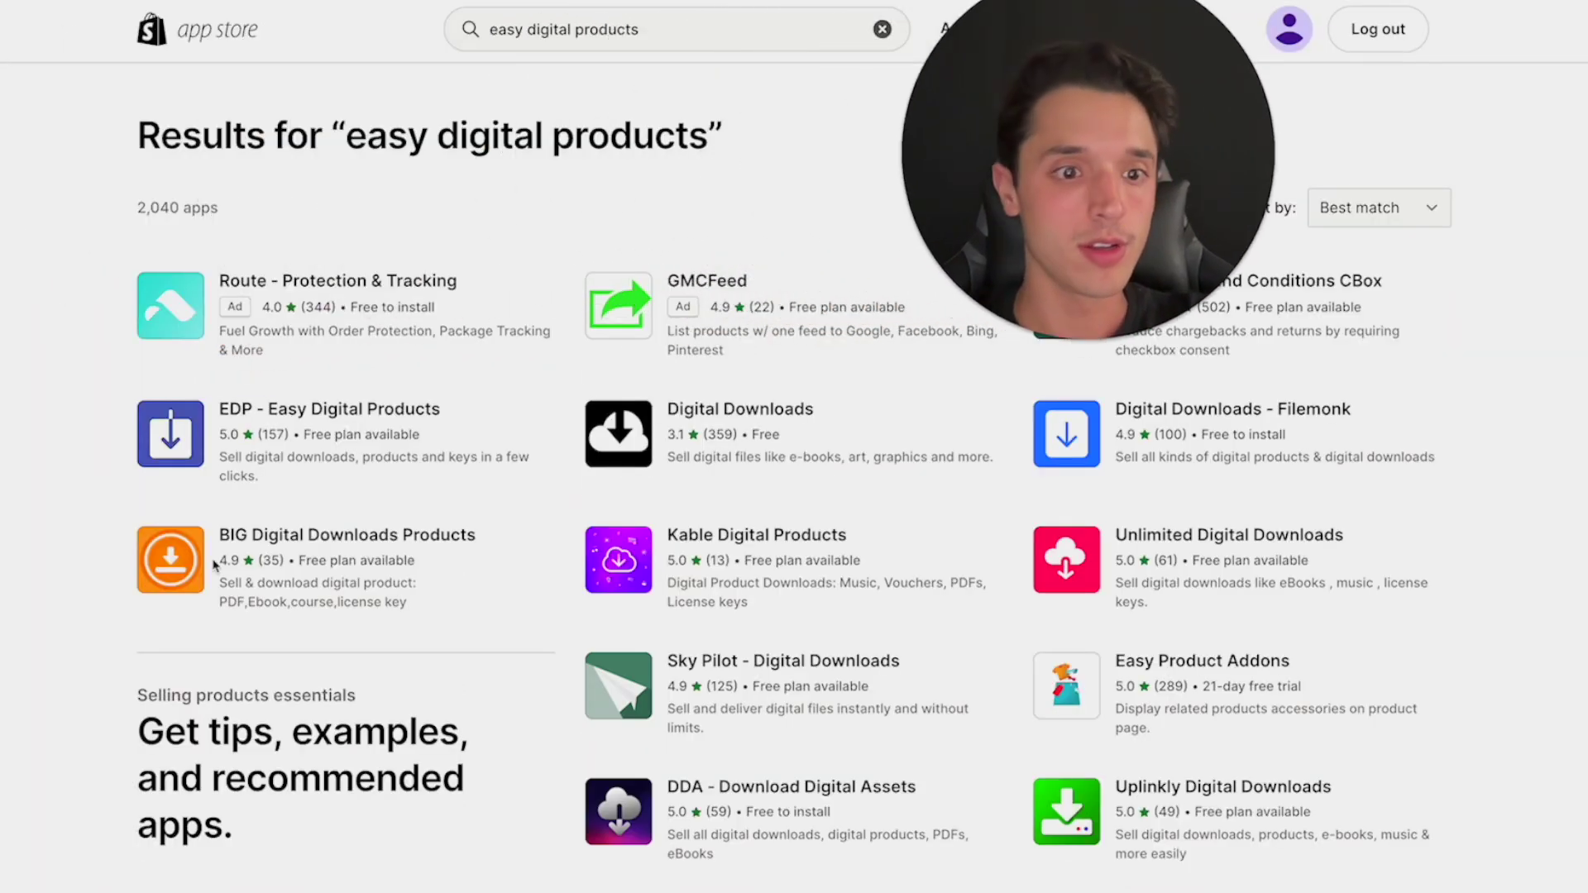
- Open the EDP - Easy Digital Products listing, add the app to the store and approve its installation
click(176, 435)
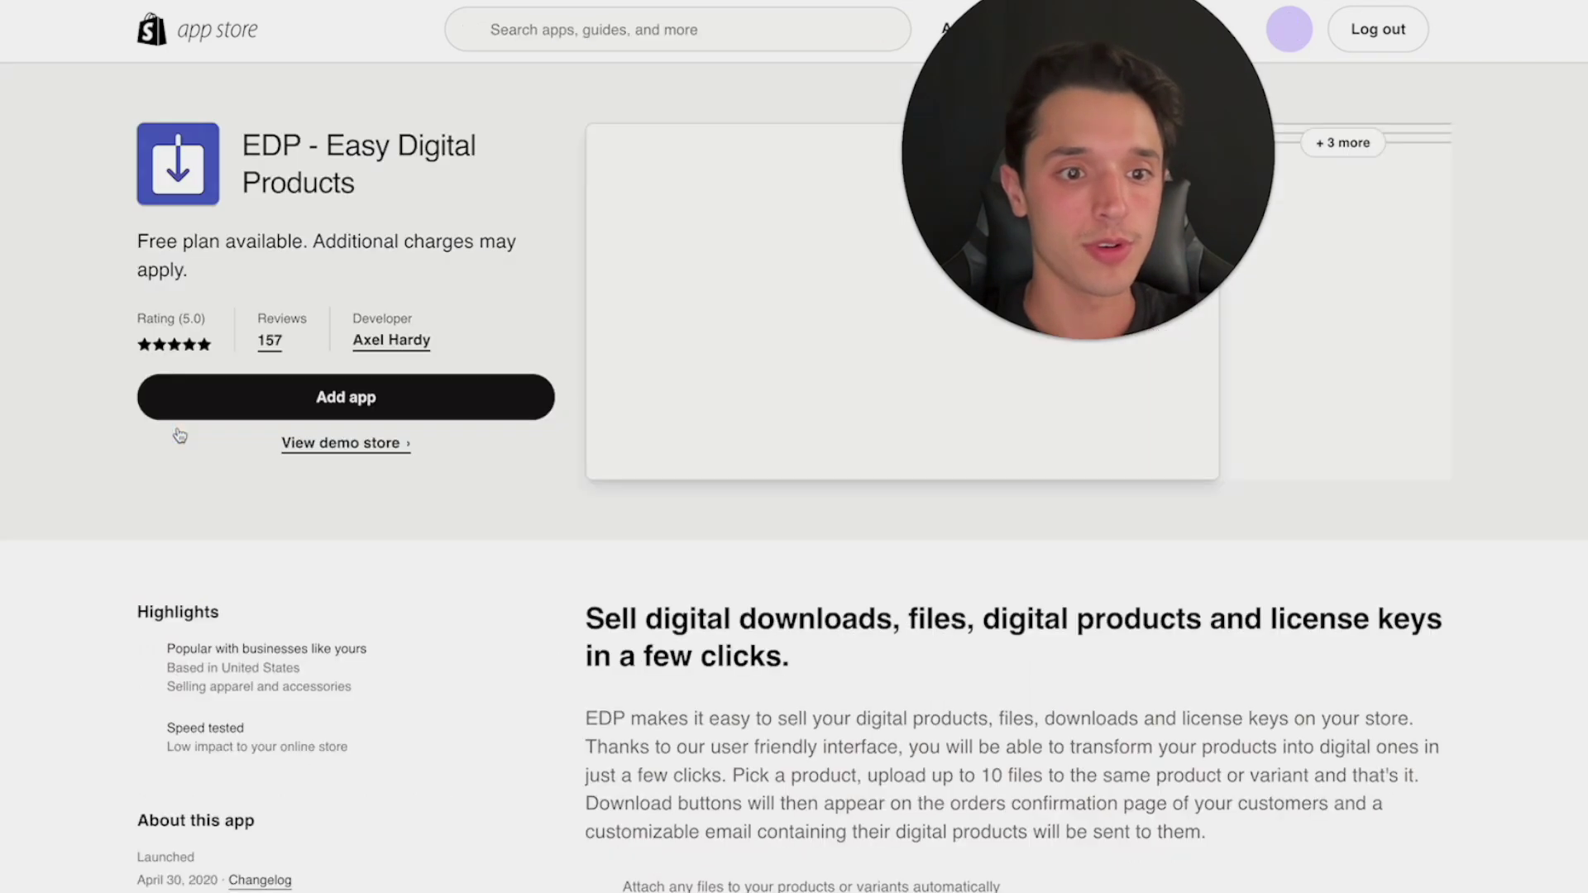
click(289, 416)
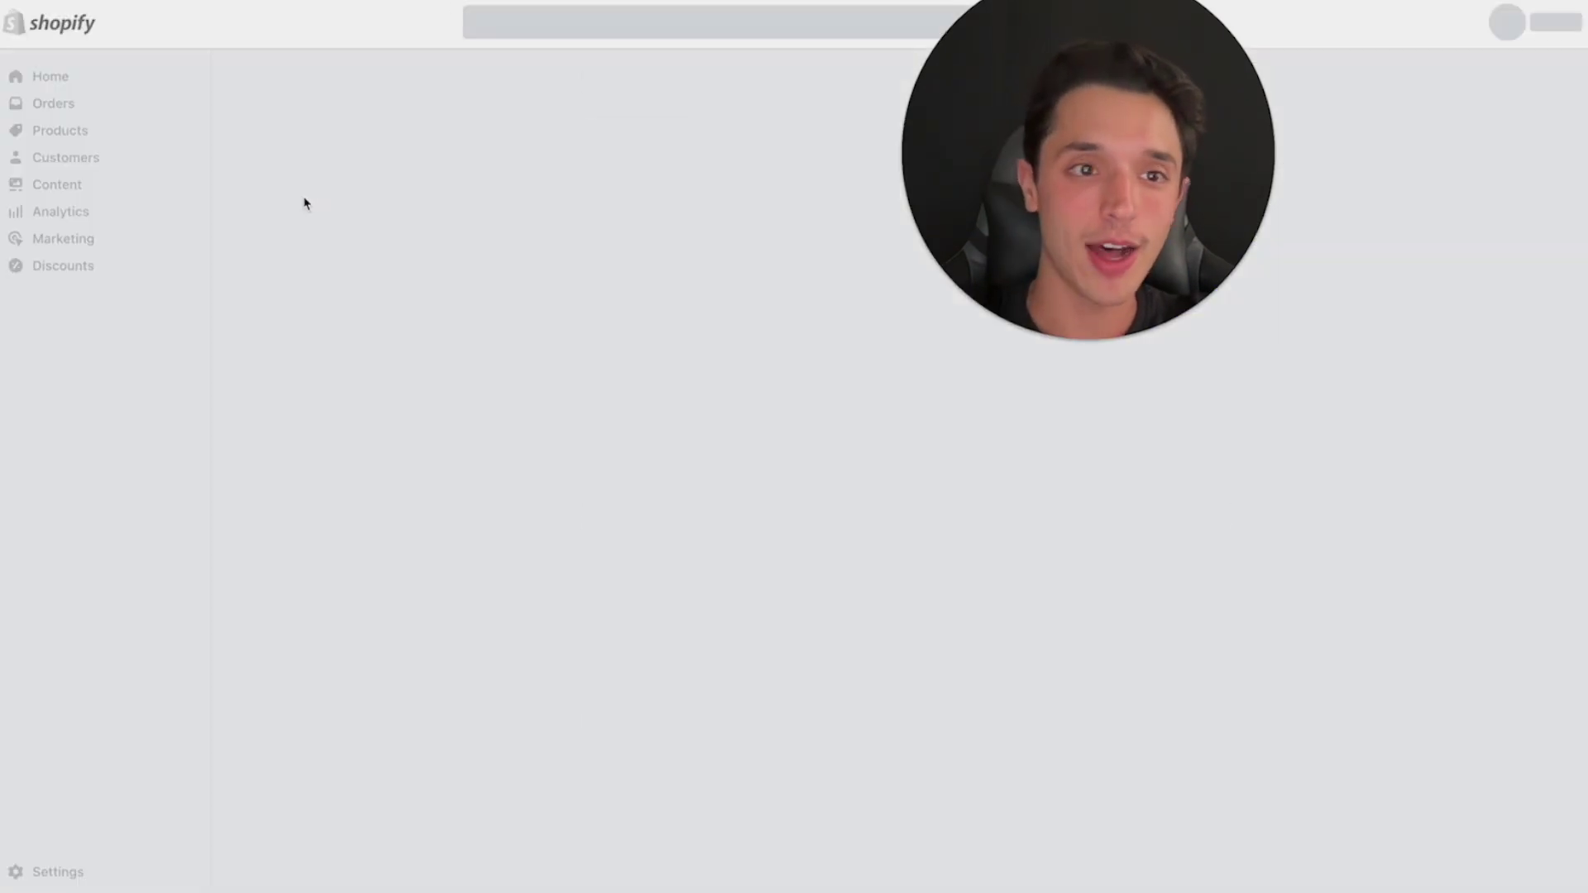
drag(989, 195, 208, 372)
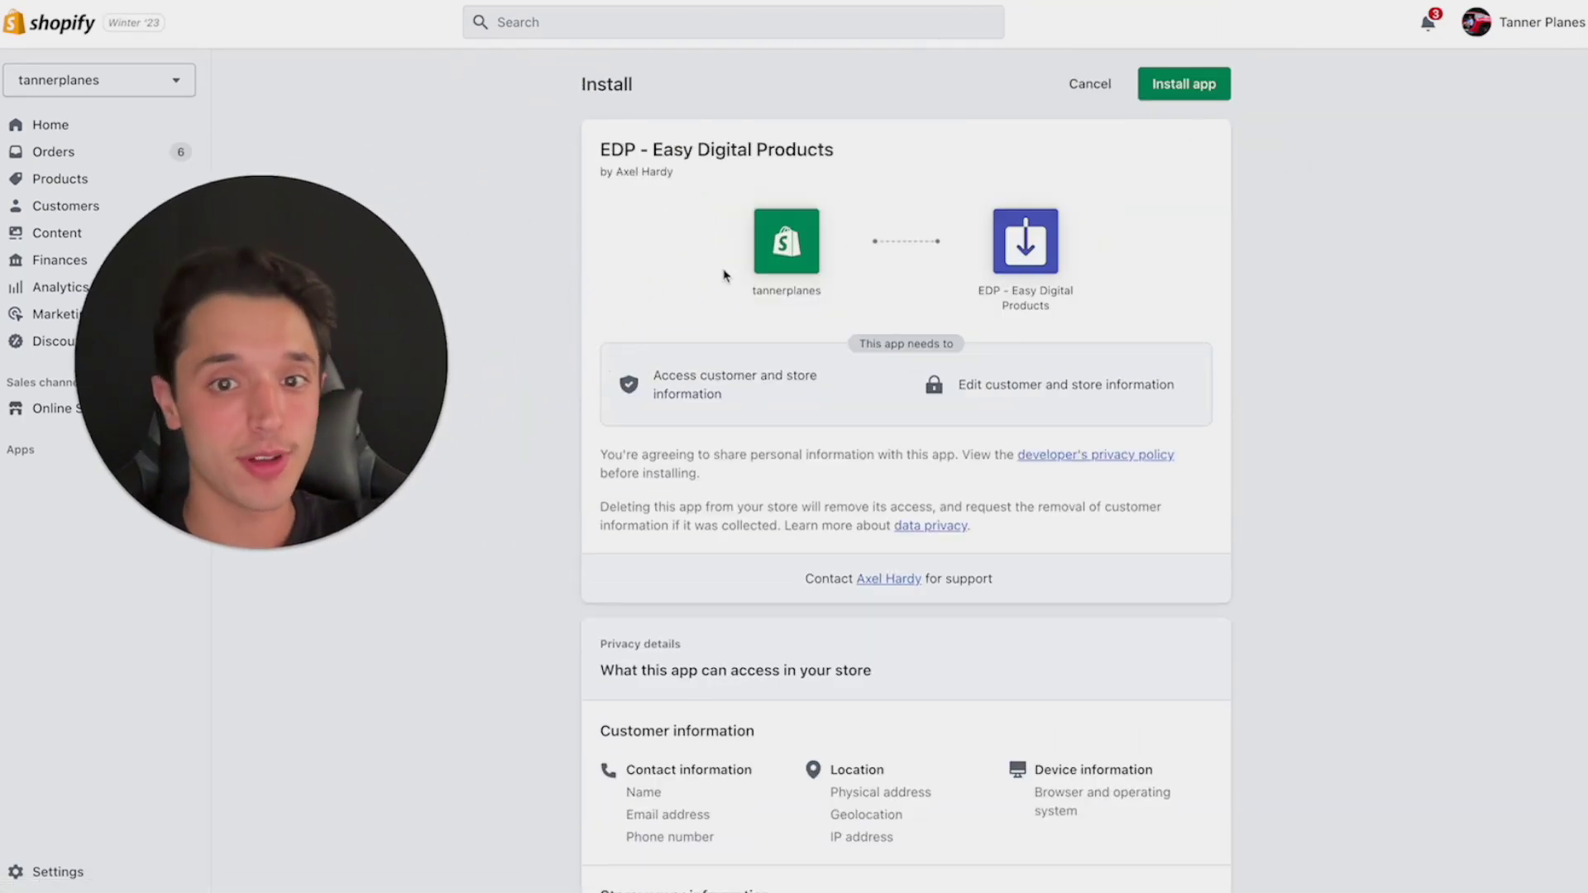
click(1199, 90)
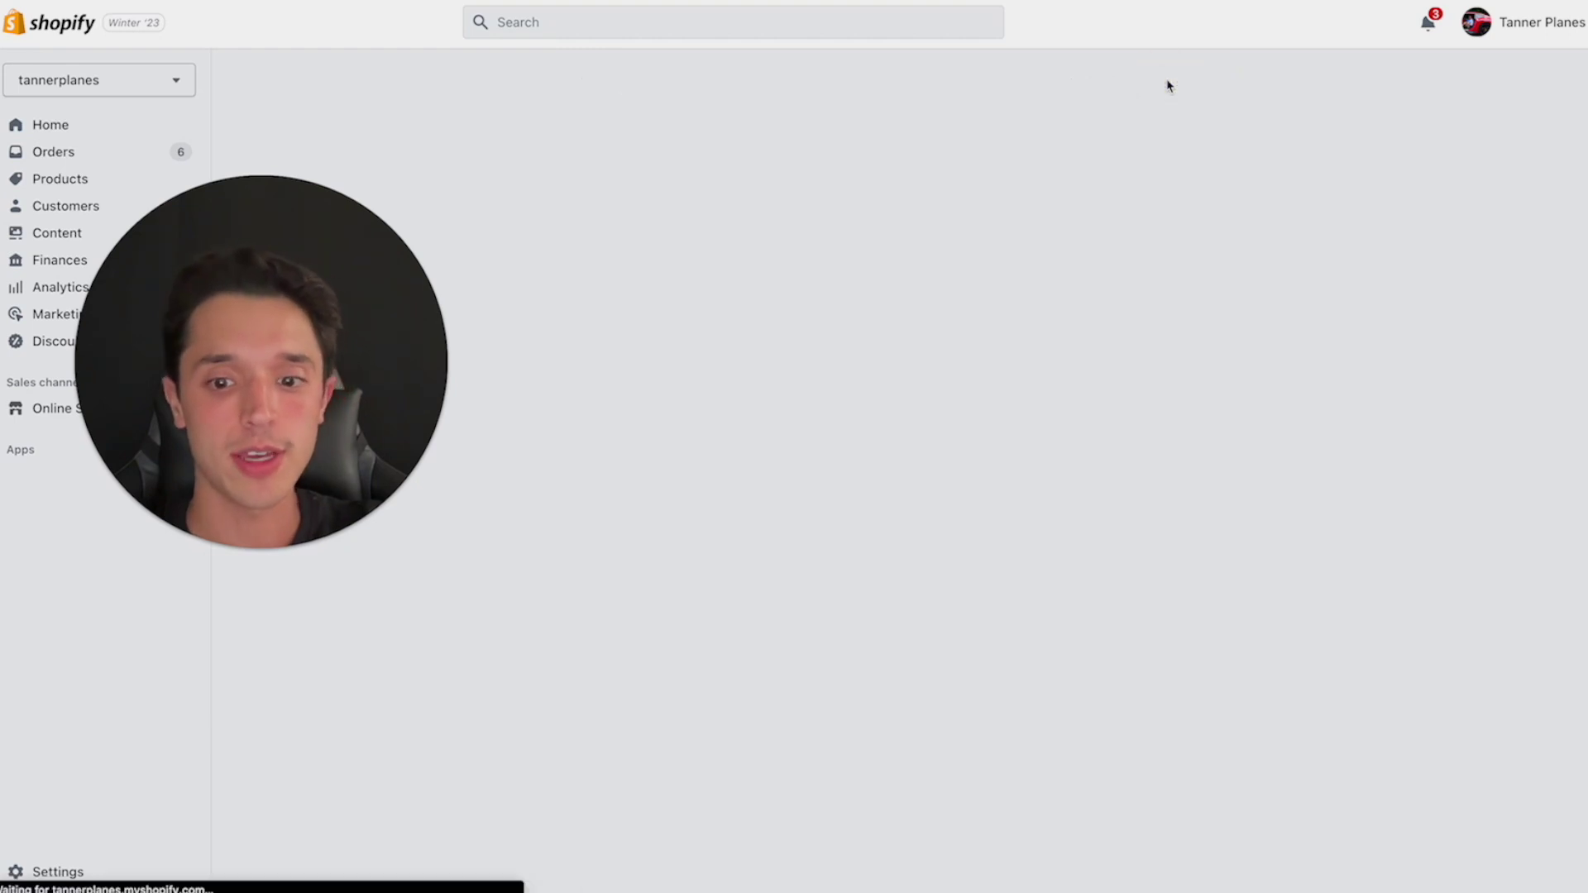
drag(334, 308, 329, 223)
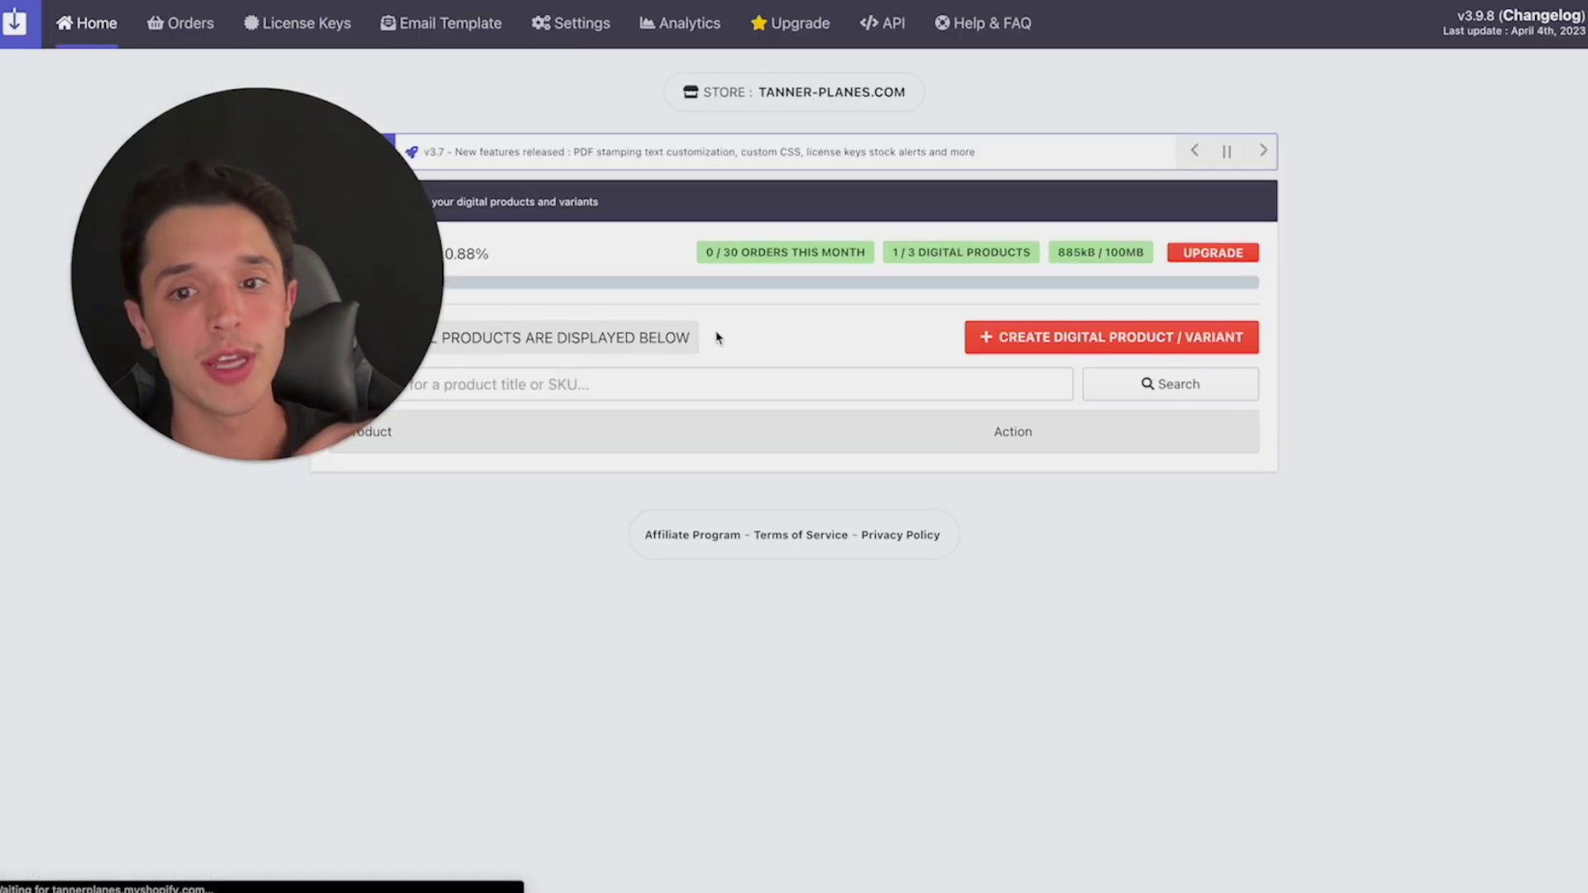
- Start a new digital product in EDP, search for "the" and pick The ChatGPT Product Factory
drag(419, 294, 1414, 563)
click(1134, 336)
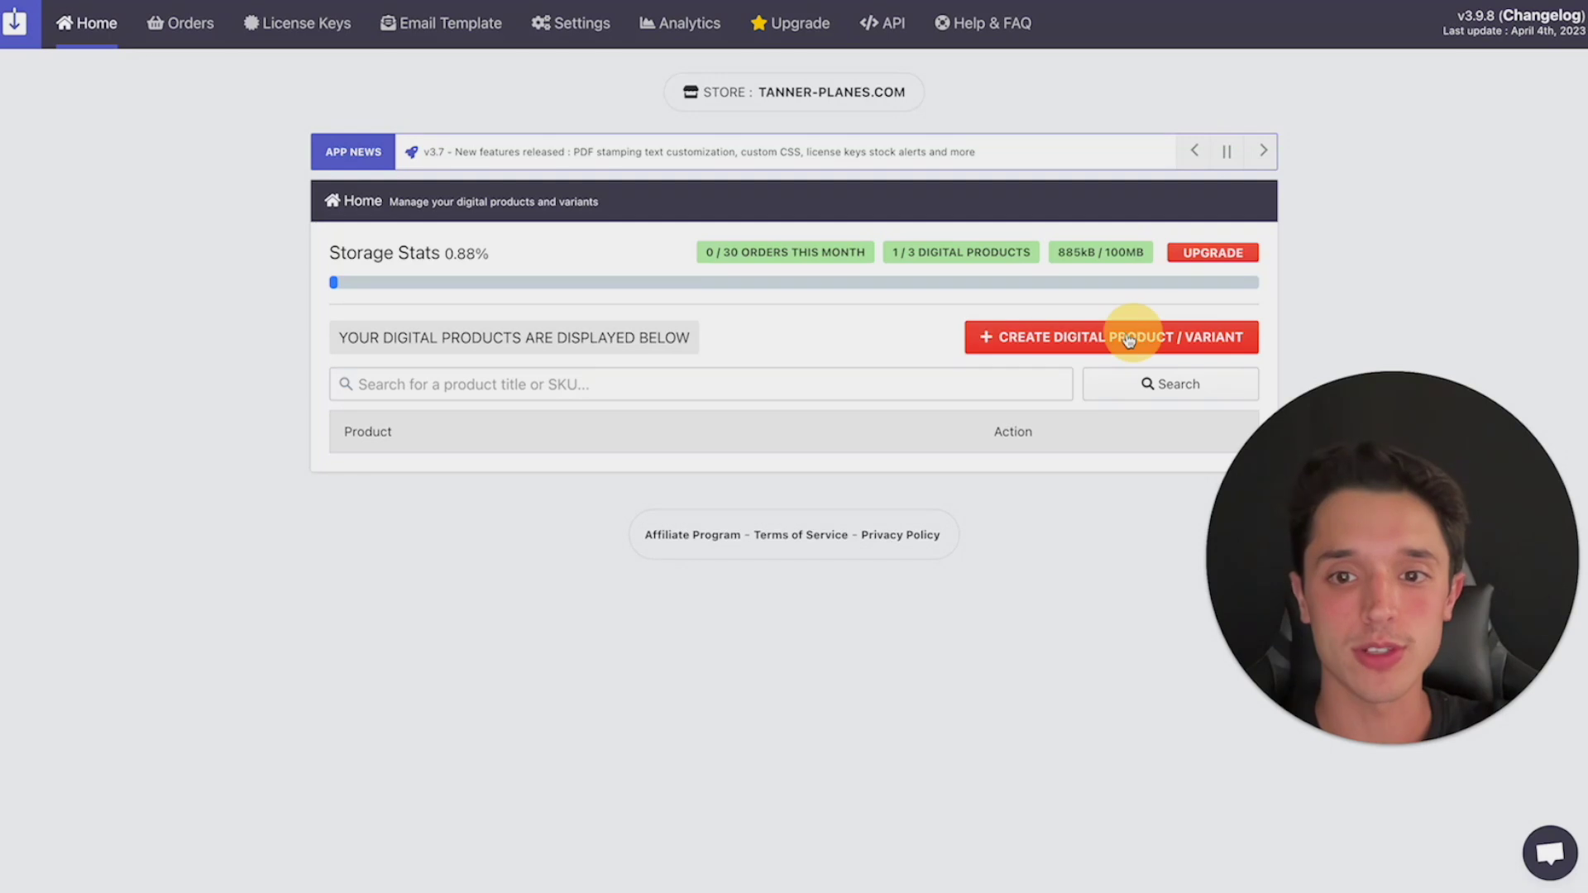
click(534, 471)
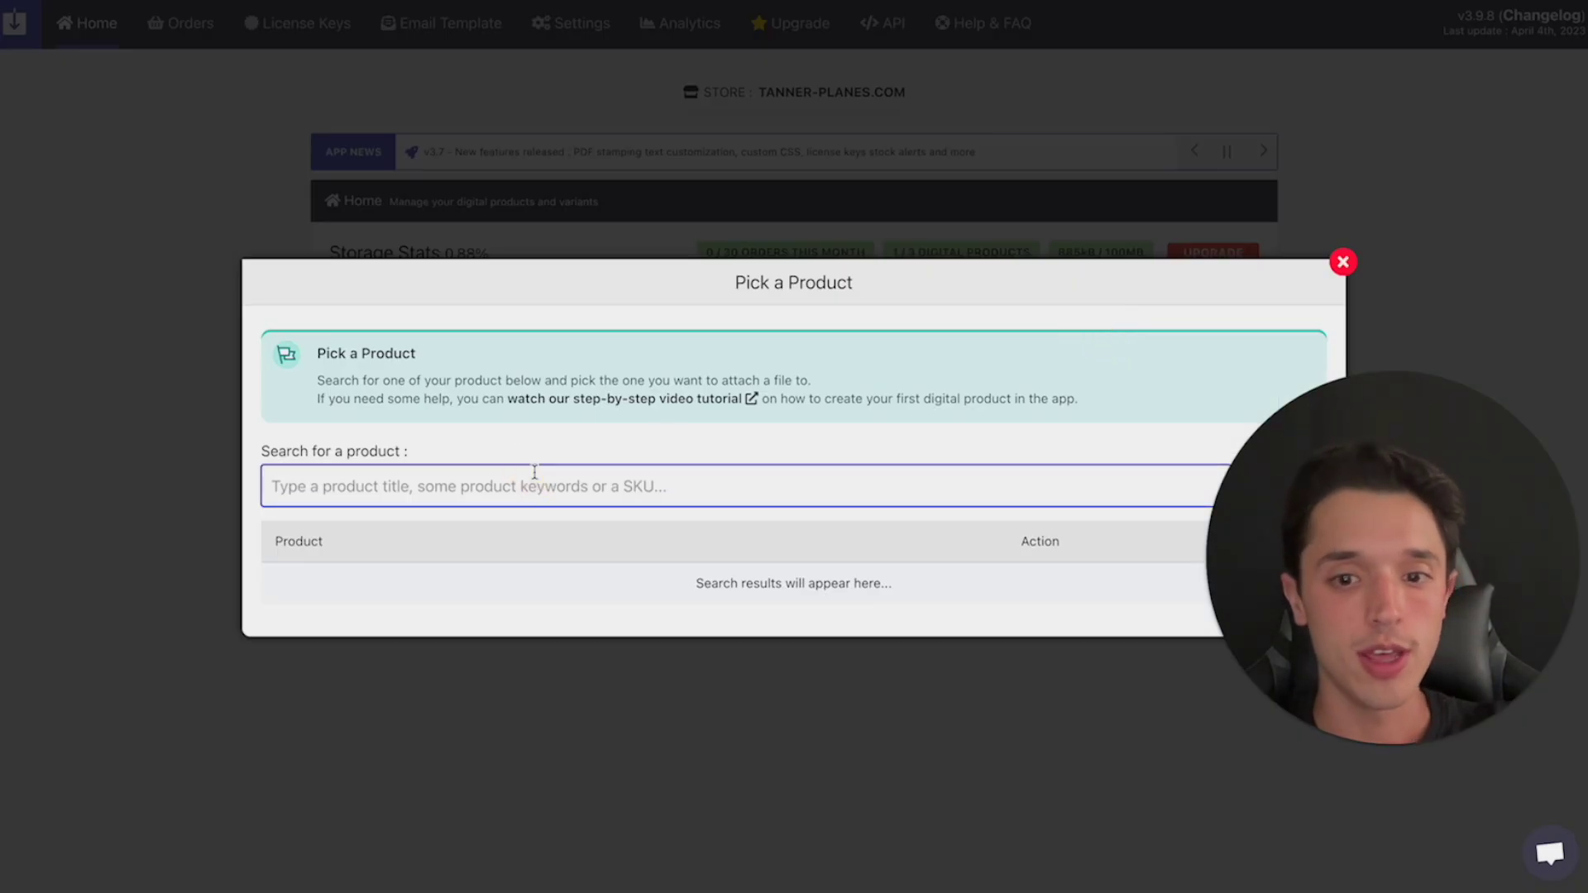
text(the)
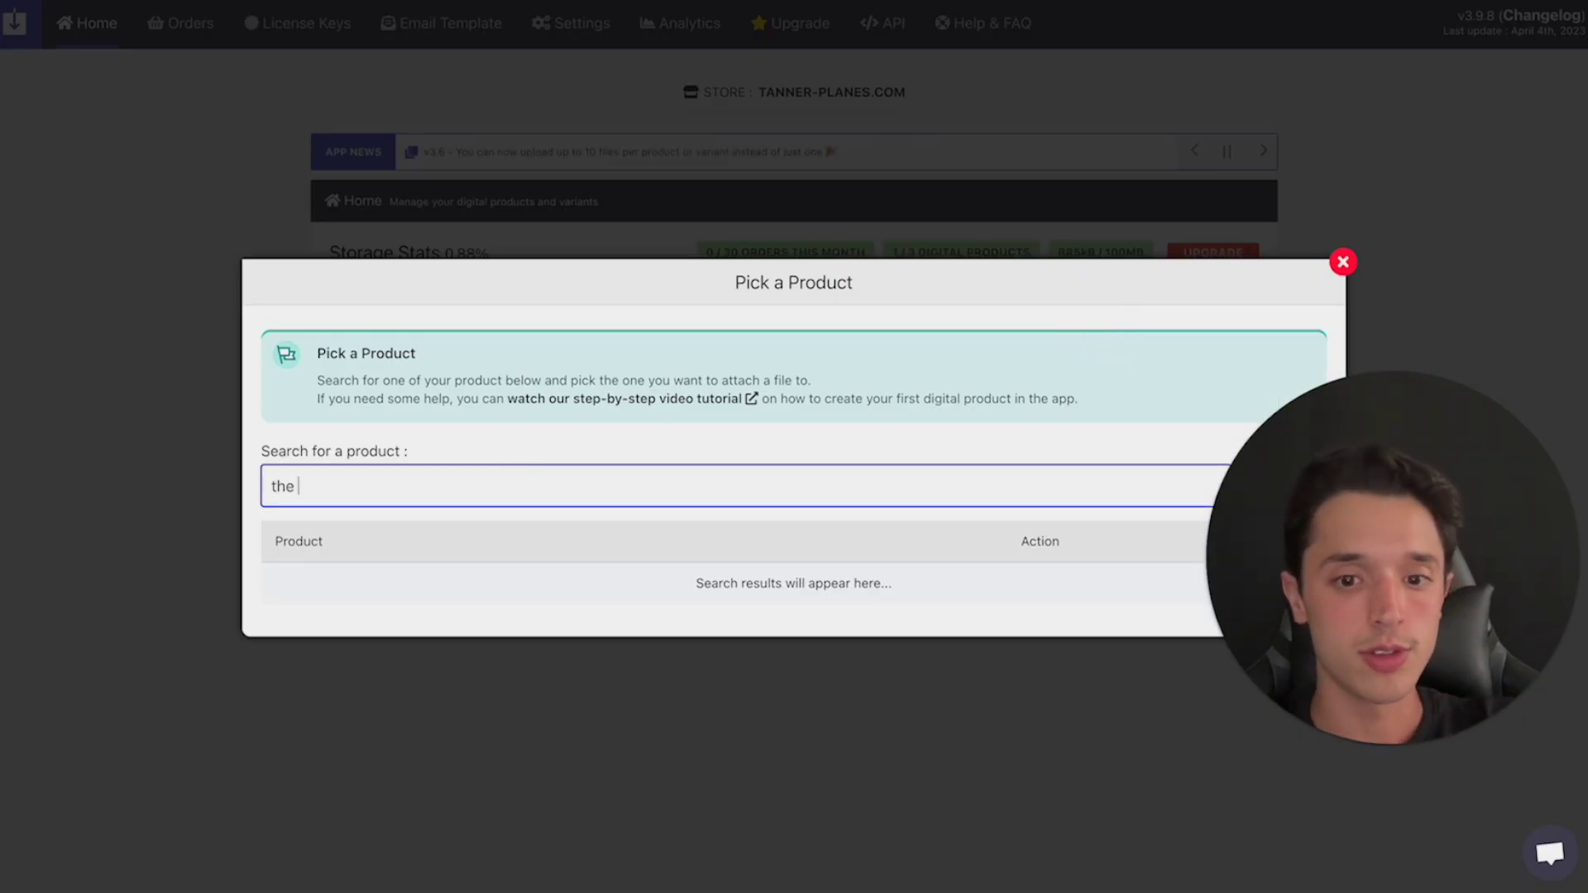
key(Return)
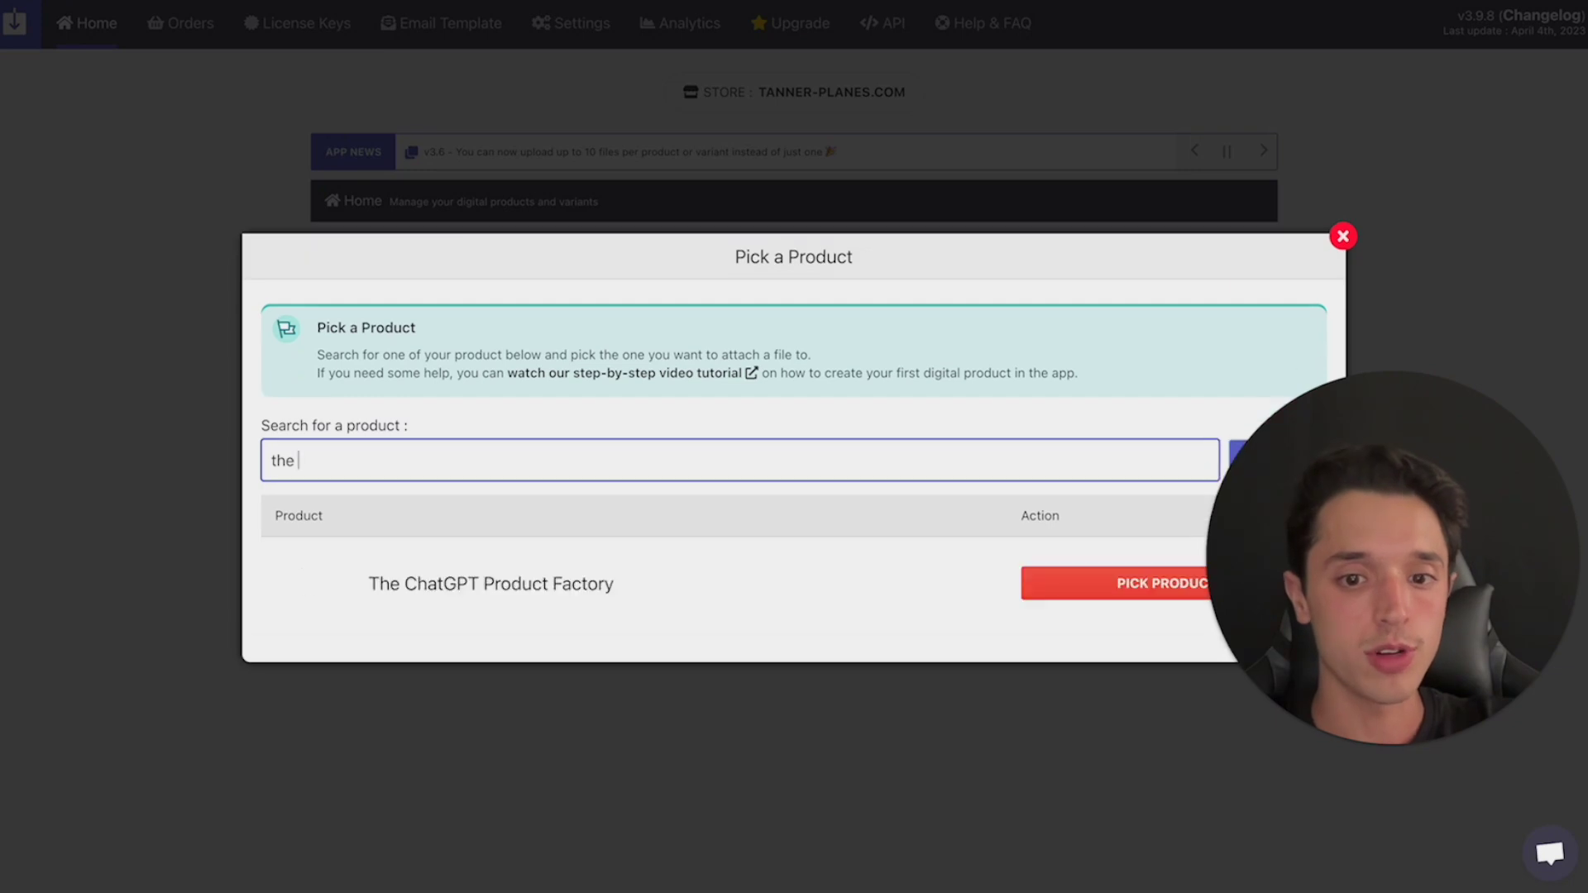
click(1039, 582)
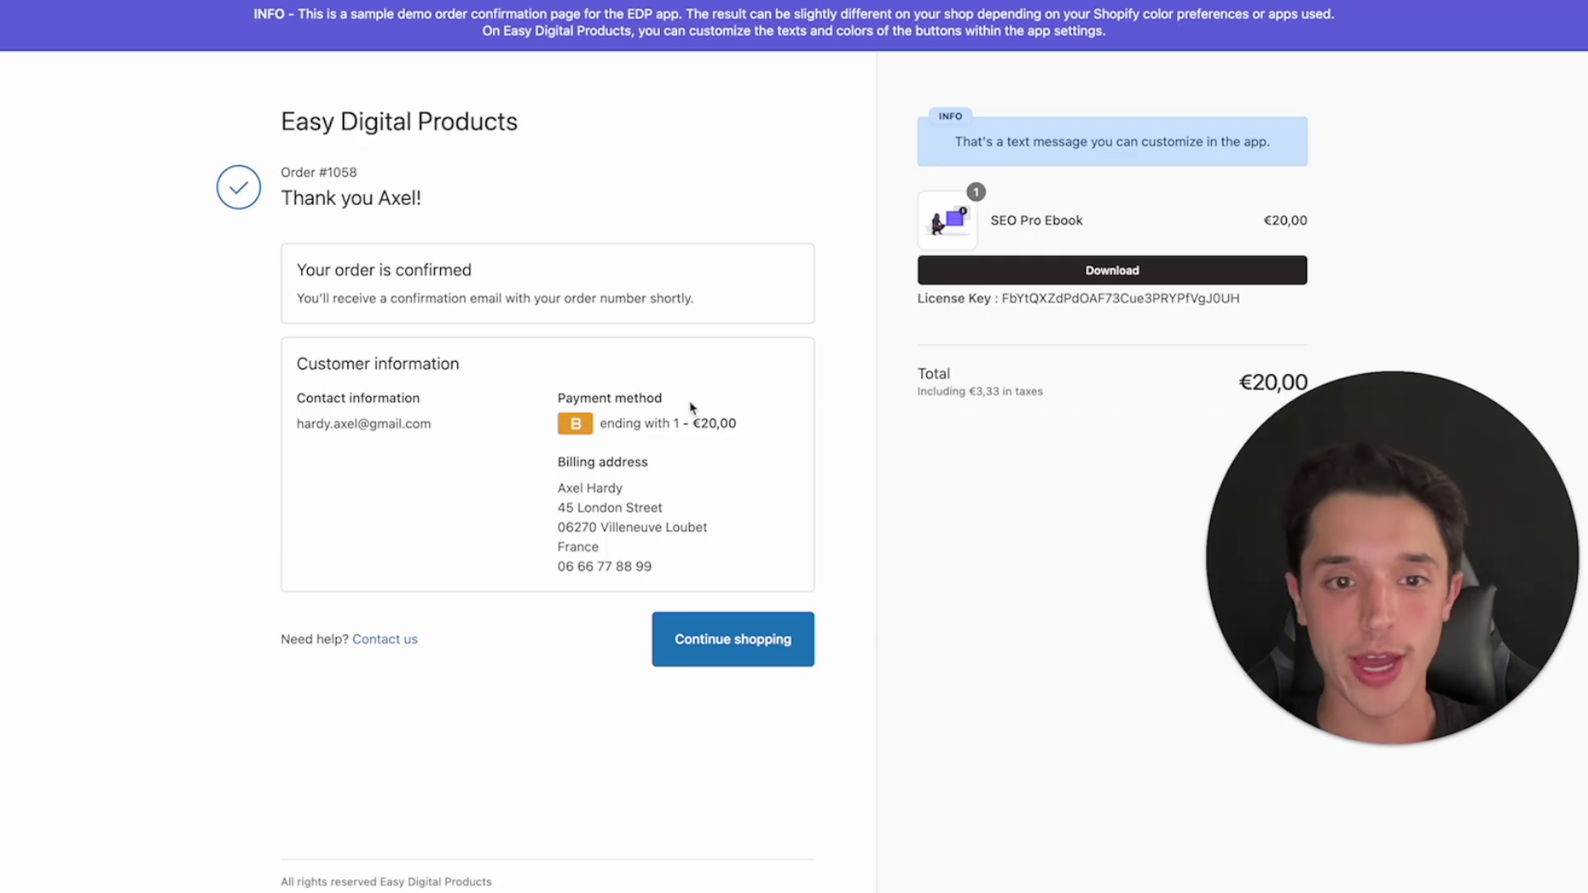
- Examine EDP's sample order confirmation page and download the SEO Pro Ebook's demo file
drag(1256, 445, 265, 372)
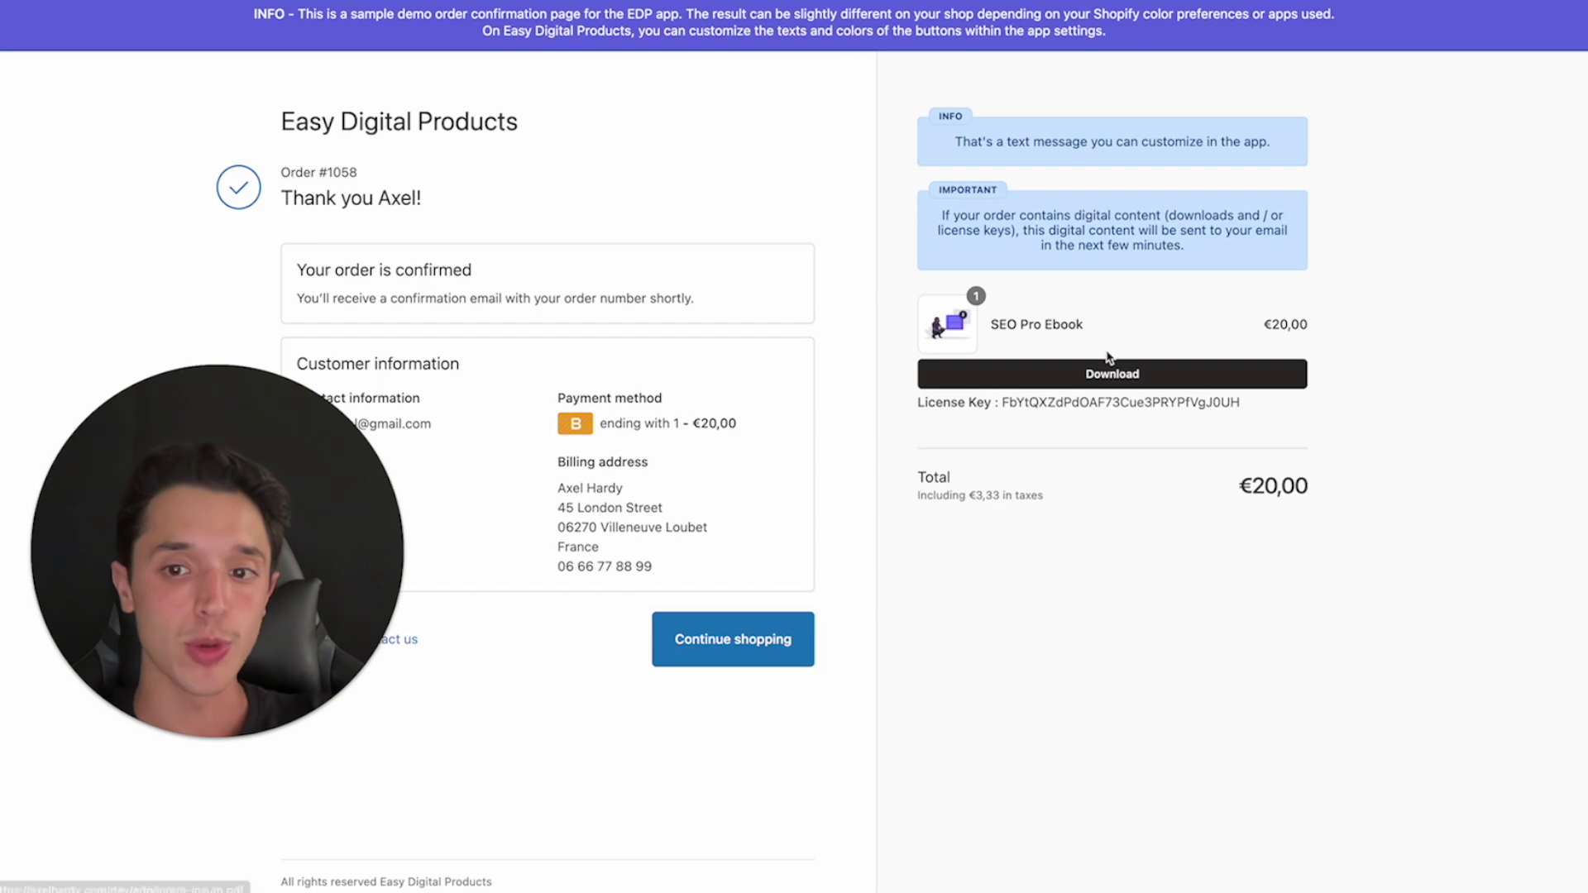
click(1117, 379)
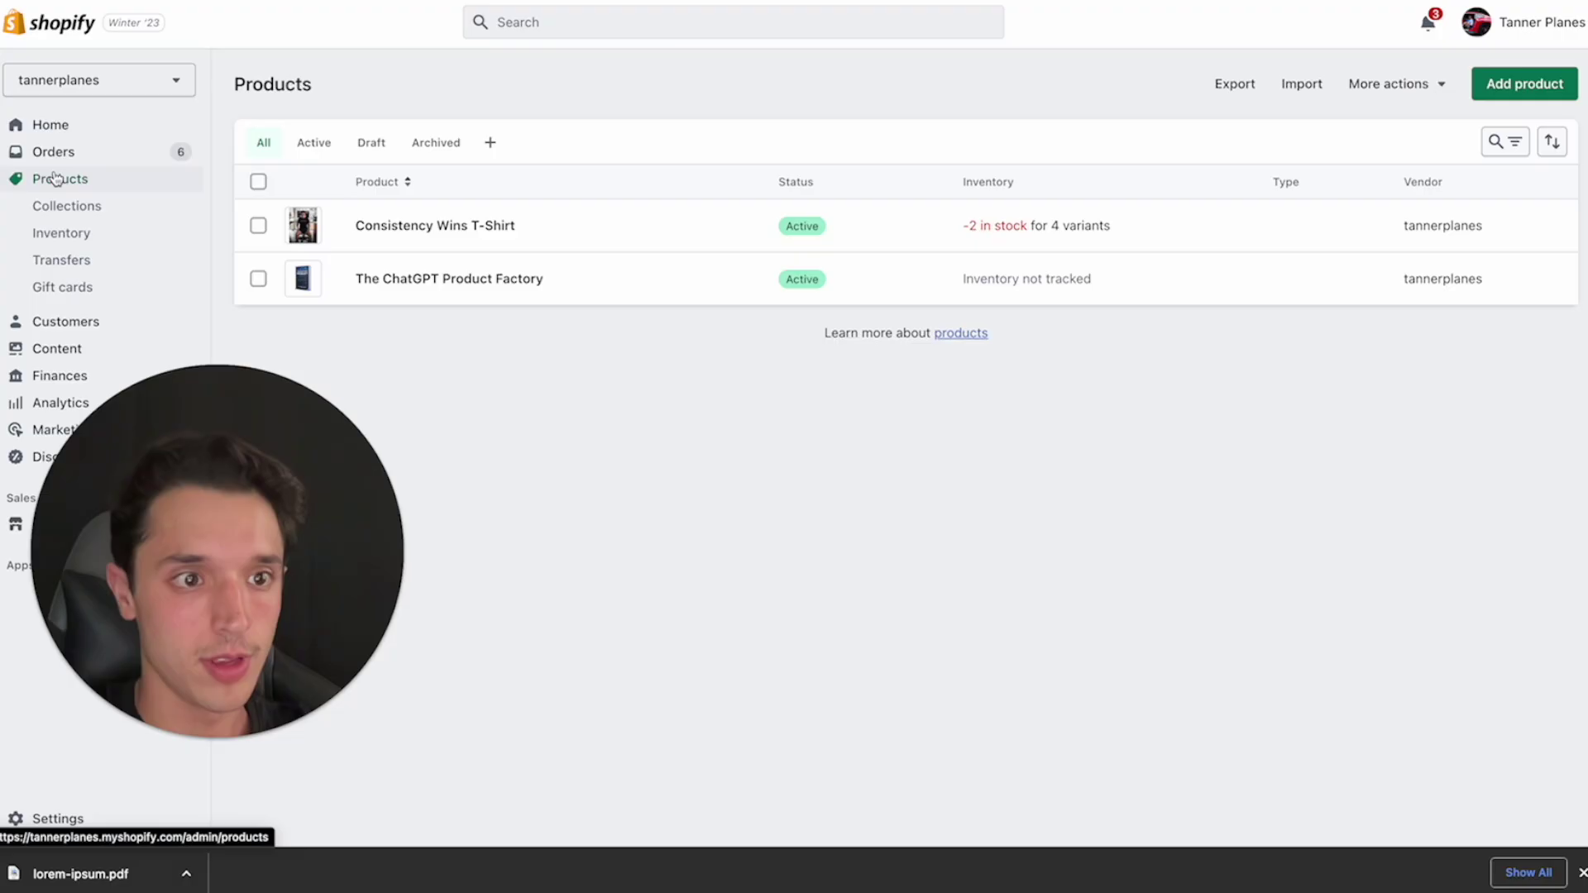
- Open The ChatGPT Product Factory from the product list, then check its third image on the full product page in Dawn's mobile preview
click(450, 275)
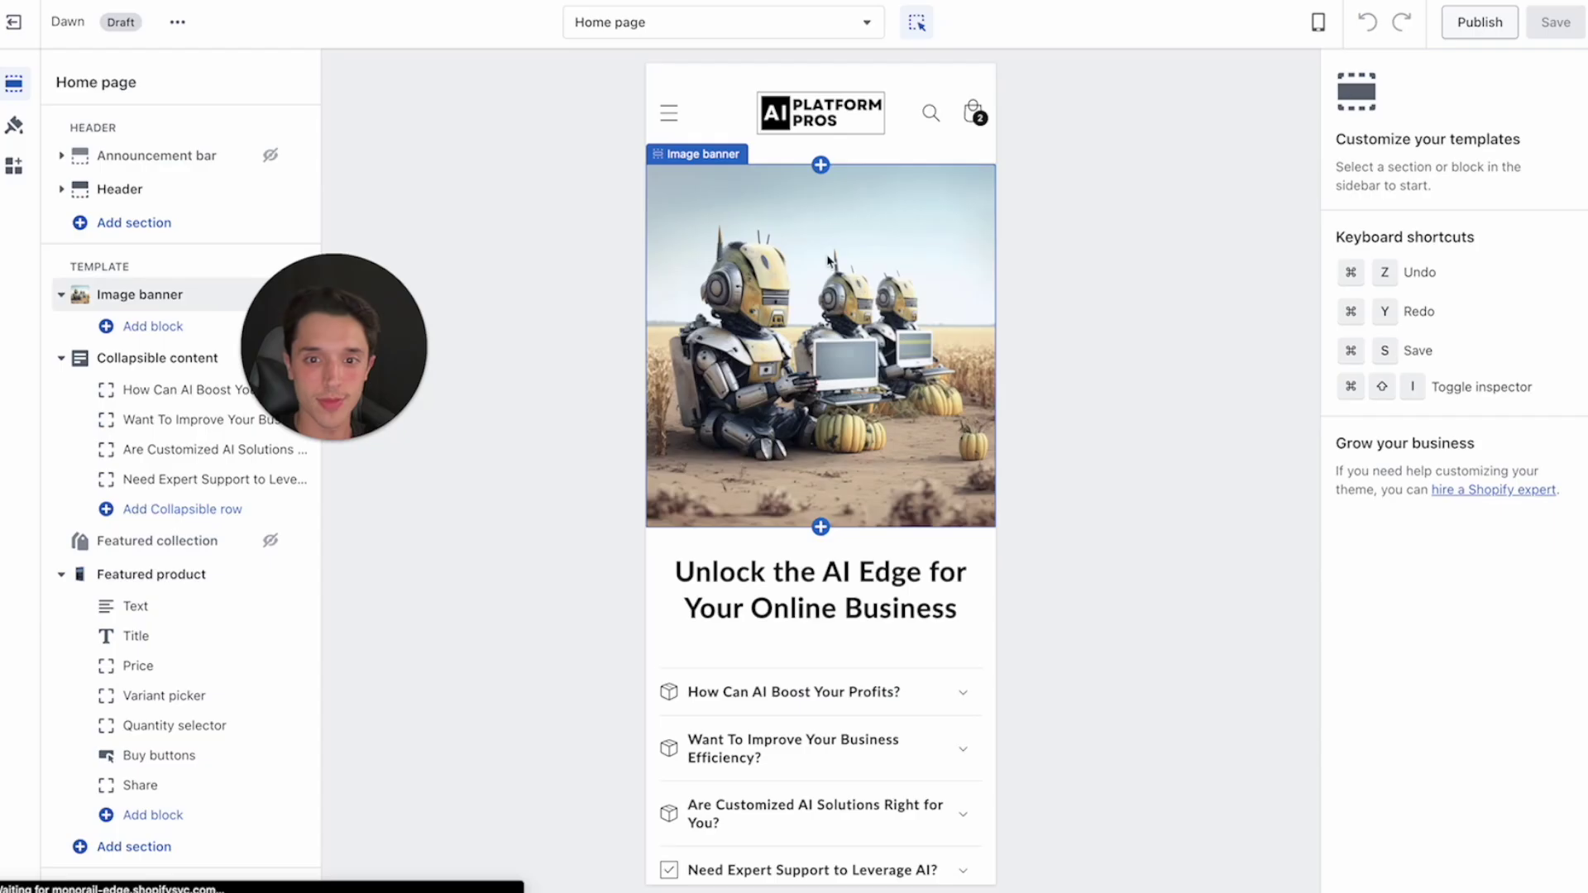
scroll(891, 425, down, 15)
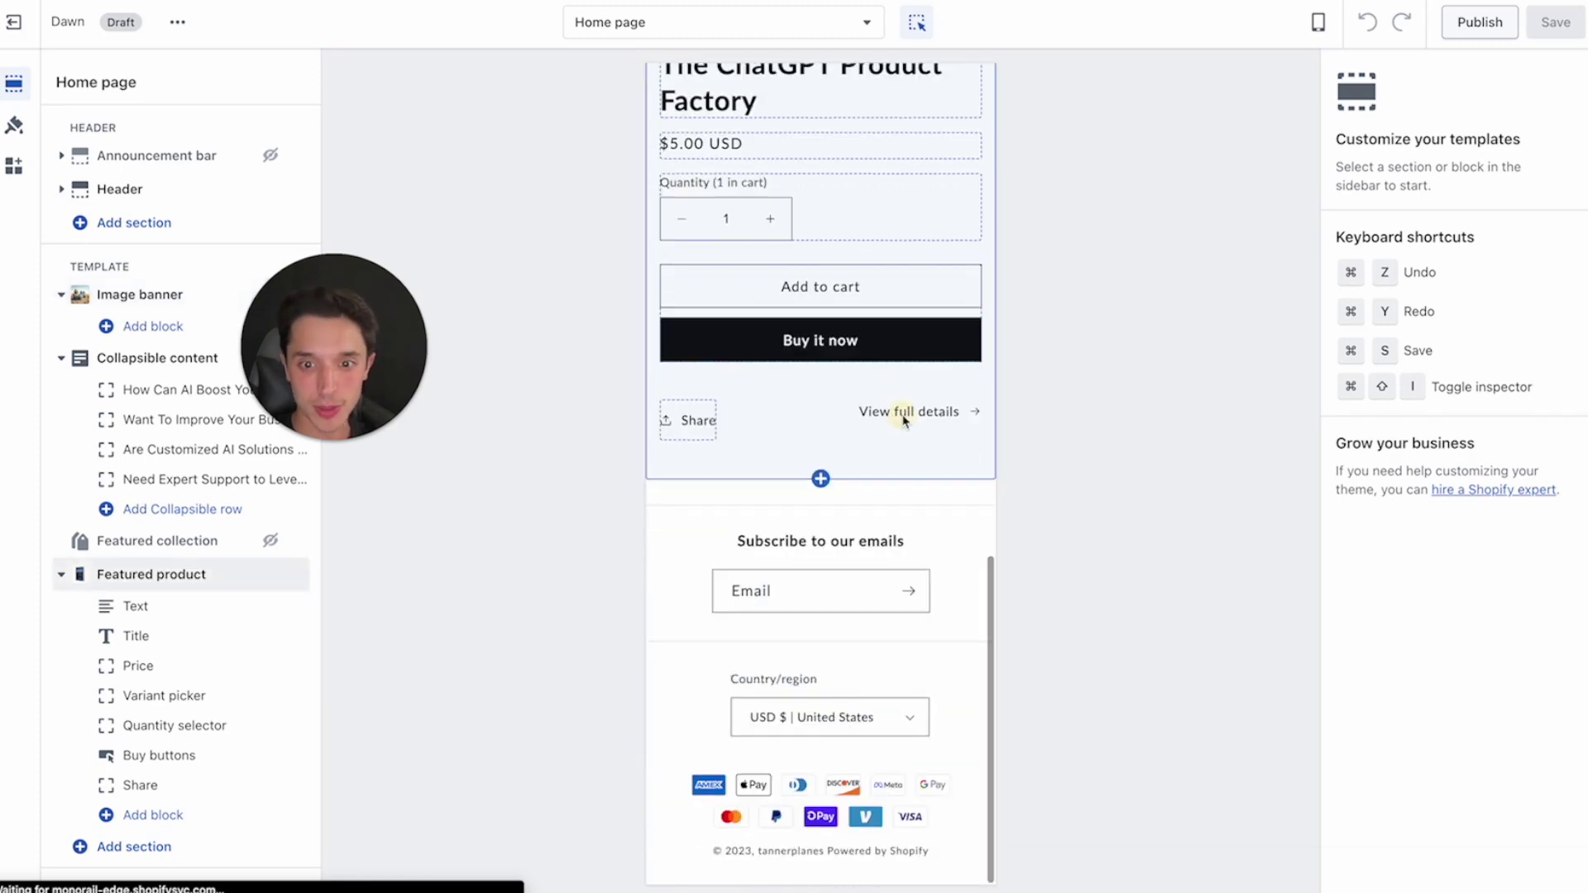
click(903, 420)
click(927, 796)
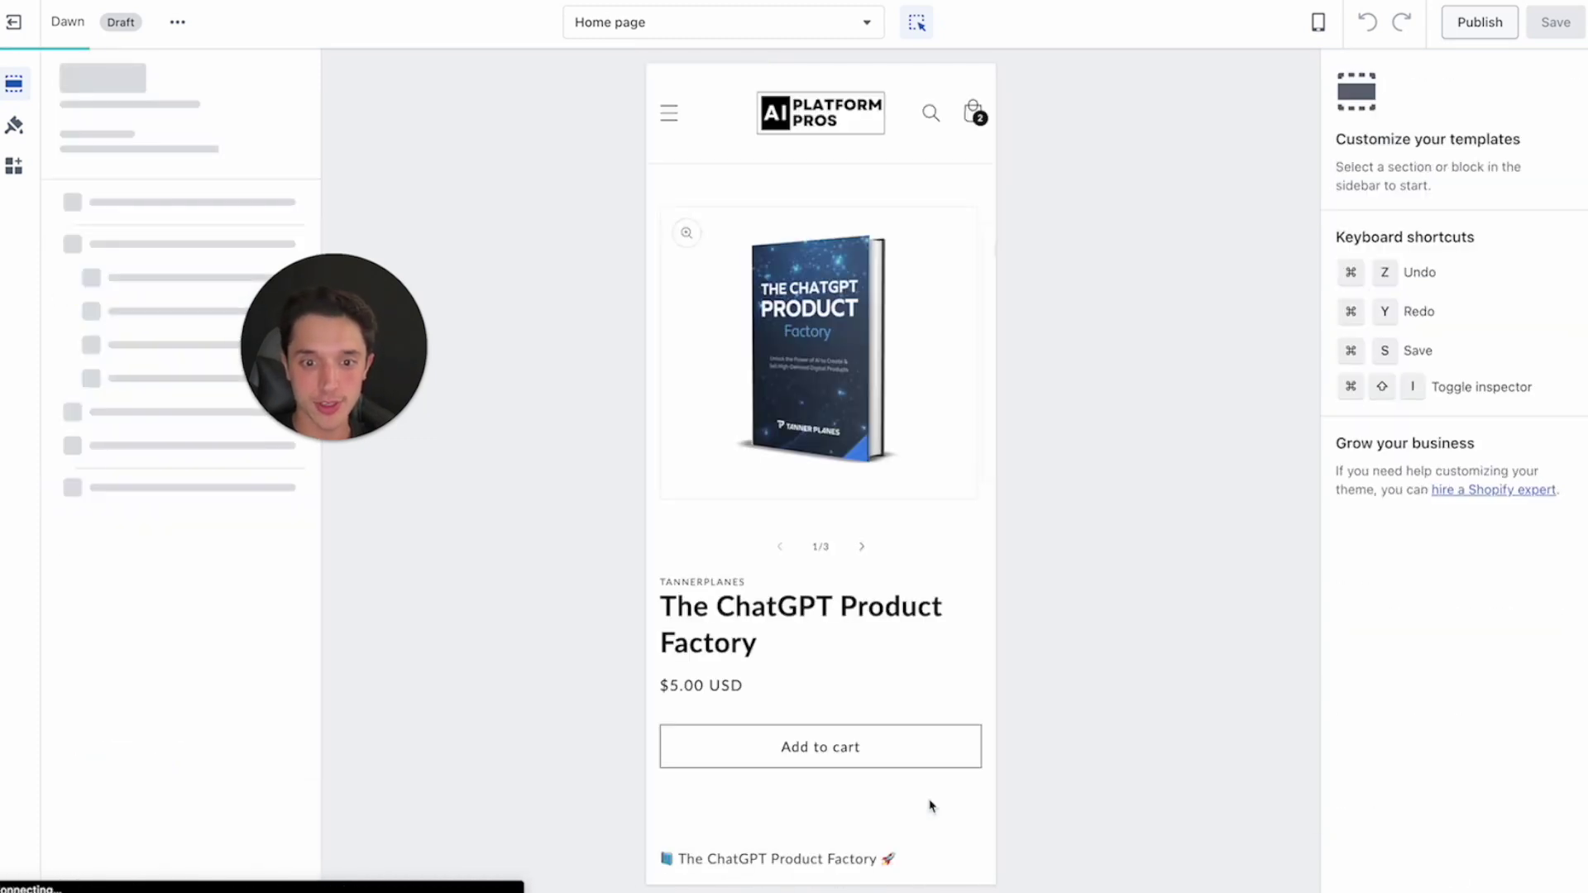
click(861, 546)
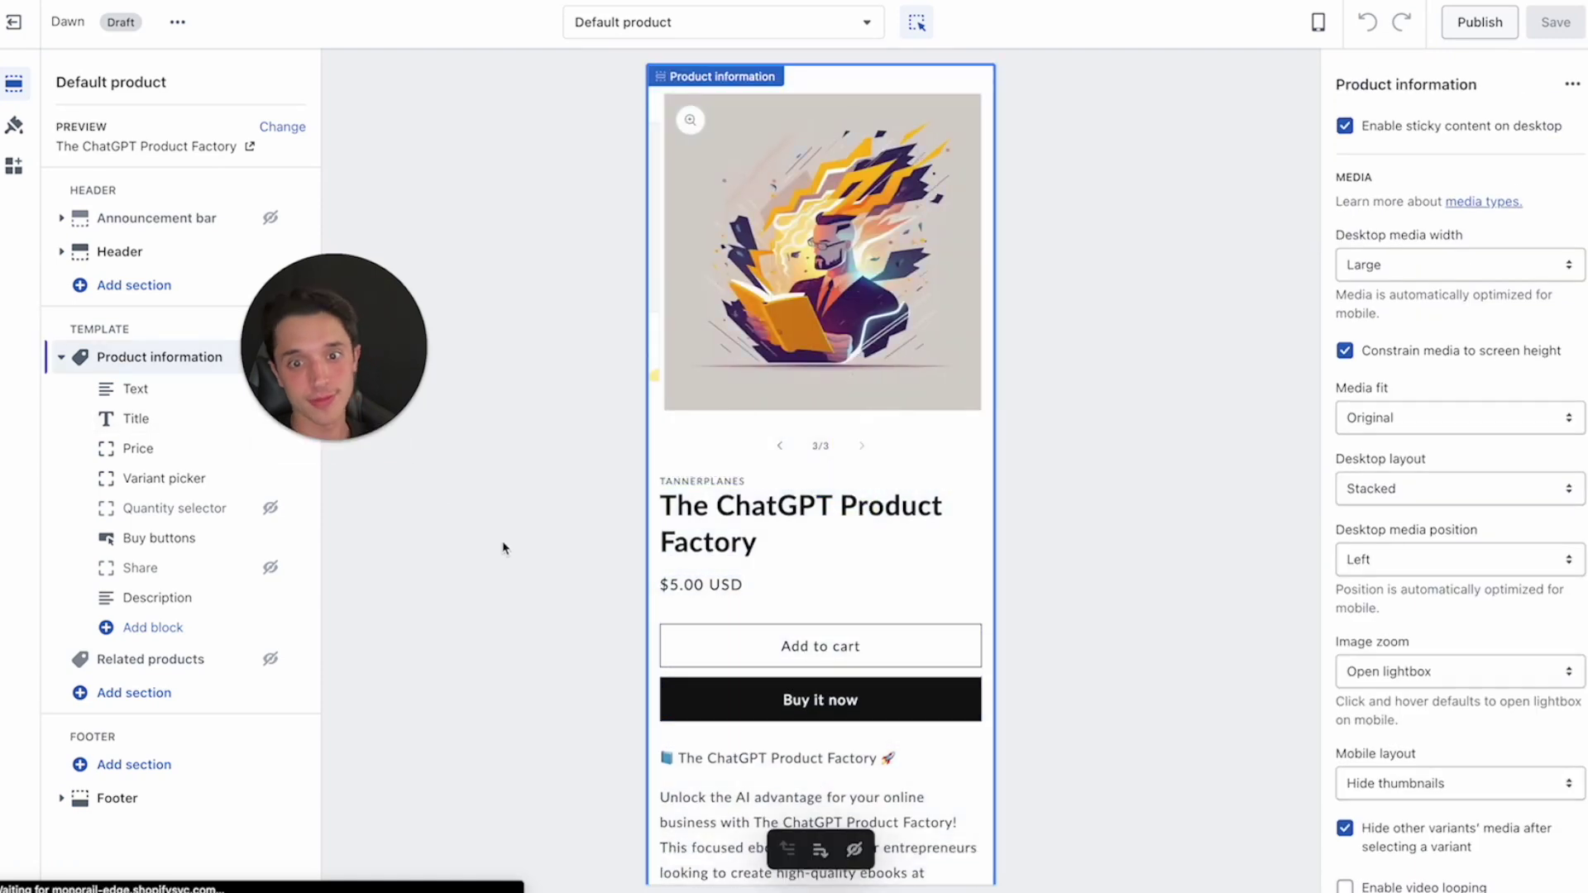
scroll(738, 459, up, 2)
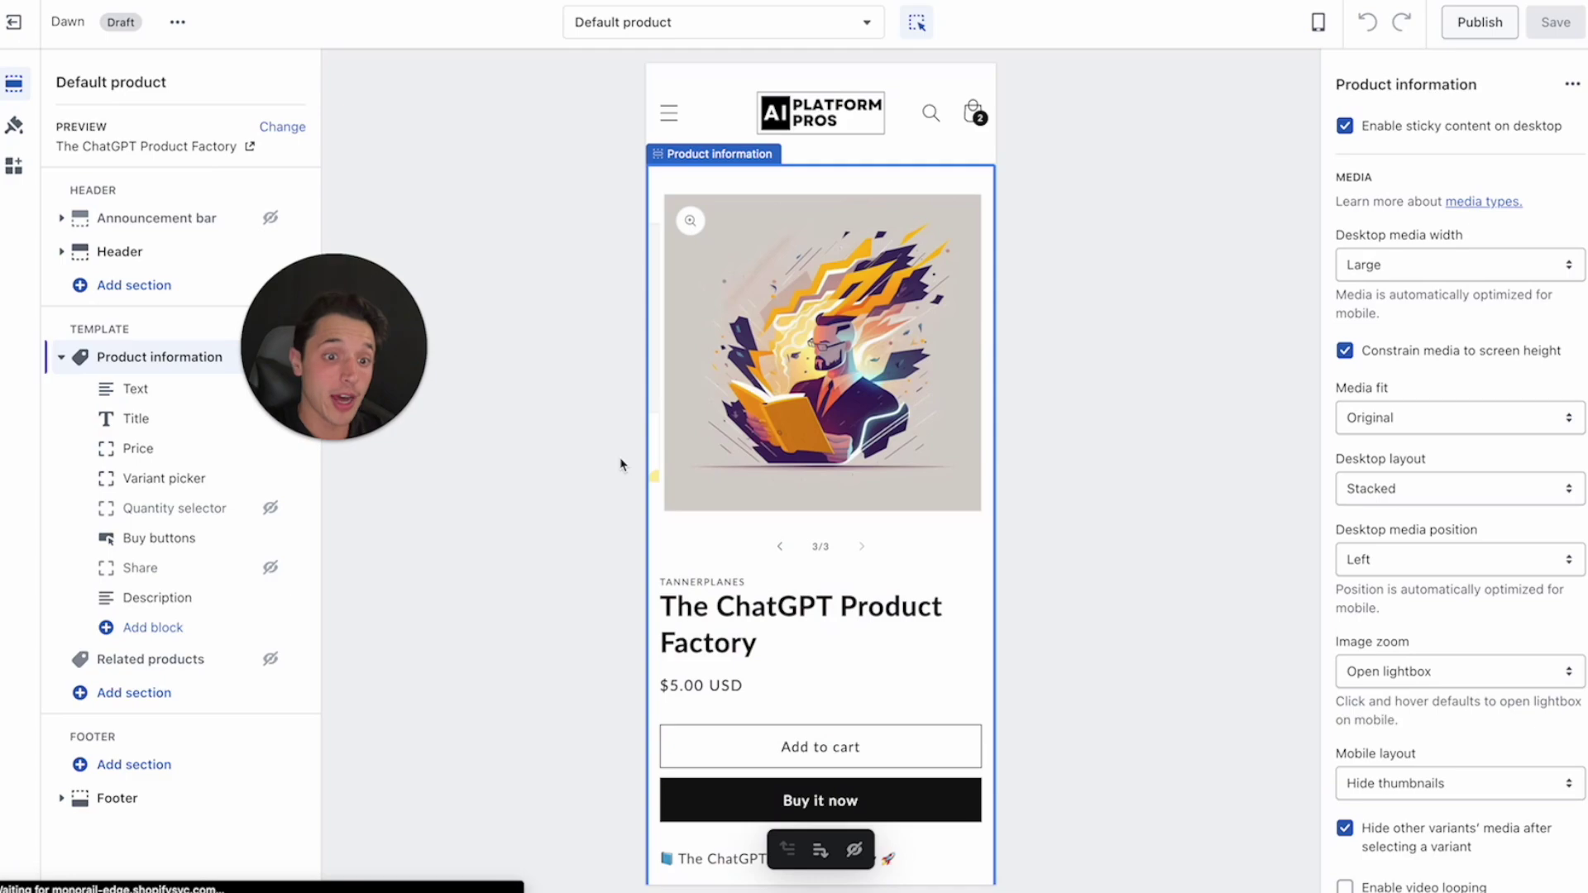